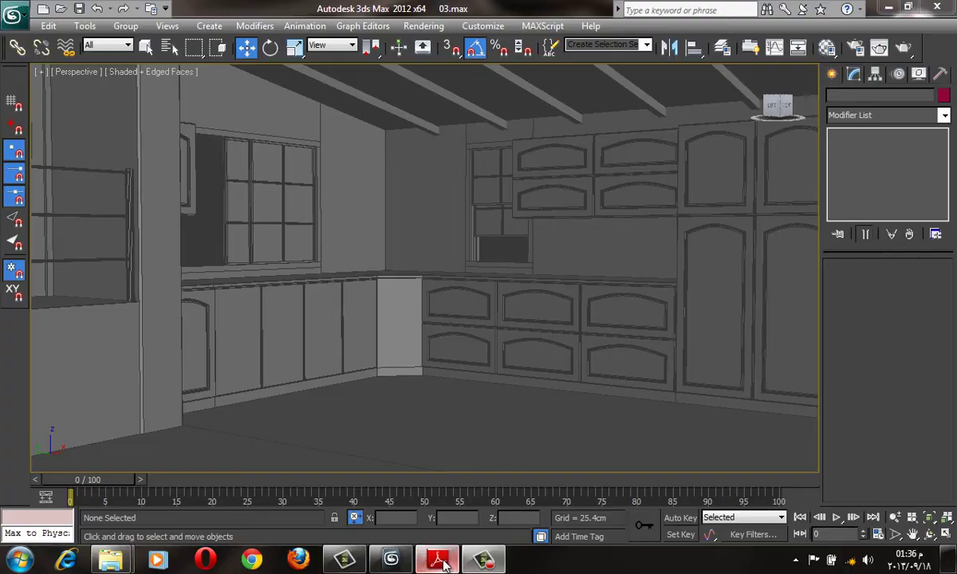
Pan around the Interior Project kitchen photo in Adobe Reader to study the arched lattice cabinet doors
{"action": "left_click", "coordinate": [444, 563]}
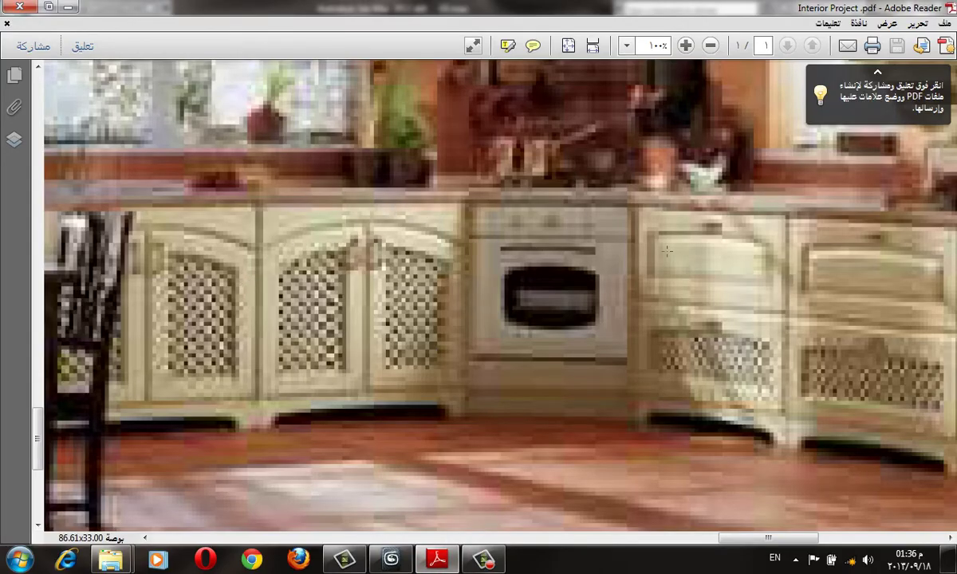
{"action": "mouse_move", "coordinate": [615, 203]}
{"action": "left_mouse_down"}
{"action": "mouse_move", "coordinate": [339, 418]}
{"action": "mouse_move", "coordinate": [293, 280]}
{"action": "left_mouse_up"}
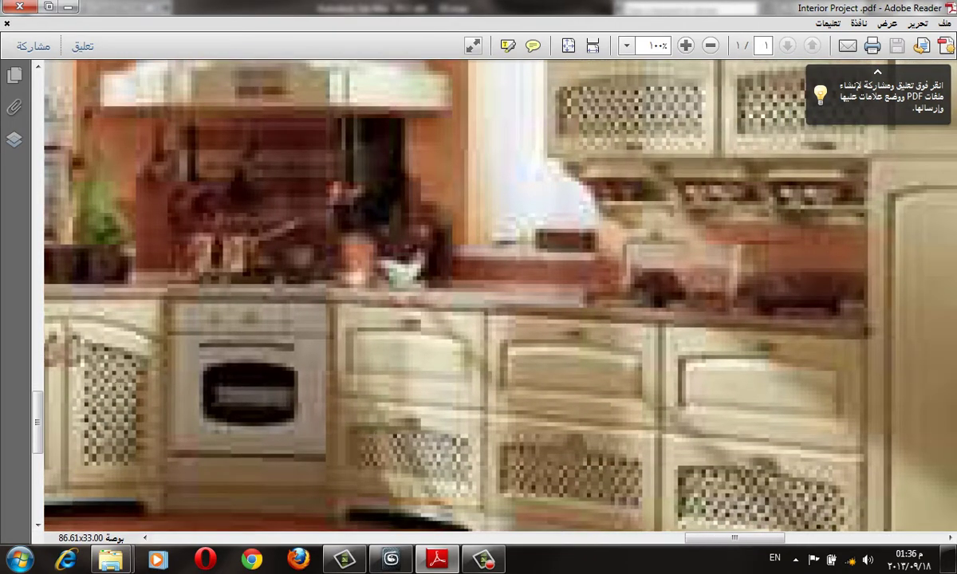
{"action": "left_click_drag", "start_coordinate": [224, 397], "coordinate": [457, 408]}
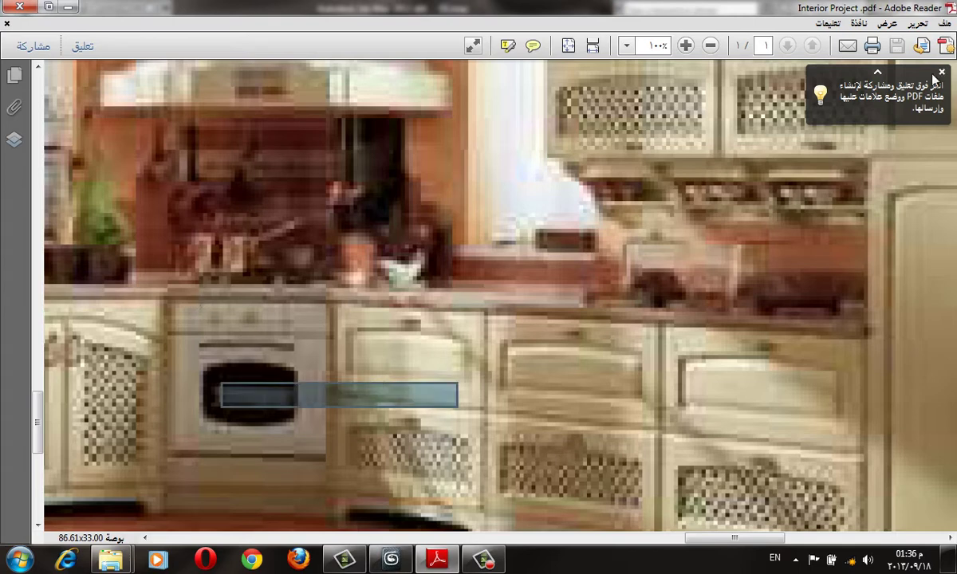
{"action": "left_click", "coordinate": [279, 394]}
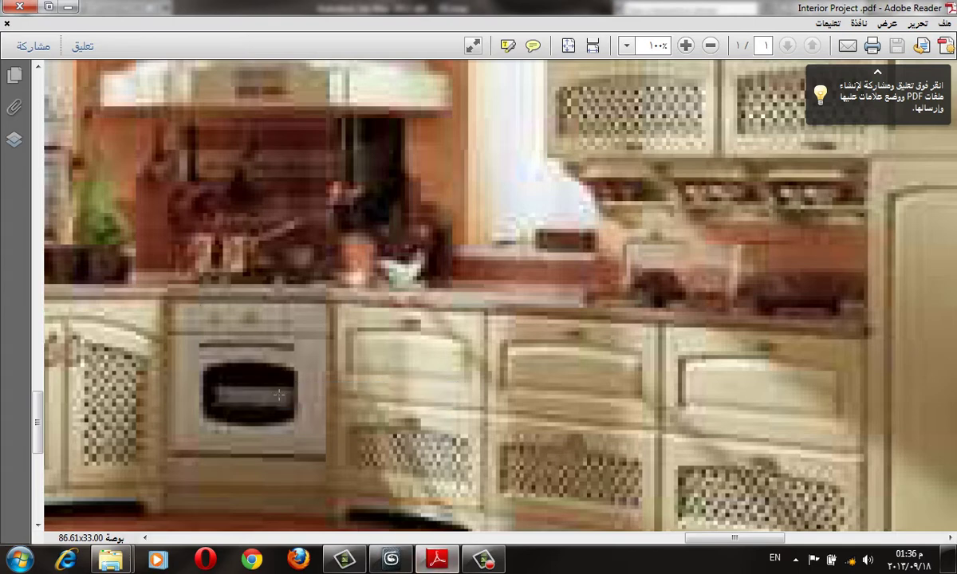
{"action": "left_click_drag", "start_coordinate": [145, 344], "coordinate": [456, 342]}
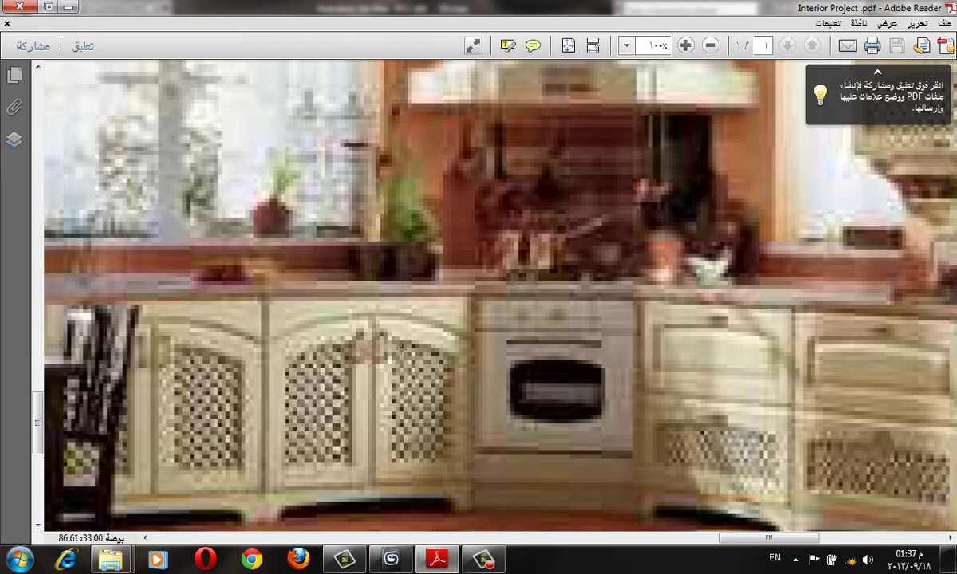
{"action": "left_click", "coordinate": [83, 5]}
Select the Box001 room object and zoom around the kitchen scene
{"action": "left_click", "coordinate": [338, 306]}
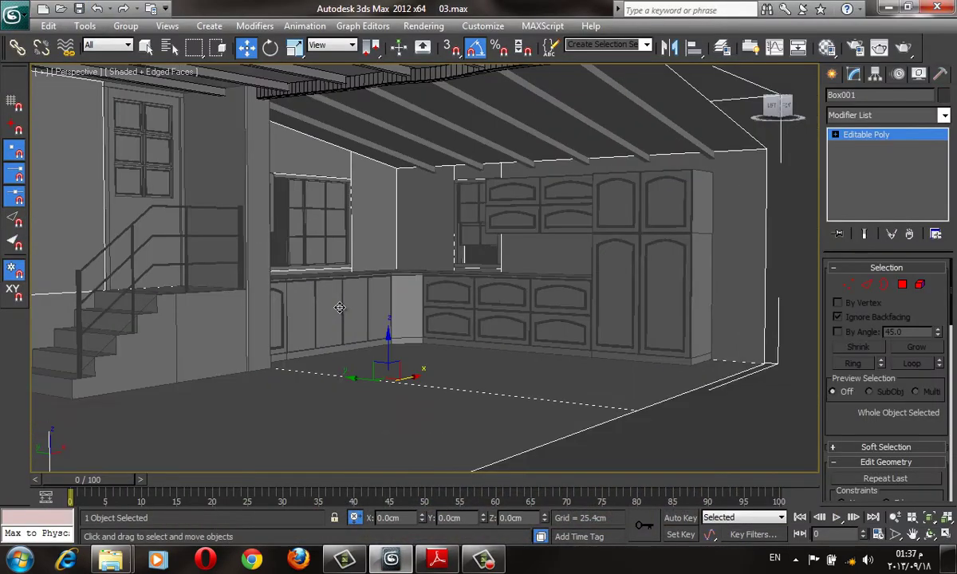
{"action": "scroll", "coordinate": [343, 311], "scroll_direction": "down", "scroll_amount": 10}
{"action": "scroll", "coordinate": [438, 315], "scroll_direction": "up", "scroll_amount": 10}
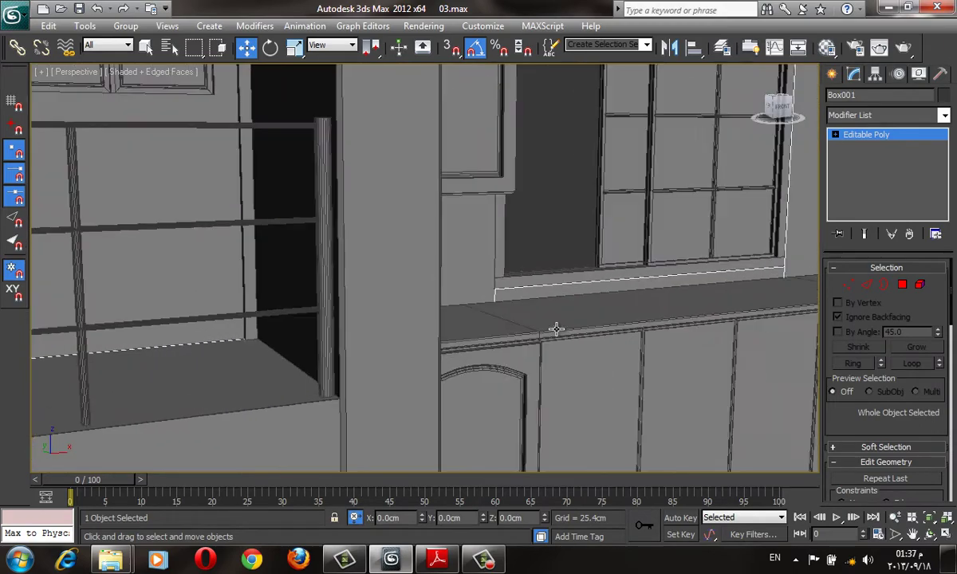
{"action": "scroll", "coordinate": [555, 327], "scroll_direction": "up", "scroll_amount": 2}
{"action": "scroll", "coordinate": [594, 387], "scroll_direction": "down", "scroll_amount": 1}
{"action": "scroll", "coordinate": [594, 383], "scroll_direction": "down", "scroll_amount": 1}
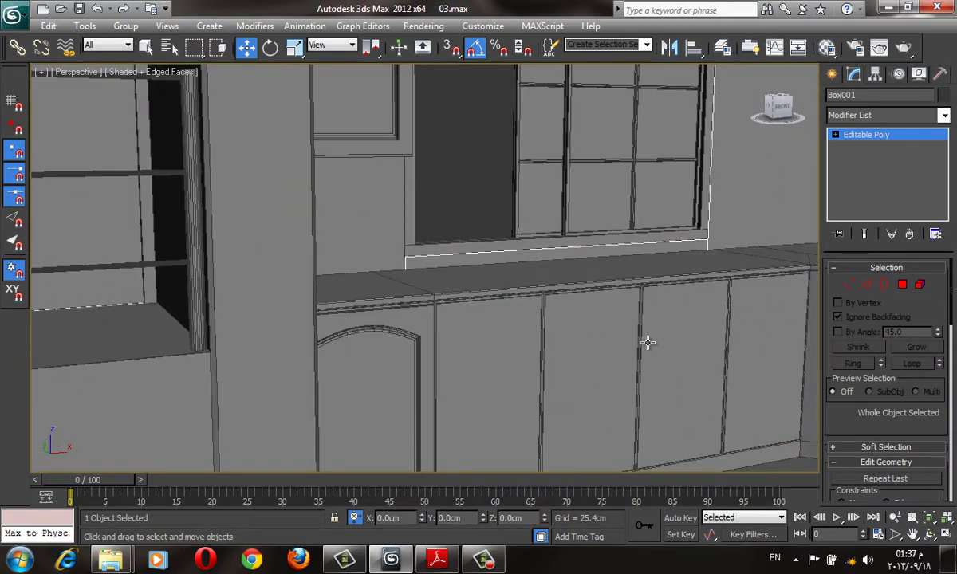
{"action": "scroll", "coordinate": [686, 325], "scroll_direction": "down", "scroll_amount": 10}
{"action": "scroll", "coordinate": [622, 347], "scroll_direction": "up", "scroll_amount": 10}
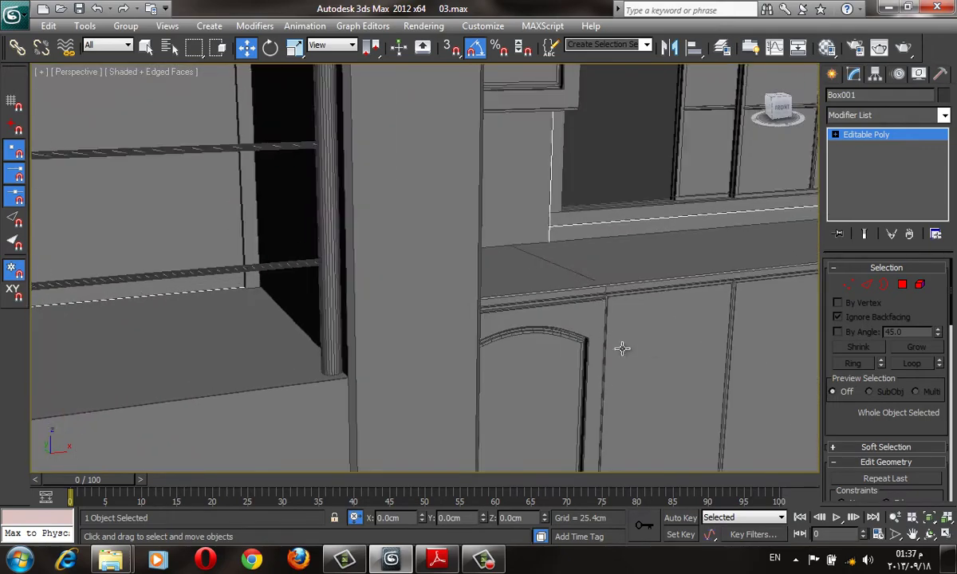
{"action": "scroll", "coordinate": [319, 232], "scroll_direction": "up", "scroll_amount": 2}
Select the Box004 lower cabinet object and zoom in on it
{"action": "left_click", "coordinate": [609, 331]}
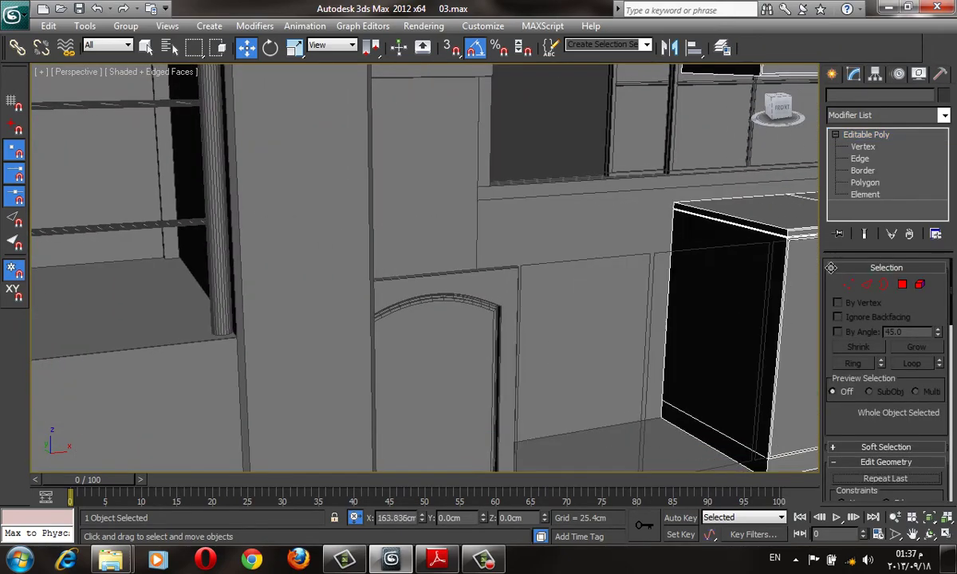
{"action": "left_click", "coordinate": [674, 267]}
{"action": "scroll", "coordinate": [671, 275], "scroll_direction": "down", "scroll_amount": 2}
{"action": "scroll", "coordinate": [460, 226], "scroll_direction": "down", "scroll_amount": 1}
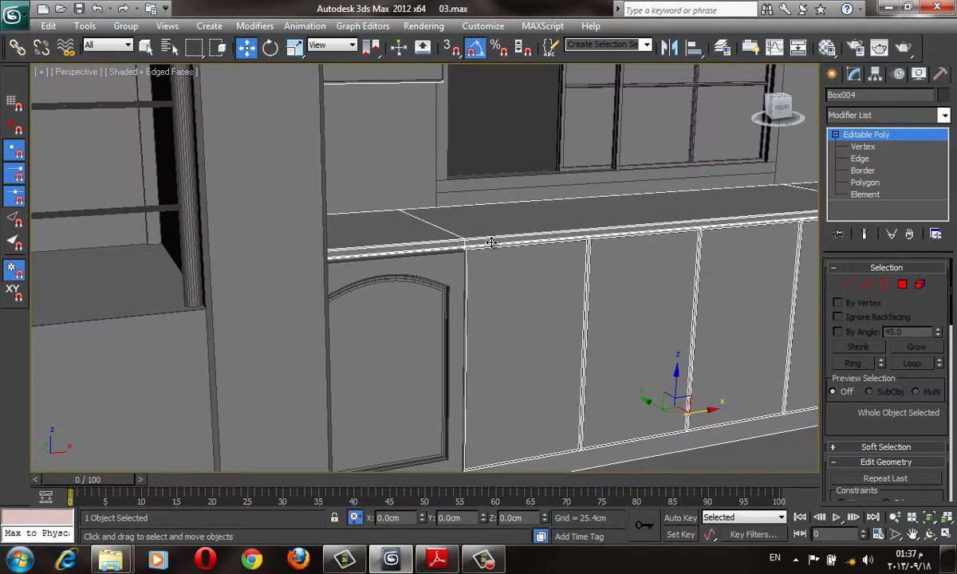
{"action": "scroll", "coordinate": [461, 227], "scroll_direction": "down", "scroll_amount": 1}
{"action": "scroll", "coordinate": [643, 305], "scroll_direction": "down", "scroll_amount": 3}
{"action": "scroll", "coordinate": [643, 306], "scroll_direction": "down", "scroll_amount": 1}
{"action": "scroll", "coordinate": [518, 239], "scroll_direction": "up", "scroll_amount": 4}
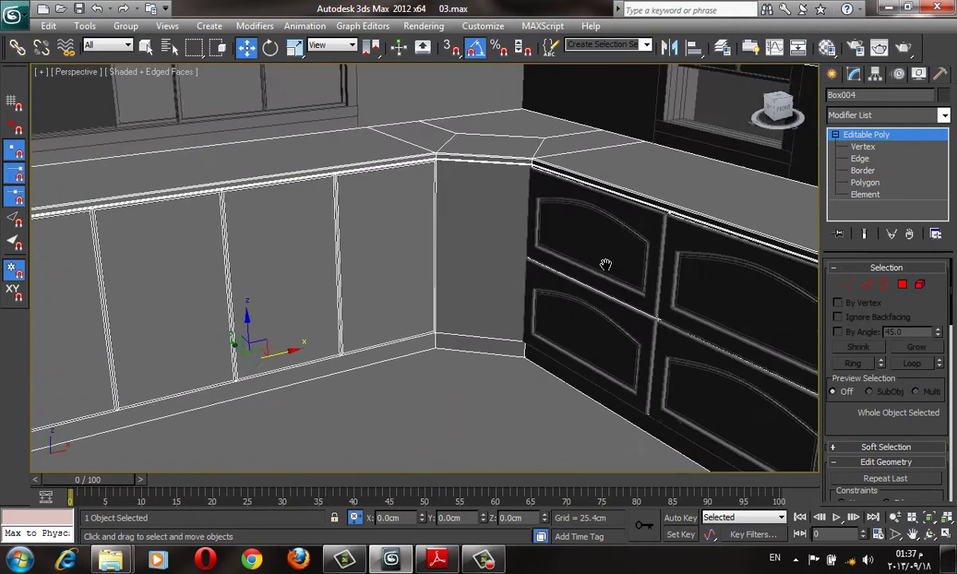
{"action": "scroll", "coordinate": [507, 209], "scroll_direction": "up", "scroll_amount": 2}
Clear the selection, frame the lower cabinet doors, and toggle edged faces off and on
{"action": "key", "text": "ctrl+d"}
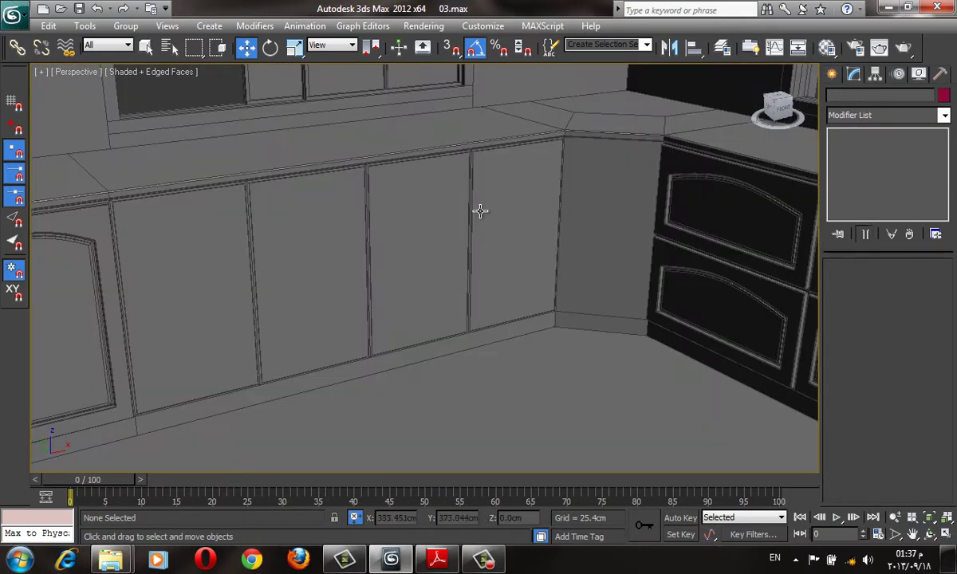
{"action": "middle_click_drag", "start_coordinate": [475, 195], "coordinate": [489, 219]}
{"action": "scroll", "coordinate": [501, 309], "scroll_direction": "up", "scroll_amount": 2}
{"action": "scroll", "coordinate": [501, 309], "scroll_direction": "up", "scroll_amount": 2}
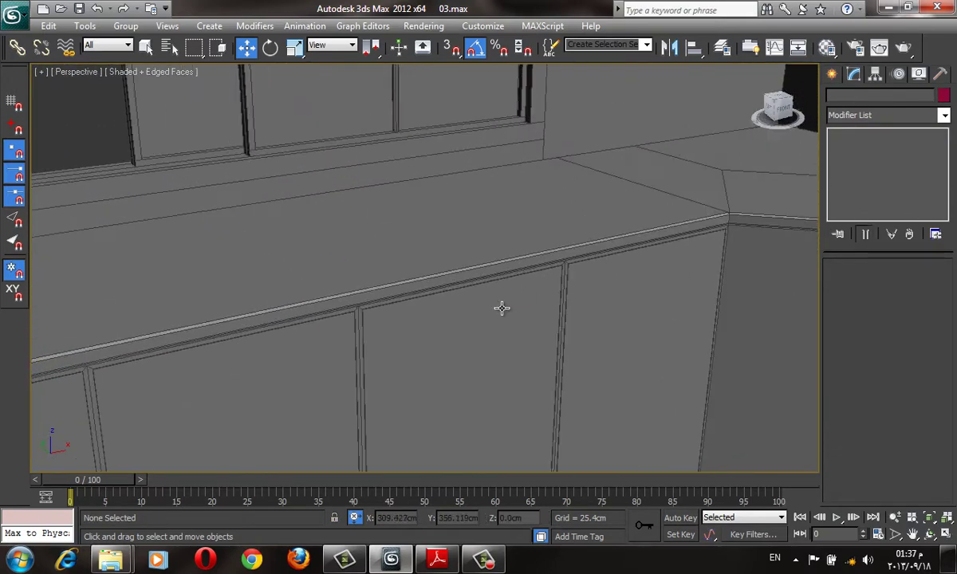
{"action": "key", "text": "F4"}
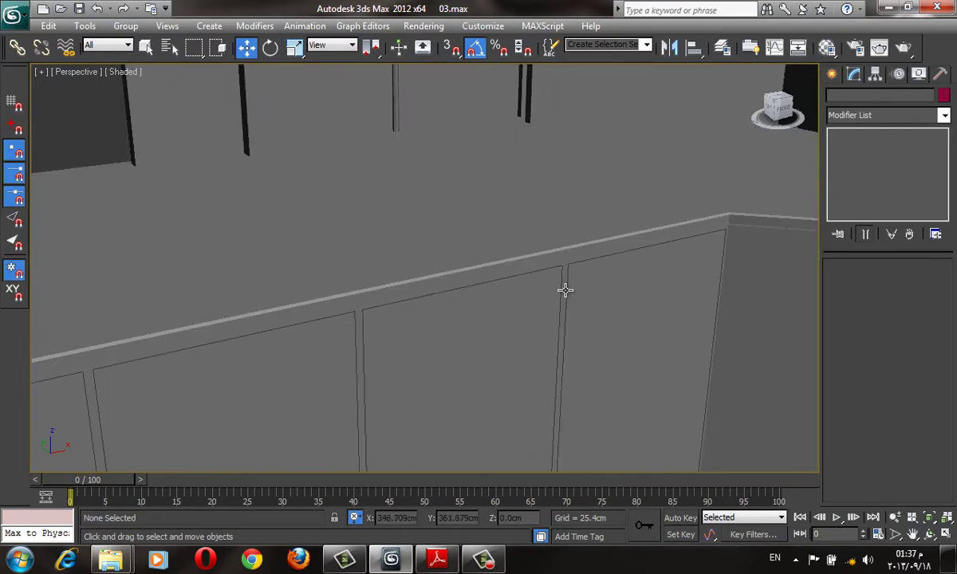
{"action": "key", "text": "F4"}
Delete the cabinet object and give the Shape016 door-outline spline a dark red colour
{"action": "left_click", "coordinate": [565, 290]}
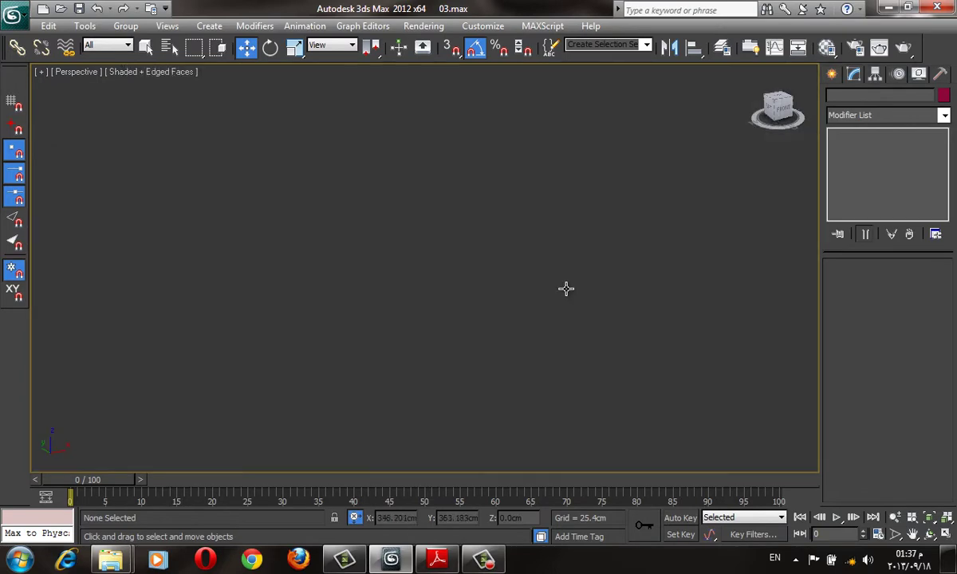
{"action": "key", "text": "Delete"}
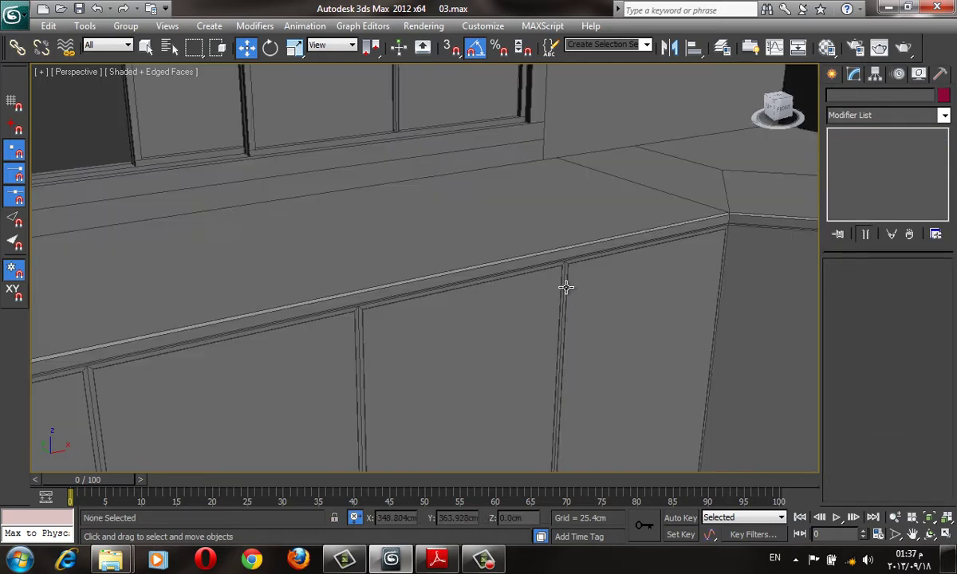
{"action": "left_click", "coordinate": [567, 287]}
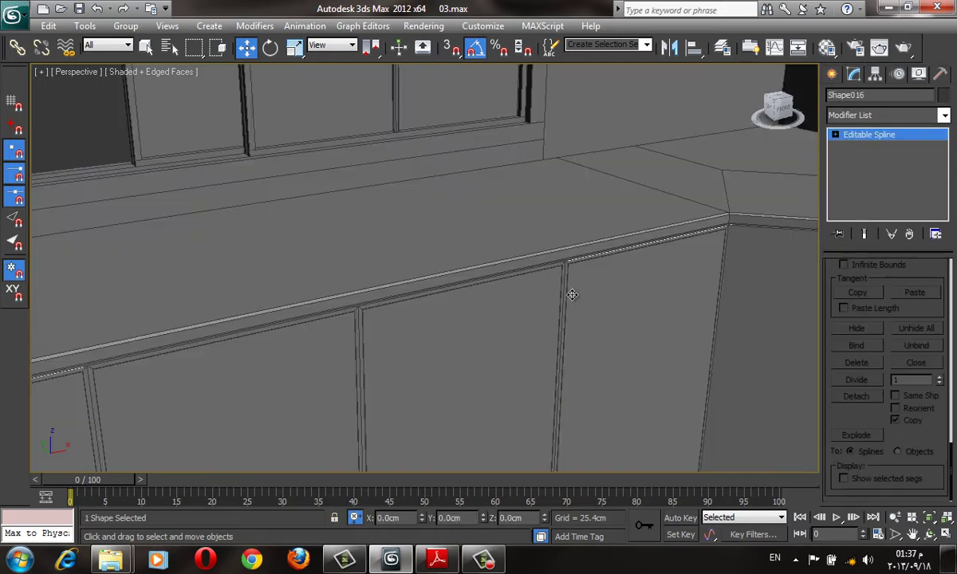
{"action": "left_click", "coordinate": [941, 95]}
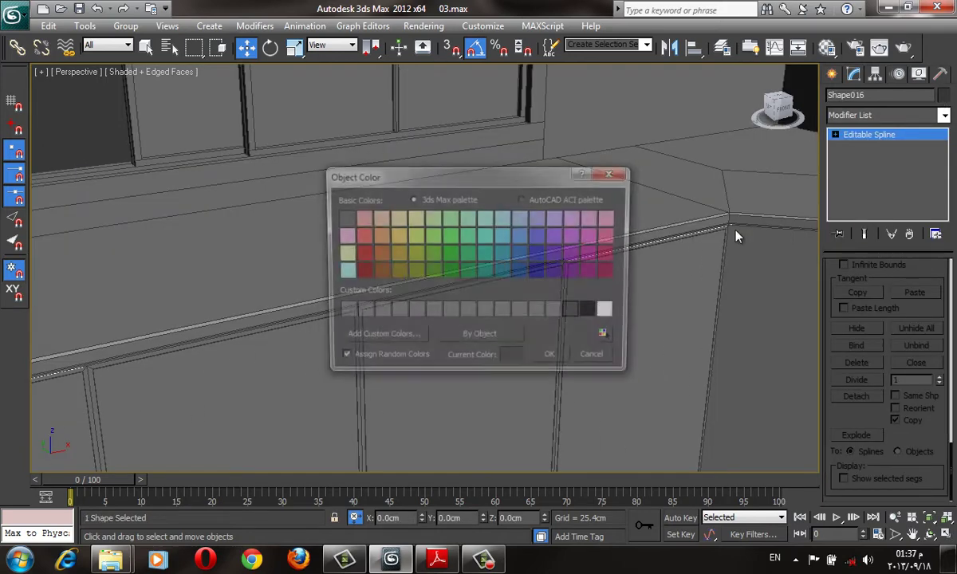
{"action": "left_click", "coordinate": [360, 271]}
{"action": "left_click", "coordinate": [553, 361]}
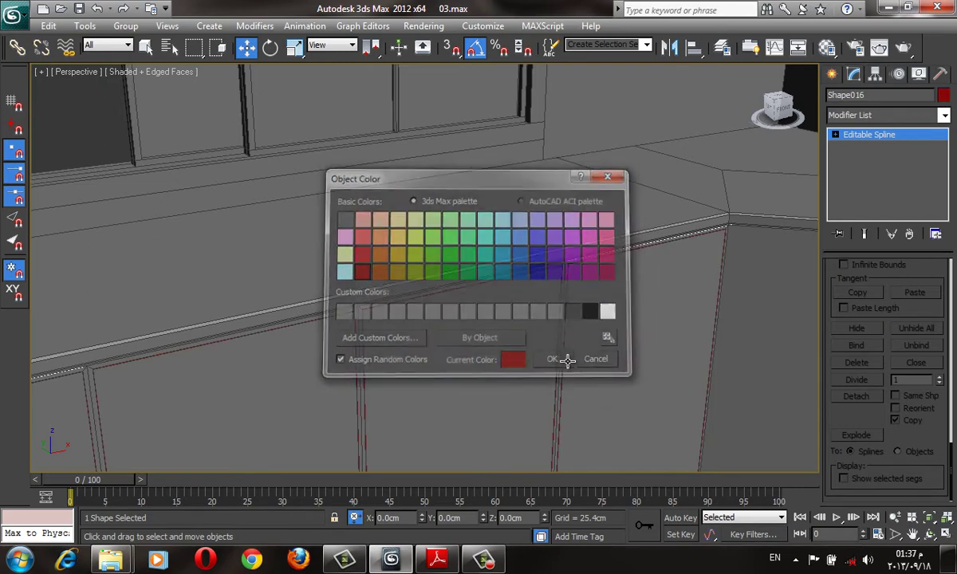
Isolate Shape016 with Alt+Q and centre it in the view
{"action": "key", "text": "alt+q"}
{"action": "left_click", "coordinate": [576, 220]}
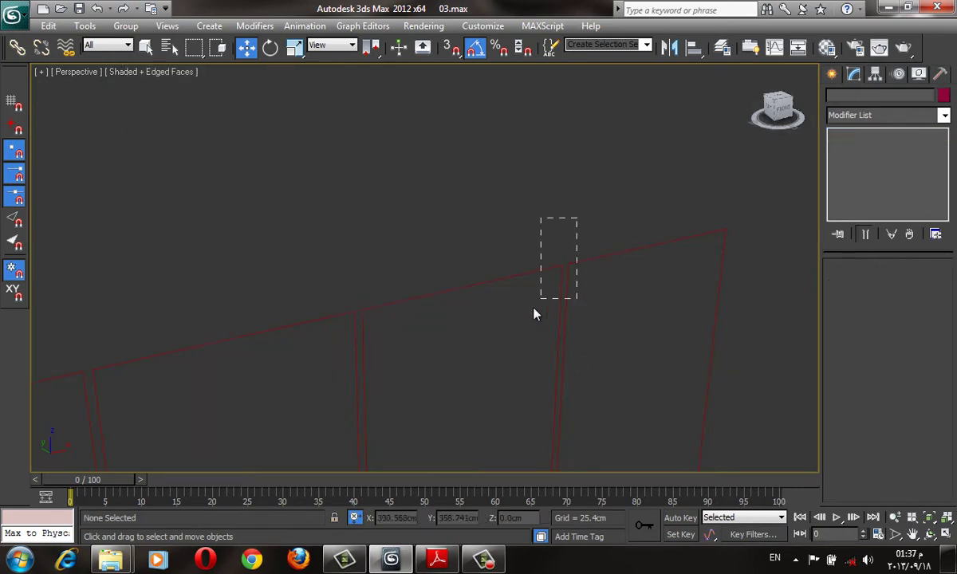
{"action": "left_click_drag", "start_coordinate": [576, 217], "coordinate": [535, 307]}
{"action": "scroll", "coordinate": [485, 252], "scroll_direction": "down", "scroll_amount": 1}
{"action": "scroll", "coordinate": [483, 271], "scroll_direction": "down", "scroll_amount": 5}
{"action": "scroll", "coordinate": [474, 283], "scroll_direction": "up", "scroll_amount": 1}
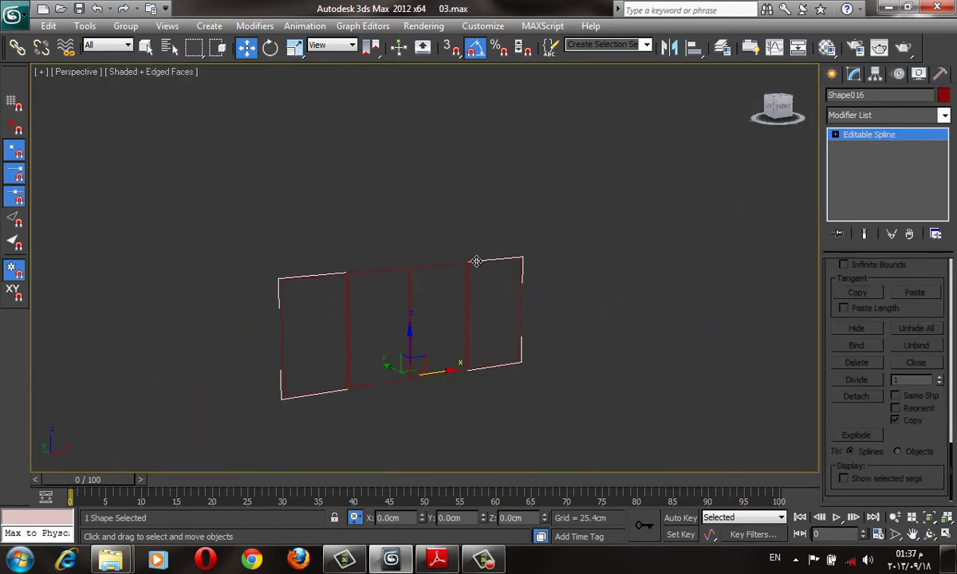
{"action": "scroll", "coordinate": [468, 284], "scroll_direction": "up", "scroll_amount": 2}
{"action": "middle_click_drag", "start_coordinate": [468, 284], "coordinate": [495, 225]}
{"action": "scroll", "coordinate": [504, 257], "scroll_direction": "up", "scroll_amount": 3}
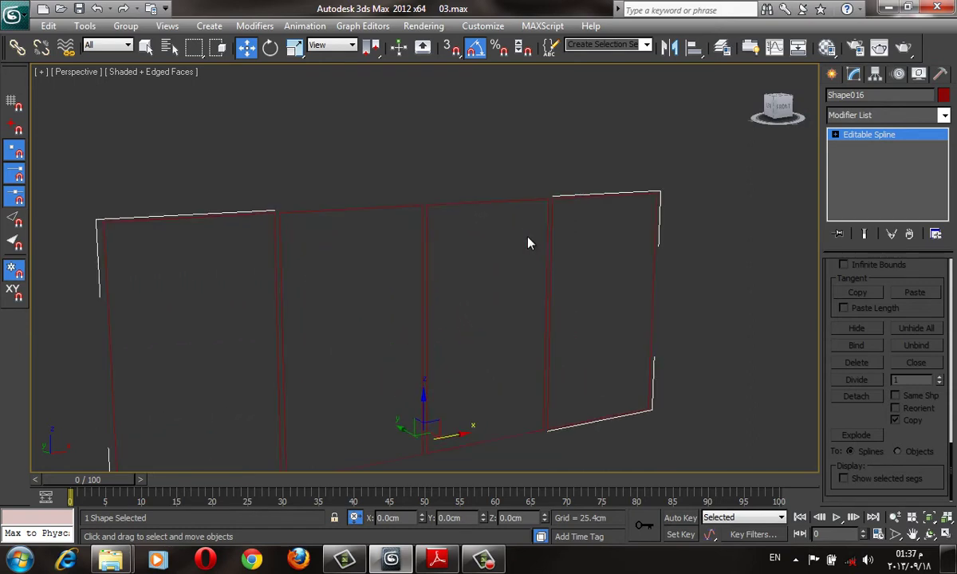
At Segment level, select Shape016's vertical divider segments
{"action": "left_click", "coordinate": [835, 135]}
{"action": "left_click", "coordinate": [877, 159]}
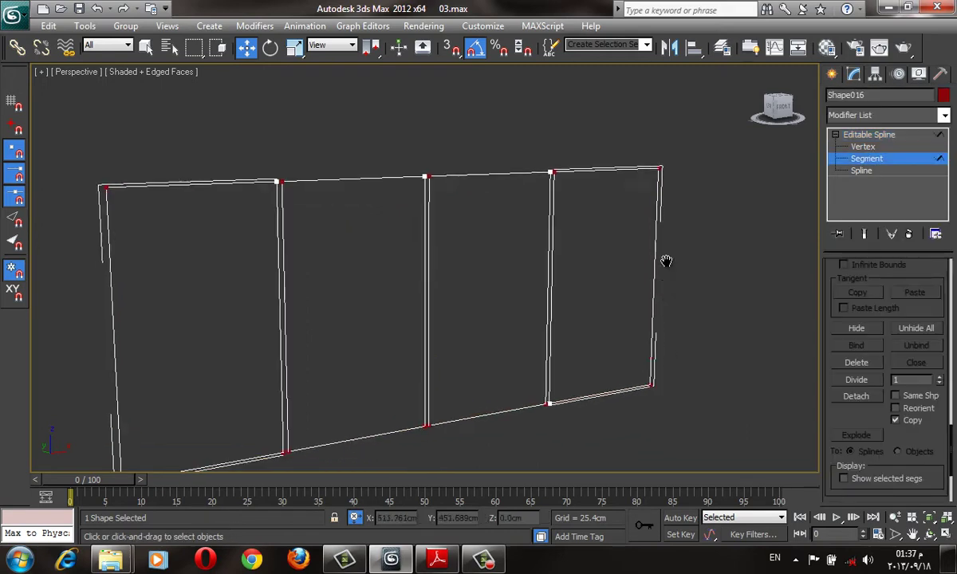
{"action": "scroll", "coordinate": [667, 279], "scroll_direction": "down", "scroll_amount": 2}
{"action": "left_click_drag", "start_coordinate": [377, 277], "coordinate": [303, 280]}
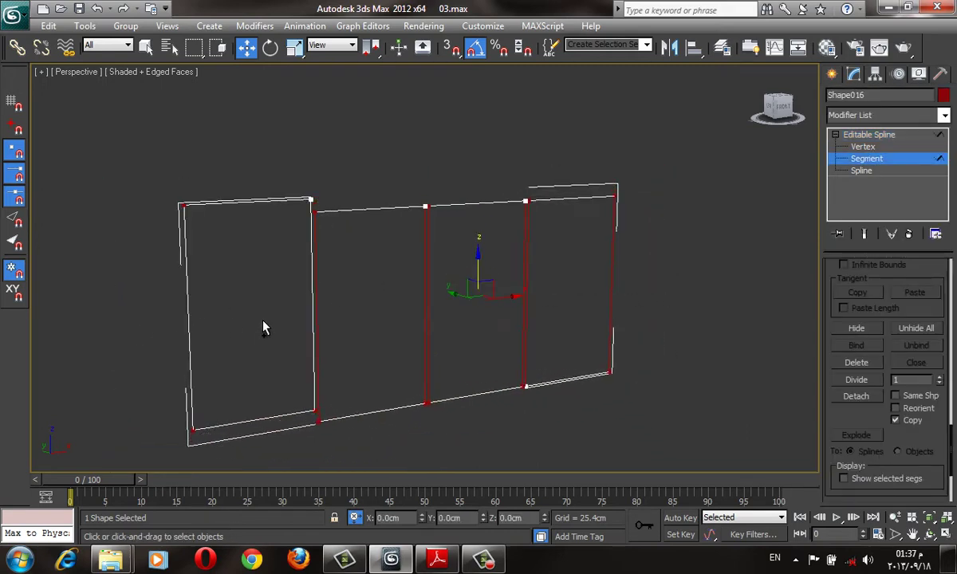
{"action": "left_click", "coordinate": [186, 317], "text": "ctrl"}
{"action": "left_click", "coordinate": [317, 291], "text": "ctrl"}
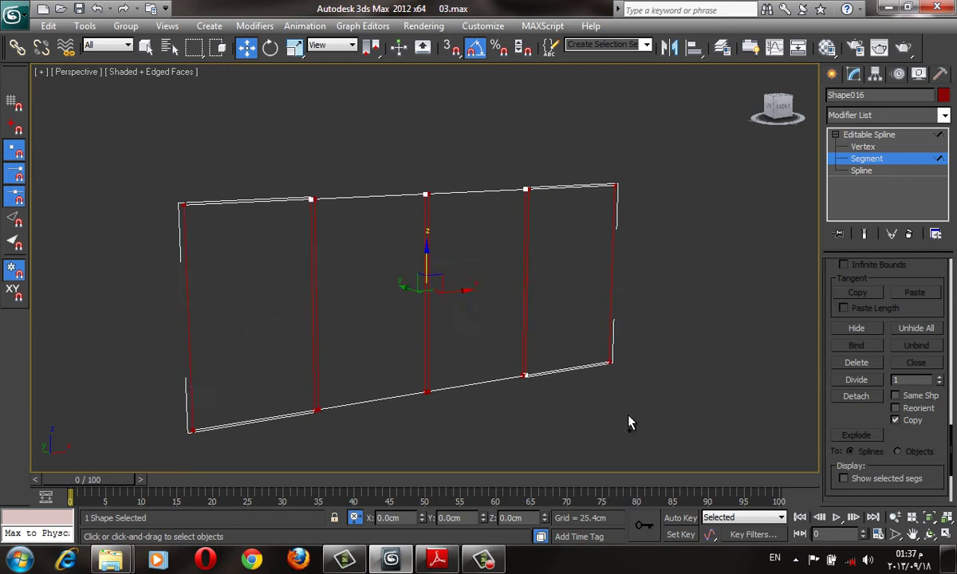
Divide the selected segments to add a midpoint vertex to each, then go to Vertex level
{"action": "left_click", "coordinate": [871, 397]}
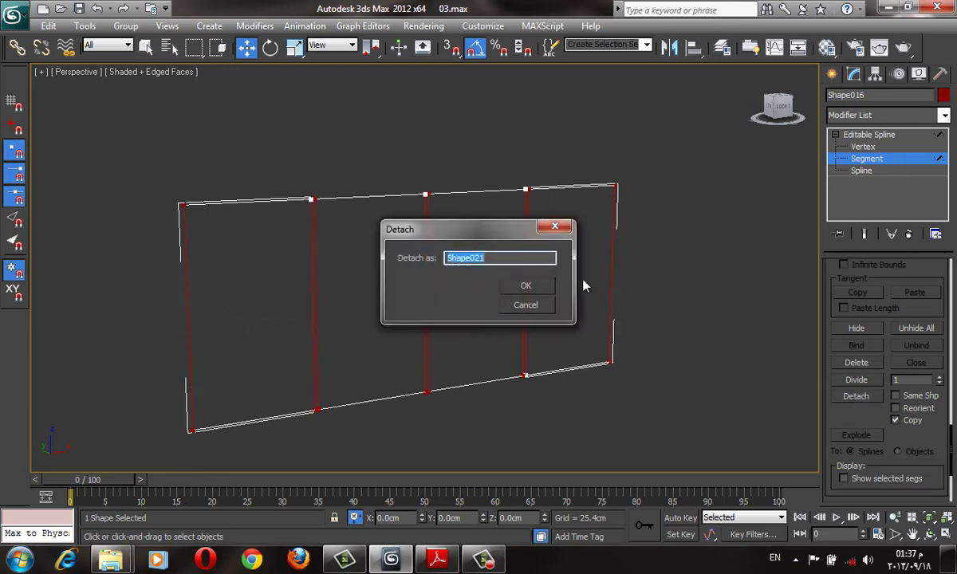
{"action": "left_click", "coordinate": [523, 306]}
{"action": "left_click", "coordinate": [640, 307]}
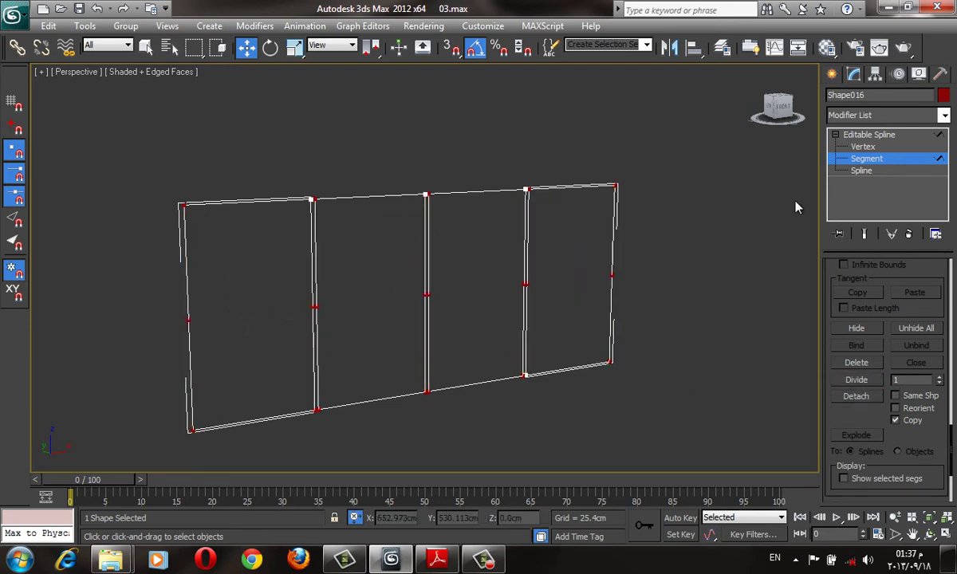
{"action": "left_click", "coordinate": [862, 147]}
In Front view, move the middle row of midpoint vertices up near the top edge
{"action": "key", "text": "f"}
{"action": "left_click_drag", "start_coordinate": [85, 214], "coordinate": [800, 369]}
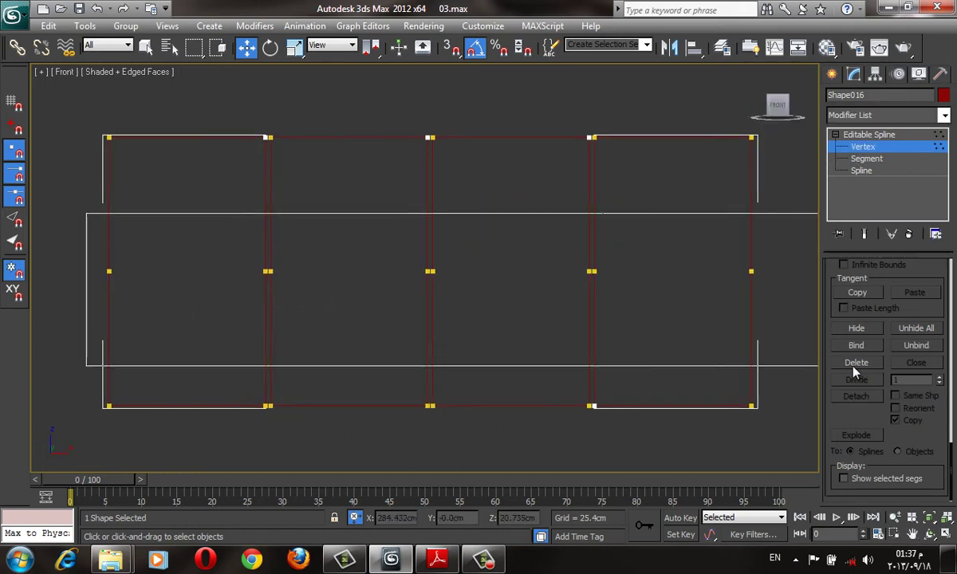
{"action": "left_click_drag", "start_coordinate": [787, 272], "coordinate": [805, 192]}
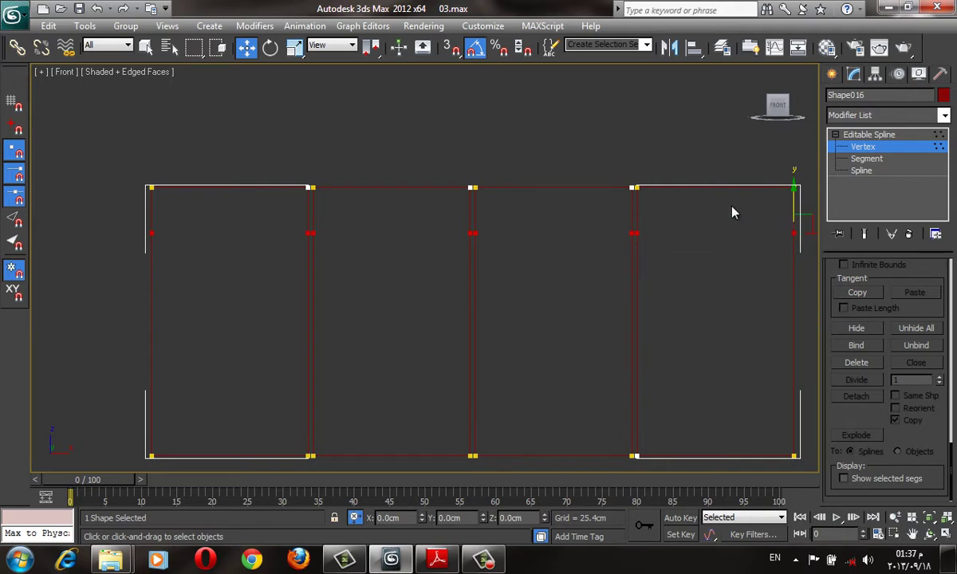
{"action": "left_click", "coordinate": [472, 188]}
{"action": "left_click", "coordinate": [600, 223]}
{"action": "middle_click_drag", "start_coordinate": [699, 229], "coordinate": [661, 235]}
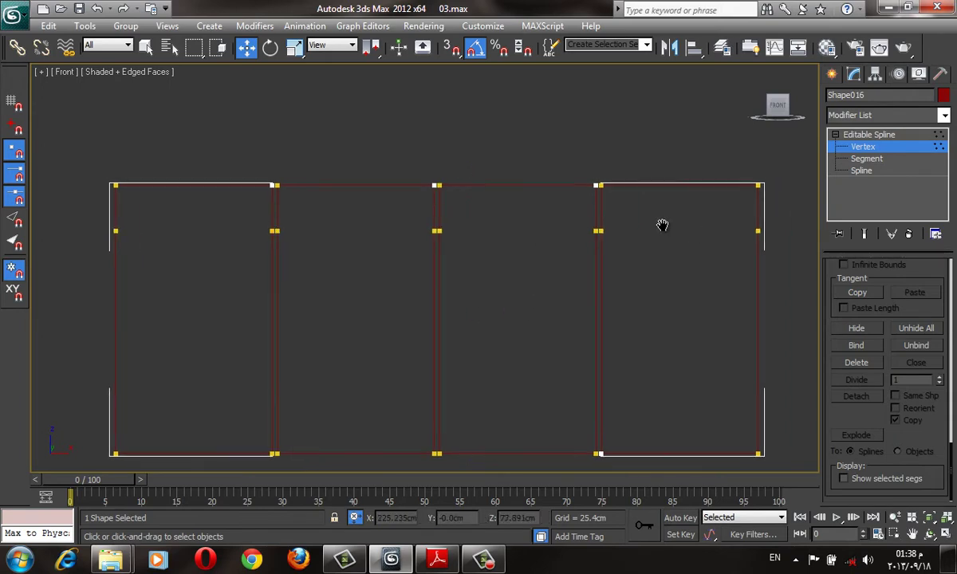
Delete the short upper segments of the vertical dividers
{"action": "left_click", "coordinate": [869, 159]}
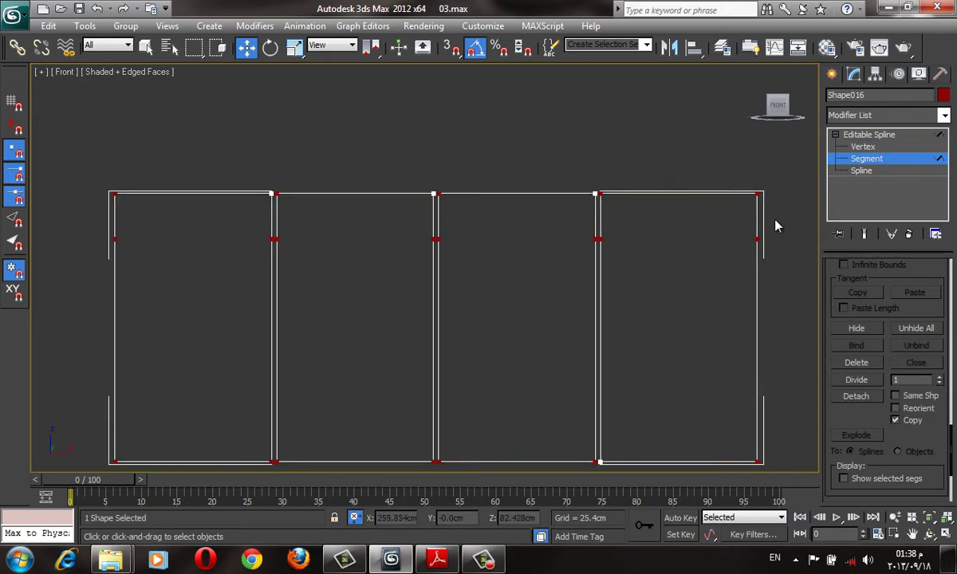
{"action": "left_click", "coordinate": [833, 137]}
{"action": "left_click", "coordinate": [867, 158]}
{"action": "left_click_drag", "start_coordinate": [766, 214], "coordinate": [36, 220]}
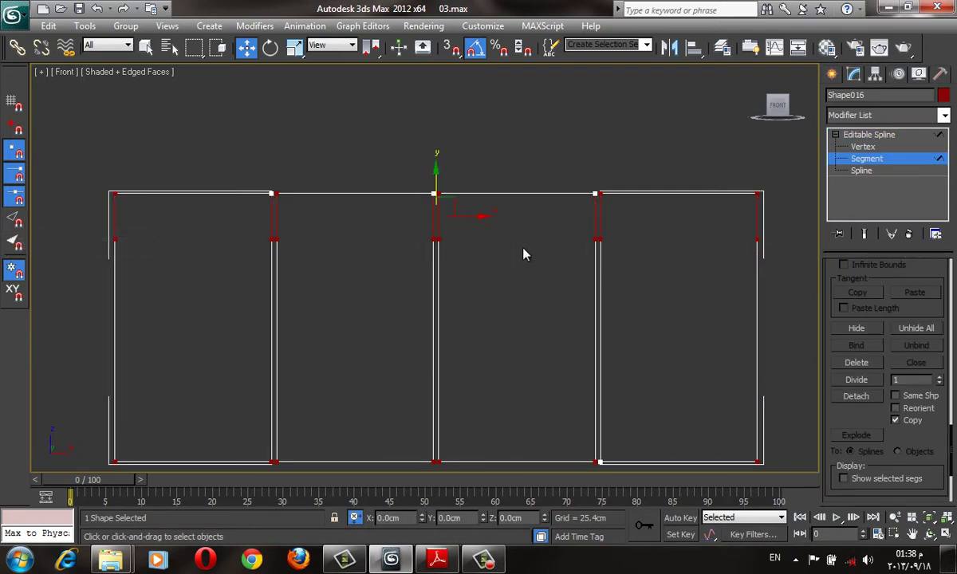
{"action": "key", "text": "Delete"}
Zoom in and select the vertices at the top-right corner
{"action": "middle_click_drag", "start_coordinate": [531, 208], "coordinate": [519, 202]}
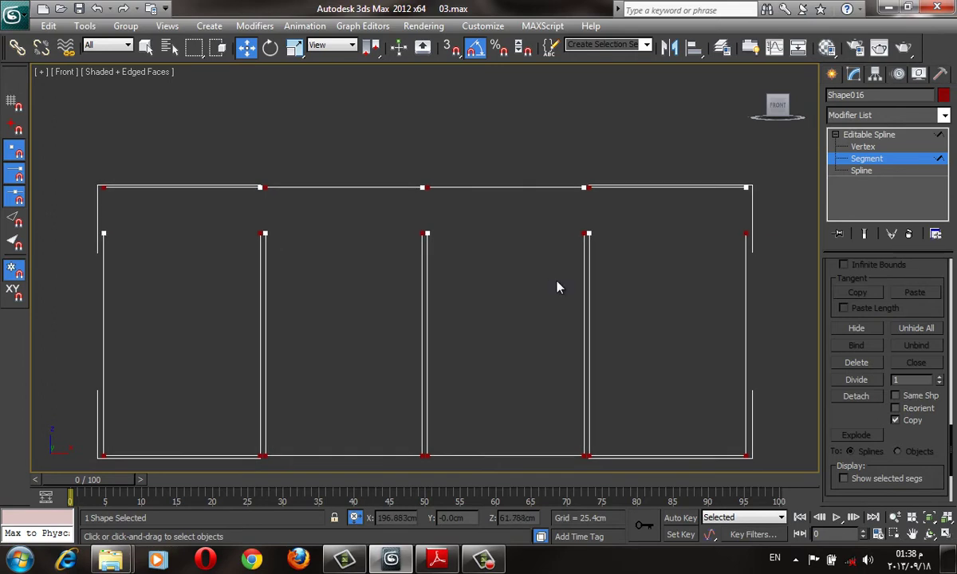
{"action": "middle_click_drag", "start_coordinate": [579, 226], "coordinate": [581, 250]}
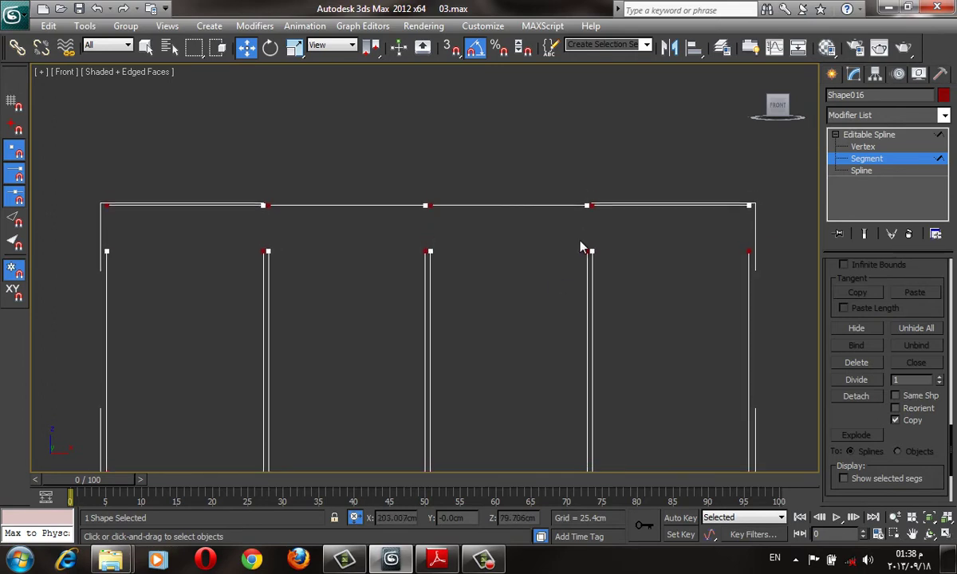
{"action": "scroll", "coordinate": [602, 251], "scroll_direction": "up", "scroll_amount": 2}
{"action": "scroll", "coordinate": [574, 191], "scroll_direction": "up", "scroll_amount": 2}
{"action": "left_click_drag", "start_coordinate": [541, 110], "coordinate": [626, 227]}
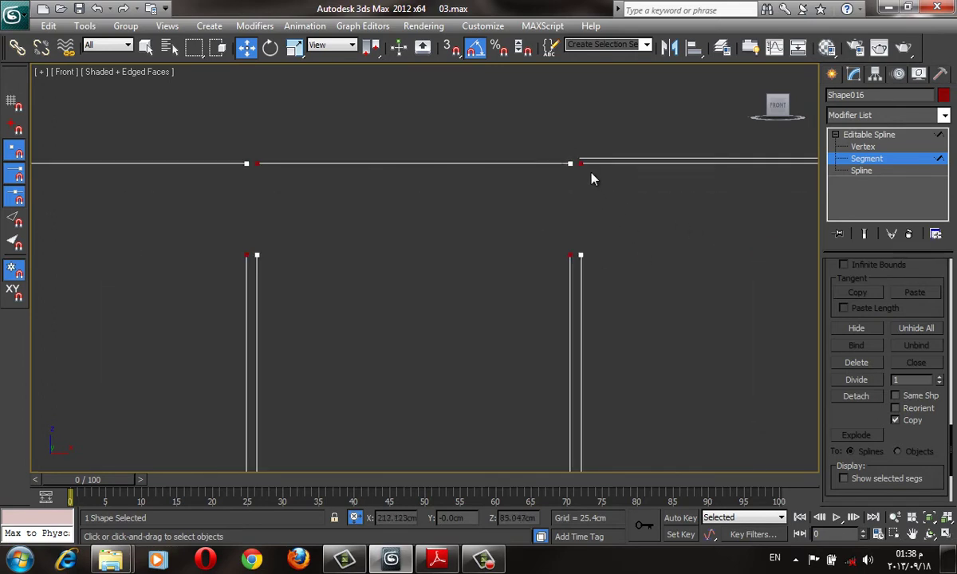
Weld the overlapping vertices at the top-right corner and above the left divider
{"action": "key", "text": "1"}
{"action": "left_click_drag", "start_coordinate": [527, 150], "coordinate": [598, 220]}
{"action": "middle_click_drag", "start_coordinate": [598, 221], "coordinate": [572, 243]}
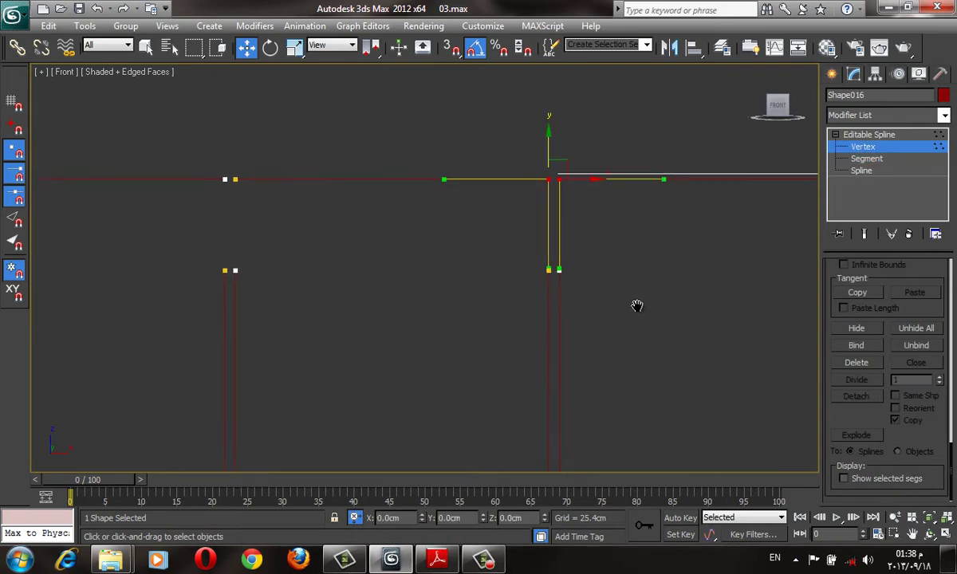
{"action": "scroll", "coordinate": [911, 397], "scroll_direction": "up", "scroll_amount": 3}
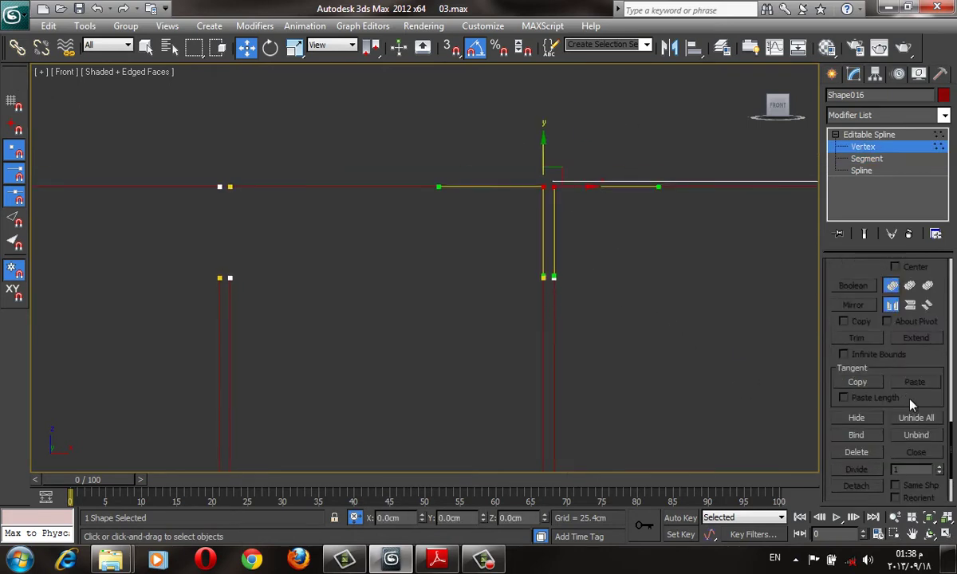
{"action": "scroll", "coordinate": [907, 394], "scroll_direction": "up", "scroll_amount": 1}
{"action": "left_click", "coordinate": [856, 288]}
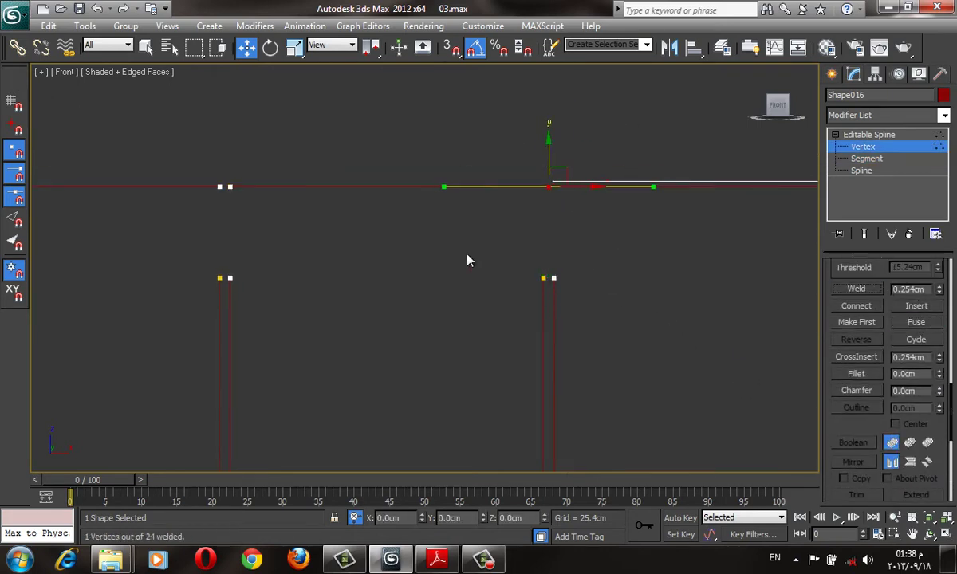
{"action": "scroll", "coordinate": [558, 271], "scroll_direction": "down", "scroll_amount": 3}
{"action": "middle_click_drag", "start_coordinate": [305, 243], "coordinate": [341, 251]}
{"action": "left_click_drag", "start_coordinate": [229, 211], "coordinate": [280, 258]}
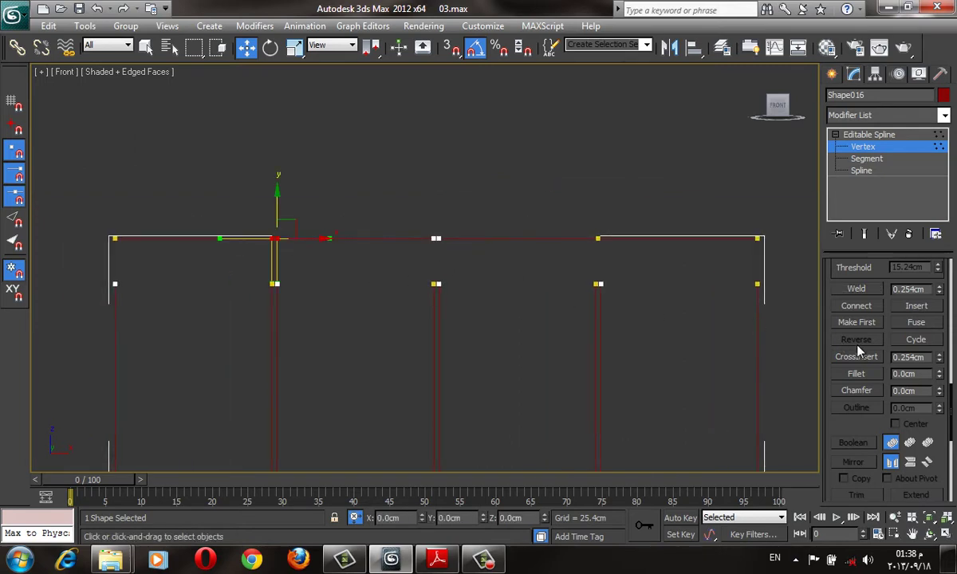
{"action": "left_click", "coordinate": [870, 291]}
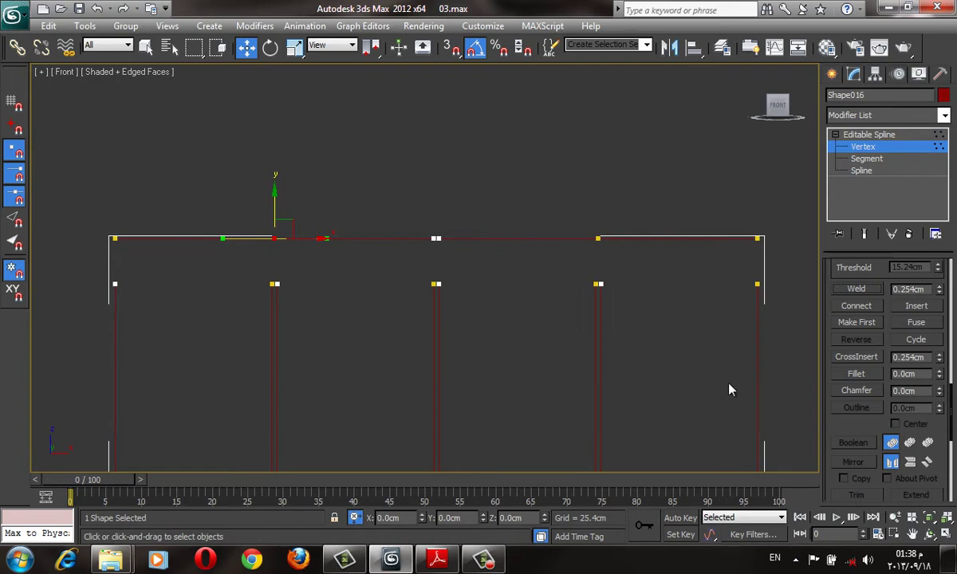
Delete the two leftover vertices on the top edge
{"action": "middle_click_drag", "start_coordinate": [730, 388], "coordinate": [688, 374]}
{"action": "scroll", "coordinate": [690, 374], "scroll_direction": "up", "scroll_amount": 2}
{"action": "middle_click_drag", "start_coordinate": [538, 310], "coordinate": [650, 333]}
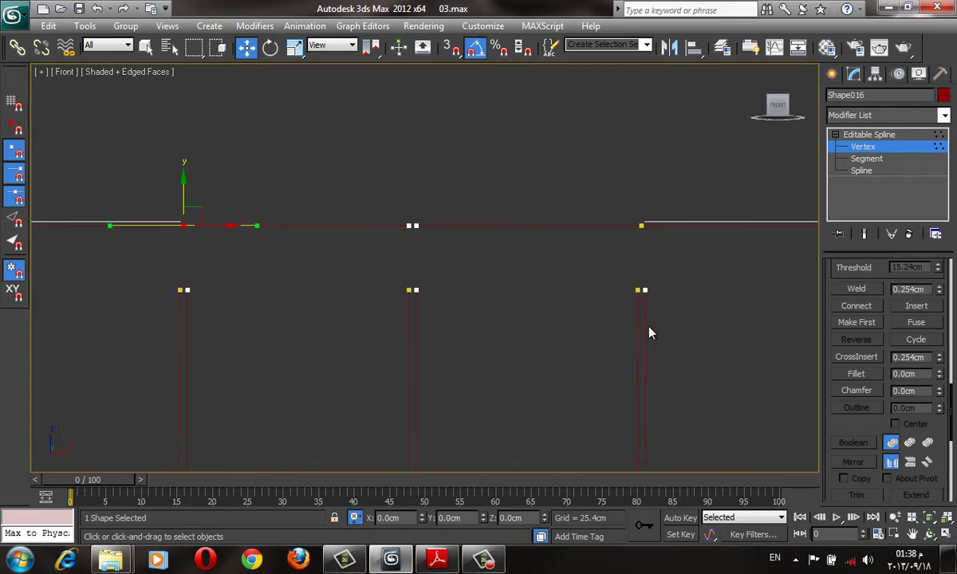
{"action": "left_click", "coordinate": [641, 226]}
{"action": "left_click_drag", "start_coordinate": [139, 214], "coordinate": [215, 258], "text": "ctrl"}
{"action": "key", "text": "Delete"}
{"action": "scroll", "coordinate": [508, 229], "scroll_direction": "down", "scroll_amount": 2}
At Segment level, select both halves of the top edge
{"action": "key", "text": "3"}
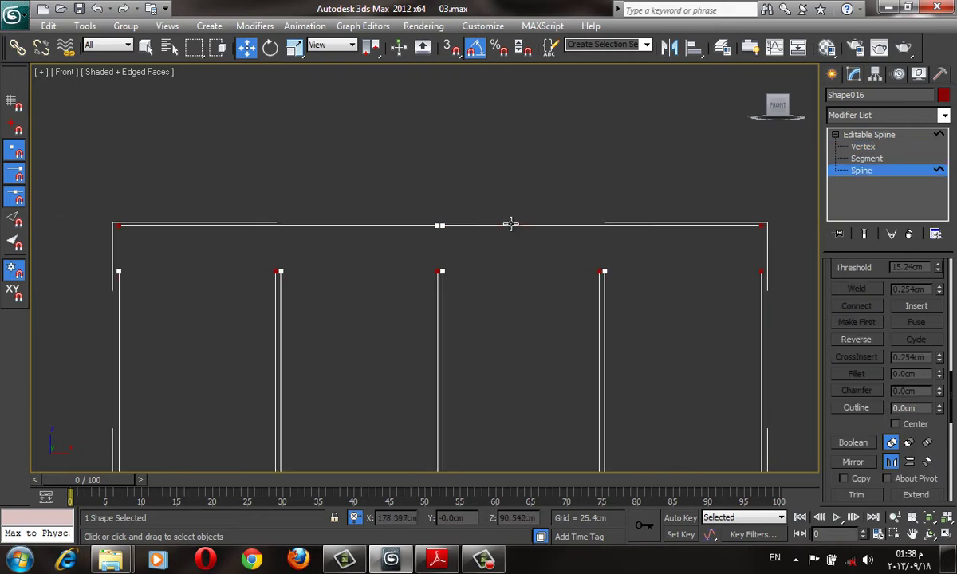
{"action": "key", "text": "3"}
{"action": "key", "text": "3"}
{"action": "left_click", "coordinate": [901, 158]}
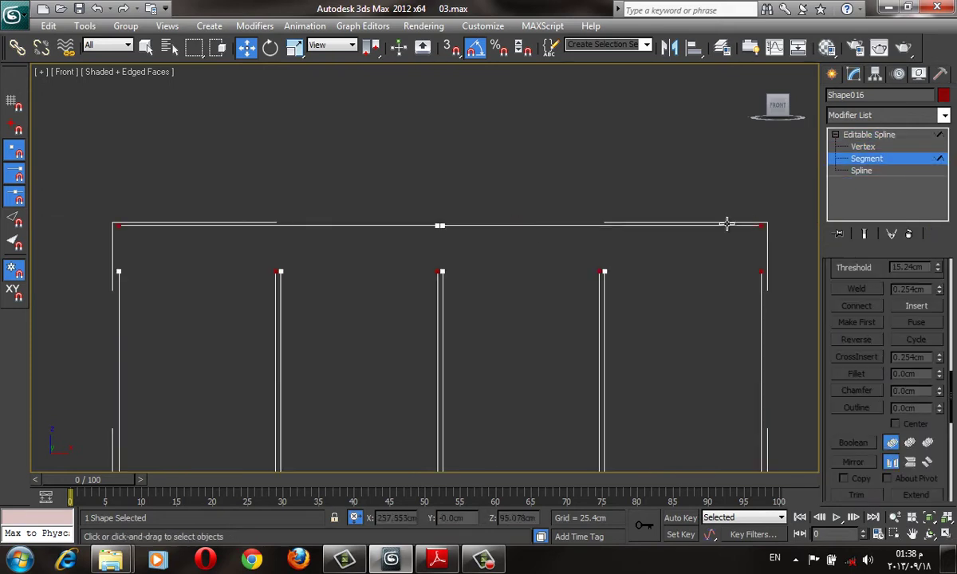
{"action": "left_click", "coordinate": [696, 226]}
{"action": "left_click", "coordinate": [362, 226], "text": "ctrl"}
Cancel a trial Shift-copy of the top edge, then tick Connect under Connect Copy
{"action": "middle_click_drag", "start_coordinate": [362, 225], "coordinate": [348, 267]}
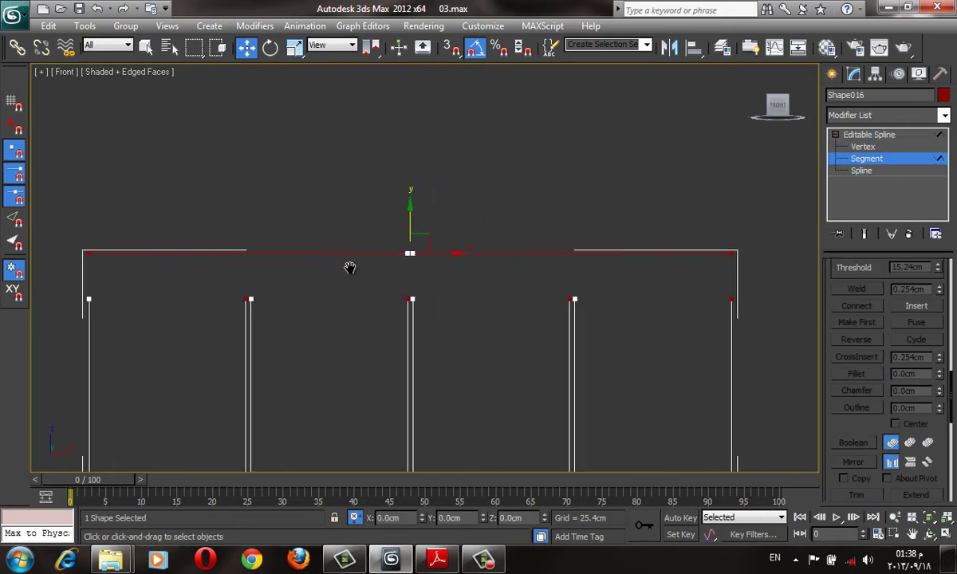
{"action": "left_click_drag", "start_coordinate": [404, 223], "coordinate": [406, 225]}
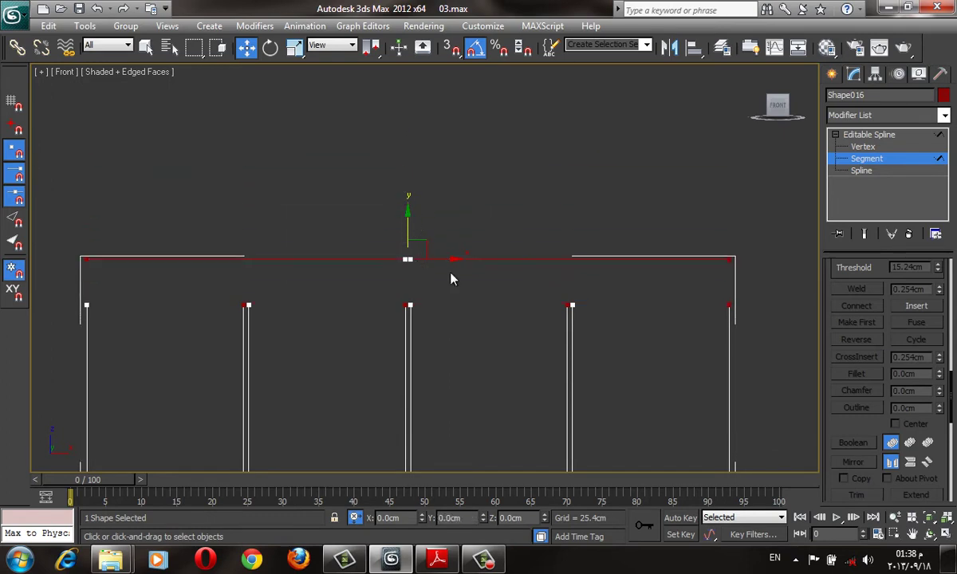
{"action": "scroll", "coordinate": [869, 446], "scroll_direction": "up", "scroll_amount": 3}
{"action": "scroll", "coordinate": [872, 428], "scroll_direction": "up", "scroll_amount": 3}
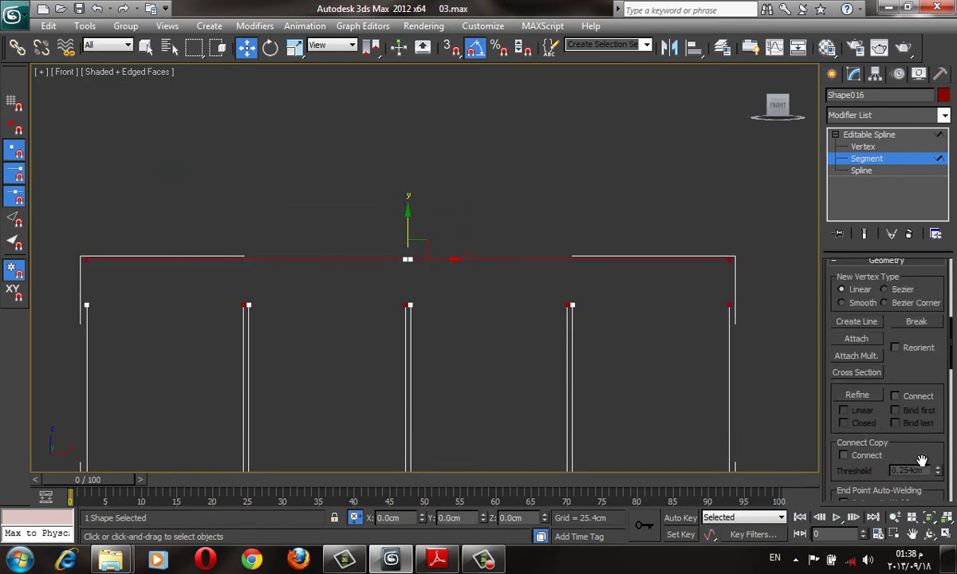
{"action": "scroll", "coordinate": [872, 382], "scroll_direction": "down", "scroll_amount": 2}
{"action": "mouse_move", "coordinate": [408, 221]}
{"action": "left_mouse_down", "text": "shift"}
{"action": "mouse_move", "coordinate": [406, 236]}
{"action": "mouse_move", "coordinate": [413, 124]}
{"action": "left_mouse_up", "text": "shift"}
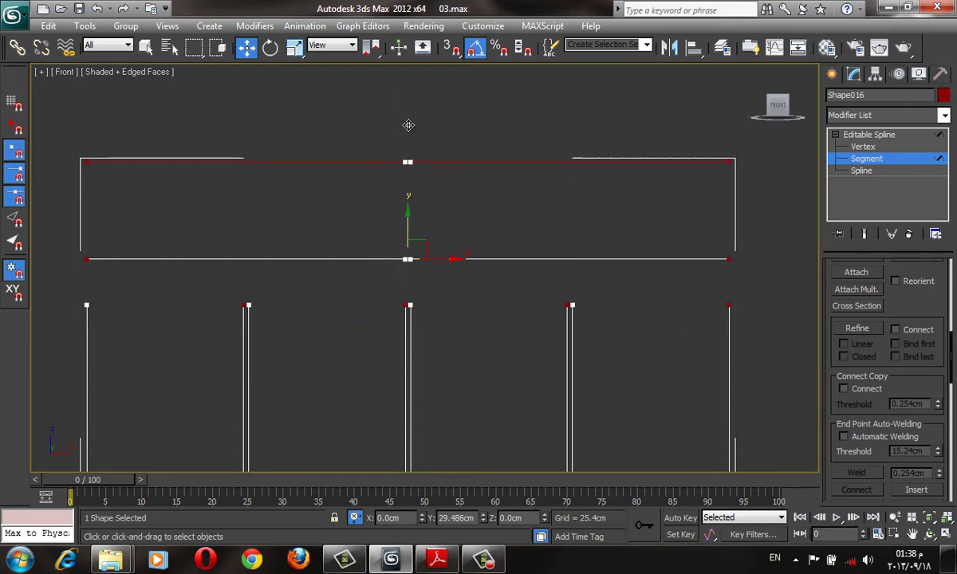
{"action": "right_click", "coordinate": [413, 123]}
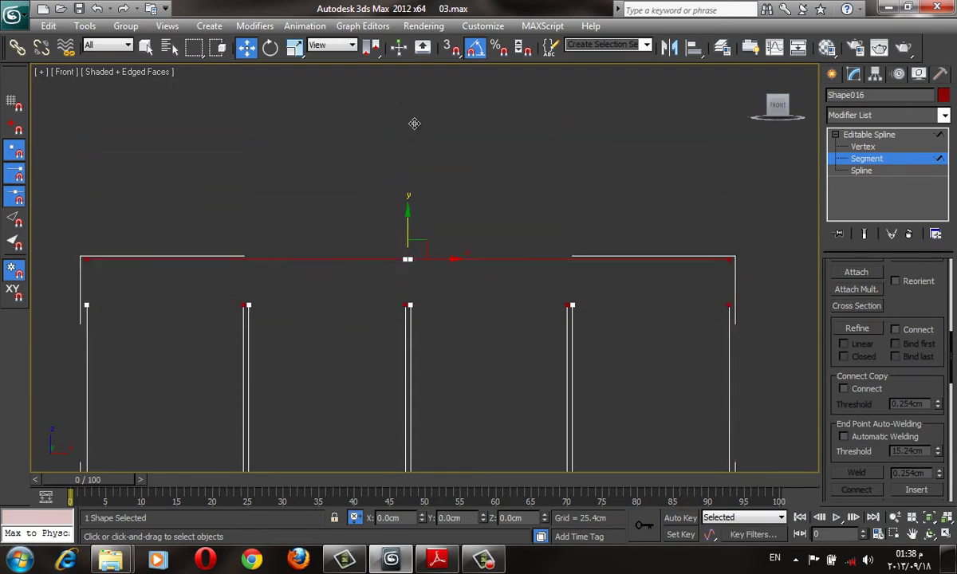
{"action": "left_click", "coordinate": [843, 389]}
Shift-drag a connected copy of the top edge upward and turn on snapping
{"action": "mouse_move", "coordinate": [407, 223]}
{"action": "left_mouse_down", "text": "shift"}
{"action": "mouse_move", "coordinate": [417, 121]}
{"action": "mouse_move", "coordinate": [429, 259]}
{"action": "left_mouse_up", "text": "shift"}
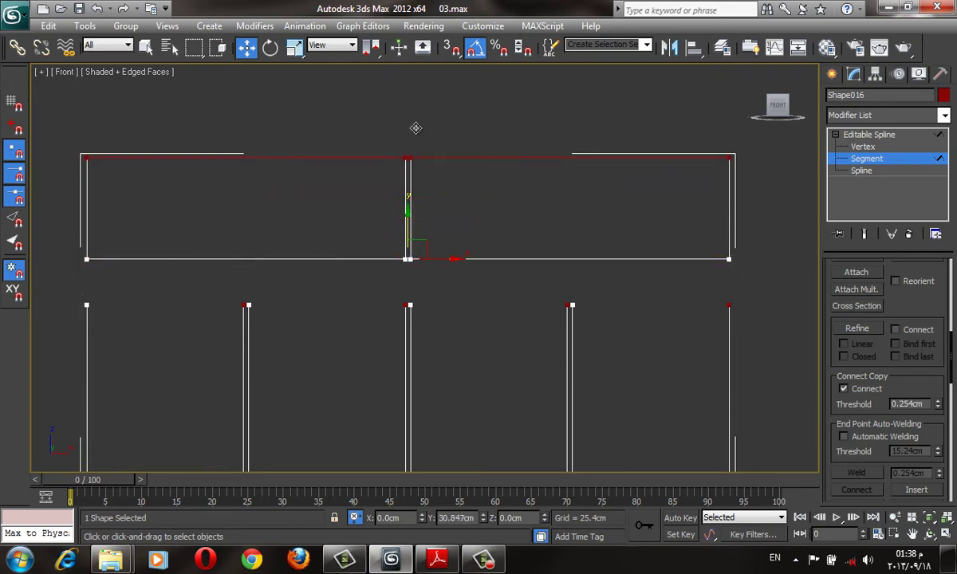
{"action": "scroll", "coordinate": [407, 301], "scroll_direction": "up", "scroll_amount": 4}
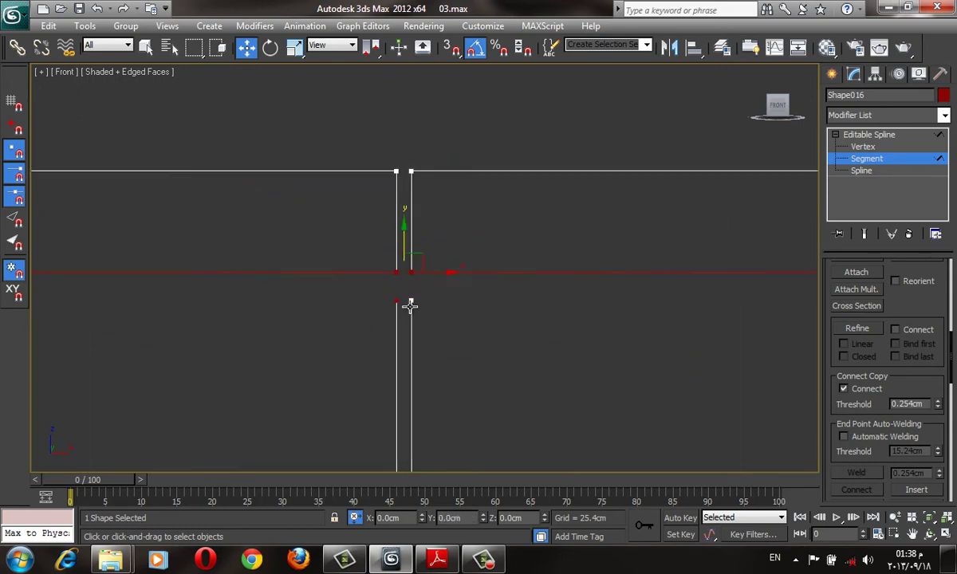
{"action": "key", "text": "s"}
{"action": "scroll", "coordinate": [518, 446], "scroll_direction": "down", "scroll_amount": 3}
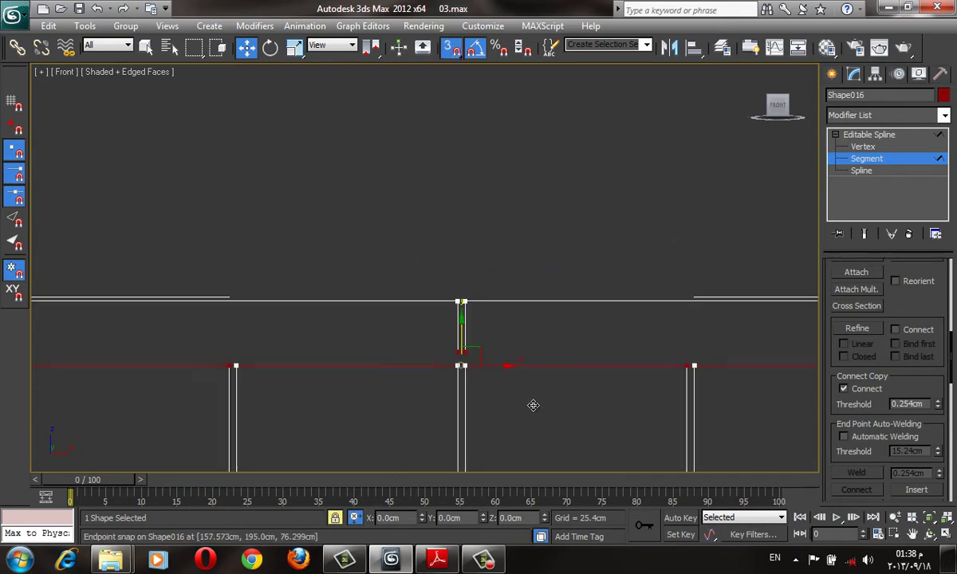
{"action": "middle_click_drag", "start_coordinate": [566, 361], "coordinate": [479, 301]}
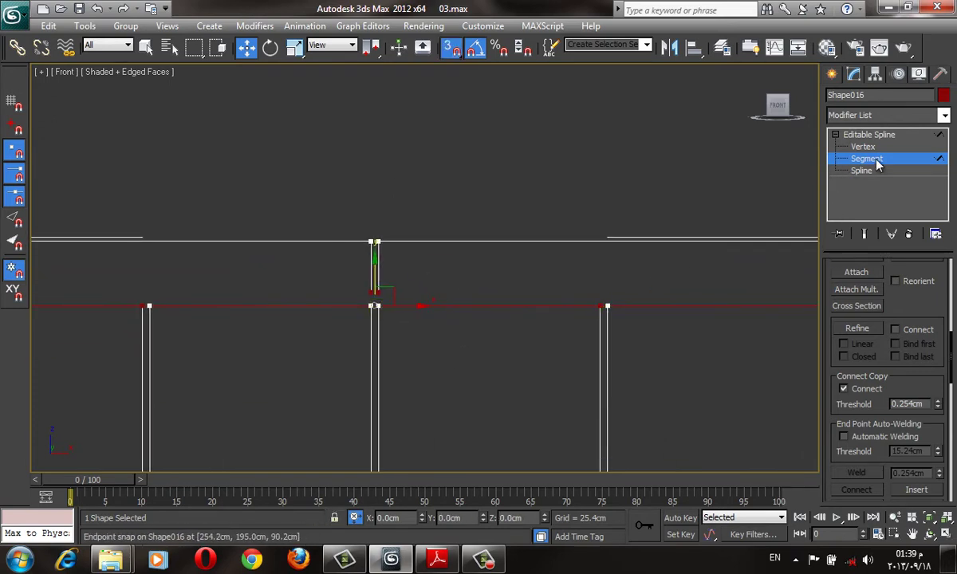
Select both parts of the lower top edge and zoom out to the whole door outline
{"action": "key", "text": "2"}
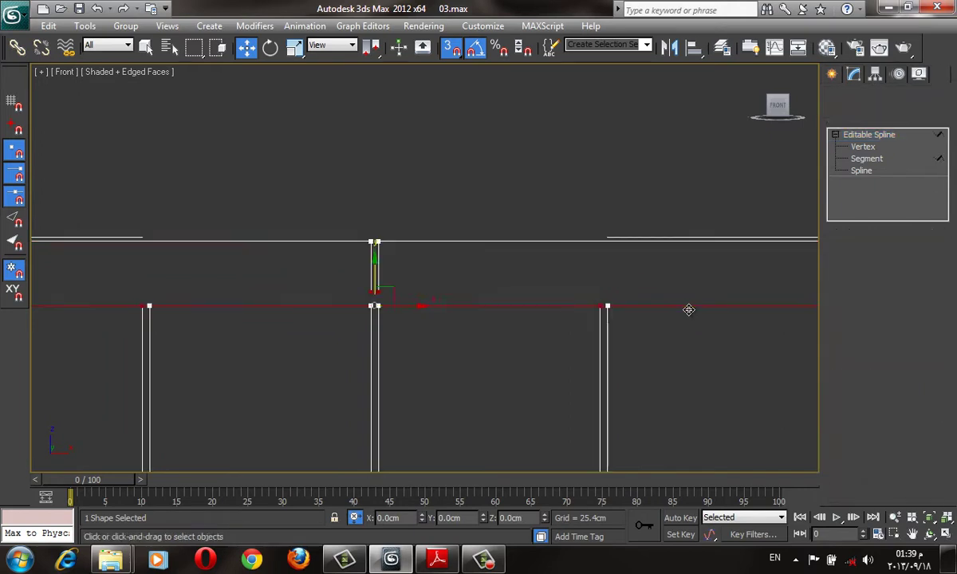
{"action": "key", "text": "2"}
{"action": "left_click", "coordinate": [690, 309]}
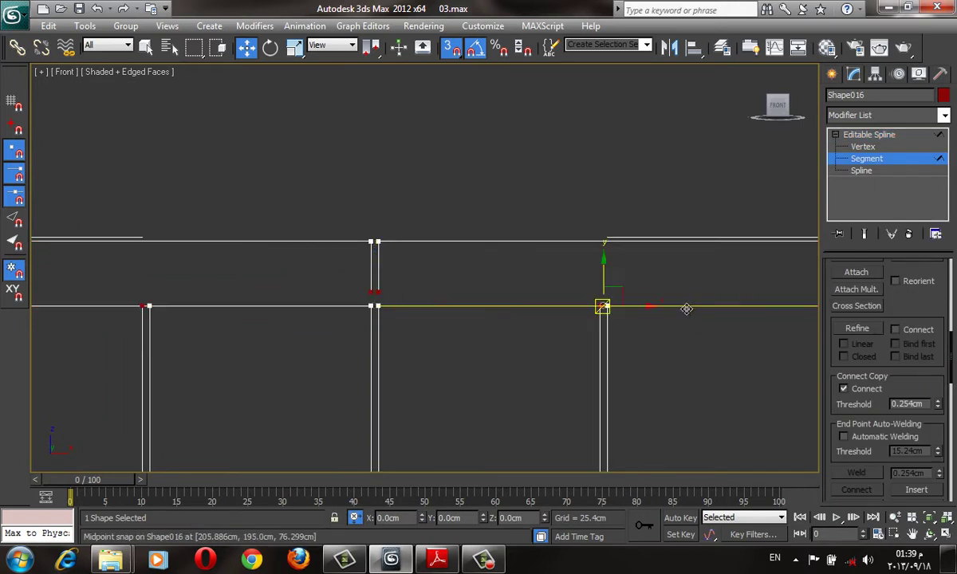
{"action": "left_click", "coordinate": [258, 318], "text": "ctrl"}
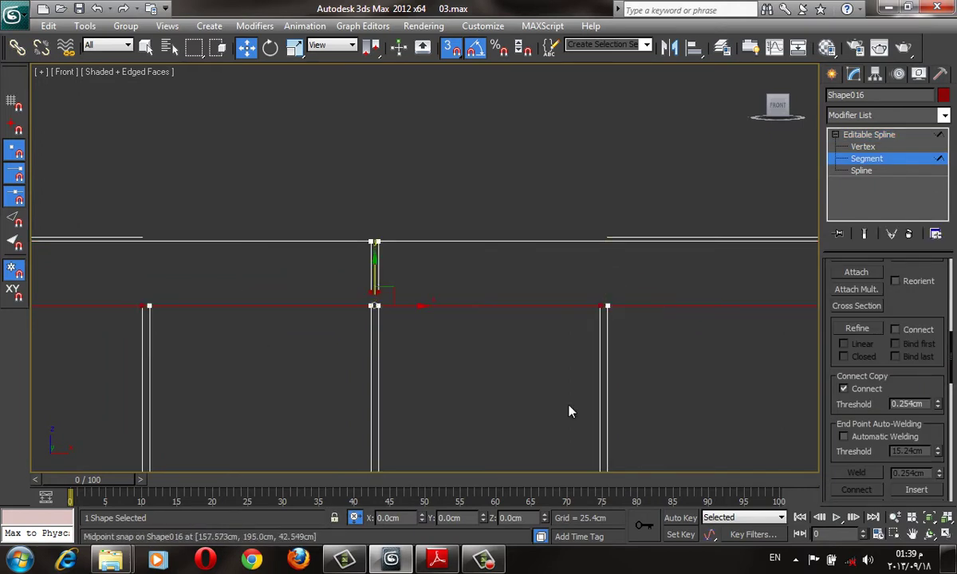
{"action": "scroll", "coordinate": [559, 391], "scroll_direction": "down", "scroll_amount": 2}
{"action": "middle_click_drag", "start_coordinate": [551, 377], "coordinate": [517, 309]}
{"action": "scroll", "coordinate": [877, 375], "scroll_direction": "down", "scroll_amount": 3}
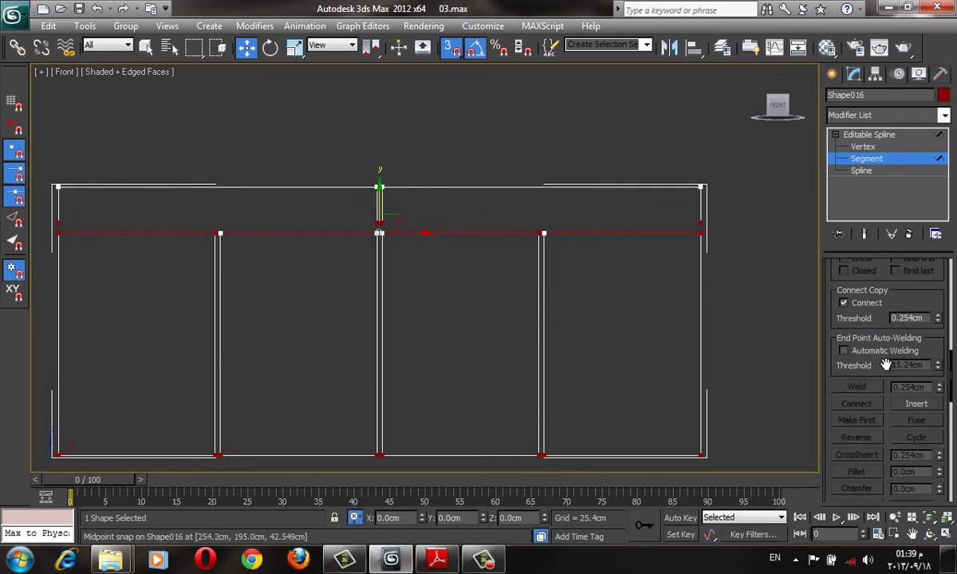
{"action": "scroll", "coordinate": [879, 383], "scroll_direction": "down", "scroll_amount": 3}
{"action": "scroll", "coordinate": [880, 391], "scroll_direction": "down", "scroll_amount": 3}
{"action": "scroll", "coordinate": [880, 394], "scroll_direction": "down", "scroll_amount": 2}
{"action": "scroll", "coordinate": [873, 423], "scroll_direction": "down", "scroll_amount": 3}
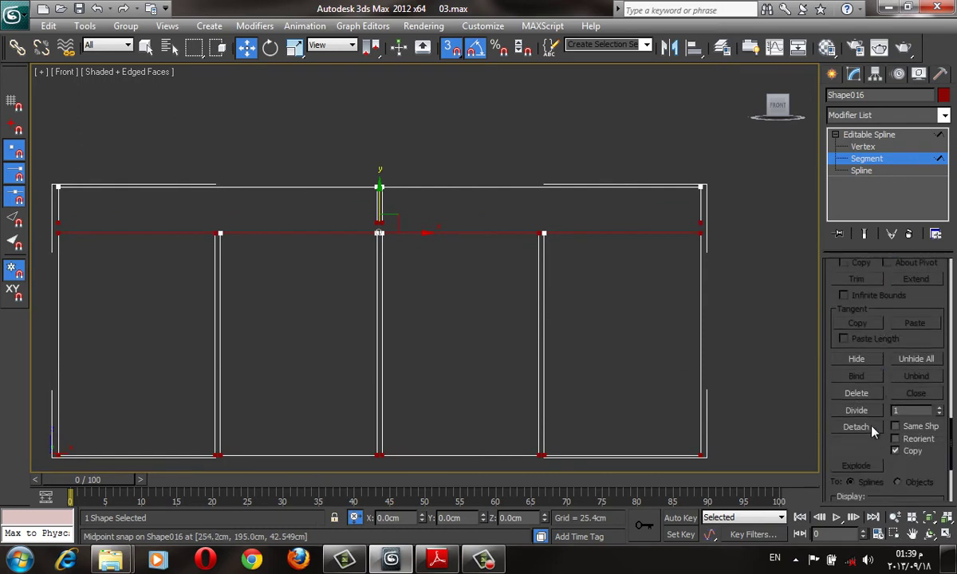
{"action": "middle_click_drag", "start_coordinate": [616, 281], "coordinate": [586, 302]}
{"action": "scroll", "coordinate": [586, 303], "scroll_direction": "up", "scroll_amount": 4}
{"action": "scroll", "coordinate": [597, 277], "scroll_direction": "up", "scroll_amount": 2}
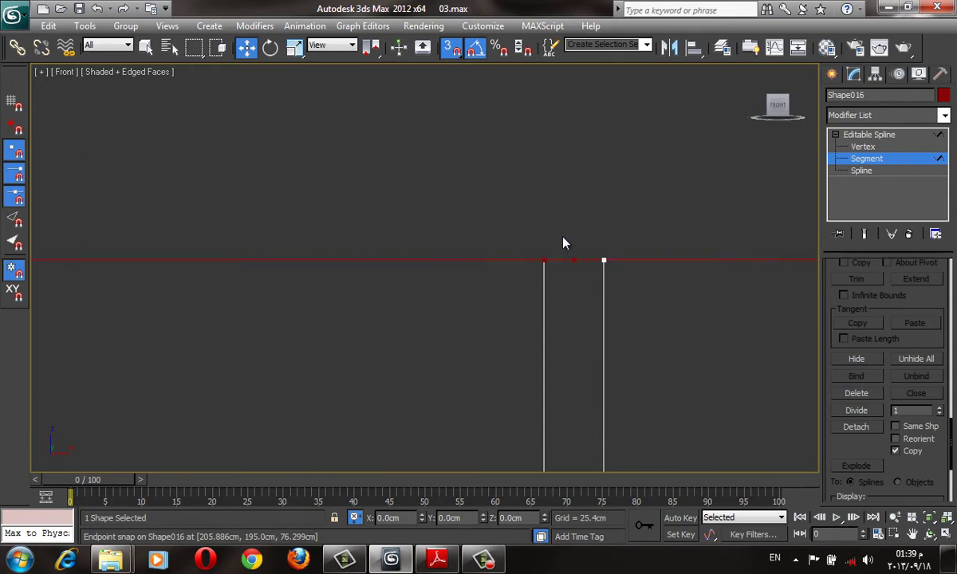
Select a vertex on the lower top edge, turn off snapping, and raise it
{"action": "key", "text": "1"}
{"action": "left_click_drag", "start_coordinate": [561, 240], "coordinate": [589, 296]}
{"action": "scroll", "coordinate": [587, 299], "scroll_direction": "down", "scroll_amount": 3}
{"action": "scroll", "coordinate": [322, 346], "scroll_direction": "down", "scroll_amount": 3}
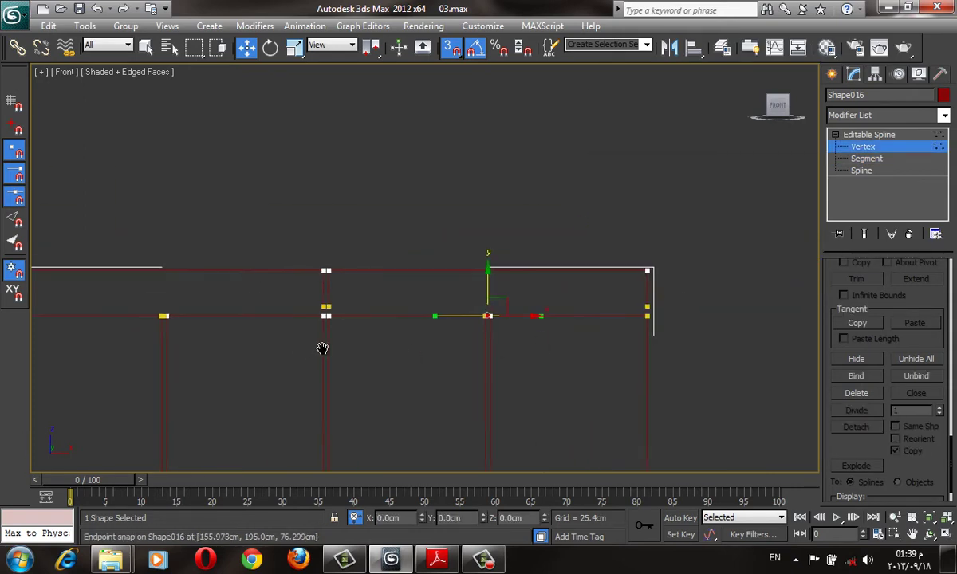
{"action": "scroll", "coordinate": [334, 305], "scroll_direction": "up", "scroll_amount": 3}
{"action": "scroll", "coordinate": [537, 274], "scroll_direction": "up", "scroll_amount": 2}
{"action": "scroll", "coordinate": [536, 274], "scroll_direction": "down", "scroll_amount": 2}
{"action": "key", "text": "s"}
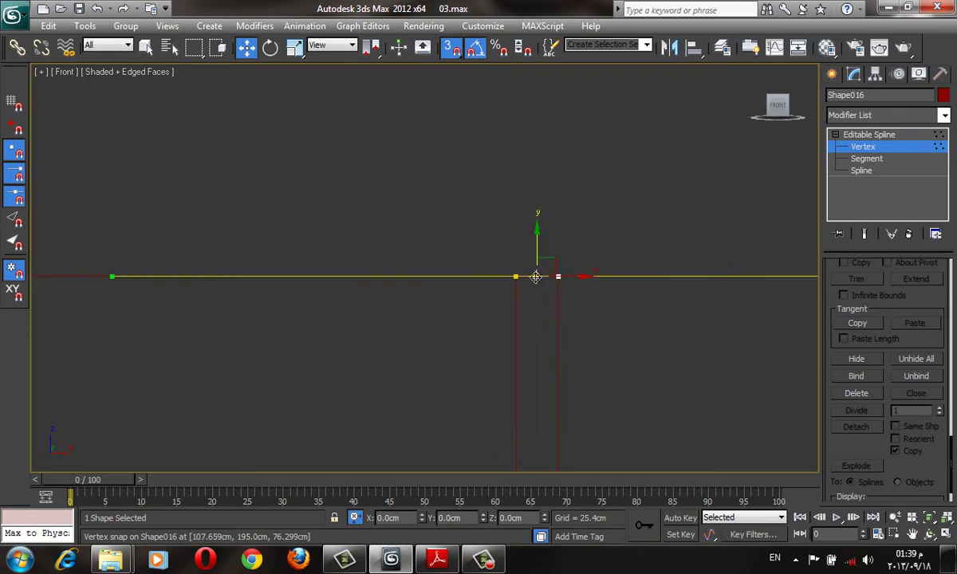
{"action": "scroll", "coordinate": [558, 295], "scroll_direction": "down", "scroll_amount": 3}
{"action": "scroll", "coordinate": [527, 295], "scroll_direction": "down", "scroll_amount": 2}
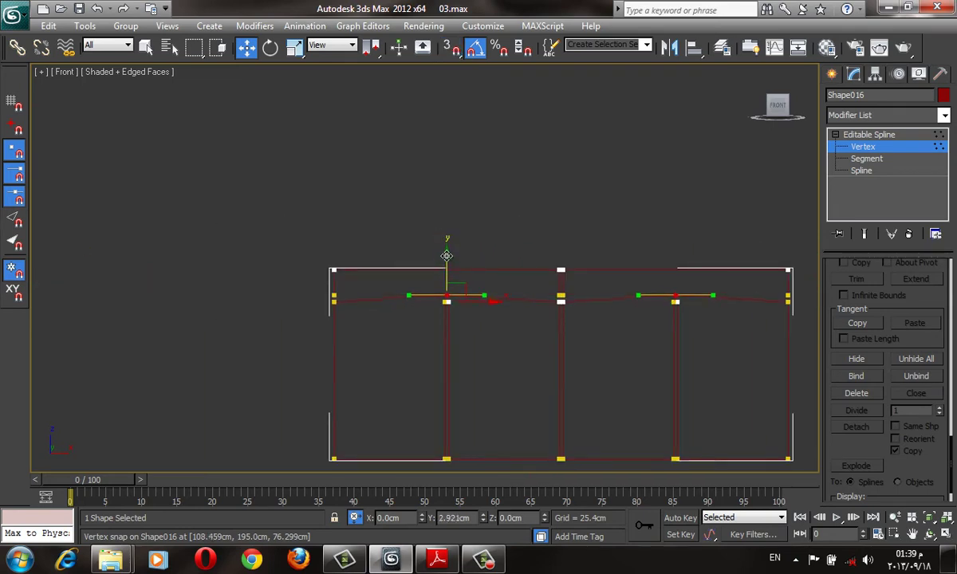
{"action": "left_click_drag", "start_coordinate": [441, 272], "coordinate": [443, 239]}
{"action": "scroll", "coordinate": [444, 240], "scroll_direction": "up", "scroll_amount": 2}
{"action": "mouse_move", "coordinate": [641, 342]}
{"action": "middle_mouse_down"}
{"action": "mouse_move", "coordinate": [433, 311]}
{"action": "mouse_move", "coordinate": [712, 325]}
{"action": "mouse_move", "coordinate": [679, 335]}
{"action": "middle_mouse_up"}
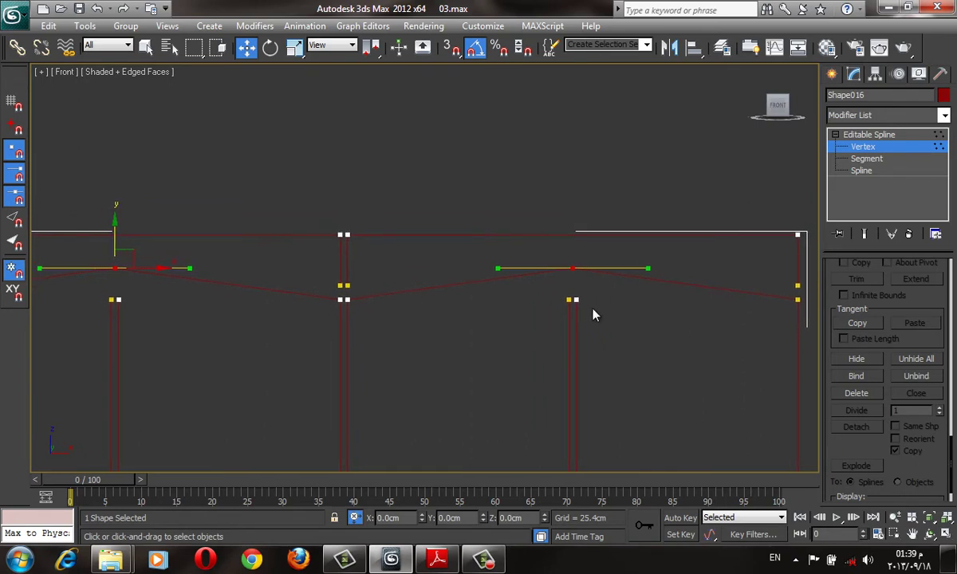
Undo the vertex raises, clear the selection, and switch to Segment level
{"action": "key", "text": "ctrl+z"}
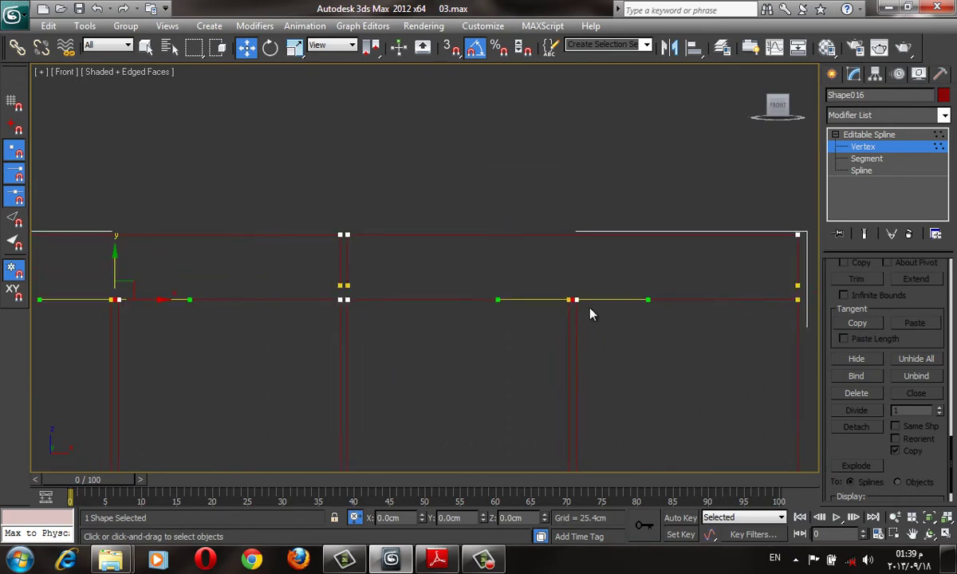
{"action": "middle_click_drag", "start_coordinate": [332, 321], "coordinate": [426, 331]}
{"action": "key", "text": "ctrl+z"}
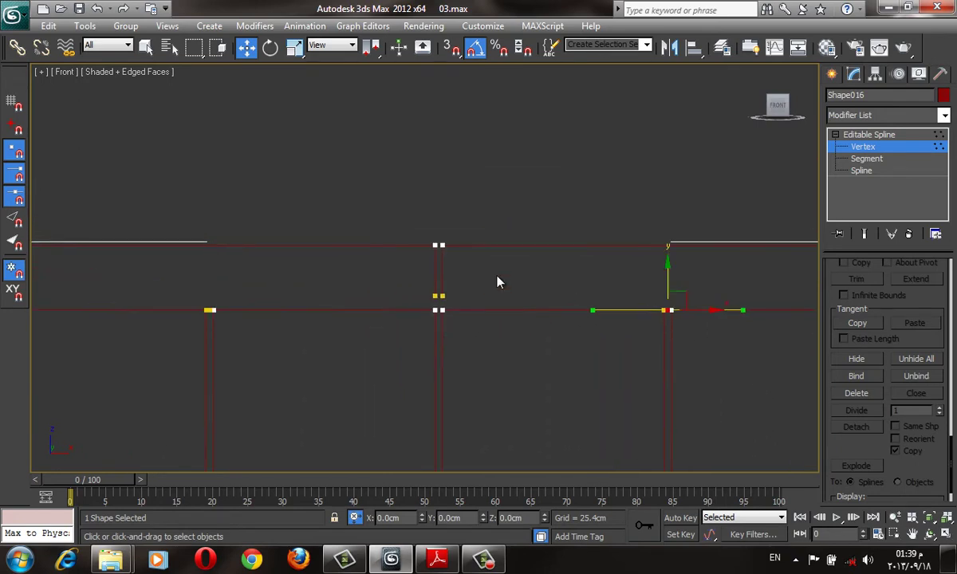
{"action": "key", "text": "ctrl+z"}
{"action": "key", "text": "ctrl+z"}
{"action": "left_click", "coordinate": [490, 279]}
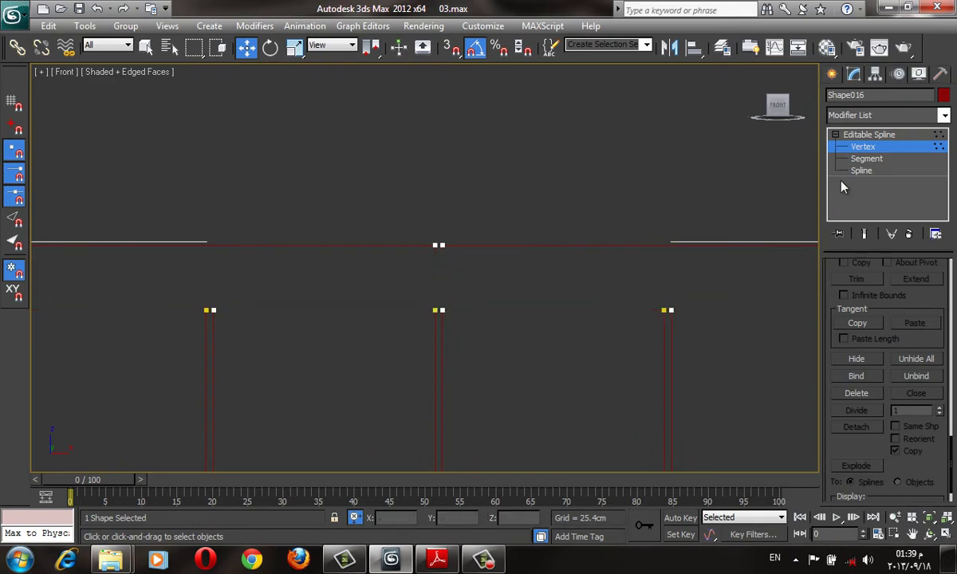
{"action": "left_click", "coordinate": [870, 170]}
{"action": "left_click", "coordinate": [853, 159]}
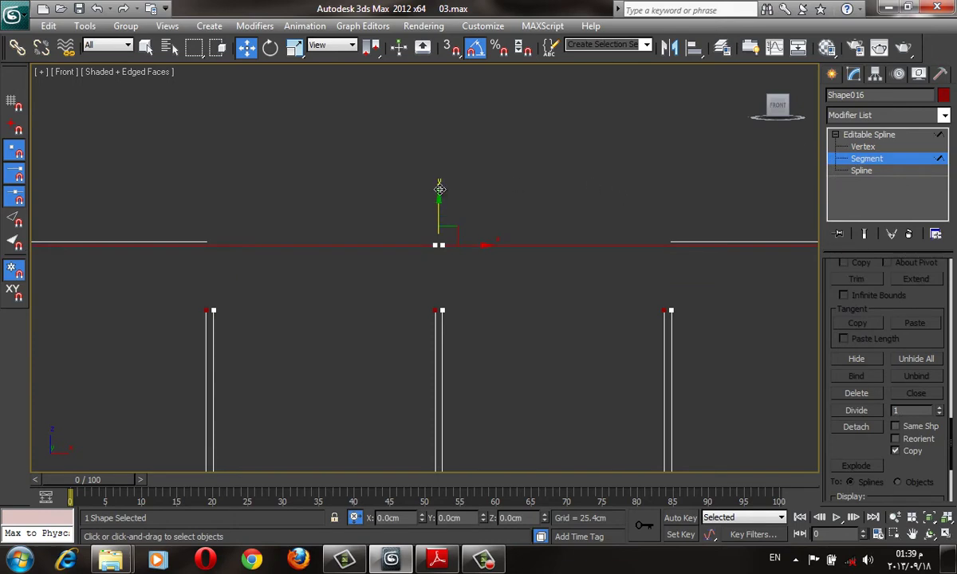
Move the copied top-edge rail segment about 12 cm down along Y to the stile tops
{"action": "left_click_drag", "start_coordinate": [436, 210], "coordinate": [444, 251]}
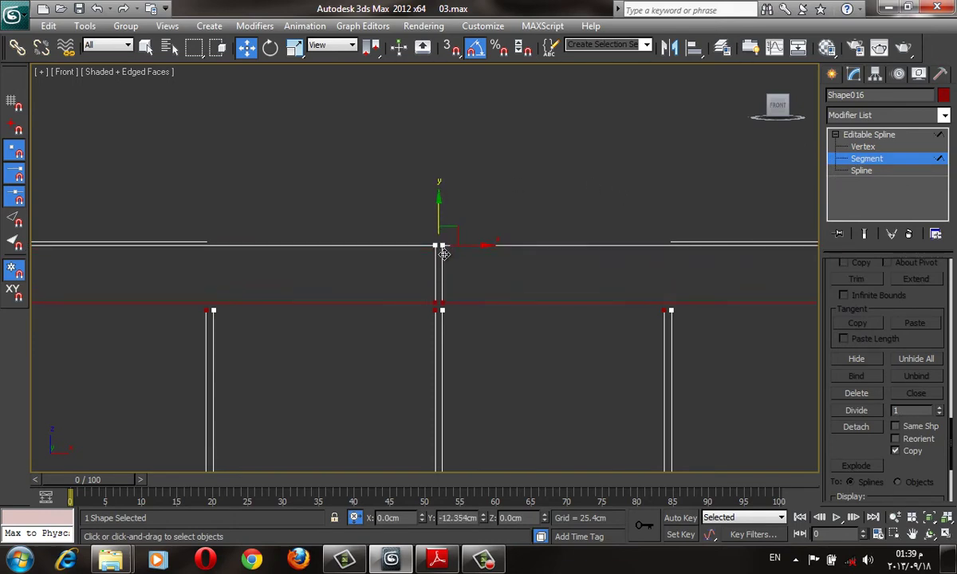
{"action": "middle_click_drag", "start_coordinate": [559, 369], "coordinate": [513, 329]}
{"action": "scroll", "coordinate": [630, 319], "scroll_direction": "up", "scroll_amount": 3}
{"action": "scroll", "coordinate": [630, 319], "scroll_direction": "down", "scroll_amount": 3}
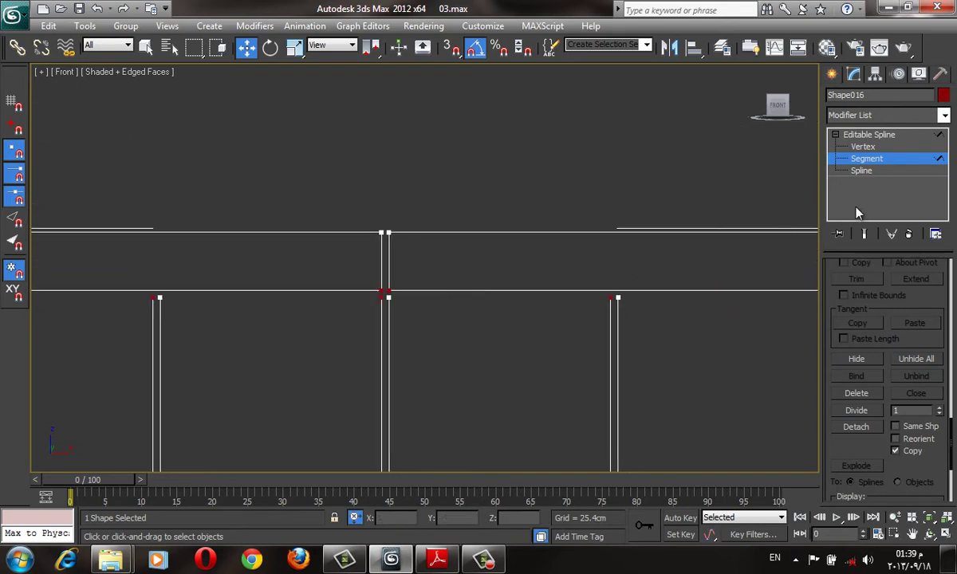
Select the right and left halves of the lowered rail
{"action": "left_click", "coordinate": [547, 290]}
{"action": "left_click", "coordinate": [262, 290], "text": "ctrl"}
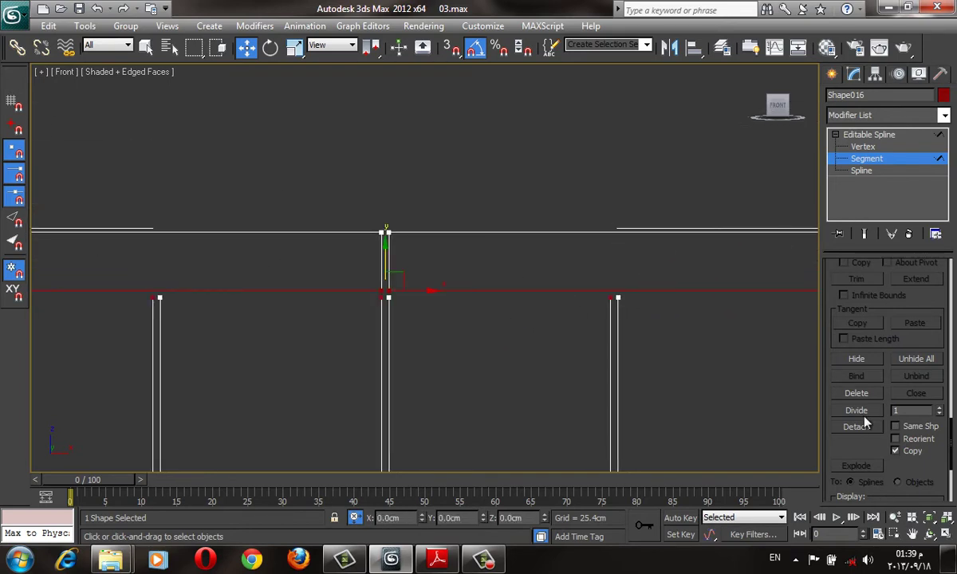
{"action": "scroll", "coordinate": [560, 264], "scroll_direction": "up", "scroll_amount": 4}
At Vertex level, raise the rail's middle vertex about 8.8 cm along Y to form an arch
{"action": "key", "text": "1"}
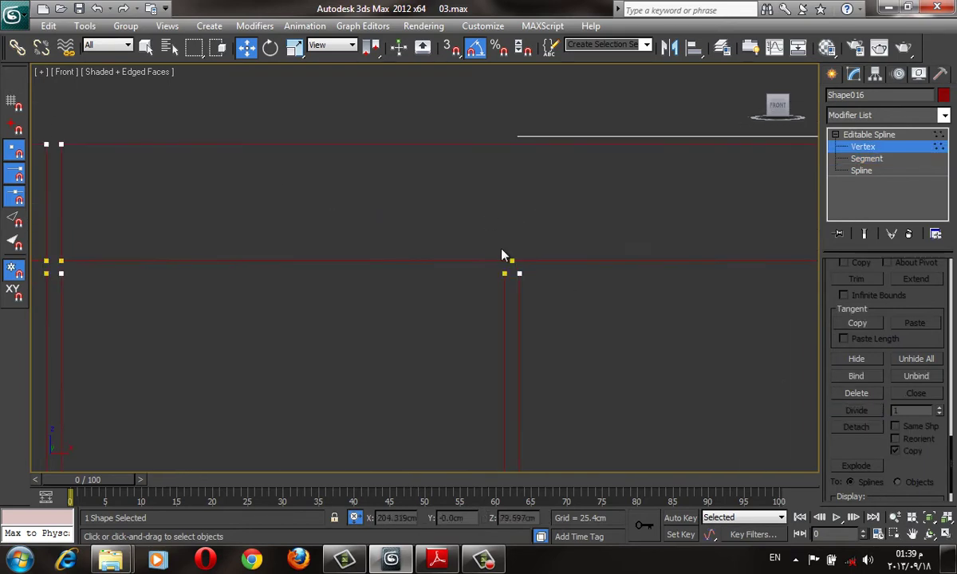
{"action": "left_click", "coordinate": [511, 260]}
{"action": "scroll", "coordinate": [559, 275], "scroll_direction": "down", "scroll_amount": 4}
{"action": "mouse_move", "coordinate": [326, 272]}
{"action": "middle_mouse_down"}
{"action": "mouse_move", "coordinate": [385, 321]}
{"action": "mouse_move", "coordinate": [344, 310]}
{"action": "middle_mouse_up"}
{"action": "left_click", "coordinate": [385, 319]}
{"action": "left_click_drag", "start_coordinate": [293, 272], "coordinate": [291, 236]}
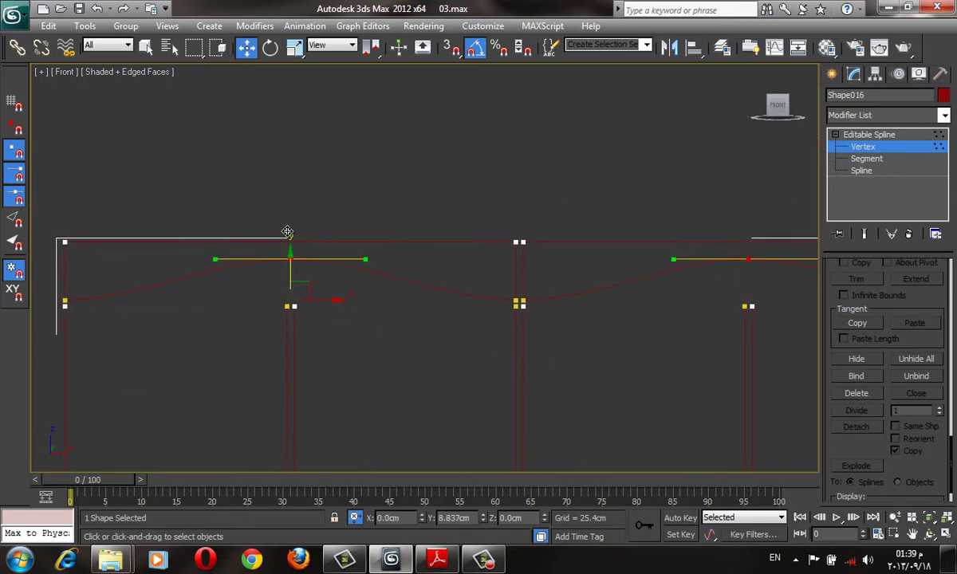
Switch to Select and Scale and pick the vertex where the arch meets the stile
{"action": "middle_click_drag", "start_coordinate": [566, 357], "coordinate": [598, 413]}
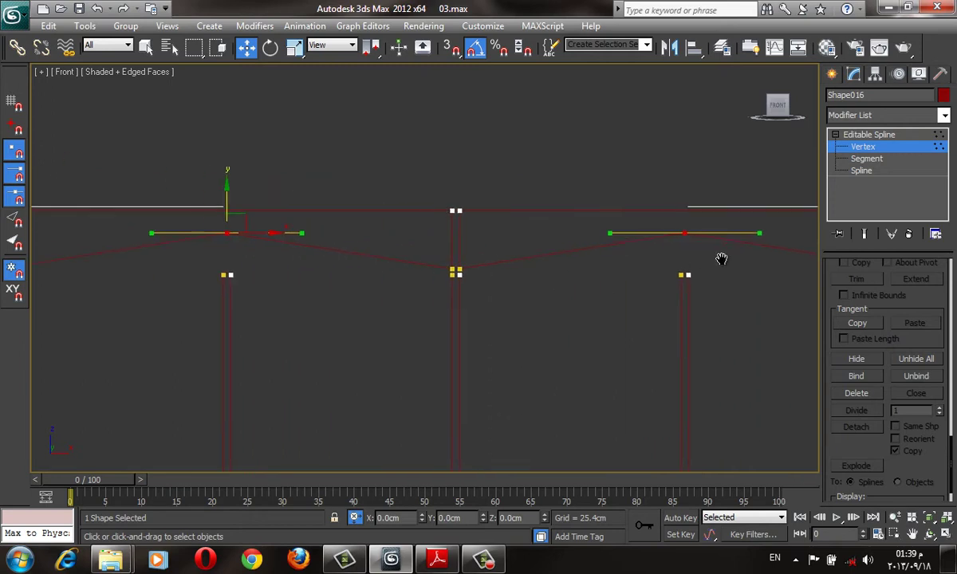
{"action": "mouse_move", "coordinate": [723, 258]}
{"action": "middle_mouse_down"}
{"action": "mouse_move", "coordinate": [701, 238]}
{"action": "mouse_move", "coordinate": [551, 252]}
{"action": "middle_mouse_up"}
{"action": "scroll", "coordinate": [564, 242], "scroll_direction": "up", "scroll_amount": 2}
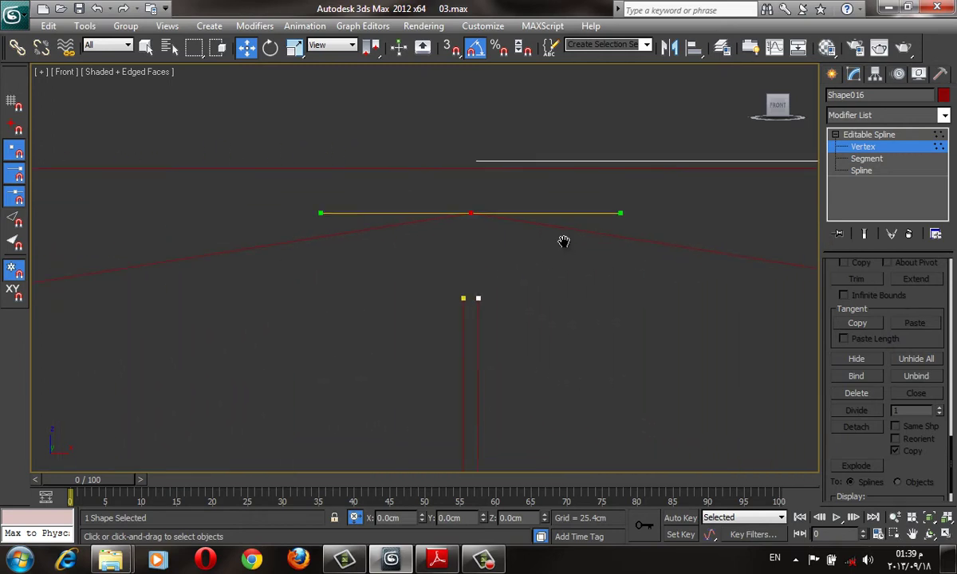
{"action": "scroll", "coordinate": [662, 289], "scroll_direction": "down", "scroll_amount": 2}
{"action": "middle_click_drag", "start_coordinate": [662, 289], "coordinate": [452, 289]}
{"action": "scroll", "coordinate": [251, 269], "scroll_direction": "up", "scroll_amount": 2}
{"action": "key", "text": "e"}
{"action": "key", "text": "r"}
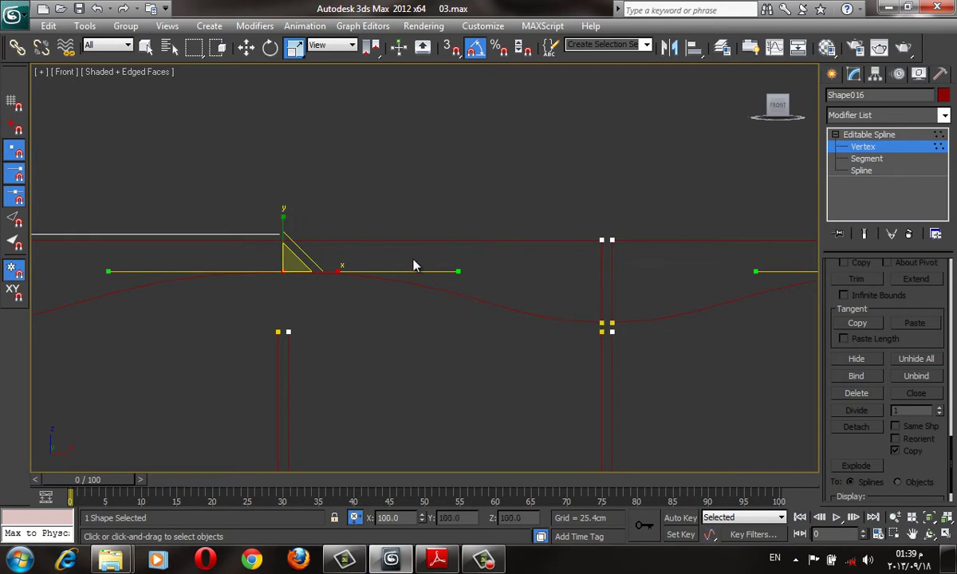
{"action": "left_click", "coordinate": [584, 313]}
{"action": "left_click", "coordinate": [630, 350]}
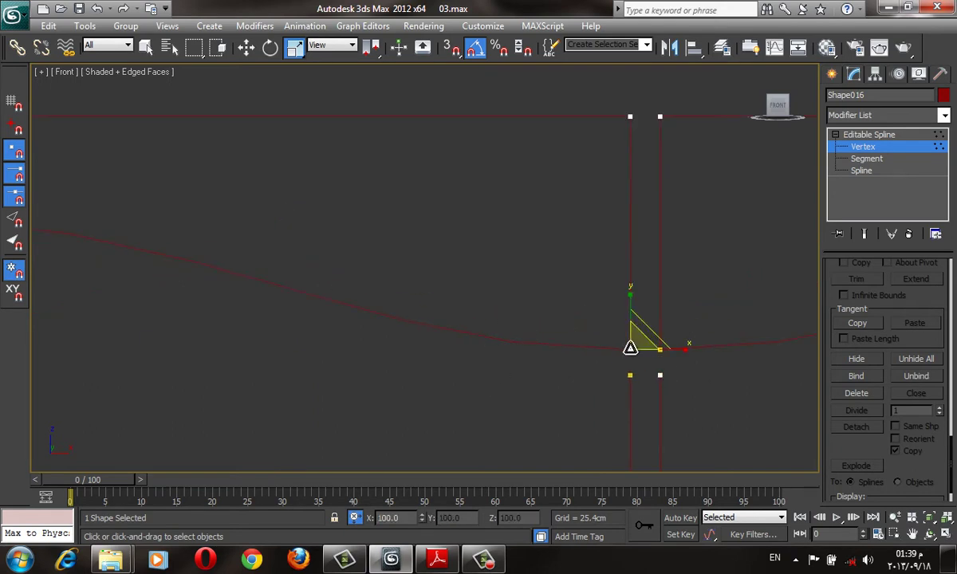
Convert the arch-stile vertex to a Bezier Corner
{"action": "right_click", "coordinate": [626, 315]}
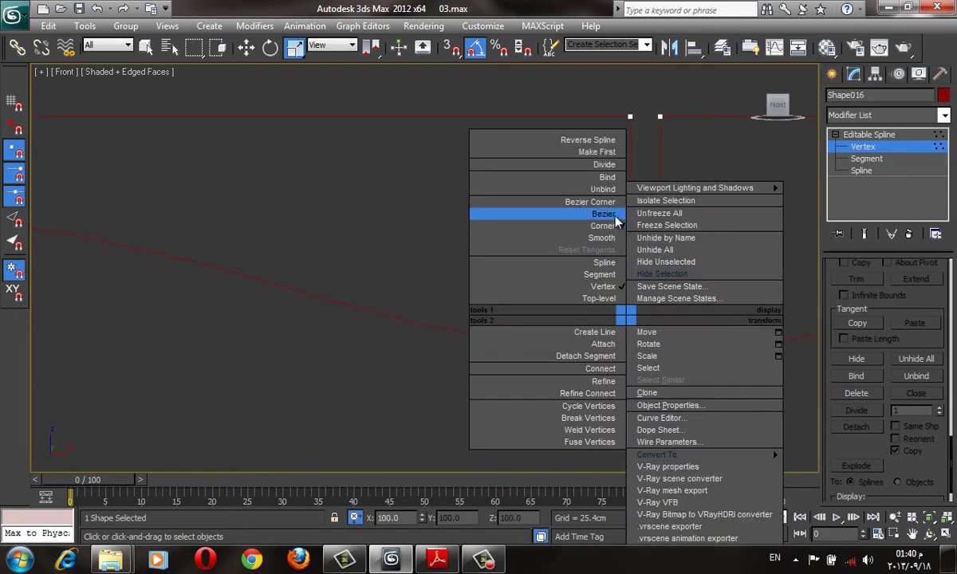
{"action": "left_click", "coordinate": [590, 202]}
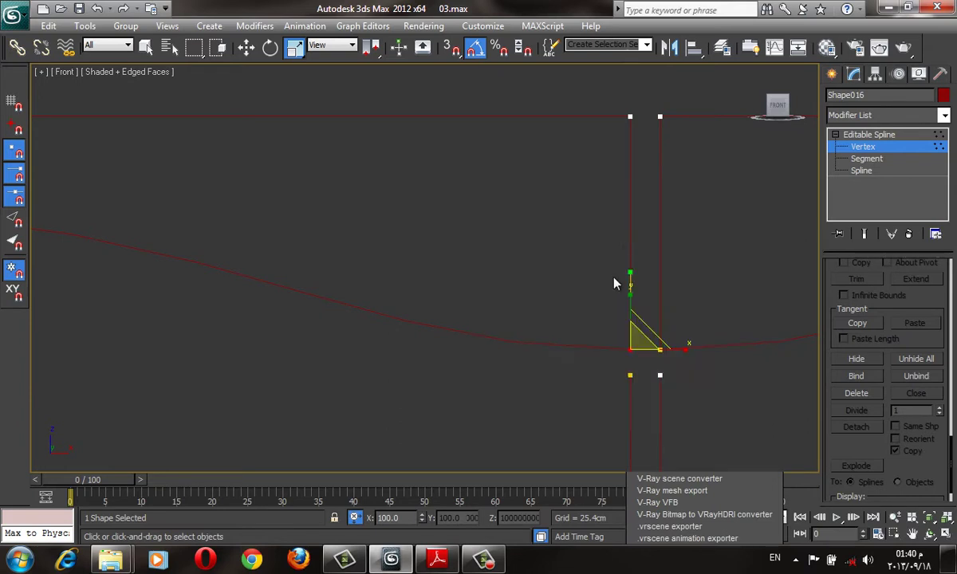
{"action": "middle_click_drag", "start_coordinate": [566, 295], "coordinate": [653, 300]}
Select the remaining arch-end vertices and the arch's middle vertex
{"action": "left_click", "coordinate": [390, 279]}
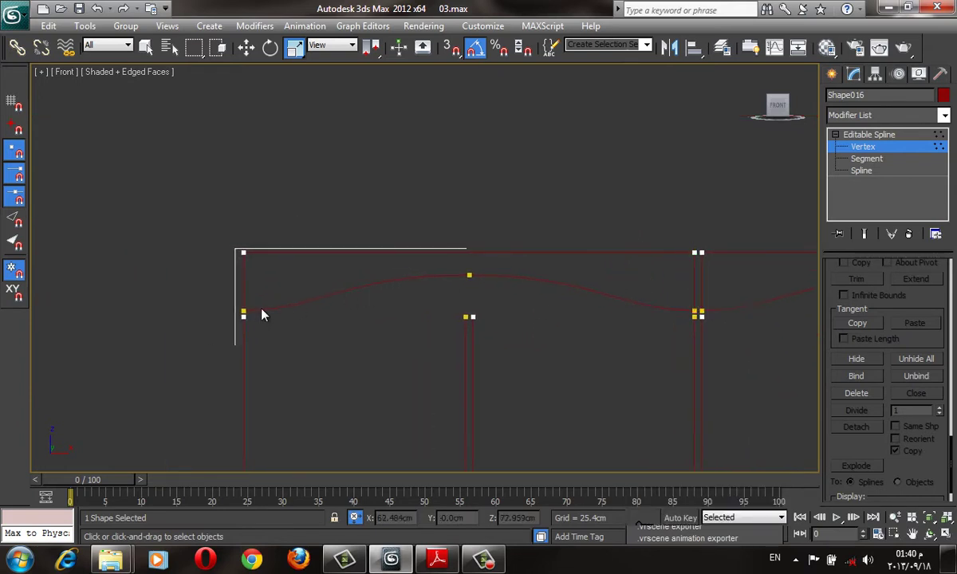
{"action": "left_click", "coordinate": [243, 315]}
{"action": "left_click", "coordinate": [470, 276]}
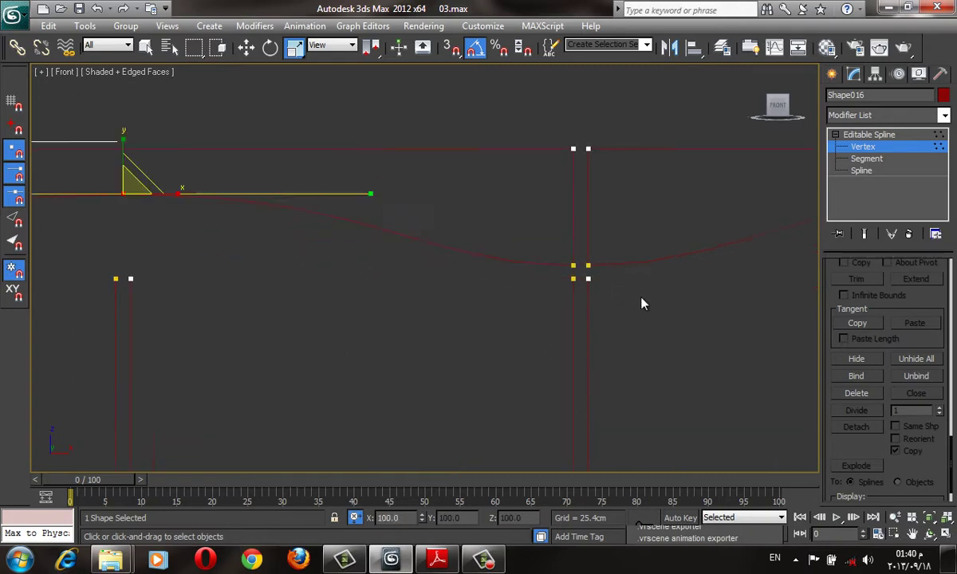
{"action": "scroll", "coordinate": [601, 278], "scroll_direction": "up", "scroll_amount": 5}
{"action": "left_click_drag", "start_coordinate": [584, 315], "coordinate": [550, 291]}
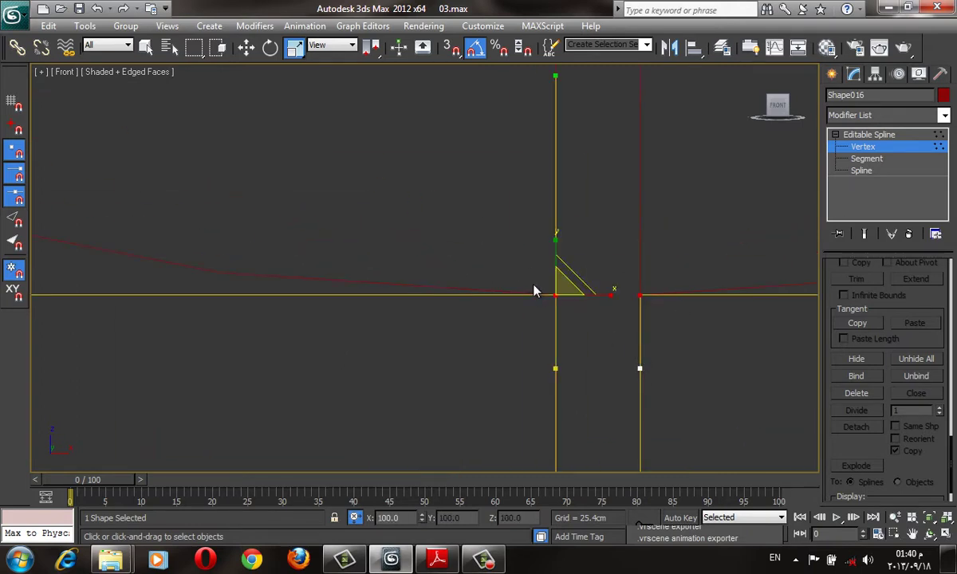
{"action": "scroll", "coordinate": [590, 335], "scroll_direction": "down", "scroll_amount": 2}
{"action": "scroll", "coordinate": [797, 347], "scroll_direction": "down", "scroll_amount": 3}
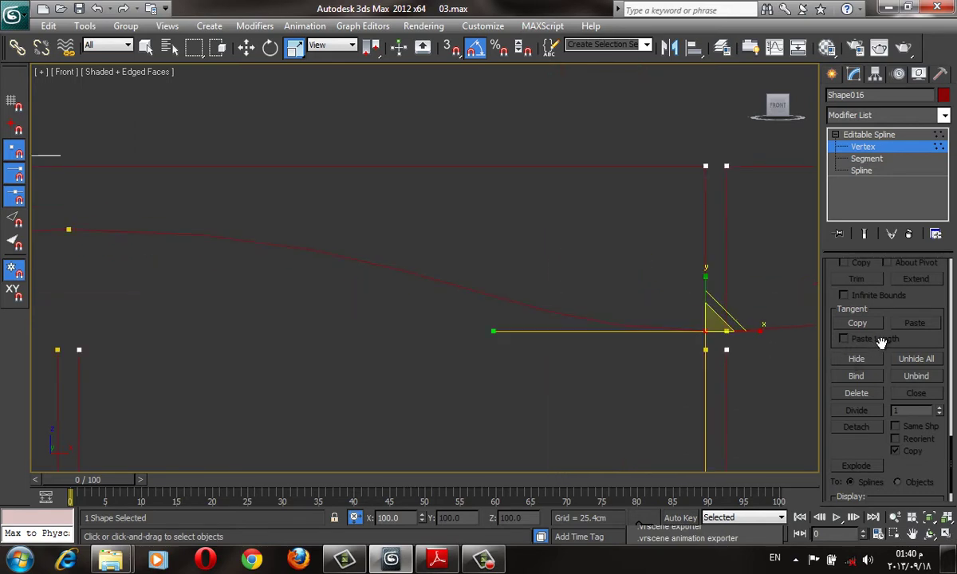
{"action": "left_click_drag", "start_coordinate": [880, 341], "coordinate": [880, 495]}
{"action": "scroll", "coordinate": [875, 388], "scroll_direction": "up", "scroll_amount": 2}
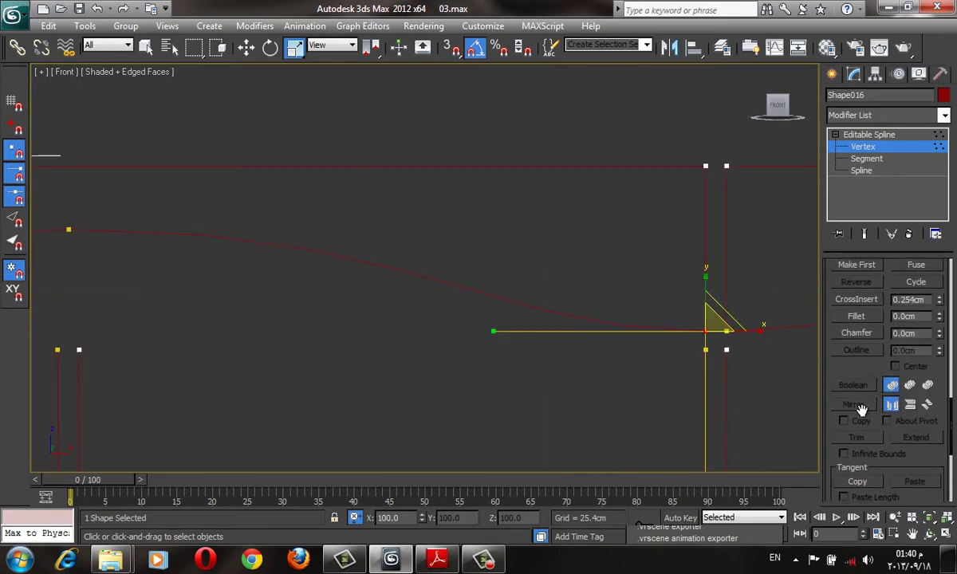
{"action": "scroll", "coordinate": [865, 403], "scroll_direction": "up", "scroll_amount": 3}
{"action": "scroll", "coordinate": [865, 402], "scroll_direction": "up", "scroll_amount": 3}
{"action": "scroll", "coordinate": [530, 357], "scroll_direction": "down", "scroll_amount": 3}
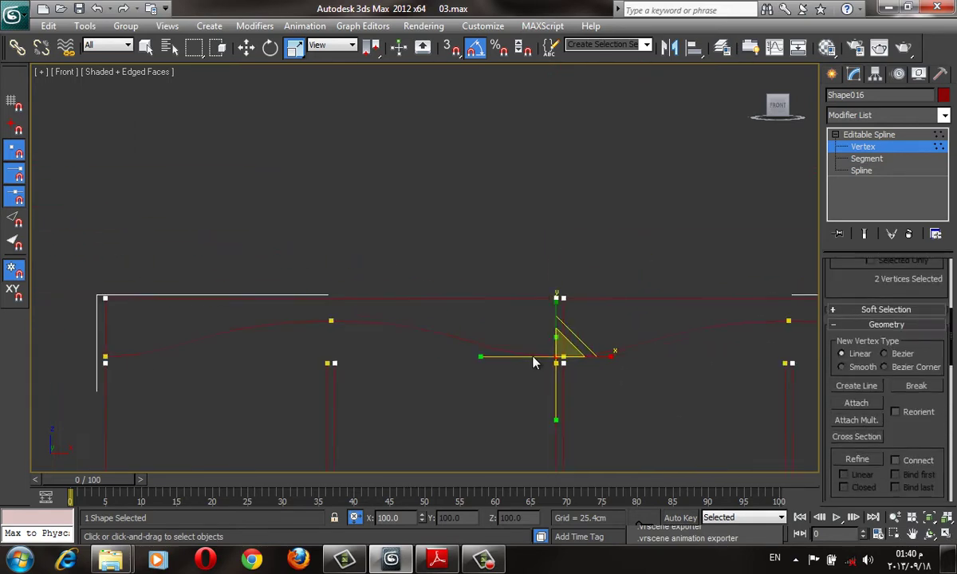
{"action": "scroll", "coordinate": [720, 432], "scroll_direction": "down", "scroll_amount": 2}
Select all 34 vertices of Shape016 and Weld them, merging 8 coincident vertices
{"action": "key", "text": "ctrl+a"}
{"action": "left_click_drag", "start_coordinate": [851, 431], "coordinate": [870, 251]}
{"action": "scroll", "coordinate": [871, 252], "scroll_direction": "down", "scroll_amount": 1}
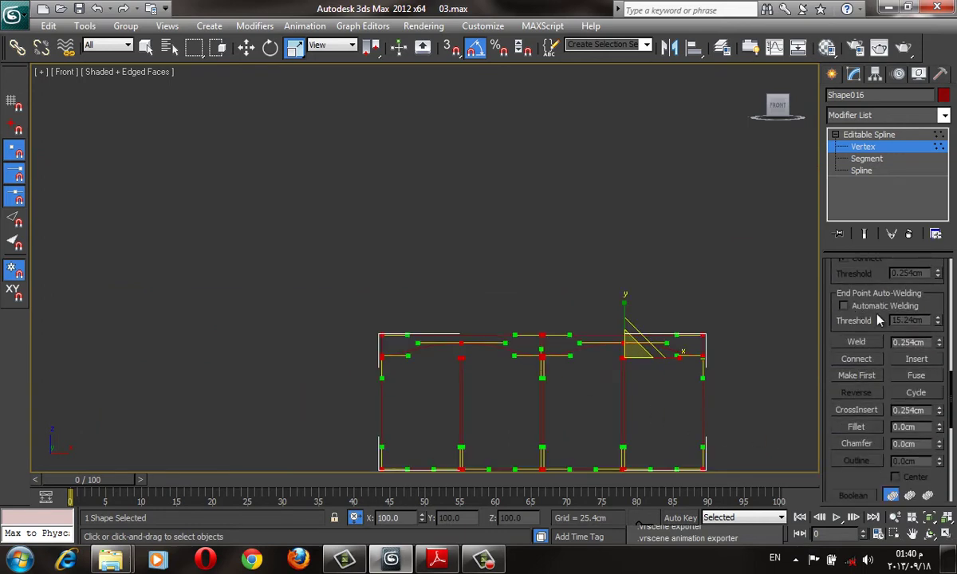
{"action": "scroll", "coordinate": [940, 364], "scroll_direction": "up", "scroll_amount": 3}
{"action": "scroll", "coordinate": [940, 364], "scroll_direction": "up", "scroll_amount": 2}
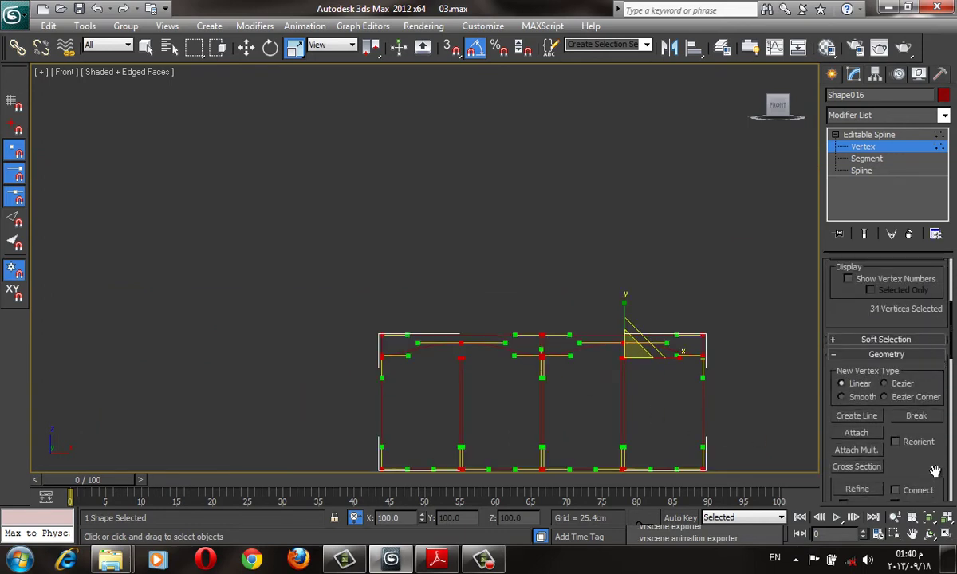
{"action": "scroll", "coordinate": [935, 471], "scroll_direction": "down", "scroll_amount": 5}
{"action": "left_click", "coordinate": [855, 400]}
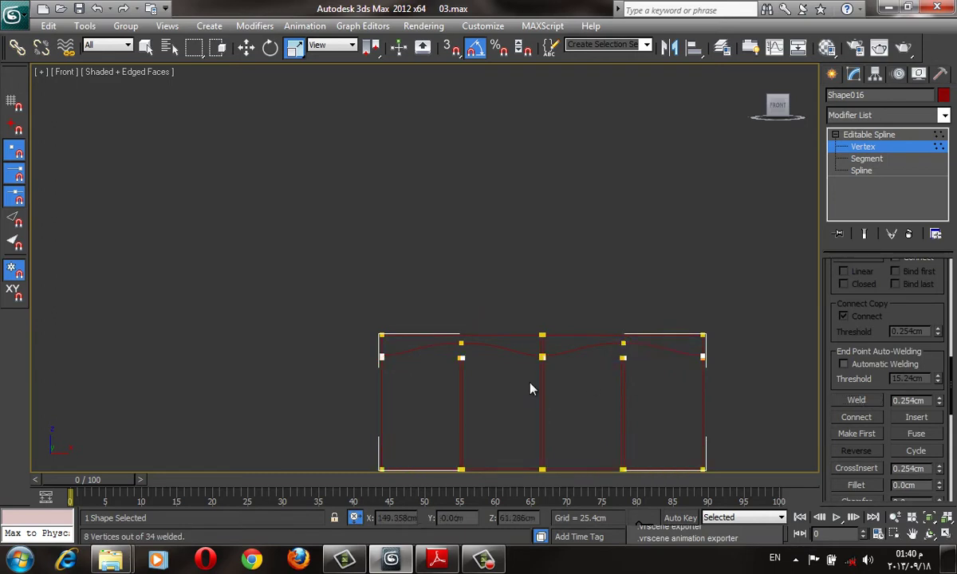
{"action": "scroll", "coordinate": [530, 389], "scroll_direction": "up", "scroll_amount": 5}
{"action": "scroll", "coordinate": [592, 357], "scroll_direction": "up", "scroll_amount": 3}
{"action": "scroll", "coordinate": [555, 261], "scroll_direction": "up", "scroll_amount": 2}
{"action": "left_click", "coordinate": [567, 266]}
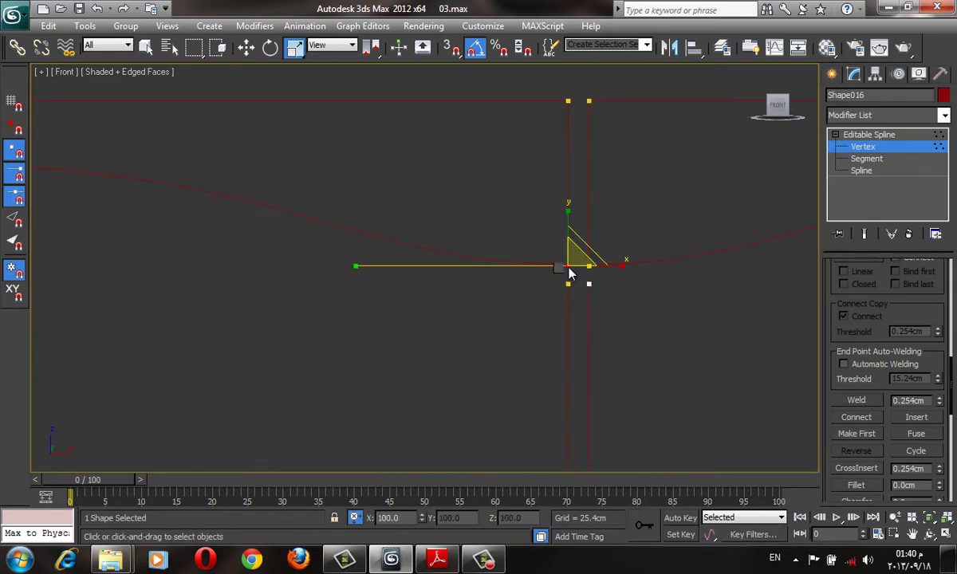
{"action": "right_click", "coordinate": [569, 272]}
Make the arch-end vertex a sharp Corner and select the left arch-end vertex
{"action": "left_click", "coordinate": [532, 181]}
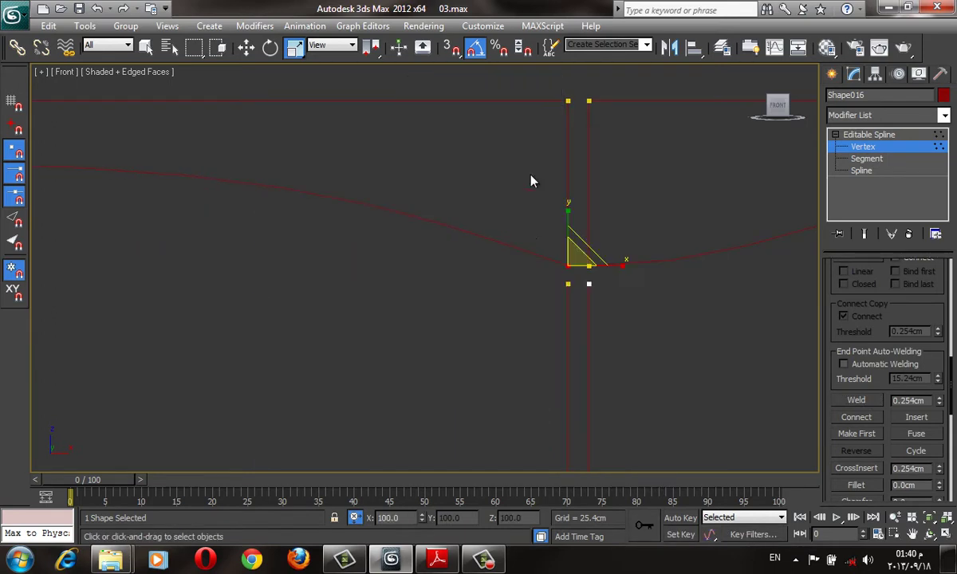
{"action": "mouse_move", "coordinate": [543, 248]}
{"action": "middle_mouse_down"}
{"action": "mouse_move", "coordinate": [498, 162]}
{"action": "mouse_move", "coordinate": [596, 164]}
{"action": "mouse_move", "coordinate": [464, 154]}
{"action": "mouse_move", "coordinate": [263, 202]}
{"action": "middle_mouse_up"}
{"action": "scroll", "coordinate": [287, 254], "scroll_direction": "down", "scroll_amount": 1}
{"action": "left_click", "coordinate": [130, 247]}
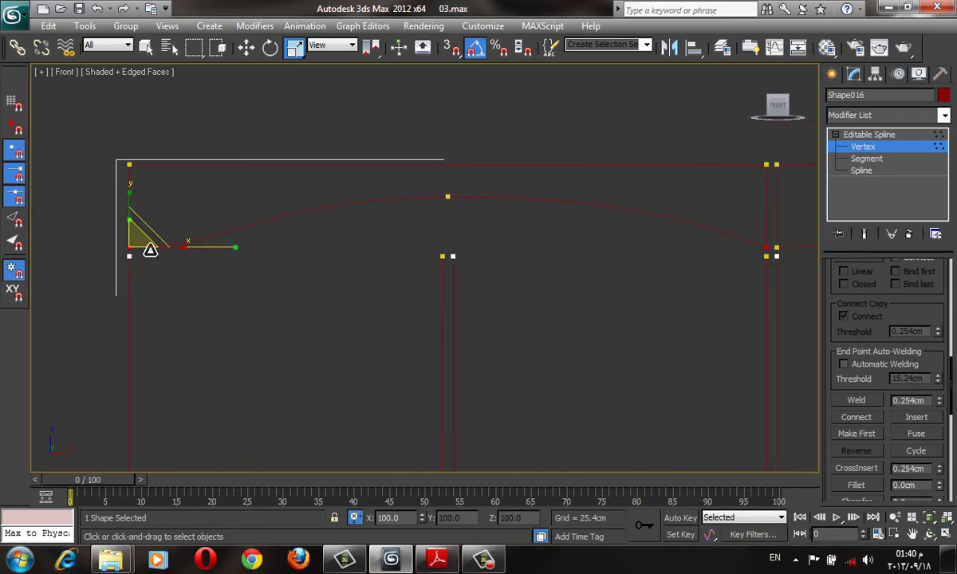
{"action": "scroll", "coordinate": [391, 289], "scroll_direction": "down", "scroll_amount": 2}
{"action": "scroll", "coordinate": [257, 226], "scroll_direction": "up", "scroll_amount": 4}
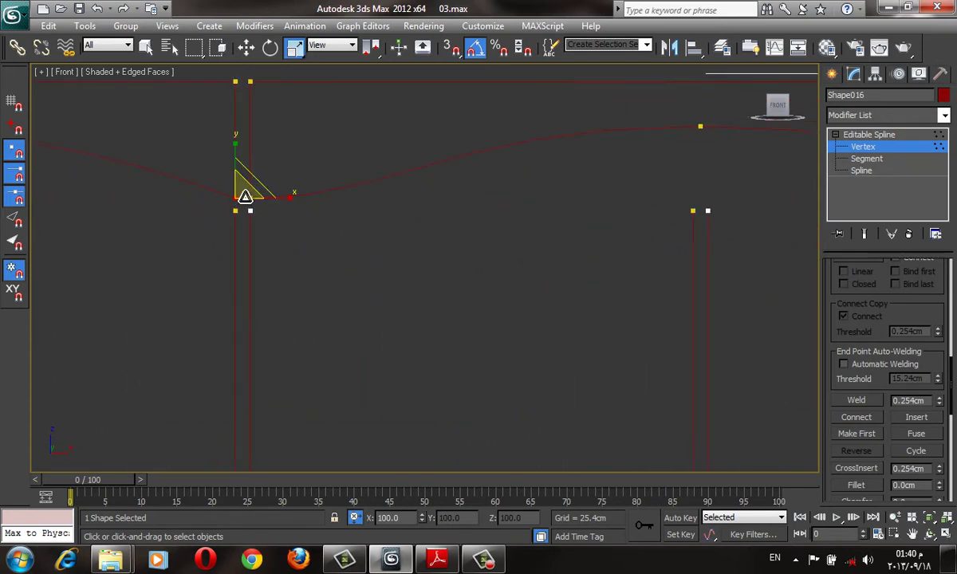
{"action": "scroll", "coordinate": [524, 293], "scroll_direction": "down", "scroll_amount": 3}
{"action": "scroll", "coordinate": [524, 293], "scroll_direction": "down", "scroll_amount": 3}
{"action": "scroll", "coordinate": [579, 274], "scroll_direction": "up", "scroll_amount": 3}
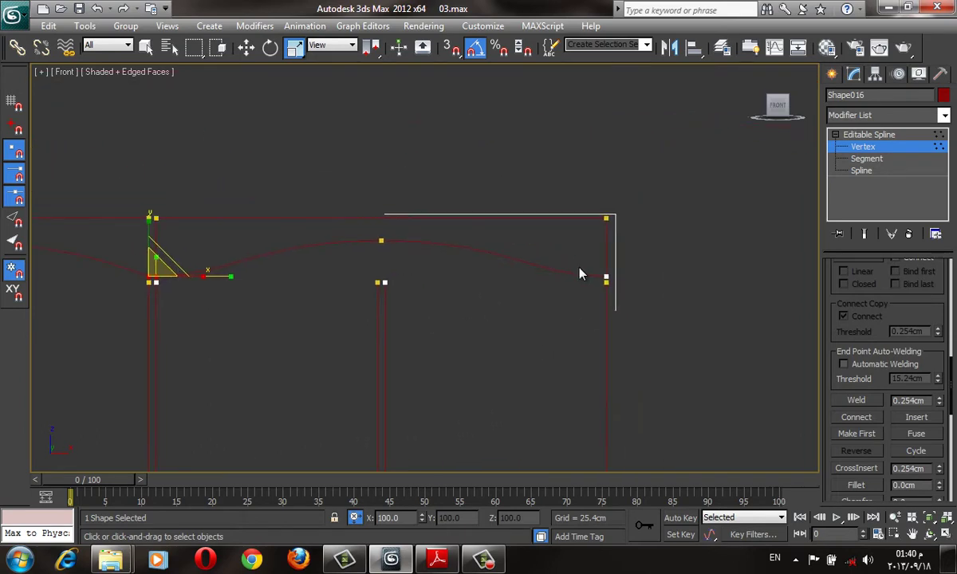
{"action": "scroll", "coordinate": [358, 259], "scroll_direction": "down", "scroll_amount": 2}
{"action": "scroll", "coordinate": [558, 271], "scroll_direction": "up", "scroll_amount": 2}
{"action": "scroll", "coordinate": [548, 264], "scroll_direction": "up", "scroll_amount": 5}
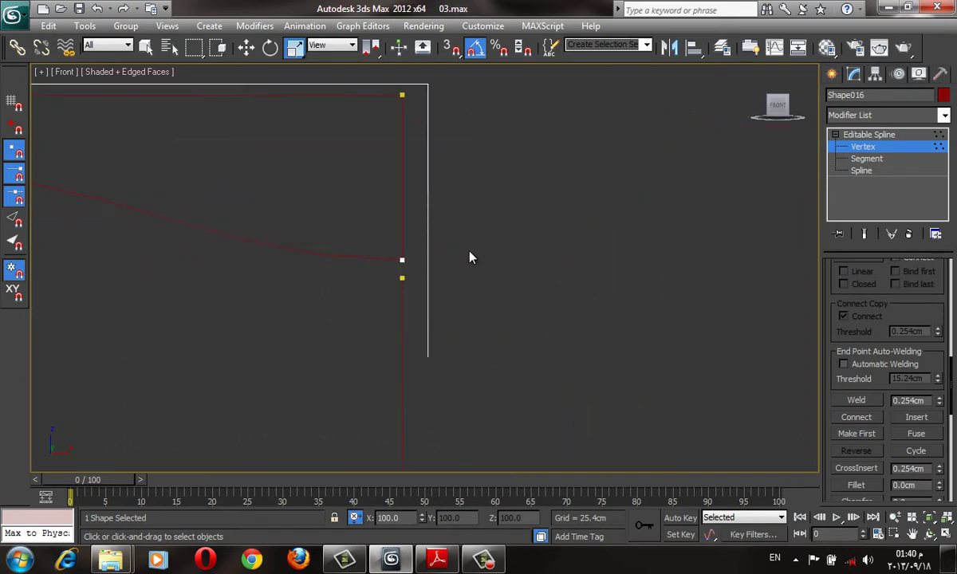
Convert the arch's right corner vertex to a Bezier vertex
{"action": "left_click", "coordinate": [400, 258]}
{"action": "right_click", "coordinate": [398, 256]}
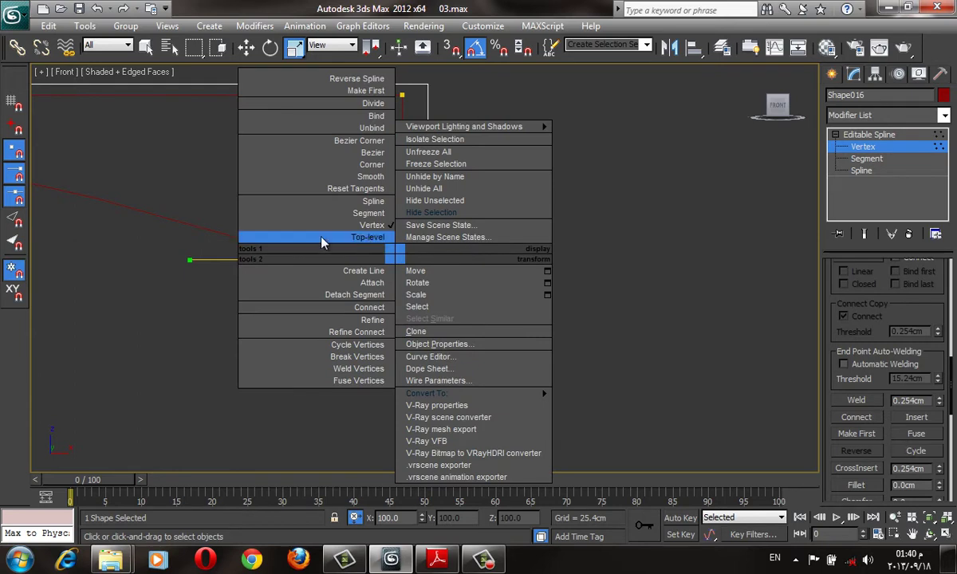
{"action": "left_click", "coordinate": [311, 151]}
{"action": "scroll", "coordinate": [726, 277], "scroll_direction": "down", "scroll_amount": 3}
{"action": "scroll", "coordinate": [630, 299], "scroll_direction": "down", "scroll_amount": 4}
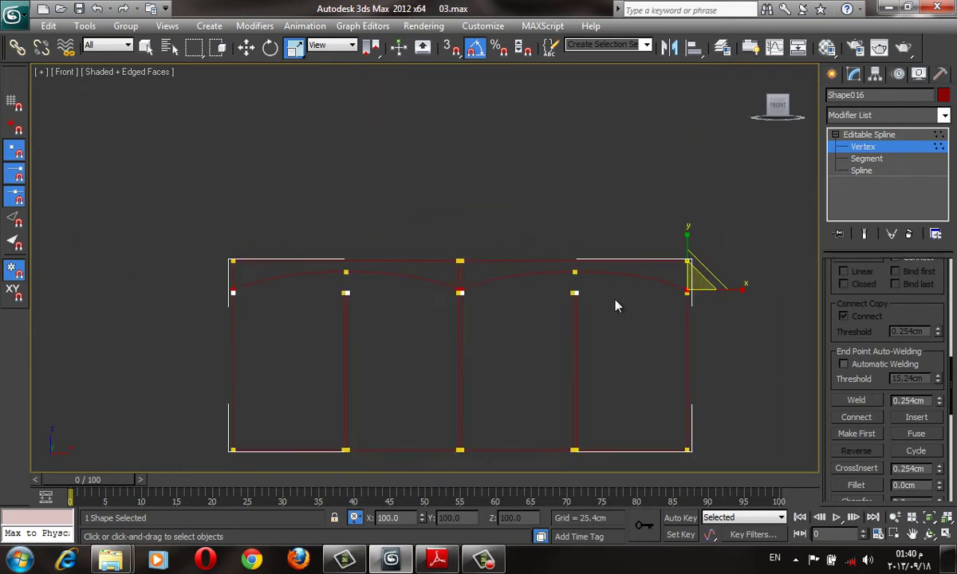
{"action": "scroll", "coordinate": [585, 266], "scroll_direction": "up", "scroll_amount": 3}
{"action": "left_click_drag", "start_coordinate": [574, 295], "coordinate": [572, 291]}
Shorten the left middle arch vertex's Bezier handles to flatten its curve
{"action": "middle_click_drag", "start_coordinate": [103, 278], "coordinate": [284, 250]}
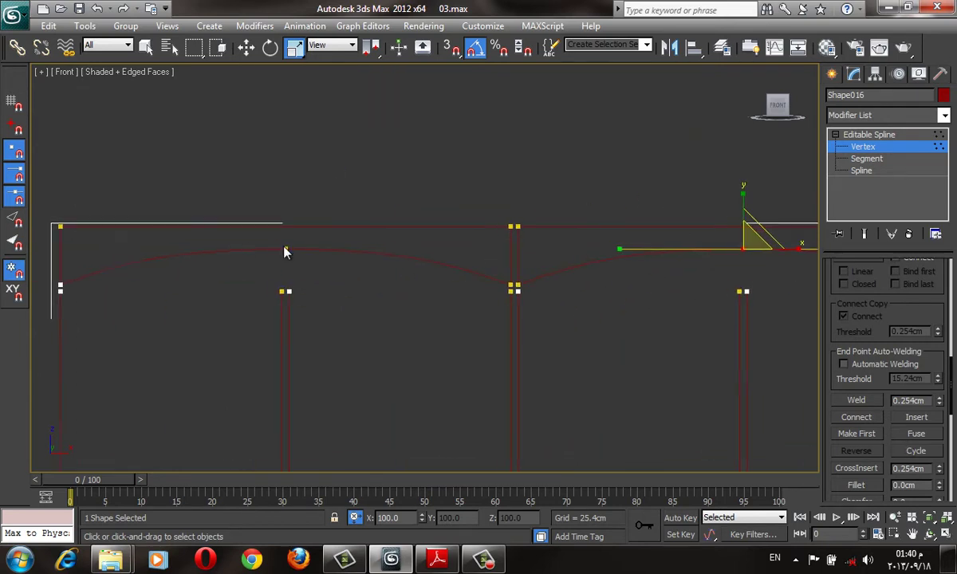
{"action": "left_click_drag", "start_coordinate": [258, 230], "coordinate": [326, 276]}
{"action": "left_click_drag", "start_coordinate": [292, 244], "coordinate": [288, 261]}
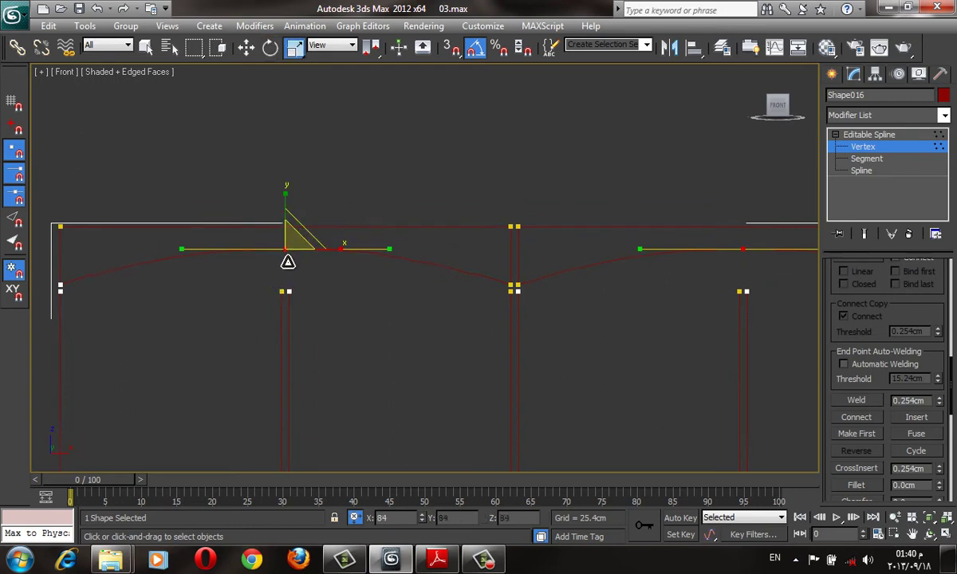
{"action": "middle_click_drag", "start_coordinate": [290, 261], "coordinate": [289, 211]}
{"action": "key", "text": "w"}
{"action": "left_click_drag", "start_coordinate": [278, 160], "coordinate": [278, 167]}
{"action": "key", "text": "e"}
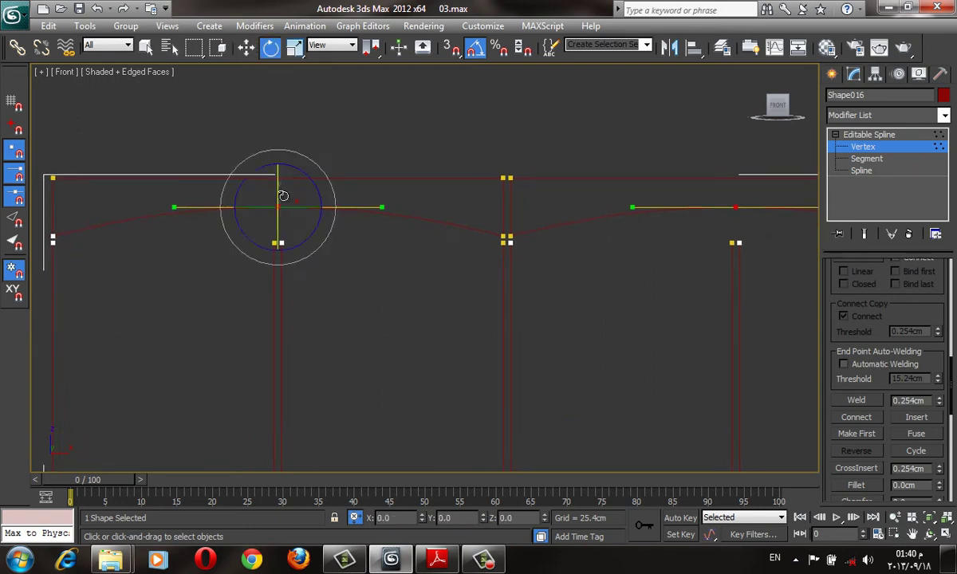
{"action": "key", "text": "r"}
{"action": "middle_click_drag", "start_coordinate": [283, 207], "coordinate": [177, 173]}
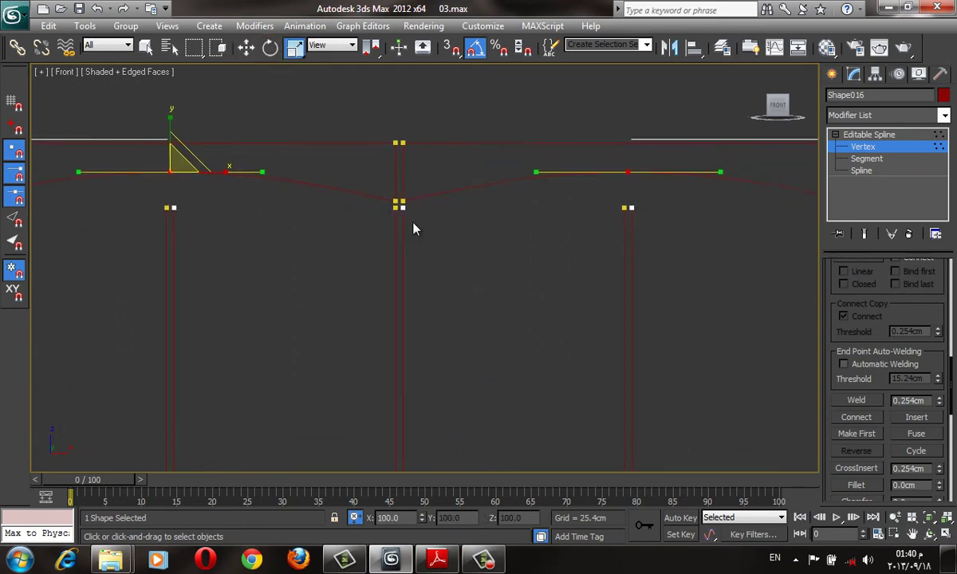
{"action": "scroll", "coordinate": [415, 226], "scroll_direction": "down", "scroll_amount": 2}
{"action": "scroll", "coordinate": [378, 202], "scroll_direction": "up", "scroll_amount": 4}
{"action": "middle_click_drag", "start_coordinate": [378, 203], "coordinate": [452, 203]}
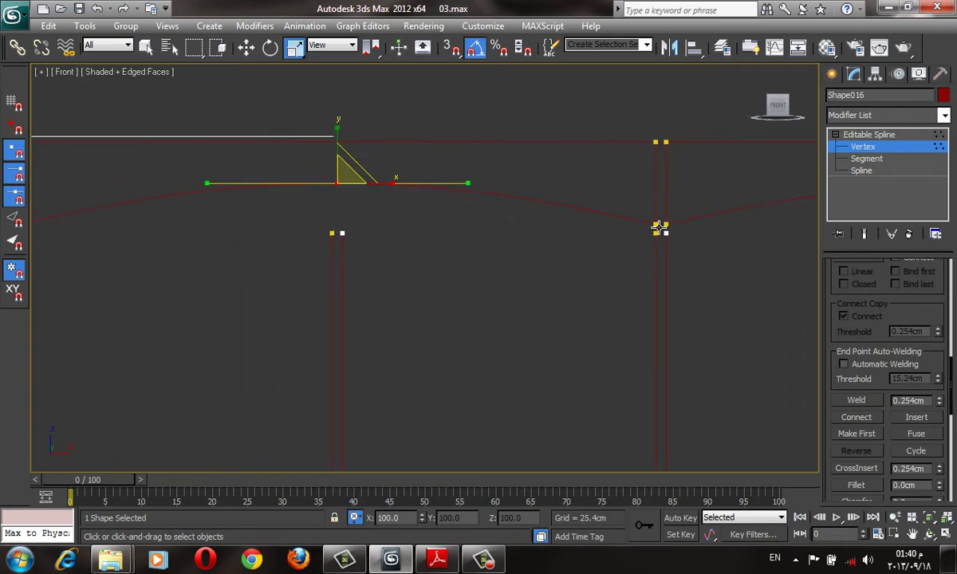
Select the right middle, centre and right end vertices of the arches
{"action": "left_click", "coordinate": [656, 223]}
{"action": "scroll", "coordinate": [196, 205], "scroll_direction": "down", "scroll_amount": 2}
{"action": "left_click", "coordinate": [199, 196]}
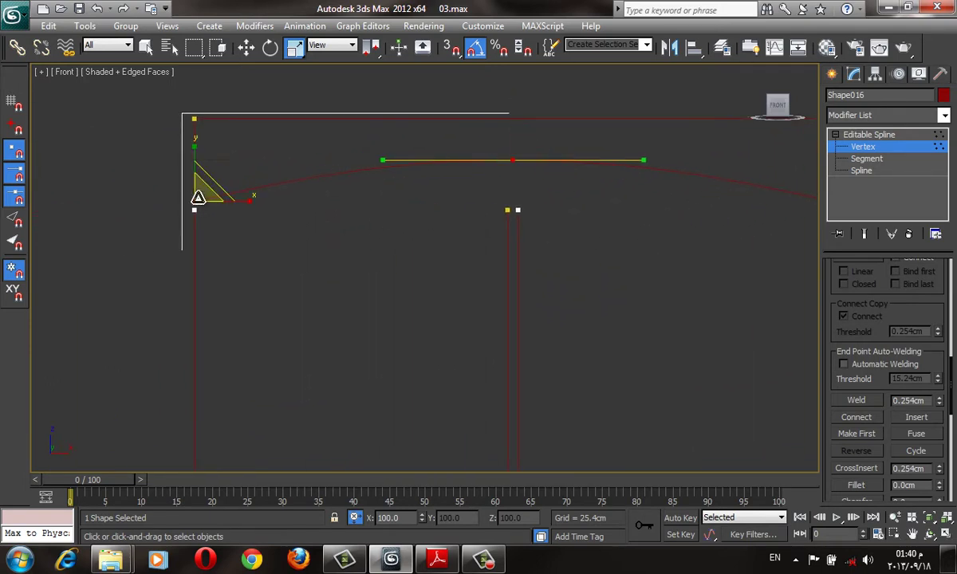
{"action": "middle_click_drag", "start_coordinate": [199, 196], "coordinate": [263, 259]}
{"action": "scroll", "coordinate": [351, 201], "scroll_direction": "up", "scroll_amount": 2}
{"action": "left_click", "coordinate": [352, 199]}
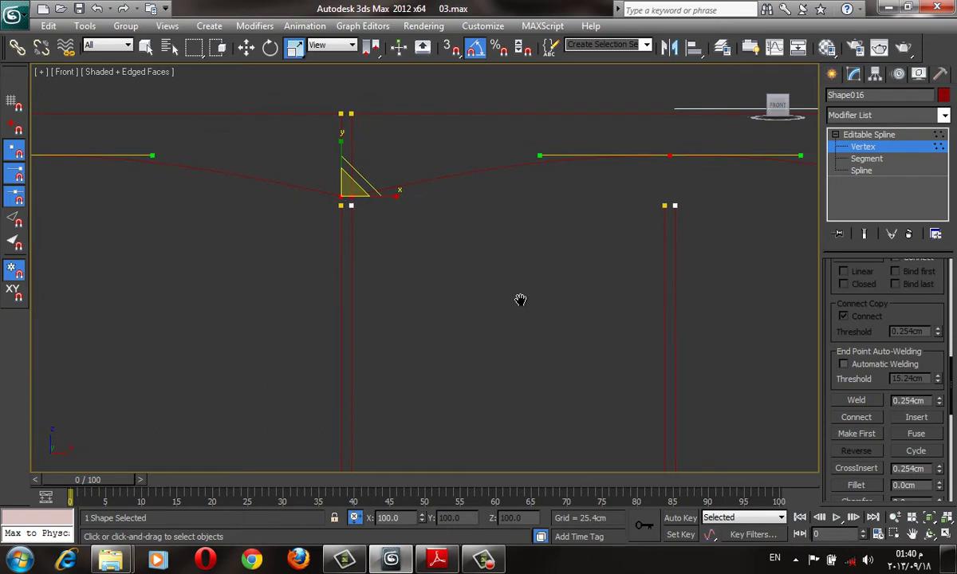
{"action": "middle_click_drag", "start_coordinate": [519, 300], "coordinate": [189, 287]}
{"action": "left_click", "coordinate": [660, 182]}
{"action": "scroll", "coordinate": [661, 183], "scroll_direction": "down", "scroll_amount": 2}
Lower the selected arch vertex slightly along Y, then clear the selection
{"action": "key", "text": "w"}
{"action": "middle_click_drag", "start_coordinate": [341, 227], "coordinate": [392, 249]}
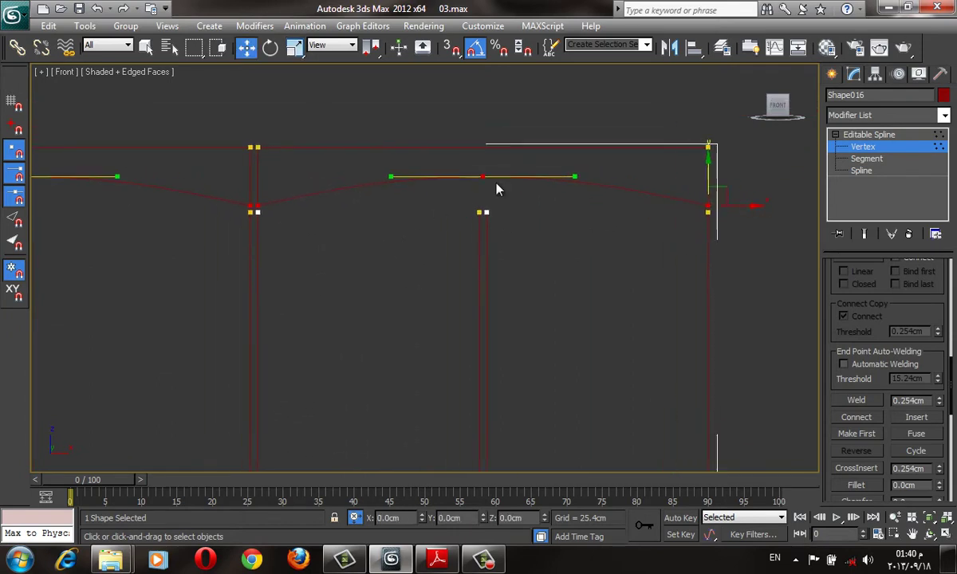
{"action": "left_click_drag", "start_coordinate": [709, 164], "coordinate": [710, 182]}
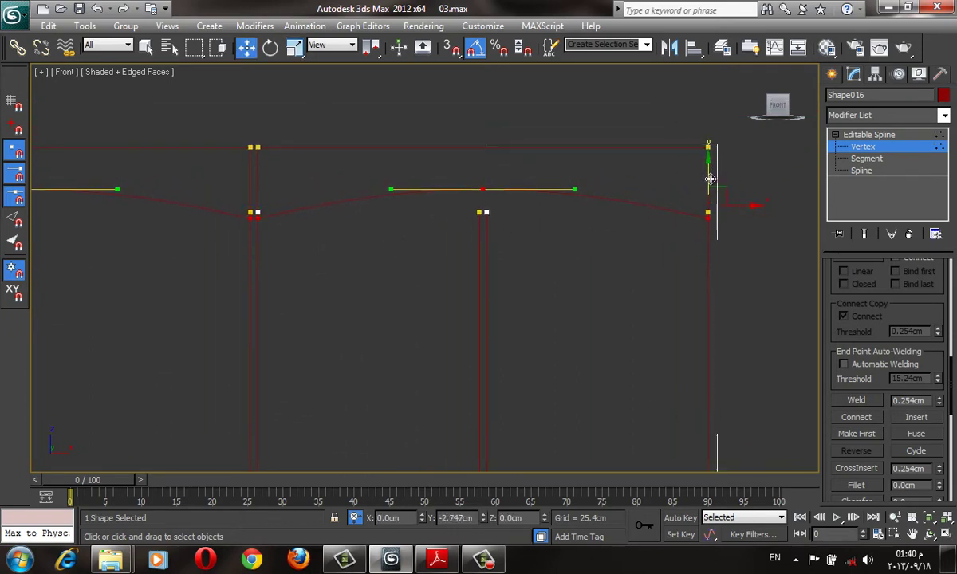
{"action": "left_click", "coordinate": [669, 271]}
{"action": "middle_click_drag", "start_coordinate": [666, 282], "coordinate": [601, 293]}
{"action": "scroll", "coordinate": [649, 221], "scroll_direction": "up", "scroll_amount": 3}
{"action": "scroll", "coordinate": [579, 217], "scroll_direction": "down", "scroll_amount": 3}
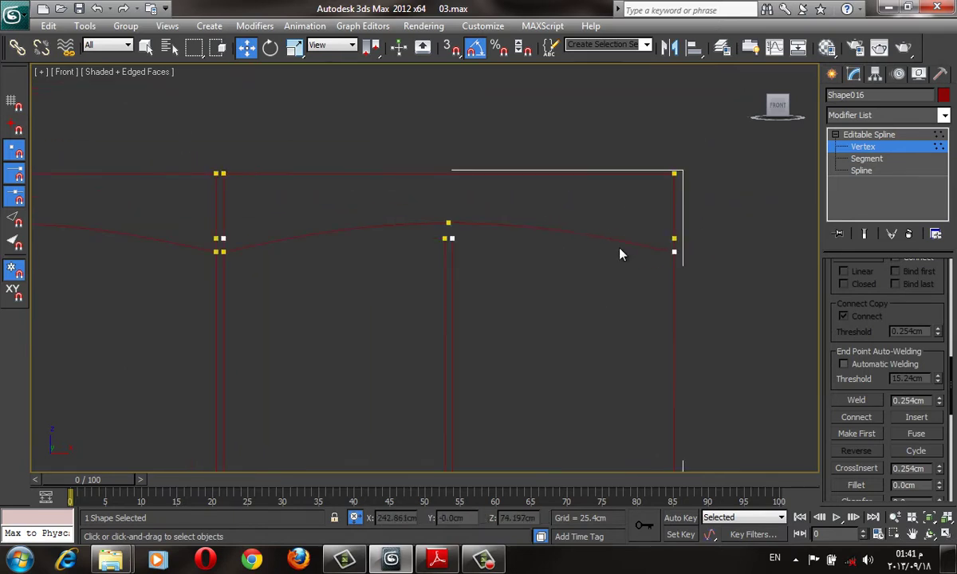
At Segment level, select the three curved arch segments of Shape016
{"action": "key", "text": "3"}
{"action": "left_click", "coordinate": [487, 228]}
{"action": "key", "text": "2"}
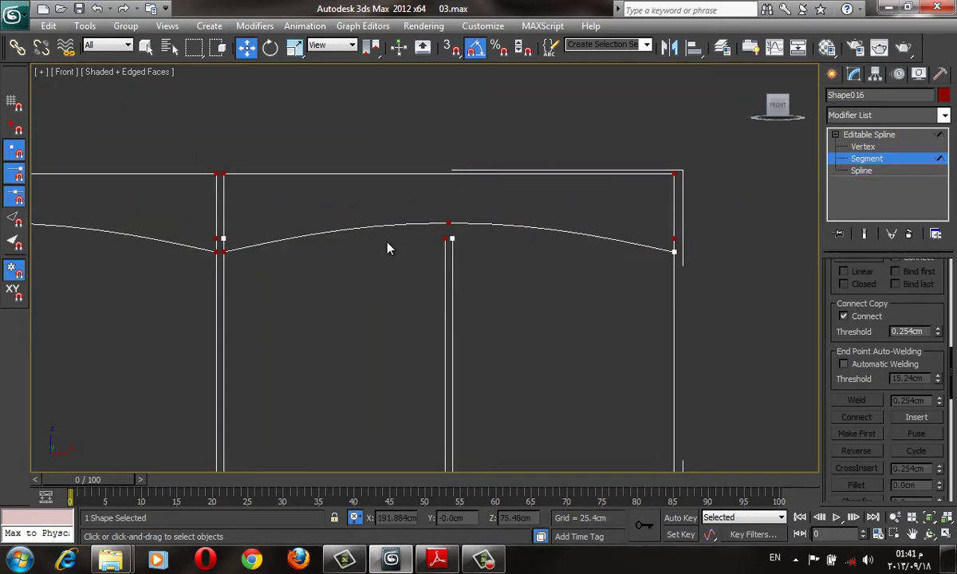
{"action": "left_click", "coordinate": [392, 228]}
{"action": "middle_click_drag", "start_coordinate": [498, 225], "coordinate": [519, 252]}
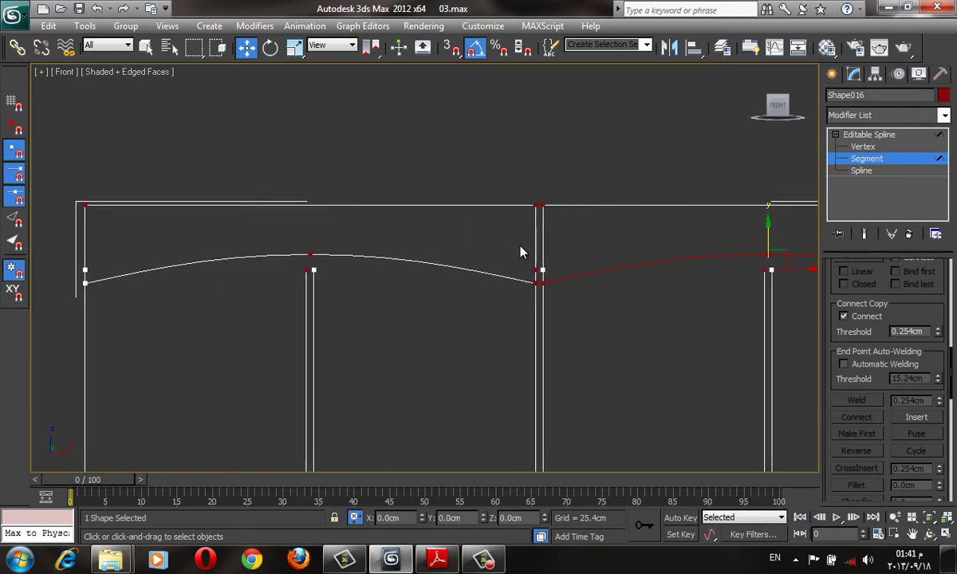
{"action": "left_click", "coordinate": [460, 271], "text": "ctrl"}
{"action": "left_click", "coordinate": [240, 268], "text": "ctrl"}
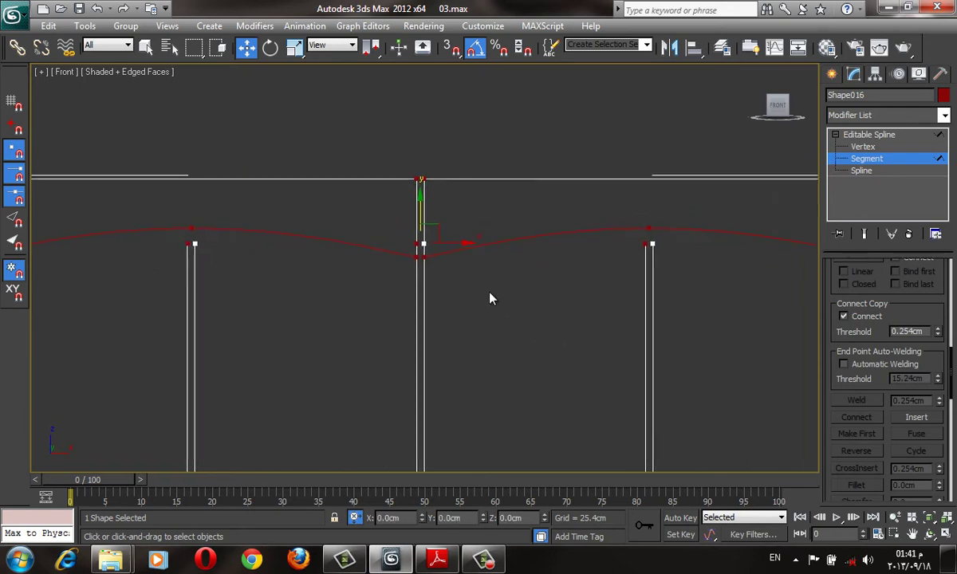
{"action": "scroll", "coordinate": [486, 291], "scroll_direction": "up", "scroll_amount": 3}
{"action": "left_click", "coordinate": [376, 205]}
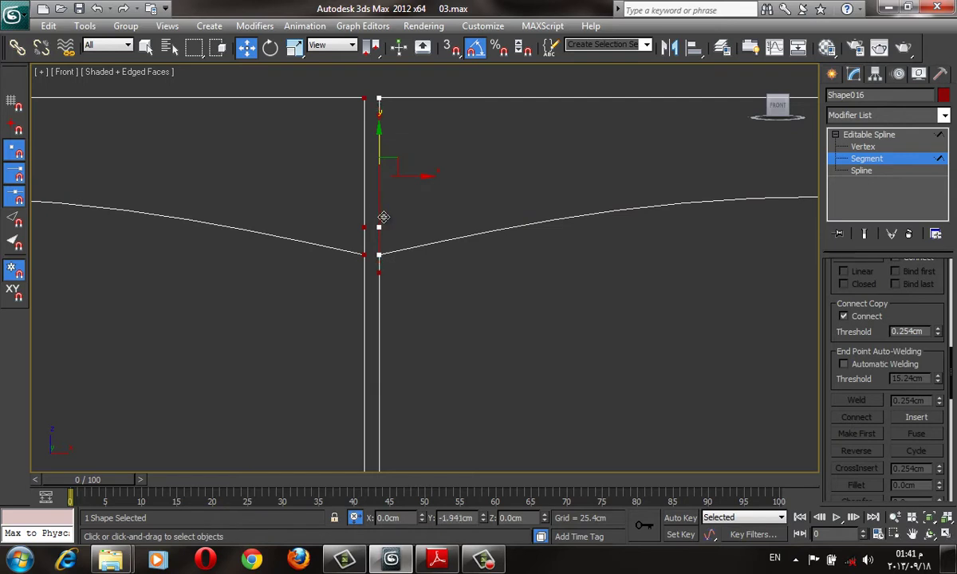
{"action": "key", "text": "ctrl+z"}
Shift-drag a copy of the arches about 1.6 cm down and detach it as Shape021
{"action": "left_click_drag", "start_coordinate": [373, 182], "coordinate": [371, 191], "text": "shift"}
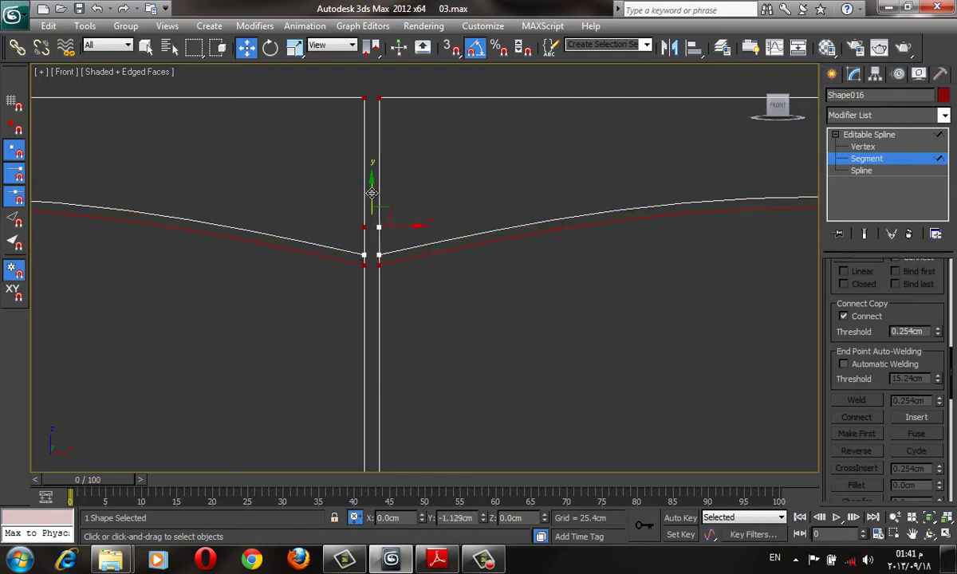
{"action": "right_click", "coordinate": [403, 209]}
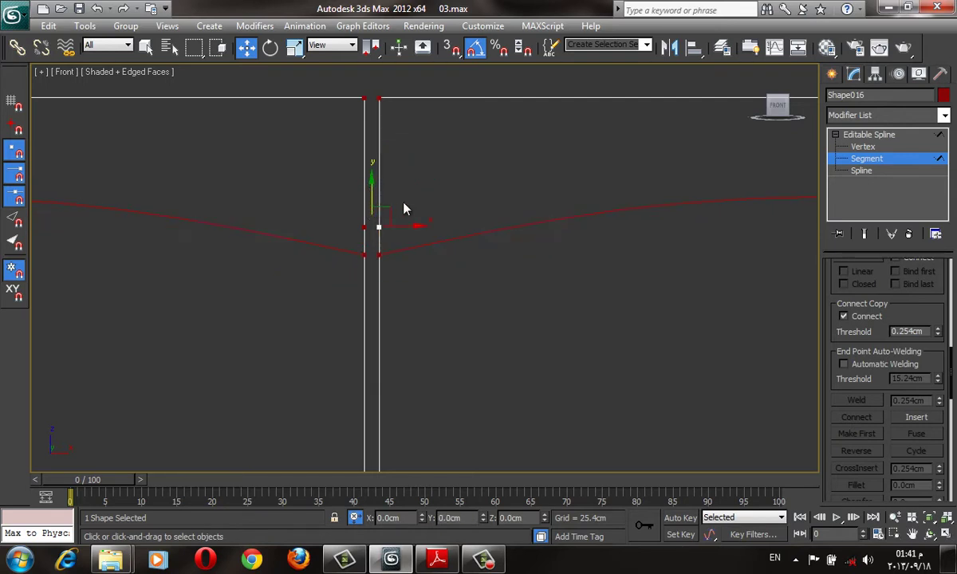
{"action": "left_click_drag", "start_coordinate": [372, 197], "coordinate": [373, 223], "text": "shift"}
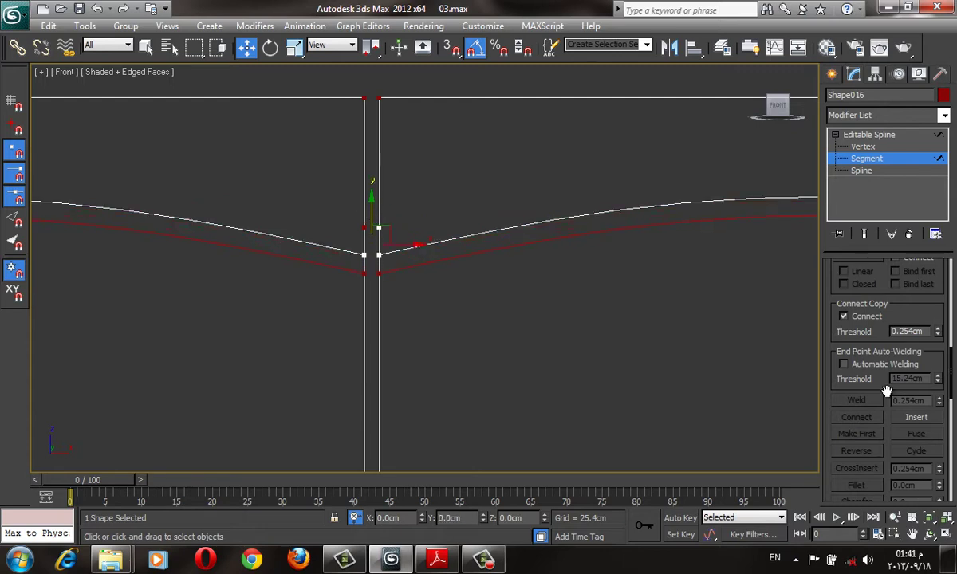
{"action": "scroll", "coordinate": [885, 389], "scroll_direction": "down", "scroll_amount": 2}
{"action": "scroll", "coordinate": [881, 385], "scroll_direction": "down", "scroll_amount": 3}
{"action": "scroll", "coordinate": [878, 383], "scroll_direction": "down", "scroll_amount": 3}
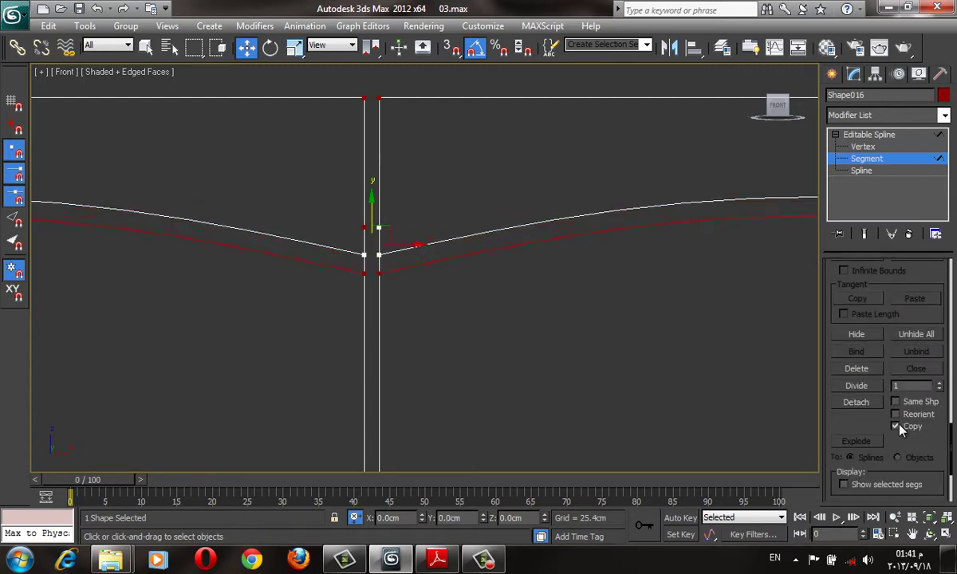
{"action": "left_click", "coordinate": [869, 402]}
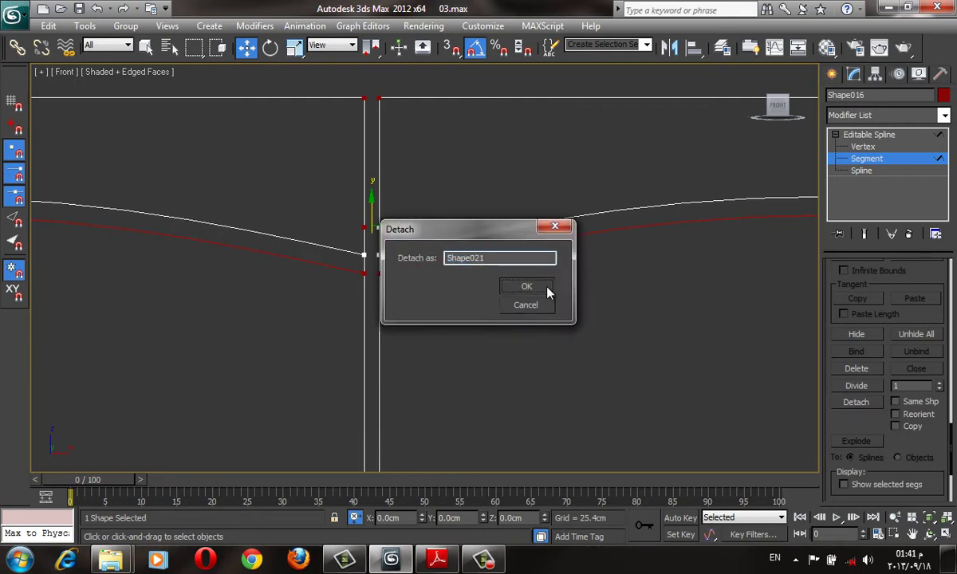
{"action": "left_click", "coordinate": [526, 285]}
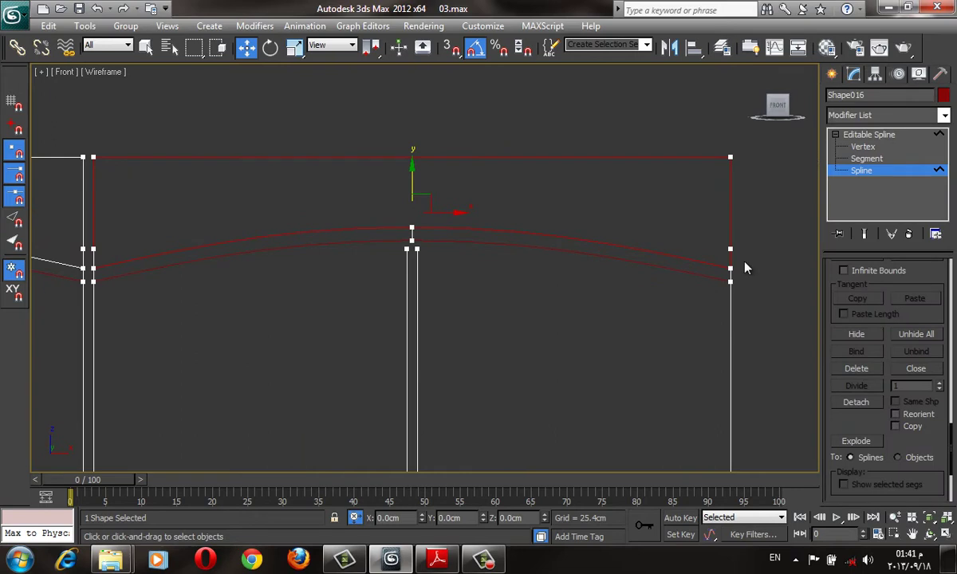
With Connect Copy off, Shift-copy the arch segments about 1.6 cm below the original
{"action": "left_click_drag", "start_coordinate": [772, 249], "coordinate": [12, 439]}
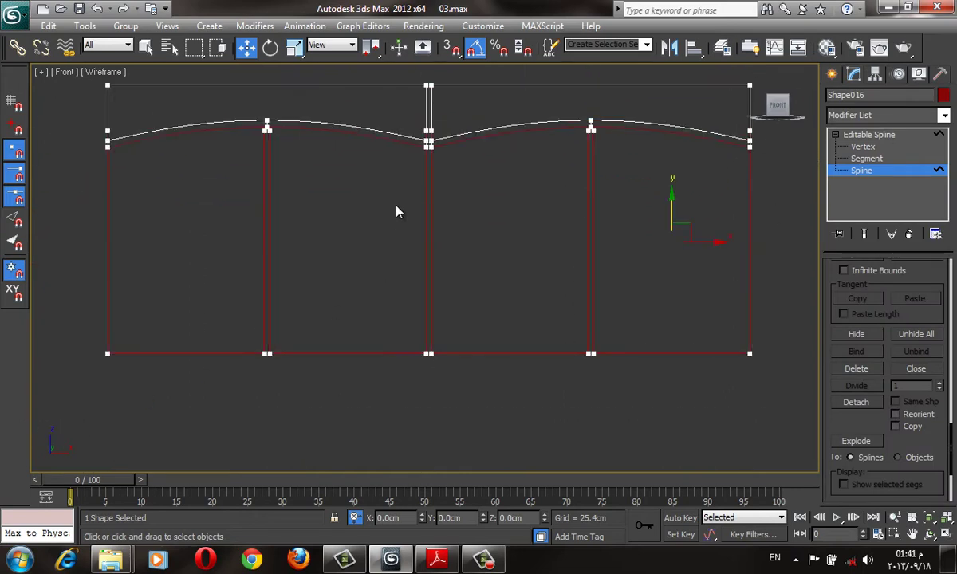
{"action": "middle_click_drag", "start_coordinate": [665, 259], "coordinate": [658, 275]}
{"action": "scroll", "coordinate": [718, 175], "scroll_direction": "up", "scroll_amount": 5}
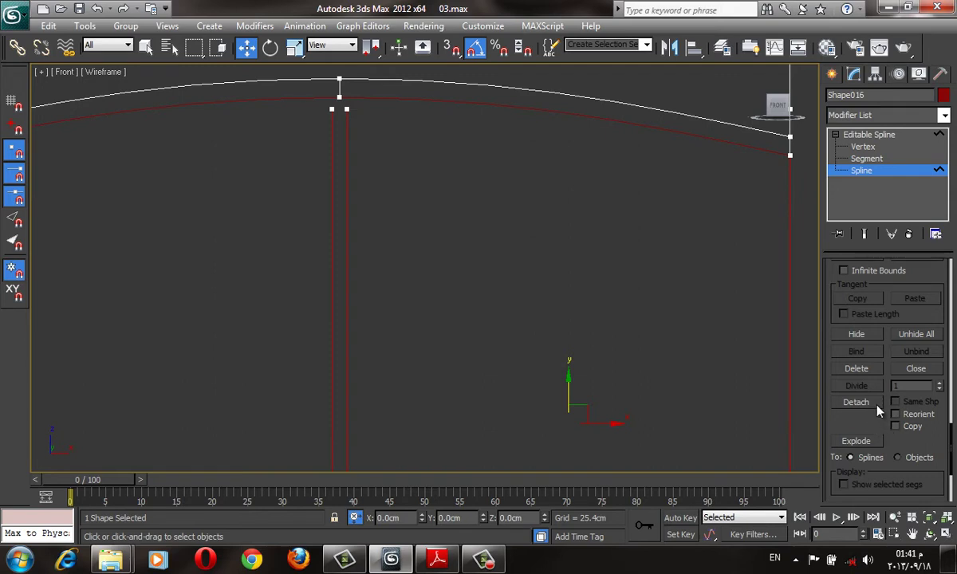
{"action": "scroll", "coordinate": [545, 316], "scroll_direction": "down", "scroll_amount": 3}
{"action": "scroll", "coordinate": [497, 263], "scroll_direction": "up", "scroll_amount": 3}
{"action": "scroll", "coordinate": [415, 201], "scroll_direction": "up", "scroll_amount": 2}
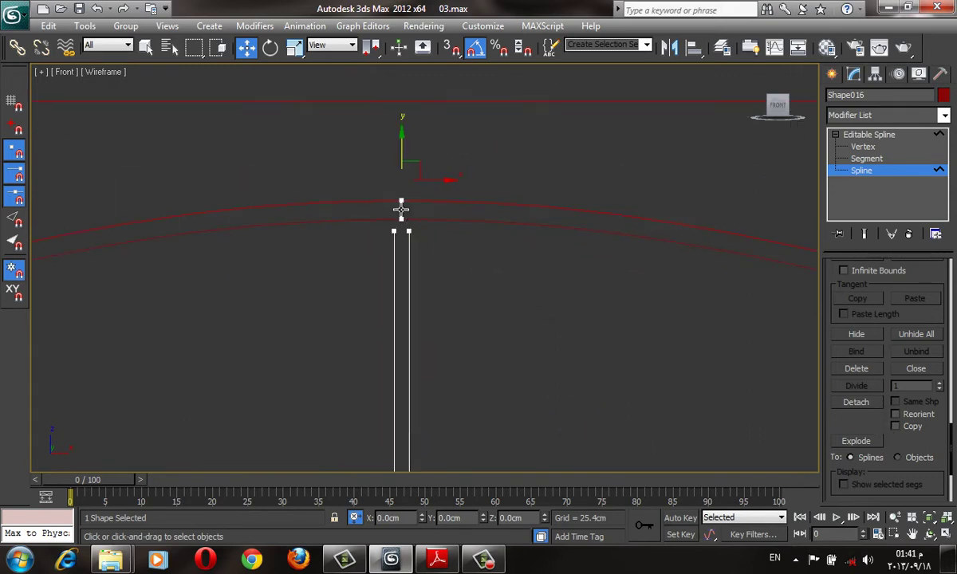
{"action": "left_click", "coordinate": [785, 169]}
{"action": "scroll", "coordinate": [507, 196], "scroll_direction": "down", "scroll_amount": 2}
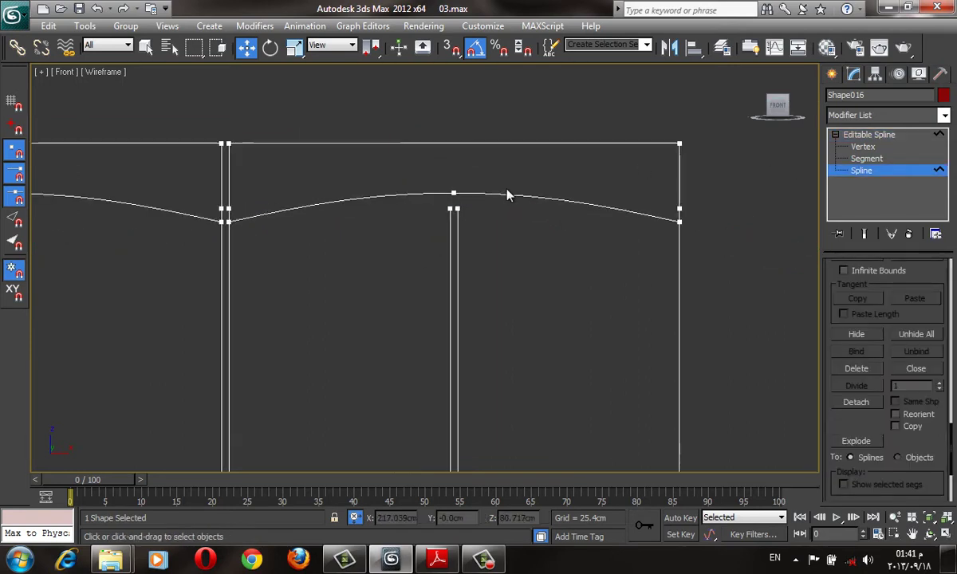
{"action": "scroll", "coordinate": [803, 193], "scroll_direction": "up", "scroll_amount": 1}
{"action": "left_click", "coordinate": [865, 159]}
{"action": "middle_click_drag", "start_coordinate": [316, 186], "coordinate": [196, 218]}
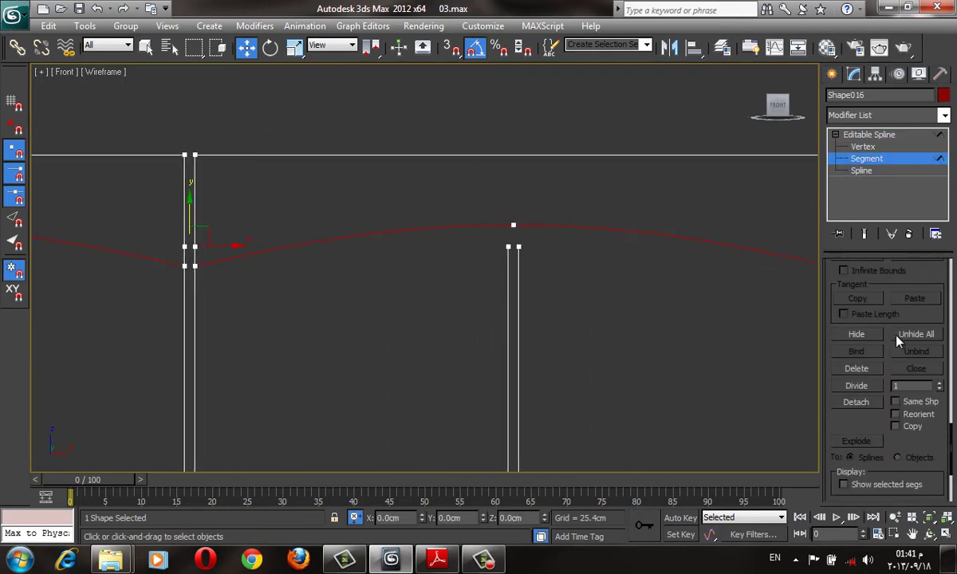
{"action": "scroll", "coordinate": [878, 413], "scroll_direction": "down", "scroll_amount": 3}
{"action": "scroll", "coordinate": [878, 415], "scroll_direction": "down", "scroll_amount": 3}
{"action": "scroll", "coordinate": [878, 416], "scroll_direction": "up", "scroll_amount": 2}
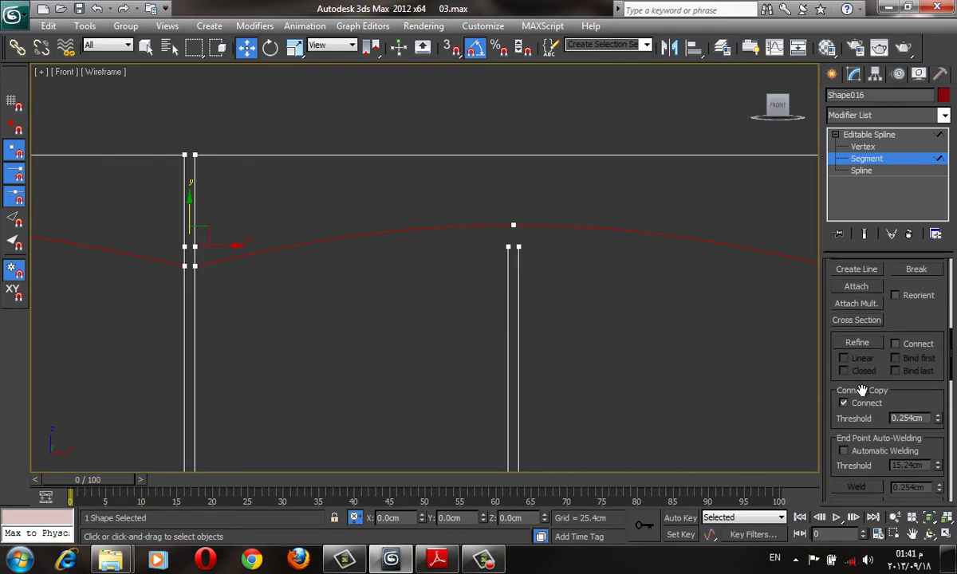
{"action": "left_click", "coordinate": [843, 403]}
{"action": "middle_click_drag", "start_coordinate": [233, 248], "coordinate": [396, 207]}
{"action": "left_click_drag", "start_coordinate": [356, 169], "coordinate": [354, 174], "text": "shift"}
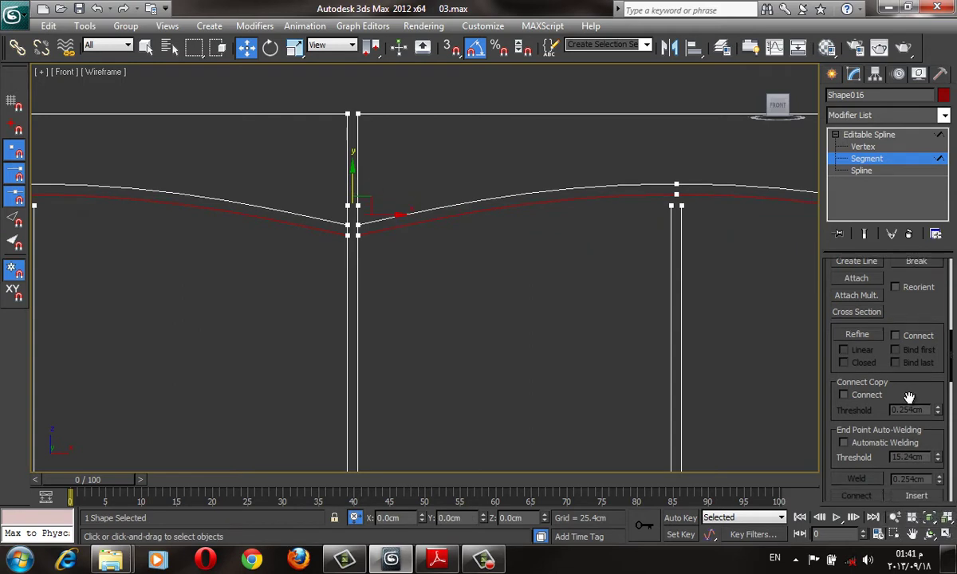
Detach the lower arched curve into its own shape, Shape021, with the default name
{"action": "scroll", "coordinate": [904, 359], "scroll_direction": "down", "scroll_amount": 3}
{"action": "scroll", "coordinate": [880, 330], "scroll_direction": "down", "scroll_amount": 2}
{"action": "scroll", "coordinate": [869, 362], "scroll_direction": "down", "scroll_amount": 2}
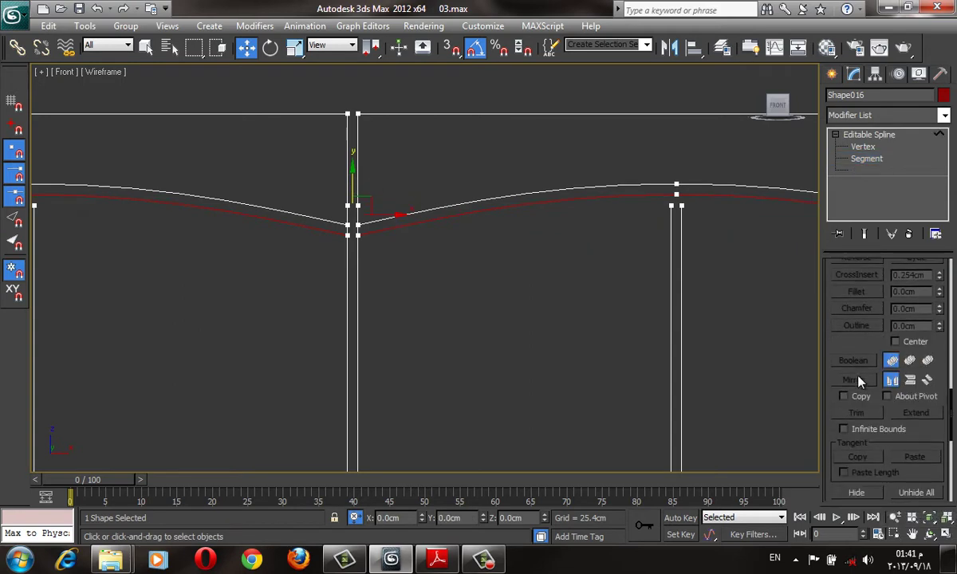
{"action": "key", "text": "3"}
{"action": "left_click", "coordinate": [645, 191]}
{"action": "left_click", "coordinate": [645, 196]}
{"action": "left_click", "coordinate": [322, 233], "text": "ctrl"}
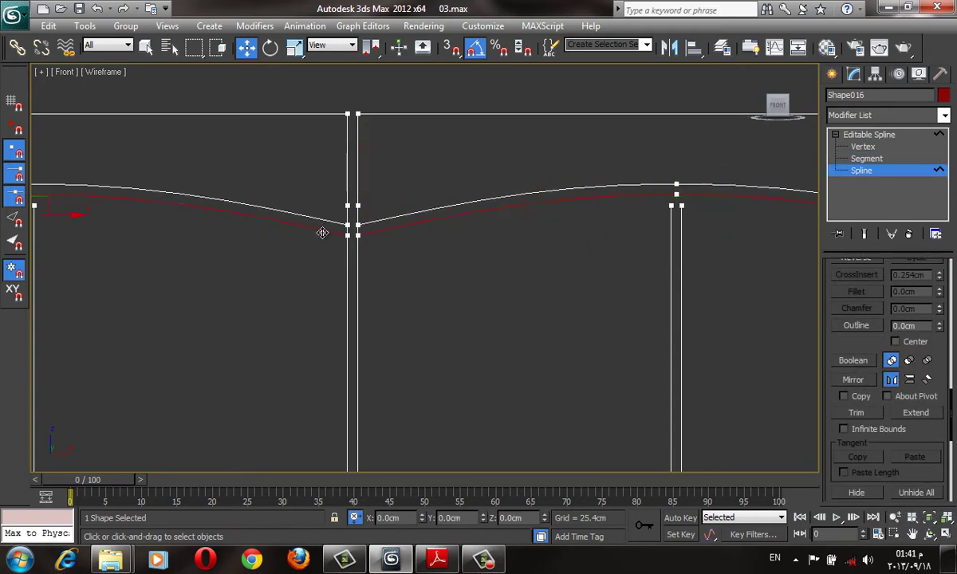
{"action": "scroll", "coordinate": [858, 340], "scroll_direction": "down", "scroll_amount": 3}
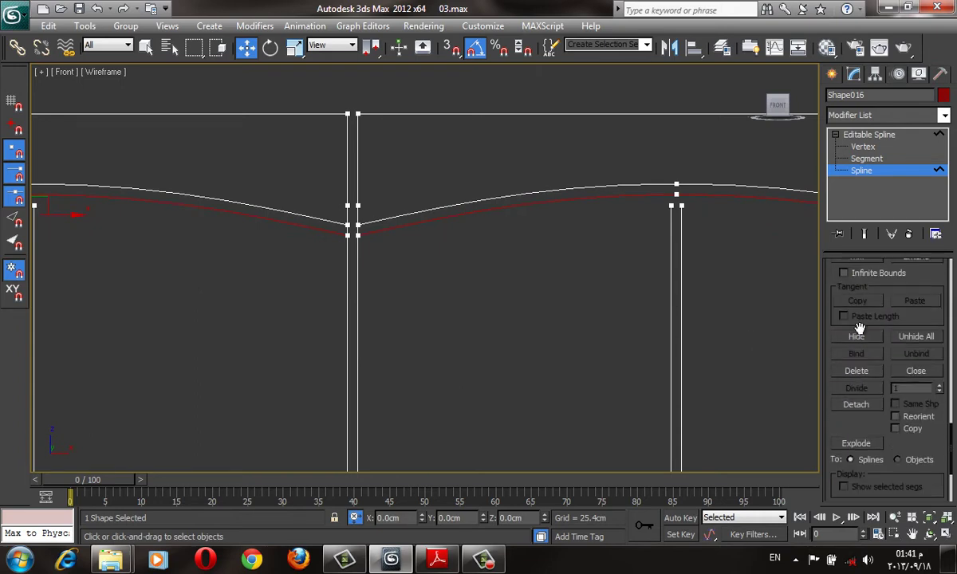
{"action": "scroll", "coordinate": [889, 353], "scroll_direction": "down", "scroll_amount": 1}
{"action": "left_click", "coordinate": [855, 337]}
{"action": "left_click", "coordinate": [524, 287]}
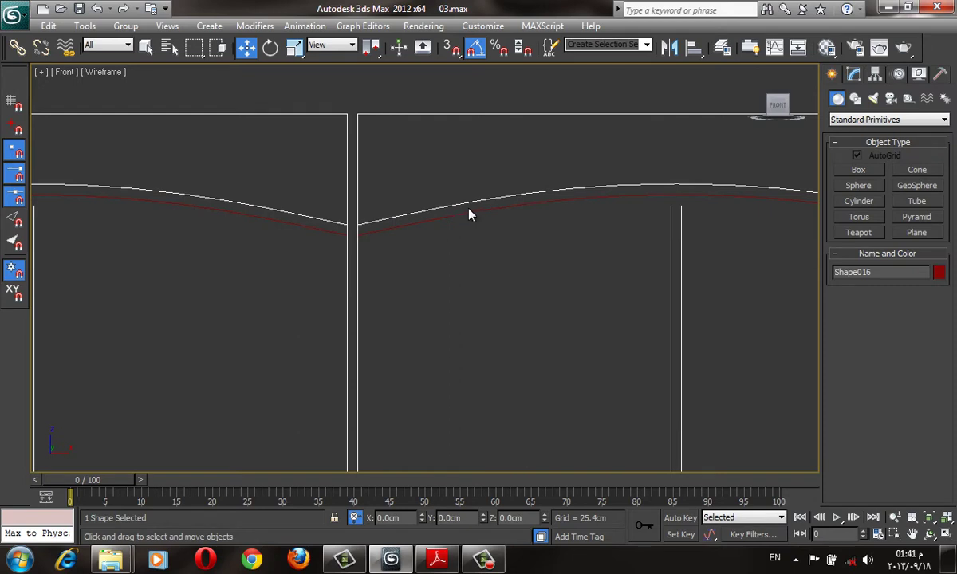
Select both shapes, zoom to fit them, and pick the door outline shape in Modify
{"action": "left_click_drag", "start_coordinate": [469, 210], "coordinate": [362, 284]}
{"action": "left_click", "coordinate": [360, 284], "text": "ctrl"}
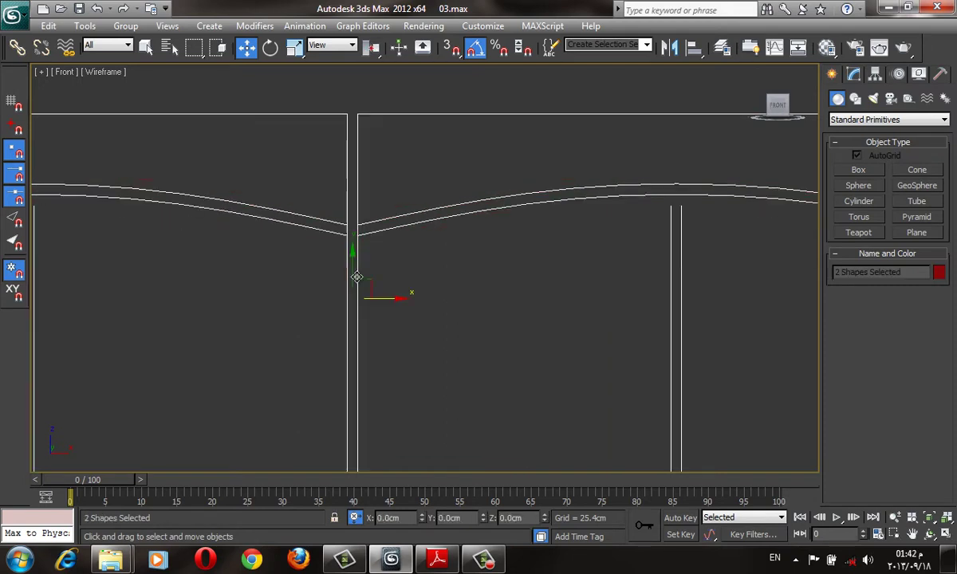
{"action": "key", "text": "z"}
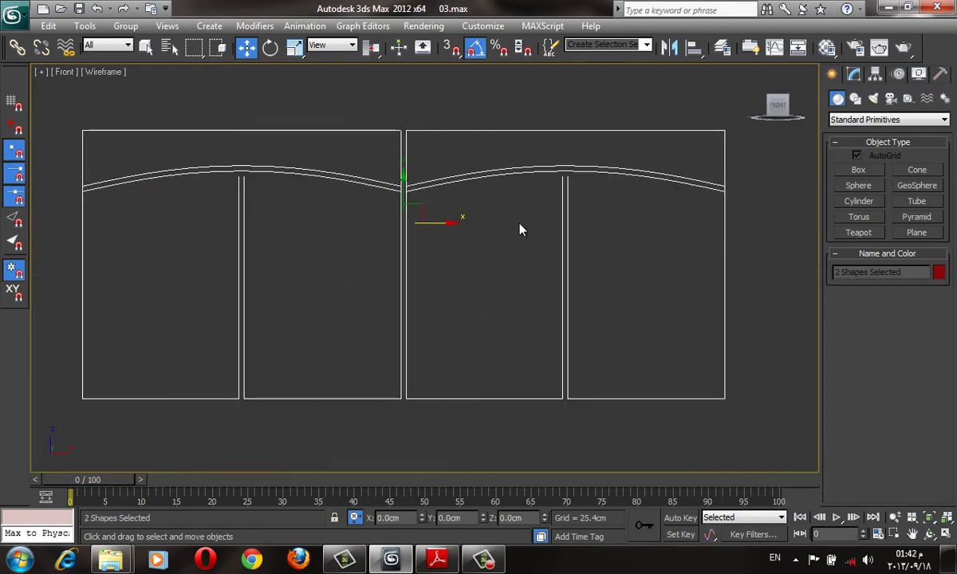
{"action": "left_click", "coordinate": [854, 74]}
{"action": "left_click", "coordinate": [684, 253]}
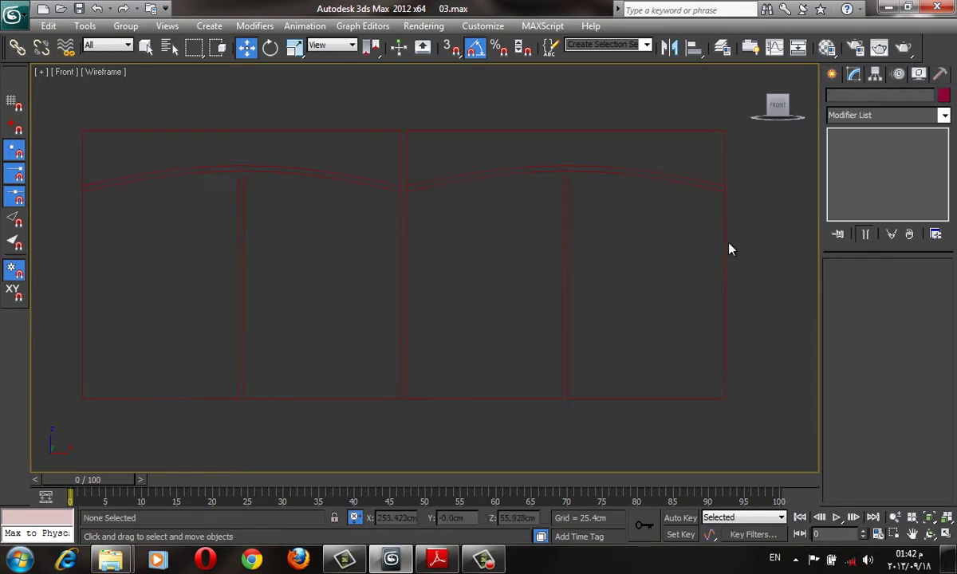
{"action": "left_click", "coordinate": [724, 242]}
Detach all splines below the arch into a separate shape, then select both resulting shapes
{"action": "key", "text": "3"}
{"action": "left_click_drag", "start_coordinate": [789, 329], "coordinate": [43, 448]}
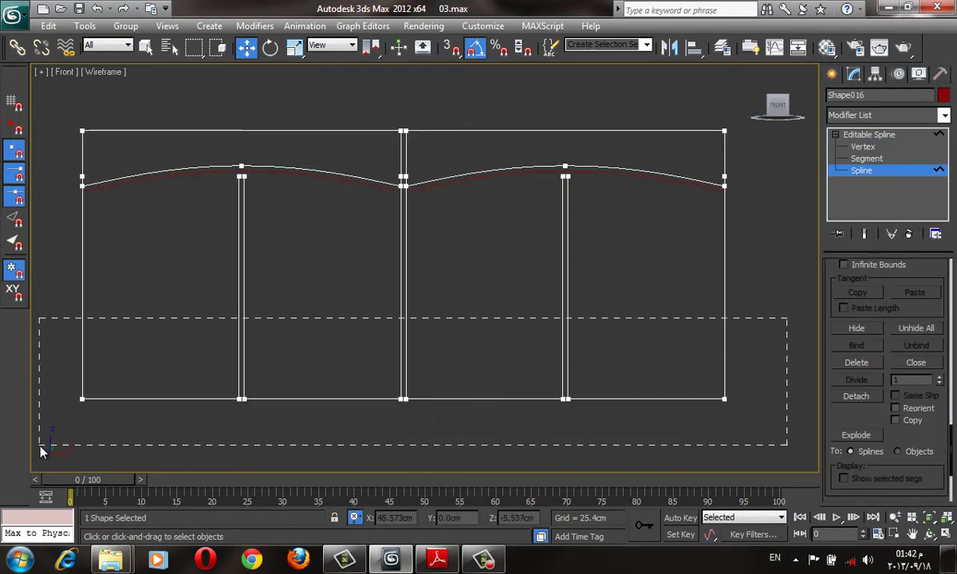
{"action": "left_click", "coordinate": [852, 403]}
{"action": "left_click", "coordinate": [499, 283]}
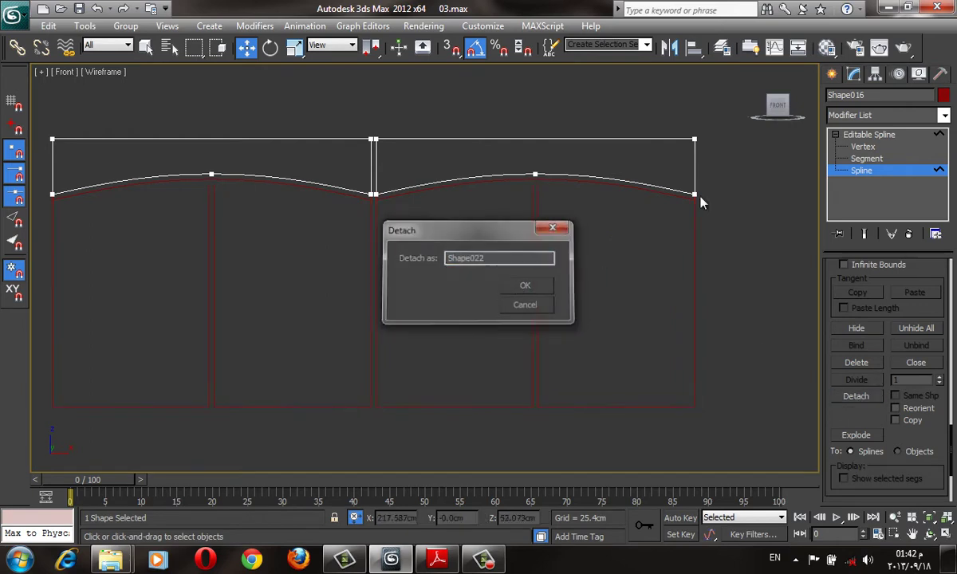
{"action": "left_click", "coordinate": [831, 74]}
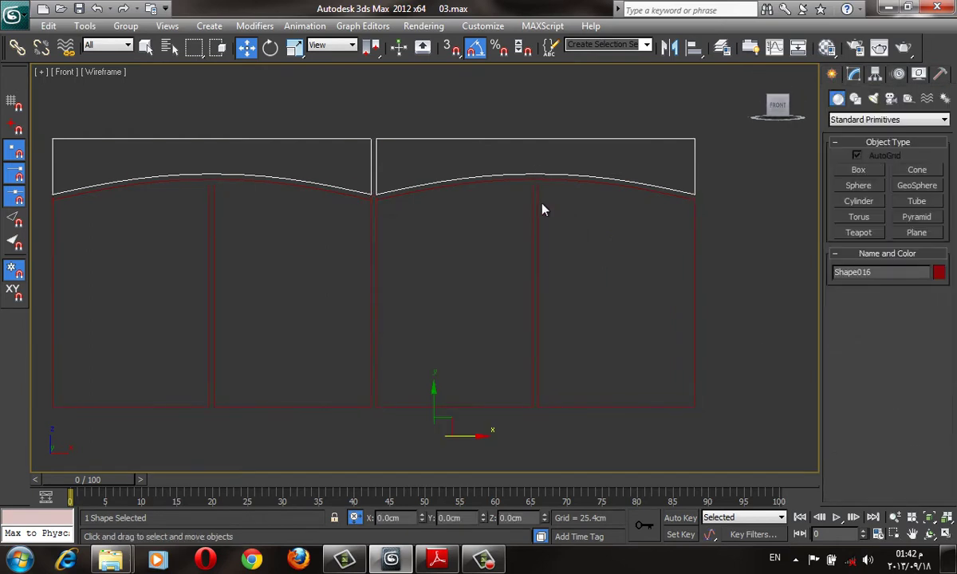
{"action": "left_click", "coordinate": [535, 206]}
{"action": "left_click", "coordinate": [459, 182], "text": "ctrl"}
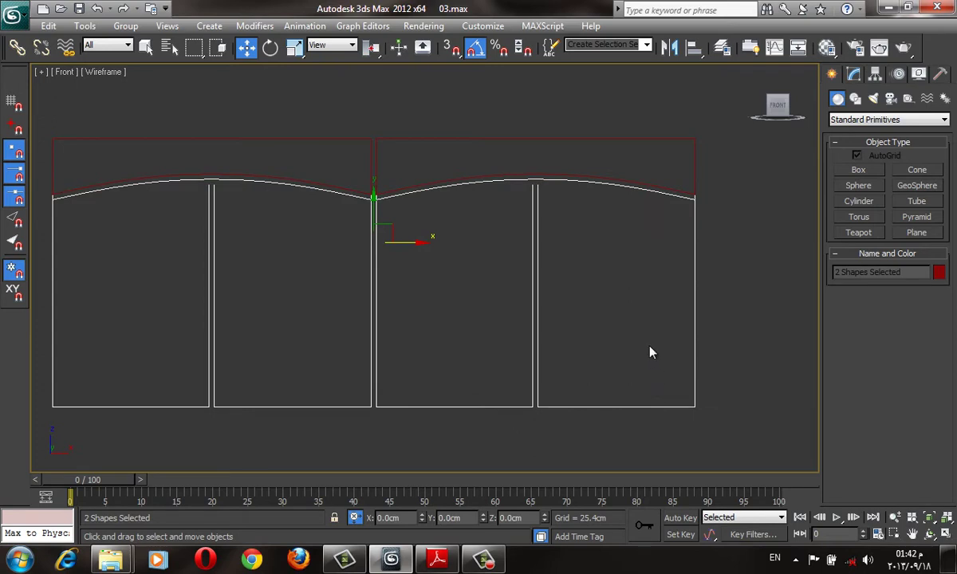
Attach the lowered arched curve to Shape022
{"action": "left_click", "coordinate": [609, 323]}
{"action": "left_click", "coordinate": [536, 247]}
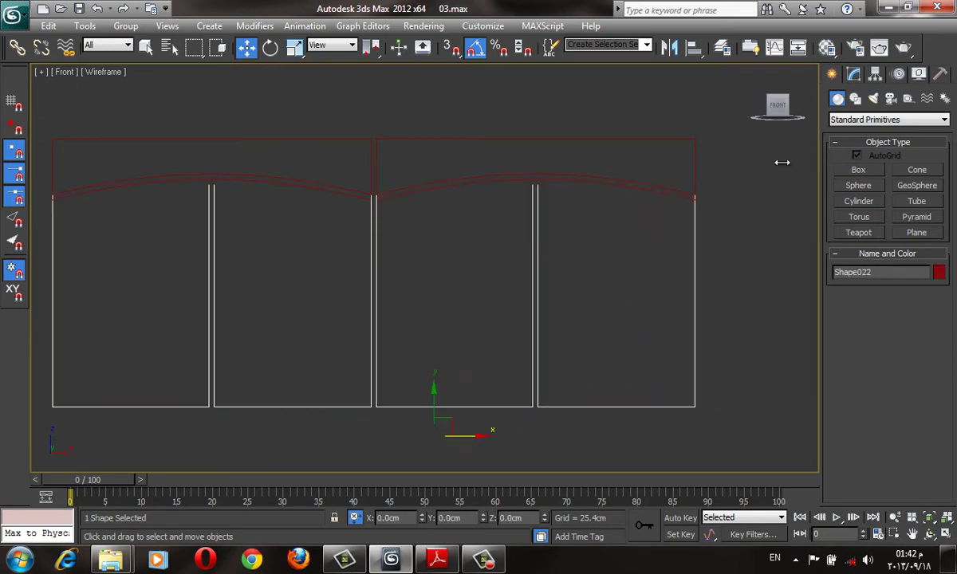
{"action": "left_click", "coordinate": [853, 76]}
{"action": "scroll", "coordinate": [861, 413], "scroll_direction": "up", "scroll_amount": 5}
{"action": "scroll", "coordinate": [881, 452], "scroll_direction": "up", "scroll_amount": 5}
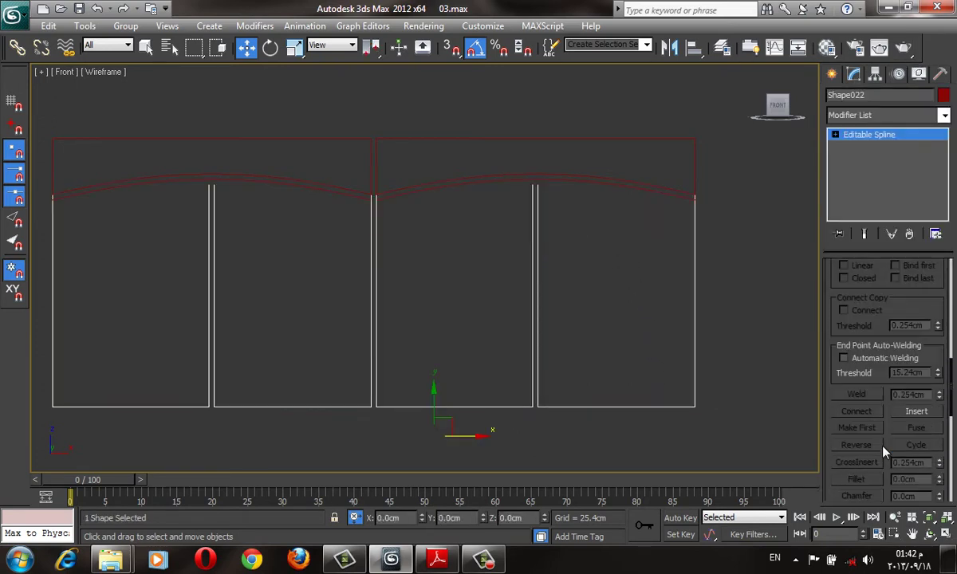
{"action": "scroll", "coordinate": [882, 452], "scroll_direction": "up", "scroll_amount": 3}
{"action": "left_click", "coordinate": [855, 305]}
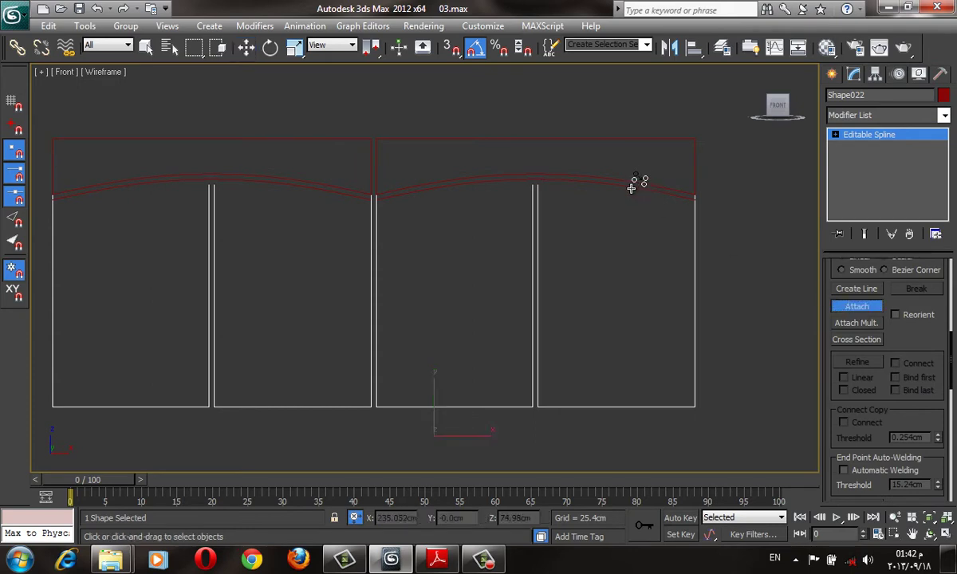
{"action": "scroll", "coordinate": [555, 215], "scroll_direction": "up", "scroll_amount": 3}
{"action": "scroll", "coordinate": [601, 236], "scroll_direction": "up", "scroll_amount": 3}
{"action": "scroll", "coordinate": [590, 232], "scroll_direction": "up", "scroll_amount": 1}
{"action": "left_click", "coordinate": [781, 250]}
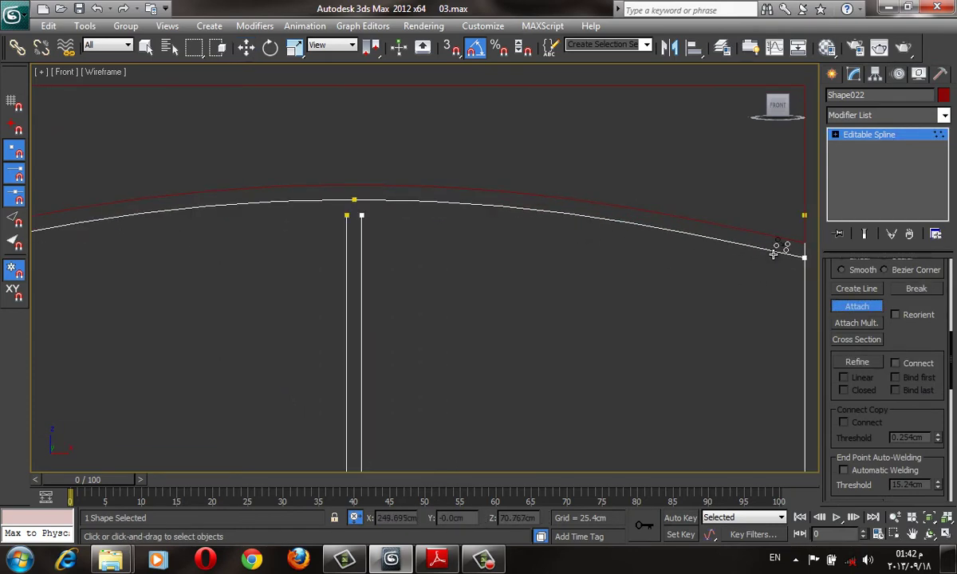
Move the top vertices of each column pair up past the arched curve
{"action": "key", "text": "w"}
{"action": "left_click_drag", "start_coordinate": [327, 207], "coordinate": [442, 293]}
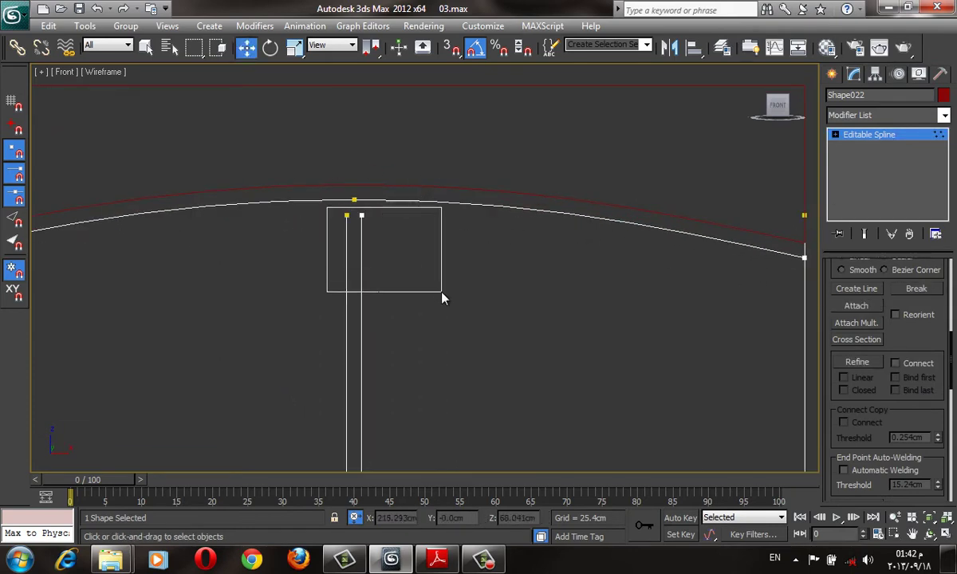
{"action": "left_click_drag", "start_coordinate": [347, 182], "coordinate": [347, 111]}
{"action": "middle_click_drag", "start_coordinate": [596, 249], "coordinate": [465, 231]}
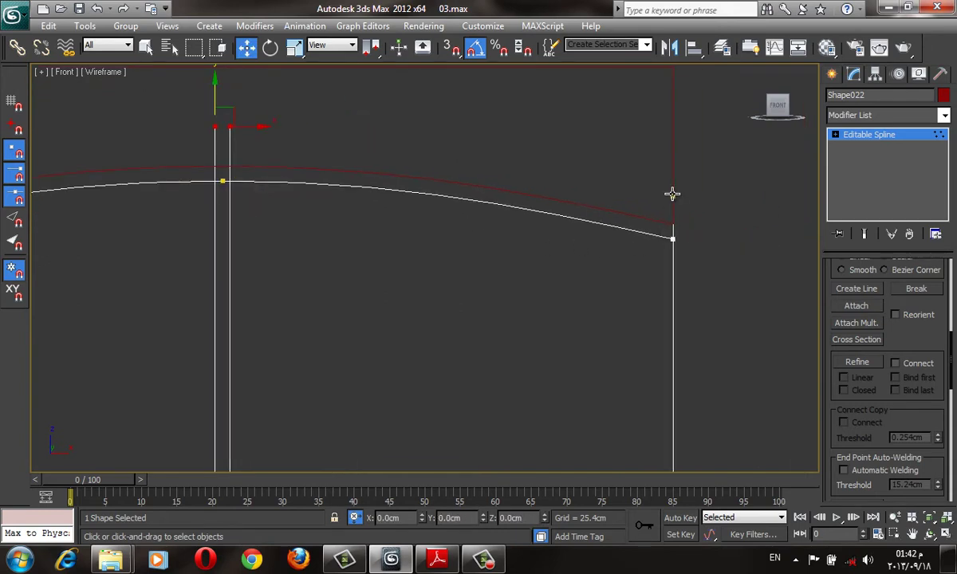
{"action": "scroll", "coordinate": [673, 194], "scroll_direction": "down", "scroll_amount": 5}
{"action": "middle_click_drag", "start_coordinate": [158, 183], "coordinate": [266, 200]}
{"action": "scroll", "coordinate": [287, 220], "scroll_direction": "up", "scroll_amount": 2}
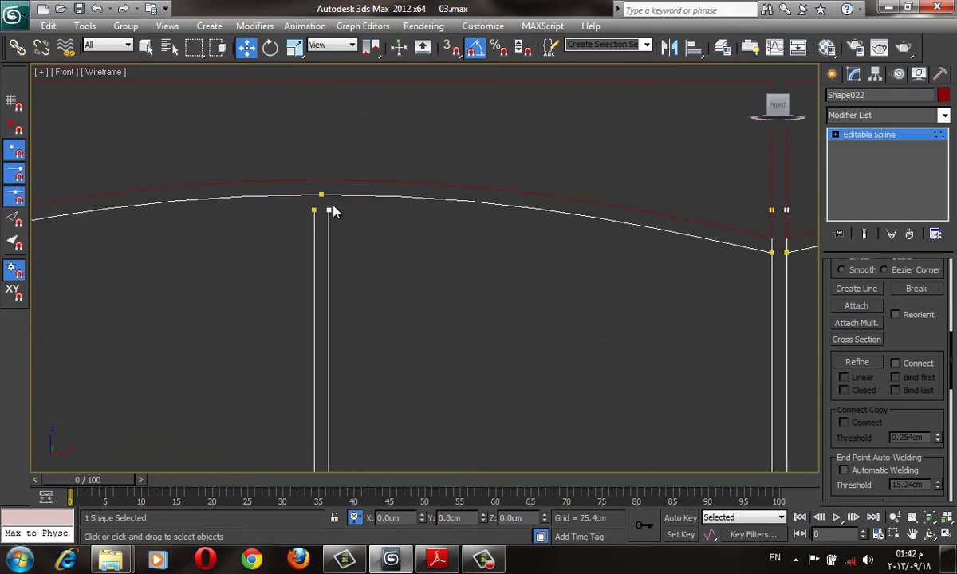
{"action": "left_click", "coordinate": [321, 186]}
{"action": "scroll", "coordinate": [390, 188], "scroll_direction": "down", "scroll_amount": 2}
{"action": "scroll", "coordinate": [415, 191], "scroll_direction": "down", "scroll_amount": 2}
{"action": "middle_click_drag", "start_coordinate": [606, 255], "coordinate": [432, 240]}
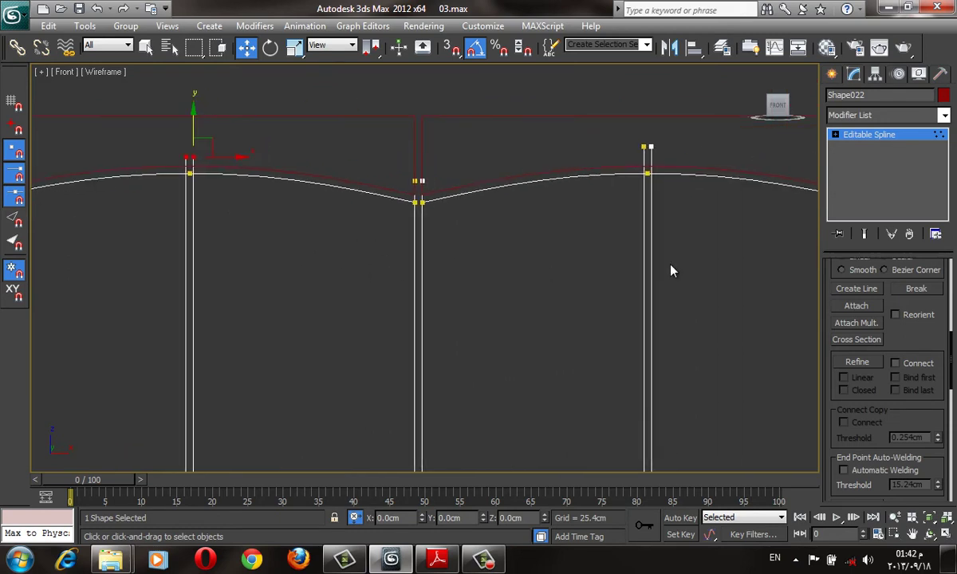
{"action": "scroll", "coordinate": [914, 412], "scroll_direction": "down", "scroll_amount": 5}
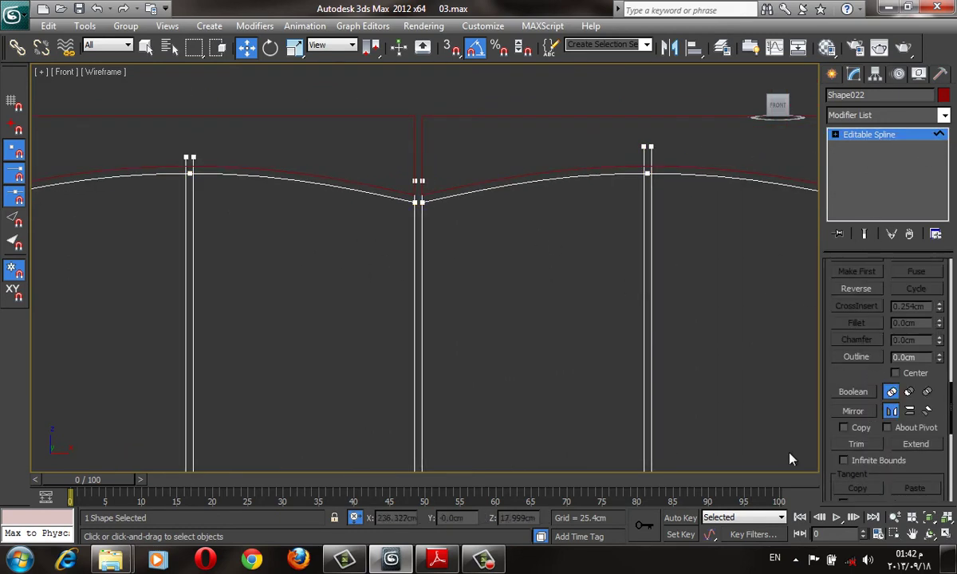
Trim the right column tops and the curve piece between the middle columns
{"action": "left_click", "coordinate": [856, 446]}
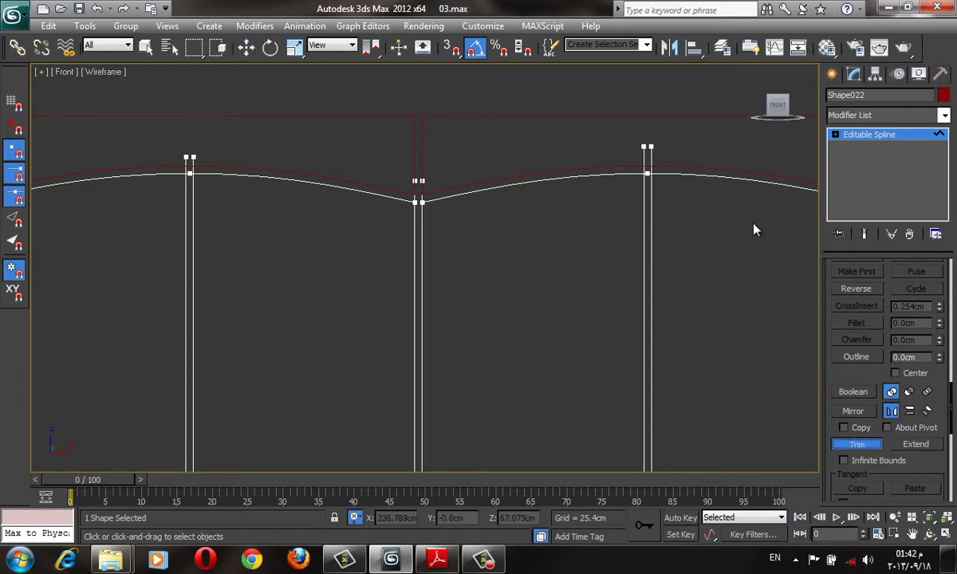
{"action": "left_click", "coordinate": [647, 159]}
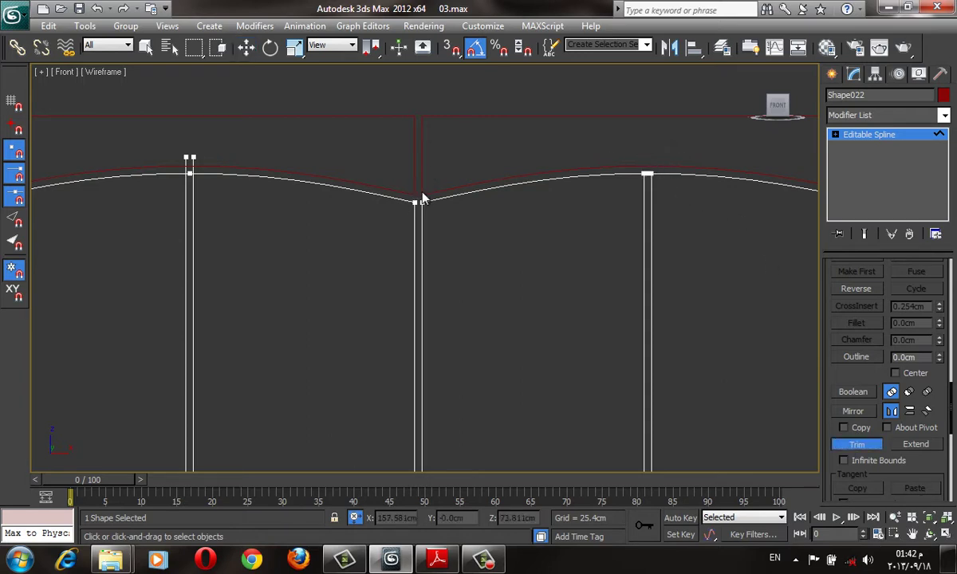
{"action": "middle_click_drag", "start_coordinate": [422, 199], "coordinate": [609, 230]}
{"action": "scroll", "coordinate": [539, 228], "scroll_direction": "up", "scroll_amount": 3}
{"action": "scroll", "coordinate": [527, 220], "scroll_direction": "down", "scroll_amount": 3}
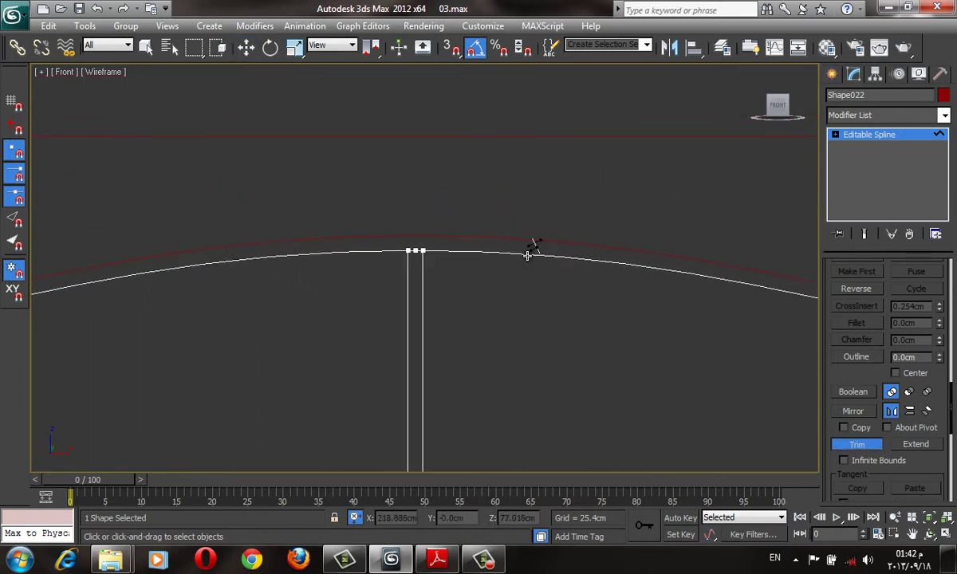
{"action": "scroll", "coordinate": [286, 237], "scroll_direction": "up", "scroll_amount": 3}
{"action": "left_click", "coordinate": [221, 239]}
Trim both tops of the next column pair at the curve, then review the remaining crossings
{"action": "scroll", "coordinate": [239, 303], "scroll_direction": "down", "scroll_amount": 5}
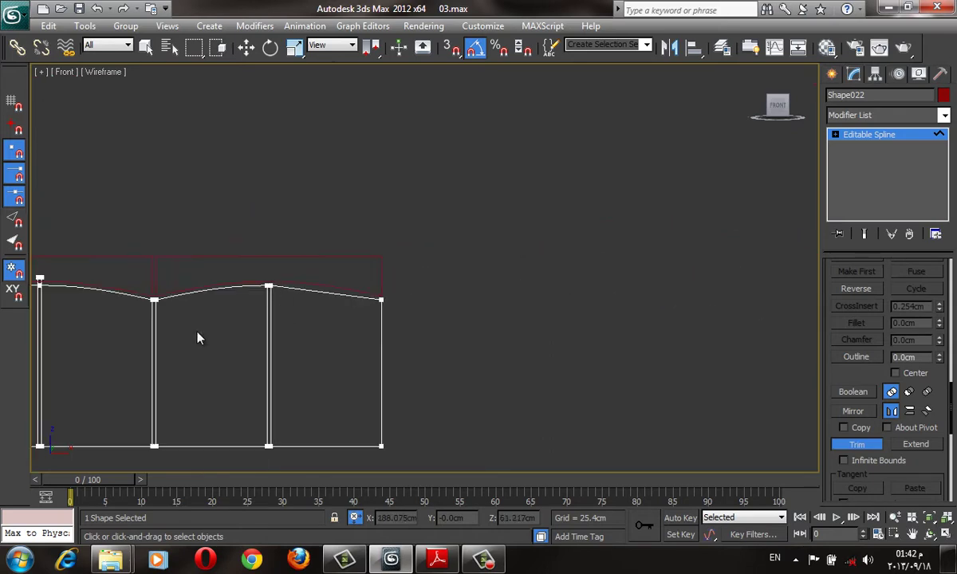
{"action": "middle_click_drag", "start_coordinate": [196, 338], "coordinate": [299, 256]}
{"action": "scroll", "coordinate": [381, 284], "scroll_direction": "up", "scroll_amount": 4}
{"action": "scroll", "coordinate": [444, 262], "scroll_direction": "up", "scroll_amount": 2}
{"action": "left_click", "coordinate": [444, 262]}
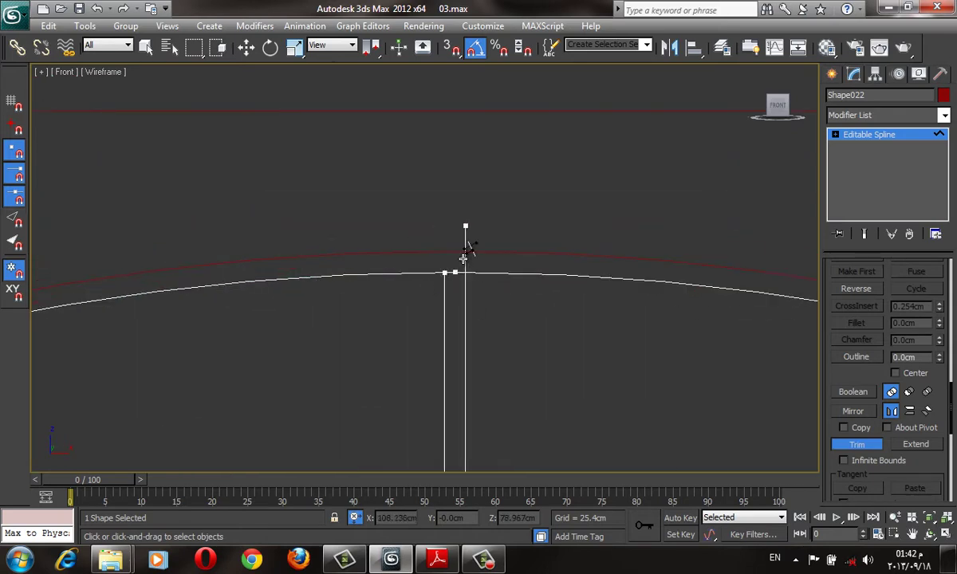
{"action": "left_click", "coordinate": [465, 250]}
{"action": "scroll", "coordinate": [467, 271], "scroll_direction": "down", "scroll_amount": 3}
{"action": "middle_click_drag", "start_coordinate": [122, 303], "coordinate": [241, 303]}
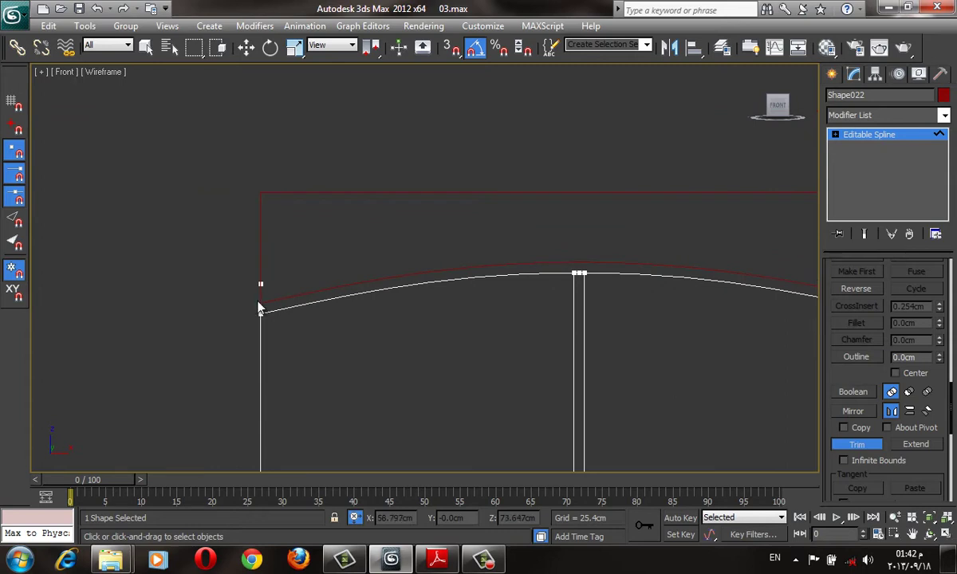
{"action": "scroll", "coordinate": [280, 365], "scroll_direction": "down", "scroll_amount": 5}
{"action": "middle_click_drag", "start_coordinate": [280, 365], "coordinate": [462, 338]}
{"action": "scroll", "coordinate": [461, 337], "scroll_direction": "up", "scroll_amount": 2}
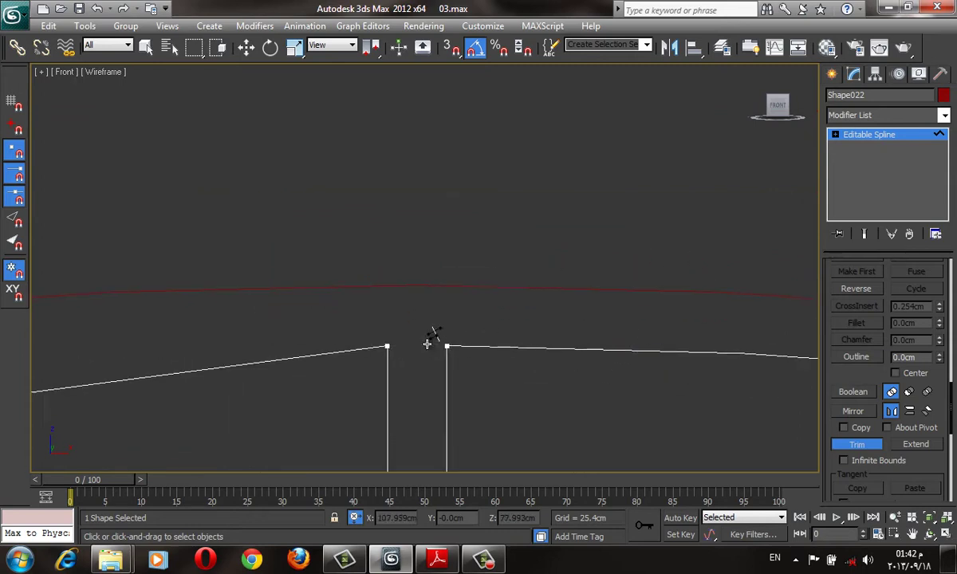
{"action": "scroll", "coordinate": [434, 335], "scroll_direction": "up", "scroll_amount": 4}
{"action": "scroll", "coordinate": [624, 396], "scroll_direction": "down", "scroll_amount": 1}
{"action": "middle_click_drag", "start_coordinate": [614, 354], "coordinate": [519, 324]}
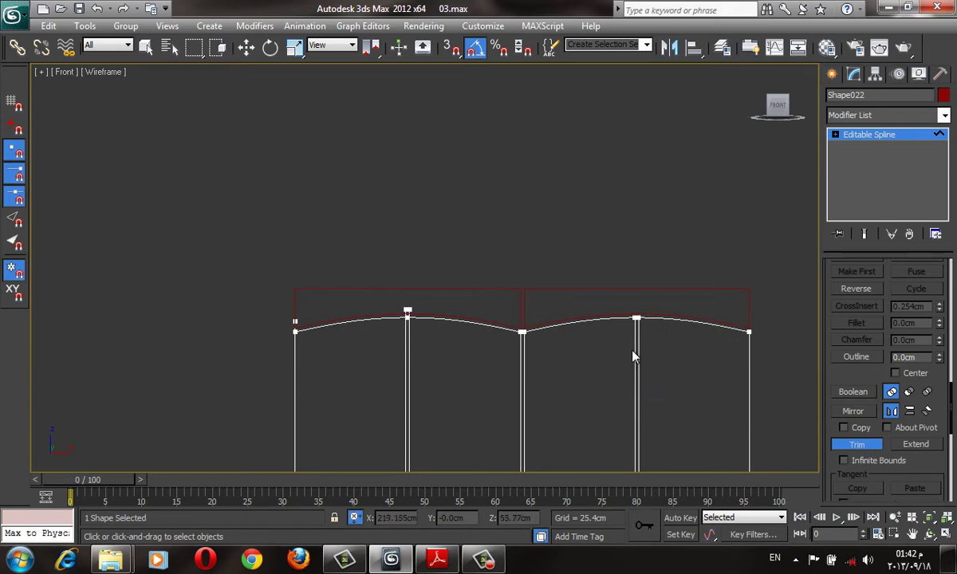
{"action": "scroll", "coordinate": [504, 333], "scroll_direction": "up", "scroll_amount": 3}
{"action": "middle_click_drag", "start_coordinate": [245, 285], "coordinate": [381, 284]}
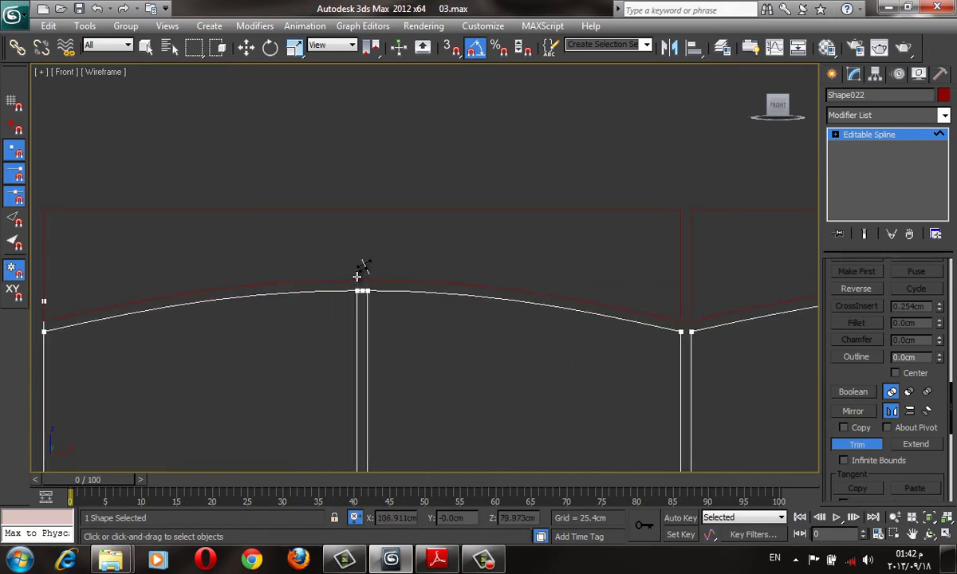
{"action": "scroll", "coordinate": [425, 305], "scroll_direction": "up", "scroll_amount": 3}
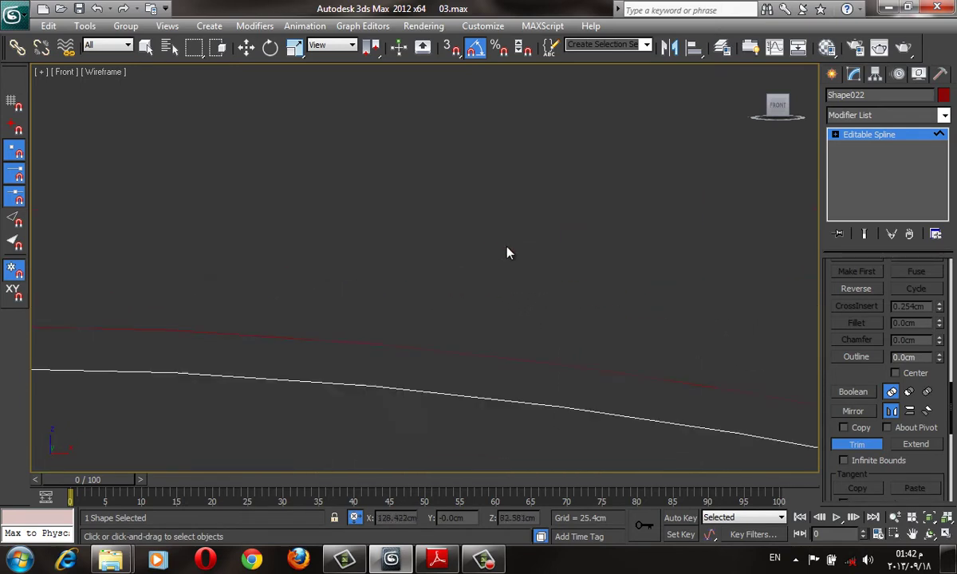
{"action": "middle_click_drag", "start_coordinate": [507, 252], "coordinate": [692, 245]}
{"action": "scroll", "coordinate": [692, 245], "scroll_direction": "down", "scroll_amount": 2}
{"action": "scroll", "coordinate": [558, 307], "scroll_direction": "up", "scroll_amount": 2}
Insert vertices with CrossInsert where the vertical lines cross the arch top
{"action": "key", "text": "w"}
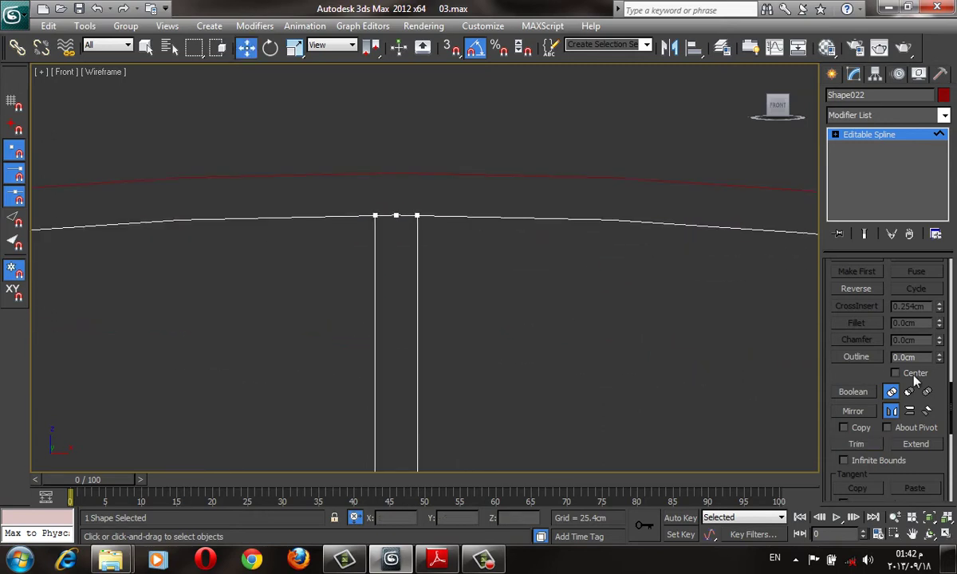
{"action": "mouse_move", "coordinate": [852, 372]}
{"action": "left_mouse_down"}
{"action": "mouse_move", "coordinate": [854, 452]}
{"action": "mouse_move", "coordinate": [851, 428]}
{"action": "left_mouse_up"}
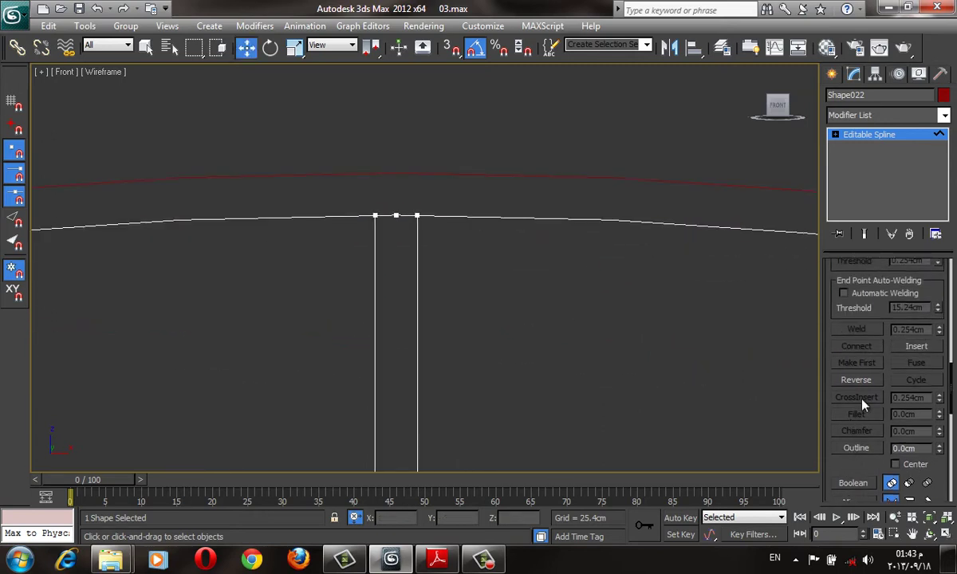
{"action": "left_click", "coordinate": [856, 397]}
{"action": "middle_click_drag", "start_coordinate": [415, 196], "coordinate": [436, 235]}
{"action": "scroll", "coordinate": [436, 235], "scroll_direction": "up", "scroll_amount": 2}
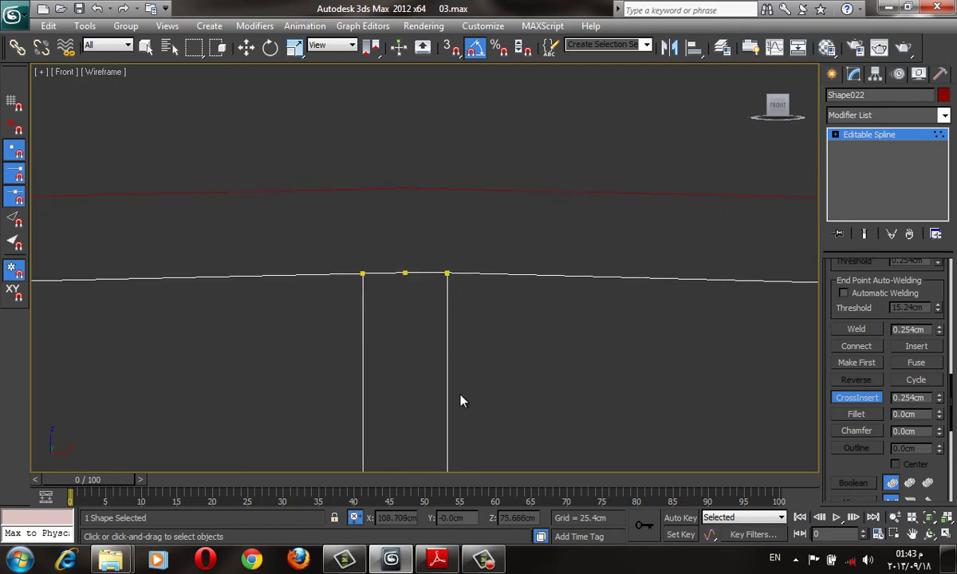
{"action": "left_click", "coordinate": [361, 272]}
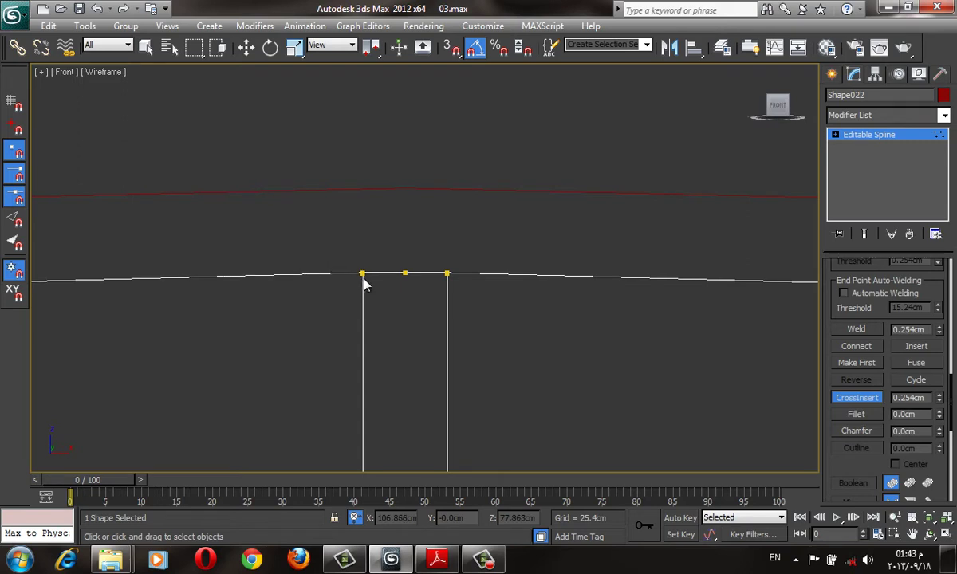
{"action": "scroll", "coordinate": [376, 277], "scroll_direction": "down", "scroll_amount": 3}
{"action": "scroll", "coordinate": [543, 334], "scroll_direction": "down", "scroll_amount": 2}
{"action": "scroll", "coordinate": [542, 334], "scroll_direction": "up", "scroll_amount": 4}
{"action": "scroll", "coordinate": [320, 252], "scroll_direction": "up", "scroll_amount": 3}
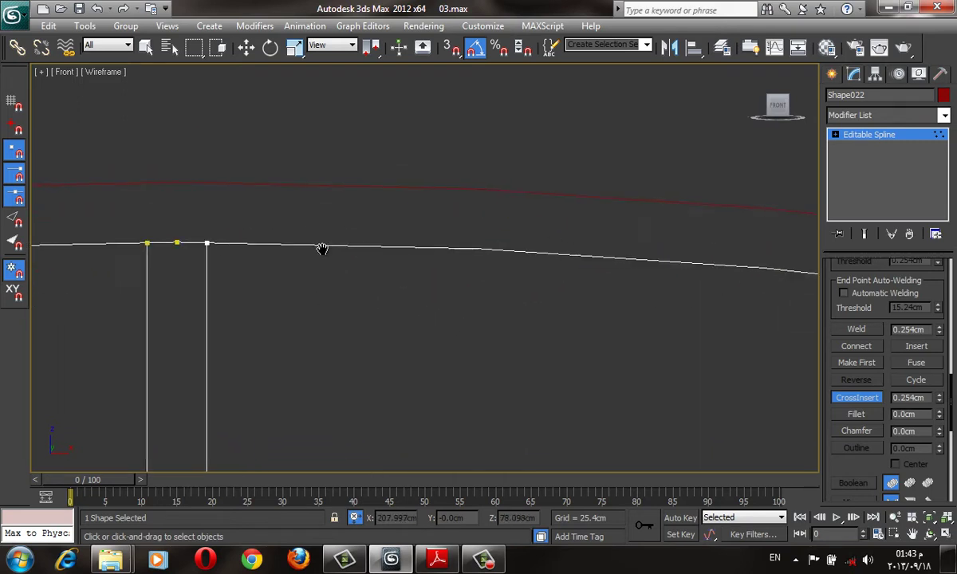
{"action": "middle_click_drag", "start_coordinate": [321, 252], "coordinate": [435, 280]}
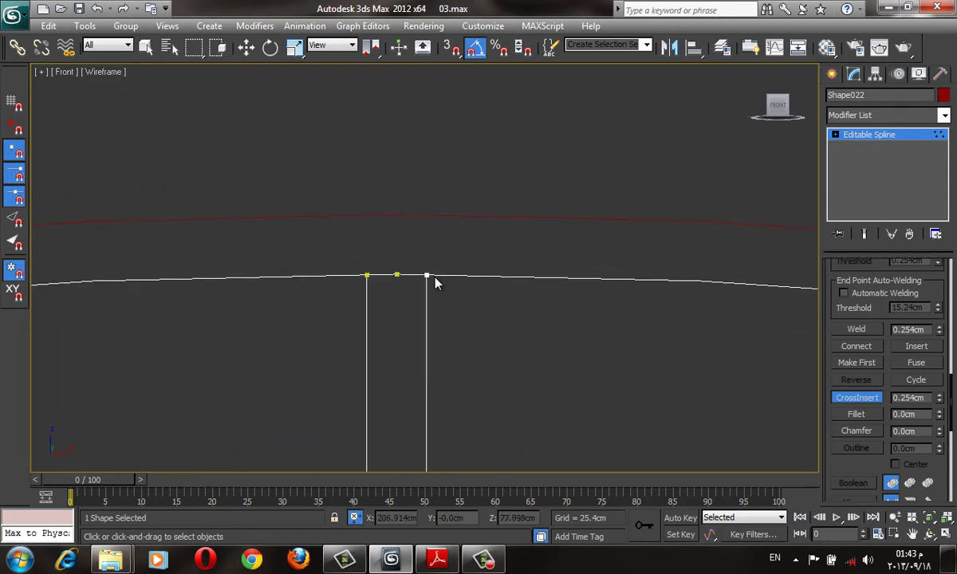
{"action": "right_click", "coordinate": [365, 274]}
Check the arch-top vertex position in the Move Transform Type-In box
{"action": "scroll", "coordinate": [381, 278], "scroll_direction": "up", "scroll_amount": 3}
{"action": "left_click_drag", "start_coordinate": [421, 247], "coordinate": [368, 320]}
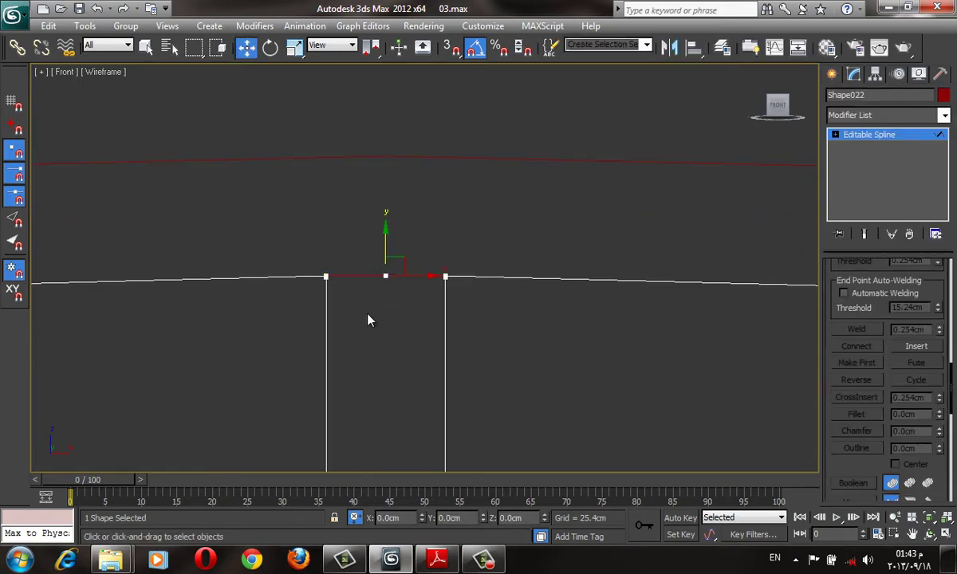
{"action": "left_click", "coordinate": [374, 317]}
{"action": "scroll", "coordinate": [205, 333], "scroll_direction": "down", "scroll_amount": 2}
{"action": "scroll", "coordinate": [242, 235], "scroll_direction": "down", "scroll_amount": 1}
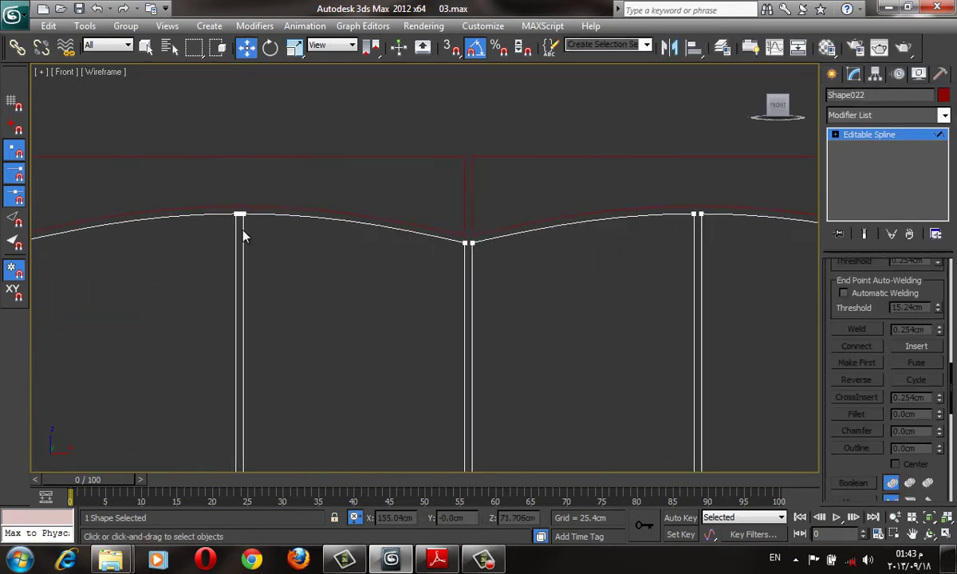
{"action": "scroll", "coordinate": [422, 260], "scroll_direction": "up", "scroll_amount": 5}
{"action": "scroll", "coordinate": [430, 253], "scroll_direction": "up", "scroll_amount": 6}
{"action": "key", "text": "F12"}
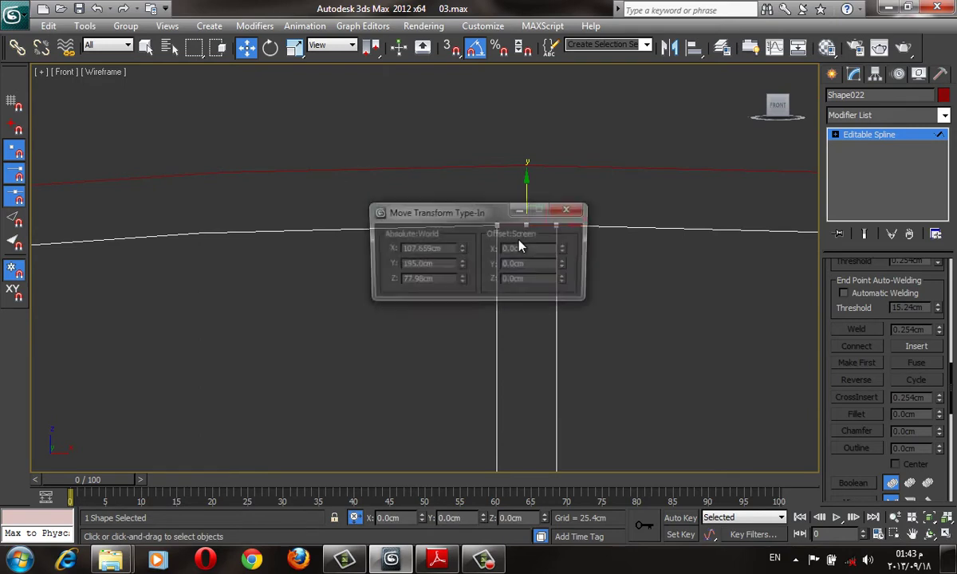
{"action": "left_click", "coordinate": [569, 209]}
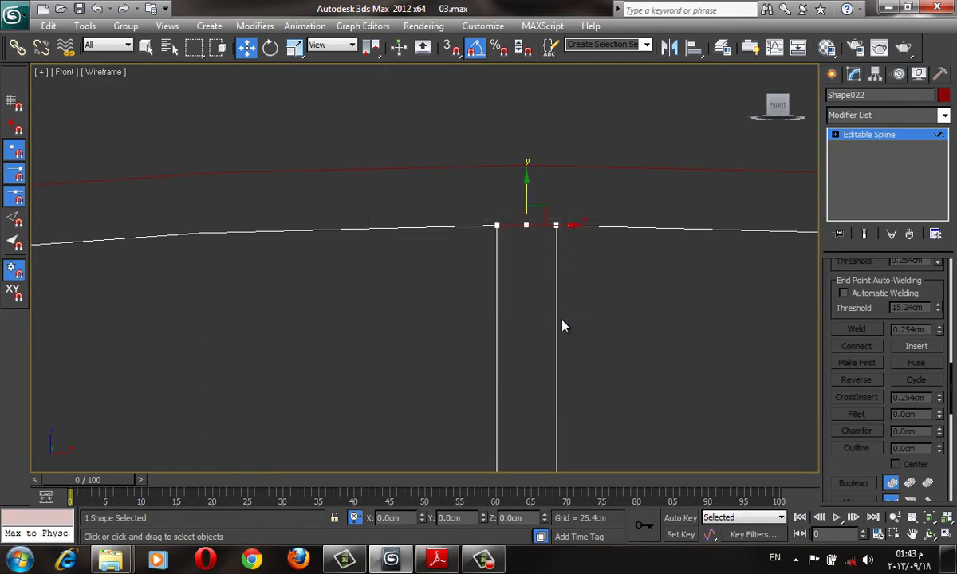
{"action": "scroll", "coordinate": [562, 325], "scroll_direction": "down", "scroll_amount": 2}
{"action": "scroll", "coordinate": [553, 300], "scroll_direction": "down", "scroll_amount": 5}
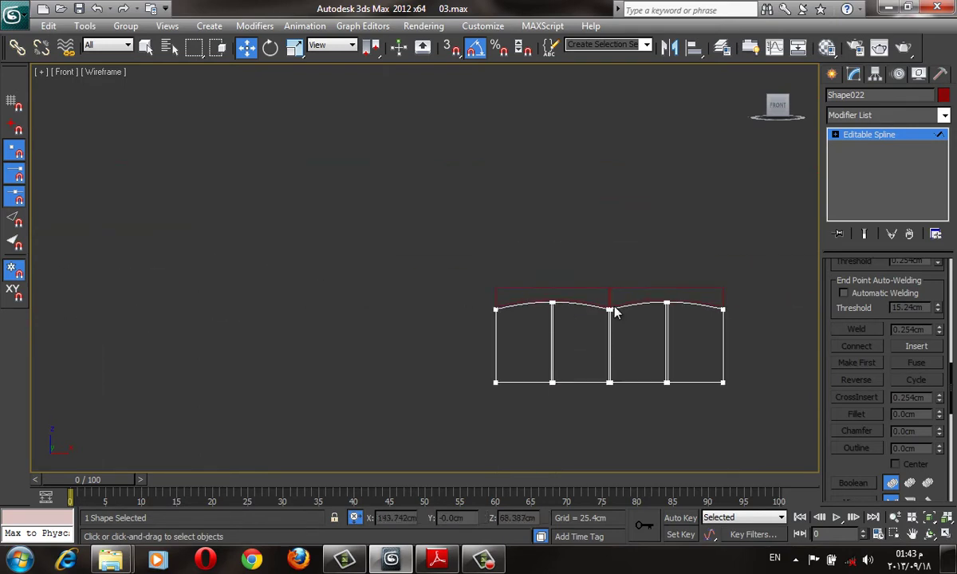
At Vertex level, select all the door outline's vertices and weld them
{"action": "left_click", "coordinate": [834, 135]}
{"action": "left_click", "coordinate": [862, 147]}
{"action": "middle_click_drag", "start_coordinate": [570, 357], "coordinate": [686, 268]}
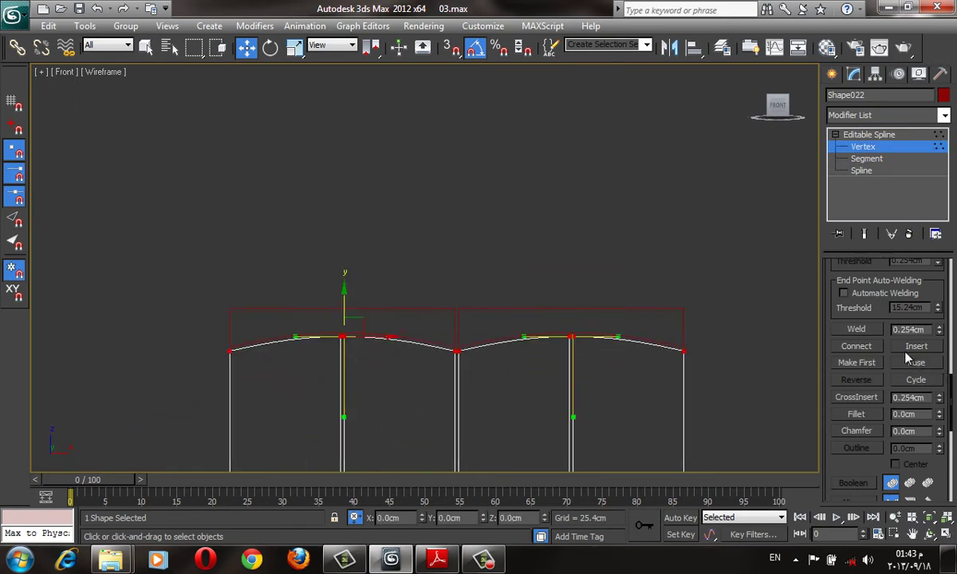
{"action": "left_click_drag", "start_coordinate": [925, 307], "coordinate": [912, 561]}
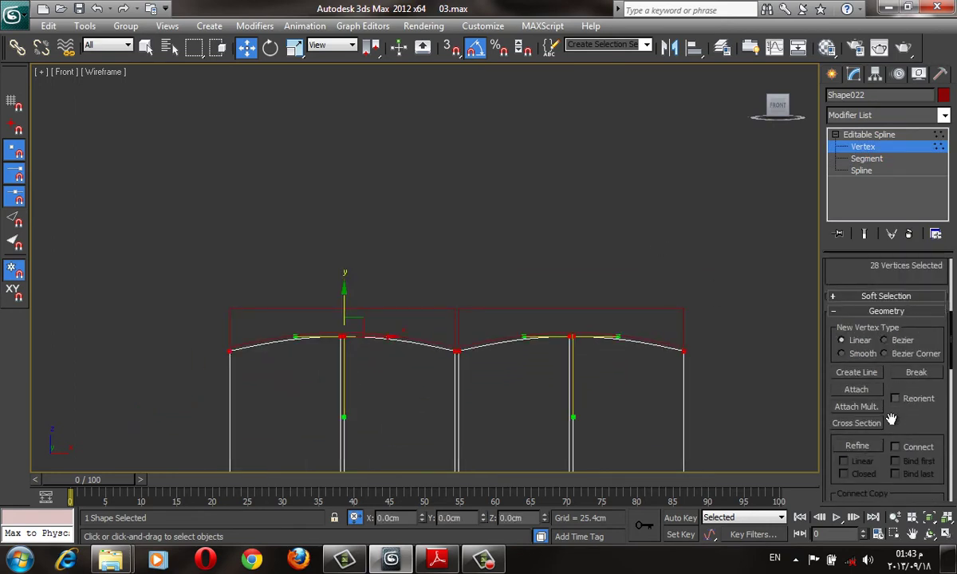
{"action": "scroll", "coordinate": [890, 419], "scroll_direction": "down", "scroll_amount": 2}
{"action": "scroll", "coordinate": [843, 430], "scroll_direction": "down", "scroll_amount": 3}
{"action": "left_click", "coordinate": [856, 402]}
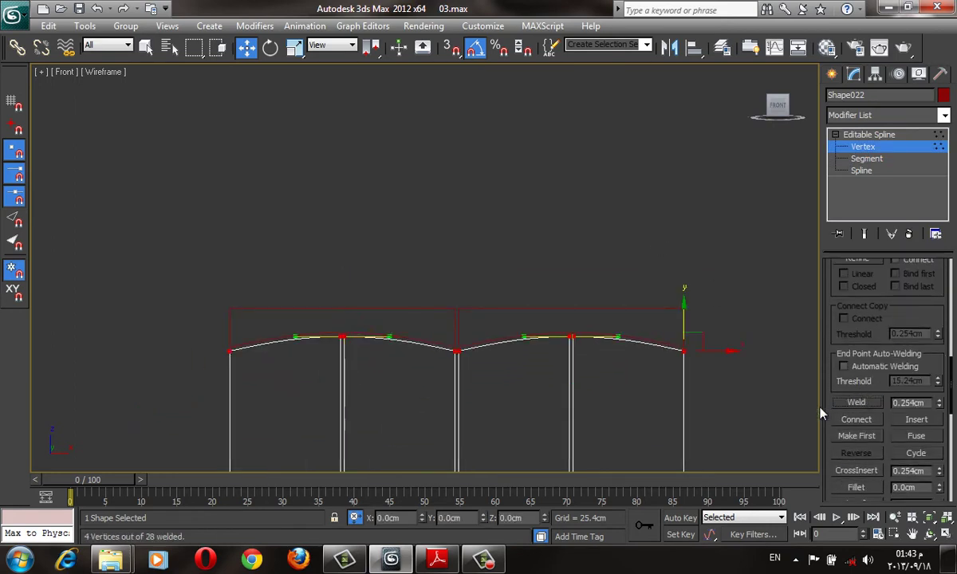
{"action": "scroll", "coordinate": [596, 320], "scroll_direction": "up", "scroll_amount": 2}
{"action": "scroll", "coordinate": [583, 296], "scroll_direction": "up", "scroll_amount": 4}
Weld each remaining coincident vertex pair at the stile tops, leaving about 20 vertices
{"action": "left_click", "coordinate": [380, 271]}
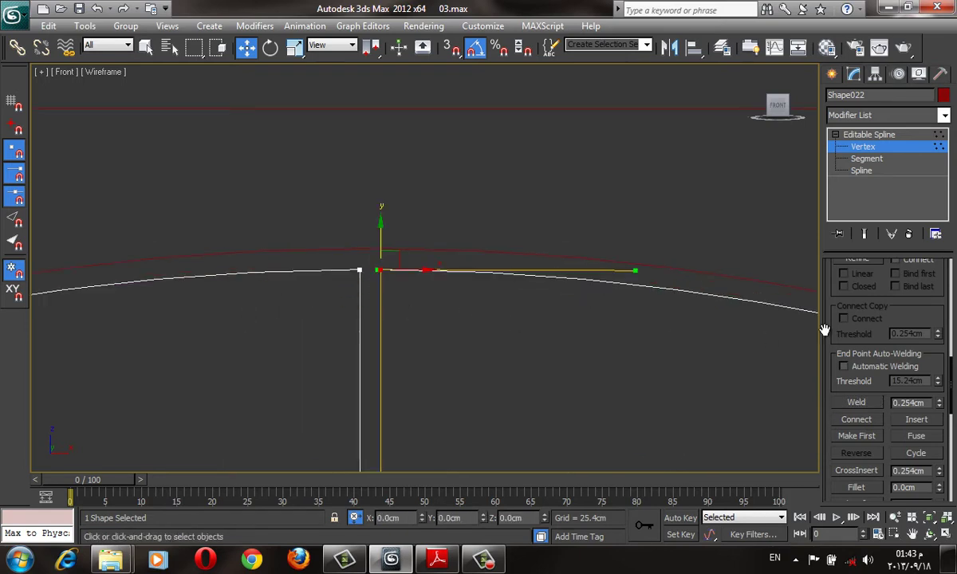
{"action": "scroll", "coordinate": [879, 306], "scroll_direction": "up", "scroll_amount": 4}
{"action": "scroll", "coordinate": [892, 362], "scroll_direction": "up", "scroll_amount": 2}
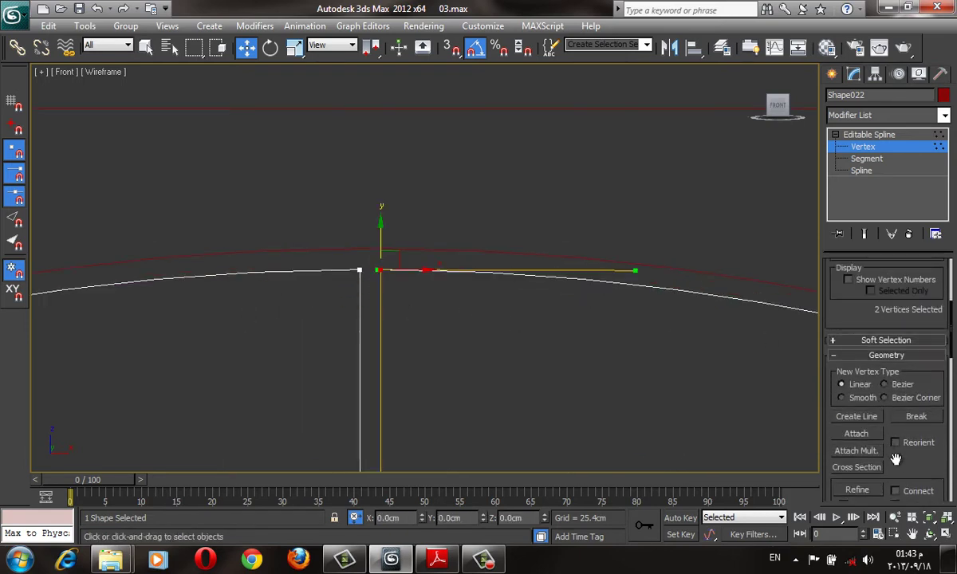
{"action": "scroll", "coordinate": [895, 460], "scroll_direction": "down", "scroll_amount": 1}
{"action": "scroll", "coordinate": [885, 458], "scroll_direction": "down", "scroll_amount": 3}
{"action": "left_click", "coordinate": [870, 456]}
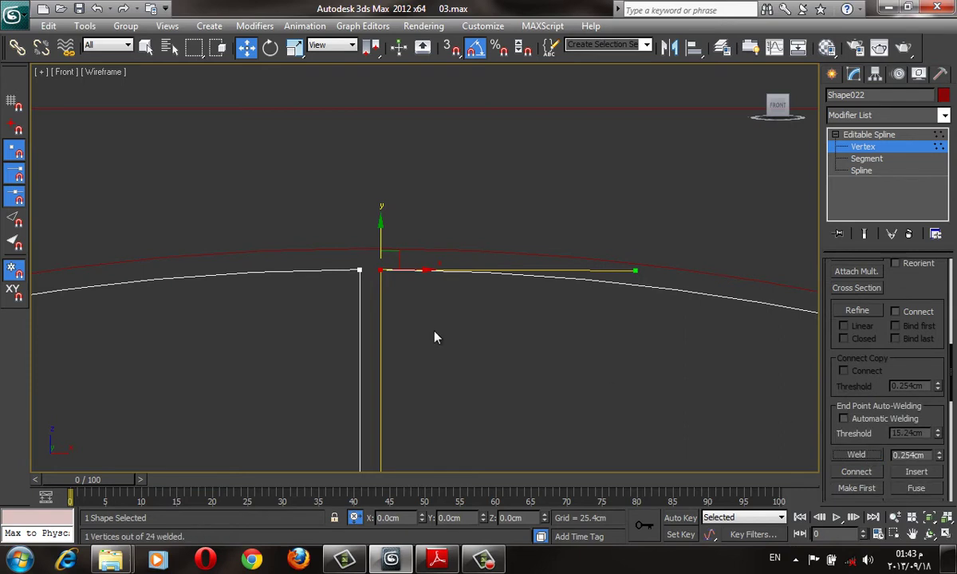
{"action": "left_click", "coordinate": [359, 271]}
{"action": "left_click", "coordinate": [856, 457]}
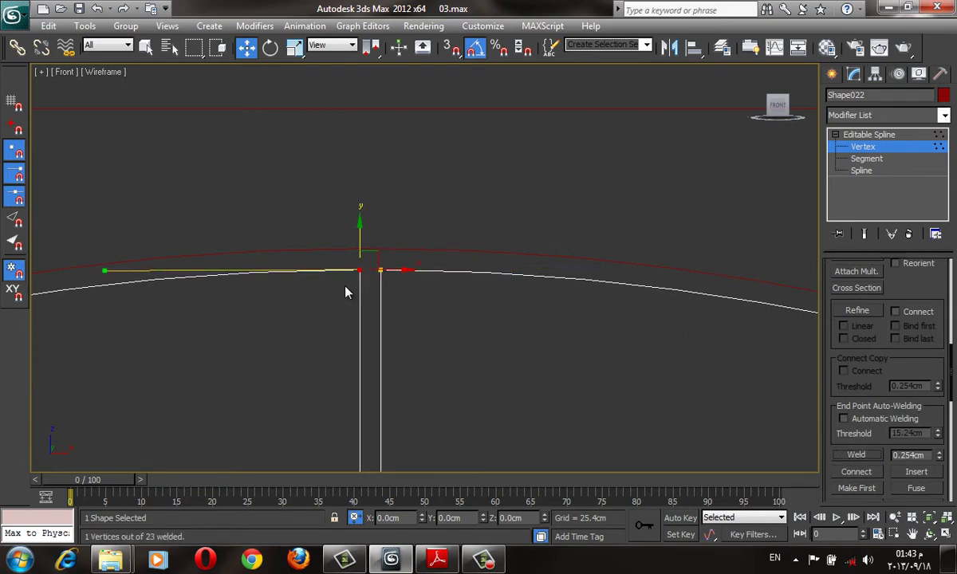
{"action": "scroll", "coordinate": [346, 289], "scroll_direction": "down", "scroll_amount": 3}
{"action": "scroll", "coordinate": [279, 314], "scroll_direction": "up", "scroll_amount": 2}
{"action": "middle_click_drag", "start_coordinate": [242, 297], "coordinate": [399, 289]}
{"action": "left_click", "coordinate": [400, 285]}
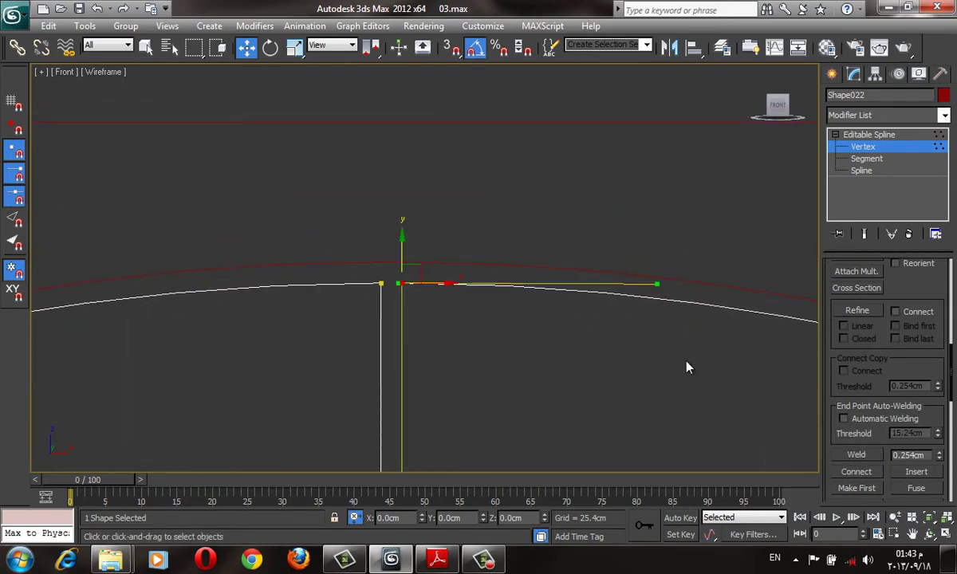
{"action": "left_click", "coordinate": [853, 453]}
{"action": "left_click_drag", "start_coordinate": [381, 319], "coordinate": [383, 321]}
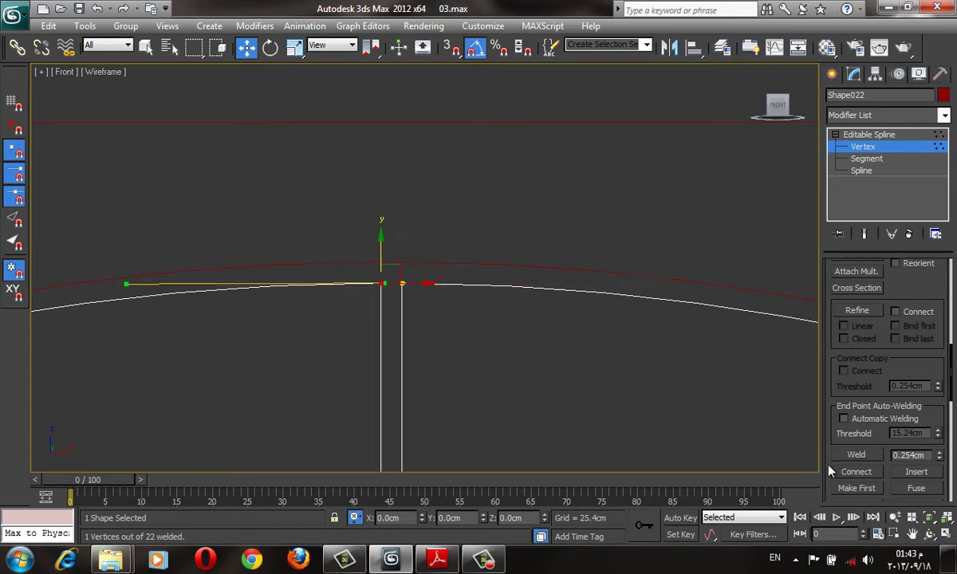
{"action": "left_click", "coordinate": [850, 460]}
{"action": "scroll", "coordinate": [654, 374], "scroll_direction": "up", "scroll_amount": 5}
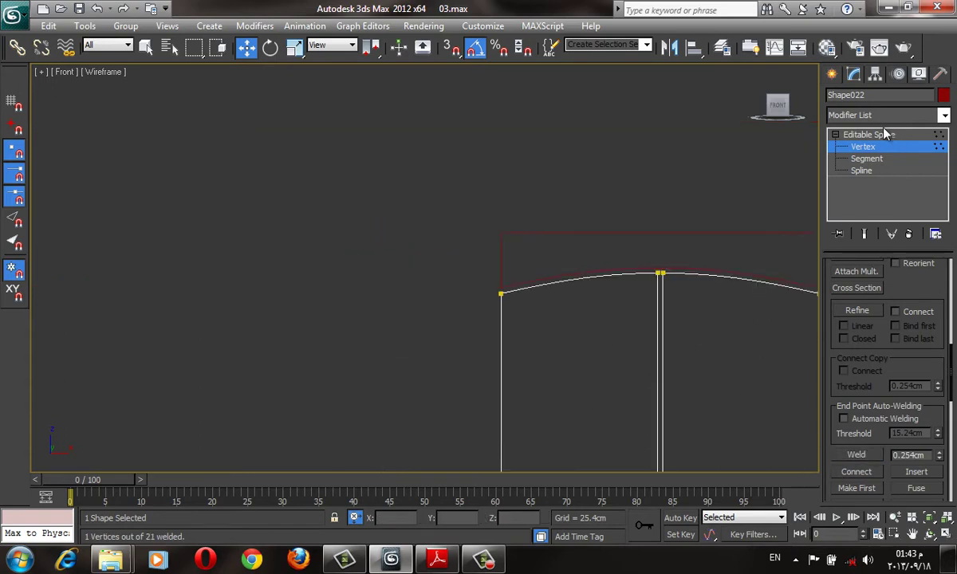
{"action": "left_click", "coordinate": [831, 75]}
{"action": "scroll", "coordinate": [591, 232], "scroll_direction": "down", "scroll_amount": 4}
{"action": "middle_click_drag", "start_coordinate": [585, 226], "coordinate": [531, 265]}
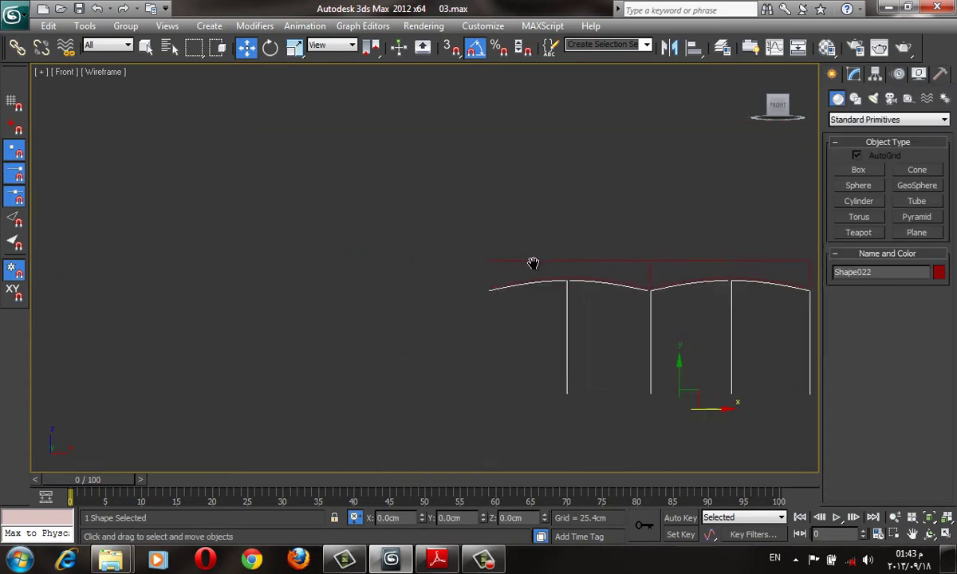
{"action": "key", "text": "0"}
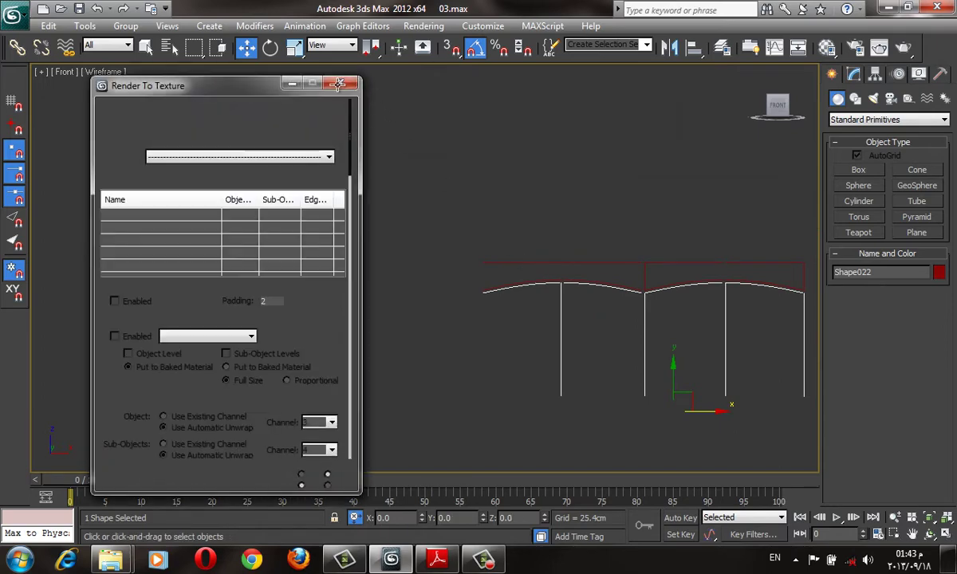
{"action": "key", "text": "Escape"}
{"action": "key", "text": "q"}
{"action": "key", "text": "p"}
{"action": "key", "text": "z"}
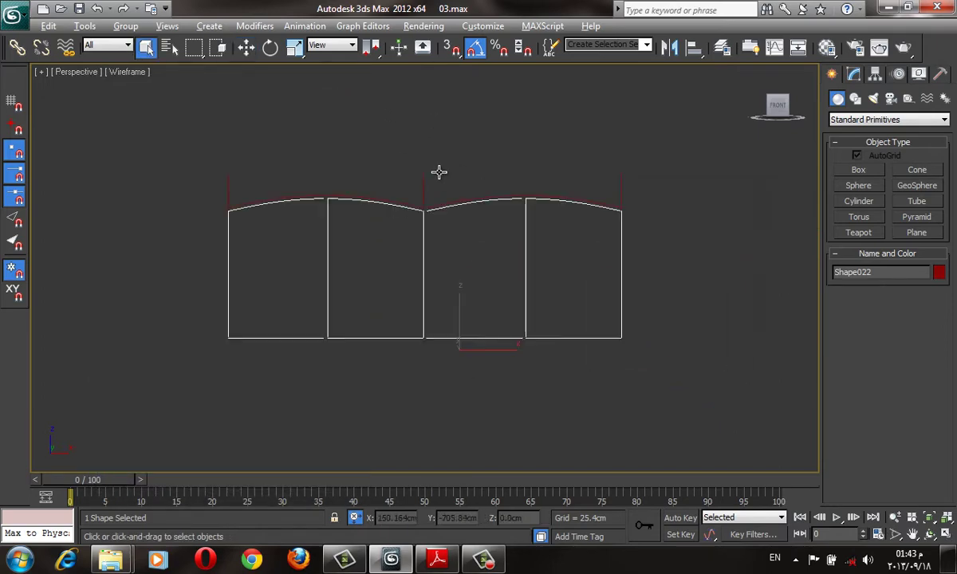
{"action": "mouse_move", "coordinate": [437, 170]}
{"action": "middle_mouse_down", "text": "alt"}
{"action": "mouse_move", "coordinate": [528, 229]}
{"action": "mouse_move", "coordinate": [487, 209]}
{"action": "mouse_move", "coordinate": [452, 209]}
{"action": "middle_mouse_up", "text": "alt"}
{"action": "key", "text": "F3"}
{"action": "scroll", "coordinate": [424, 232], "scroll_direction": "up", "scroll_amount": 3}
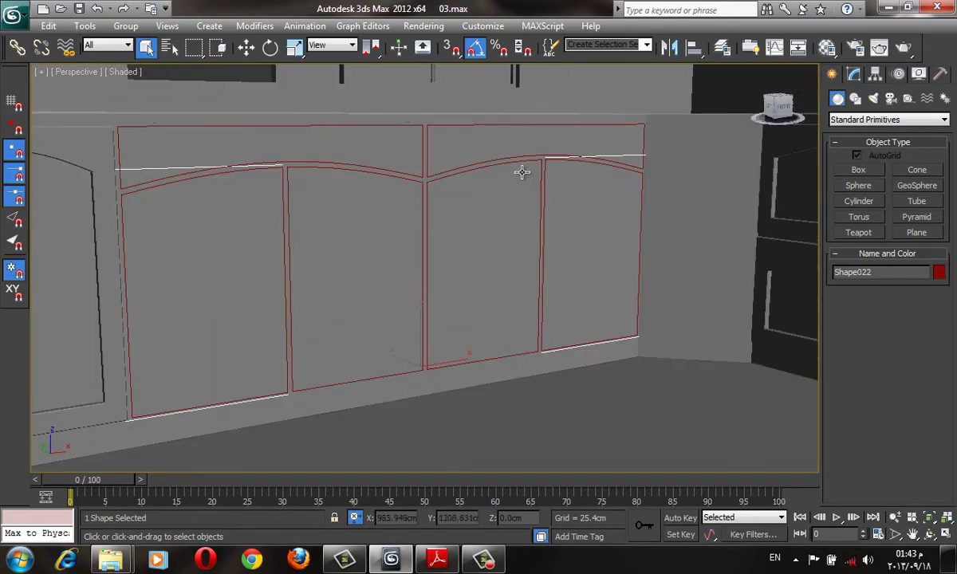
{"action": "scroll", "coordinate": [523, 187], "scroll_direction": "up", "scroll_amount": 3}
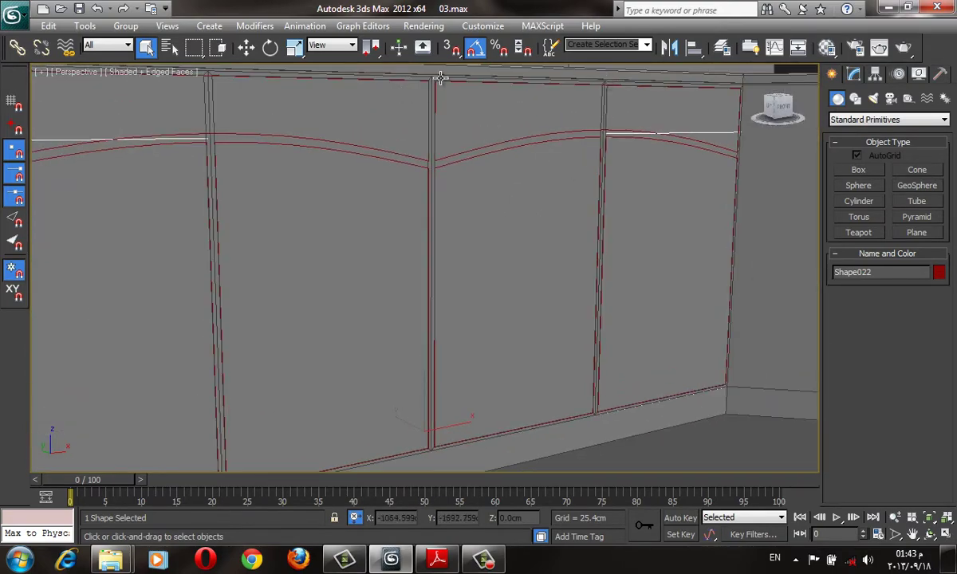
{"action": "key", "text": "F4"}
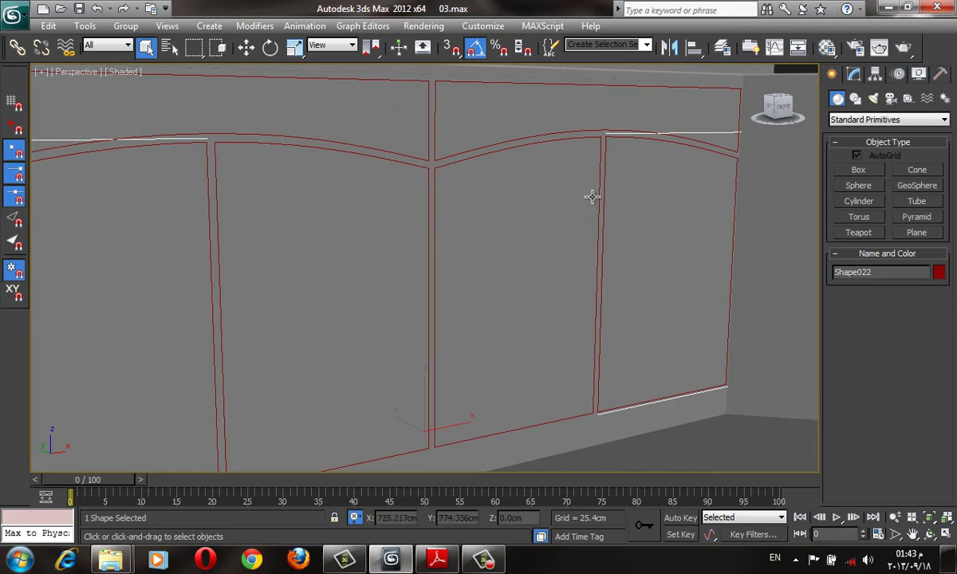
{"action": "key", "text": "F4"}
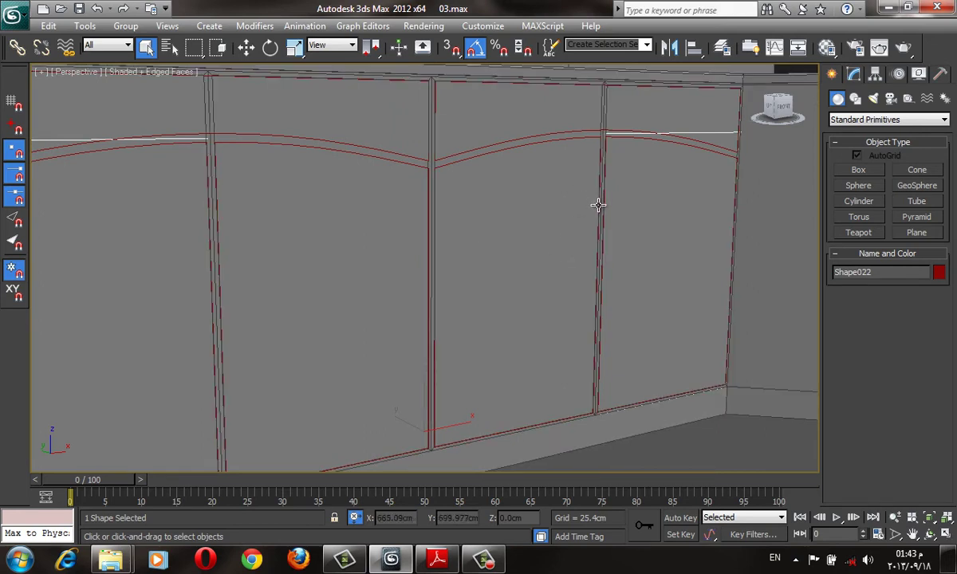
{"action": "key", "text": "m"}
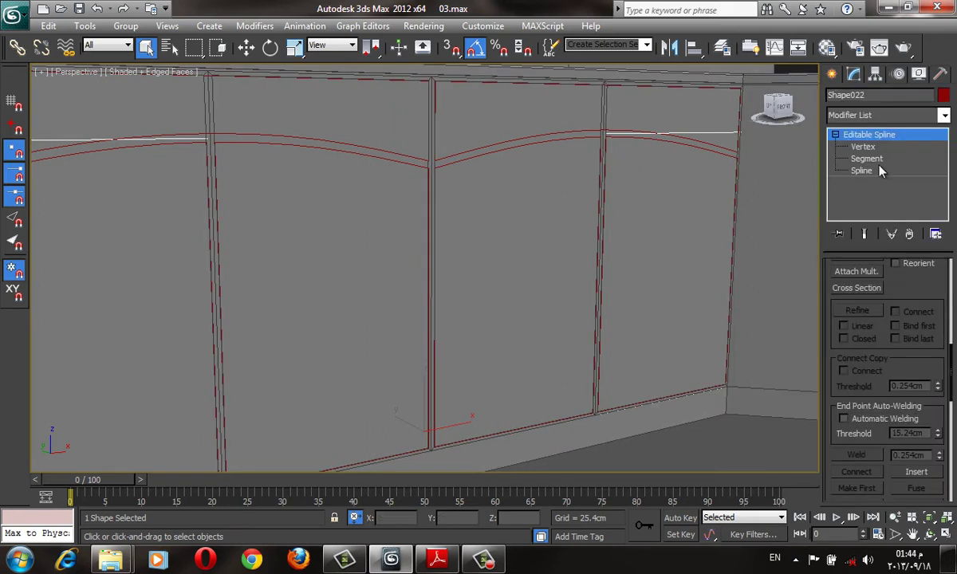
{"action": "left_click", "coordinate": [877, 170]}
{"action": "left_click", "coordinate": [658, 141], "text": "ctrl"}
{"action": "left_click", "coordinate": [494, 137], "text": "ctrl"}
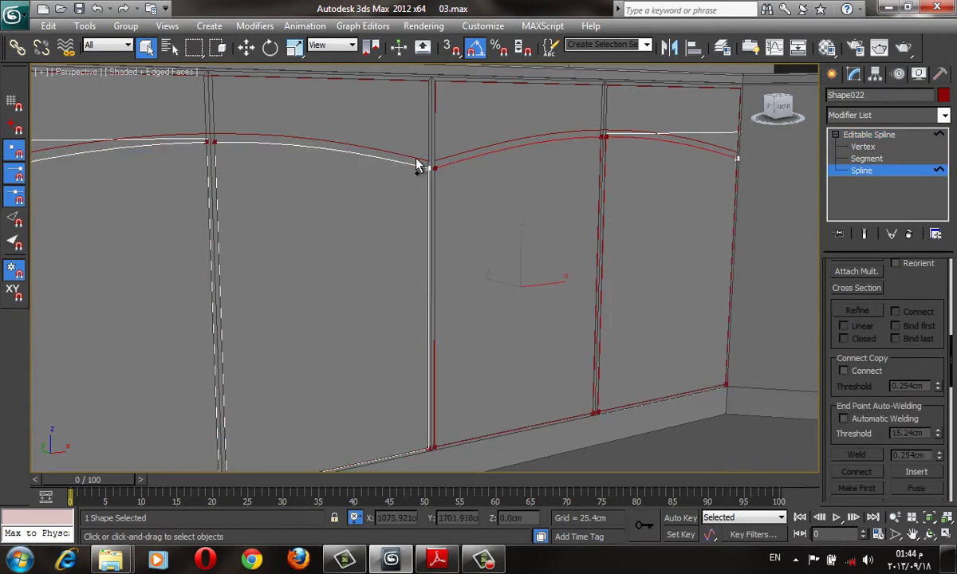
{"action": "left_click", "coordinate": [388, 153], "text": "ctrl"}
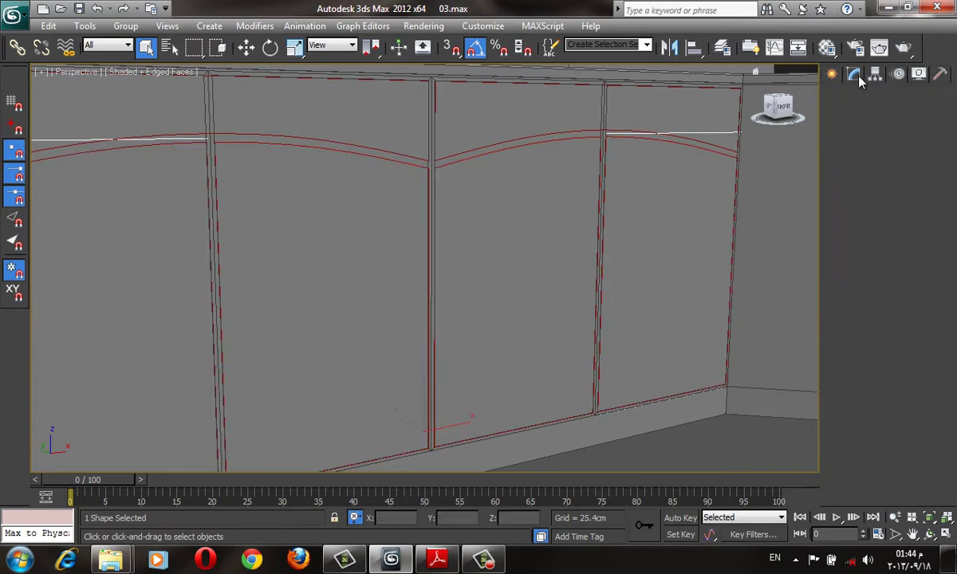
{"action": "left_click", "coordinate": [869, 134]}
{"action": "left_click", "coordinate": [855, 116]}
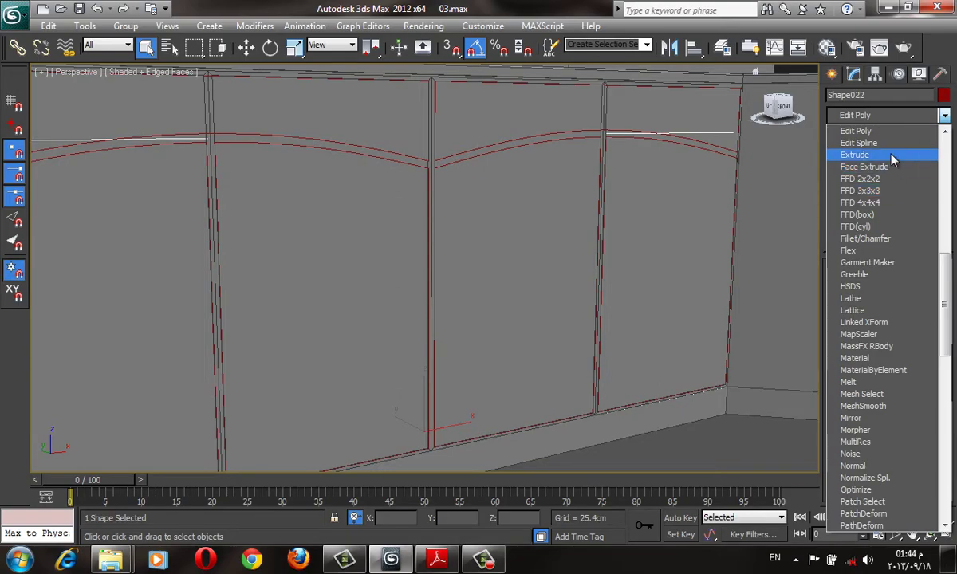
{"action": "left_click", "coordinate": [887, 154]}
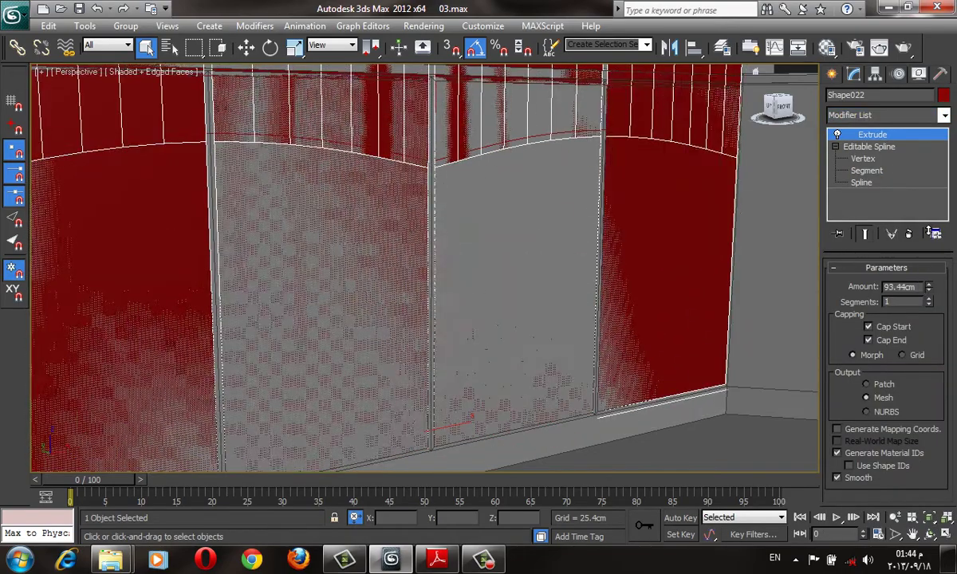
{"action": "left_click", "coordinate": [908, 233]}
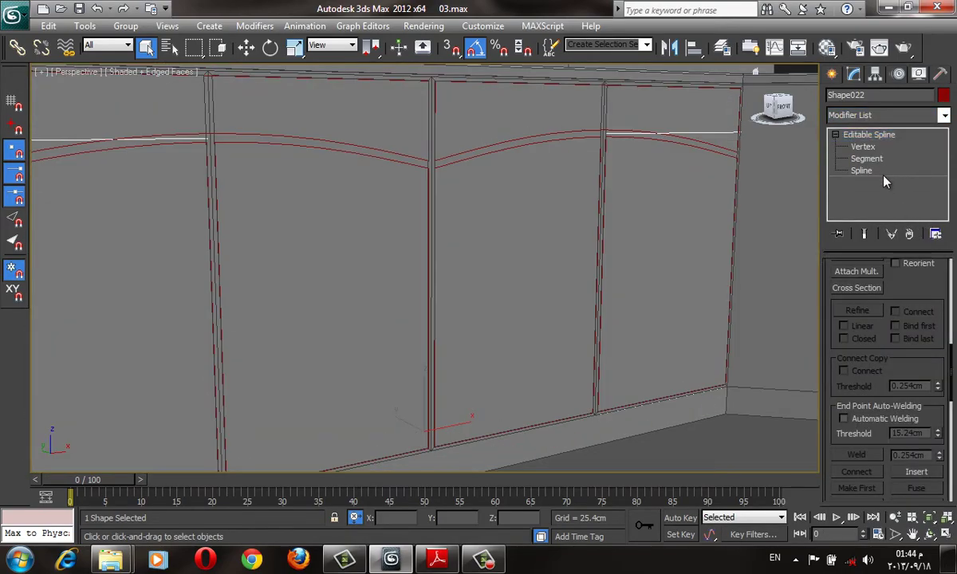
{"action": "left_click", "coordinate": [862, 170]}
{"action": "key", "text": "F3"}
Attach the remaining outline spline to the door shape
{"action": "scroll", "coordinate": [646, 224], "scroll_direction": "down", "scroll_amount": 3}
{"action": "middle_click_drag", "start_coordinate": [646, 223], "coordinate": [589, 209], "text": "alt"}
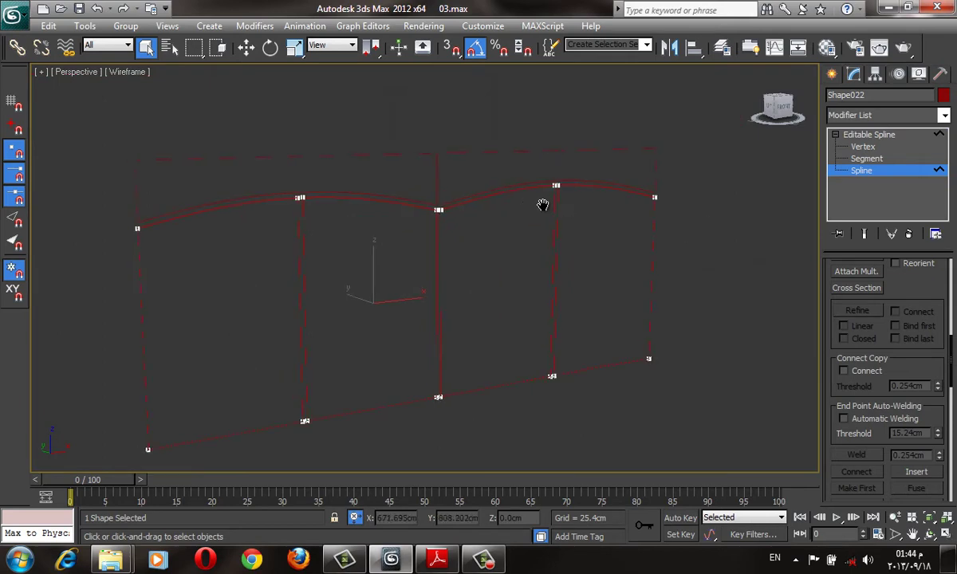
{"action": "left_click", "coordinate": [833, 74]}
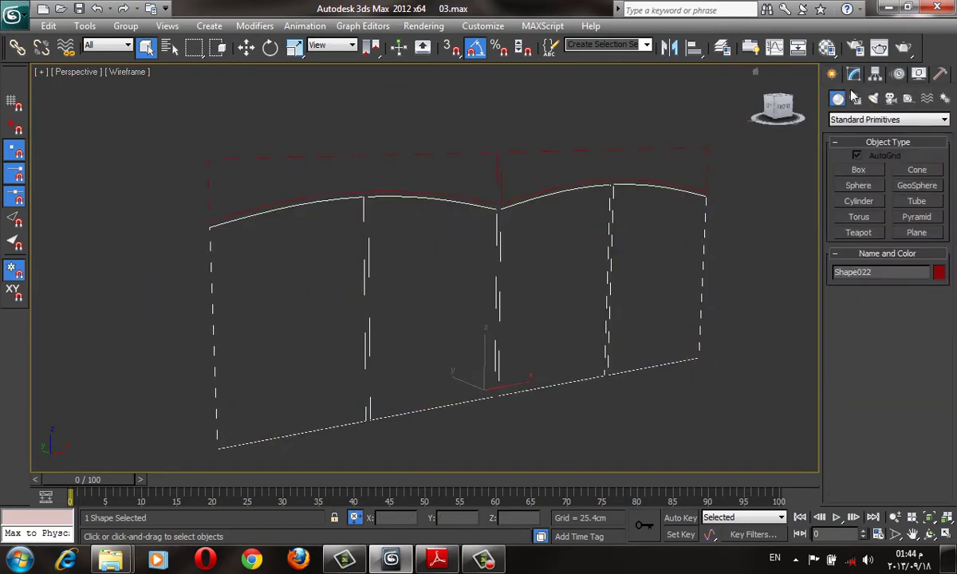
{"action": "left_click", "coordinate": [853, 74]}
{"action": "scroll", "coordinate": [886, 362], "scroll_direction": "down", "scroll_amount": 3}
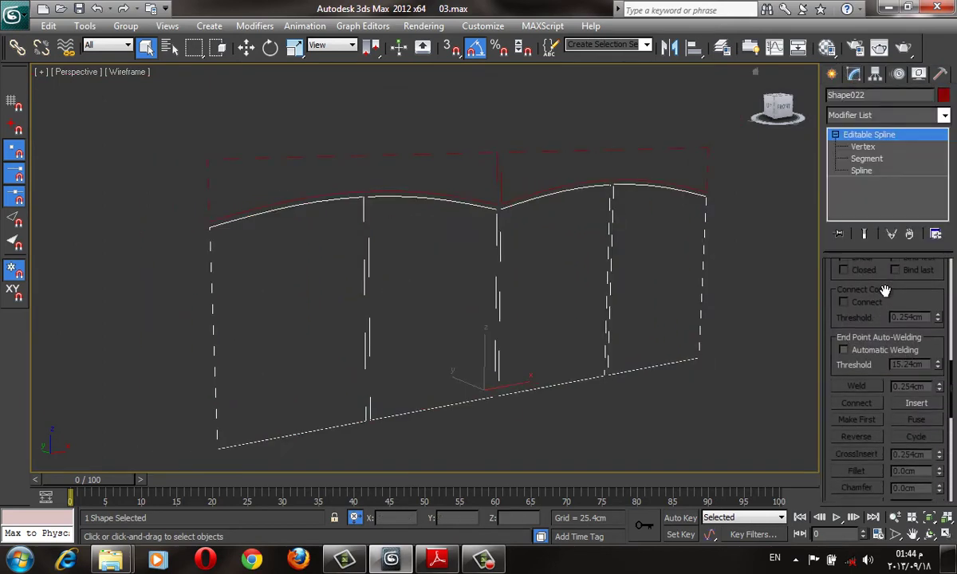
{"action": "scroll", "coordinate": [885, 357], "scroll_direction": "down", "scroll_amount": 3}
{"action": "scroll", "coordinate": [884, 352], "scroll_direction": "down", "scroll_amount": 3}
{"action": "scroll", "coordinate": [883, 346], "scroll_direction": "down", "scroll_amount": 3}
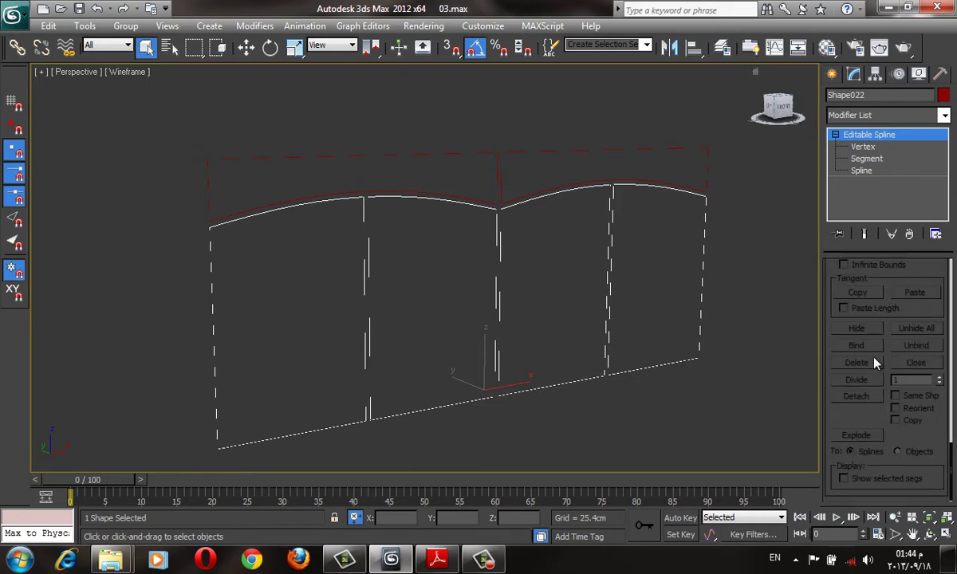
{"action": "scroll", "coordinate": [887, 318], "scroll_direction": "up", "scroll_amount": 3}
{"action": "scroll", "coordinate": [886, 323], "scroll_direction": "down", "scroll_amount": 3}
{"action": "scroll", "coordinate": [886, 331], "scroll_direction": "up", "scroll_amount": 5}
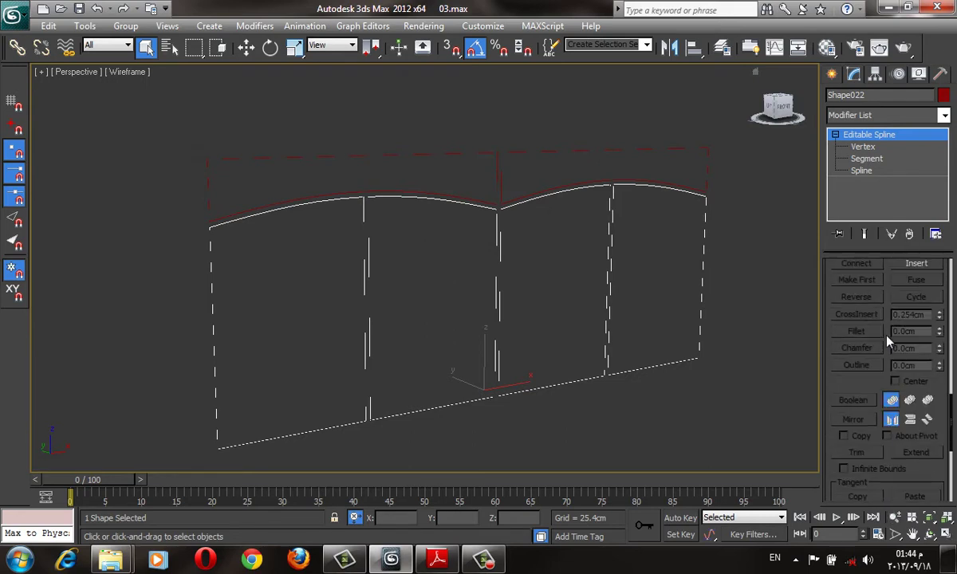
{"action": "scroll", "coordinate": [888, 335], "scroll_direction": "up", "scroll_amount": 5}
{"action": "scroll", "coordinate": [885, 336], "scroll_direction": "up", "scroll_amount": 3}
{"action": "scroll", "coordinate": [877, 391], "scroll_direction": "down", "scroll_amount": 2}
{"action": "left_click", "coordinate": [869, 449]}
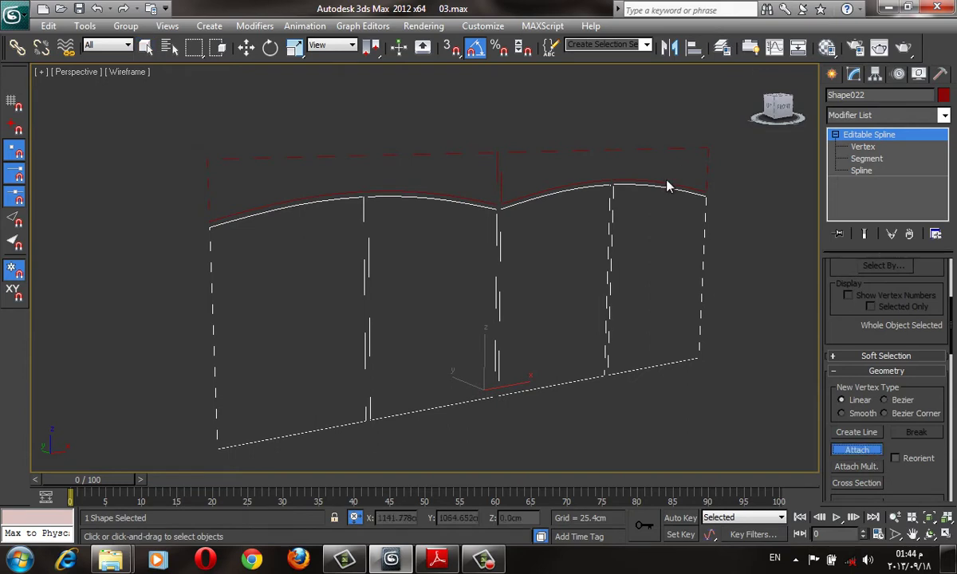
{"action": "left_click", "coordinate": [668, 182]}
Select all six door splines at Spline level and rotate them -90° on X to lie flat
{"action": "scroll", "coordinate": [668, 182], "scroll_direction": "down", "scroll_amount": 2}
{"action": "key", "text": "3"}
{"action": "scroll", "coordinate": [491, 292], "scroll_direction": "up", "scroll_amount": 2}
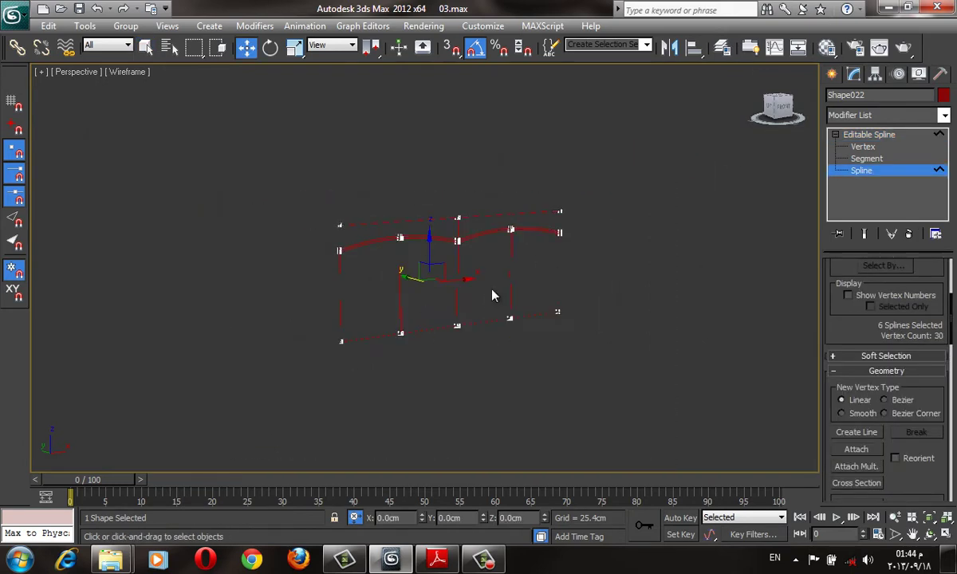
{"action": "scroll", "coordinate": [491, 292], "scroll_direction": "up", "scroll_amount": 3}
{"action": "key", "text": "w"}
{"action": "scroll", "coordinate": [510, 250], "scroll_direction": "down", "scroll_amount": 2}
{"action": "key", "text": "e"}
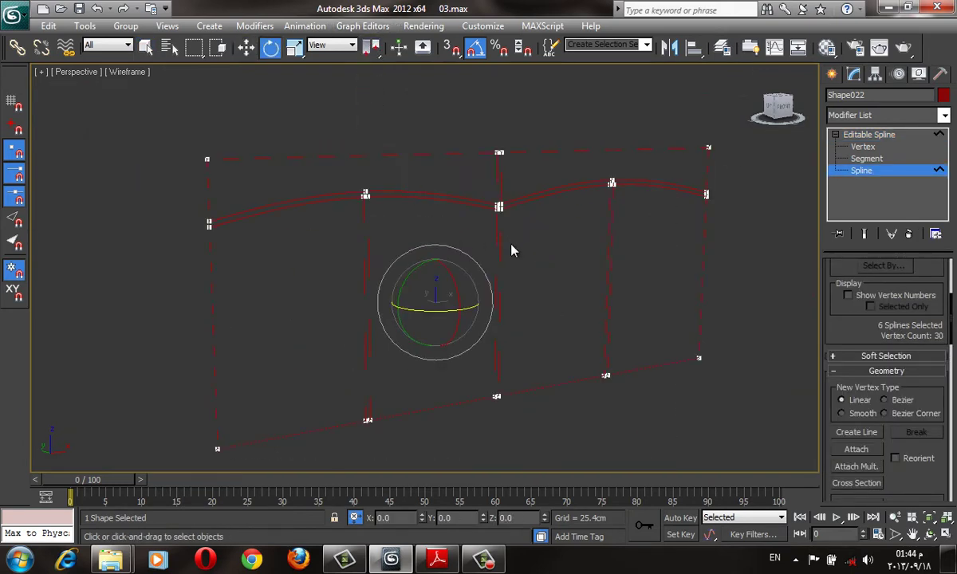
{"action": "left_click_drag", "start_coordinate": [452, 286], "coordinate": [401, 130]}
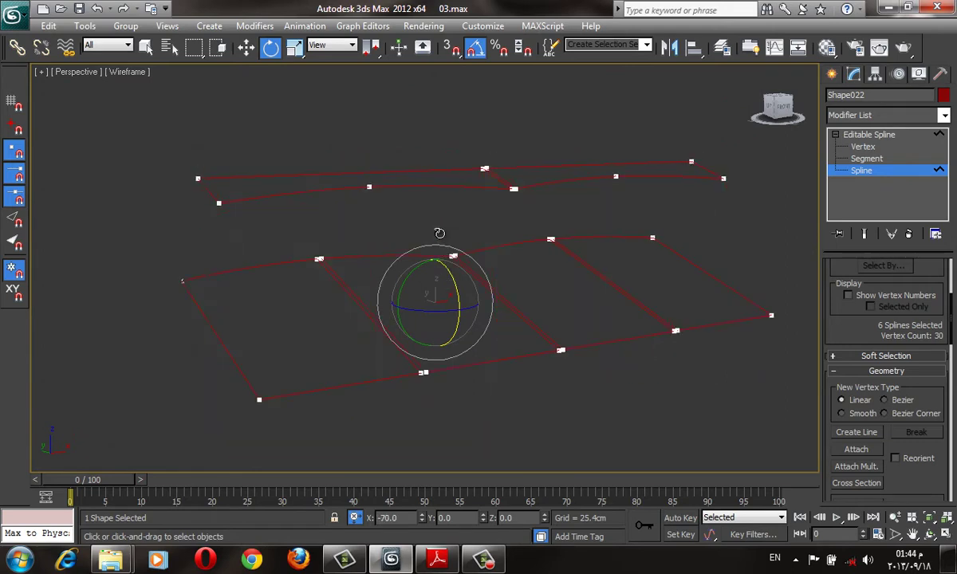
{"action": "right_click", "coordinate": [401, 130]}
{"action": "left_click_drag", "start_coordinate": [371, 48], "coordinate": [351, 72]}
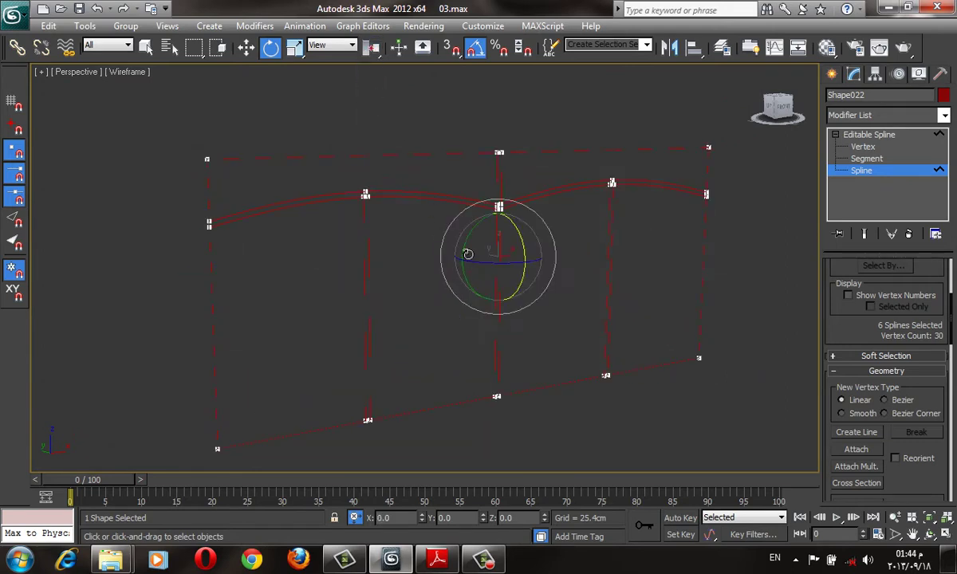
{"action": "left_click_drag", "start_coordinate": [519, 236], "coordinate": [501, 170]}
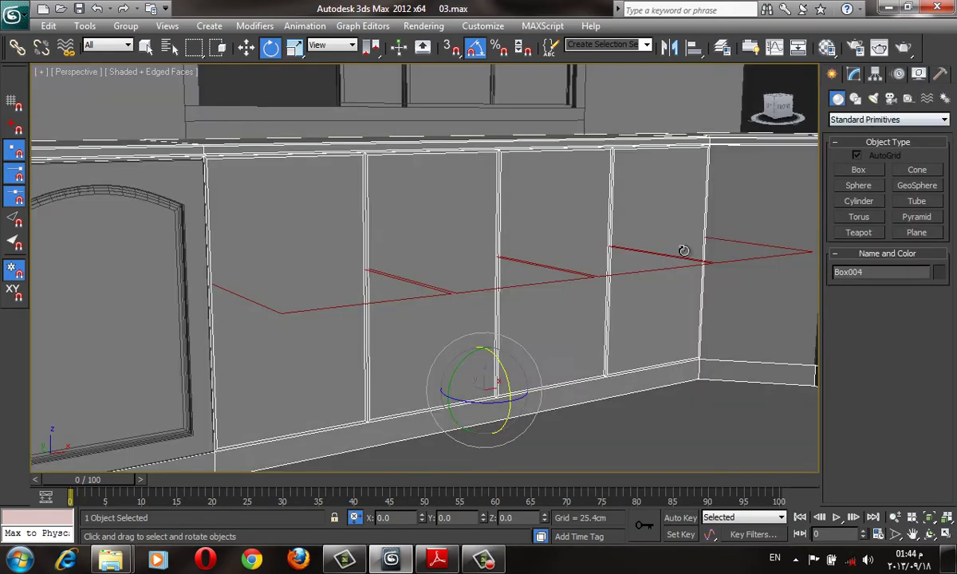
Select Shape022 and toggle Affect Pivot Only in the Hierarchy pivot settings
{"action": "left_click", "coordinate": [676, 253]}
{"action": "left_click", "coordinate": [875, 73]}
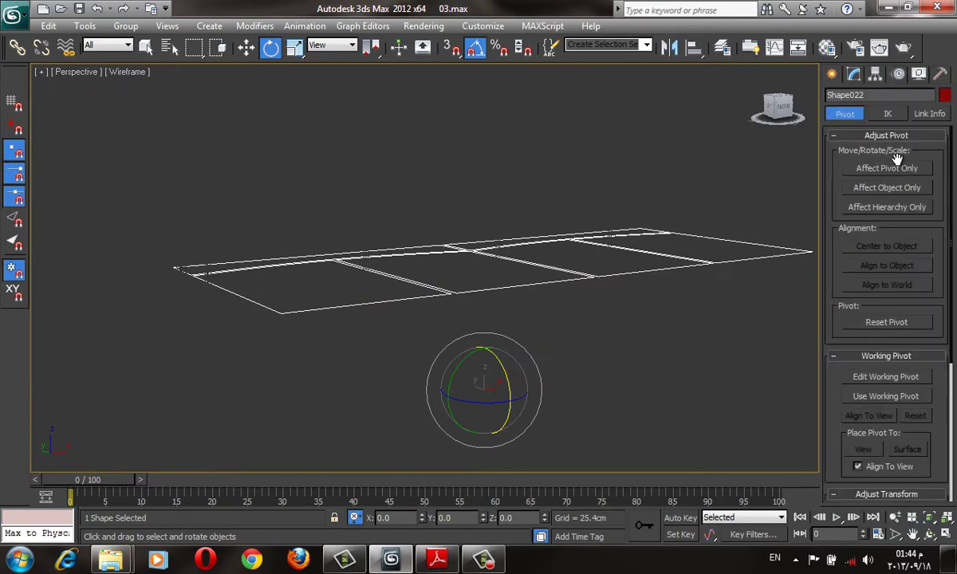
{"action": "left_click", "coordinate": [890, 175]}
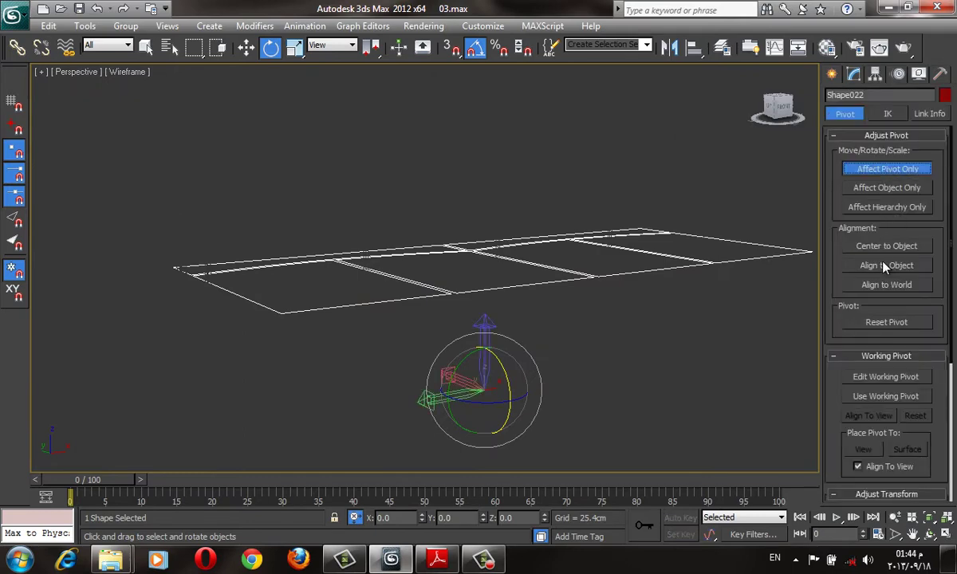
{"action": "left_click", "coordinate": [830, 76]}
Rotate Shape022 upright so it stands against the lower cabinet front
{"action": "left_click_drag", "start_coordinate": [528, 230], "coordinate": [488, 294]}
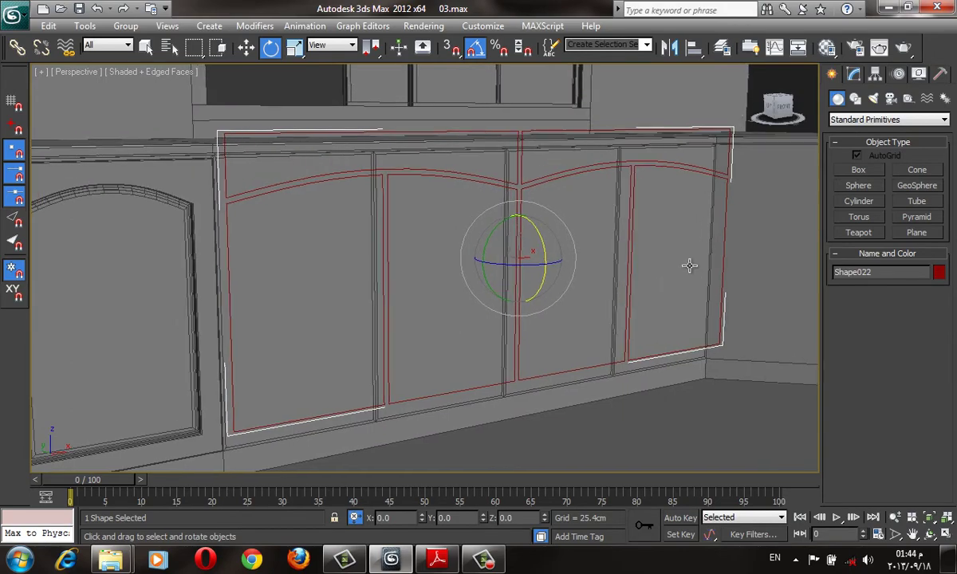
{"action": "mouse_move", "coordinate": [687, 265]}
{"action": "middle_mouse_down", "text": "alt"}
{"action": "mouse_move", "coordinate": [513, 314]}
{"action": "mouse_move", "coordinate": [454, 269]}
{"action": "middle_mouse_up", "text": "alt"}
{"action": "key", "text": "w"}
{"action": "scroll", "coordinate": [545, 222], "scroll_direction": "up", "scroll_amount": 2}
With 3D Snap on and the selection locked, snap the outline corner onto the door-frame corner
{"action": "scroll", "coordinate": [381, 374], "scroll_direction": "up", "scroll_amount": 3}
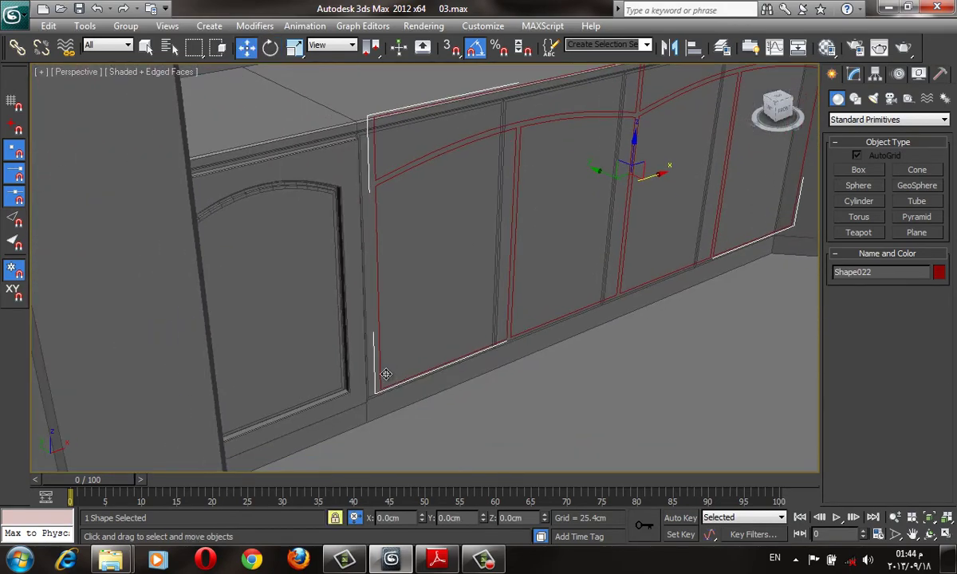
{"action": "scroll", "coordinate": [468, 284], "scroll_direction": "up", "scroll_amount": 4}
{"action": "key", "text": "s"}
{"action": "key", "text": "space"}
{"action": "left_click_drag", "start_coordinate": [450, 360], "coordinate": [437, 369]}
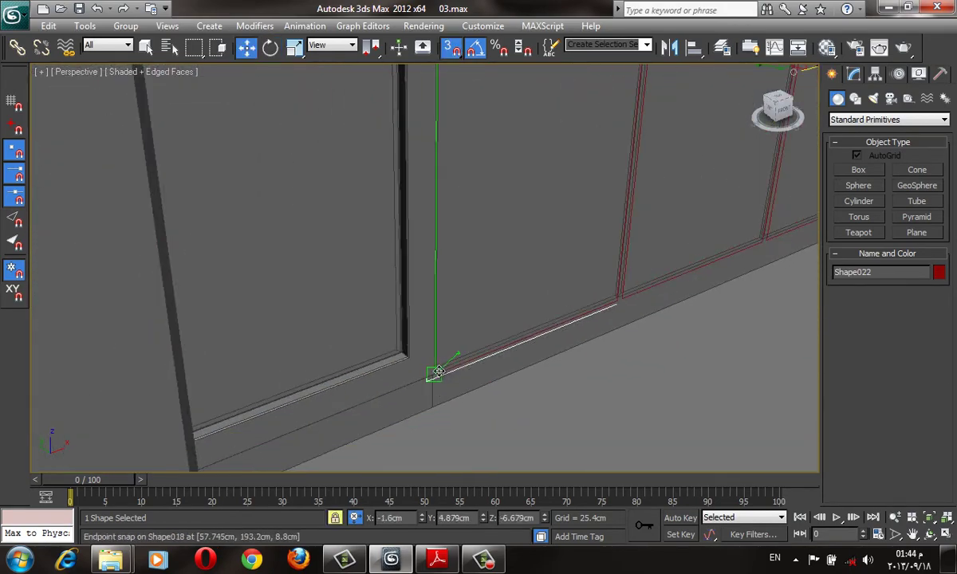
{"action": "scroll", "coordinate": [437, 368], "scroll_direction": "down", "scroll_amount": 4}
{"action": "middle_click_drag", "start_coordinate": [359, 338], "coordinate": [572, 231], "text": "alt"}
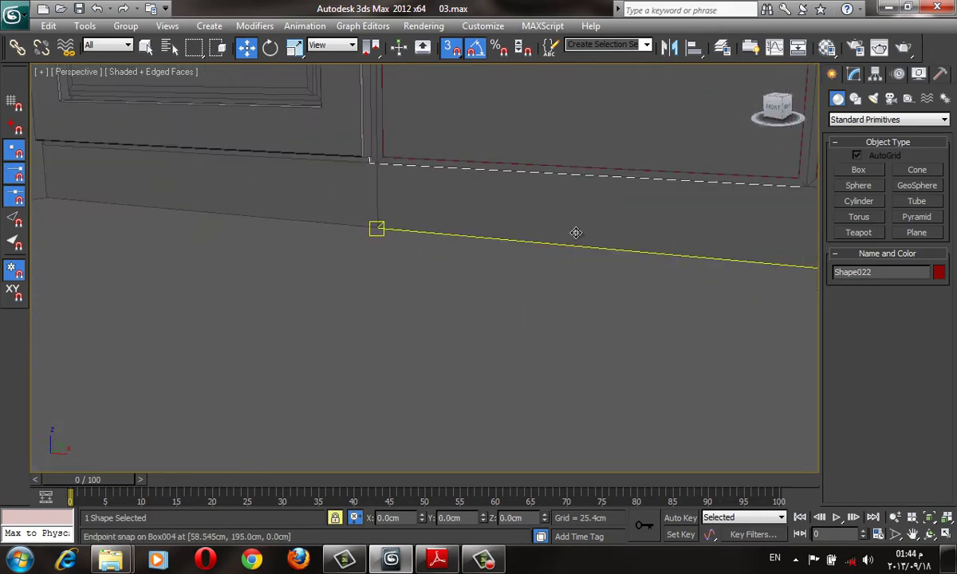
{"action": "scroll", "coordinate": [572, 231], "scroll_direction": "up", "scroll_amount": 3}
{"action": "scroll", "coordinate": [461, 301], "scroll_direction": "up", "scroll_amount": 2}
{"action": "key", "text": "F3"}
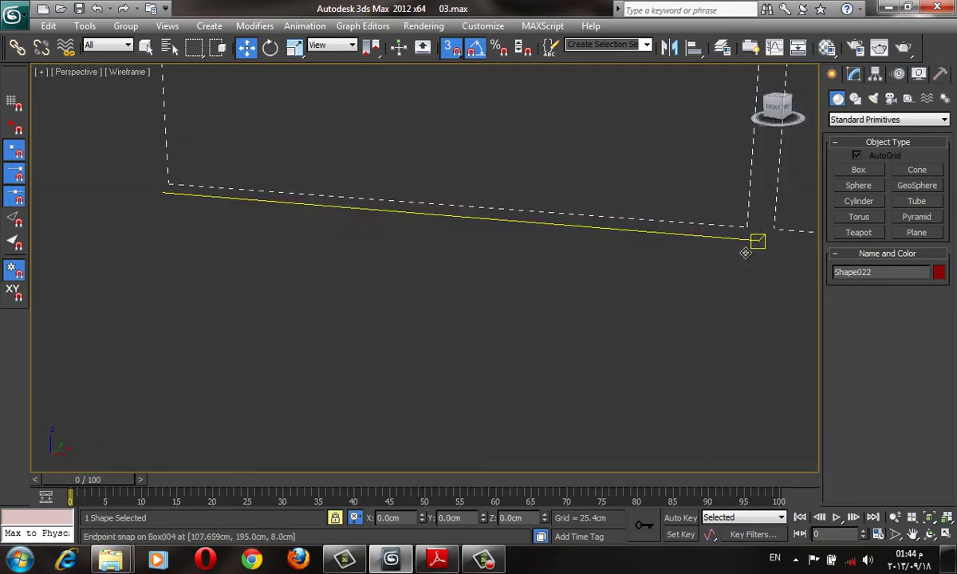
{"action": "key", "text": "F3"}
{"action": "middle_click_drag", "start_coordinate": [764, 229], "coordinate": [637, 230], "text": "alt"}
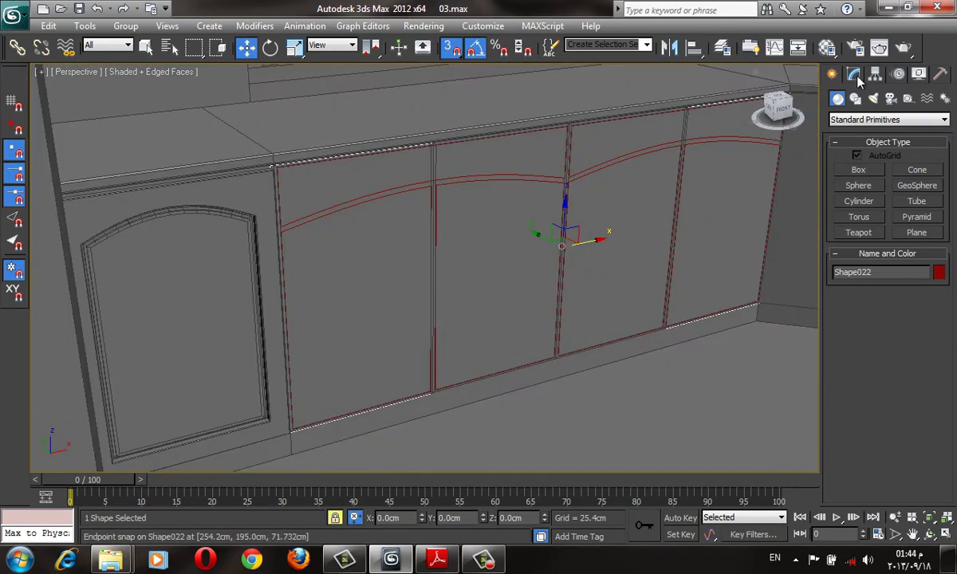
Apply an Extrude modifier with Amount 2 cm to the door outlines
{"action": "left_click", "coordinate": [855, 75]}
{"action": "left_click", "coordinate": [885, 114]}
{"action": "key", "text": "e"}
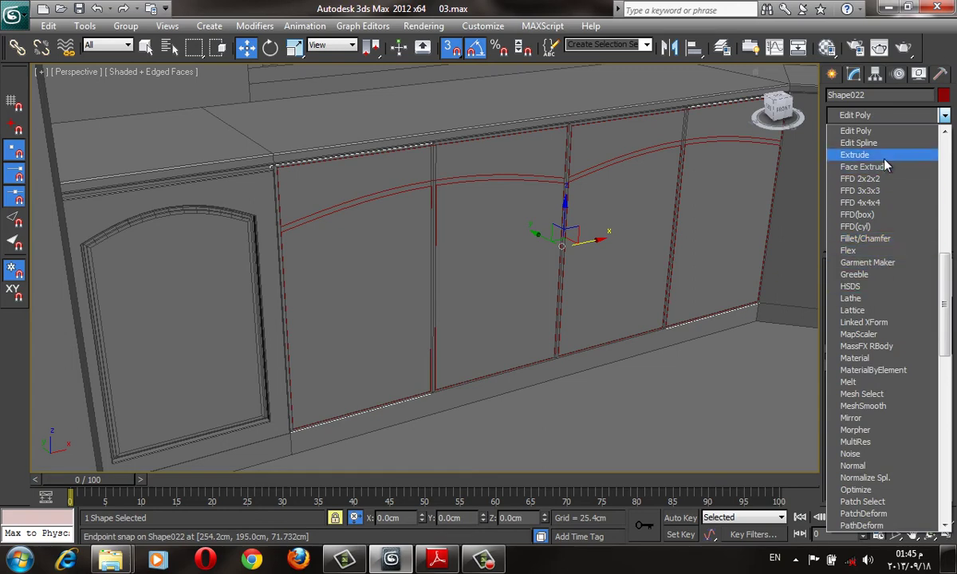
{"action": "left_click", "coordinate": [857, 154]}
{"action": "key", "text": "F3"}
{"action": "key", "text": "F3"}
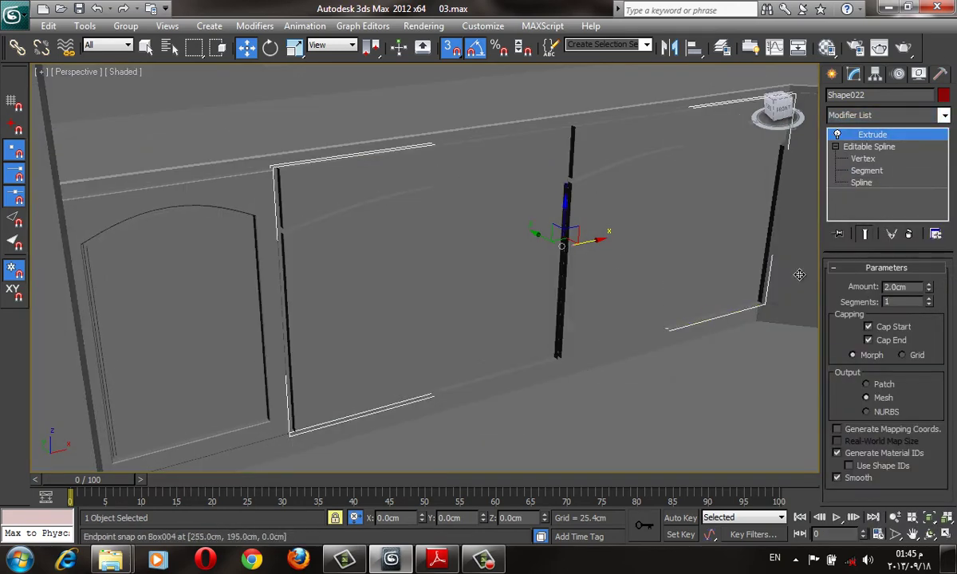
Remove the extrusion, select several door splines, test an inset outline, then undo it
{"action": "left_click", "coordinate": [908, 234]}
{"action": "left_click", "coordinate": [903, 175]}
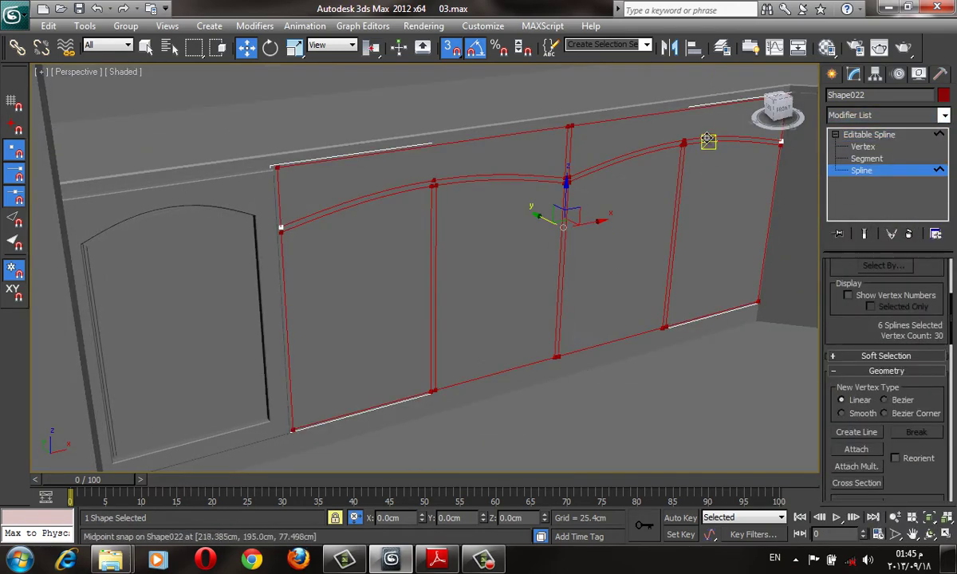
{"action": "left_click_drag", "start_coordinate": [688, 209], "coordinate": [636, 242]}
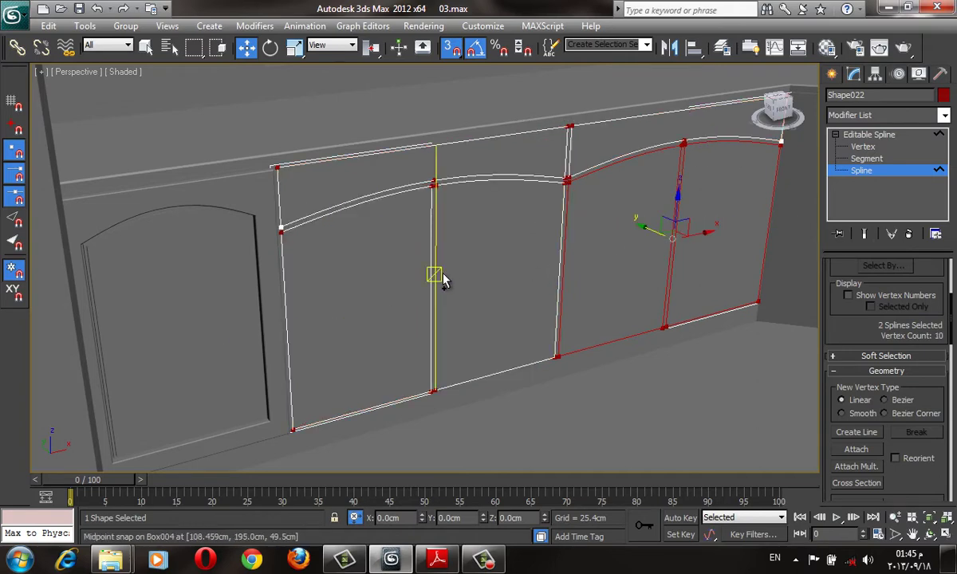
{"action": "left_click", "coordinate": [433, 273], "text": "ctrl"}
{"action": "scroll", "coordinate": [922, 473], "scroll_direction": "down", "scroll_amount": 5}
{"action": "scroll", "coordinate": [899, 337], "scroll_direction": "down", "scroll_amount": 5}
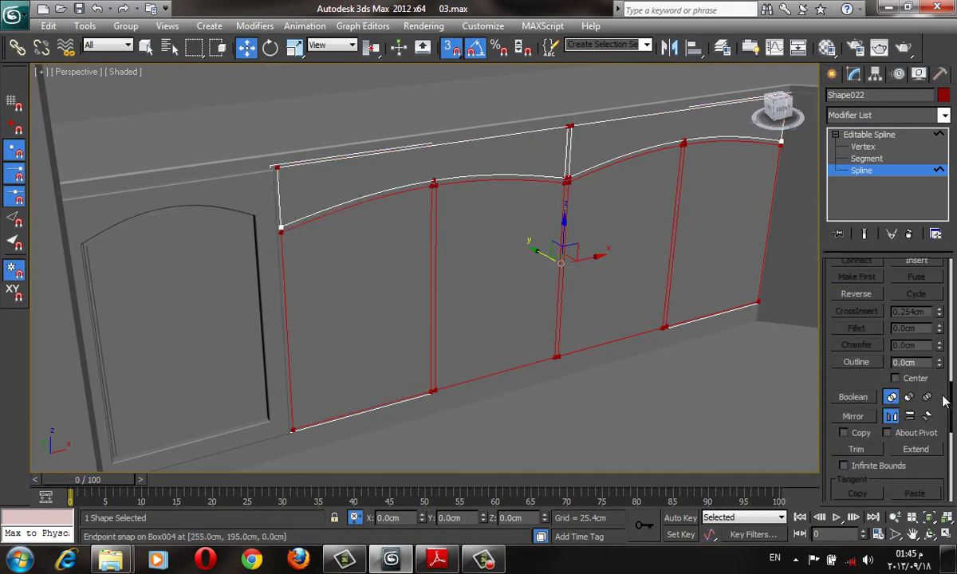
{"action": "left_click", "coordinate": [855, 362]}
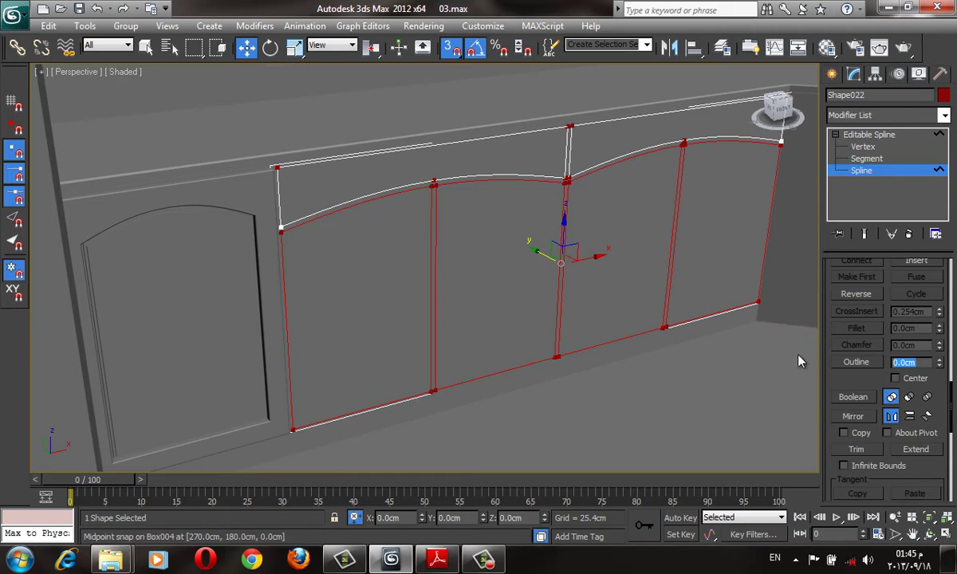
{"action": "left_click_drag", "start_coordinate": [748, 332], "coordinate": [642, 313]}
{"action": "key", "text": "ctrl+z"}
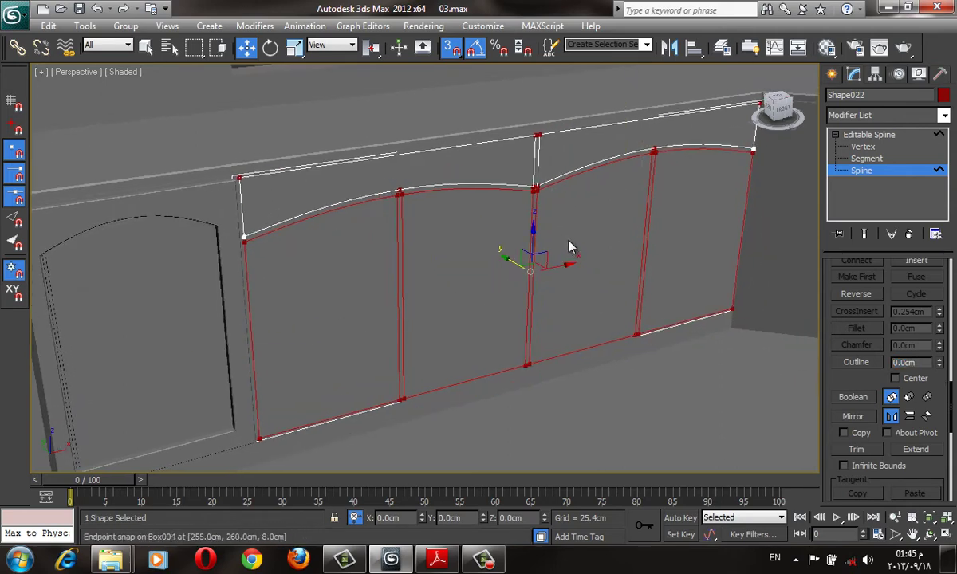
Select both outer door frames and offset inset outlines about 7 cm inside the panels
{"action": "scroll", "coordinate": [568, 249], "scroll_direction": "up", "scroll_amount": 3}
{"action": "scroll", "coordinate": [694, 109], "scroll_direction": "up", "scroll_amount": 1}
{"action": "left_click", "coordinate": [692, 106]}
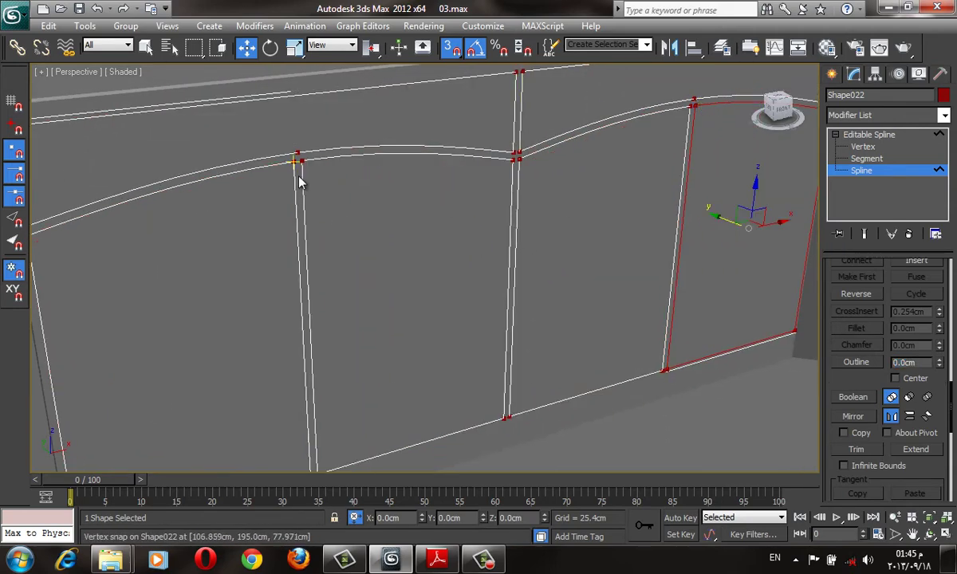
{"action": "left_click", "coordinate": [296, 164], "text": "ctrl"}
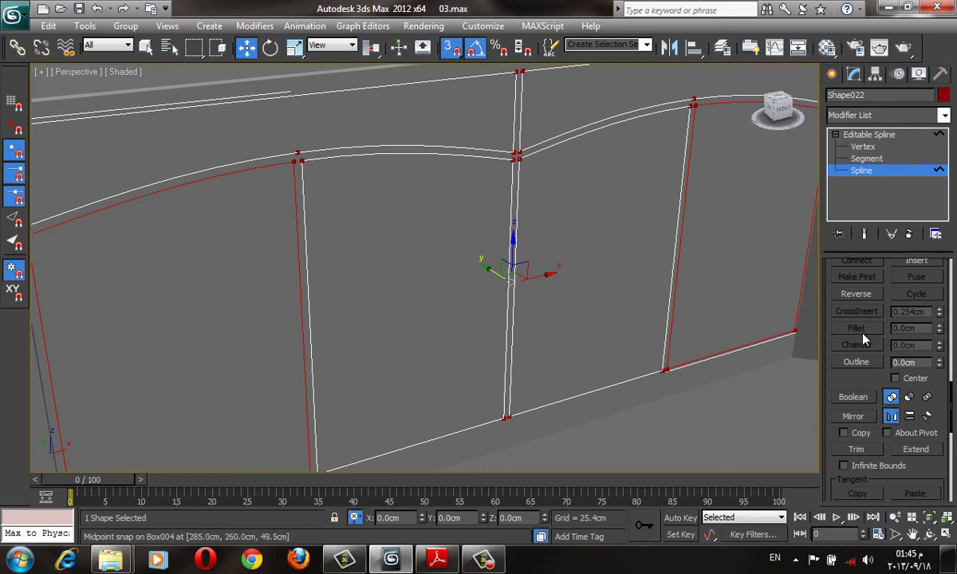
{"action": "left_click", "coordinate": [854, 362]}
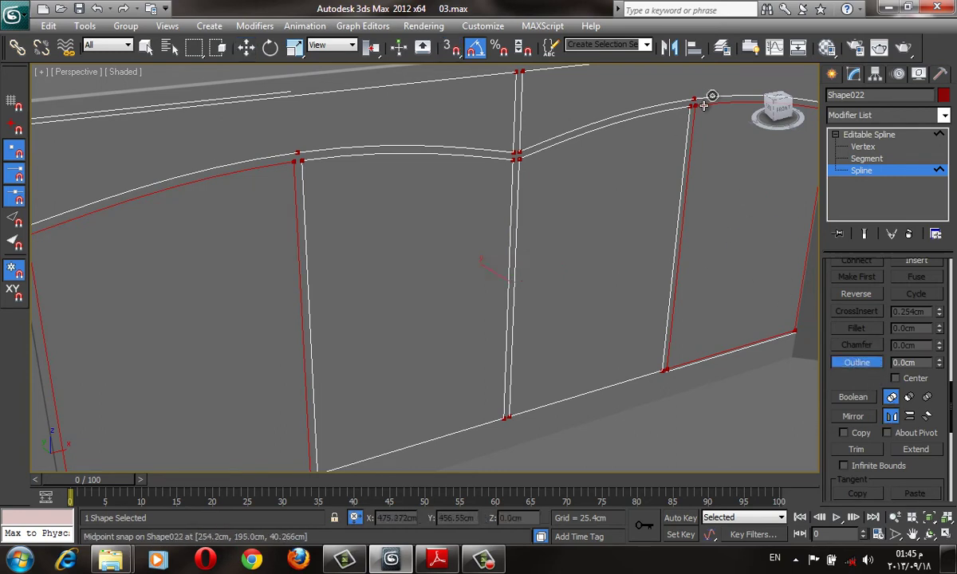
{"action": "left_click_drag", "start_coordinate": [703, 106], "coordinate": [712, 115]}
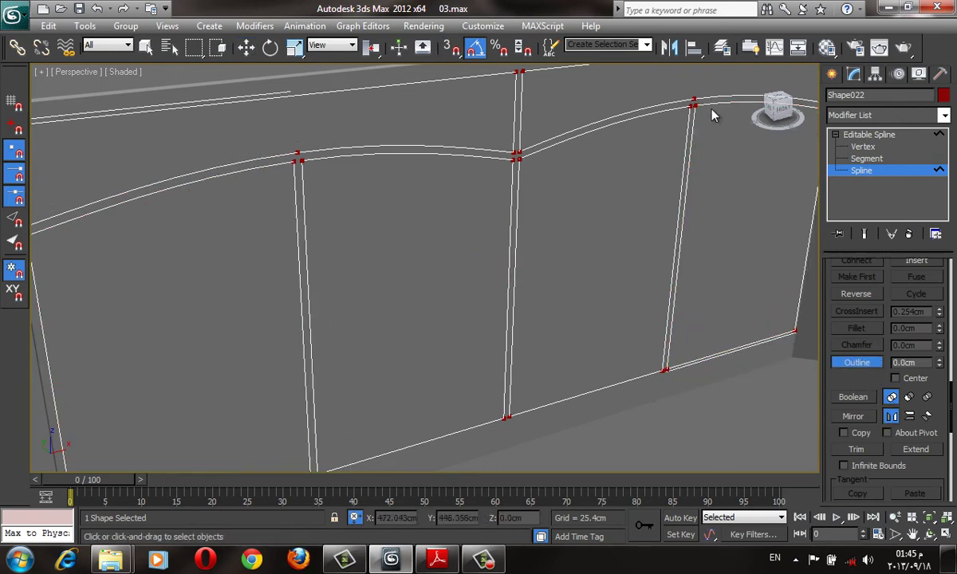
{"action": "middle_click_drag", "start_coordinate": [712, 115], "coordinate": [470, 149], "text": "alt"}
{"action": "left_click_drag", "start_coordinate": [478, 132], "coordinate": [515, 137]}
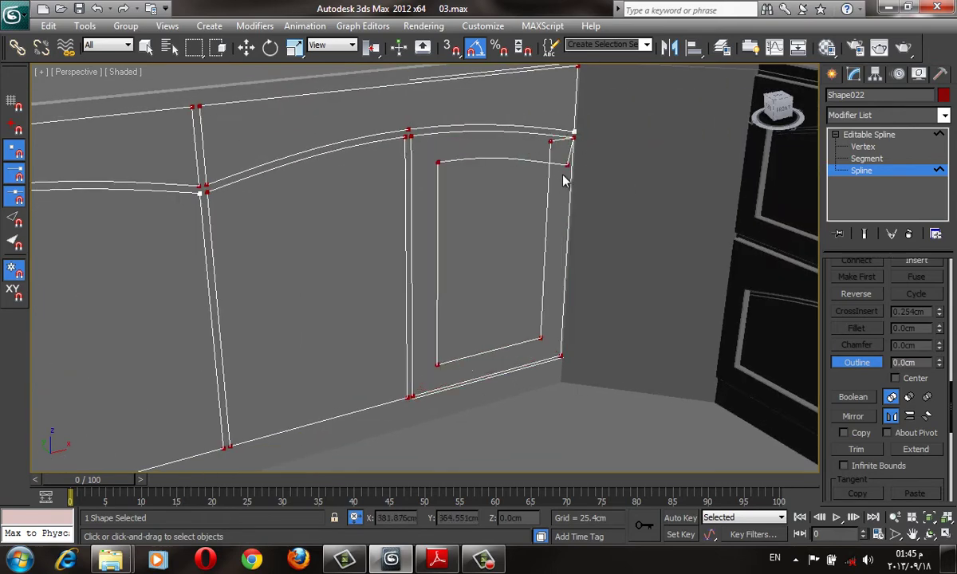
{"action": "middle_click_drag", "start_coordinate": [563, 180], "coordinate": [597, 133], "text": "alt"}
{"action": "mouse_move", "coordinate": [293, 112]}
{"action": "left_mouse_down"}
{"action": "mouse_move", "coordinate": [336, 107]}
{"action": "mouse_move", "coordinate": [341, 117]}
{"action": "left_mouse_up"}
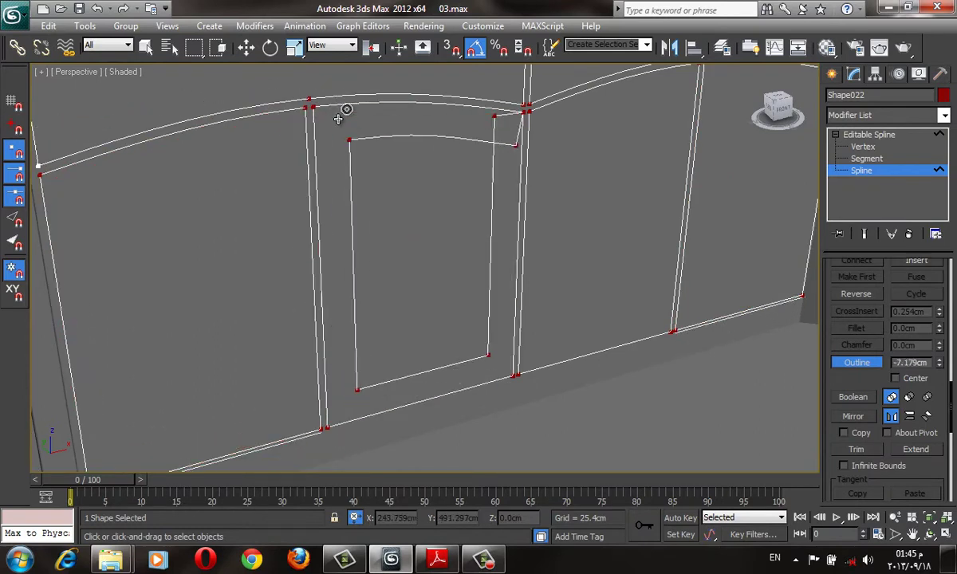
Isolate Shape022 with Alt+Q in Front view and switch to vertex editing
{"action": "left_click", "coordinate": [830, 75]}
{"action": "key", "text": "alt+q"}
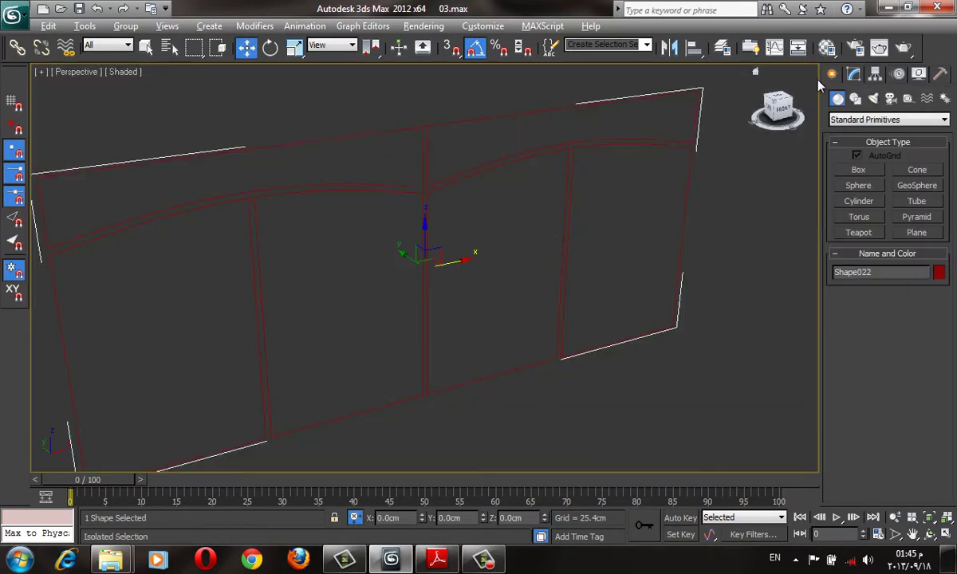
{"action": "key", "text": "f"}
{"action": "scroll", "coordinate": [686, 210], "scroll_direction": "up", "scroll_amount": 3}
{"action": "key", "text": "1"}
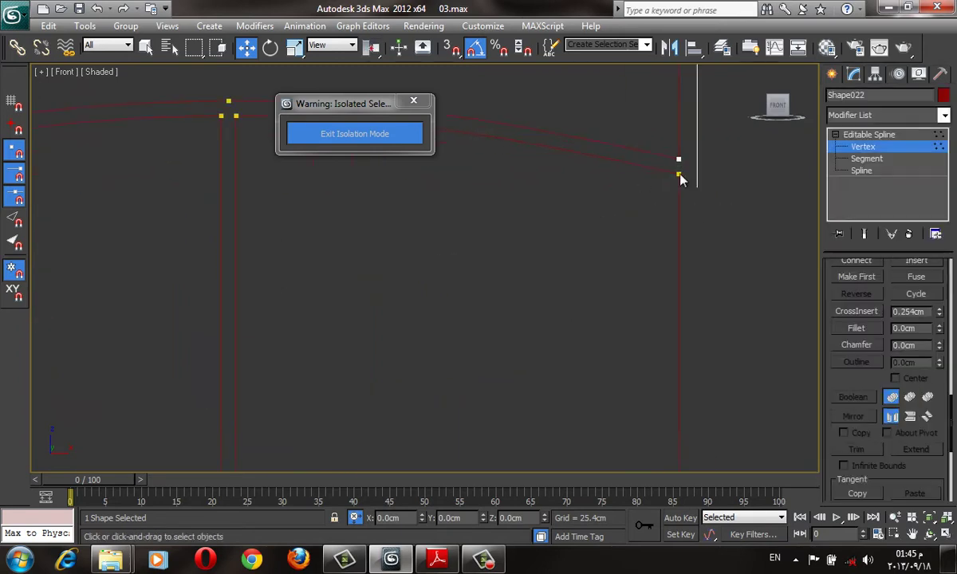
{"action": "scroll", "coordinate": [869, 447], "scroll_direction": "up", "scroll_amount": 3}
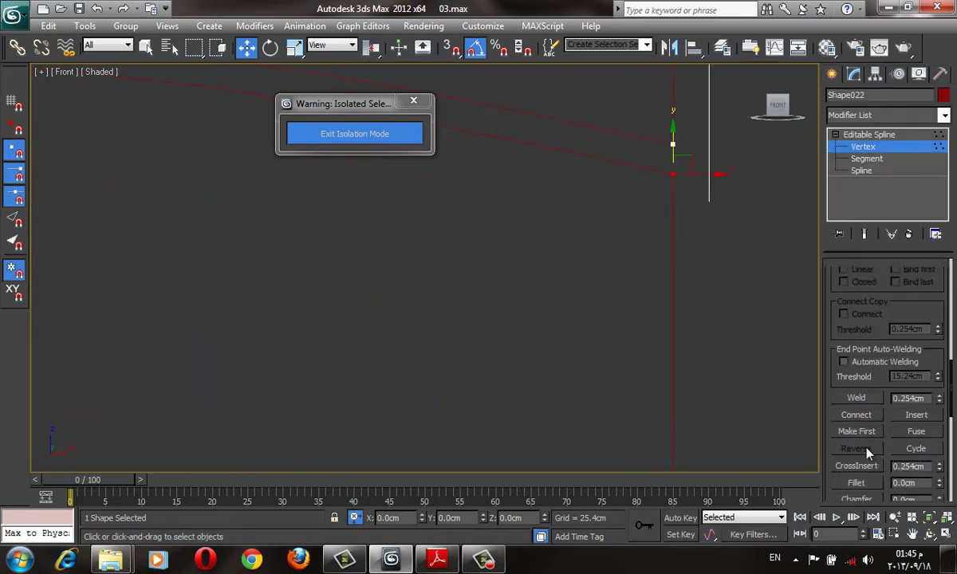
{"action": "scroll", "coordinate": [869, 436], "scroll_direction": "up", "scroll_amount": 3}
{"action": "scroll", "coordinate": [874, 348], "scroll_direction": "up", "scroll_amount": 2}
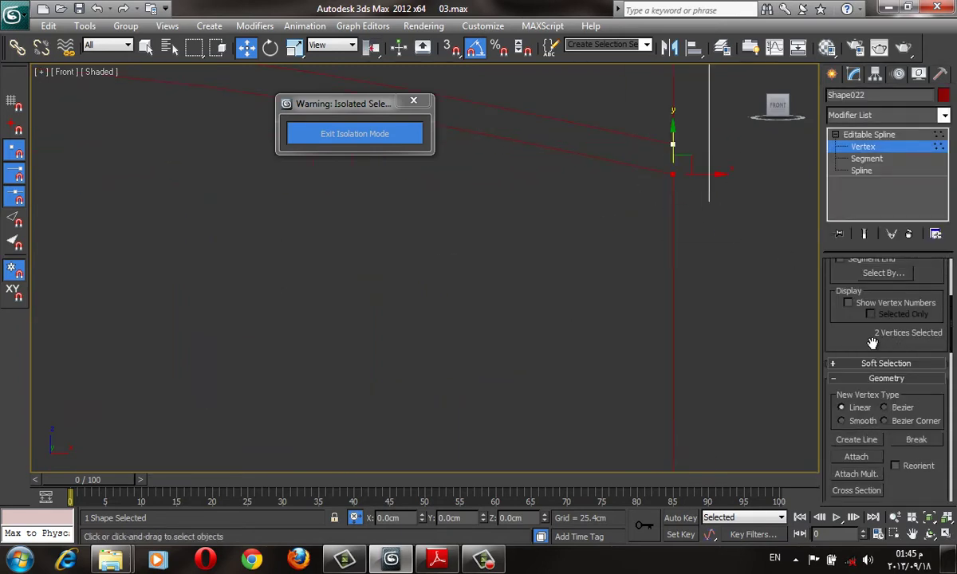
{"action": "scroll", "coordinate": [885, 447], "scroll_direction": "down", "scroll_amount": 5}
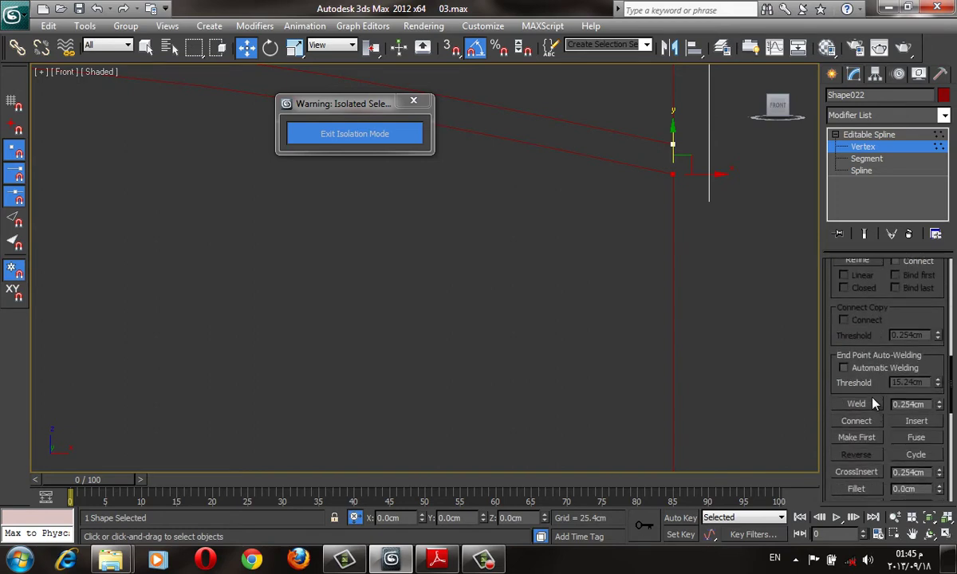
Weld the two sets of overlapping vertices at 0.254 cm, then clear the selection
{"action": "left_click", "coordinate": [857, 404]}
{"action": "scroll", "coordinate": [617, 344], "scroll_direction": "down", "scroll_amount": 5}
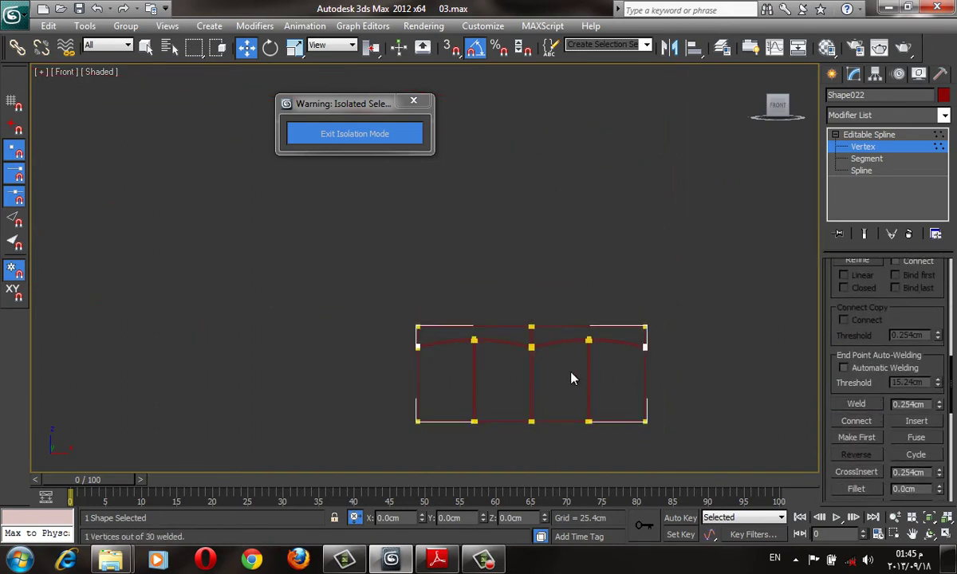
{"action": "scroll", "coordinate": [573, 375], "scroll_direction": "up", "scroll_amount": 2}
{"action": "scroll", "coordinate": [918, 307], "scroll_direction": "up", "scroll_amount": 2}
{"action": "scroll", "coordinate": [925, 343], "scroll_direction": "up", "scroll_amount": 3}
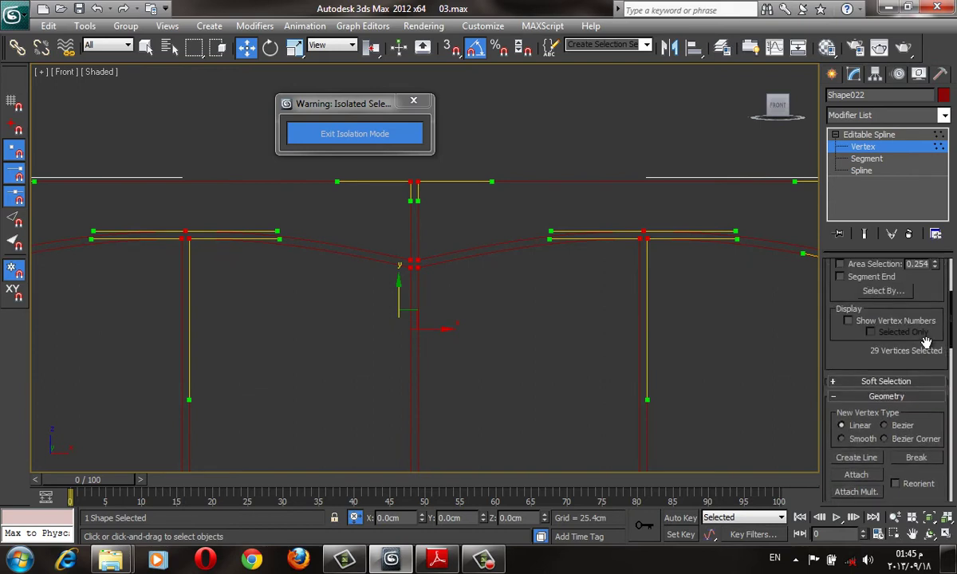
{"action": "scroll", "coordinate": [853, 358], "scroll_direction": "down", "scroll_amount": 3}
{"action": "scroll", "coordinate": [872, 342], "scroll_direction": "down", "scroll_amount": 3}
{"action": "left_click", "coordinate": [857, 479]}
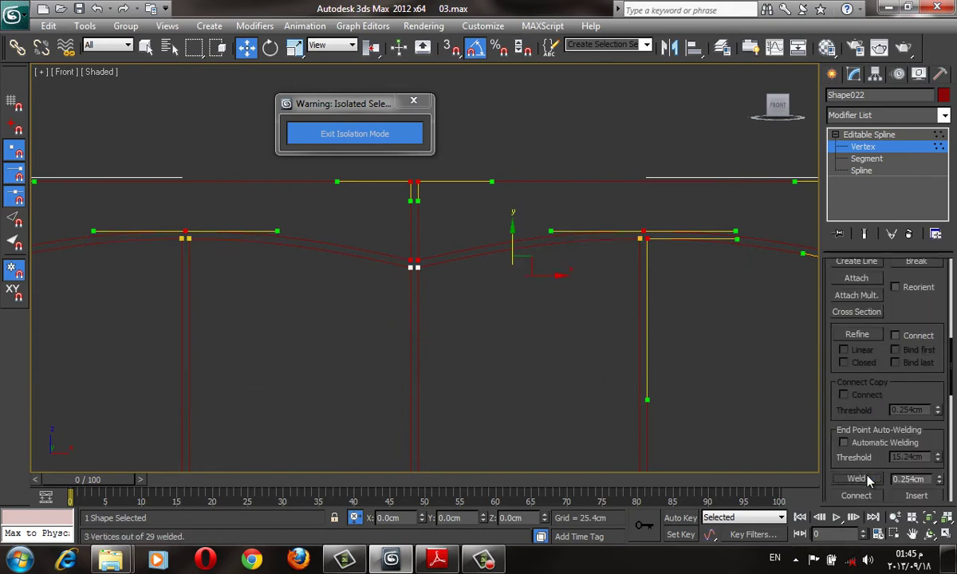
{"action": "scroll", "coordinate": [917, 343], "scroll_direction": "up", "scroll_amount": 2}
{"action": "scroll", "coordinate": [865, 367], "scroll_direction": "up", "scroll_amount": 3}
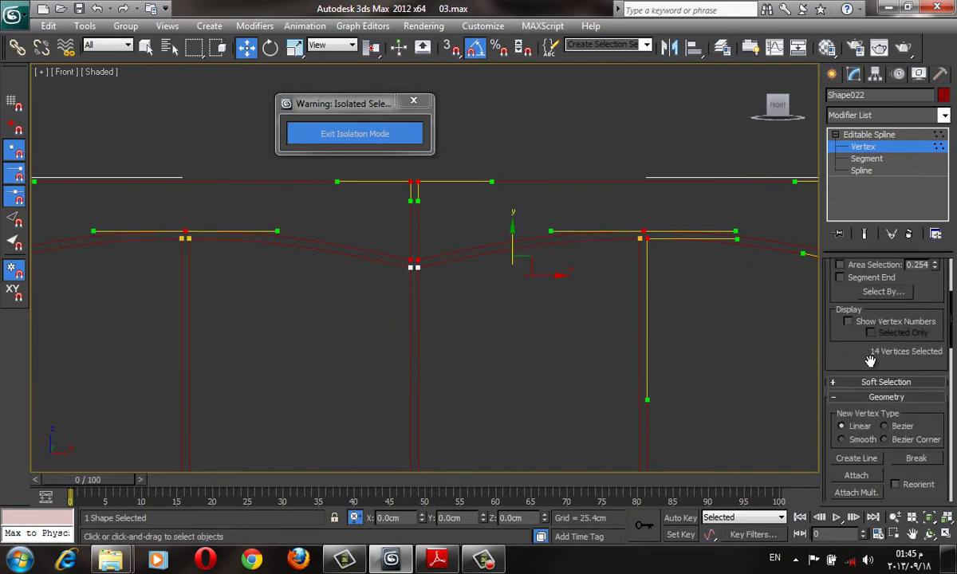
{"action": "left_click", "coordinate": [687, 323]}
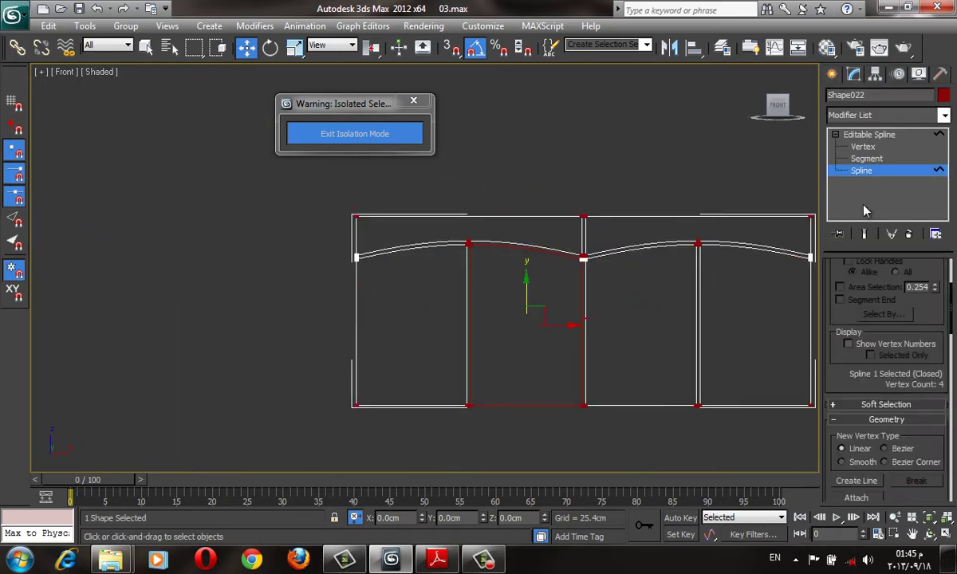
Inset outline copies in the panel splines, then in the rightmost and left panels
{"action": "key", "text": "ctrl+a"}
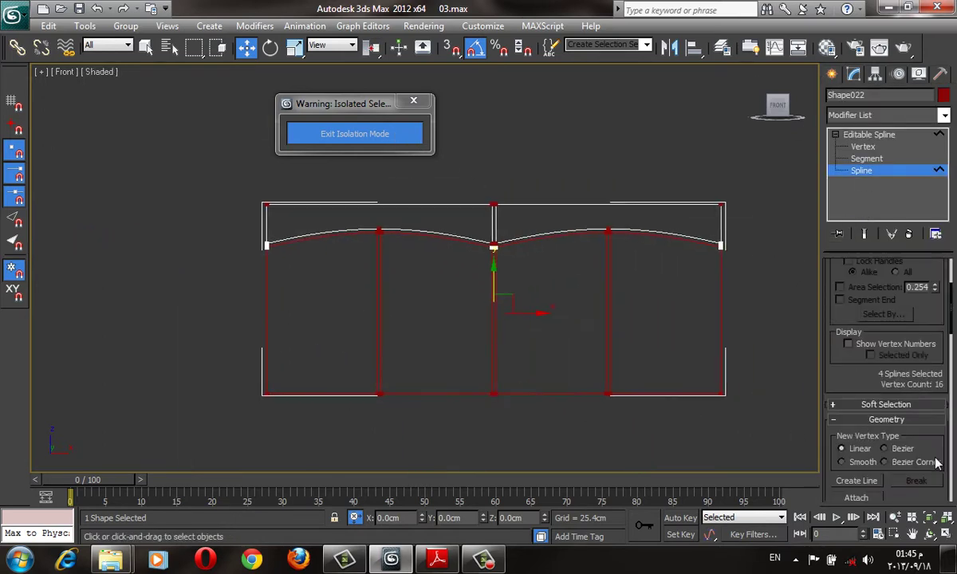
{"action": "scroll", "coordinate": [937, 464], "scroll_direction": "down", "scroll_amount": 3}
{"action": "scroll", "coordinate": [869, 437], "scroll_direction": "down", "scroll_amount": 2}
{"action": "scroll", "coordinate": [869, 430], "scroll_direction": "down", "scroll_amount": 3}
{"action": "scroll", "coordinate": [869, 413], "scroll_direction": "down", "scroll_amount": 2}
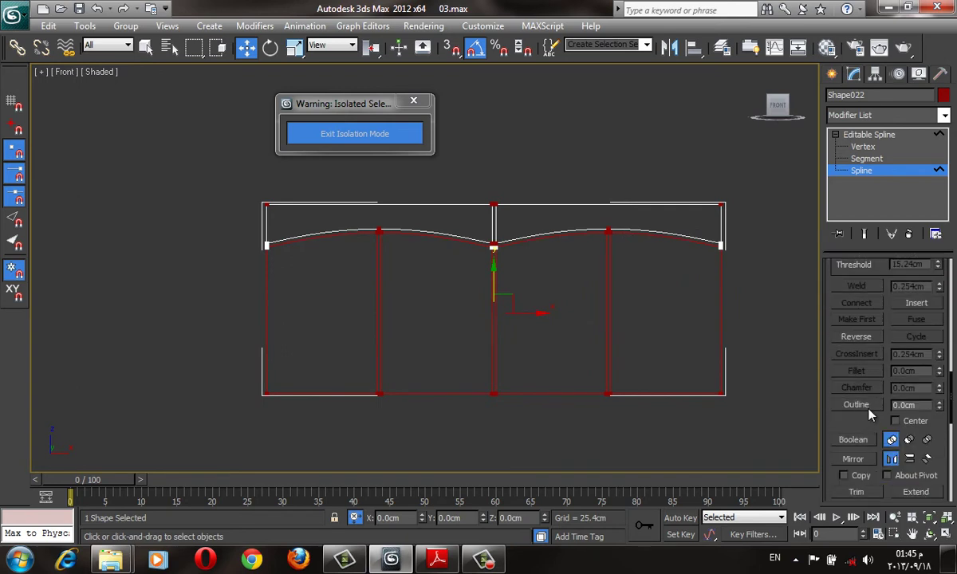
{"action": "left_click", "coordinate": [868, 408]}
{"action": "mouse_move", "coordinate": [712, 249]}
{"action": "left_mouse_down"}
{"action": "mouse_move", "coordinate": [699, 247]}
{"action": "mouse_move", "coordinate": [693, 274]}
{"action": "mouse_move", "coordinate": [692, 262]}
{"action": "left_mouse_up"}
{"action": "left_click", "coordinate": [669, 392]}
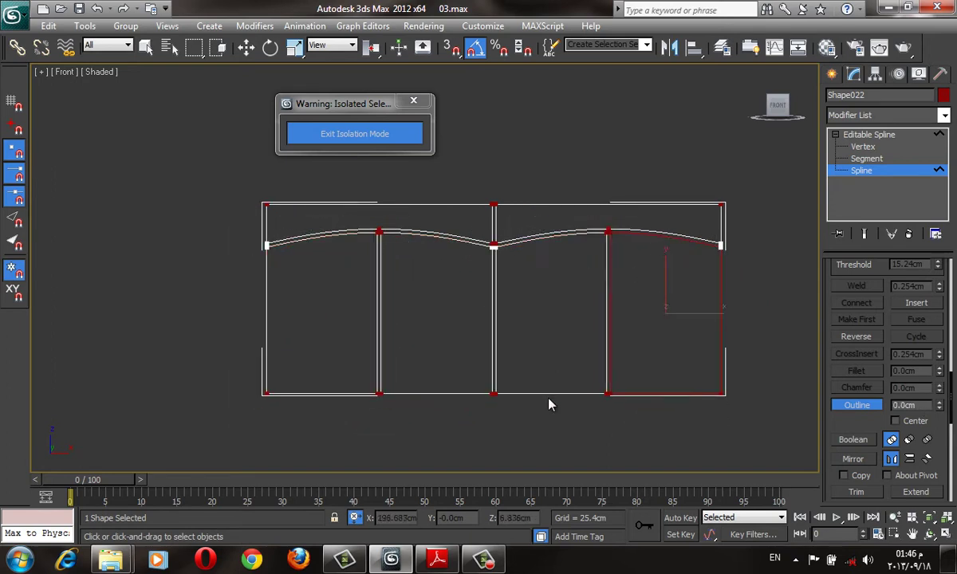
{"action": "left_click", "coordinate": [353, 394], "text": "ctrl"}
{"action": "mouse_move", "coordinate": [353, 394]}
{"action": "left_mouse_down"}
{"action": "mouse_move", "coordinate": [353, 413]}
{"action": "mouse_move", "coordinate": [363, 394]}
{"action": "left_mouse_up"}
Show vertex numbers on the splines and pan across the arch to inspect them
{"action": "scroll", "coordinate": [374, 335], "scroll_direction": "up", "scroll_amount": 3}
{"action": "scroll", "coordinate": [459, 304], "scroll_direction": "up", "scroll_amount": 4}
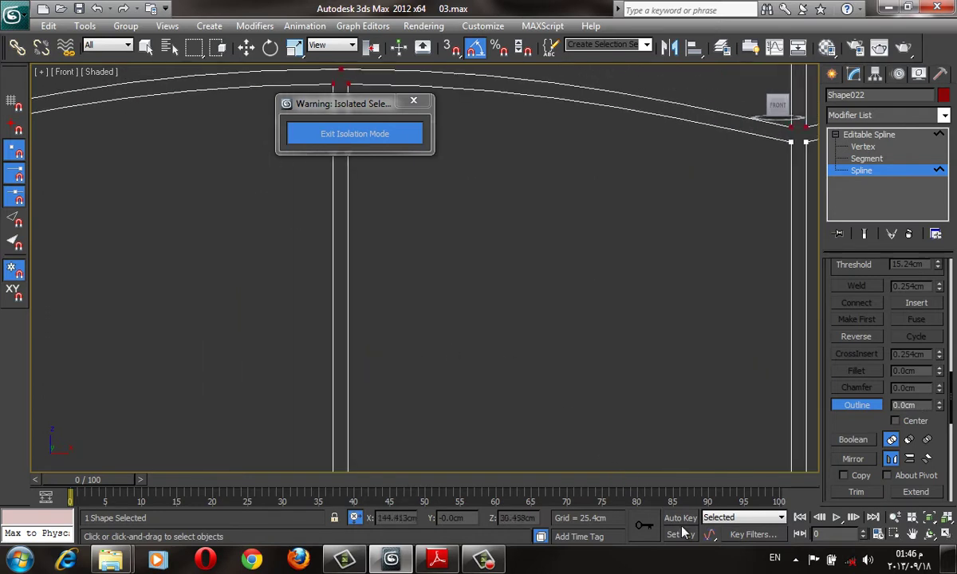
{"action": "scroll", "coordinate": [638, 430], "scroll_direction": "down", "scroll_amount": 4}
{"action": "scroll", "coordinate": [883, 319], "scroll_direction": "up", "scroll_amount": 2}
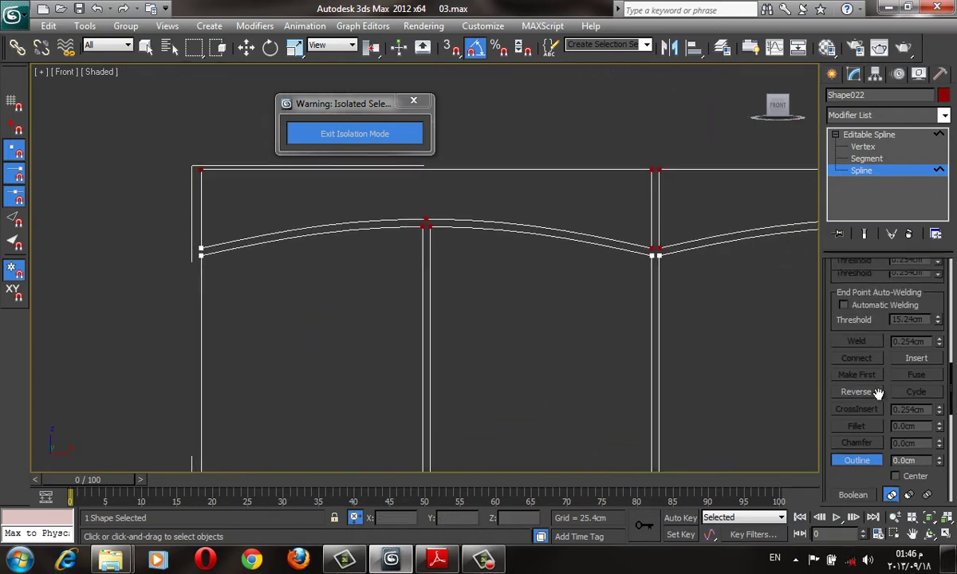
{"action": "scroll", "coordinate": [822, 374], "scroll_direction": "up", "scroll_amount": 2}
{"action": "scroll", "coordinate": [822, 374], "scroll_direction": "up", "scroll_amount": 2}
{"action": "scroll", "coordinate": [896, 363], "scroll_direction": "up", "scroll_amount": 2}
{"action": "left_click", "coordinate": [847, 326]}
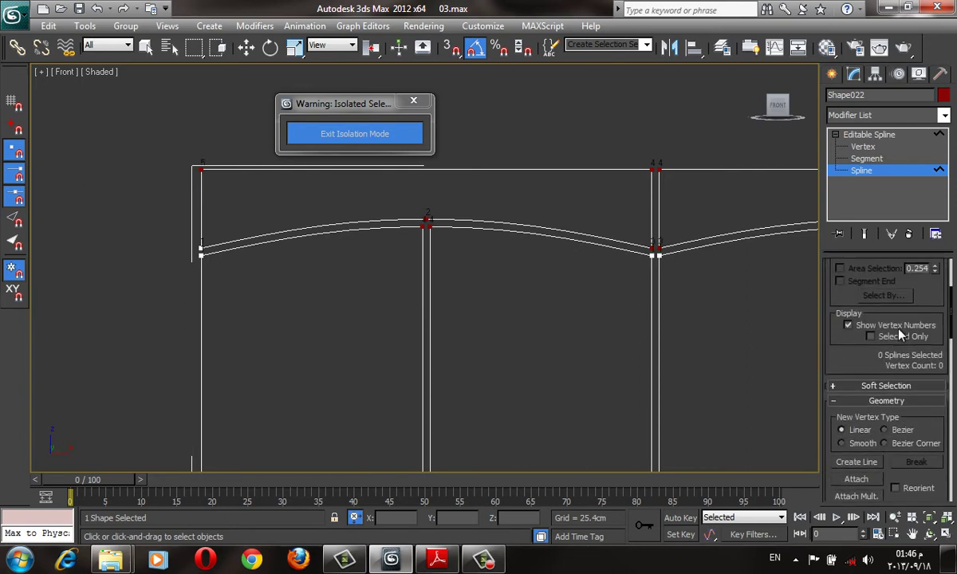
{"action": "scroll", "coordinate": [468, 262], "scroll_direction": "up", "scroll_amount": 1}
{"action": "scroll", "coordinate": [215, 363], "scroll_direction": "up", "scroll_amount": 2}
{"action": "scroll", "coordinate": [271, 445], "scroll_direction": "up", "scroll_amount": 3}
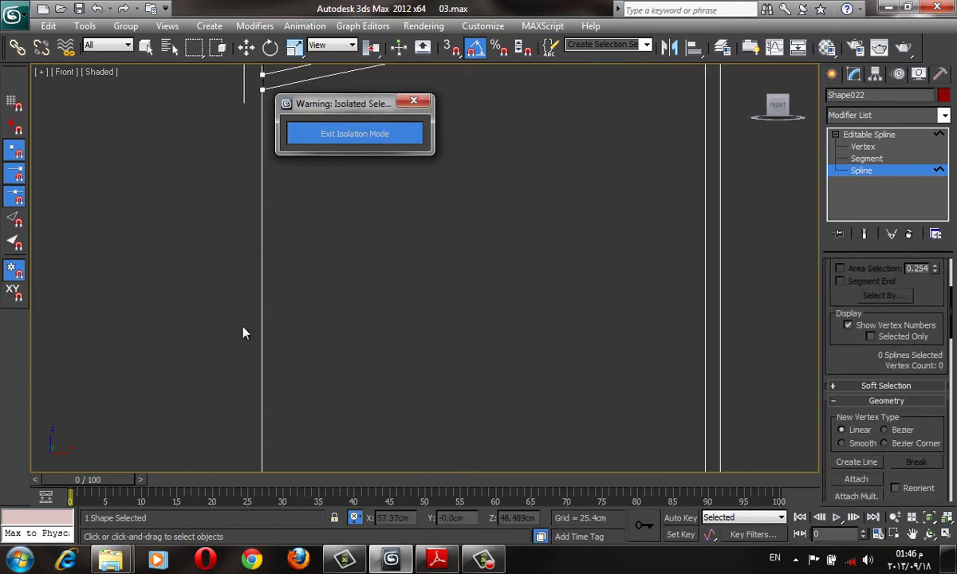
{"action": "middle_click_drag", "start_coordinate": [242, 331], "coordinate": [194, 362]}
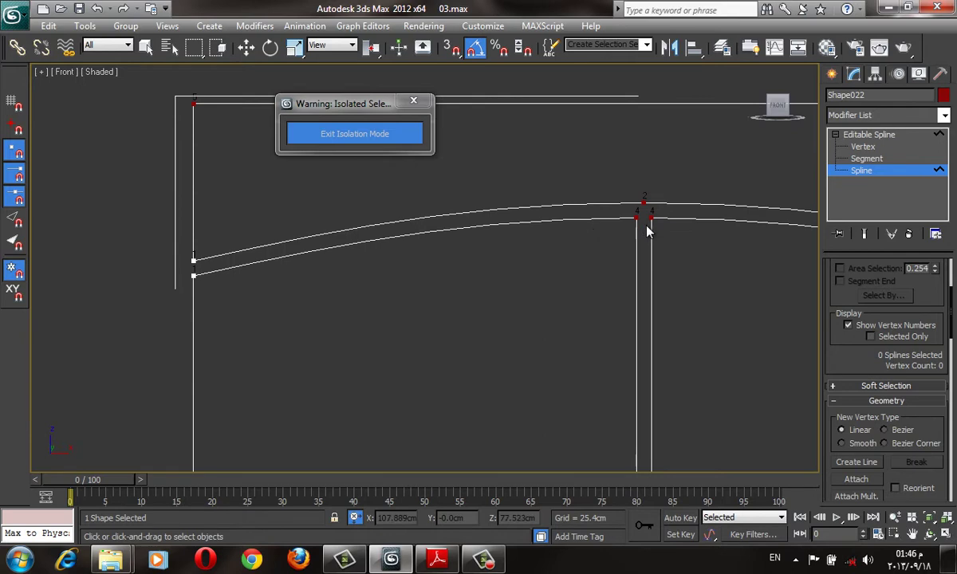
{"action": "scroll", "coordinate": [648, 231], "scroll_direction": "down", "scroll_amount": 3}
{"action": "mouse_move", "coordinate": [485, 209]}
{"action": "middle_mouse_down"}
{"action": "mouse_move", "coordinate": [570, 273]}
{"action": "mouse_move", "coordinate": [720, 289]}
{"action": "middle_mouse_up"}
{"action": "middle_click_drag", "start_coordinate": [748, 332], "coordinate": [663, 361]}
{"action": "scroll", "coordinate": [663, 362], "scroll_direction": "down", "scroll_amount": 2}
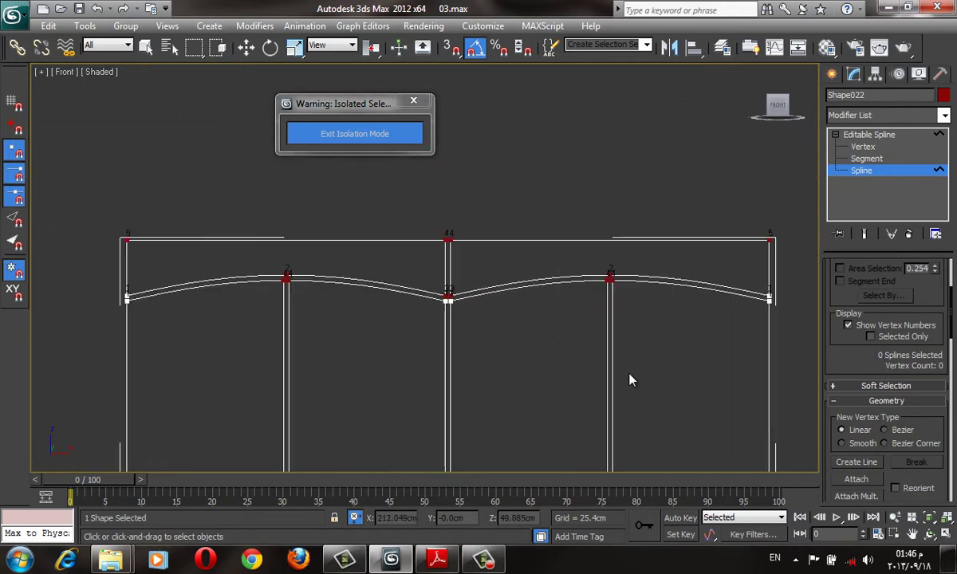
{"action": "scroll", "coordinate": [630, 380], "scroll_direction": "down", "scroll_amount": 2}
At Spline level, outline the rightmost and middle-left door panels inward with an edited offset
{"action": "key", "text": "ctrl+b"}
{"action": "key", "text": "w"}
{"action": "key", "text": "3"}
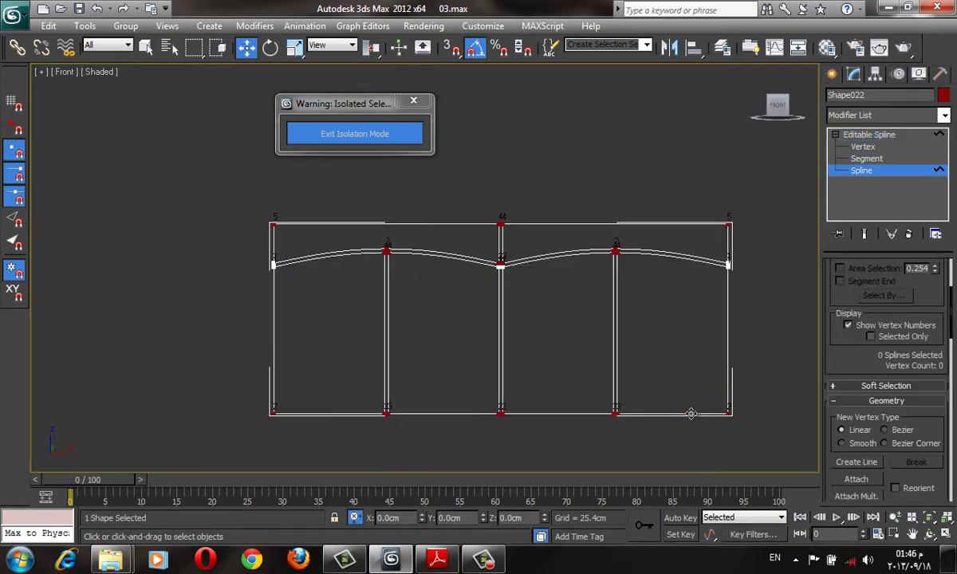
{"action": "left_click", "coordinate": [691, 415]}
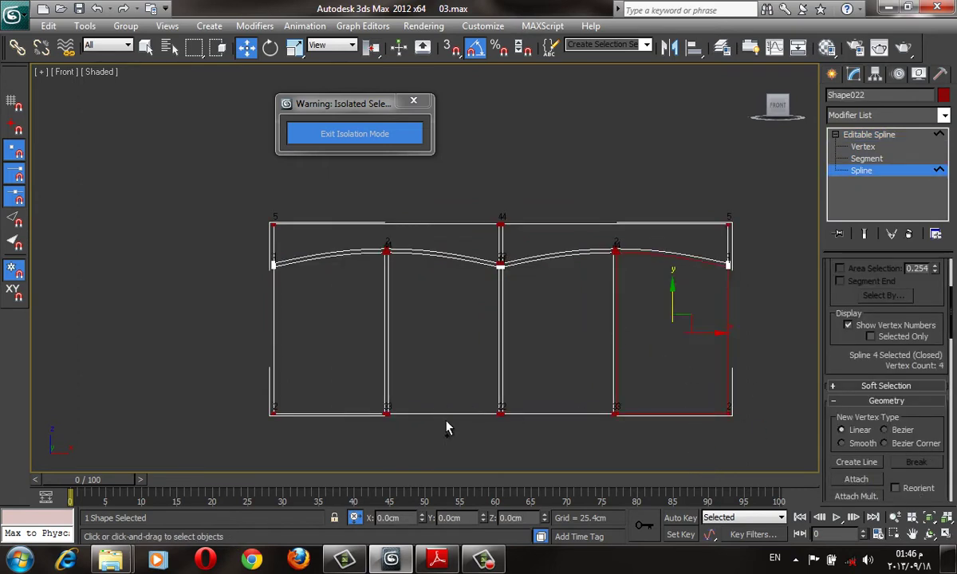
{"action": "left_click", "coordinate": [416, 412], "text": "ctrl"}
{"action": "scroll", "coordinate": [941, 476], "scroll_direction": "down", "scroll_amount": 10}
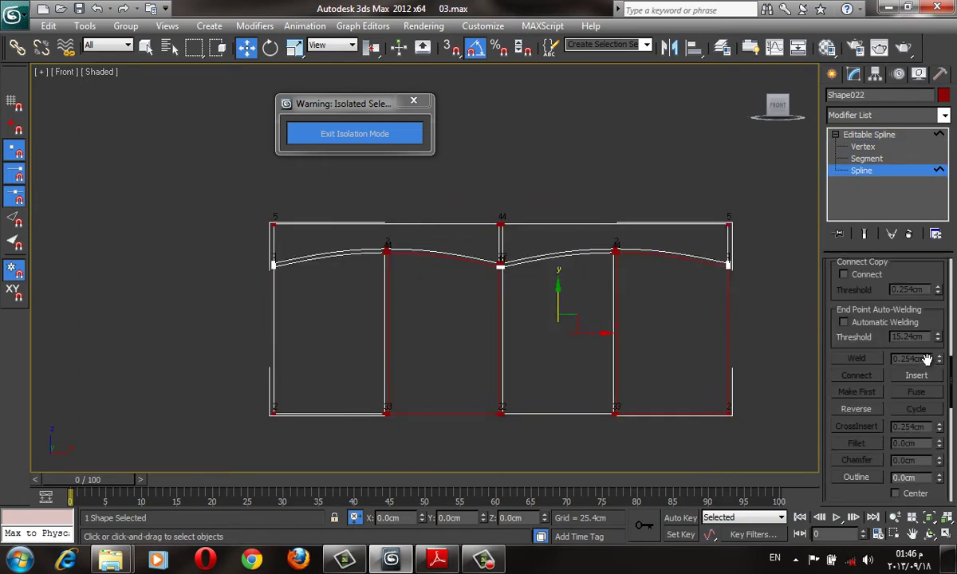
{"action": "left_click", "coordinate": [856, 388]}
{"action": "left_click_drag", "start_coordinate": [678, 429], "coordinate": [675, 423]}
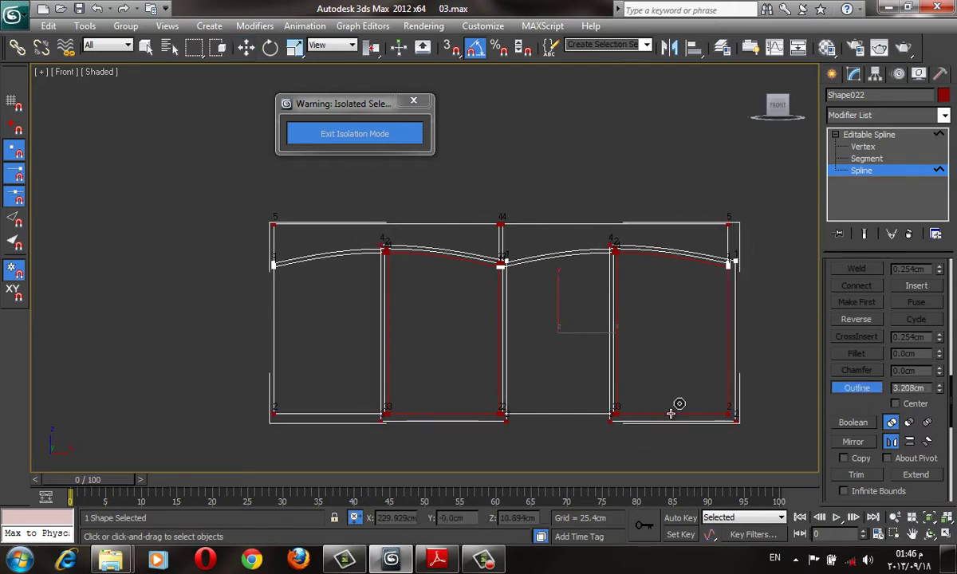
{"action": "left_click_drag", "start_coordinate": [731, 369], "coordinate": [686, 343]}
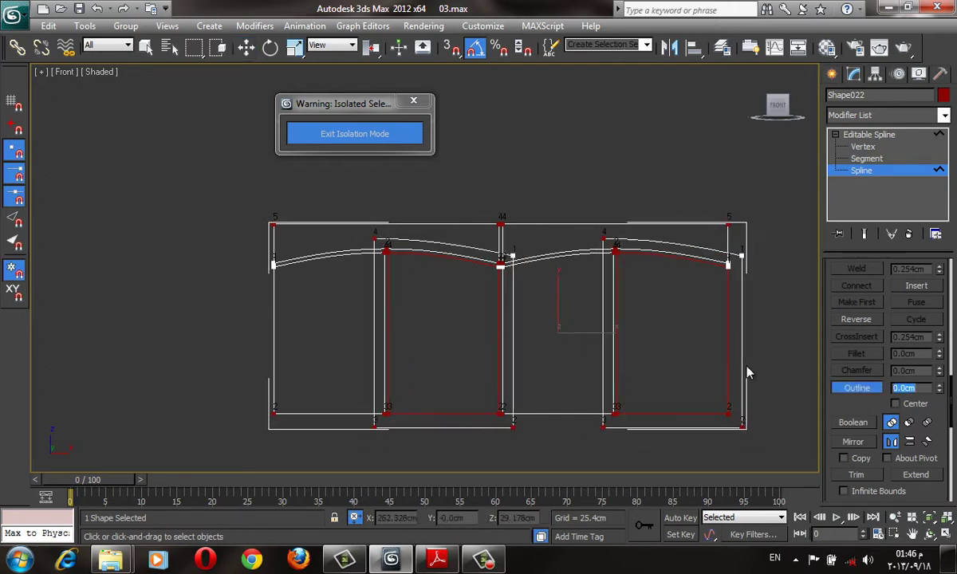
{"action": "right_click", "coordinate": [686, 343]}
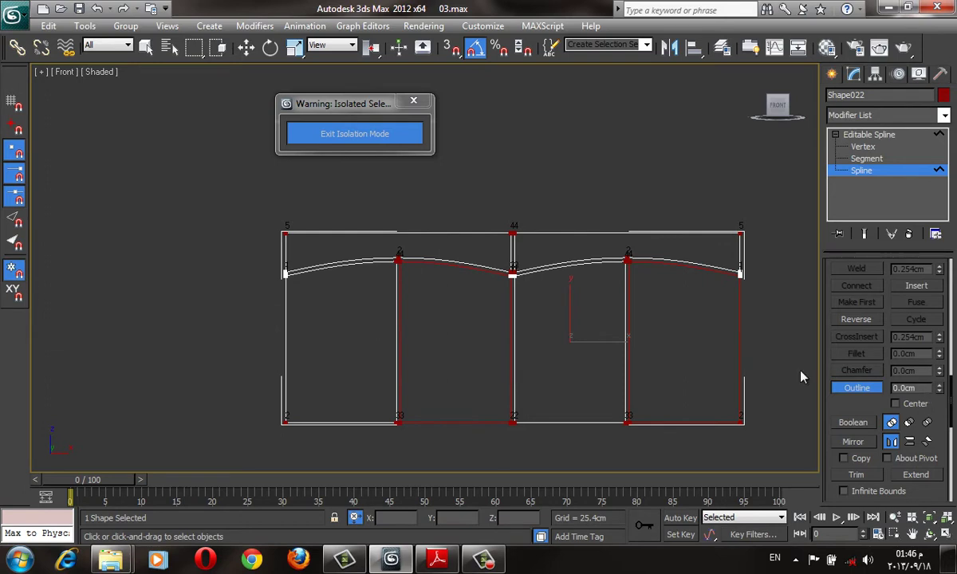
{"action": "double_click", "coordinate": [909, 387]}
{"action": "type", "text": "-6"}
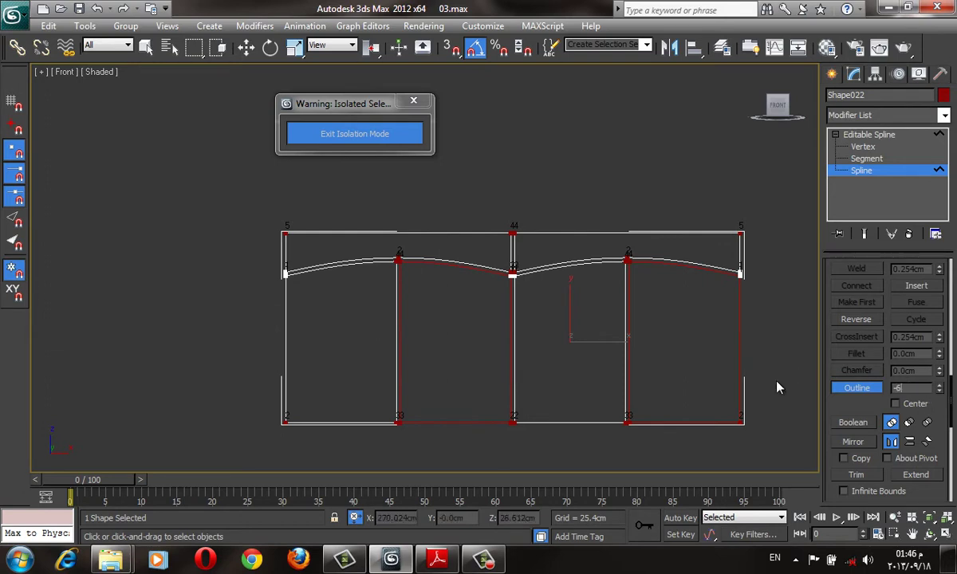
{"action": "left_click_drag", "start_coordinate": [771, 385], "coordinate": [622, 365]}
Outline the remaining two door splines inward and exit sub-object editing
{"action": "left_click", "coordinate": [580, 406]}
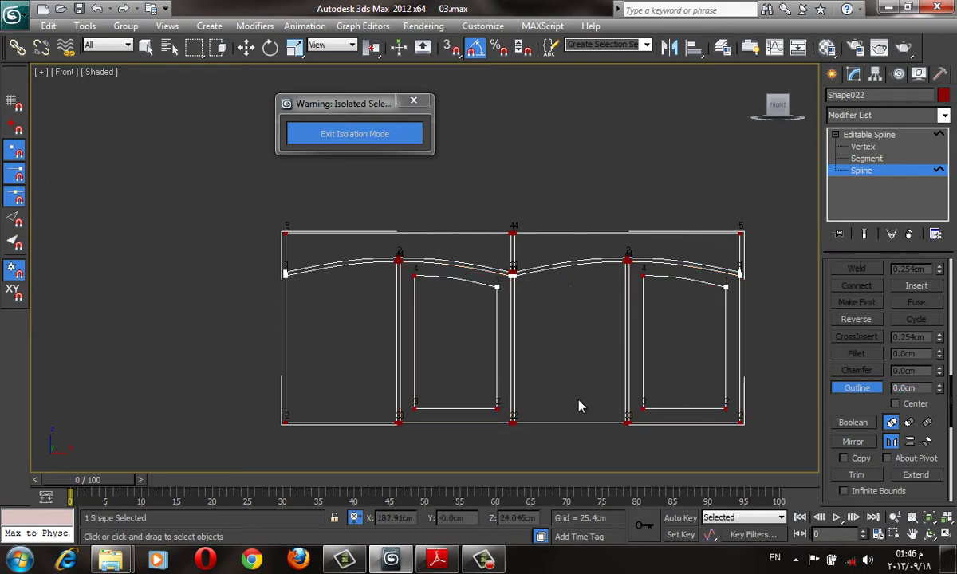
{"action": "left_click", "coordinate": [568, 423]}
{"action": "middle_click_drag", "start_coordinate": [347, 429], "coordinate": [382, 413]}
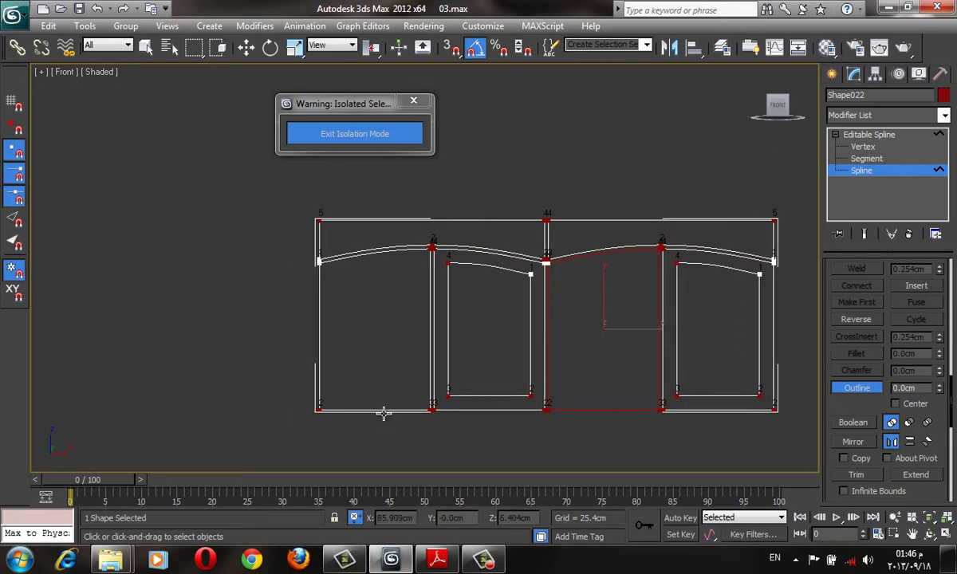
{"action": "left_click", "coordinate": [382, 412], "text": "ctrl"}
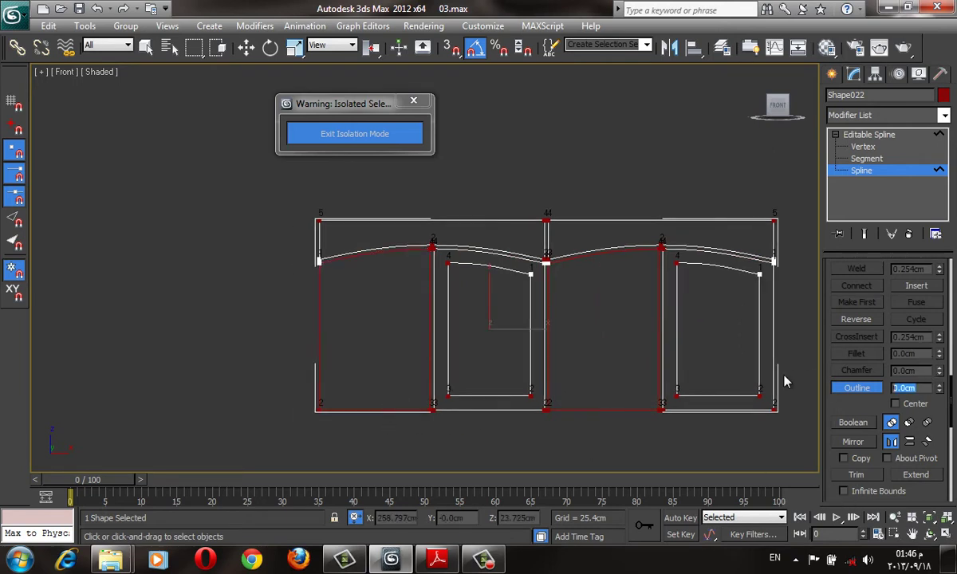
{"action": "left_click_drag", "start_coordinate": [783, 381], "coordinate": [780, 376]}
{"action": "middle_click_drag", "start_coordinate": [704, 350], "coordinate": [676, 344]}
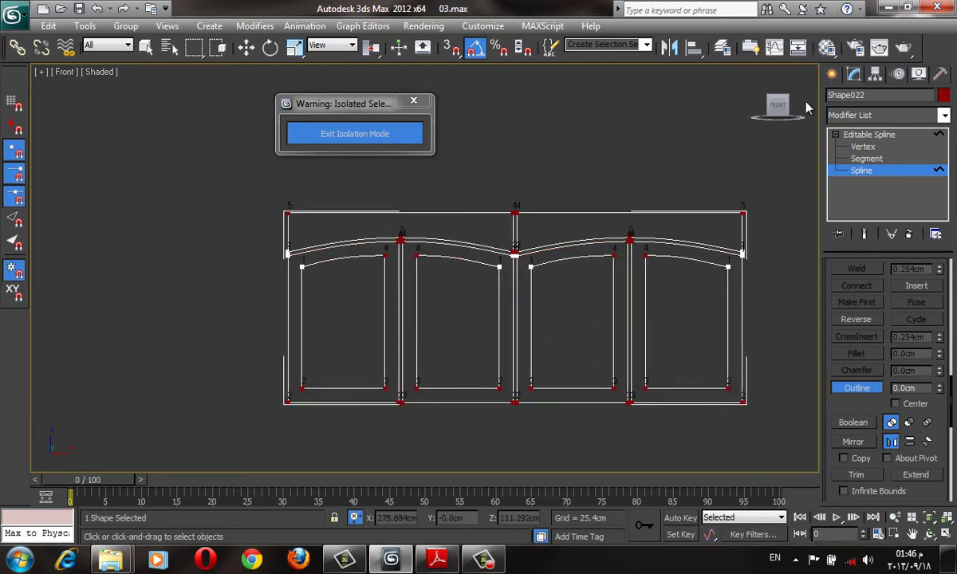
{"action": "left_click", "coordinate": [831, 73]}
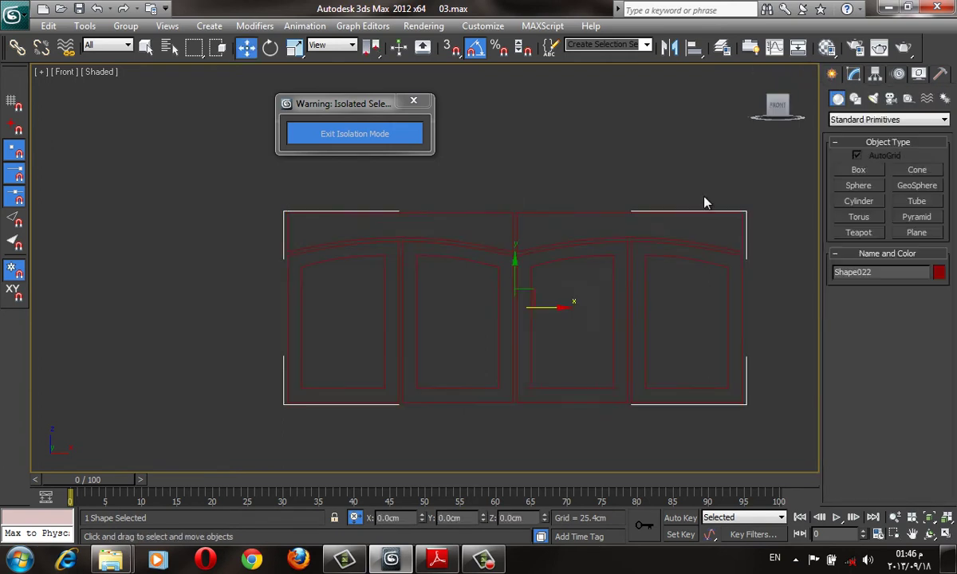
Exit Isolation Mode to show the whole kitchen with edged faces on
{"action": "left_click", "coordinate": [854, 75]}
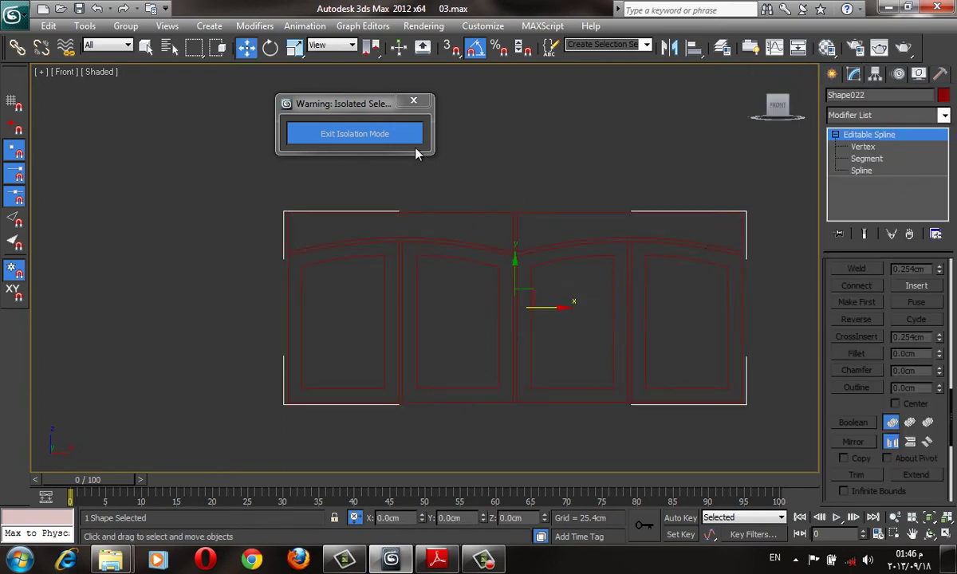
{"action": "left_click", "coordinate": [390, 136]}
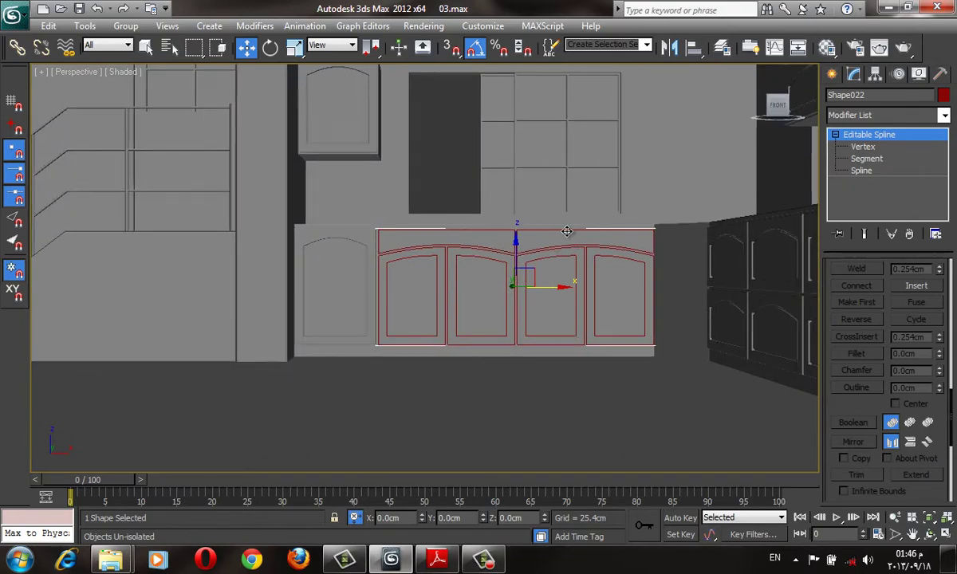
{"action": "key", "text": "F4"}
{"action": "mouse_move", "coordinate": [566, 232]}
{"action": "middle_mouse_down", "text": "alt"}
{"action": "mouse_move", "coordinate": [643, 269]}
{"action": "mouse_move", "coordinate": [640, 257]}
{"action": "middle_mouse_up", "text": "alt"}
{"action": "scroll", "coordinate": [592, 248], "scroll_direction": "up", "scroll_amount": 3}
{"action": "scroll", "coordinate": [620, 254], "scroll_direction": "down", "scroll_amount": 2}
Copy the drawer's Bevel modifier onto Shape022, giving 1.8 cm bevel and 0.2 cm chamfer
{"action": "left_click", "coordinate": [698, 230]}
{"action": "left_click_drag", "start_coordinate": [867, 134], "coordinate": [528, 149]}
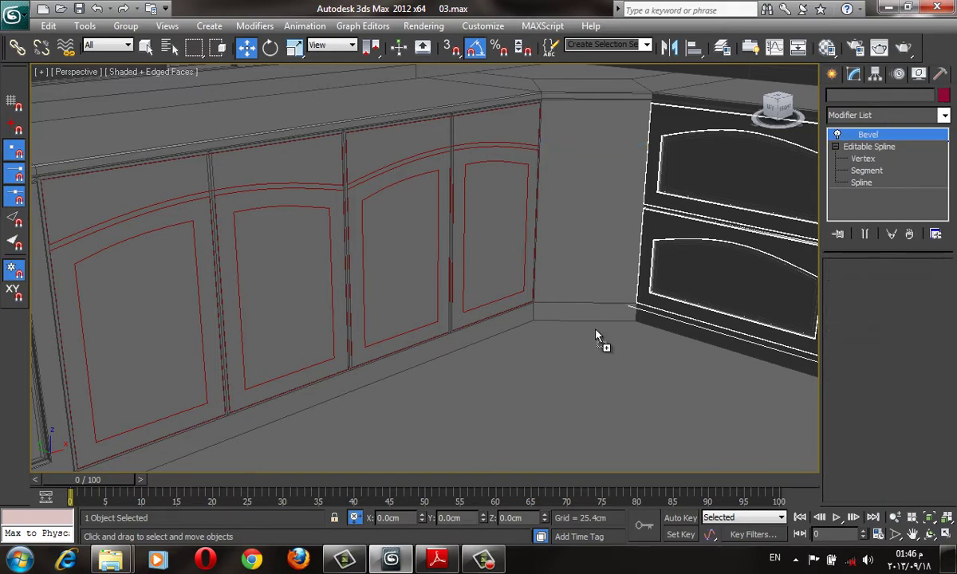
{"action": "mouse_move", "coordinate": [570, 250]}
{"action": "middle_mouse_down", "text": "alt"}
{"action": "mouse_move", "coordinate": [598, 275]}
{"action": "mouse_move", "coordinate": [591, 252]}
{"action": "mouse_move", "coordinate": [550, 260]}
{"action": "mouse_move", "coordinate": [538, 281]}
{"action": "mouse_move", "coordinate": [573, 299]}
{"action": "mouse_move", "coordinate": [501, 208]}
{"action": "middle_mouse_up", "text": "alt"}
{"action": "key", "text": "F4"}
Inspect the new beveled doors across the cabinets, toggling edged-face display
{"action": "scroll", "coordinate": [511, 240], "scroll_direction": "up", "scroll_amount": 5}
{"action": "mouse_move", "coordinate": [523, 290]}
{"action": "middle_mouse_down", "text": "alt"}
{"action": "mouse_move", "coordinate": [639, 376]}
{"action": "mouse_move", "coordinate": [567, 267]}
{"action": "mouse_move", "coordinate": [553, 299]}
{"action": "mouse_move", "coordinate": [570, 308]}
{"action": "mouse_move", "coordinate": [472, 239]}
{"action": "mouse_move", "coordinate": [551, 288]}
{"action": "mouse_move", "coordinate": [528, 213]}
{"action": "middle_mouse_up", "text": "alt"}
{"action": "scroll", "coordinate": [629, 311], "scroll_direction": "down", "scroll_amount": 3}
{"action": "scroll", "coordinate": [641, 299], "scroll_direction": "up", "scroll_amount": 3}
{"action": "scroll", "coordinate": [668, 248], "scroll_direction": "up", "scroll_amount": 2}
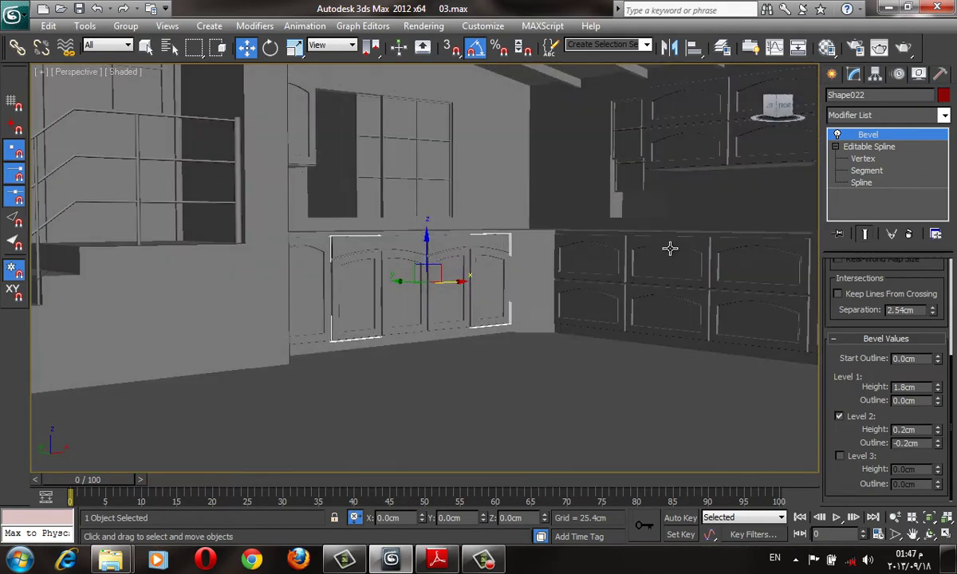
{"action": "middle_click_drag", "start_coordinate": [668, 248], "coordinate": [598, 241]}
{"action": "scroll", "coordinate": [443, 323], "scroll_direction": "up", "scroll_amount": 5}
{"action": "key", "text": "F4"}
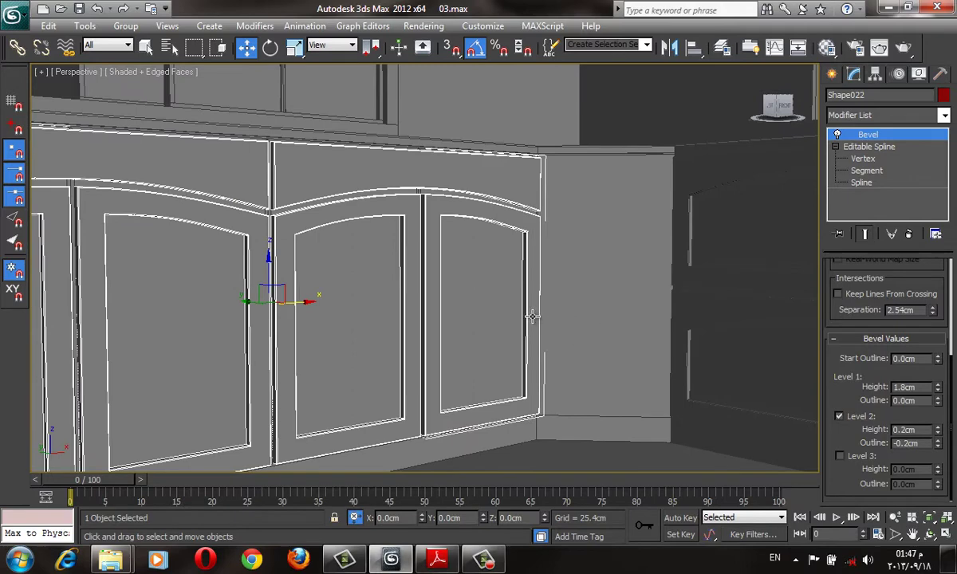
{"action": "key", "text": "F4"}
{"action": "scroll", "coordinate": [471, 316], "scroll_direction": "down", "scroll_amount": 2}
{"action": "scroll", "coordinate": [474, 310], "scroll_direction": "down", "scroll_amount": 4}
{"action": "middle_click_drag", "start_coordinate": [720, 237], "coordinate": [635, 276]}
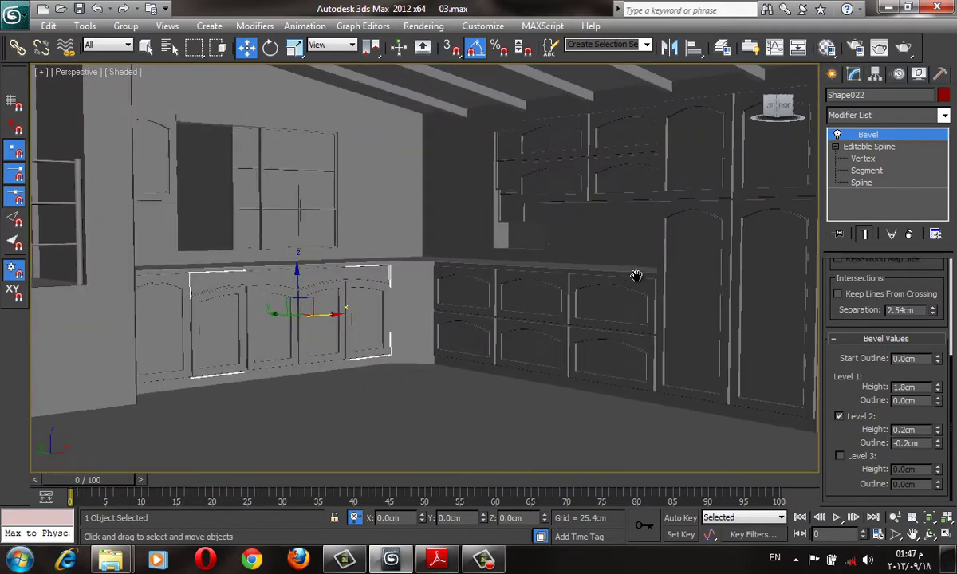
Temporarily hide the right-side cabinets and lower doors to compare, then undo to restore them
{"action": "left_click", "coordinate": [562, 175]}
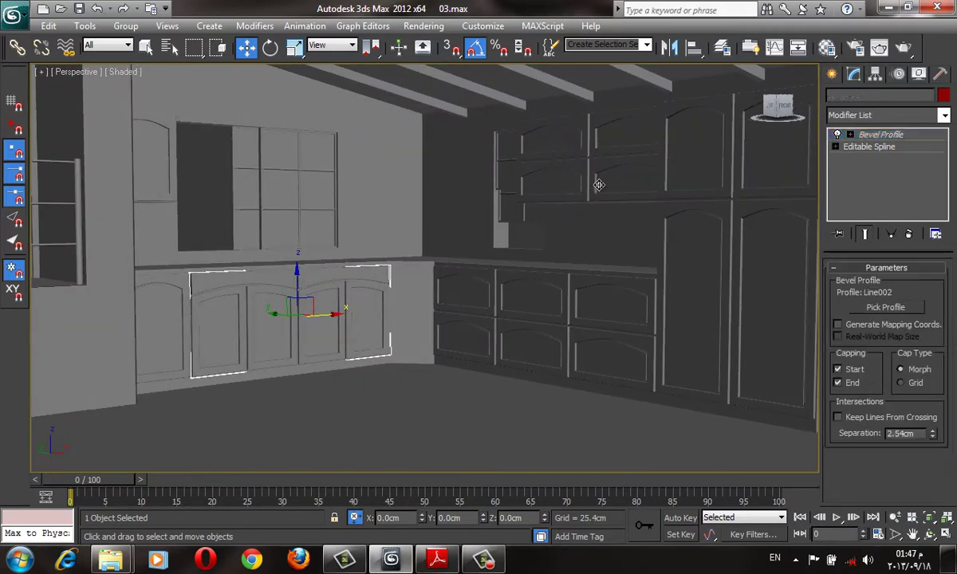
{"action": "left_click", "coordinate": [585, 149]}
{"action": "left_click", "coordinate": [578, 159], "text": "ctrl"}
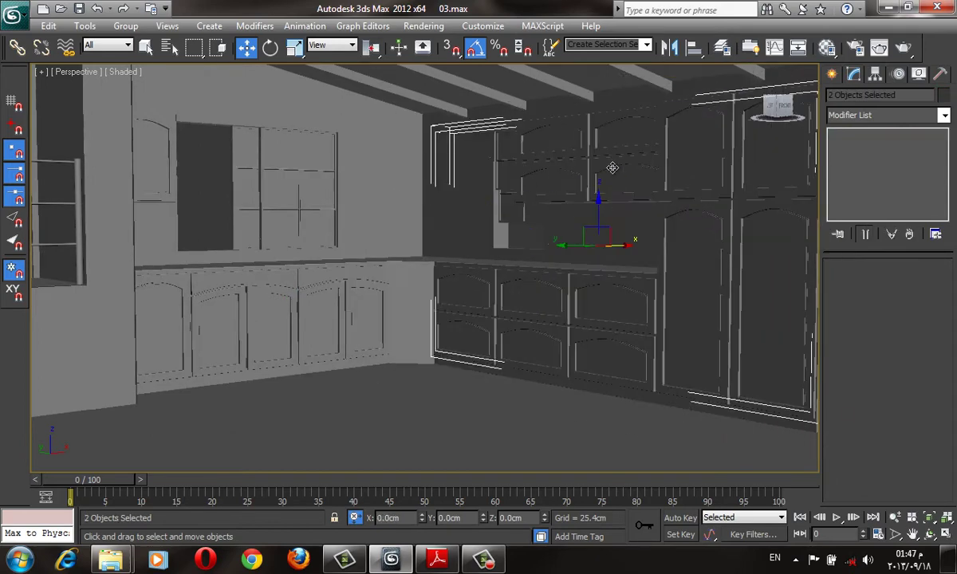
{"action": "key", "text": "F4"}
{"action": "right_click", "coordinate": [611, 164]}
{"action": "left_click", "coordinate": [638, 123]}
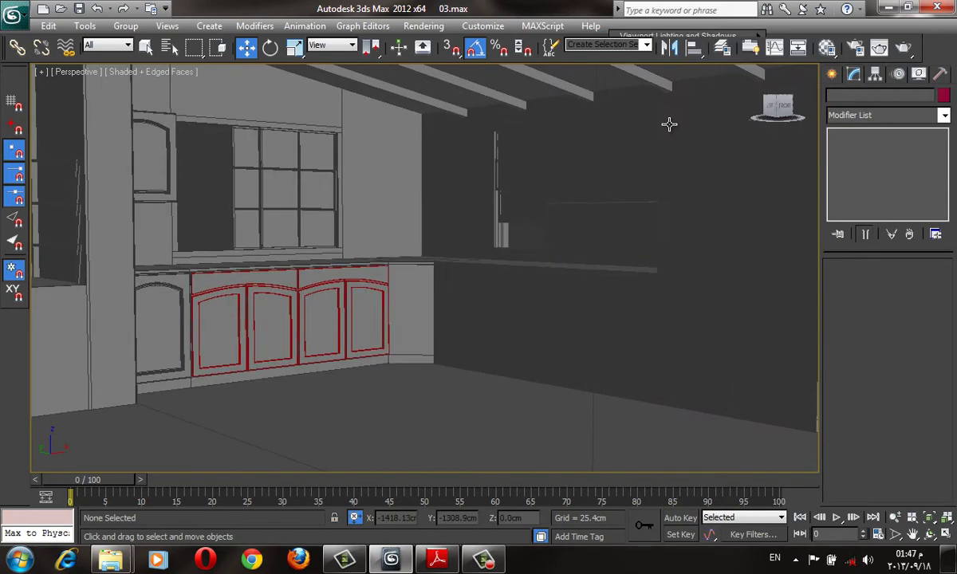
{"action": "left_click", "coordinate": [290, 291]}
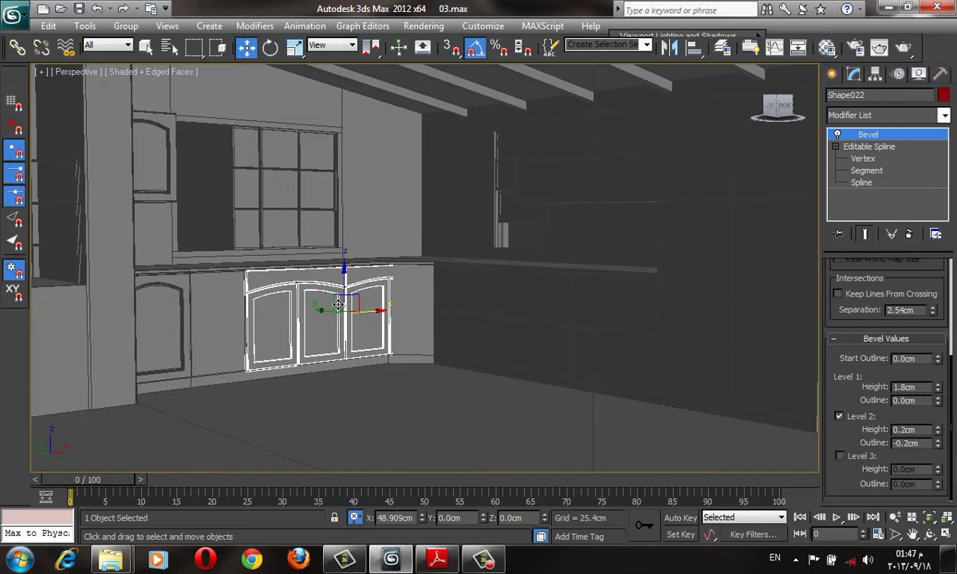
{"action": "right_click", "coordinate": [268, 277]}
{"action": "left_click", "coordinate": [301, 236]}
{"action": "key", "text": "ctrl+z"}
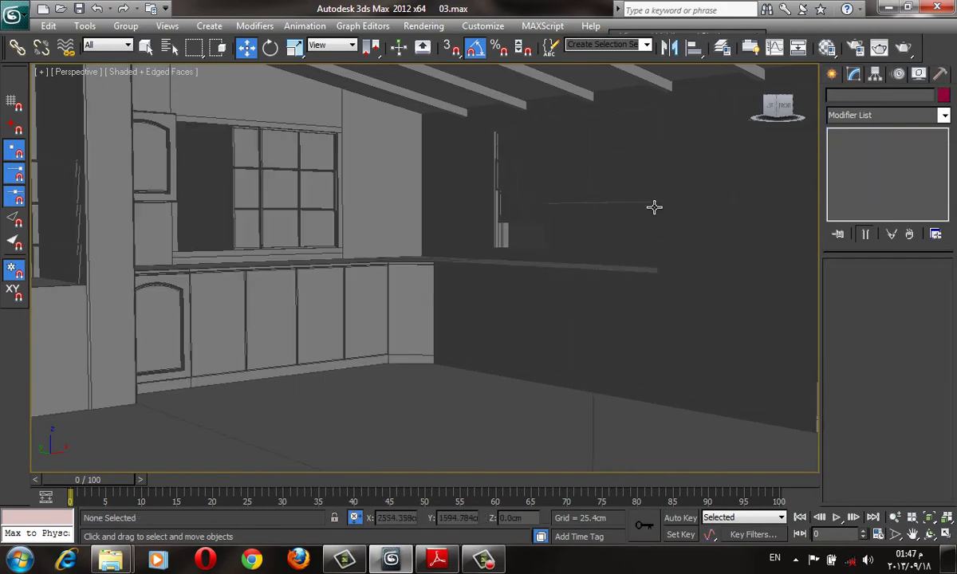
{"action": "key", "text": "ctrl+z"}
{"action": "key", "text": "ctrl+z"}
{"action": "key", "text": "ctrl+z"}
Show the kitchen reference photo in Adobe Reader, framing the hood and upper cabinets
{"action": "scroll", "coordinate": [634, 193], "scroll_direction": "down", "scroll_amount": 3}
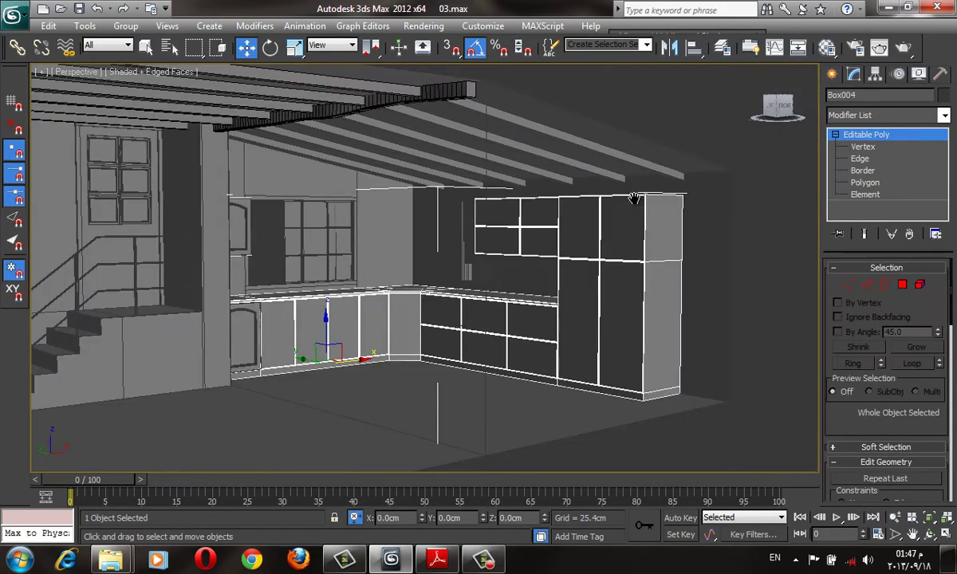
{"action": "scroll", "coordinate": [586, 210], "scroll_direction": "up", "scroll_amount": 3}
{"action": "scroll", "coordinate": [598, 214], "scroll_direction": "up", "scroll_amount": 2}
{"action": "scroll", "coordinate": [637, 215], "scroll_direction": "down", "scroll_amount": 2}
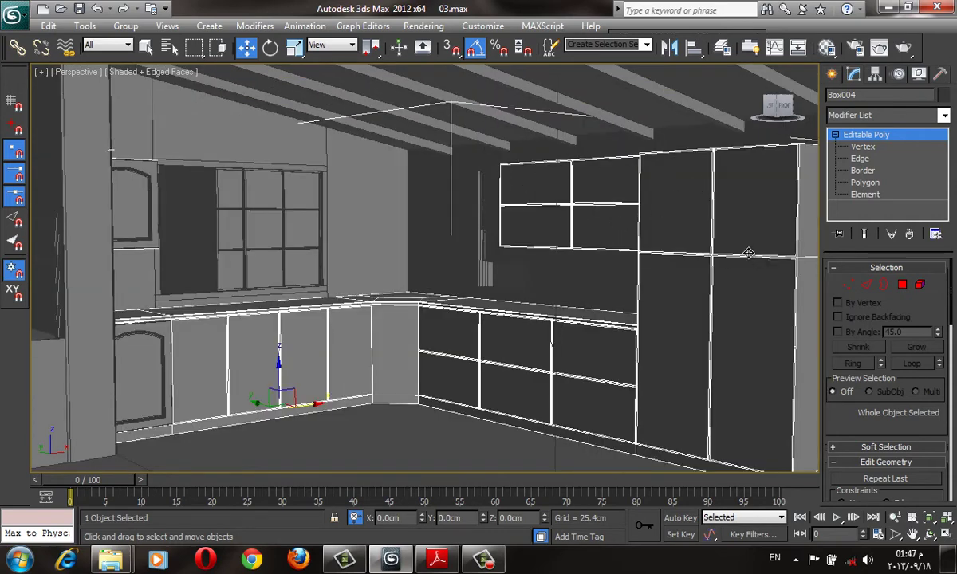
{"action": "left_click", "coordinate": [437, 560]}
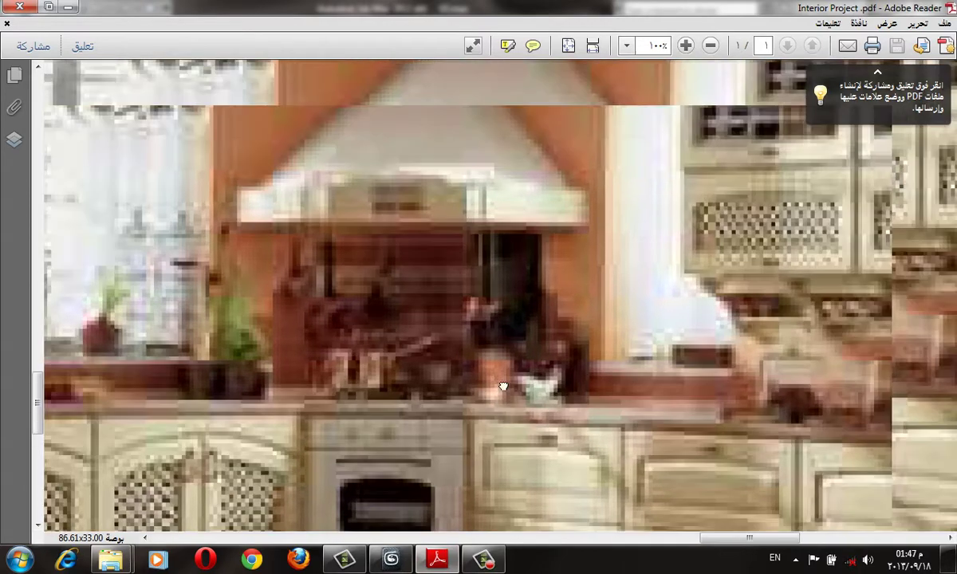
{"action": "left_click_drag", "start_coordinate": [726, 263], "coordinate": [421, 371]}
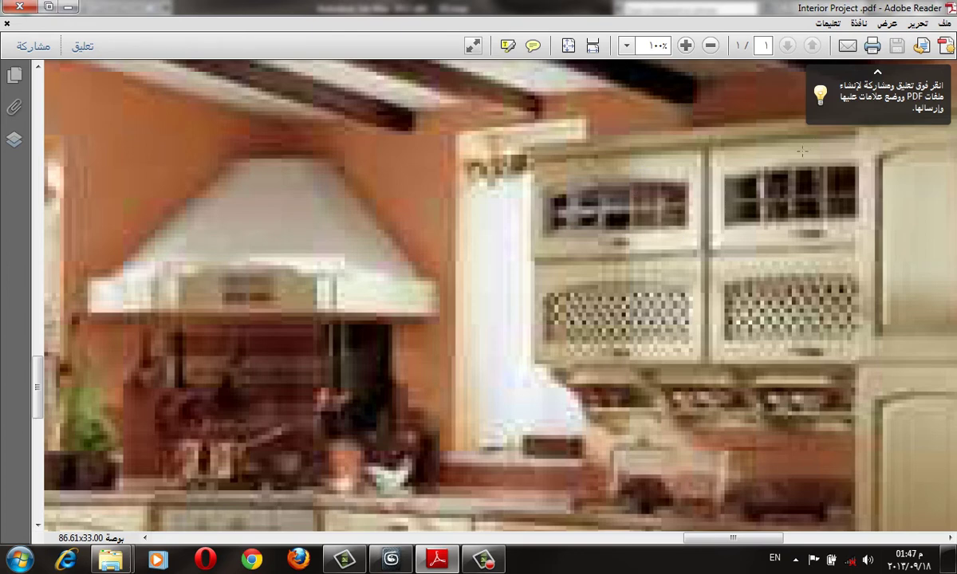
Pan the reference kitchen photo to study the lower lattice cabinets and oven
{"action": "left_click_drag", "start_coordinate": [561, 359], "coordinate": [566, 257]}
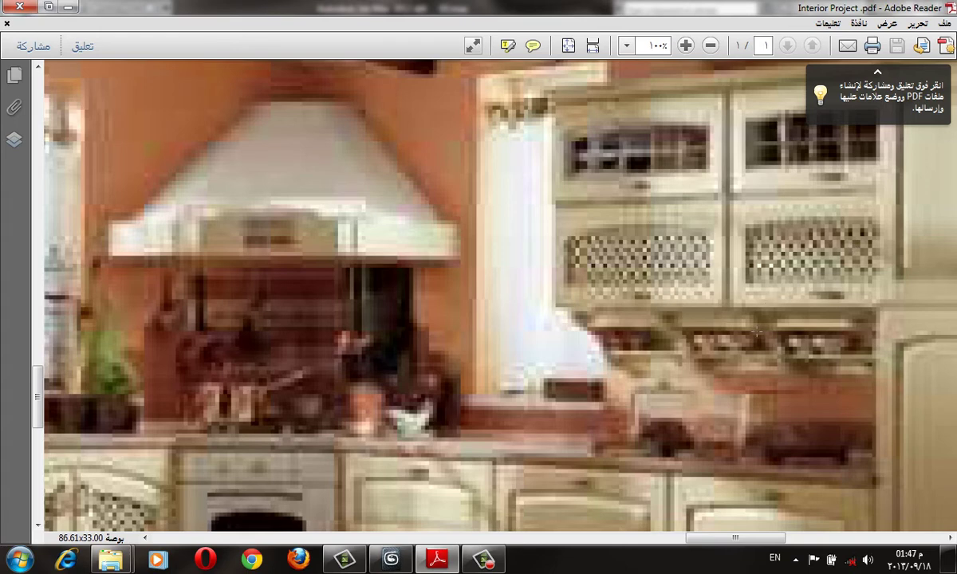
{"action": "mouse_move", "coordinate": [679, 392]}
{"action": "left_mouse_down"}
{"action": "mouse_move", "coordinate": [705, 169]}
{"action": "mouse_move", "coordinate": [725, 239]}
{"action": "left_mouse_up"}
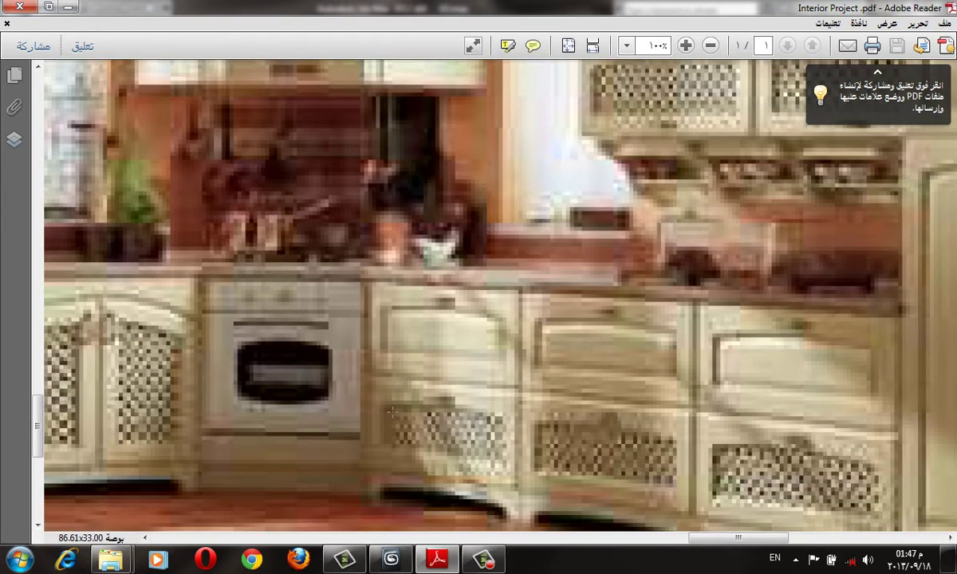
{"action": "left_click_drag", "start_coordinate": [245, 340], "coordinate": [422, 335]}
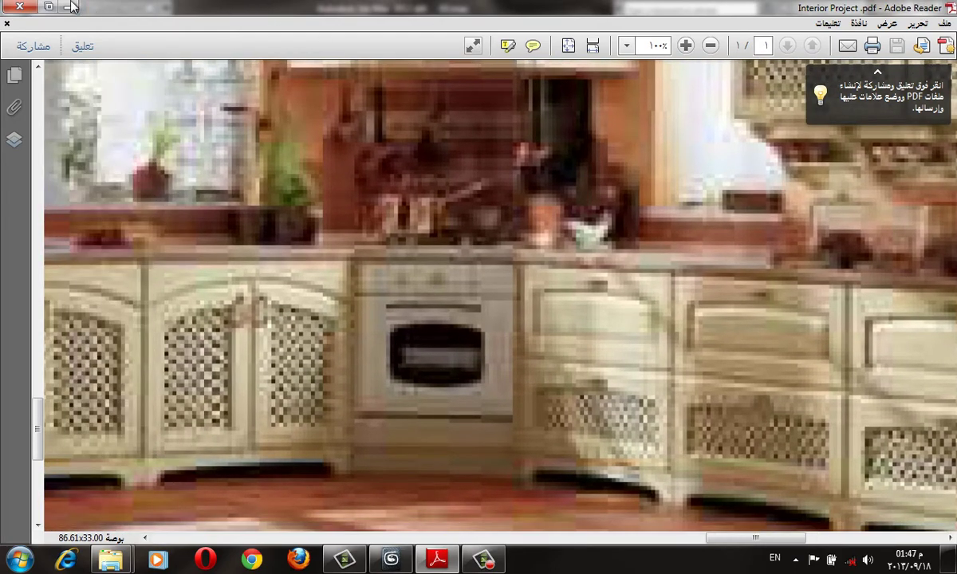
Back in 3ds Max, select the seven lower cabinet front polygons in Polygon mode
{"action": "left_click", "coordinate": [68, 6]}
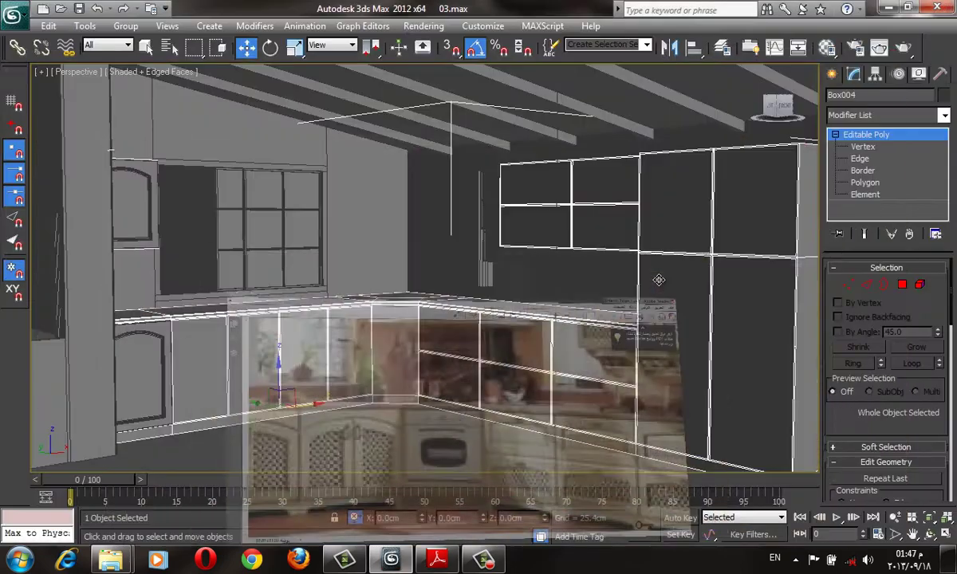
{"action": "left_click", "coordinate": [901, 284]}
{"action": "left_click", "coordinate": [594, 407]}
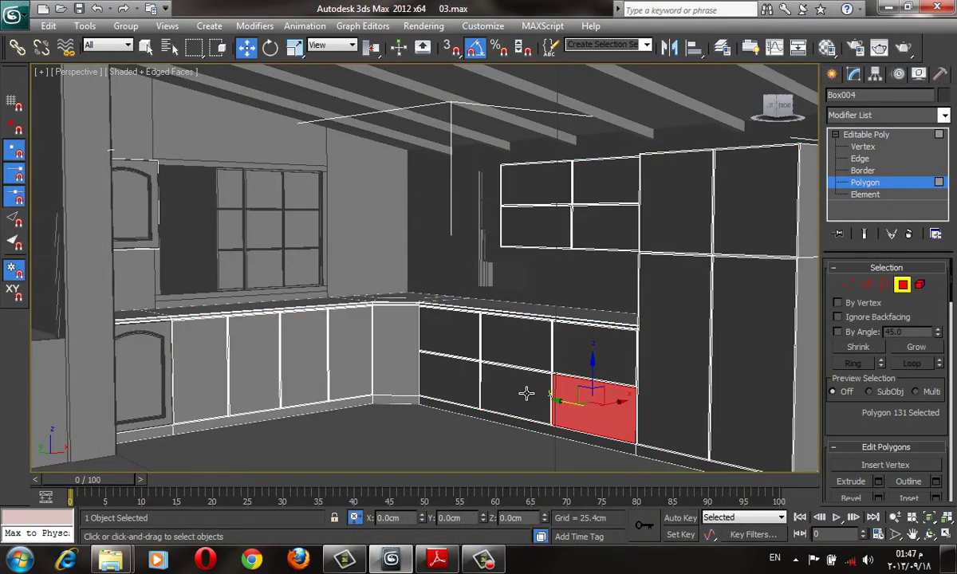
{"action": "left_click", "coordinate": [525, 394], "text": "ctrl"}
{"action": "left_click", "coordinate": [447, 374], "text": "ctrl"}
{"action": "left_click", "coordinate": [544, 187], "text": "ctrl"}
{"action": "left_click", "coordinate": [598, 179], "text": "ctrl"}
{"action": "left_click", "coordinate": [582, 219], "text": "ctrl"}
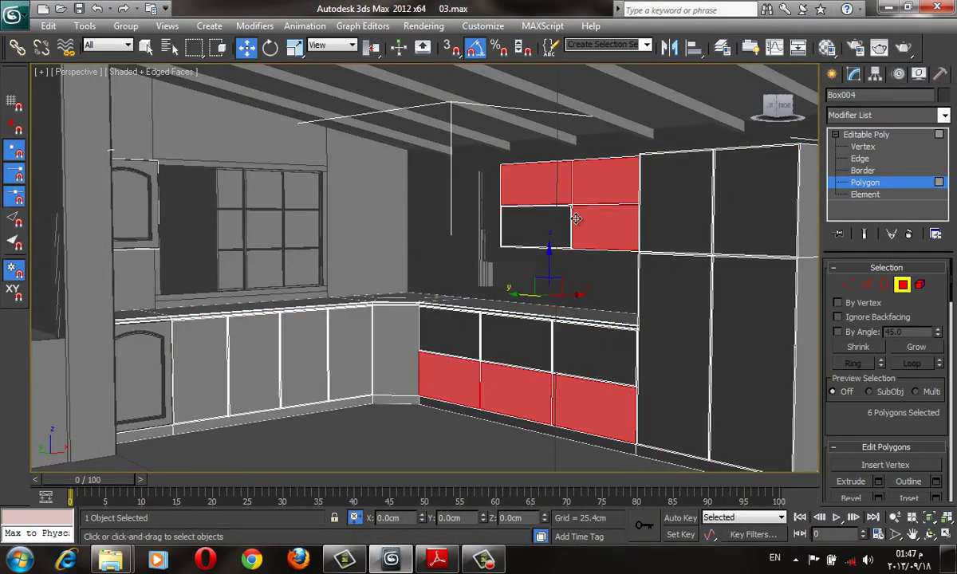
{"action": "left_click", "coordinate": [534, 227], "text": "ctrl"}
{"action": "mouse_move", "coordinate": [534, 228]}
{"action": "middle_mouse_down", "text": "alt"}
{"action": "mouse_move", "coordinate": [684, 307]}
{"action": "mouse_move", "coordinate": [566, 171]}
{"action": "middle_mouse_up", "text": "alt"}
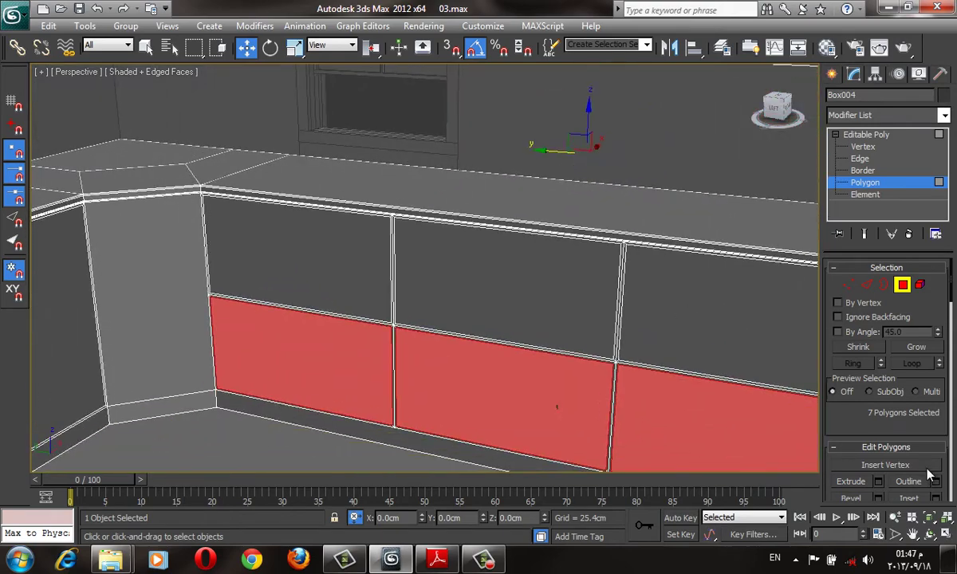
{"action": "scroll", "coordinate": [929, 475], "scroll_direction": "down", "scroll_amount": 1}
{"action": "middle_click_drag", "start_coordinate": [558, 382], "coordinate": [662, 362], "text": "alt"}
{"action": "scroll", "coordinate": [630, 350], "scroll_direction": "up", "scroll_amount": 2}
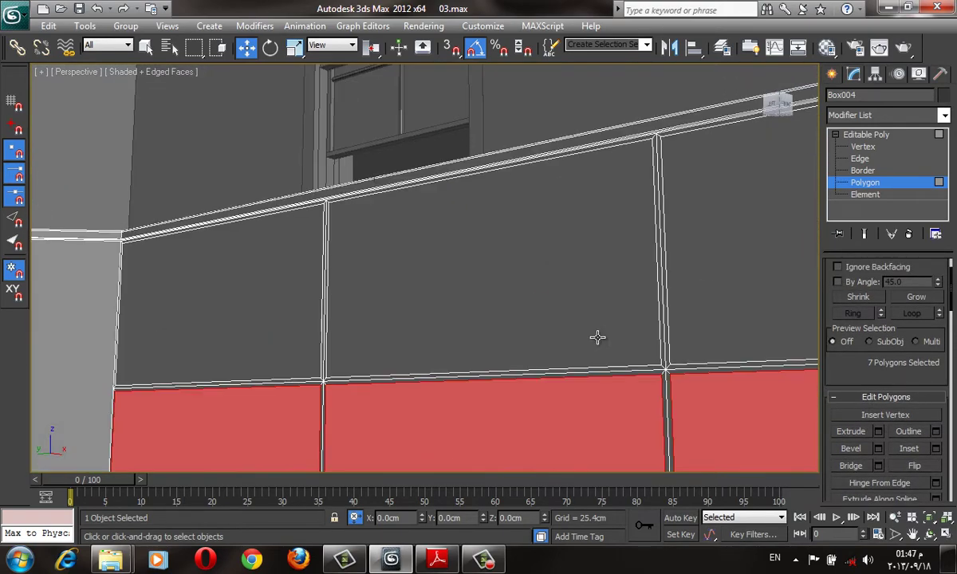
Inset the seven selected front panels by 0.8cm
{"action": "left_click", "coordinate": [878, 430]}
{"action": "left_click", "coordinate": [479, 320]}
{"action": "scroll", "coordinate": [911, 381], "scroll_direction": "down", "scroll_amount": 3}
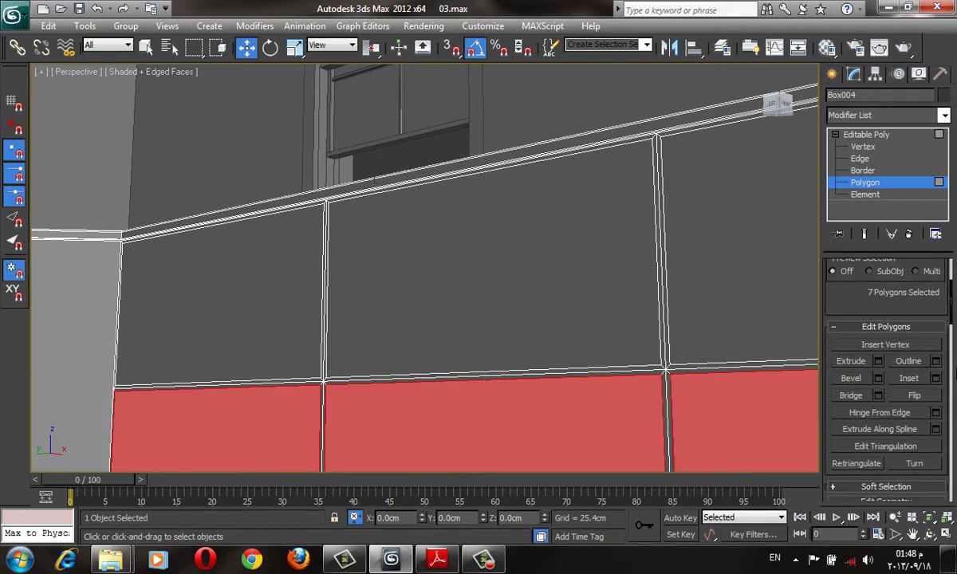
{"action": "left_click", "coordinate": [937, 379]}
{"action": "double_click", "coordinate": [475, 297]}
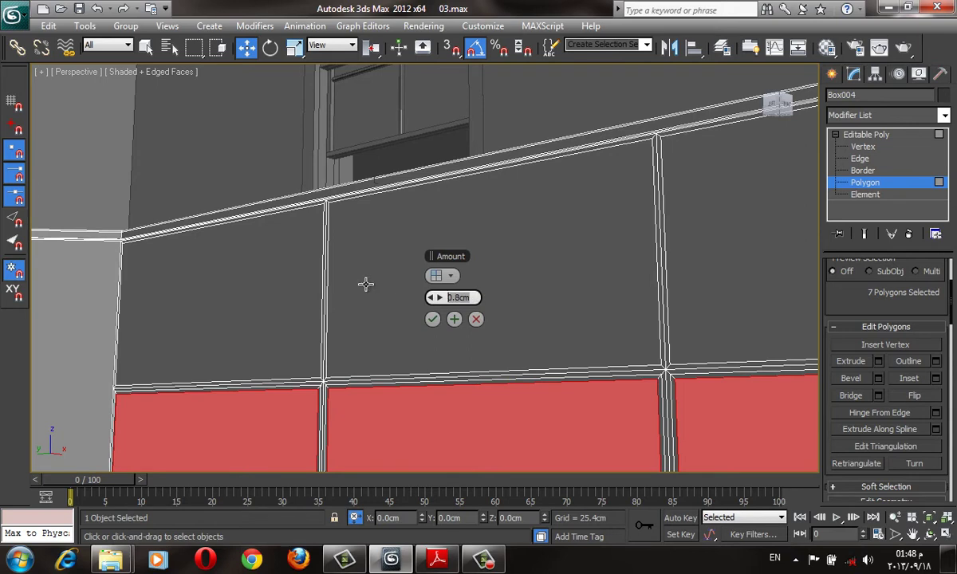
{"action": "key", "text": "Return"}
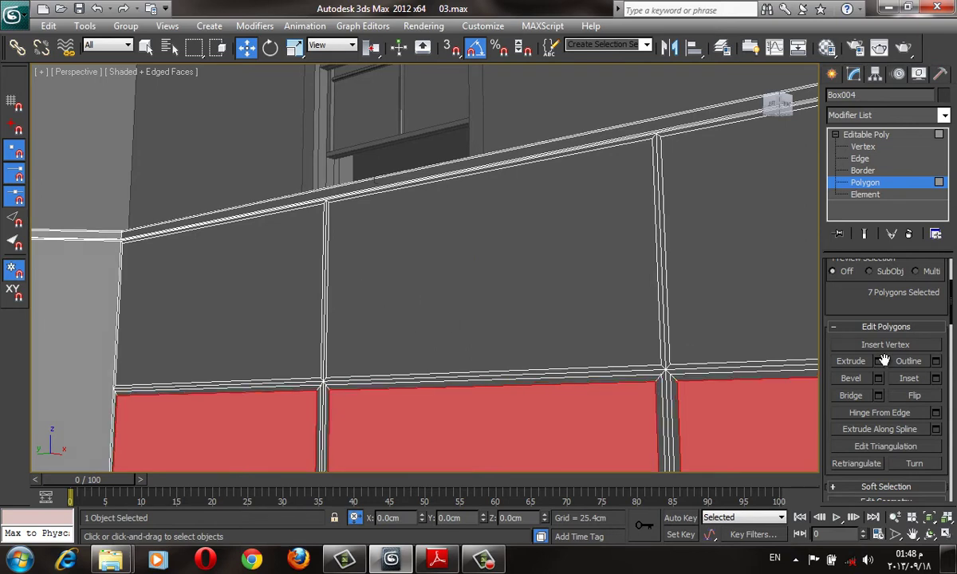
Extrude the inset panels inward with a height of -63cm
{"action": "left_click", "coordinate": [880, 363]}
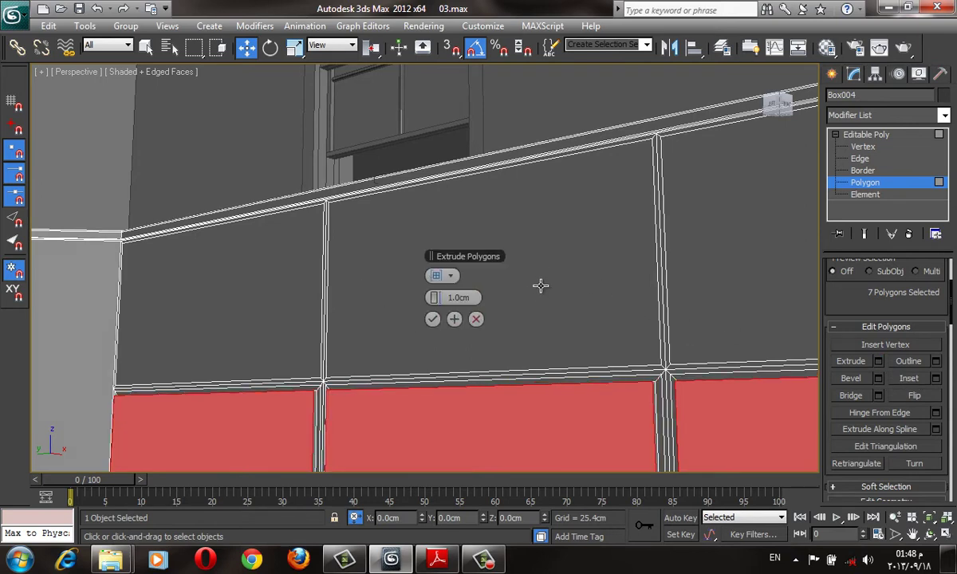
{"action": "left_click_drag", "start_coordinate": [437, 296], "coordinate": [350, 309]}
{"action": "double_click", "coordinate": [465, 298]}
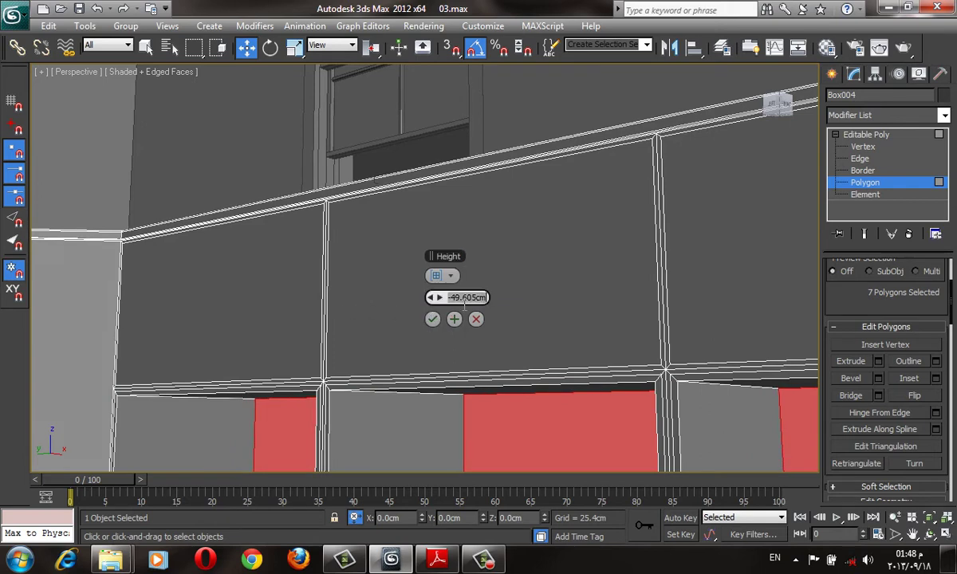
{"action": "type", "text": "-"}
{"action": "type", "text": "63"}
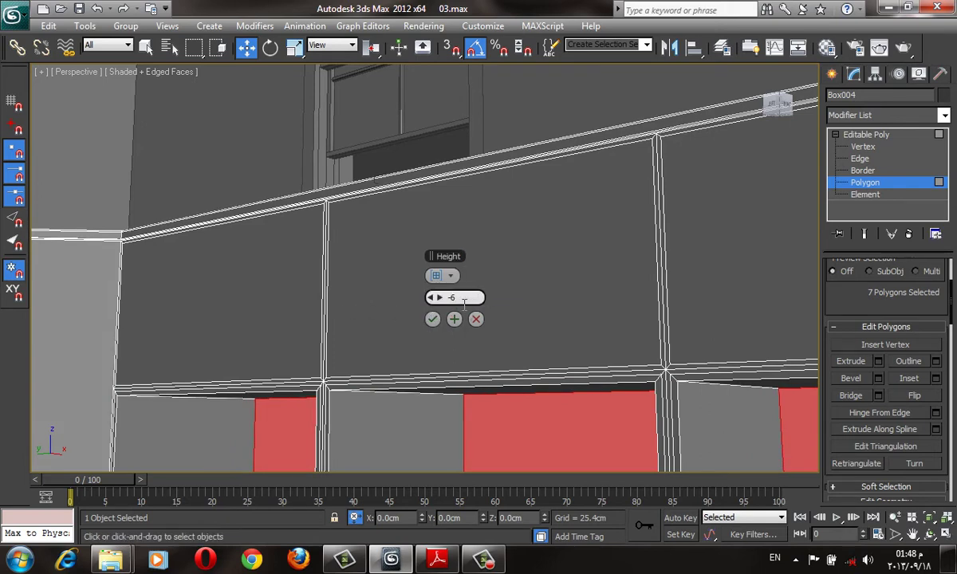
{"action": "key", "text": "Return"}
{"action": "left_click", "coordinate": [432, 319]}
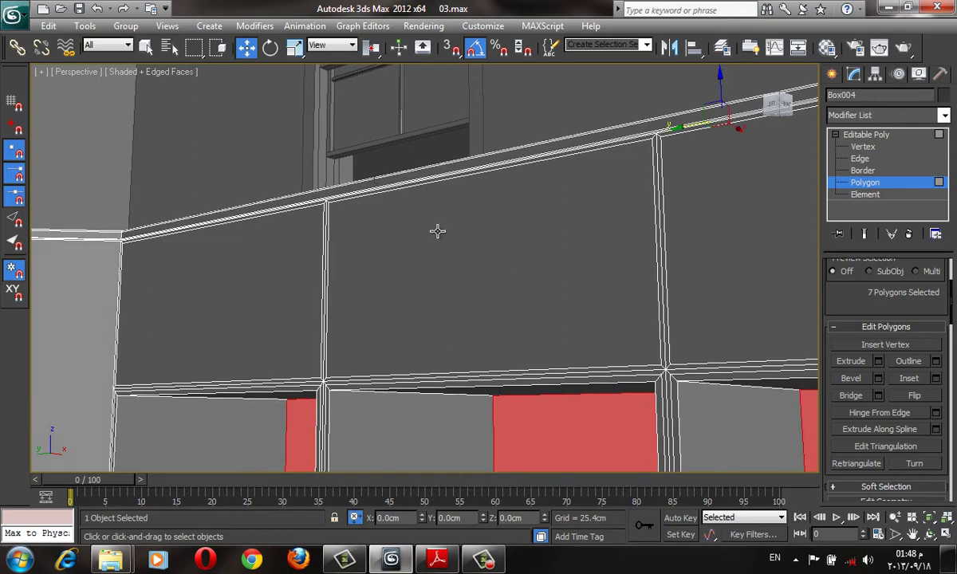
{"action": "key", "text": "F4"}
{"action": "middle_click_drag", "start_coordinate": [437, 231], "coordinate": [526, 265], "text": "alt"}
{"action": "scroll", "coordinate": [526, 265], "scroll_direction": "down", "scroll_amount": 4}
{"action": "scroll", "coordinate": [553, 278], "scroll_direction": "down", "scroll_amount": 3}
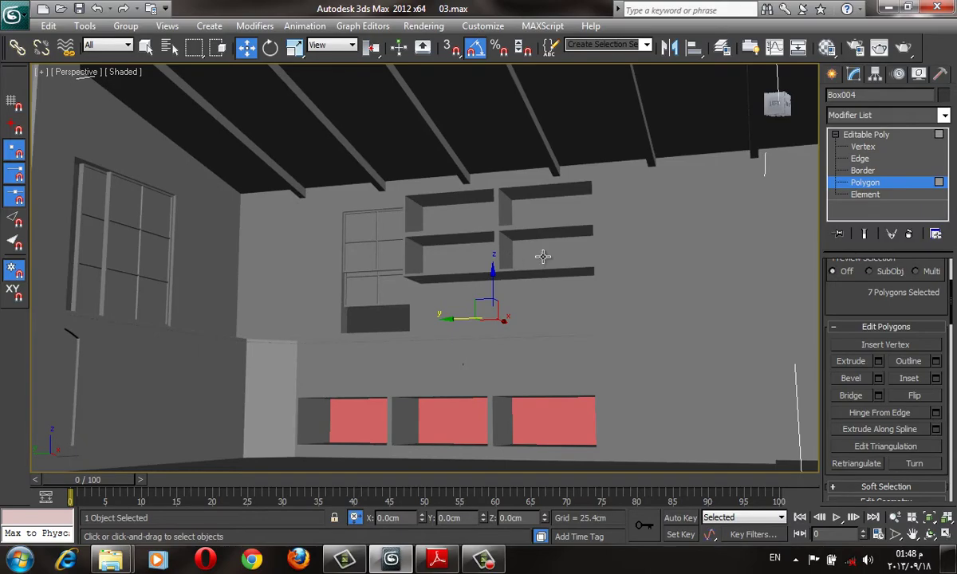
Clear the polygon selection and unhide all hidden cabinet geometry
{"action": "key", "text": "F4"}
{"action": "scroll", "coordinate": [624, 237], "scroll_direction": "down", "scroll_amount": 4}
{"action": "scroll", "coordinate": [479, 271], "scroll_direction": "up", "scroll_amount": 6}
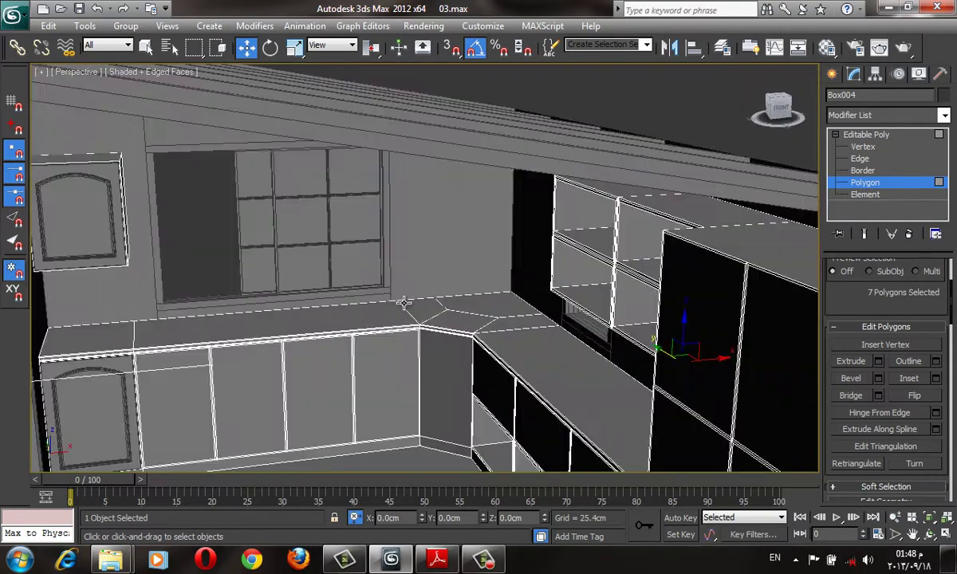
{"action": "mouse_move", "coordinate": [478, 271]}
{"action": "middle_mouse_down", "text": "alt"}
{"action": "mouse_move", "coordinate": [464, 290]}
{"action": "mouse_move", "coordinate": [813, 171]}
{"action": "middle_mouse_up", "text": "alt"}
{"action": "left_click", "coordinate": [464, 289]}
{"action": "scroll", "coordinate": [454, 287], "scroll_direction": "up", "scroll_amount": 4}
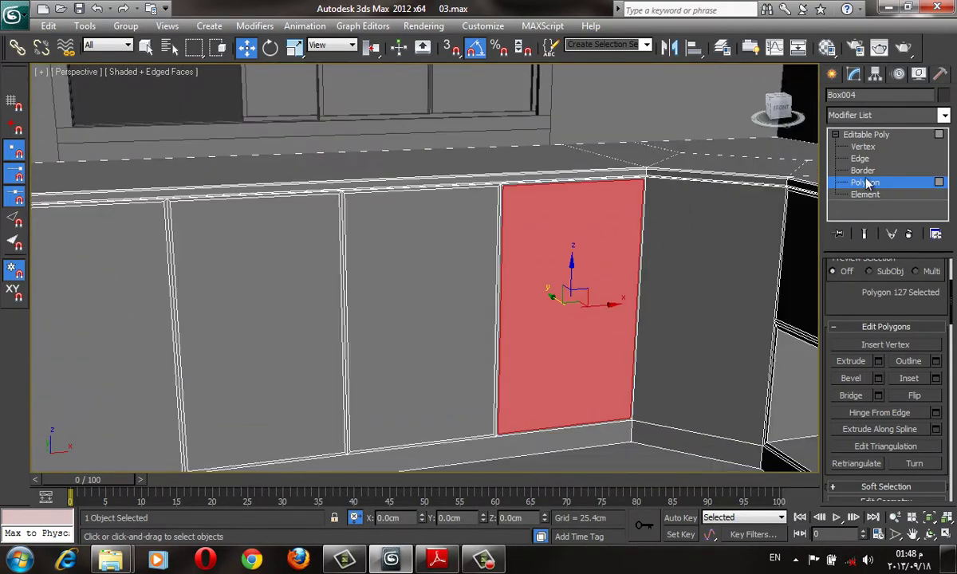
{"action": "middle_click_drag", "start_coordinate": [608, 203], "coordinate": [665, 186]}
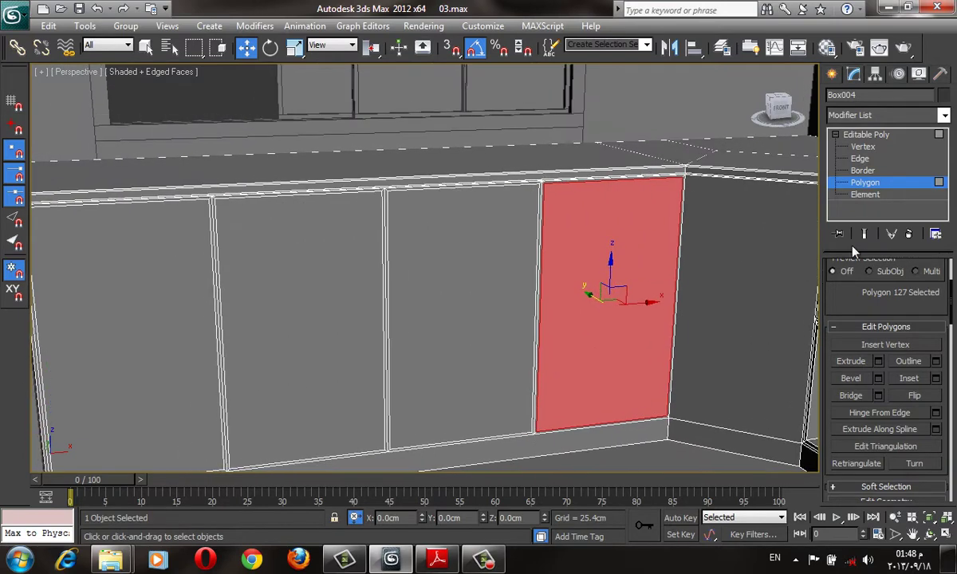
{"action": "left_click", "coordinate": [832, 73]}
{"action": "right_click", "coordinate": [616, 228]}
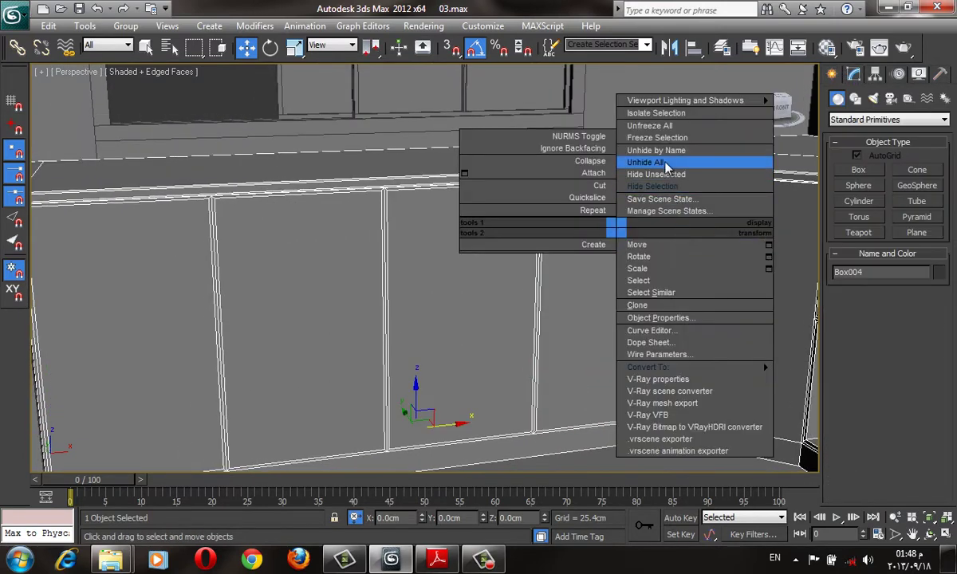
{"action": "left_click", "coordinate": [630, 162]}
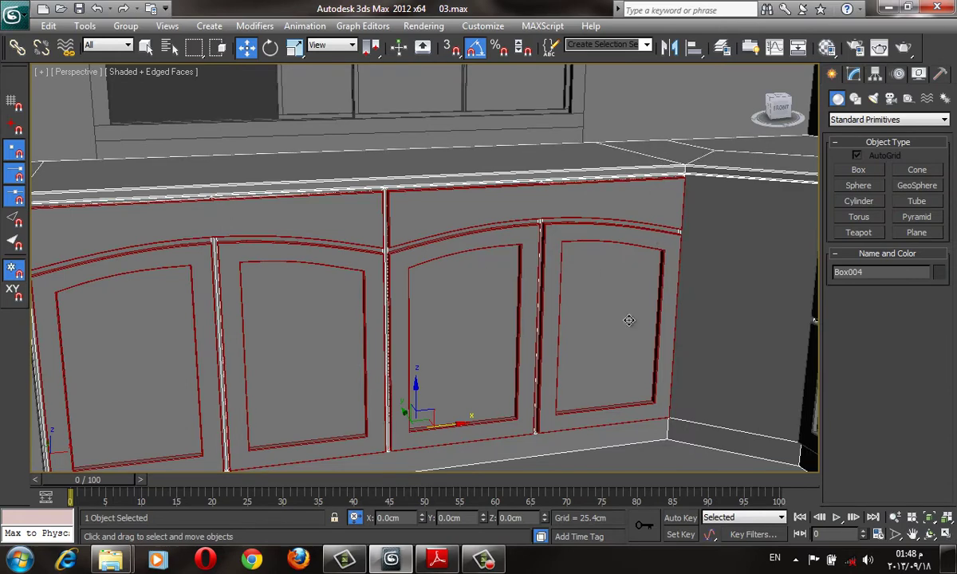
{"action": "left_click", "coordinate": [853, 74]}
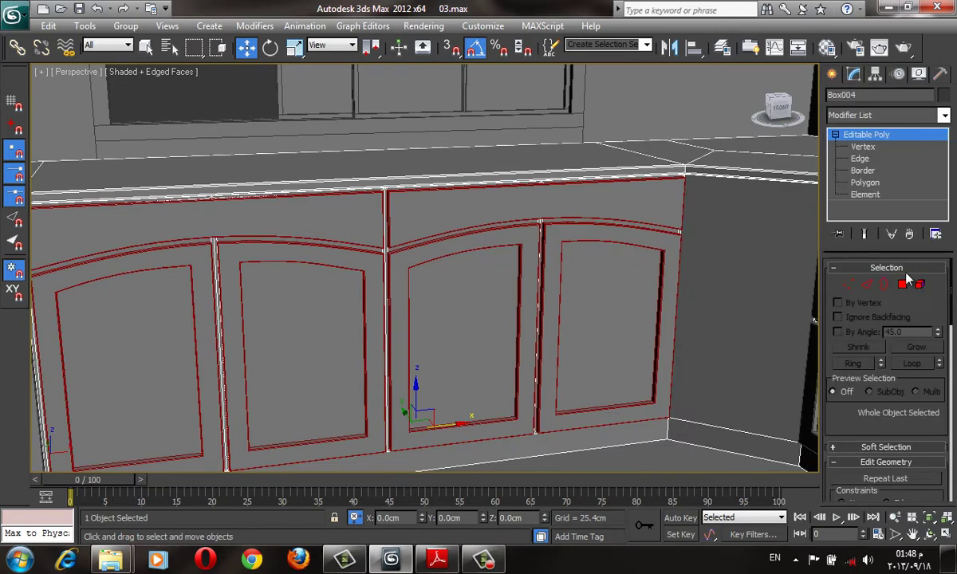
Select the arched door panels and the stile beside them in Polygon mode
{"action": "left_click", "coordinate": [901, 285]}
{"action": "left_click", "coordinate": [598, 301]}
{"action": "left_click", "coordinate": [511, 278], "text": "ctrl"}
{"action": "scroll", "coordinate": [526, 263], "scroll_direction": "up", "scroll_amount": 3}
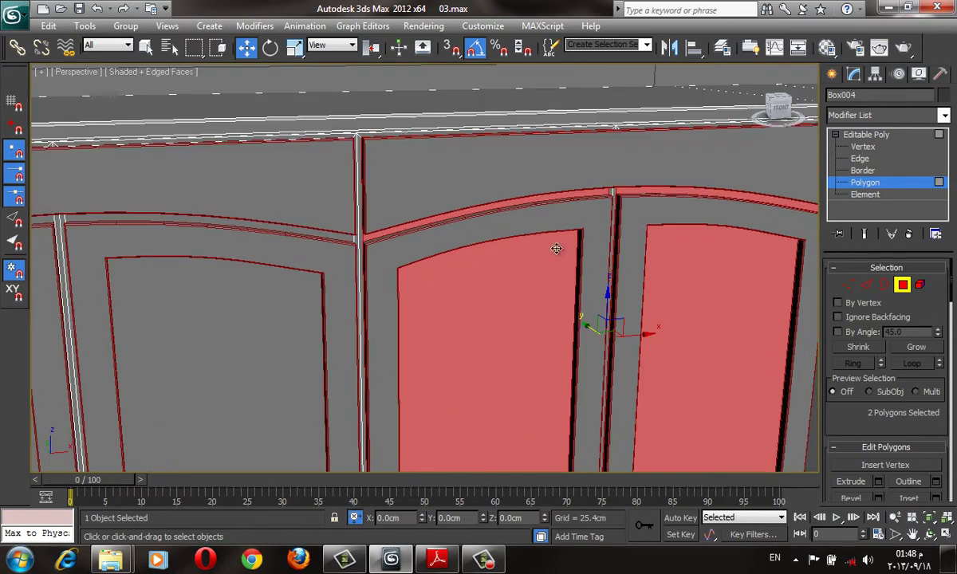
{"action": "left_click", "coordinate": [253, 329], "text": "ctrl"}
{"action": "middle_click_drag", "start_coordinate": [255, 331], "coordinate": [400, 319], "text": "alt"}
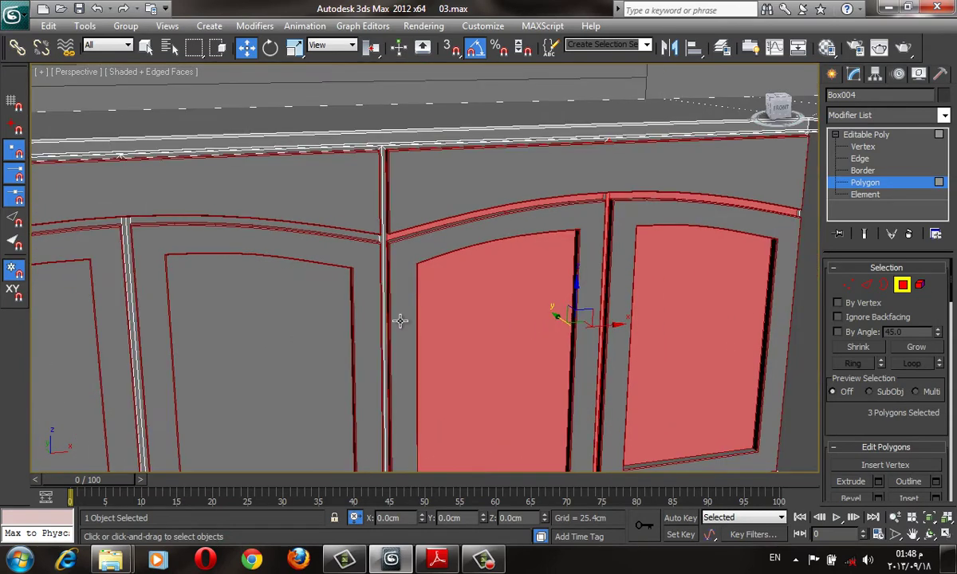
{"action": "left_click", "coordinate": [220, 282], "text": "ctrl"}
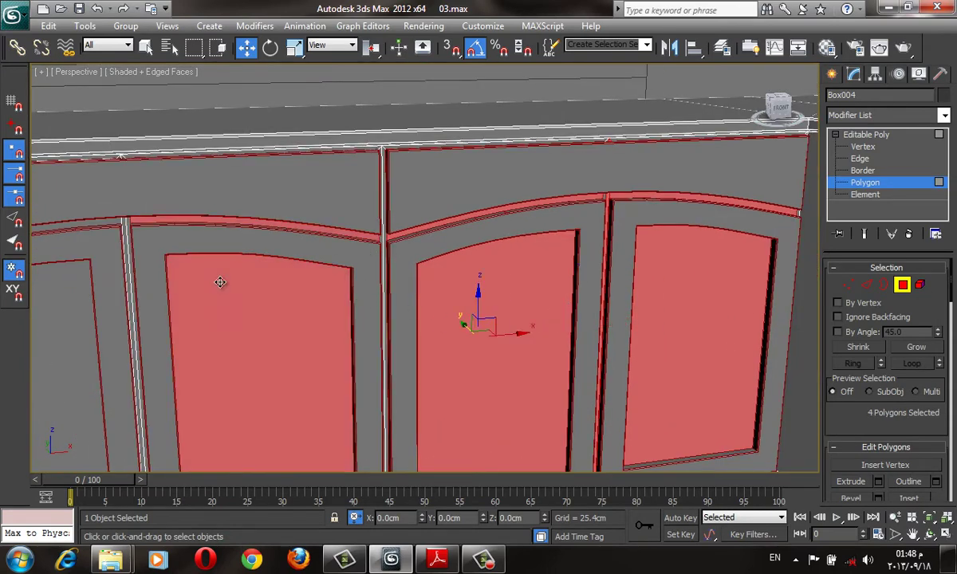
{"action": "left_click", "coordinate": [106, 276], "text": "ctrl"}
{"action": "left_click", "coordinate": [131, 257], "text": "ctrl"}
{"action": "scroll", "coordinate": [160, 279], "scroll_direction": "down", "scroll_amount": 3}
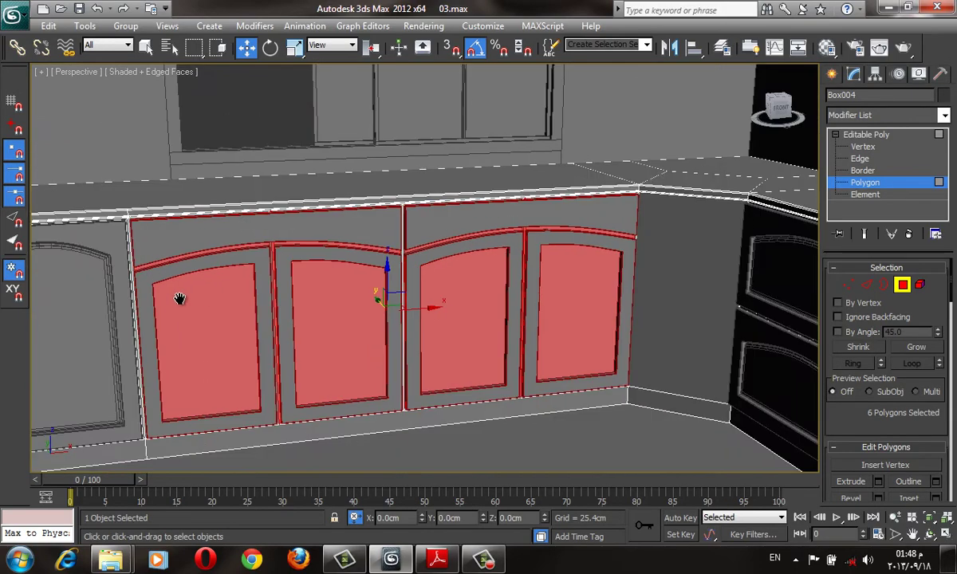
{"action": "mouse_move", "coordinate": [182, 298]}
{"action": "middle_mouse_down"}
{"action": "mouse_move", "coordinate": [196, 275]}
{"action": "mouse_move", "coordinate": [188, 267]}
{"action": "mouse_move", "coordinate": [184, 283]}
{"action": "middle_mouse_up"}
Inspect the left stile, top rail and door arch in the Front view
{"action": "key", "text": "f"}
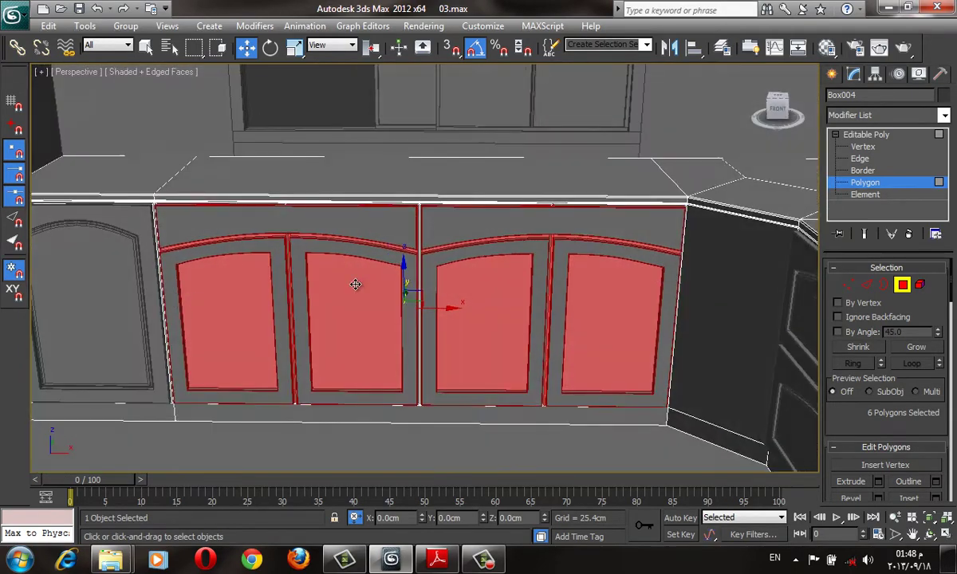
{"action": "scroll", "coordinate": [498, 277], "scroll_direction": "up", "scroll_amount": 4}
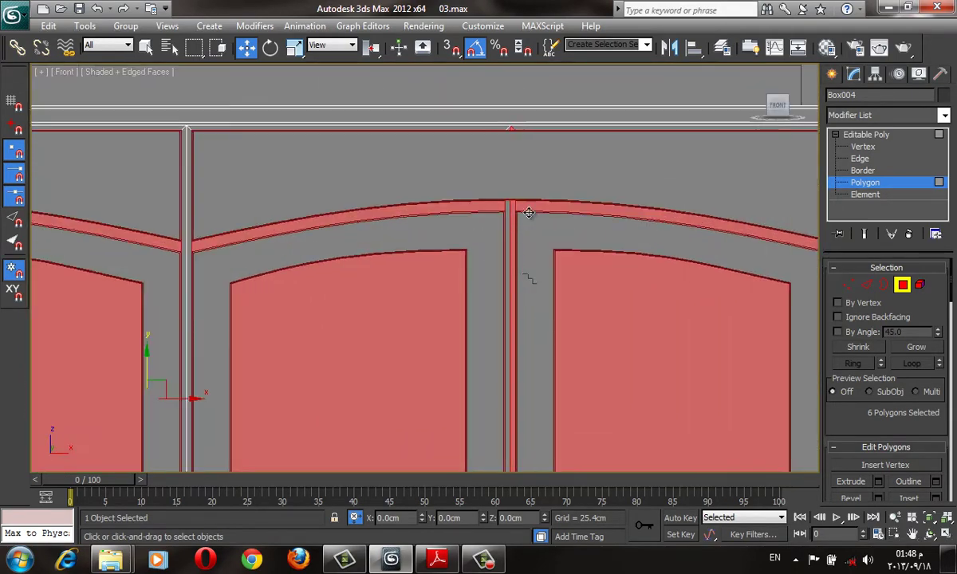
{"action": "scroll", "coordinate": [441, 193], "scroll_direction": "up", "scroll_amount": 2}
{"action": "scroll", "coordinate": [441, 173], "scroll_direction": "down", "scroll_amount": 3}
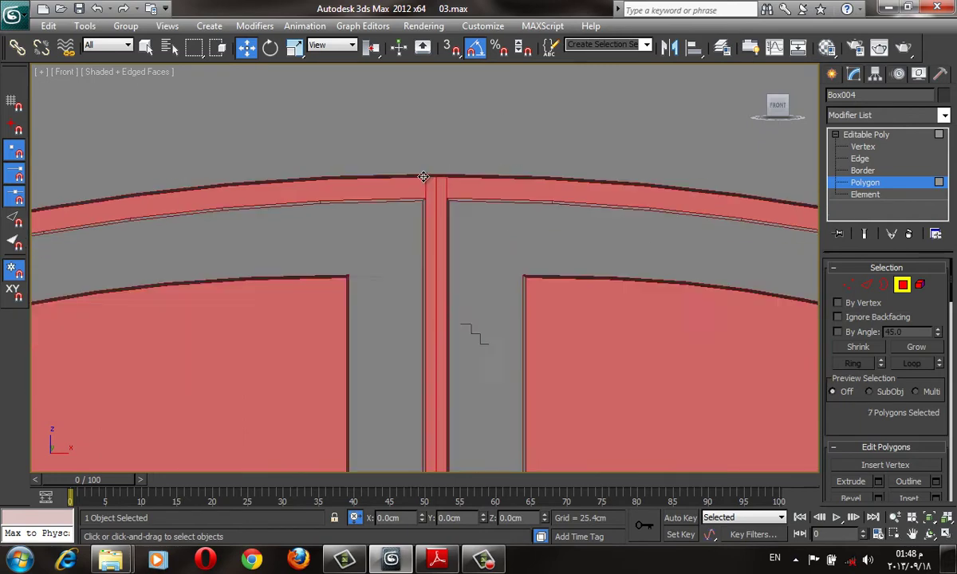
{"action": "scroll", "coordinate": [479, 239], "scroll_direction": "down", "scroll_amount": 3}
{"action": "scroll", "coordinate": [344, 180], "scroll_direction": "down", "scroll_amount": 4}
{"action": "scroll", "coordinate": [406, 218], "scroll_direction": "up", "scroll_amount": 2}
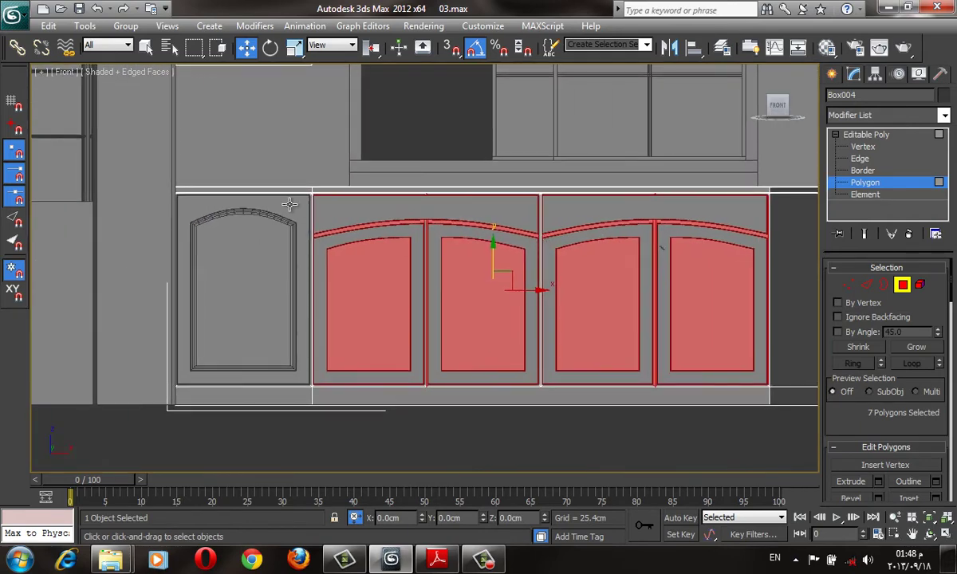
{"action": "scroll", "coordinate": [319, 206], "scroll_direction": "up", "scroll_amount": 4}
{"action": "mouse_move", "coordinate": [374, 203]}
{"action": "middle_mouse_down"}
{"action": "mouse_move", "coordinate": [294, 222]}
{"action": "mouse_move", "coordinate": [478, 275]}
{"action": "middle_mouse_up"}
{"action": "scroll", "coordinate": [453, 297], "scroll_direction": "down", "scroll_amount": 2}
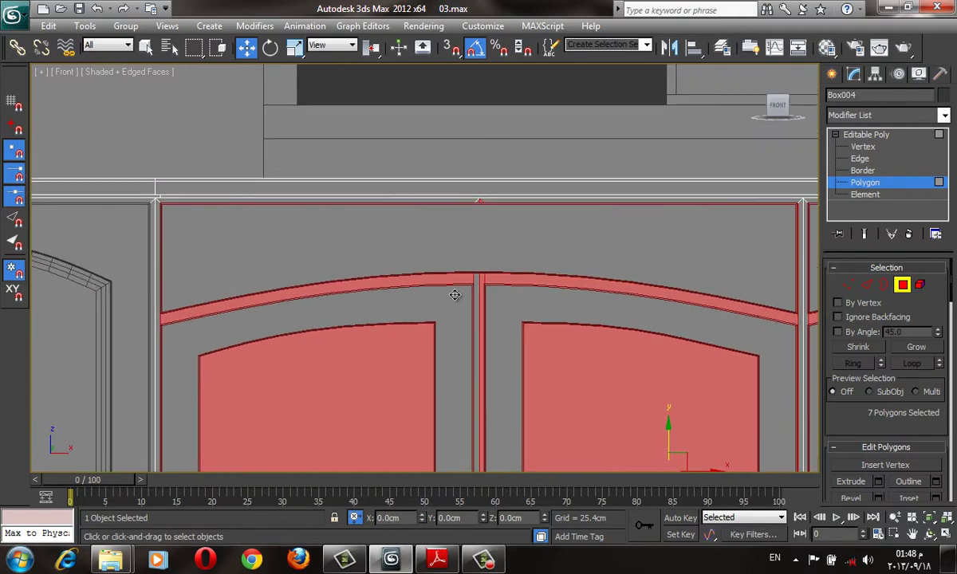
{"action": "scroll", "coordinate": [471, 276], "scroll_direction": "up", "scroll_amount": 3}
{"action": "key", "text": "q"}
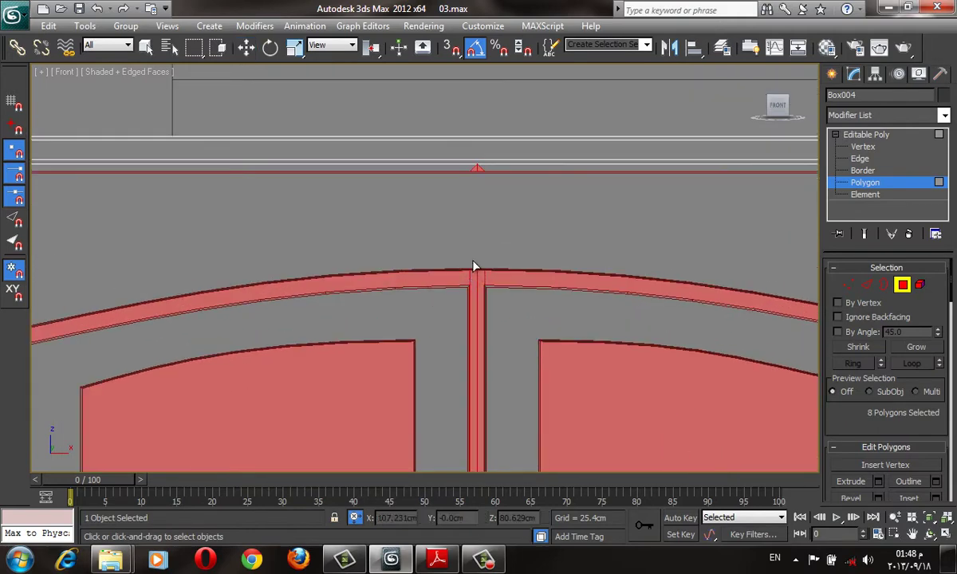
{"action": "scroll", "coordinate": [830, 494], "scroll_direction": "down", "scroll_amount": 1}
{"action": "scroll", "coordinate": [830, 493], "scroll_direction": "down", "scroll_amount": 5}
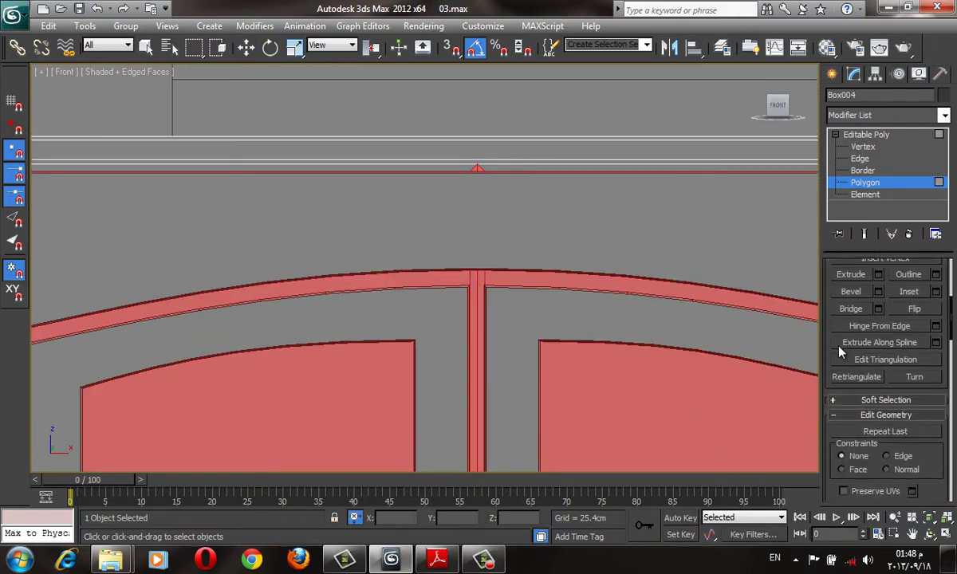
{"action": "middle_click_drag", "start_coordinate": [588, 328], "coordinate": [555, 337]}
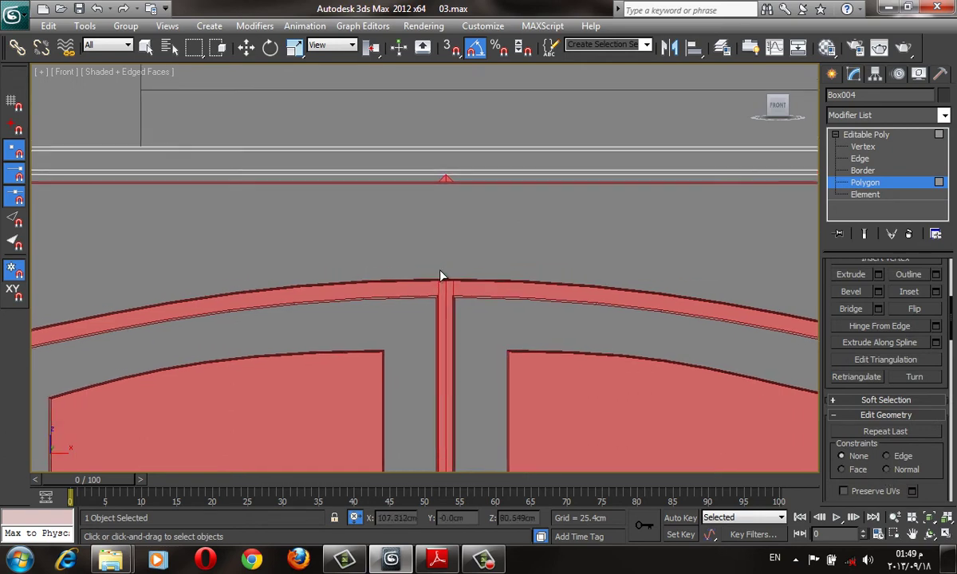
Switch to wireframe and orbit into a 3D view of the cabinet doors
{"action": "key", "text": "F3"}
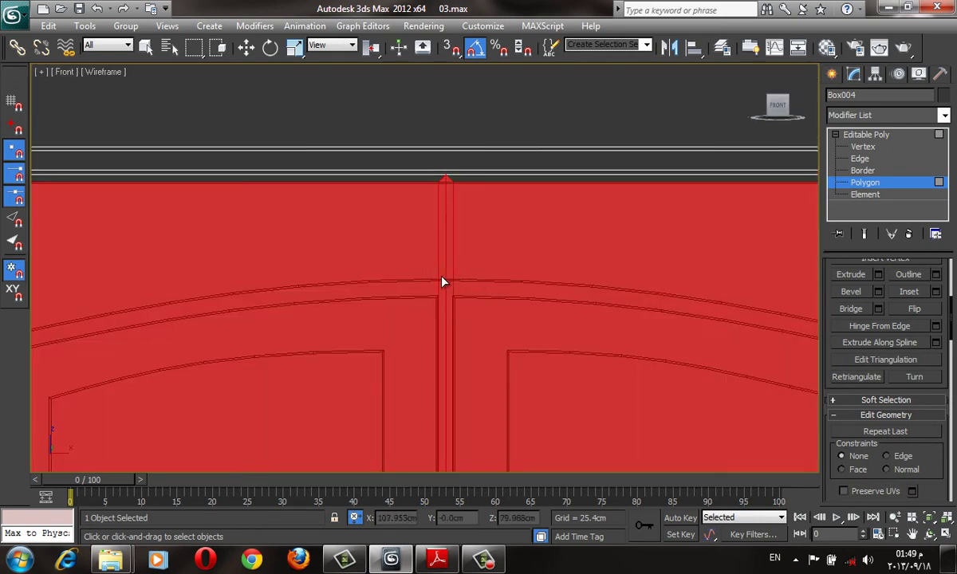
{"action": "left_click", "coordinate": [443, 278]}
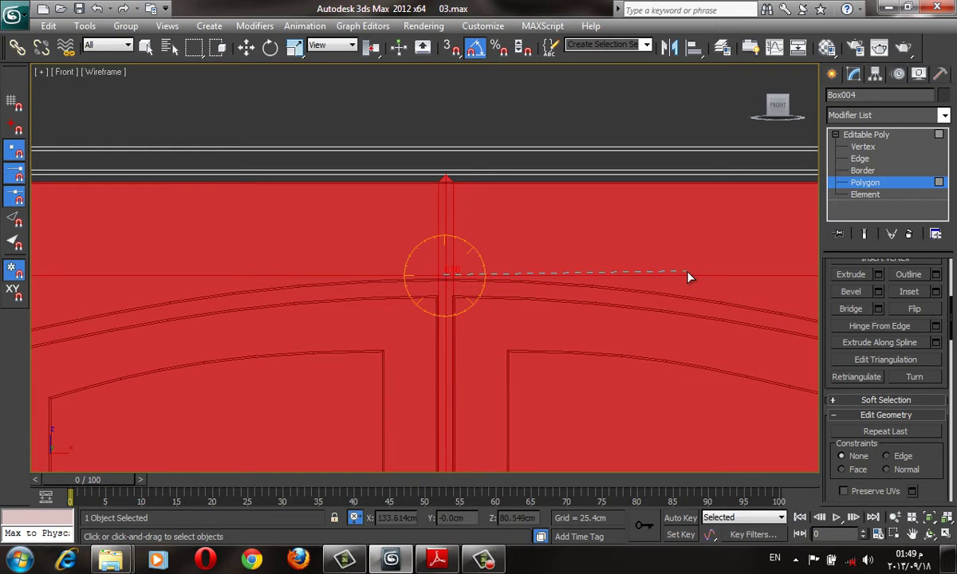
{"action": "scroll", "coordinate": [691, 277], "scroll_direction": "down", "scroll_amount": 5}
{"action": "mouse_move", "coordinate": [620, 309]}
{"action": "middle_mouse_down"}
{"action": "mouse_move", "coordinate": [390, 263]}
{"action": "mouse_move", "coordinate": [492, 336]}
{"action": "middle_mouse_up"}
{"action": "scroll", "coordinate": [502, 365], "scroll_direction": "up", "scroll_amount": 4}
{"action": "scroll", "coordinate": [523, 282], "scroll_direction": "up", "scroll_amount": 3}
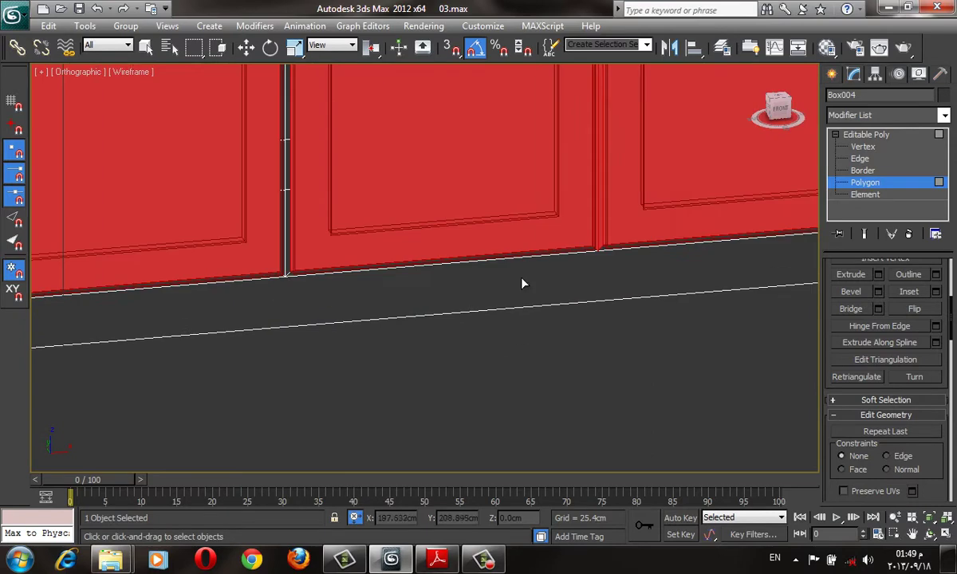
{"action": "scroll", "coordinate": [519, 284], "scroll_direction": "up", "scroll_amount": 1}
{"action": "middle_click_drag", "start_coordinate": [519, 284], "coordinate": [519, 417]}
{"action": "scroll", "coordinate": [520, 418], "scroll_direction": "down", "scroll_amount": 5}
Select the four door front faces plus the side and divider strips, then view them in shaded Perspective
{"action": "key", "text": "w"}
{"action": "left_click", "coordinate": [616, 252]}
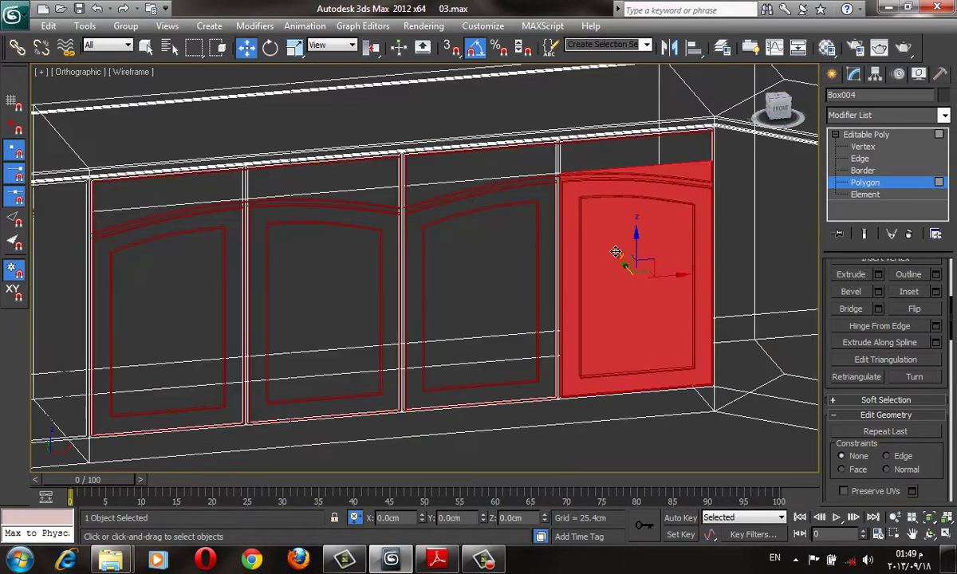
{"action": "left_click", "coordinate": [555, 239], "text": "ctrl"}
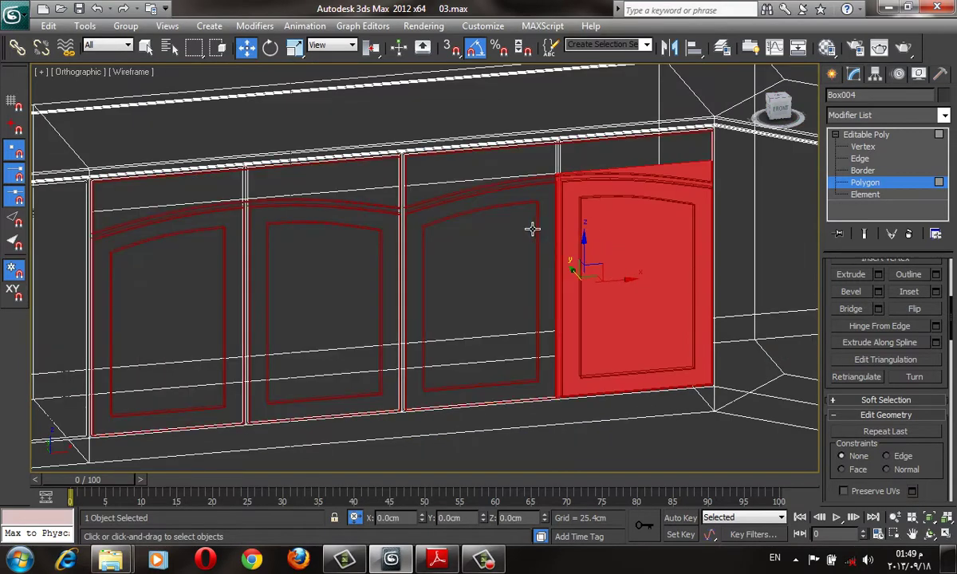
{"action": "left_click", "coordinate": [532, 230], "text": "ctrl"}
{"action": "left_click", "coordinate": [342, 230], "text": "ctrl"}
{"action": "left_click", "coordinate": [246, 233], "text": "ctrl"}
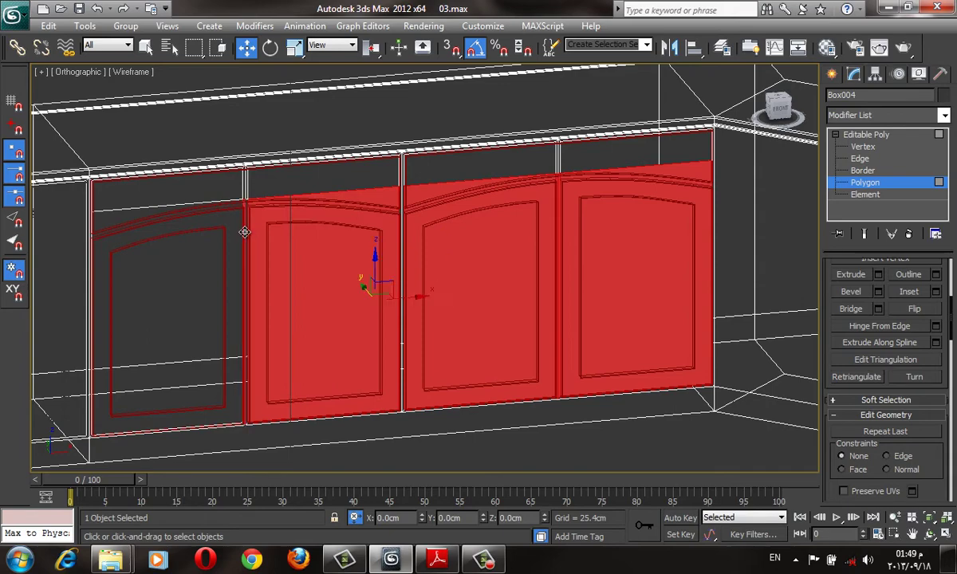
{"action": "left_click", "coordinate": [229, 217], "text": "ctrl"}
{"action": "scroll", "coordinate": [243, 219], "scroll_direction": "up", "scroll_amount": 3}
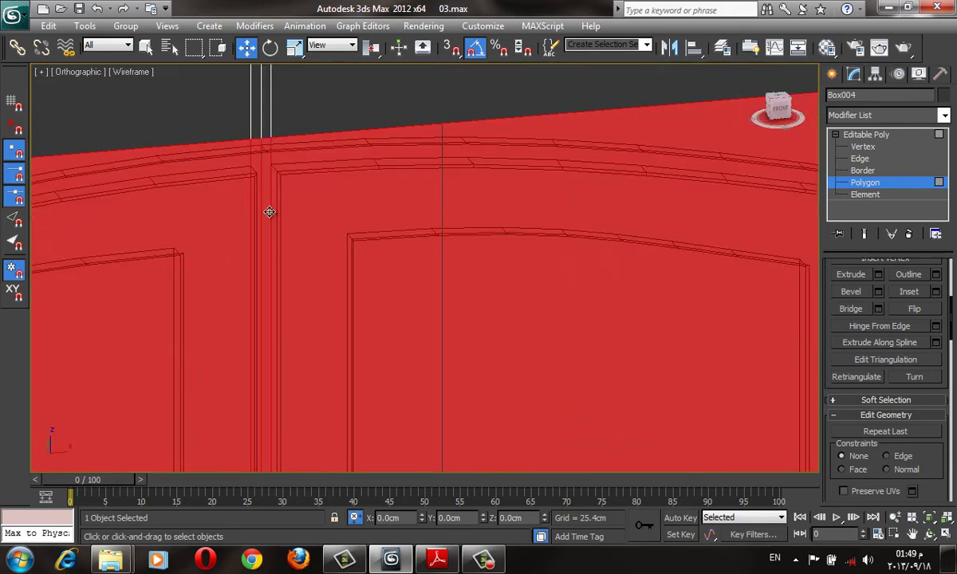
{"action": "scroll", "coordinate": [267, 227], "scroll_direction": "down", "scroll_amount": 2}
{"action": "key", "text": "p"}
{"action": "key", "text": "F3"}
{"action": "scroll", "coordinate": [375, 311], "scroll_direction": "up", "scroll_amount": 3}
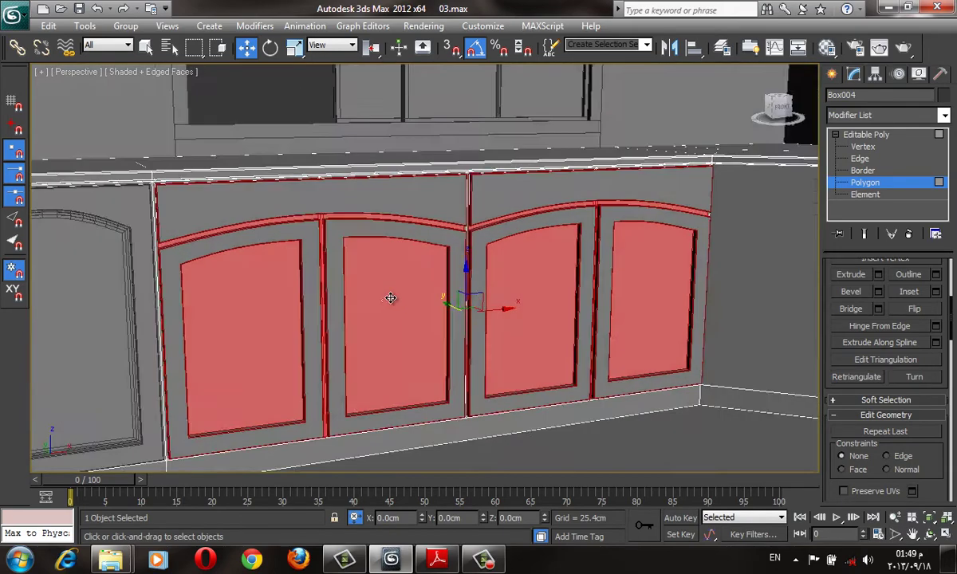
{"action": "scroll", "coordinate": [394, 291], "scroll_direction": "up", "scroll_amount": 2}
{"action": "middle_click_drag", "start_coordinate": [396, 286], "coordinate": [351, 287], "text": "alt"}
{"action": "scroll", "coordinate": [514, 306], "scroll_direction": "up", "scroll_amount": 2}
Inset the four selected door faces as one group by 1
{"action": "middle_click_drag", "start_coordinate": [578, 358], "coordinate": [471, 327], "text": "alt"}
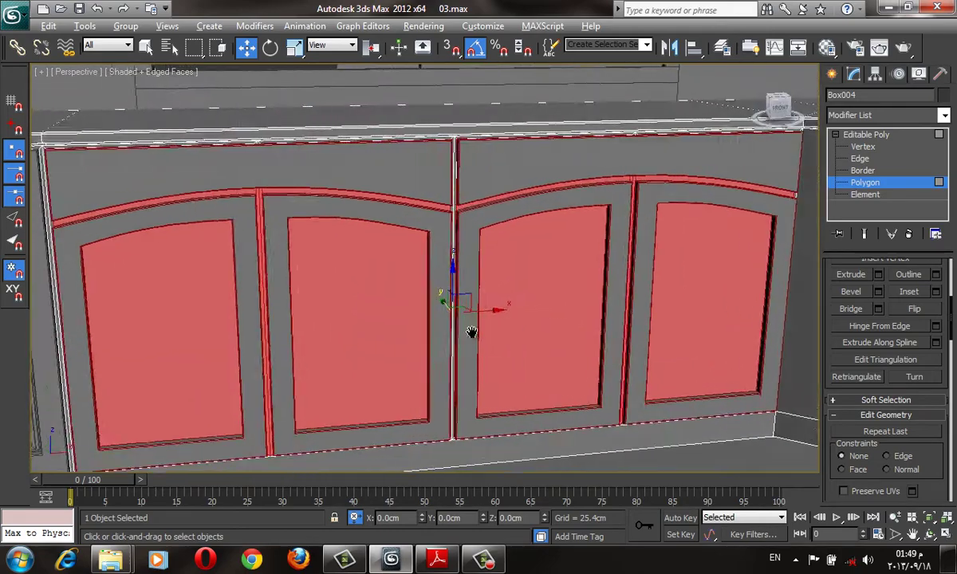
{"action": "scroll", "coordinate": [606, 337], "scroll_direction": "up", "scroll_amount": 2}
{"action": "middle_click_drag", "start_coordinate": [644, 359], "coordinate": [489, 338], "text": "alt"}
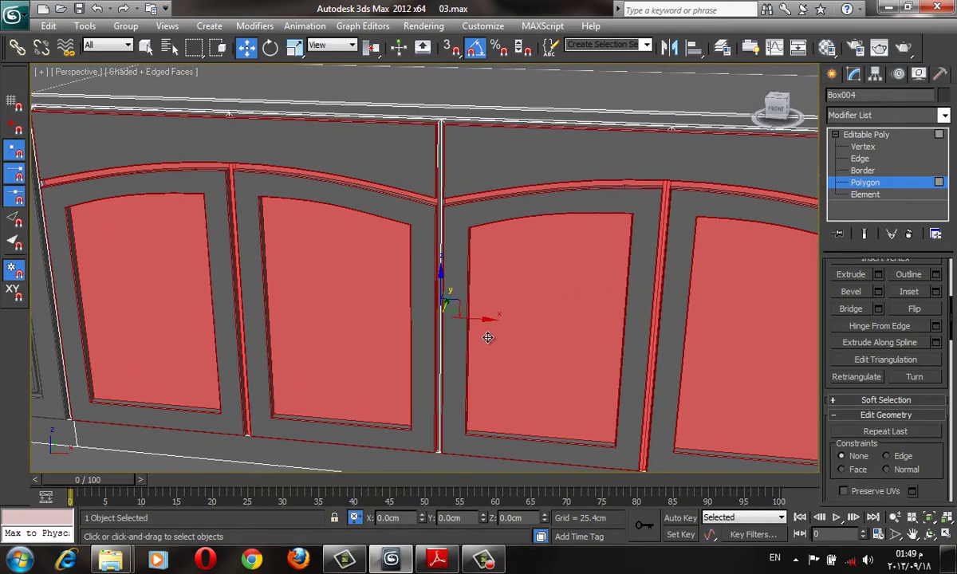
{"action": "key", "text": "F3"}
{"action": "middle_click_drag", "start_coordinate": [557, 321], "coordinate": [588, 313], "text": "alt"}
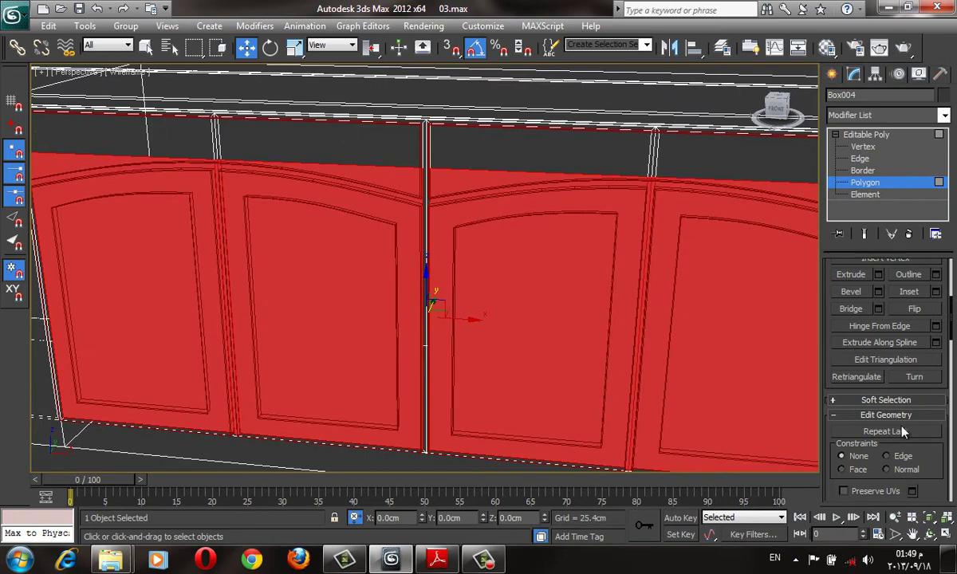
{"action": "left_click", "coordinate": [935, 291]}
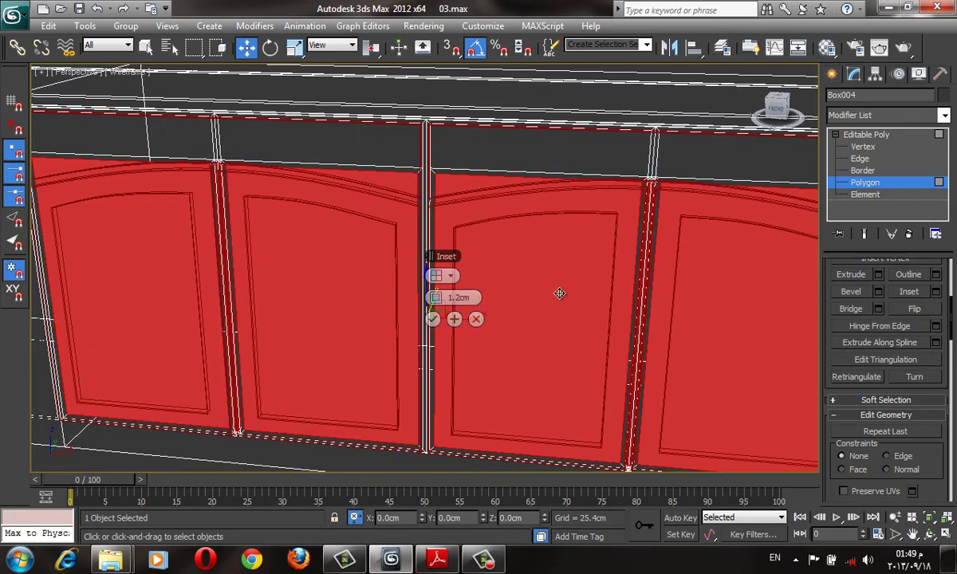
{"action": "left_click", "coordinate": [437, 276]}
{"action": "mouse_move", "coordinate": [456, 297]}
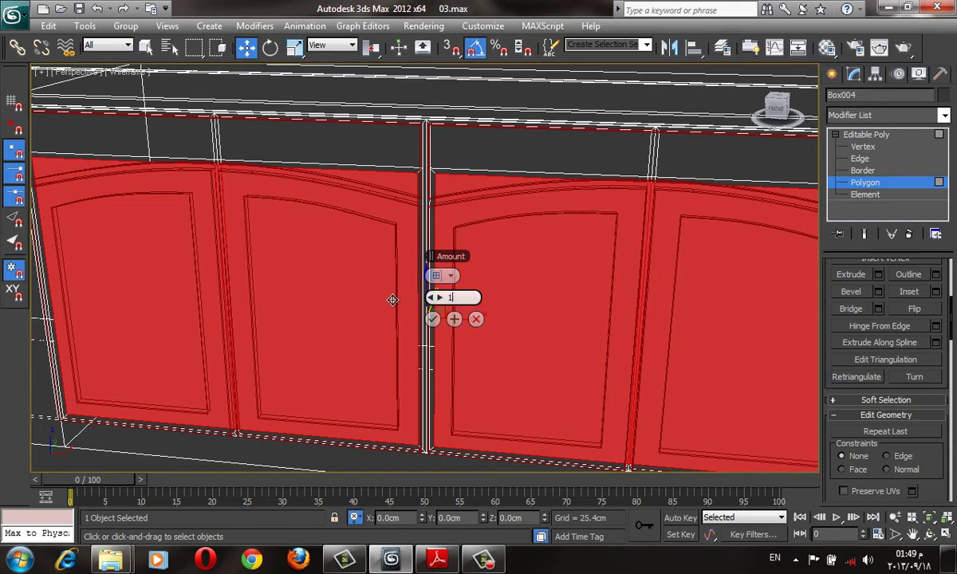
{"action": "left_click", "coordinate": [432, 319]}
Extrude the inset door faces -63cm to form four deep open compartments
{"action": "left_click", "coordinate": [879, 274]}
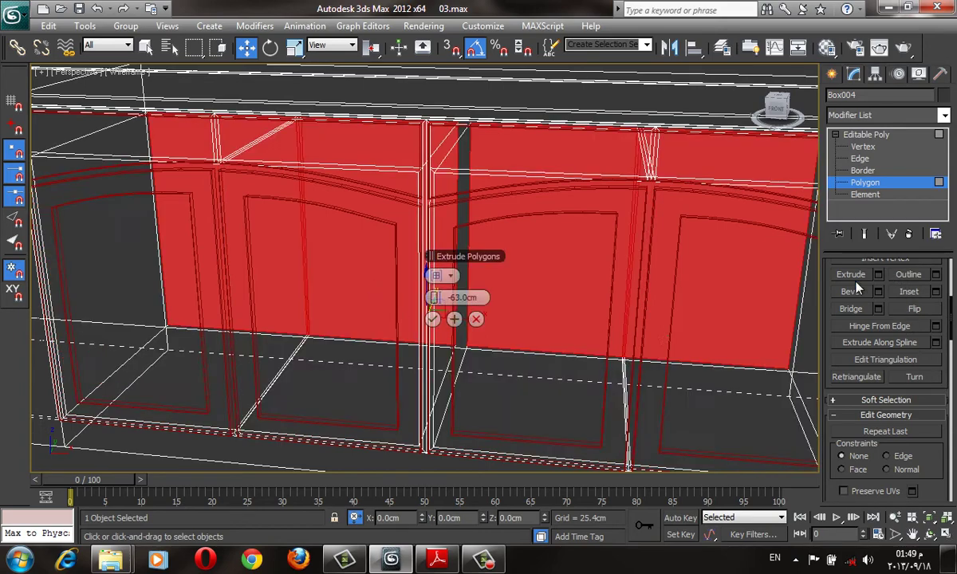
{"action": "key", "text": "F3"}
{"action": "scroll", "coordinate": [574, 334], "scroll_direction": "up", "scroll_amount": 3}
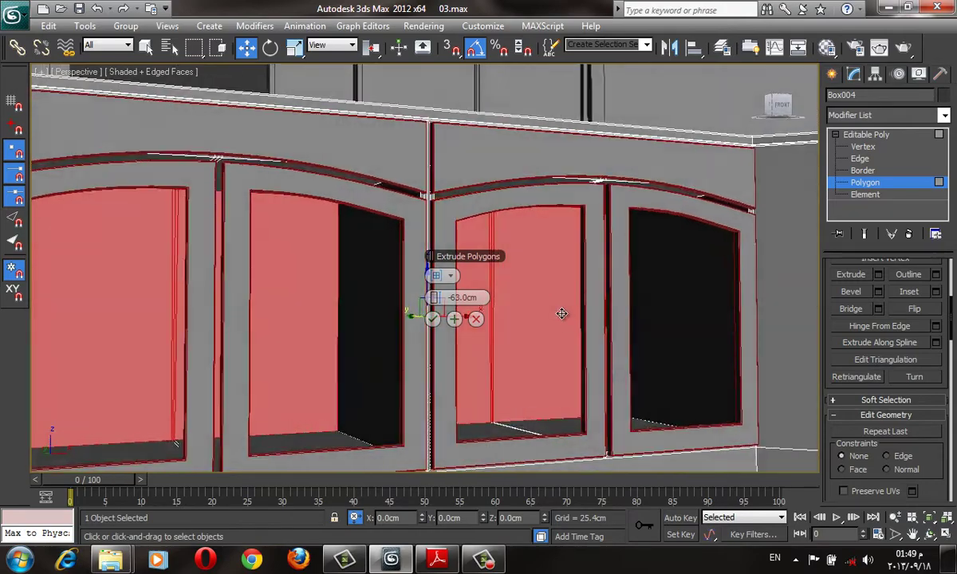
{"action": "mouse_move", "coordinate": [561, 314]}
{"action": "middle_mouse_down", "text": "alt"}
{"action": "mouse_move", "coordinate": [535, 274]}
{"action": "mouse_move", "coordinate": [556, 275]}
{"action": "mouse_move", "coordinate": [558, 287]}
{"action": "mouse_move", "coordinate": [605, 259]}
{"action": "mouse_move", "coordinate": [527, 323]}
{"action": "middle_mouse_up", "text": "alt"}
{"action": "scroll", "coordinate": [528, 323], "scroll_direction": "down", "scroll_amount": 5}
{"action": "middle_click_drag", "start_coordinate": [692, 299], "coordinate": [446, 229], "text": "alt"}
{"action": "scroll", "coordinate": [446, 229], "scroll_direction": "up", "scroll_amount": 5}
{"action": "middle_click_drag", "start_coordinate": [448, 133], "coordinate": [521, 288], "text": "alt"}
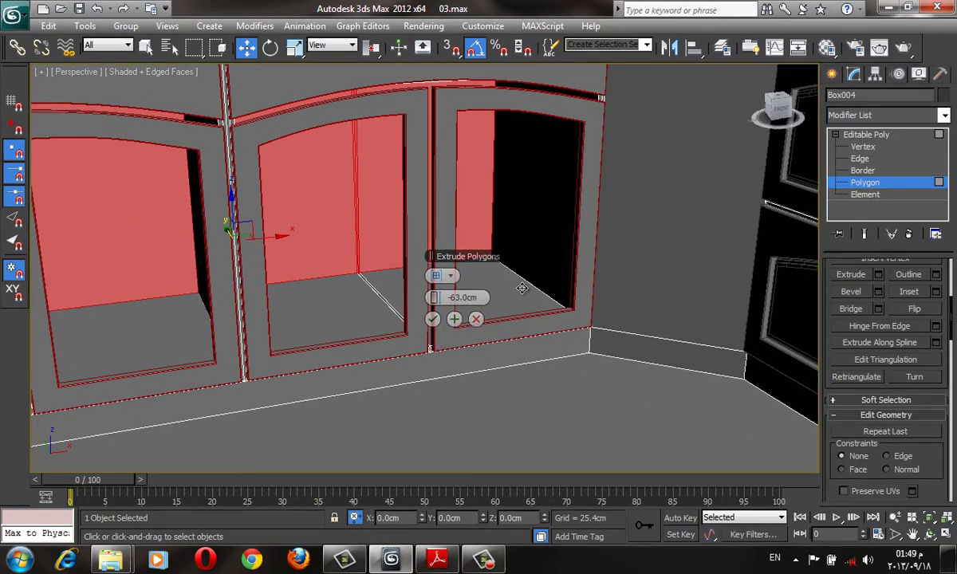
{"action": "left_click", "coordinate": [435, 321]}
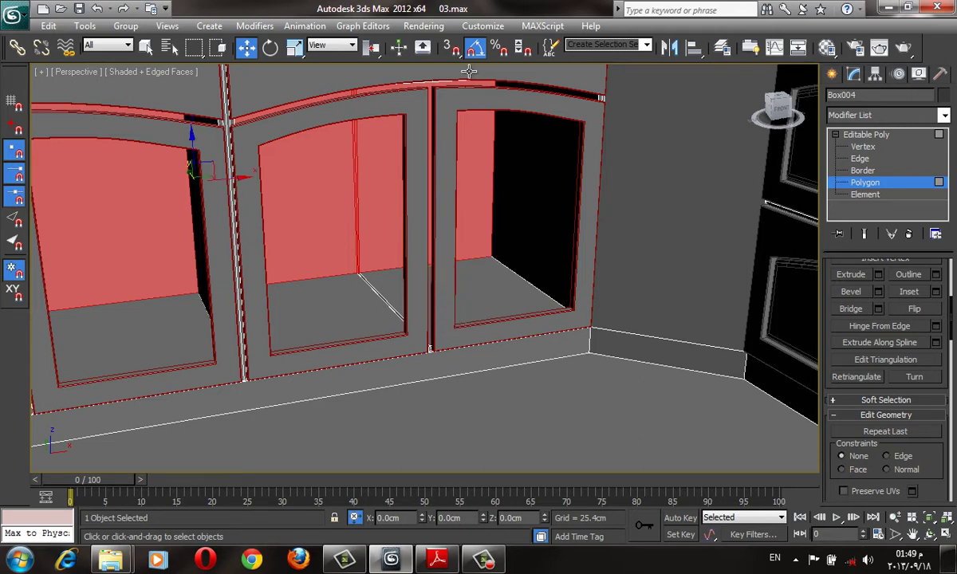
{"action": "scroll", "coordinate": [438, 181], "scroll_direction": "down", "scroll_amount": 3}
{"action": "mouse_move", "coordinate": [438, 181]}
{"action": "middle_mouse_down", "text": "alt"}
{"action": "mouse_move", "coordinate": [705, 293]}
{"action": "mouse_move", "coordinate": [493, 333]}
{"action": "mouse_move", "coordinate": [604, 278]}
{"action": "middle_mouse_up", "text": "alt"}
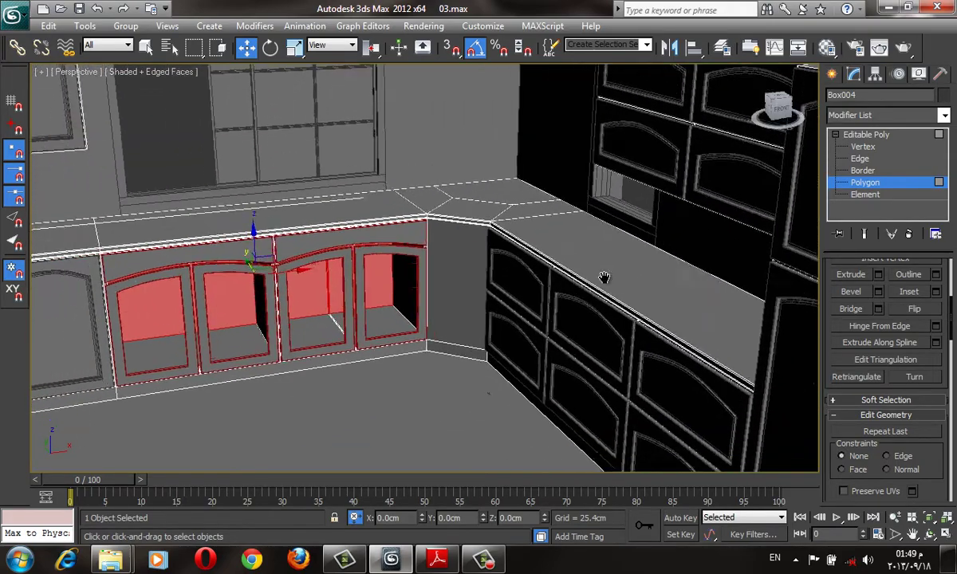
{"action": "scroll", "coordinate": [742, 208], "scroll_direction": "up", "scroll_amount": 2}
Edit the bevelled door-frame shape at spline level and select the upper arch splines in Front view
{"action": "left_click", "coordinate": [832, 75]}
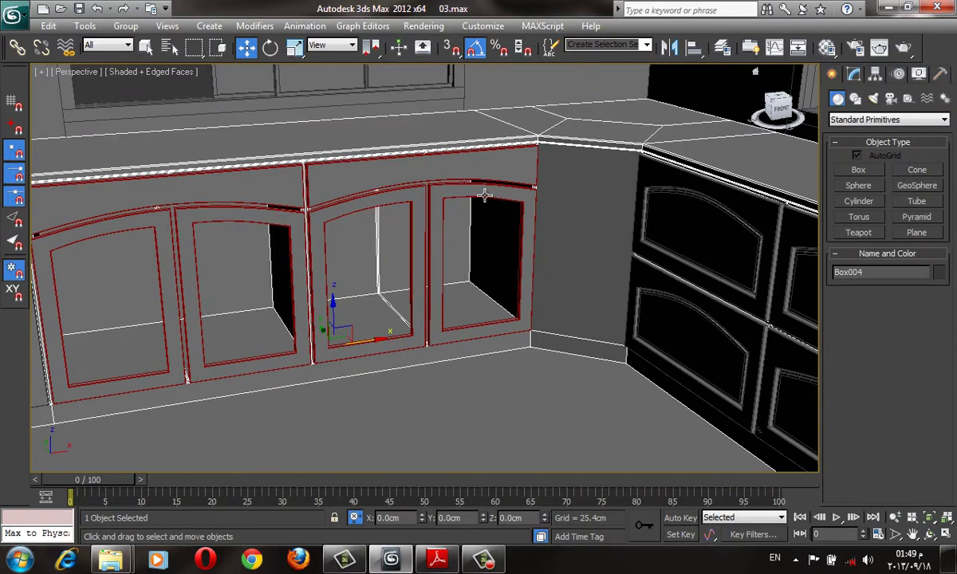
{"action": "left_click", "coordinate": [490, 189]}
{"action": "left_click", "coordinate": [853, 74]}
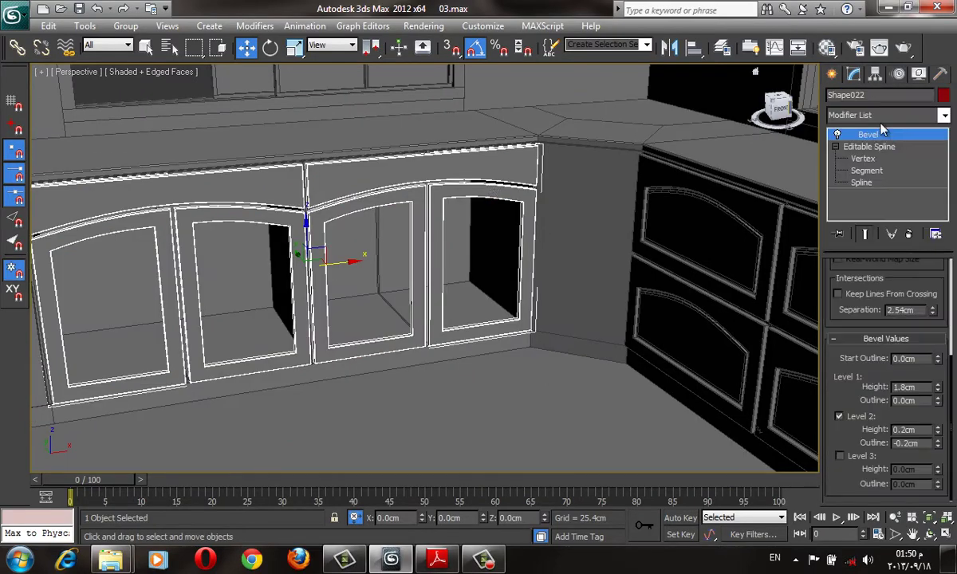
{"action": "left_click", "coordinate": [861, 183]}
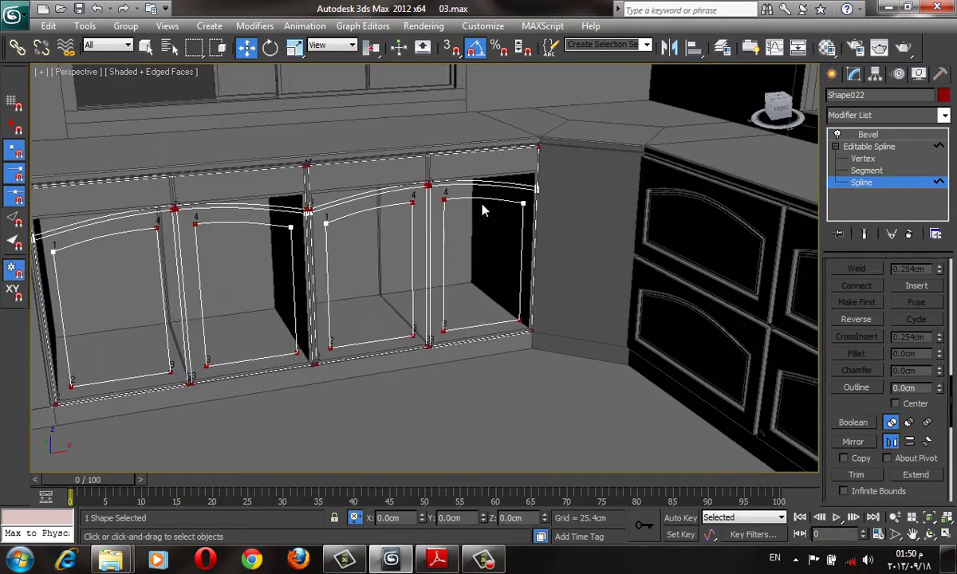
{"action": "key", "text": "f"}
{"action": "scroll", "coordinate": [589, 253], "scroll_direction": "up", "scroll_amount": 3}
{"action": "left_click", "coordinate": [576, 223]}
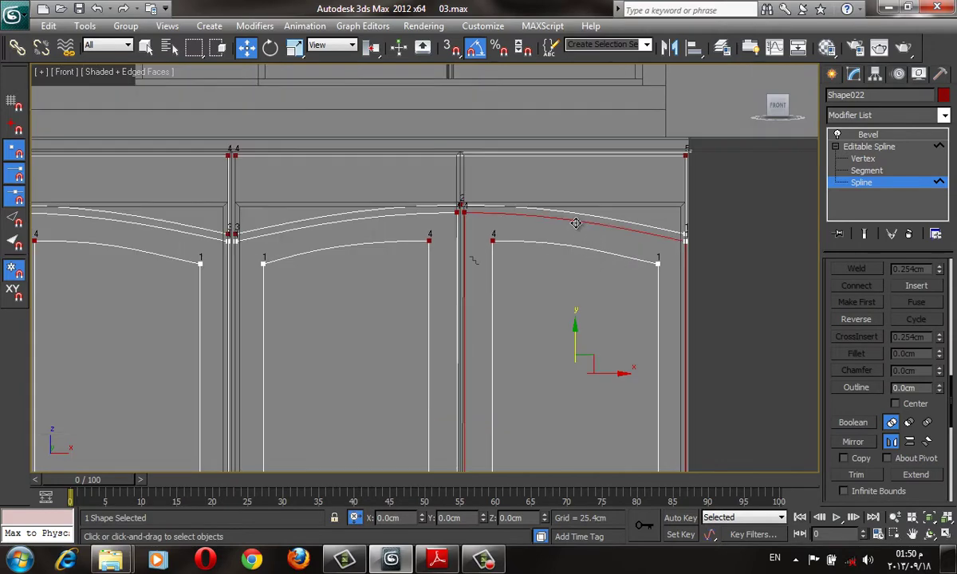
{"action": "left_click", "coordinate": [445, 213], "text": "ctrl"}
{"action": "left_click", "coordinate": [218, 239], "text": "ctrl"}
{"action": "middle_click_drag", "start_coordinate": [191, 252], "coordinate": [286, 283]}
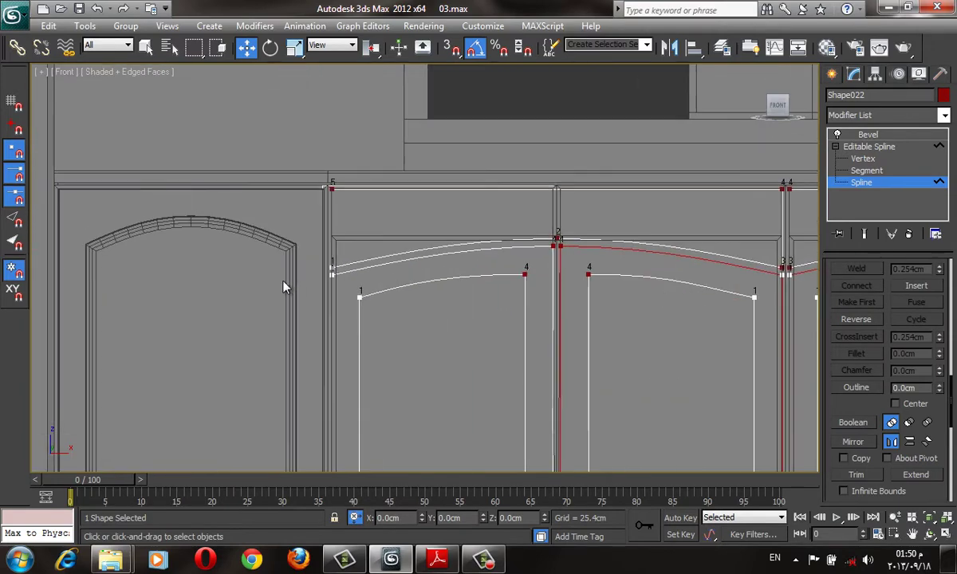
{"action": "middle_click_drag", "start_coordinate": [593, 284], "coordinate": [468, 259]}
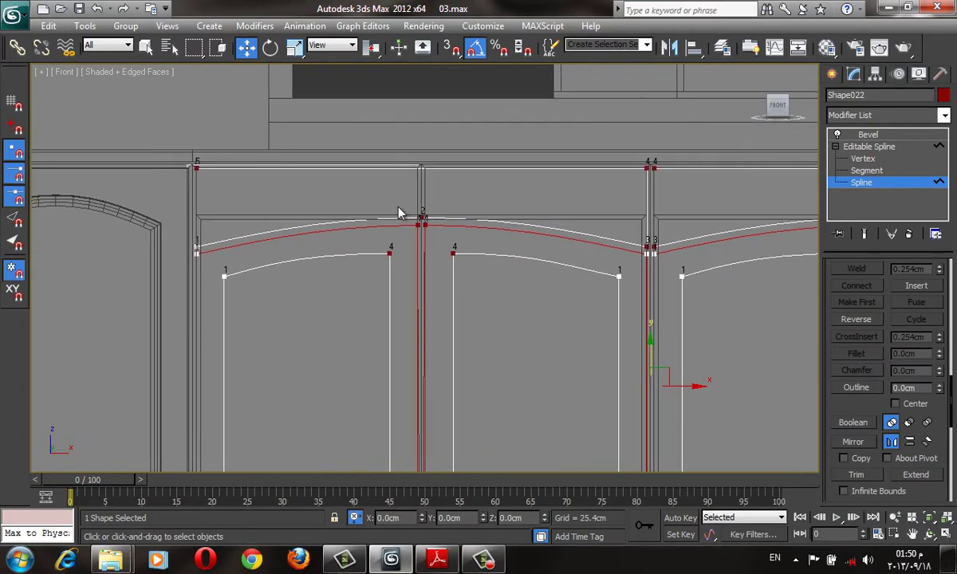
{"action": "left_click", "coordinate": [398, 217], "text": "ctrl"}
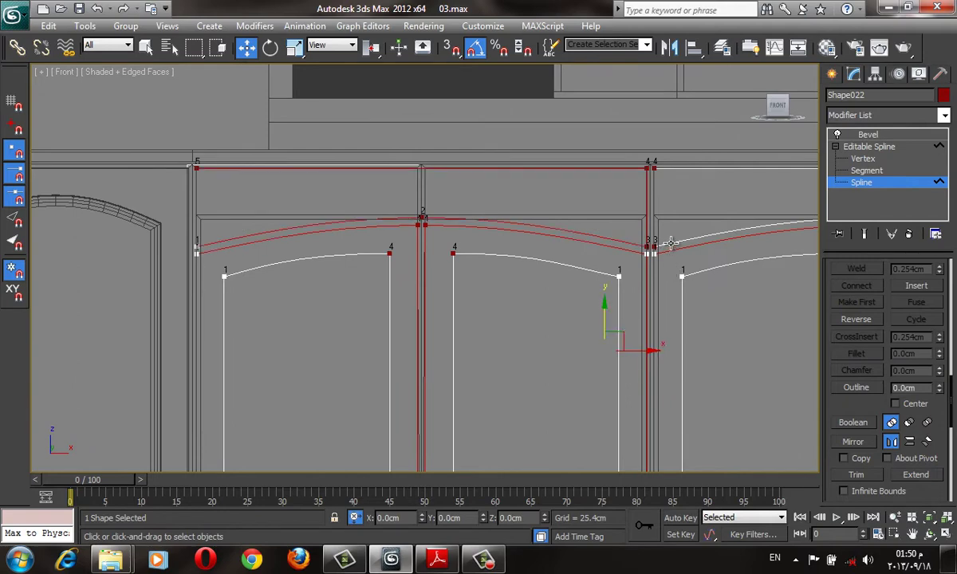
{"action": "scroll", "coordinate": [460, 242], "scroll_direction": "up", "scroll_amount": 5}
Outline the selected arch splines by 0.5 to make a double-line band
{"action": "left_click", "coordinate": [855, 388]}
{"action": "scroll", "coordinate": [328, 240], "scroll_direction": "down", "scroll_amount": 3}
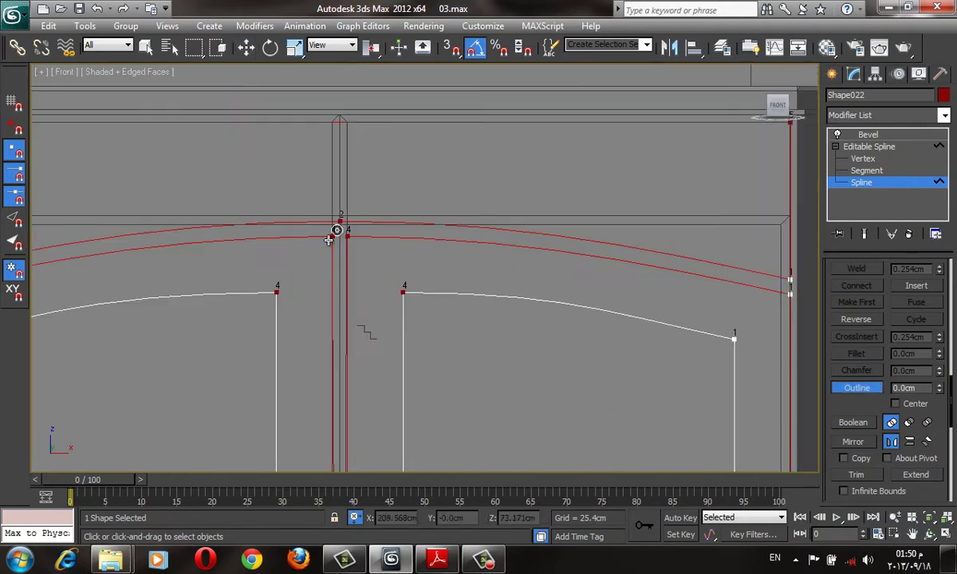
{"action": "left_click_drag", "start_coordinate": [350, 236], "coordinate": [353, 221]}
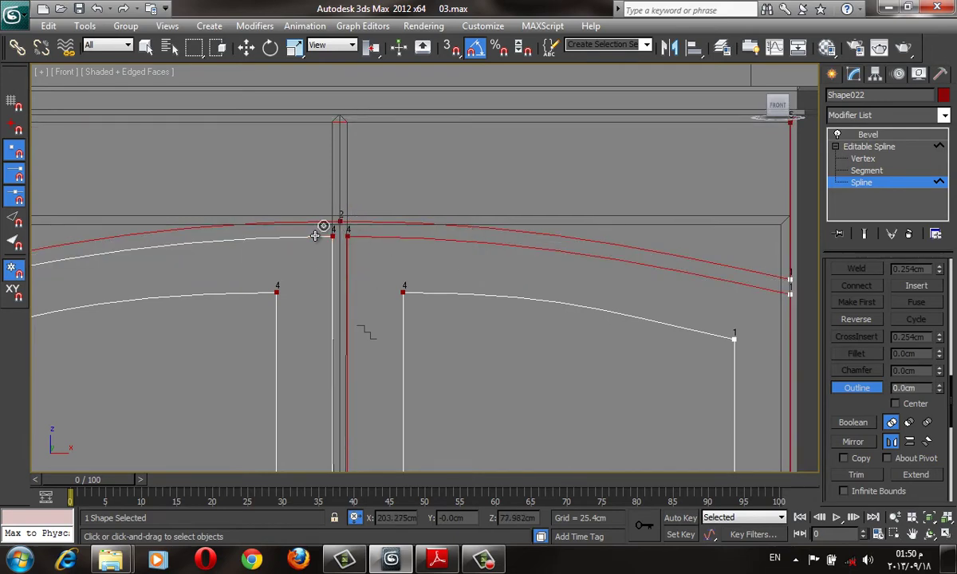
{"action": "scroll", "coordinate": [315, 236], "scroll_direction": "down", "scroll_amount": 5}
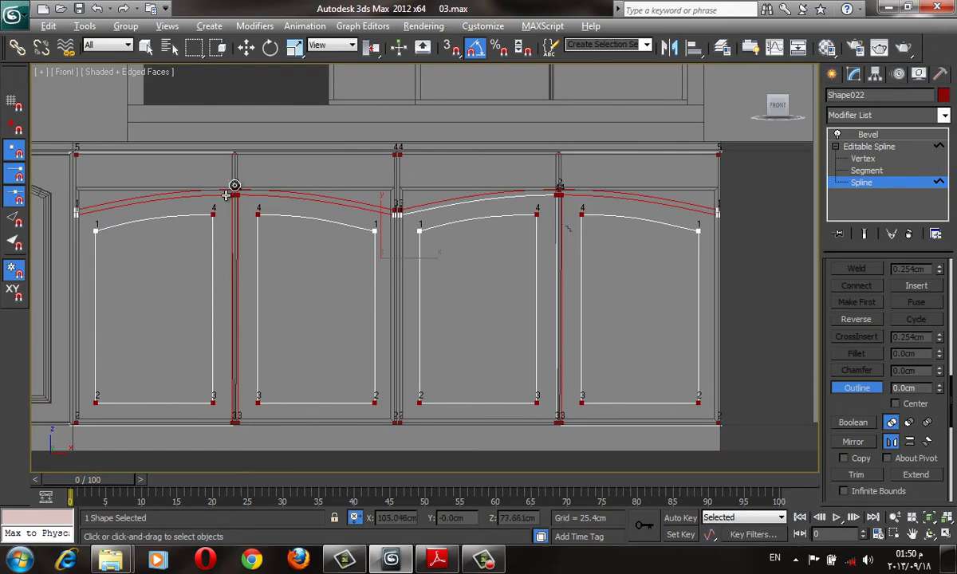
{"action": "scroll", "coordinate": [766, 351], "scroll_direction": "up", "scroll_amount": 2}
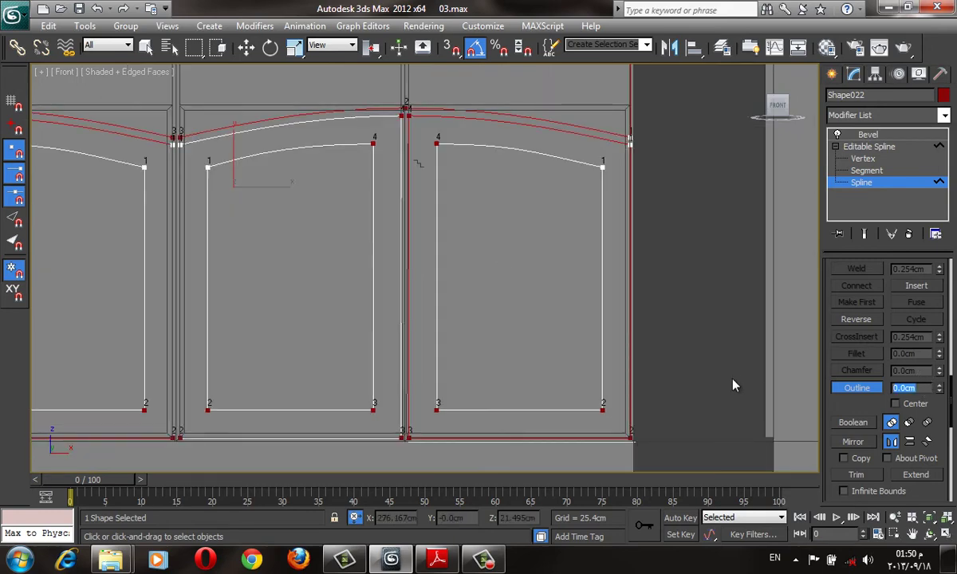
{"action": "type", "text": "0.5"}
{"action": "key", "text": "Return"}
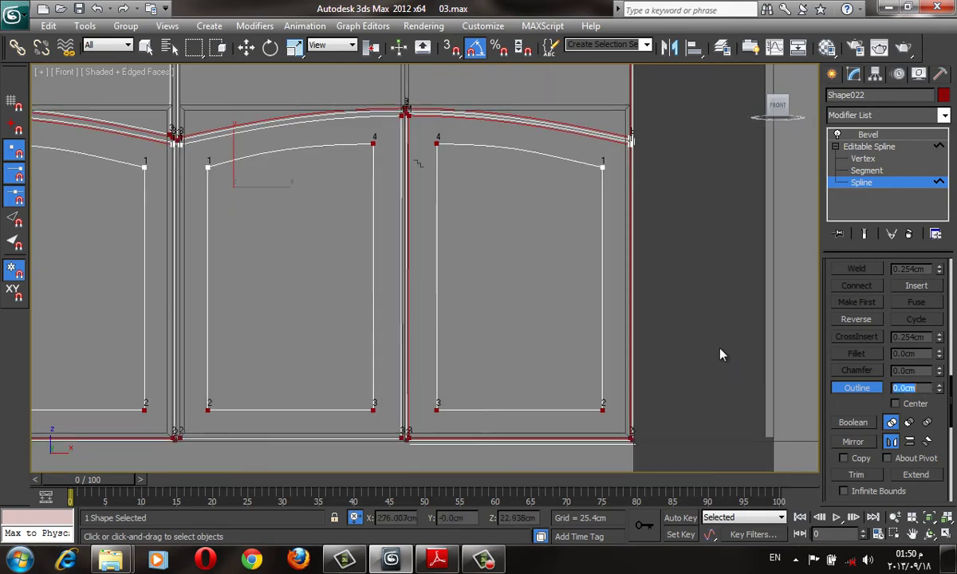
{"action": "scroll", "coordinate": [645, 265], "scroll_direction": "up", "scroll_amount": 1}
{"action": "scroll", "coordinate": [638, 255], "scroll_direction": "up", "scroll_amount": 3}
{"action": "scroll", "coordinate": [630, 245], "scroll_direction": "up", "scroll_amount": 2}
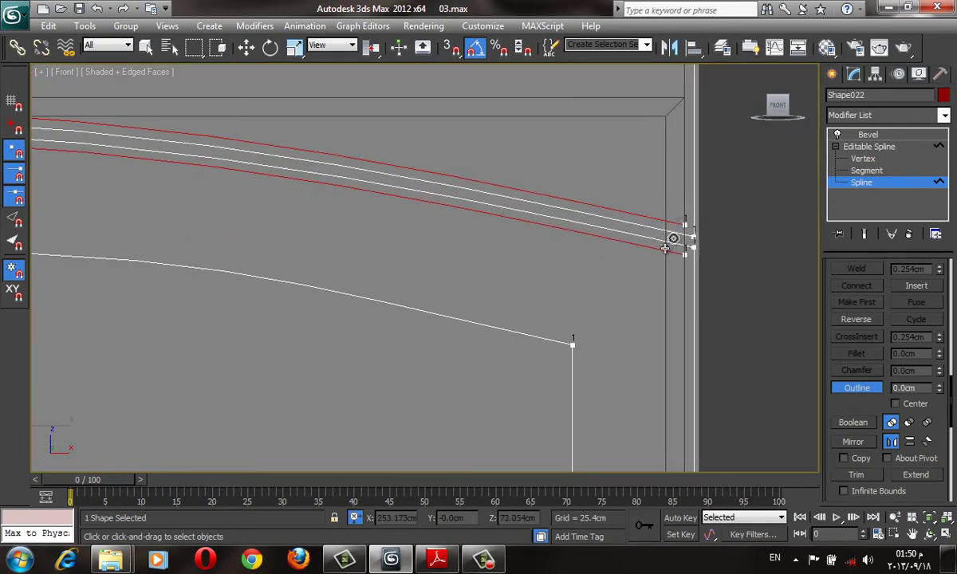
Select the lower arch spline and check its values in Transform Type-In, closing it unchanged
{"action": "left_click", "coordinate": [674, 239]}
{"action": "scroll", "coordinate": [558, 271], "scroll_direction": "down", "scroll_amount": 3}
{"action": "scroll", "coordinate": [546, 295], "scroll_direction": "down", "scroll_amount": 2}
{"action": "scroll", "coordinate": [540, 301], "scroll_direction": "up", "scroll_amount": 5}
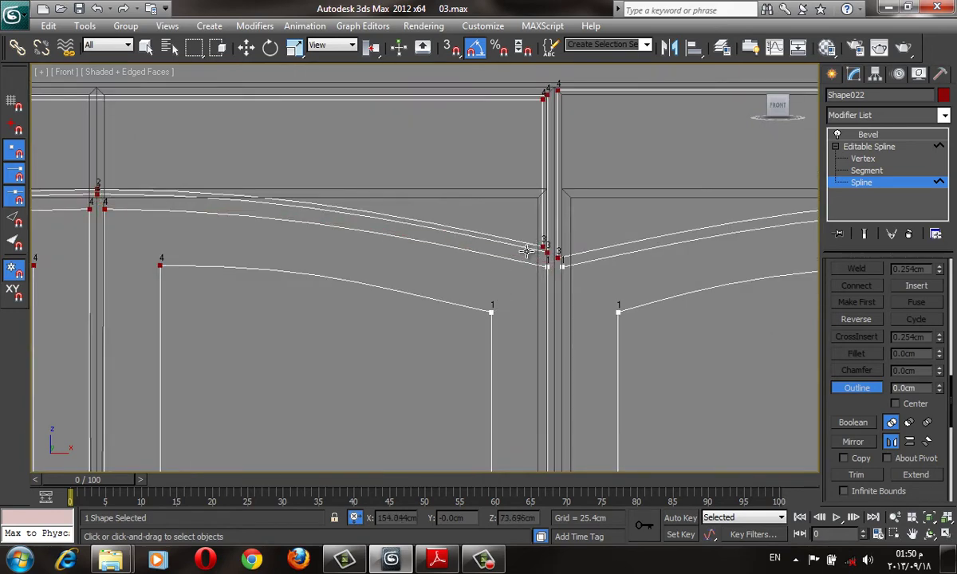
{"action": "left_click", "coordinate": [526, 252]}
{"action": "scroll", "coordinate": [568, 267], "scroll_direction": "up", "scroll_amount": 2}
{"action": "scroll", "coordinate": [563, 271], "scroll_direction": "up", "scroll_amount": 2}
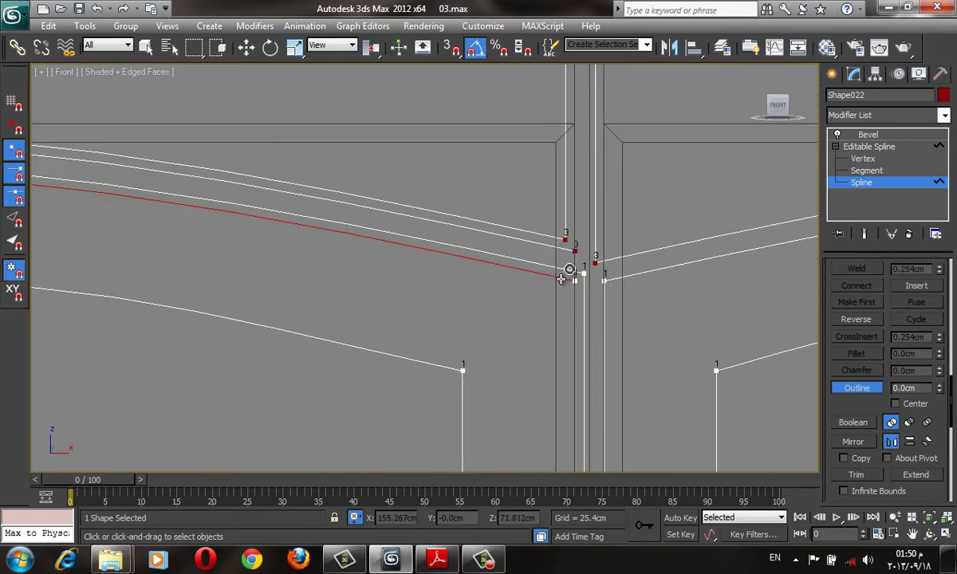
{"action": "key", "text": "F12"}
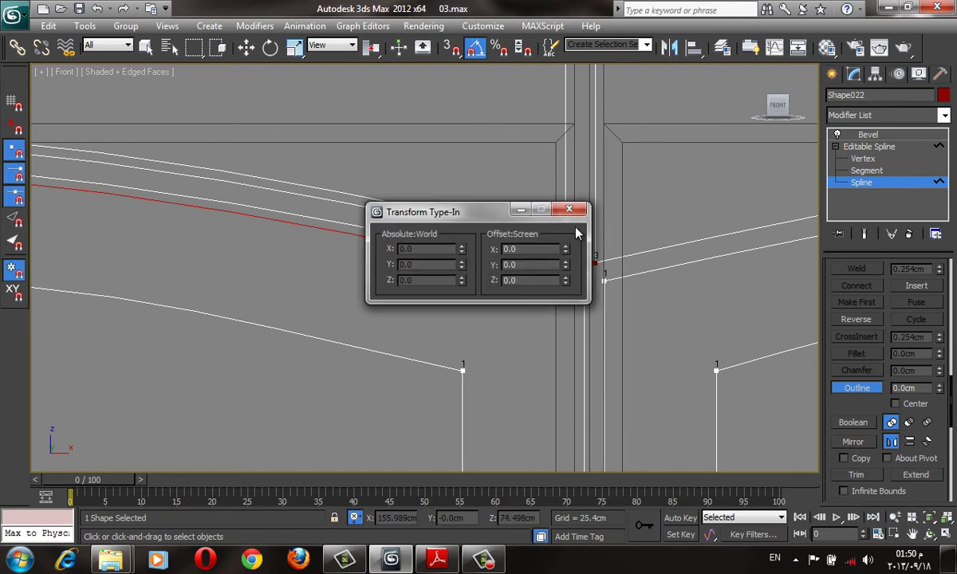
{"action": "left_click", "coordinate": [572, 207]}
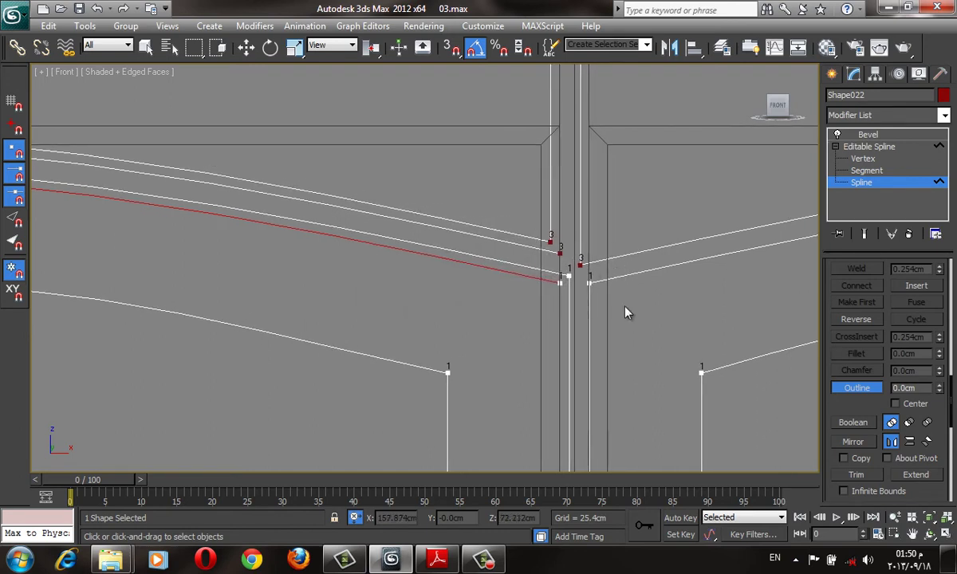
{"action": "scroll", "coordinate": [626, 313], "scroll_direction": "down", "scroll_amount": 9}
Switch to Perspective and orbit, zoom and pan around the arched cabinet doors
{"action": "left_click", "coordinate": [830, 75]}
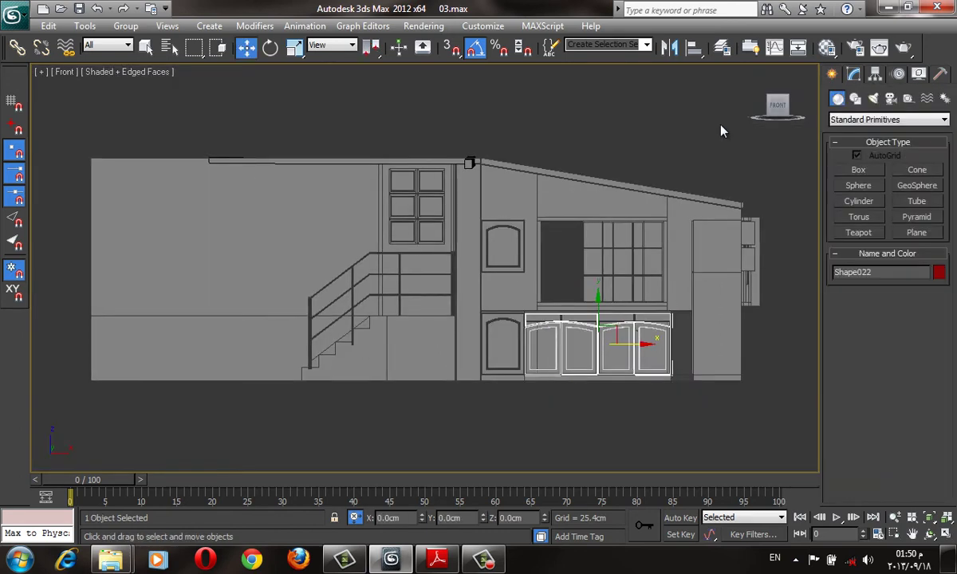
{"action": "key", "text": "p"}
{"action": "mouse_move", "coordinate": [680, 154]}
{"action": "middle_mouse_down", "text": "alt"}
{"action": "mouse_move", "coordinate": [646, 277]}
{"action": "mouse_move", "coordinate": [646, 239]}
{"action": "middle_mouse_up", "text": "alt"}
{"action": "scroll", "coordinate": [647, 276], "scroll_direction": "up", "scroll_amount": 5}
{"action": "key", "text": "z"}
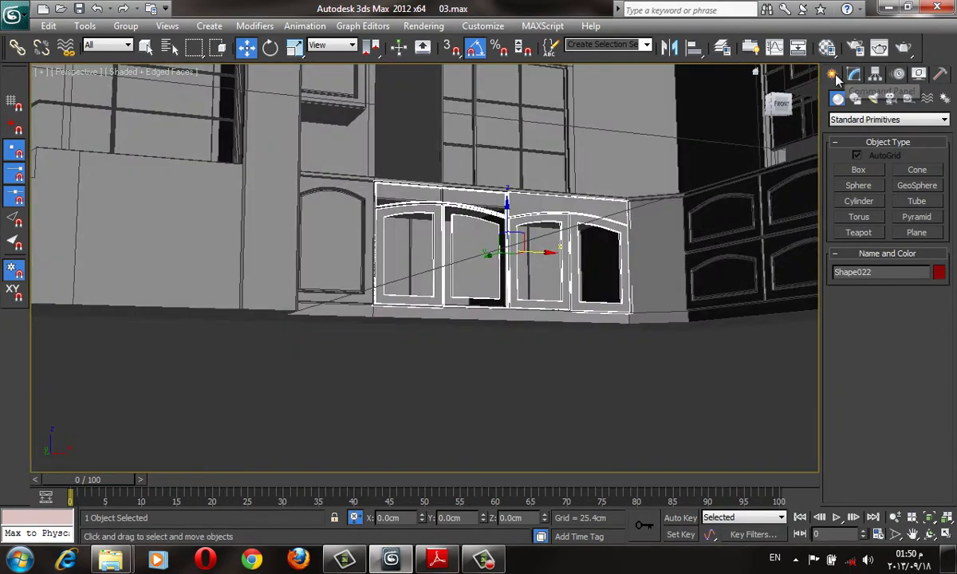
{"action": "middle_click_drag", "start_coordinate": [731, 98], "coordinate": [628, 179], "text": "alt"}
{"action": "scroll", "coordinate": [547, 203], "scroll_direction": "up", "scroll_amount": 3}
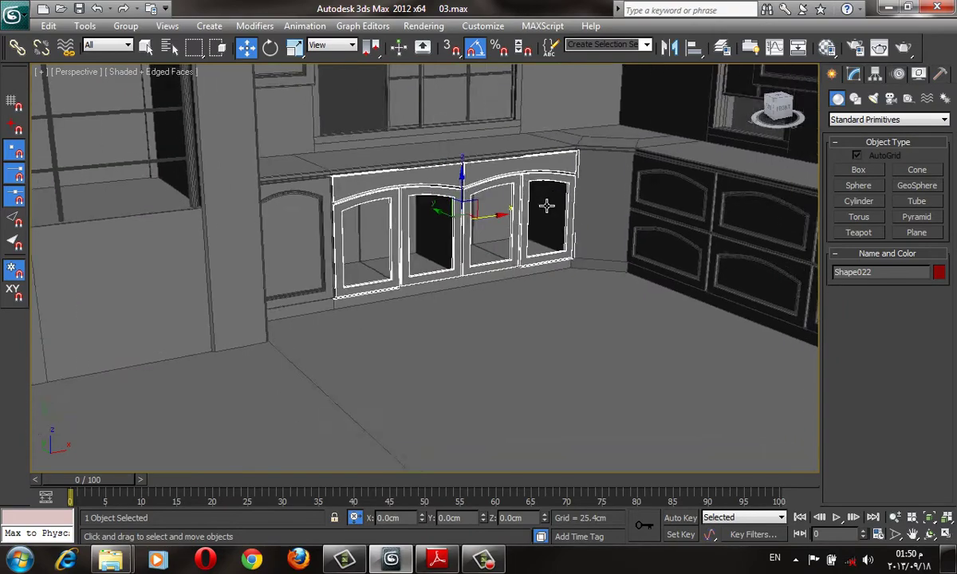
{"action": "scroll", "coordinate": [633, 113], "scroll_direction": "up", "scroll_amount": 3}
{"action": "middle_click_drag", "start_coordinate": [581, 122], "coordinate": [490, 234]}
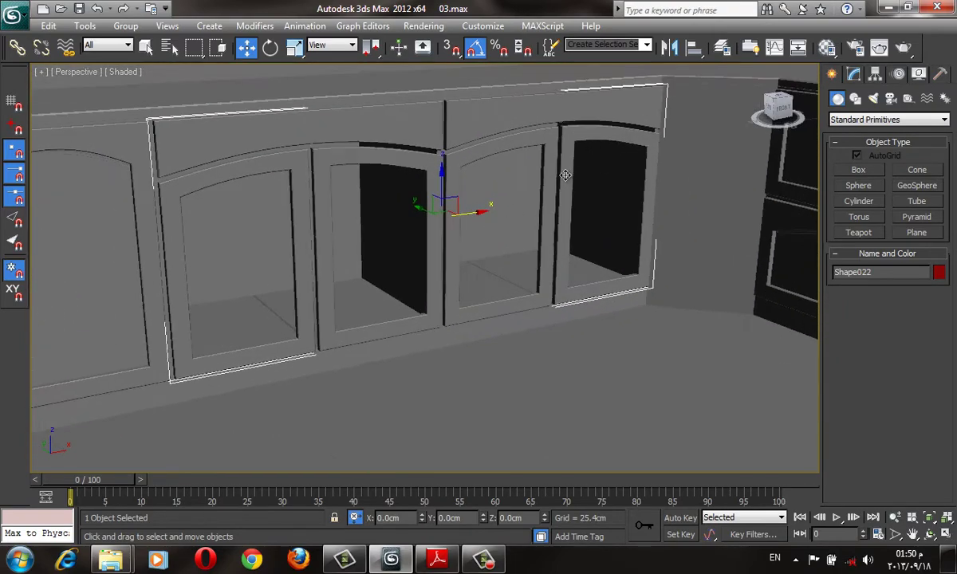
{"action": "scroll", "coordinate": [573, 154], "scroll_direction": "down", "scroll_amount": 3}
{"action": "scroll", "coordinate": [602, 224], "scroll_direction": "down", "scroll_amount": 3}
{"action": "scroll", "coordinate": [469, 220], "scroll_direction": "down", "scroll_amount": 2}
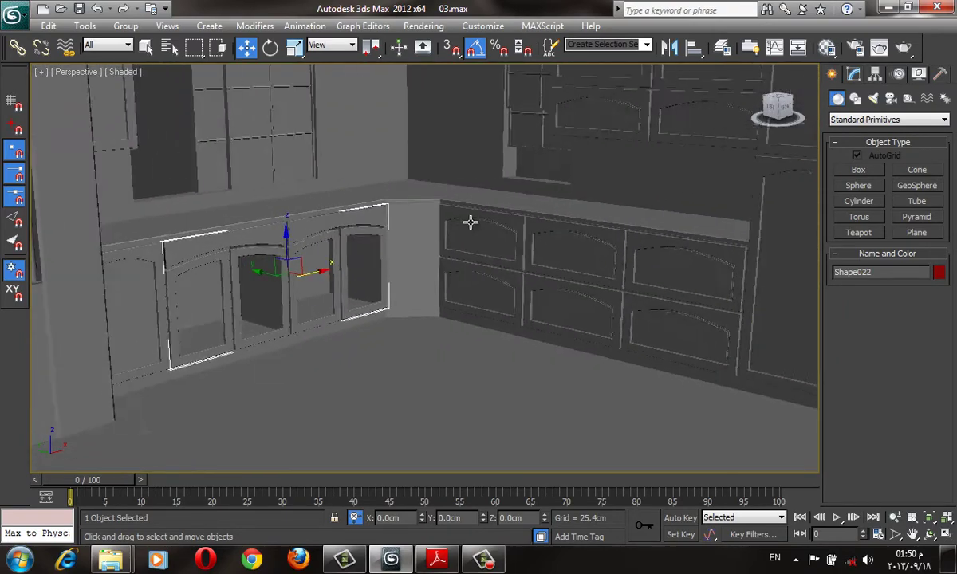
{"action": "key", "text": "F4"}
Toggle wireframe, pick objects on the adjacent cabinet run and pan across the kitchen
{"action": "left_click", "coordinate": [645, 354]}
{"action": "key", "text": "F3"}
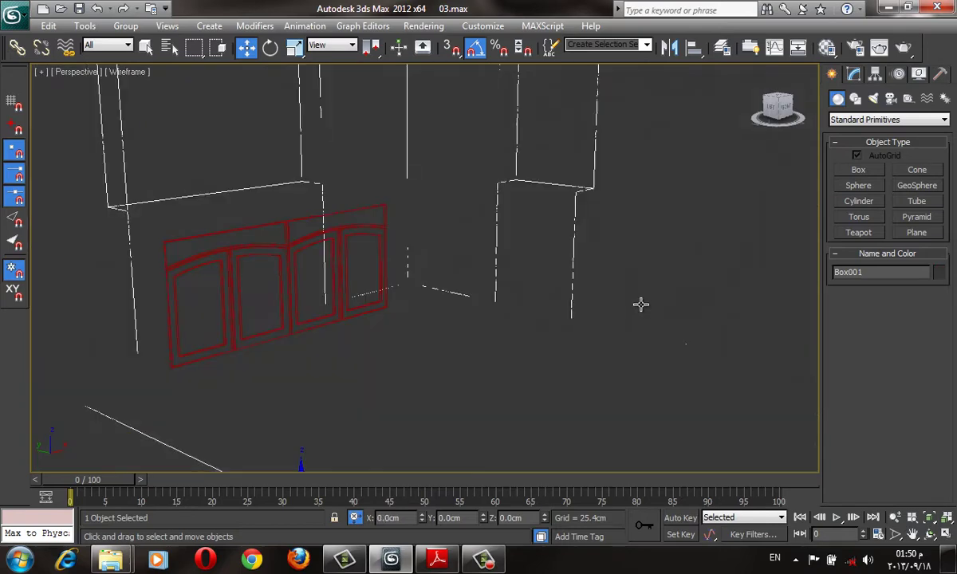
{"action": "key", "text": "F3"}
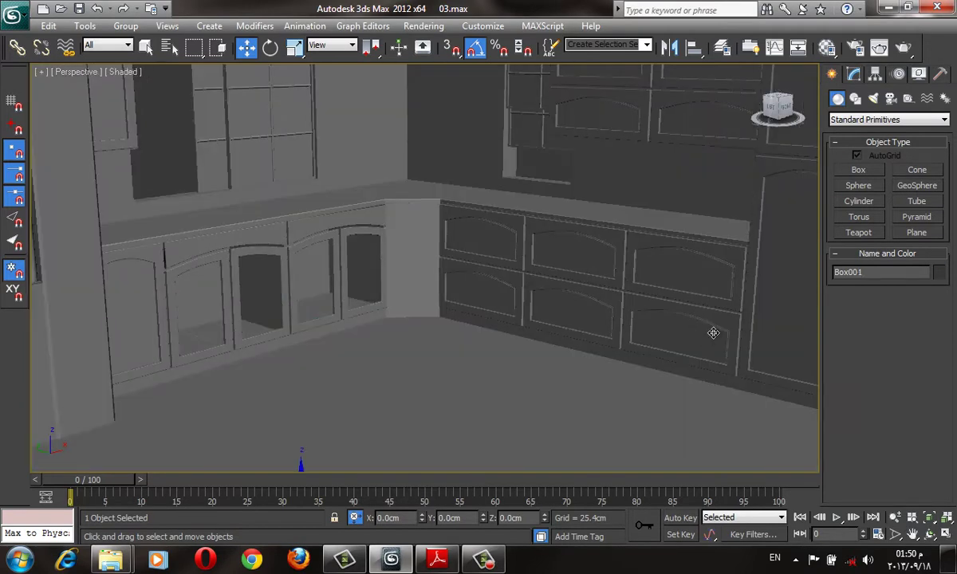
{"action": "left_click", "coordinate": [727, 338]}
{"action": "scroll", "coordinate": [694, 307], "scroll_direction": "down", "scroll_amount": 5}
{"action": "scroll", "coordinate": [662, 287], "scroll_direction": "up", "scroll_amount": 5}
{"action": "scroll", "coordinate": [642, 299], "scroll_direction": "down", "scroll_amount": 4}
{"action": "key", "text": "super"}
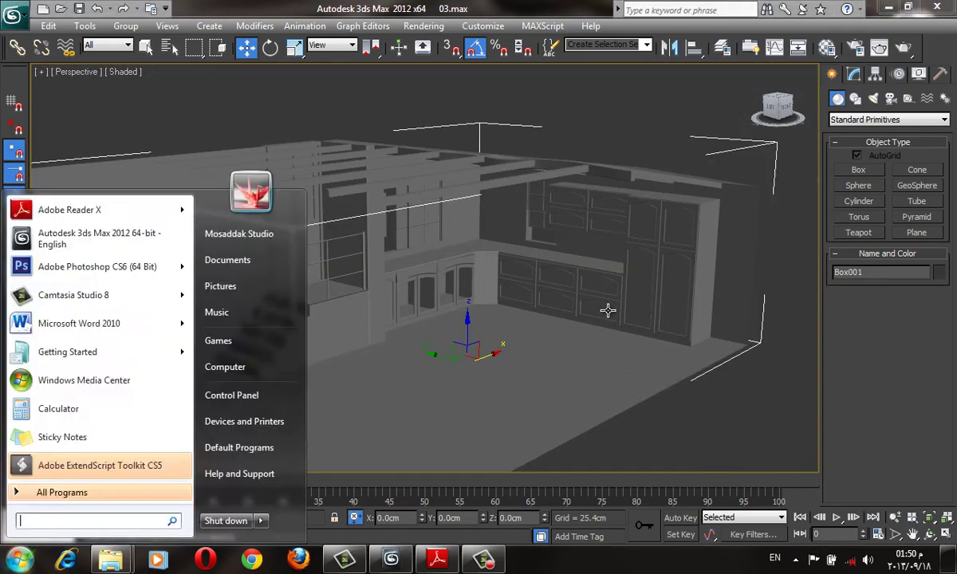
{"action": "key", "text": "super"}
{"action": "middle_click_drag", "start_coordinate": [607, 310], "coordinate": [591, 305]}
{"action": "scroll", "coordinate": [577, 290], "scroll_direction": "up", "scroll_amount": 8}
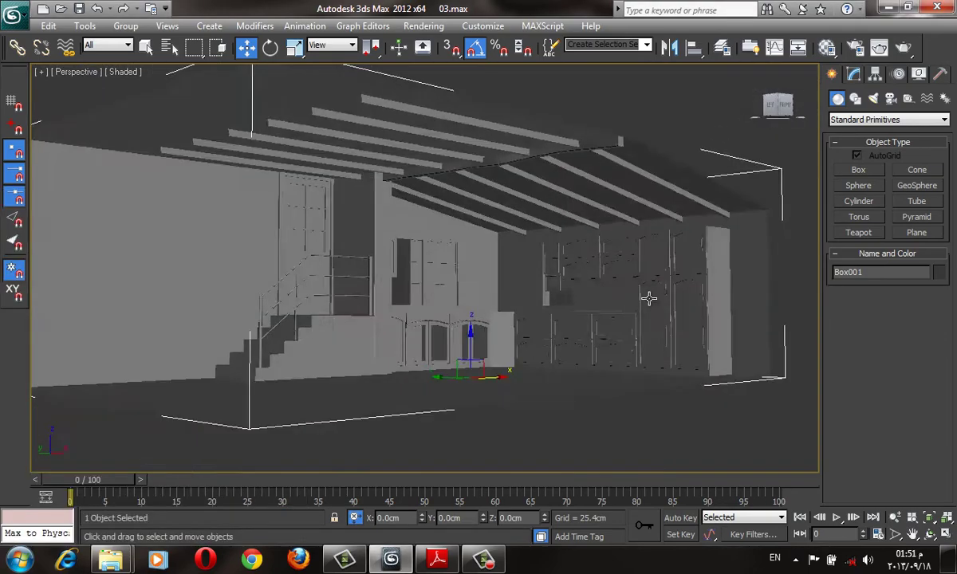
{"action": "middle_click_drag", "start_coordinate": [511, 275], "coordinate": [602, 279]}
{"action": "scroll", "coordinate": [602, 278], "scroll_direction": "up", "scroll_amount": 5}
Select Shape019 and edit its Editable Spline under Bevel Profile at spline level in wireframe
{"action": "left_click", "coordinate": [464, 390]}
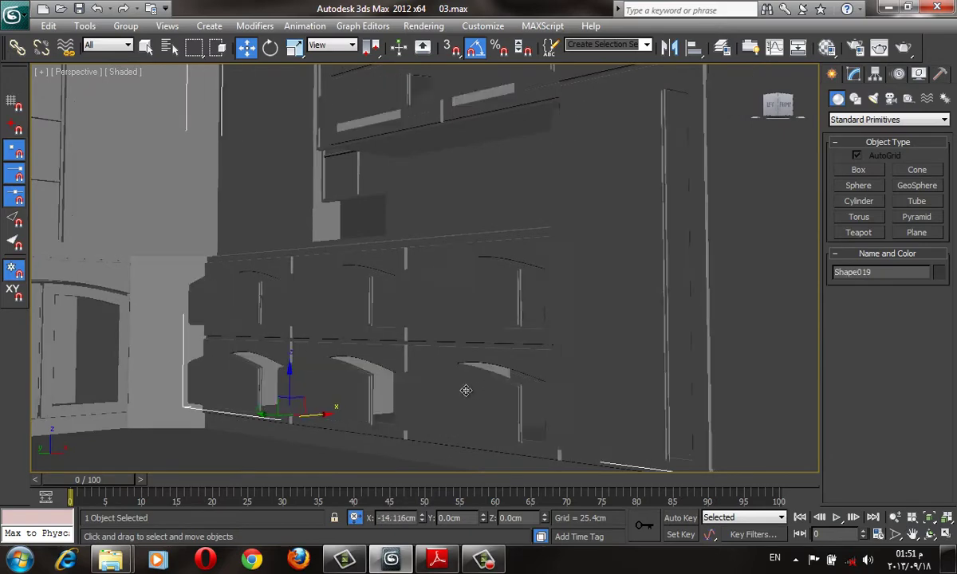
{"action": "key", "text": "shift+z"}
{"action": "left_click", "coordinate": [853, 74]}
{"action": "left_click", "coordinate": [877, 148]}
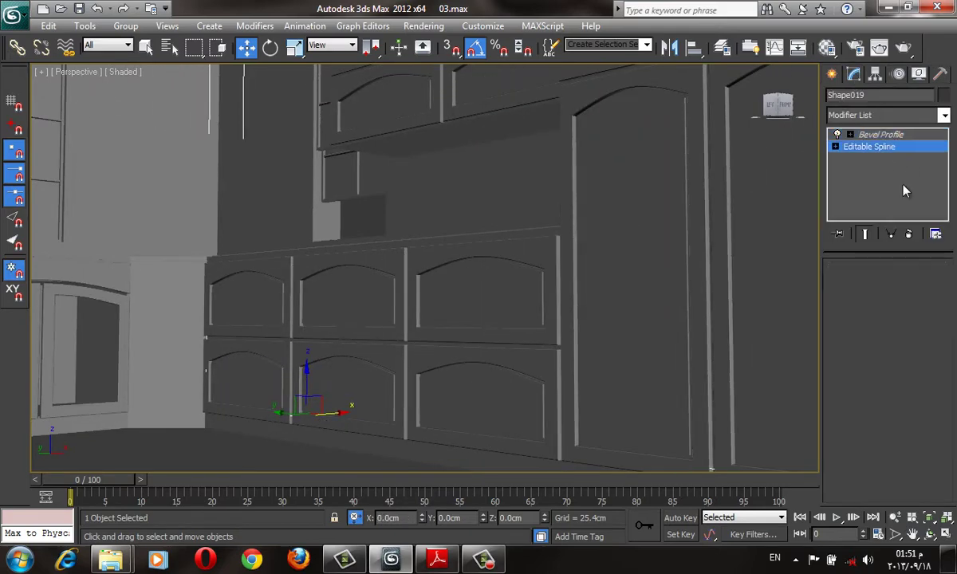
{"action": "key", "text": "F3"}
{"action": "key", "text": "1"}
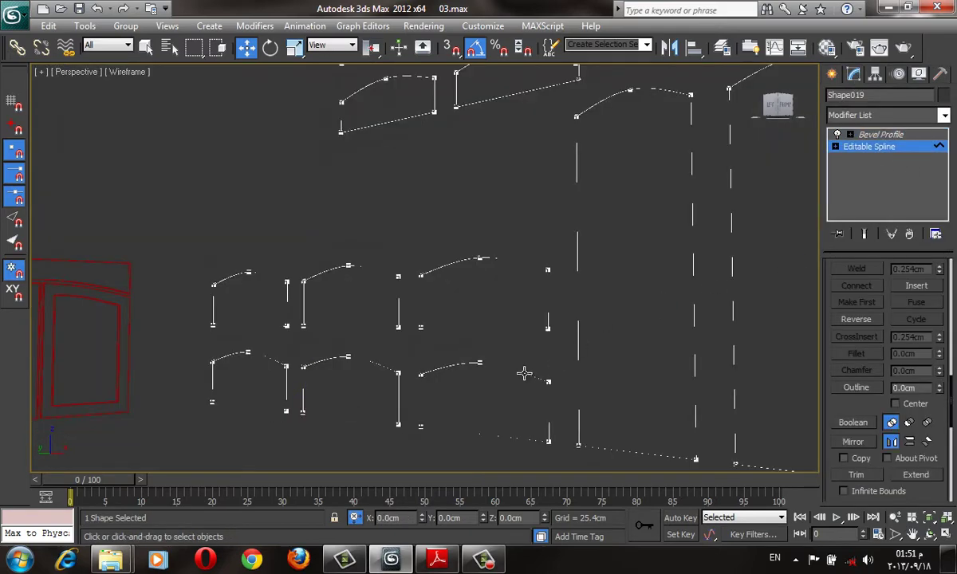
Select the bottom-row and upper-left door outlines and detach them as a new shape
{"action": "left_click", "coordinate": [479, 363]}
{"action": "left_click", "coordinate": [398, 373], "text": "ctrl"}
{"action": "left_click_drag", "start_coordinate": [267, 342], "coordinate": [290, 370], "text": "ctrl"}
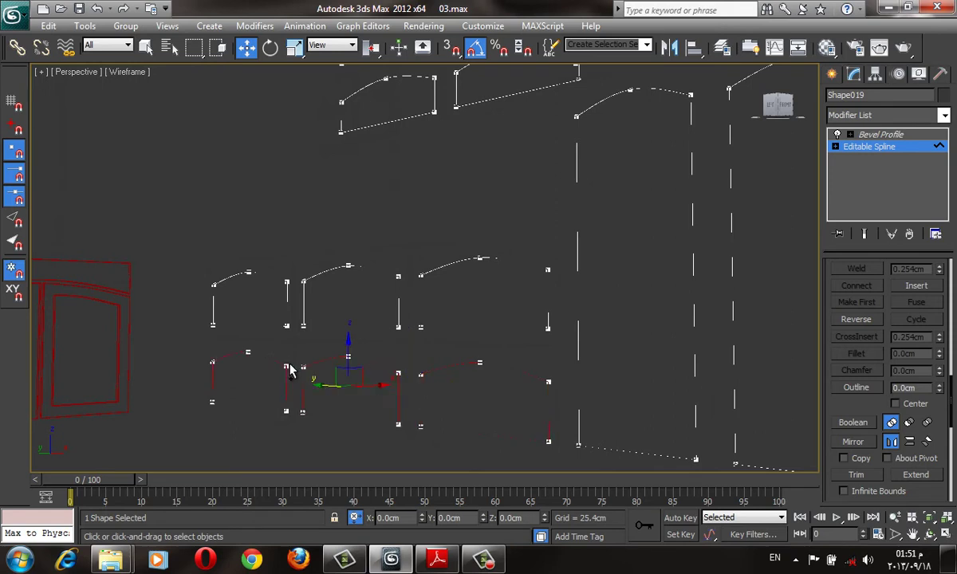
{"action": "double_click", "coordinate": [435, 105], "text": "ctrl"}
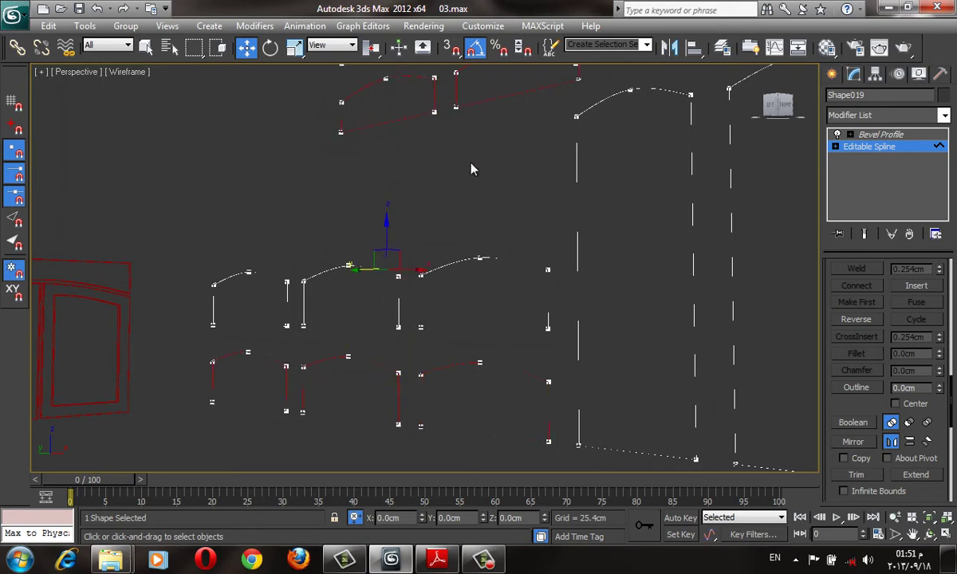
{"action": "middle_click_drag", "start_coordinate": [471, 169], "coordinate": [491, 294]}
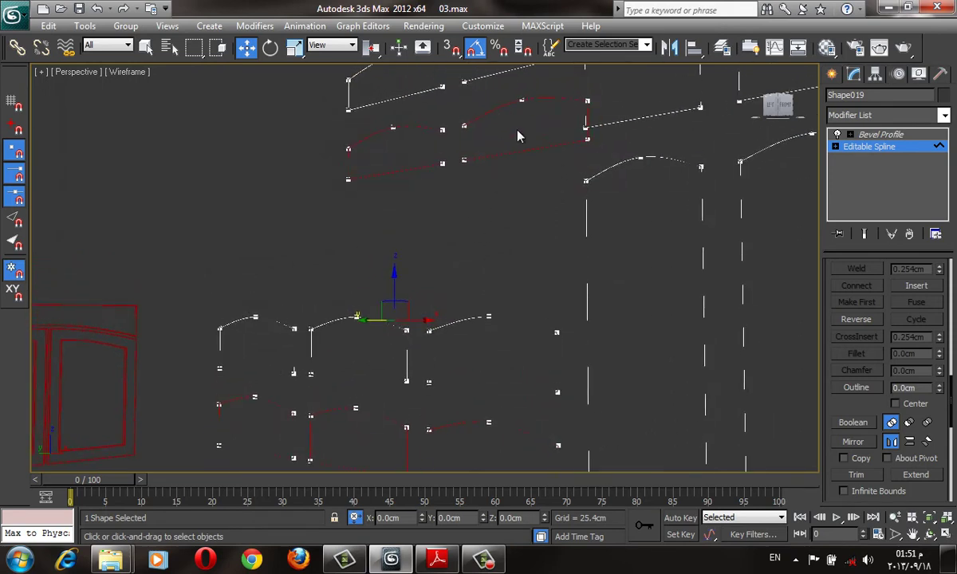
{"action": "scroll", "coordinate": [852, 411], "scroll_direction": "down", "scroll_amount": 1}
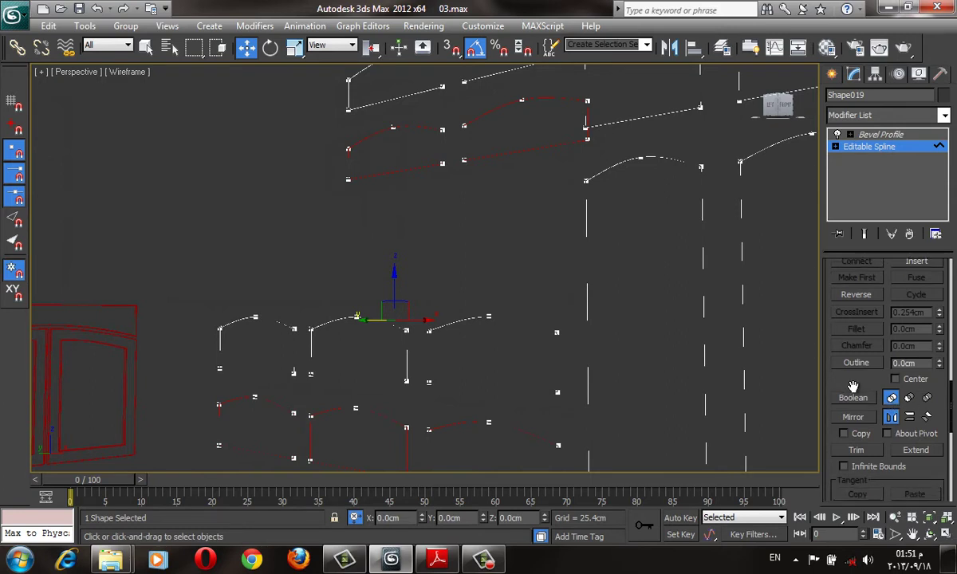
{"action": "scroll", "coordinate": [869, 399], "scroll_direction": "down", "scroll_amount": 1}
{"action": "scroll", "coordinate": [896, 386], "scroll_direction": "down", "scroll_amount": 3}
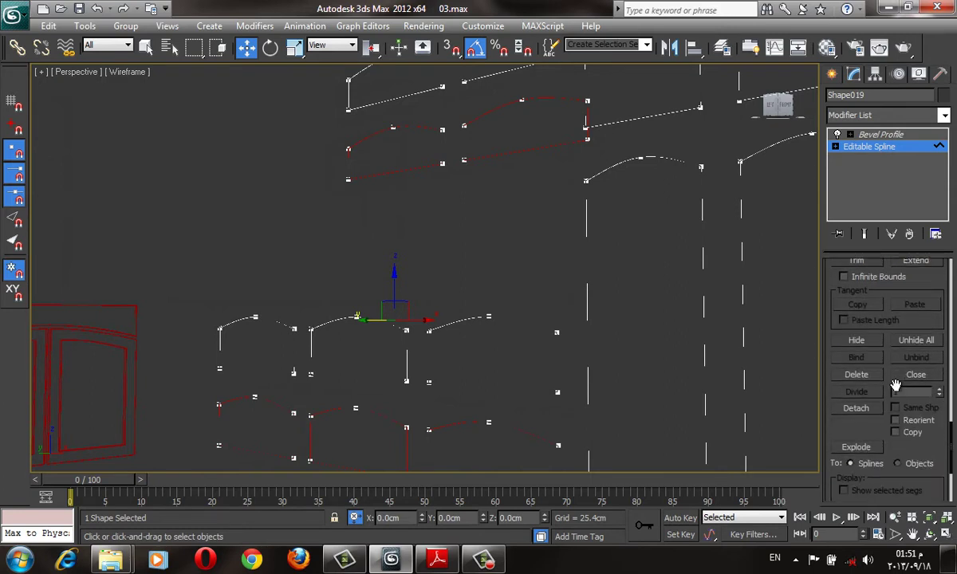
{"action": "left_click", "coordinate": [856, 407]}
{"action": "left_click", "coordinate": [522, 283]}
Pan across the door outlines and select the upper door outline
{"action": "middle_click_drag", "start_coordinate": [483, 227], "coordinate": [549, 366]}
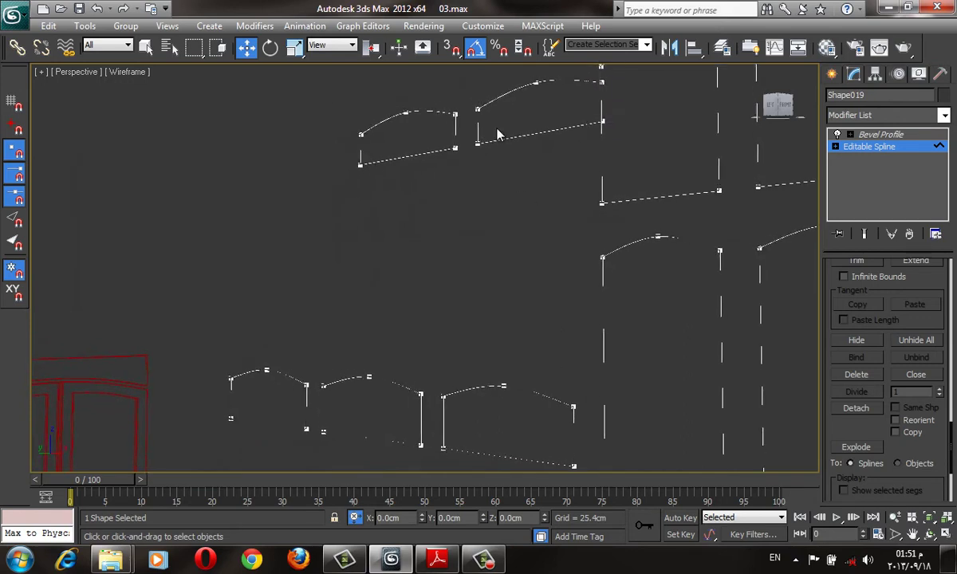
{"action": "left_click", "coordinate": [431, 154]}
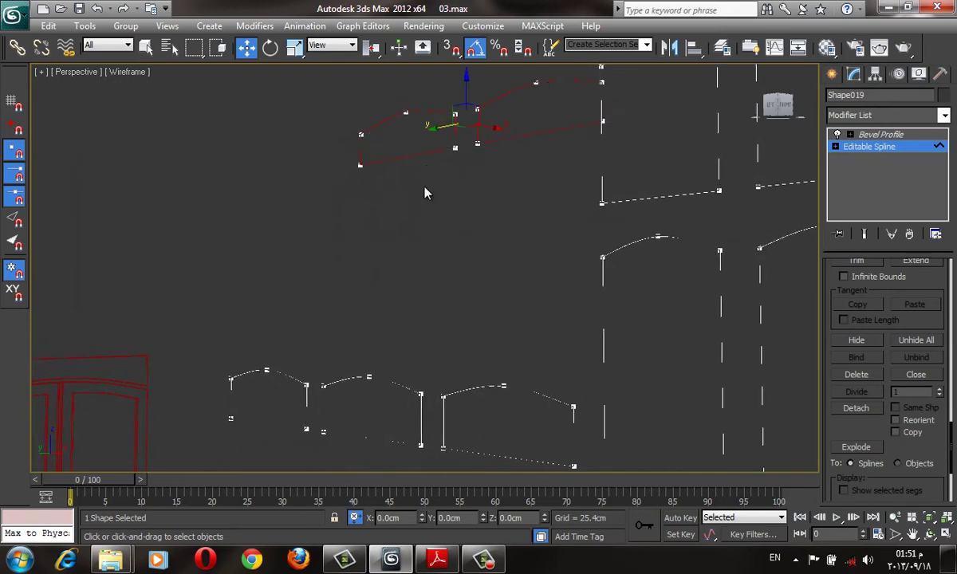
{"action": "scroll", "coordinate": [424, 192], "scroll_direction": "down", "scroll_amount": 2}
{"action": "scroll", "coordinate": [381, 299], "scroll_direction": "down", "scroll_amount": 1}
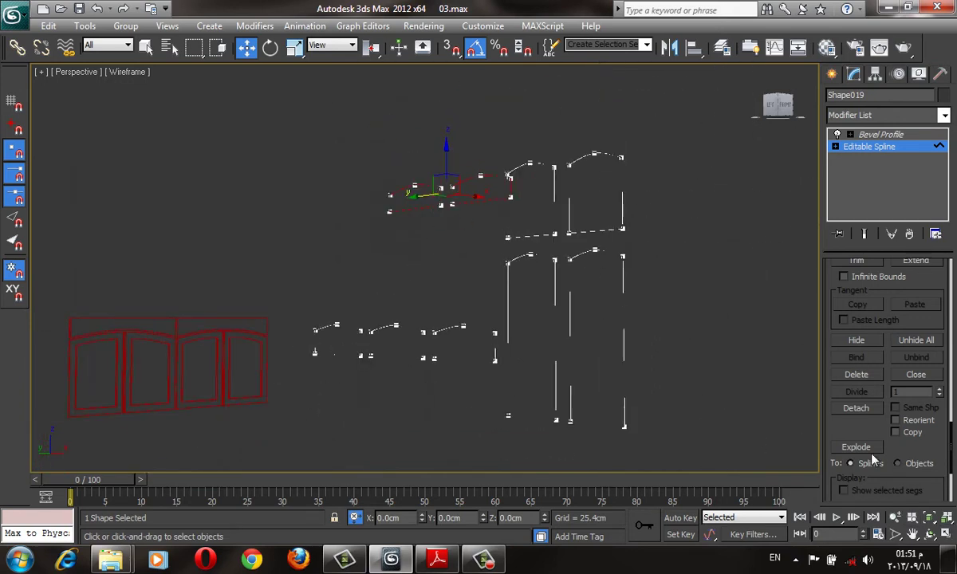
Detach the selected upper outline and orbit to a higher angle over the cabinets
{"action": "left_click", "coordinate": [868, 410]}
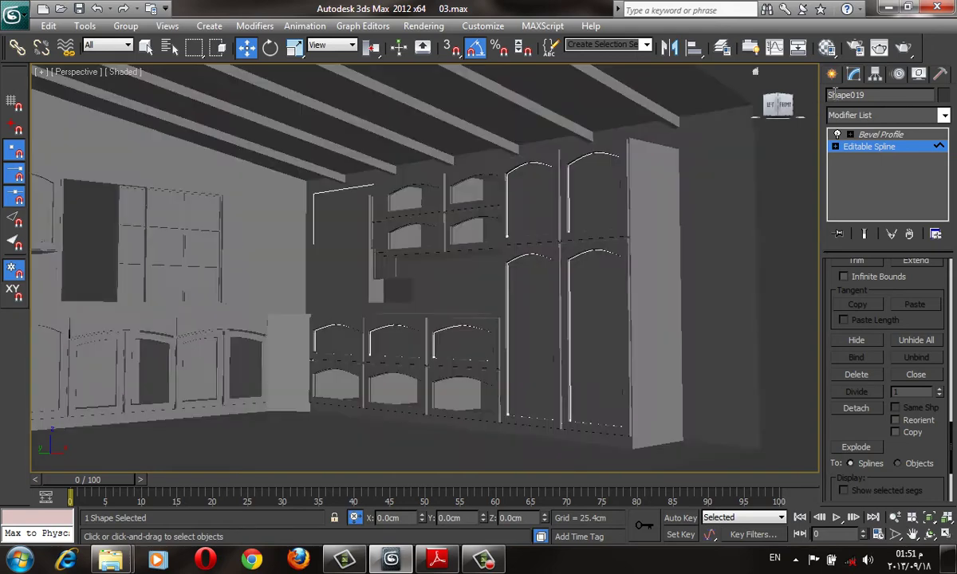
{"action": "scroll", "coordinate": [574, 181], "scroll_direction": "down", "scroll_amount": 2}
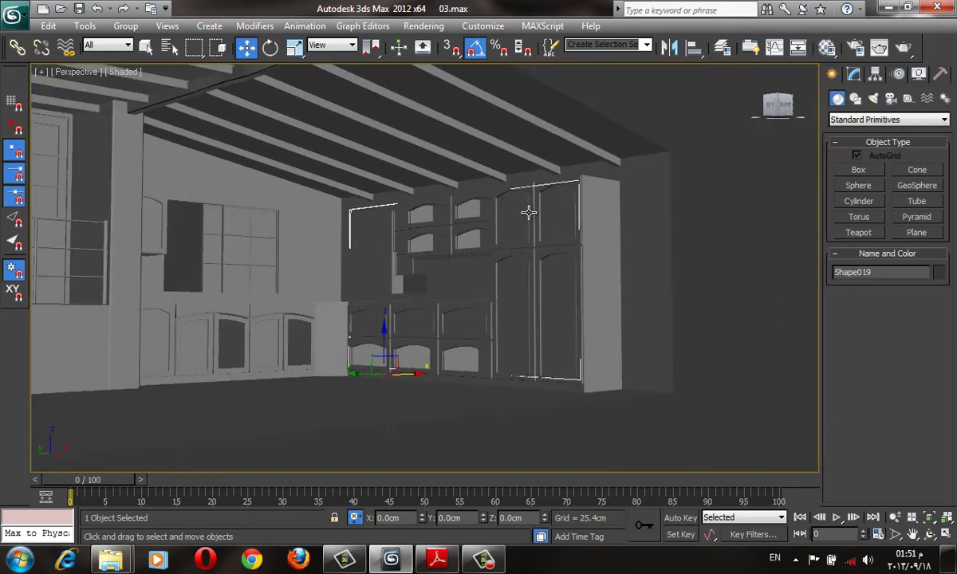
{"action": "middle_click_drag", "start_coordinate": [479, 228], "coordinate": [412, 290], "text": "alt"}
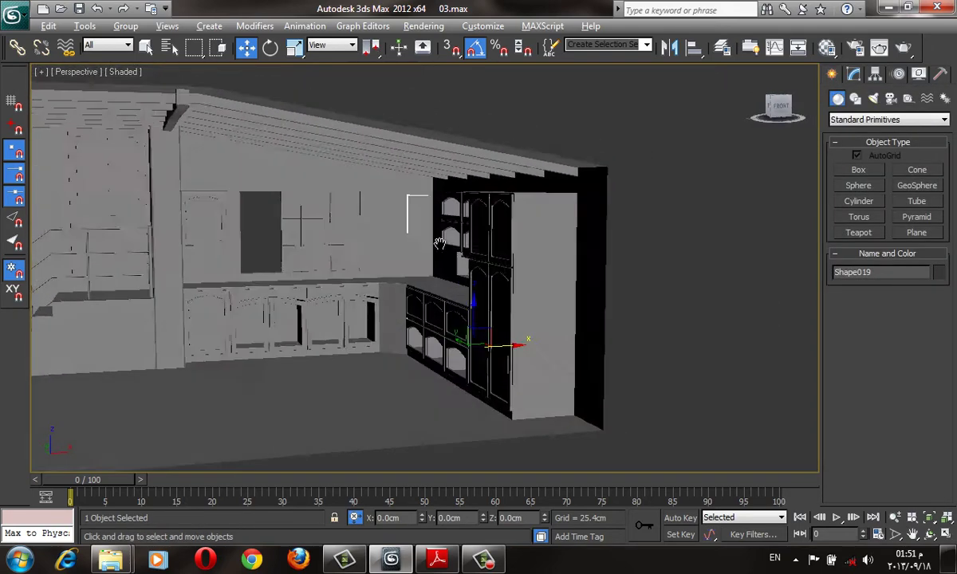
{"action": "scroll", "coordinate": [411, 290], "scroll_direction": "up", "scroll_amount": 3}
{"action": "middle_click_drag", "start_coordinate": [470, 243], "coordinate": [585, 216], "text": "alt"}
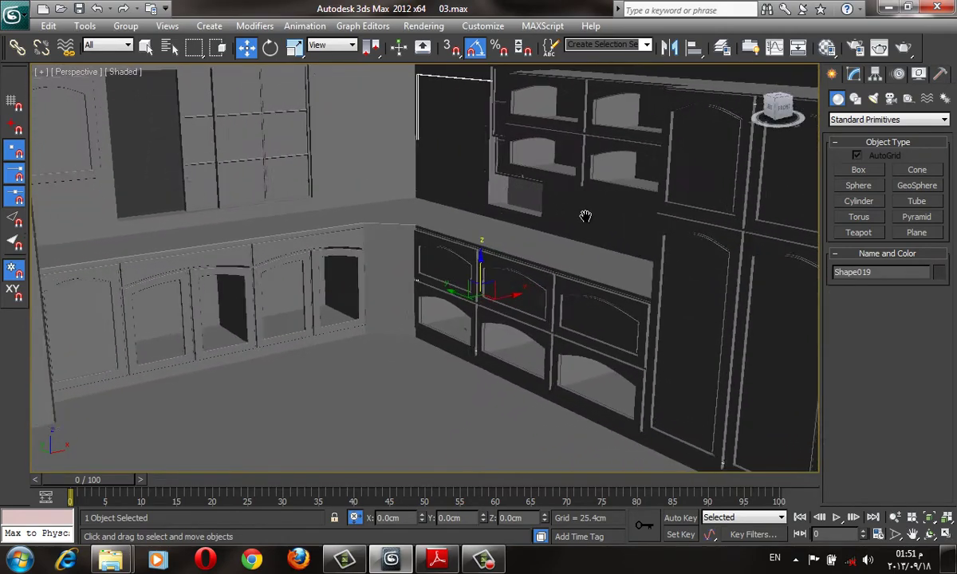
{"action": "scroll", "coordinate": [582, 281], "scroll_direction": "down", "scroll_amount": 2}
Deselect the cabinet and zoom in on the lower arched cabinet doors
{"action": "left_click", "coordinate": [483, 558]}
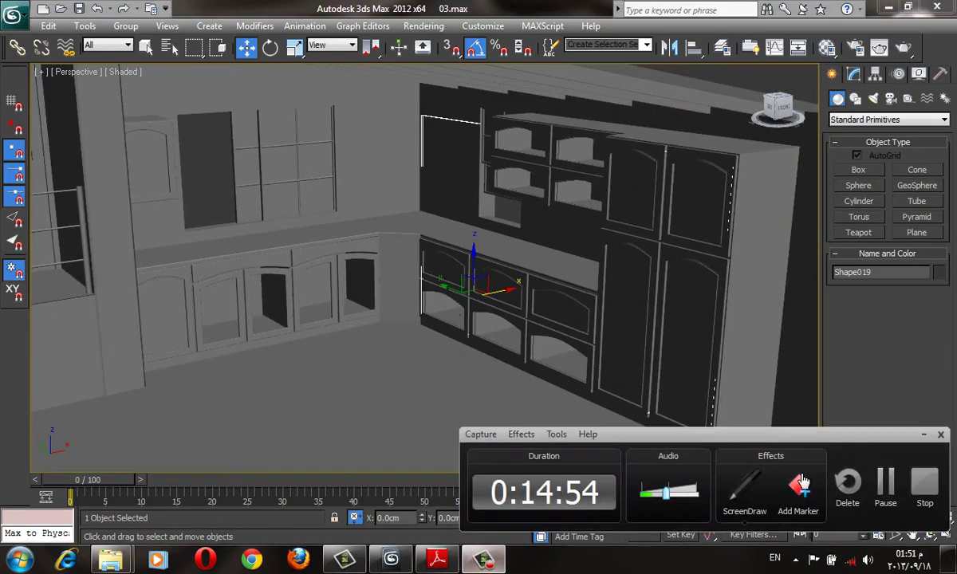
{"action": "left_click", "coordinate": [924, 435]}
{"action": "mouse_move", "coordinate": [519, 315]}
{"action": "middle_mouse_down", "text": "alt"}
{"action": "mouse_move", "coordinate": [476, 307]}
{"action": "mouse_move", "coordinate": [500, 299]}
{"action": "middle_mouse_up", "text": "alt"}
{"action": "scroll", "coordinate": [500, 299], "scroll_direction": "down", "scroll_amount": 3}
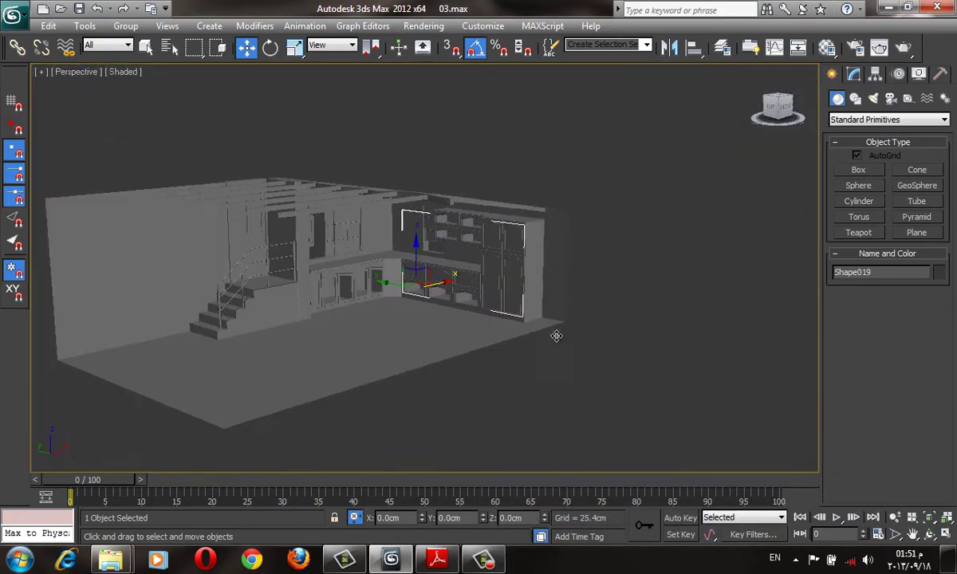
{"action": "scroll", "coordinate": [556, 331], "scroll_direction": "up", "scroll_amount": 2}
{"action": "left_click", "coordinate": [705, 395]}
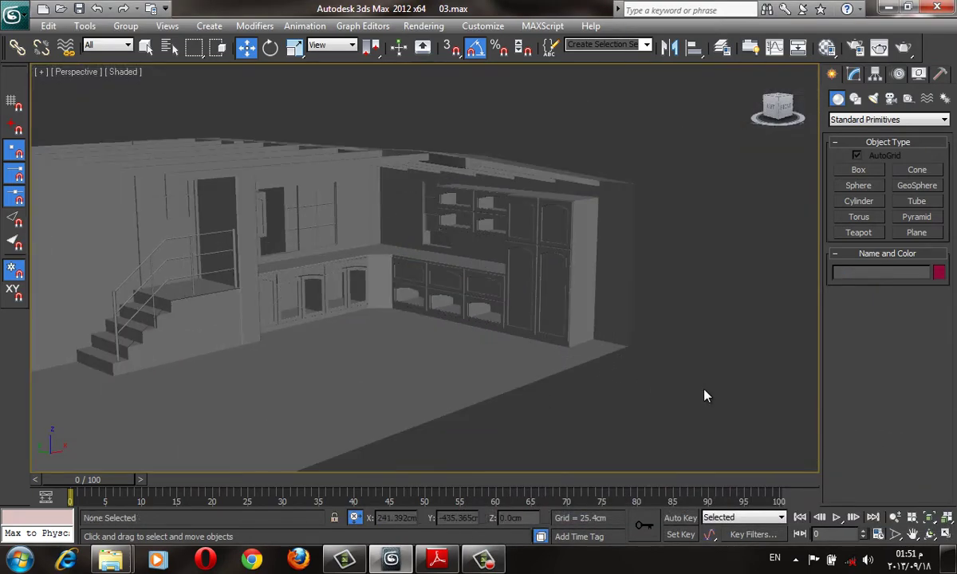
{"action": "scroll", "coordinate": [593, 337], "scroll_direction": "down", "scroll_amount": 2}
{"action": "scroll", "coordinate": [593, 336], "scroll_direction": "down", "scroll_amount": 1}
{"action": "scroll", "coordinate": [550, 319], "scroll_direction": "up", "scroll_amount": 4}
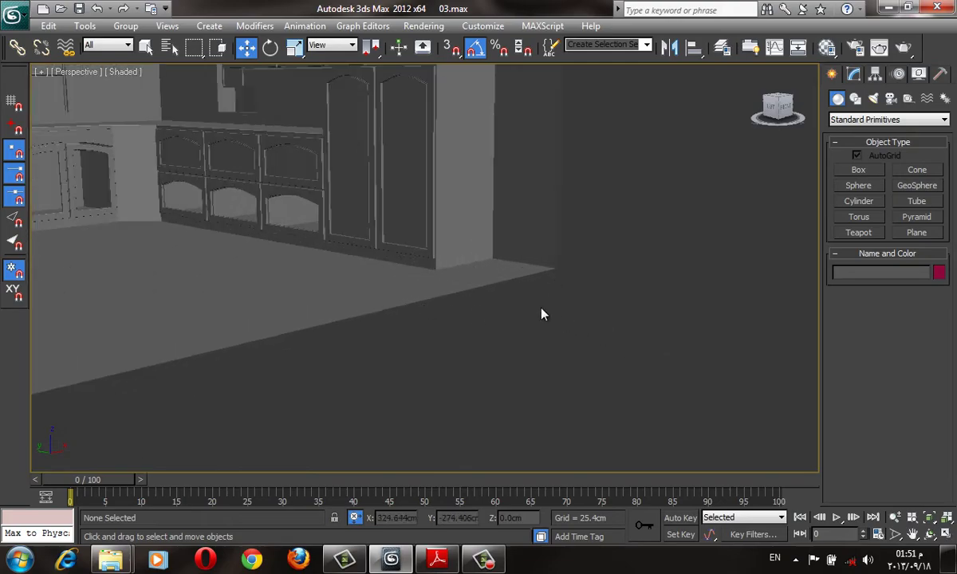
View the lattice-door cabinet photo in Interior Project.pdf, then return to 3ds Max
{"action": "left_click", "coordinate": [437, 558]}
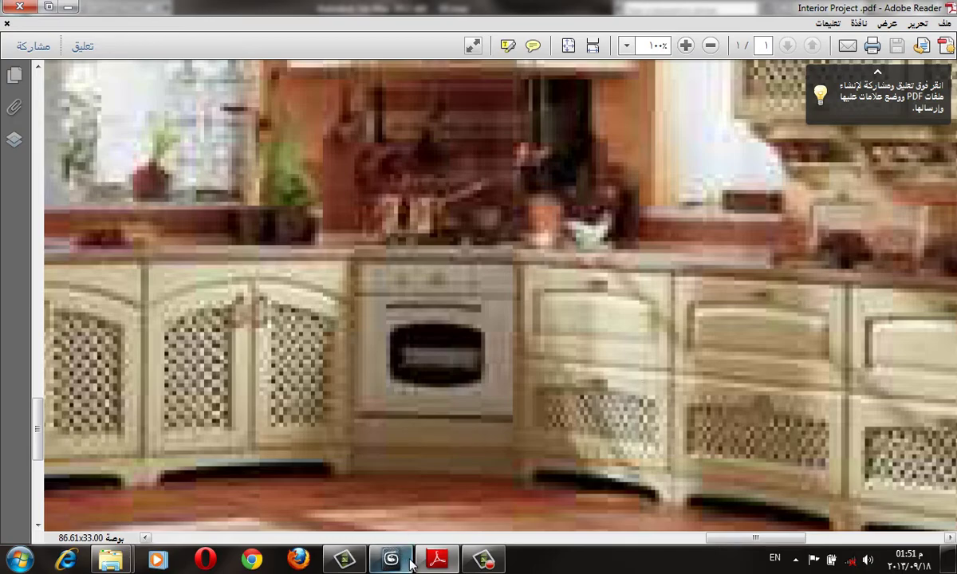
{"action": "left_click", "coordinate": [391, 558]}
Draw a vertical line spline in the wireframe Top view
{"action": "left_click", "coordinate": [855, 98]}
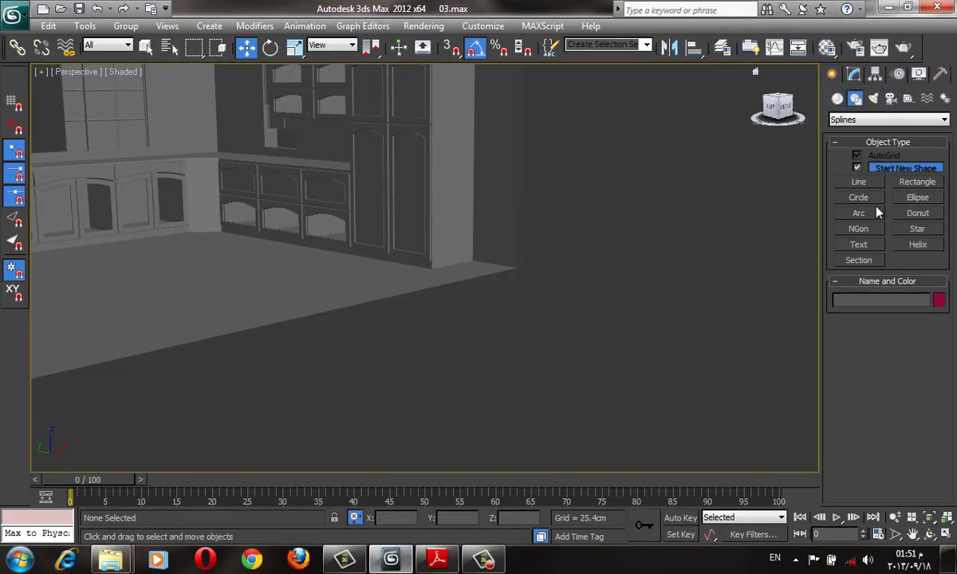
{"action": "left_click", "coordinate": [859, 181]}
{"action": "key", "text": "t"}
{"action": "scroll", "coordinate": [428, 309], "scroll_direction": "down", "scroll_amount": 3}
{"action": "key", "text": "F3"}
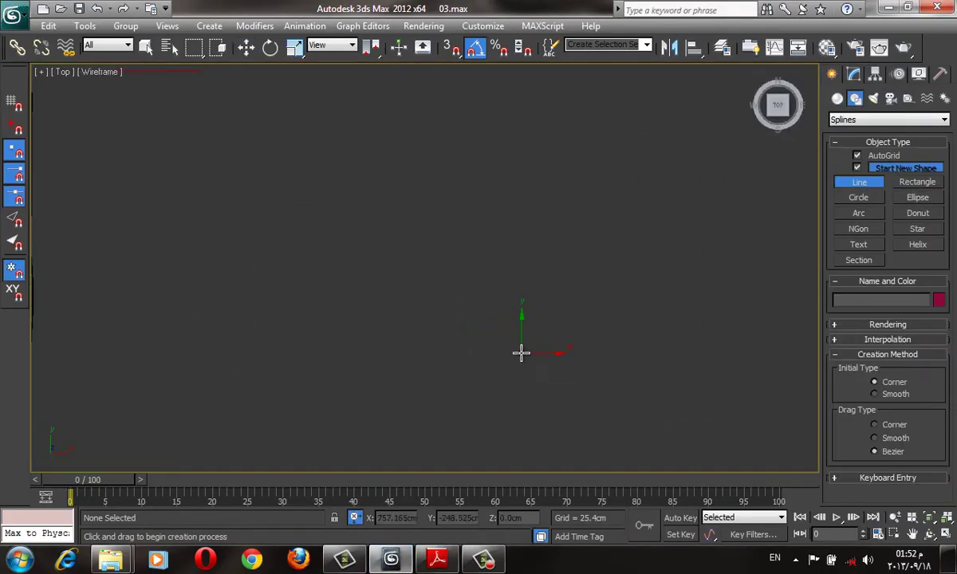
{"action": "left_click", "coordinate": [521, 353]}
{"action": "left_click", "coordinate": [541, 269]}
{"action": "right_click", "coordinate": [540, 314]}
{"action": "middle_click_drag", "start_coordinate": [541, 313], "coordinate": [459, 281]}
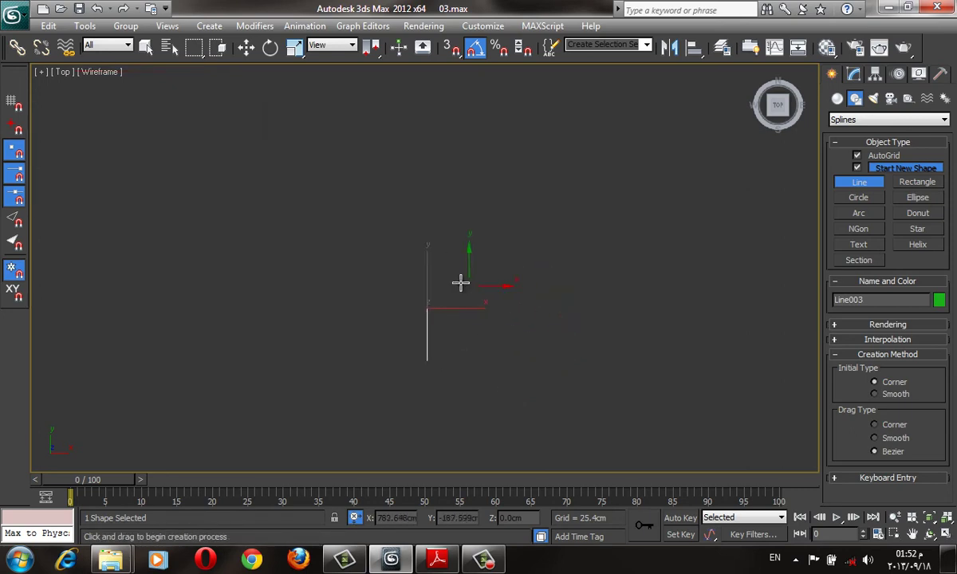
Shift-move the line to create 40 instanced copies in a parallel row
{"action": "key", "text": "w"}
{"action": "scroll", "coordinate": [429, 310], "scroll_direction": "up", "scroll_amount": 4}
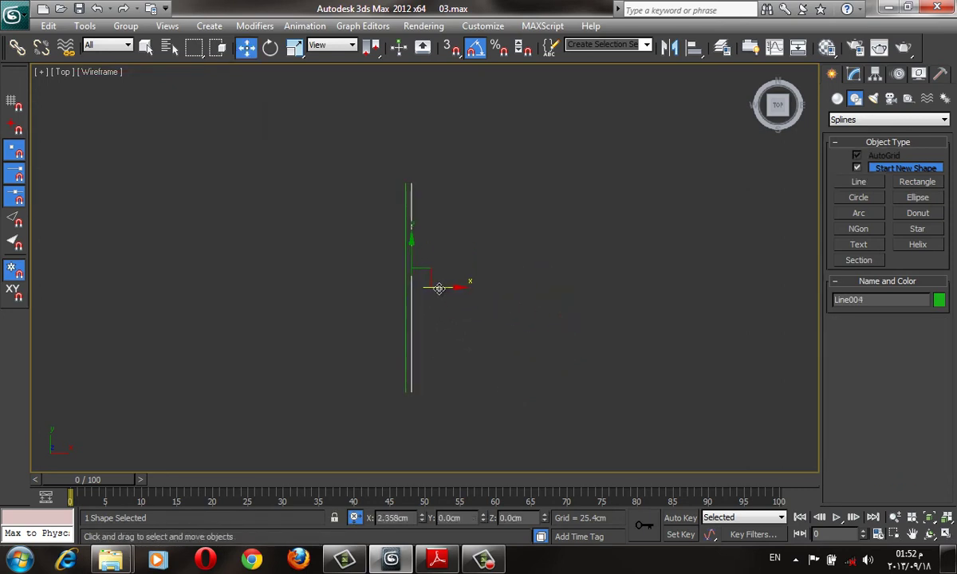
{"action": "left_click_drag", "start_coordinate": [436, 288], "coordinate": [434, 275], "text": "shift"}
{"action": "left_click", "coordinate": [435, 249]}
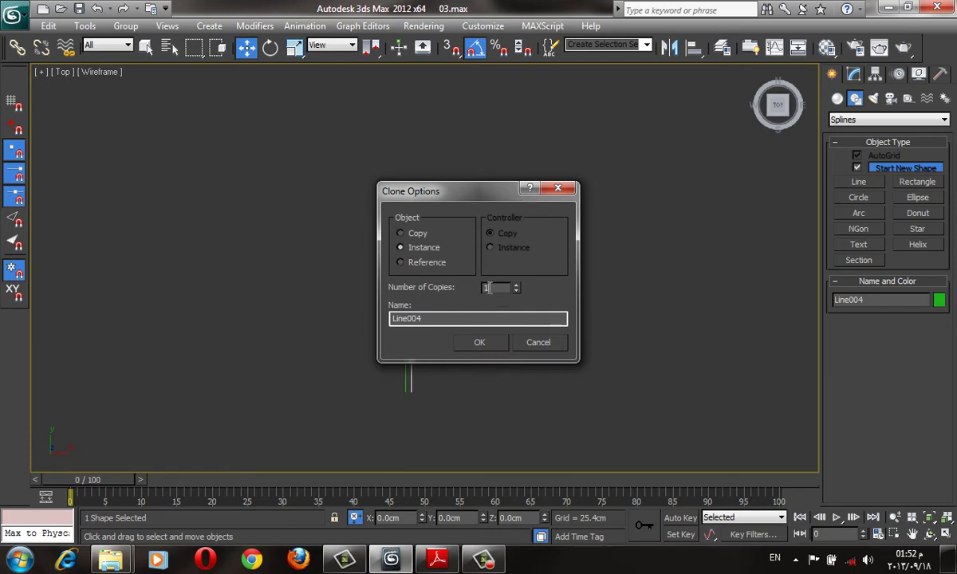
{"action": "double_click", "coordinate": [488, 288]}
{"action": "left_click", "coordinate": [498, 341]}
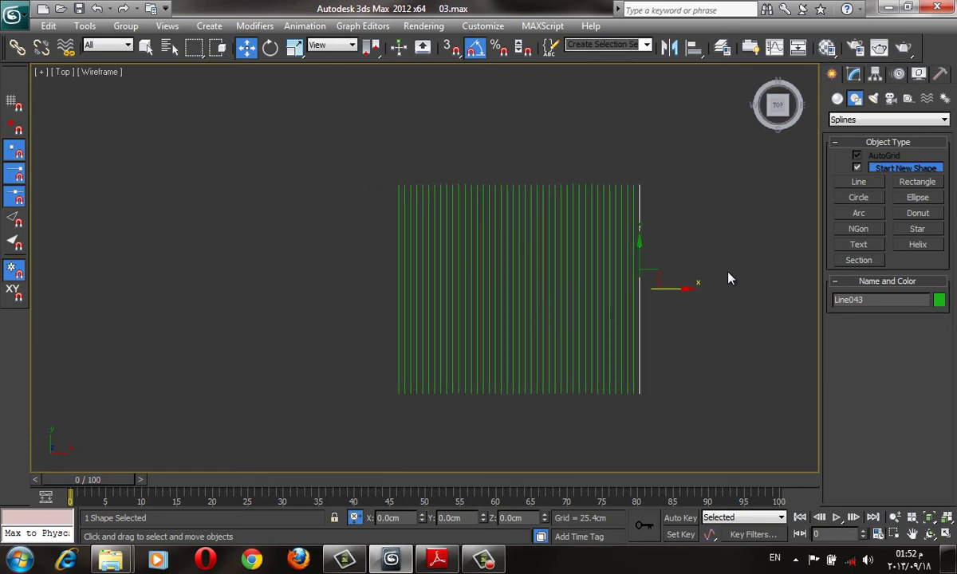
Enable the lines in the viewport with thickness reduced to 1.6cm, shown shaded
{"action": "left_click", "coordinate": [852, 74]}
{"action": "scroll", "coordinate": [873, 307], "scroll_direction": "up", "scroll_amount": 2}
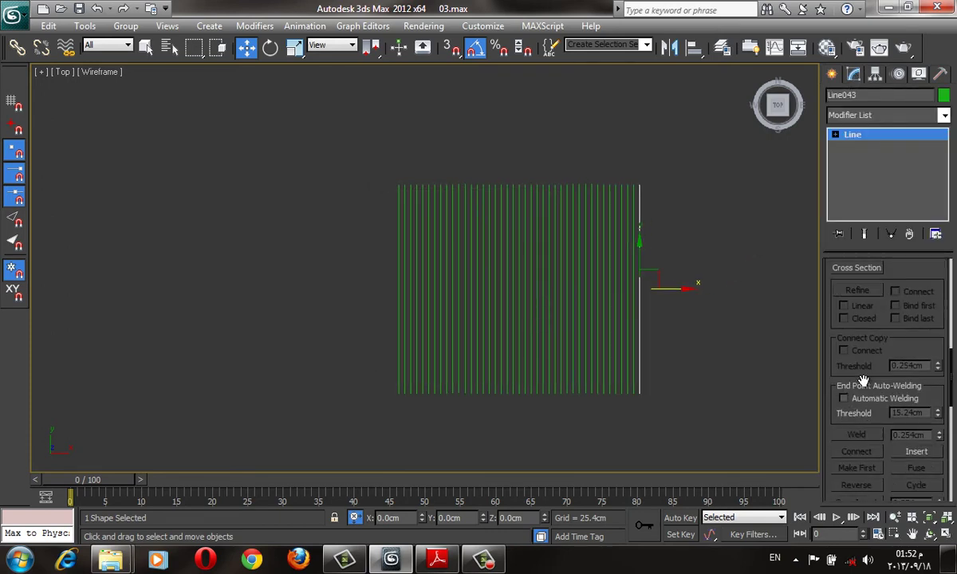
{"action": "scroll", "coordinate": [839, 384], "scroll_direction": "up", "scroll_amount": 5}
{"action": "left_click", "coordinate": [877, 268]}
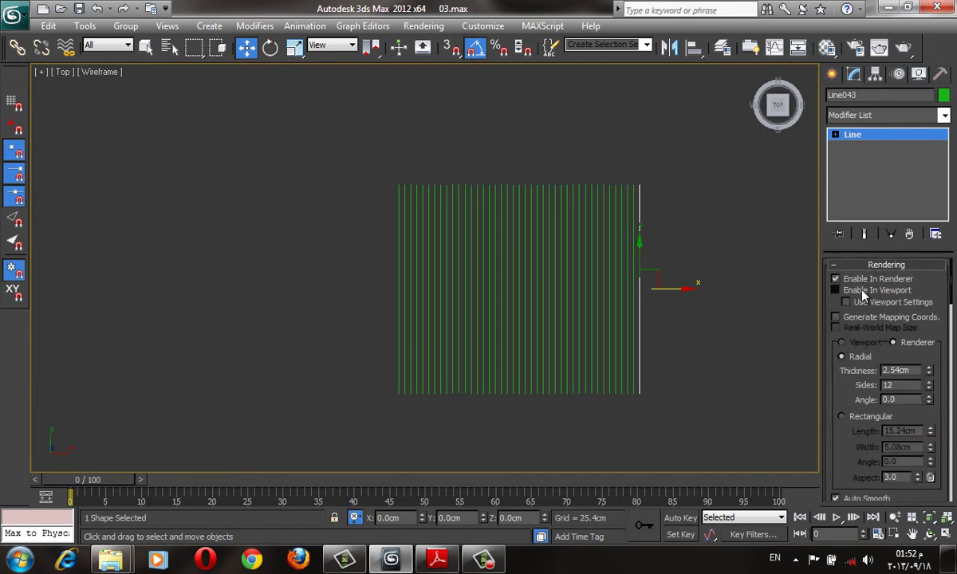
{"action": "left_click", "coordinate": [863, 295]}
{"action": "scroll", "coordinate": [549, 369], "scroll_direction": "up", "scroll_amount": 3}
{"action": "scroll", "coordinate": [639, 417], "scroll_direction": "down", "scroll_amount": 1}
{"action": "left_click_drag", "start_coordinate": [929, 372], "coordinate": [927, 394]}
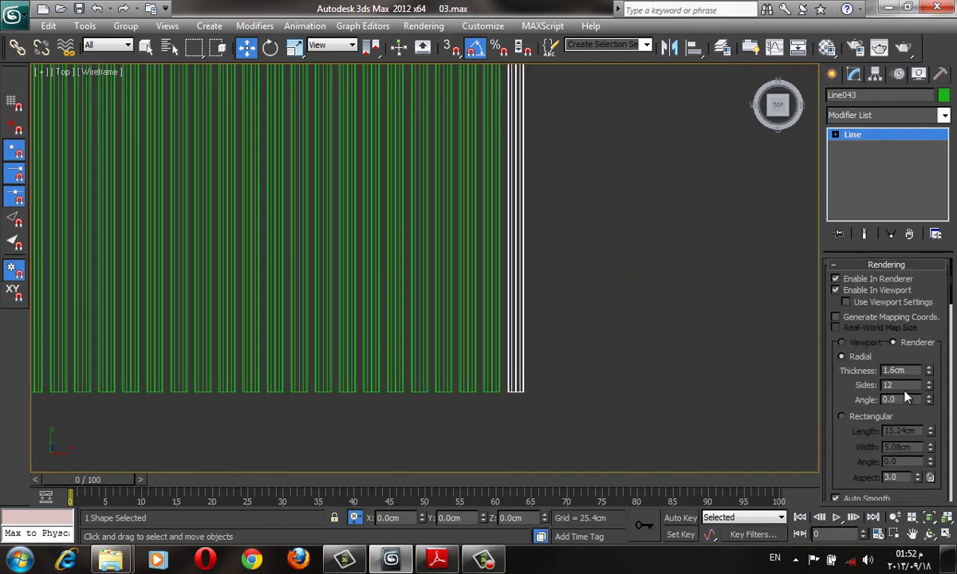
{"action": "key", "text": "F3"}
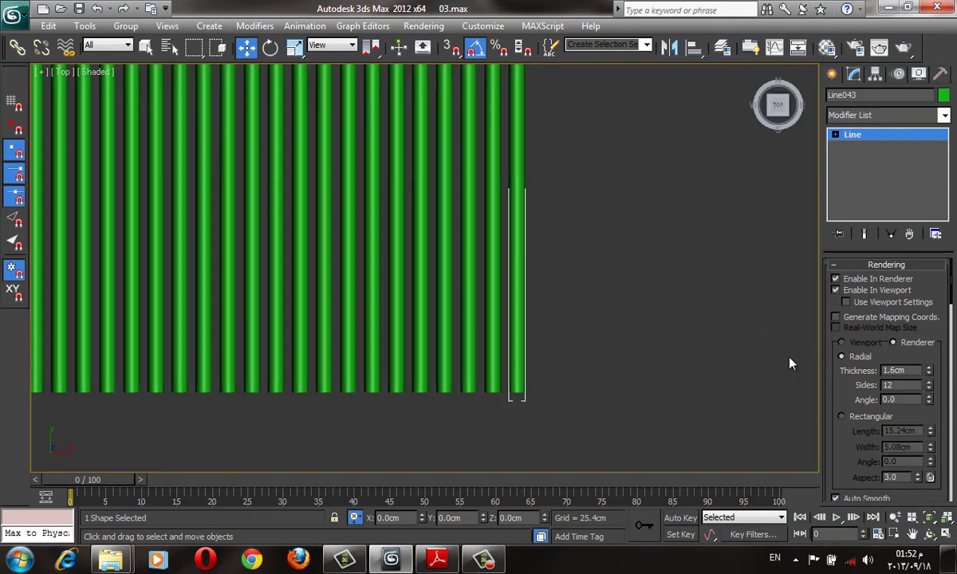
Make the slats Rectangular with width 1.118cm, then select all 41 lines
{"action": "left_click", "coordinate": [867, 417]}
{"action": "scroll", "coordinate": [670, 363], "scroll_direction": "down", "scroll_amount": 2}
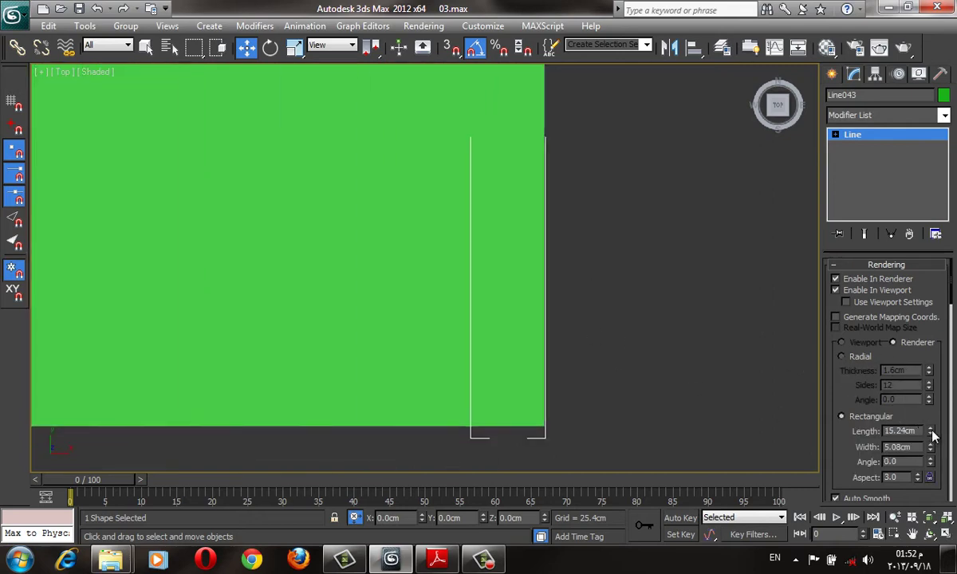
{"action": "left_click_drag", "start_coordinate": [930, 449], "coordinate": [930, 503]}
{"action": "scroll", "coordinate": [646, 381], "scroll_direction": "down", "scroll_amount": 3}
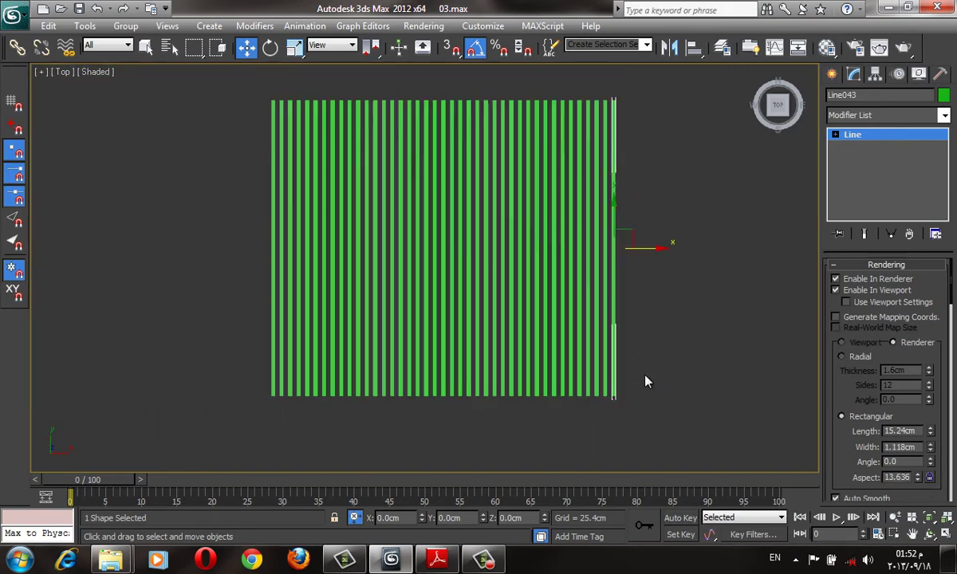
{"action": "left_click_drag", "start_coordinate": [658, 195], "coordinate": [257, 275]}
Rotate an instanced copy of the 41 slats 90° about Z around the selection centre
{"action": "key", "text": "e"}
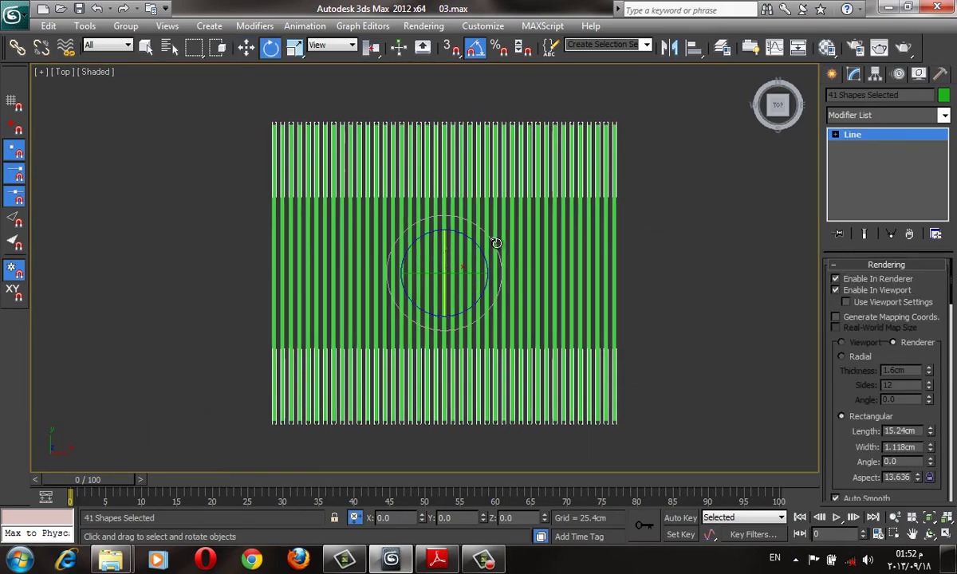
{"action": "mouse_move", "coordinate": [448, 229]}
{"action": "left_mouse_down"}
{"action": "mouse_move", "coordinate": [467, 209]}
{"action": "mouse_move", "coordinate": [514, 277]}
{"action": "left_mouse_up"}
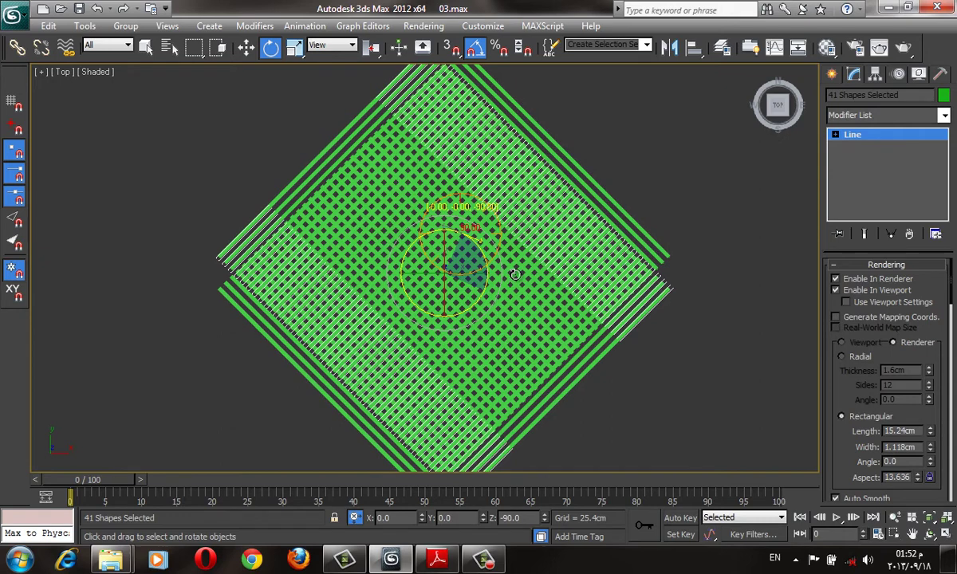
{"action": "right_click", "coordinate": [514, 278]}
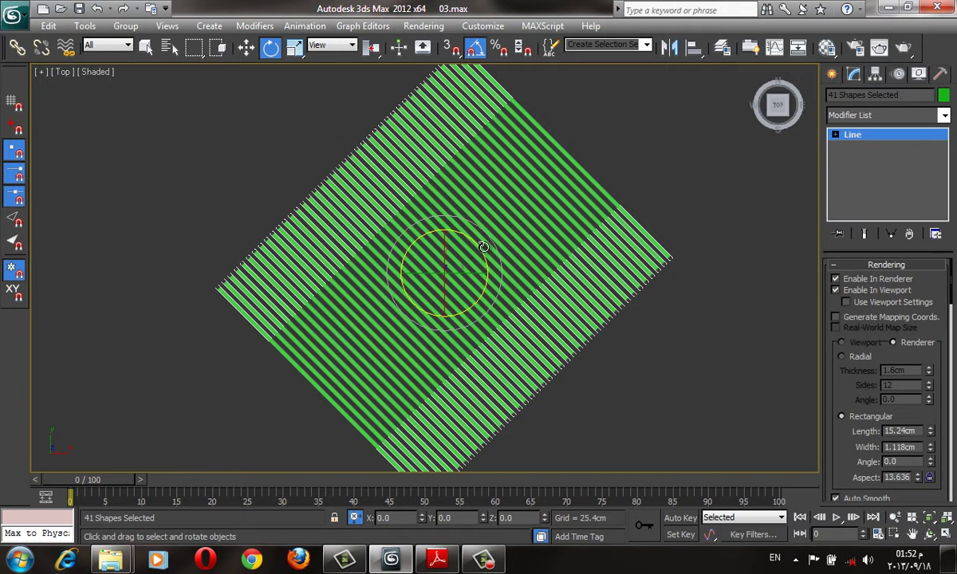
{"action": "key", "text": "ctrl+z"}
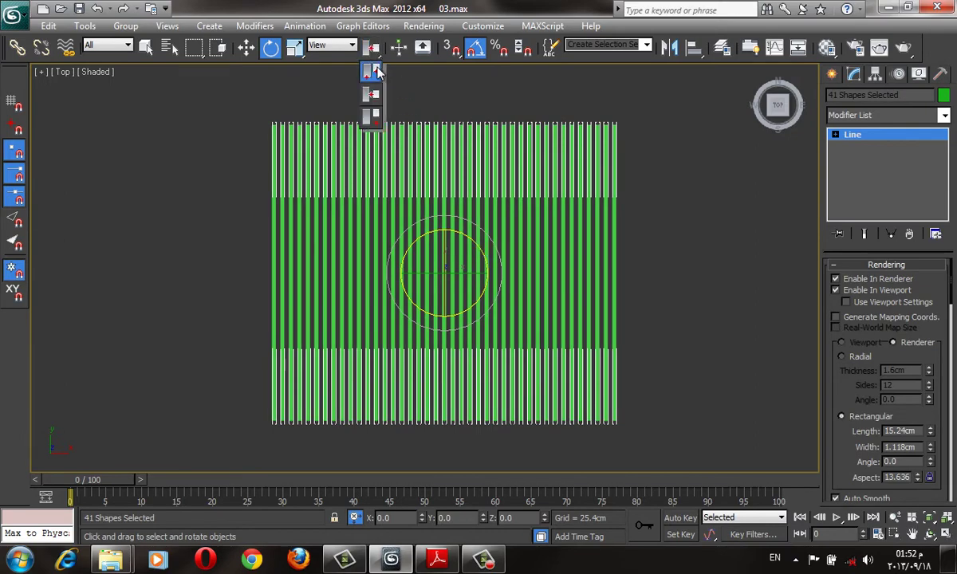
{"action": "left_click_drag", "start_coordinate": [370, 46], "coordinate": [369, 88]}
{"action": "mouse_move", "coordinate": [307, 247]}
{"action": "left_mouse_down"}
{"action": "mouse_move", "coordinate": [311, 265]}
{"action": "mouse_move", "coordinate": [299, 267]}
{"action": "left_mouse_up"}
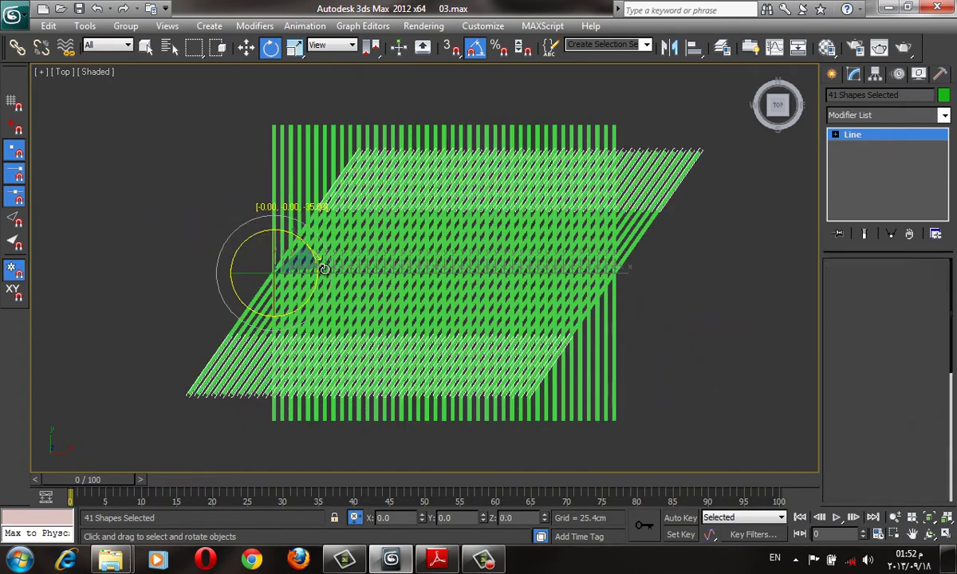
{"action": "right_click", "coordinate": [299, 267]}
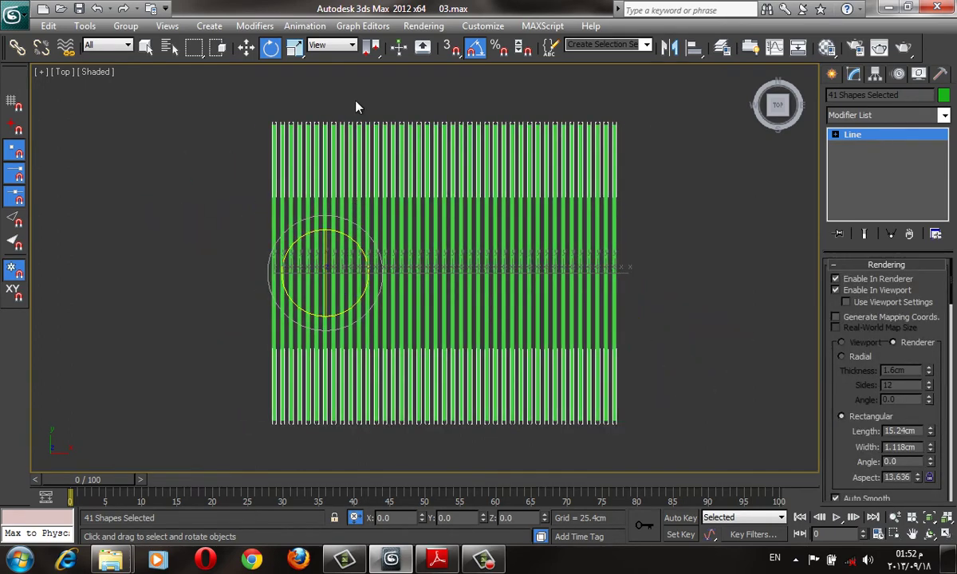
{"action": "left_click_drag", "start_coordinate": [370, 47], "coordinate": [370, 70]}
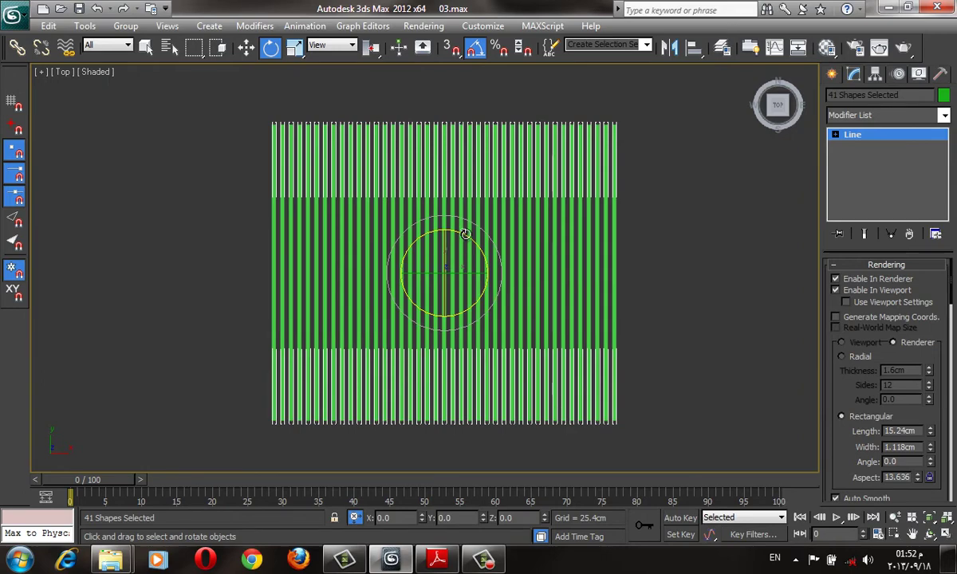
{"action": "left_click_drag", "start_coordinate": [465, 235], "coordinate": [520, 289], "text": "shift"}
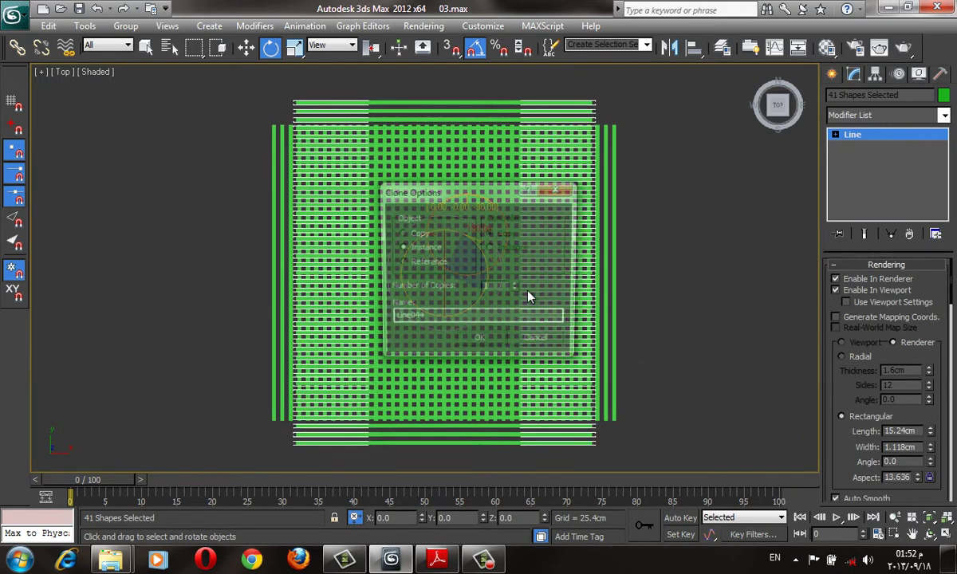
{"action": "left_click", "coordinate": [481, 344]}
Move the selected slats away from the others and set their rectangular length to 0.178cm
{"action": "key", "text": "p"}
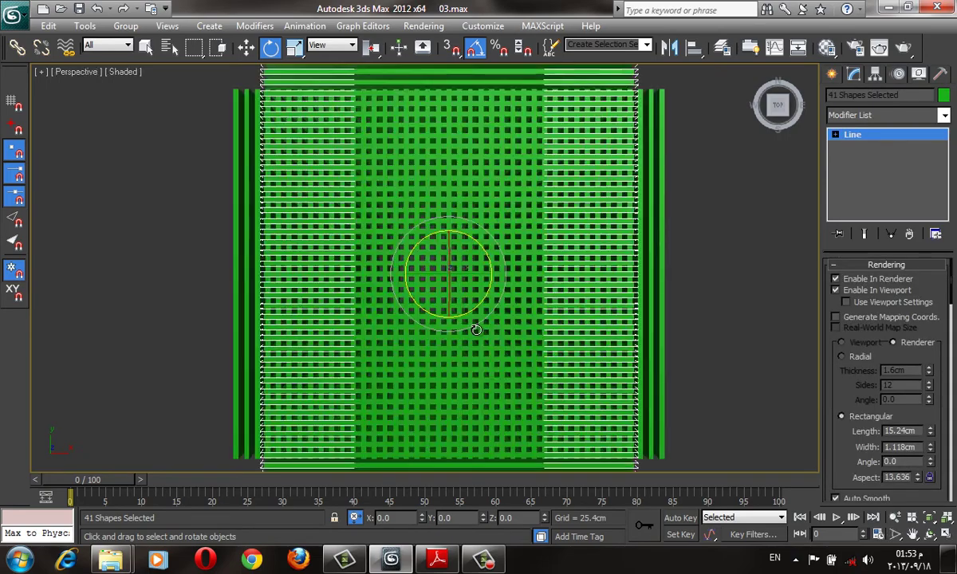
{"action": "mouse_move", "coordinate": [469, 331]}
{"action": "middle_mouse_down", "text": "alt"}
{"action": "mouse_move", "coordinate": [494, 225]}
{"action": "mouse_move", "coordinate": [449, 250]}
{"action": "mouse_move", "coordinate": [542, 271]}
{"action": "middle_mouse_up", "text": "alt"}
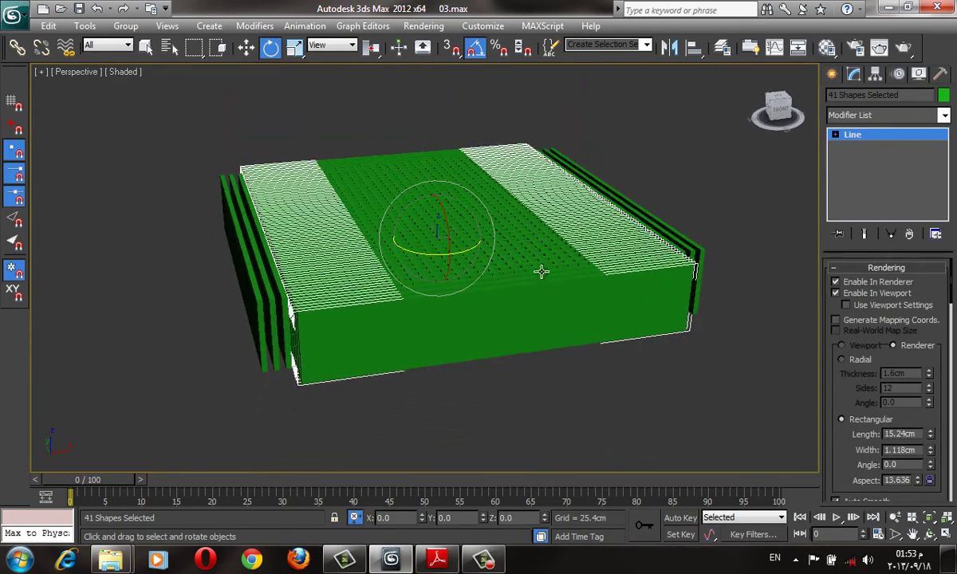
{"action": "scroll", "coordinate": [542, 271], "scroll_direction": "up", "scroll_amount": 3}
{"action": "key", "text": "w"}
{"action": "middle_click_drag", "start_coordinate": [750, 333], "coordinate": [729, 341]}
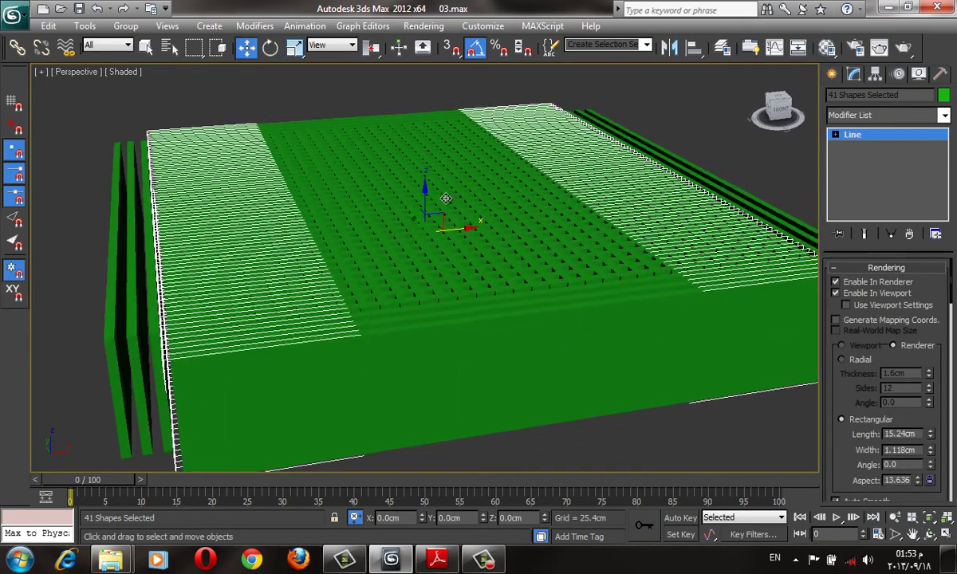
{"action": "left_click_drag", "start_coordinate": [425, 191], "coordinate": [809, 365]}
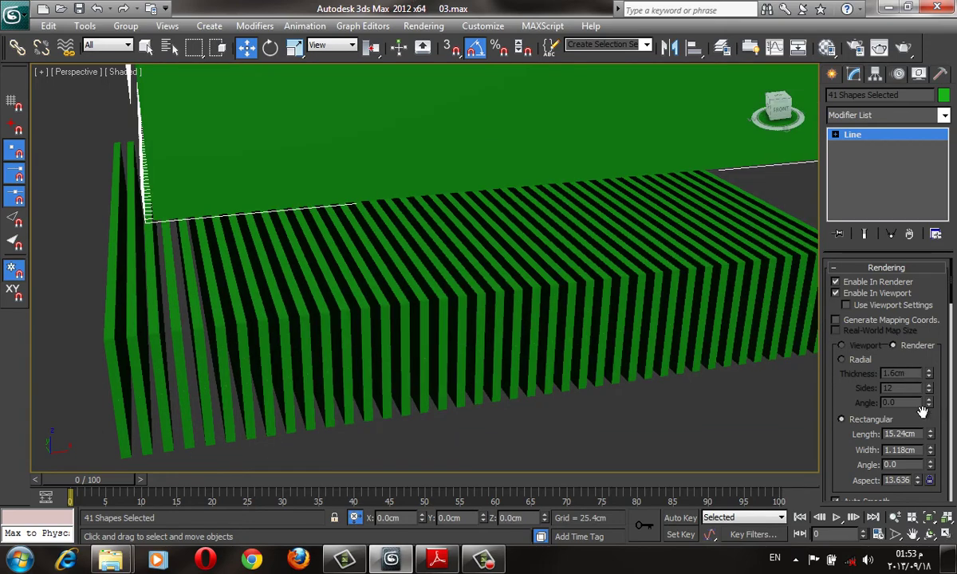
{"action": "right_click", "coordinate": [931, 435]}
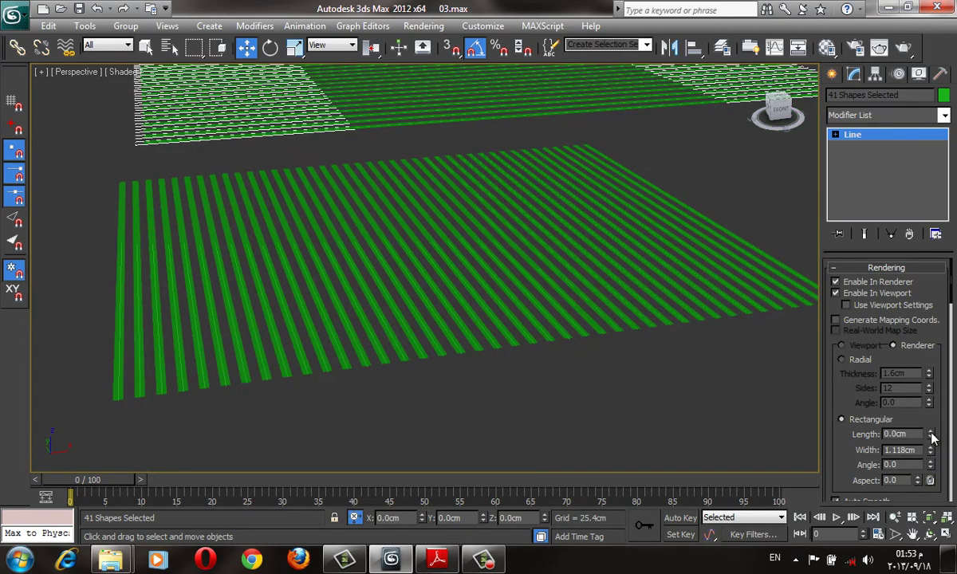
{"action": "left_click_drag", "start_coordinate": [931, 435], "coordinate": [931, 422]}
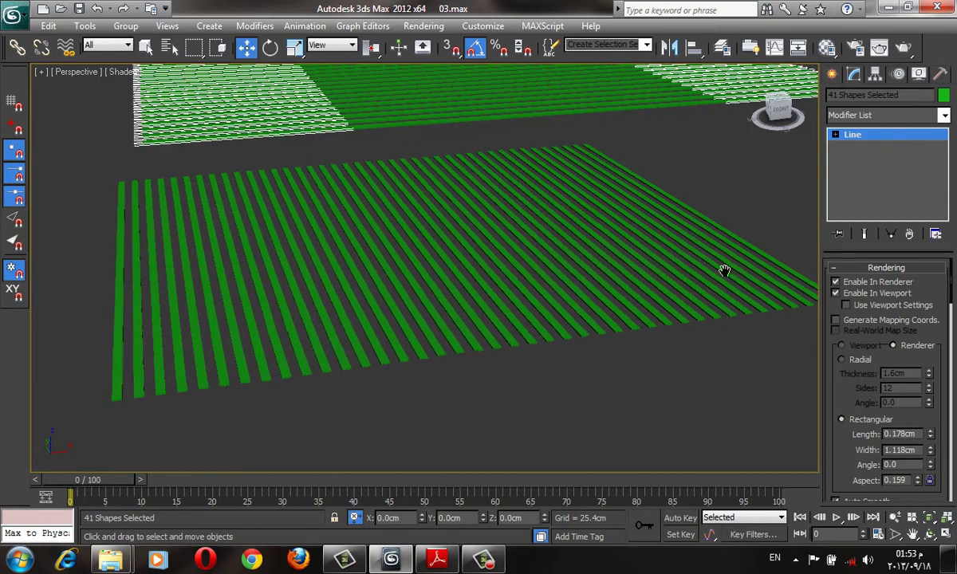
In the front view, lower the selected slats toward the other layer
{"action": "key", "text": "f"}
{"action": "key", "text": "z"}
{"action": "scroll", "coordinate": [495, 299], "scroll_direction": "down", "scroll_amount": 3}
{"action": "scroll", "coordinate": [488, 263], "scroll_direction": "up", "scroll_amount": 1}
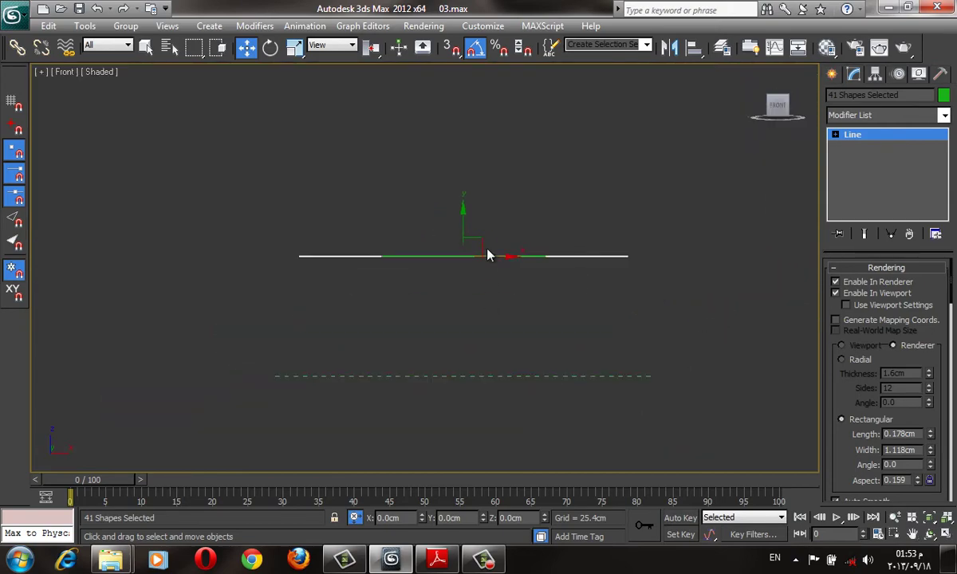
{"action": "scroll", "coordinate": [488, 256], "scroll_direction": "up", "scroll_amount": 2}
{"action": "left_click_drag", "start_coordinate": [488, 253], "coordinate": [488, 362]}
{"action": "middle_click_drag", "start_coordinate": [488, 362], "coordinate": [523, 221]}
{"action": "left_click_drag", "start_coordinate": [479, 181], "coordinate": [481, 305]}
Align the upper slats with the lower layer, then view the lattice from above with edged faces
{"action": "scroll", "coordinate": [481, 305], "scroll_direction": "up", "scroll_amount": 3}
{"action": "middle_click_drag", "start_coordinate": [481, 350], "coordinate": [480, 275]}
{"action": "scroll", "coordinate": [481, 303], "scroll_direction": "up", "scroll_amount": 1}
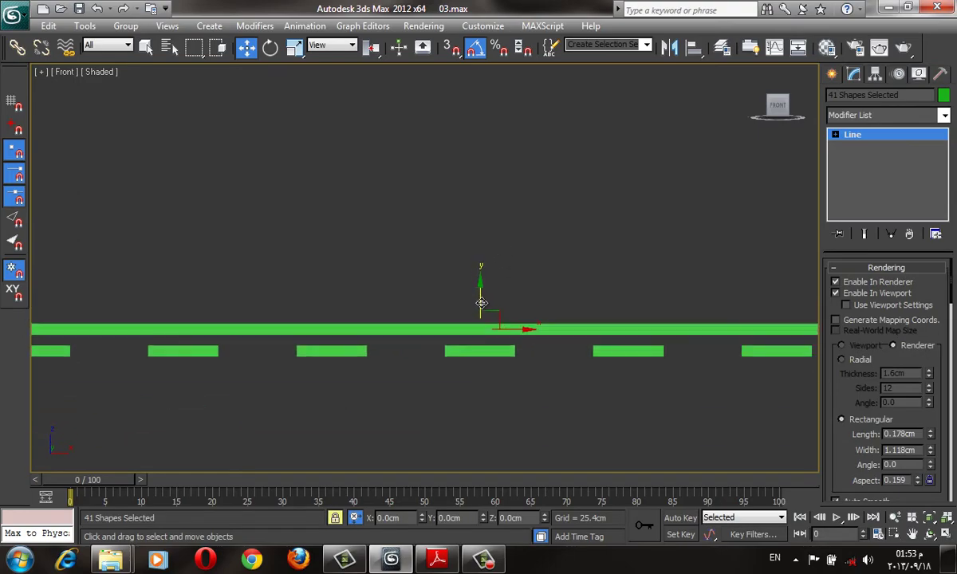
{"action": "left_click_drag", "start_coordinate": [481, 303], "coordinate": [481, 313]}
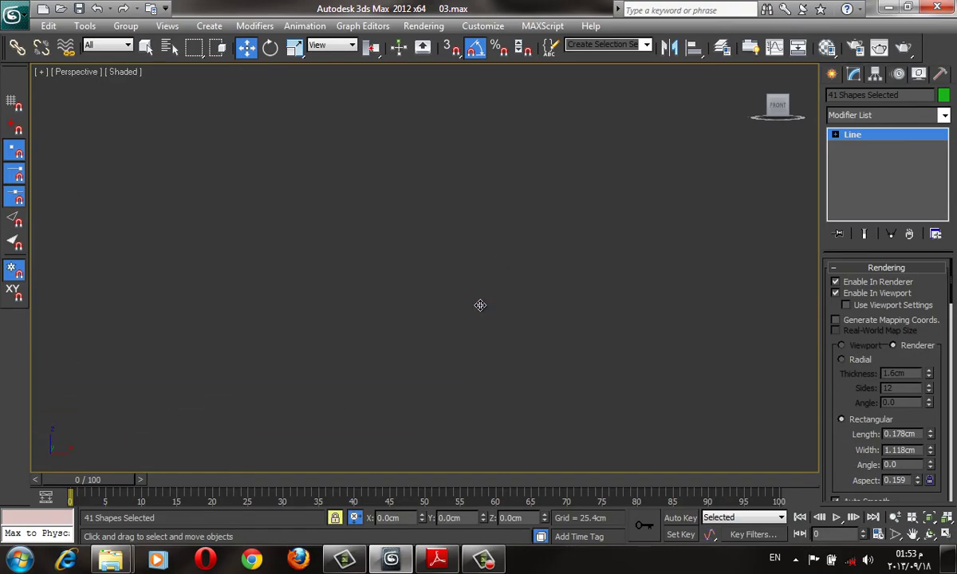
{"action": "middle_click_drag", "start_coordinate": [480, 305], "coordinate": [595, 308], "text": "alt"}
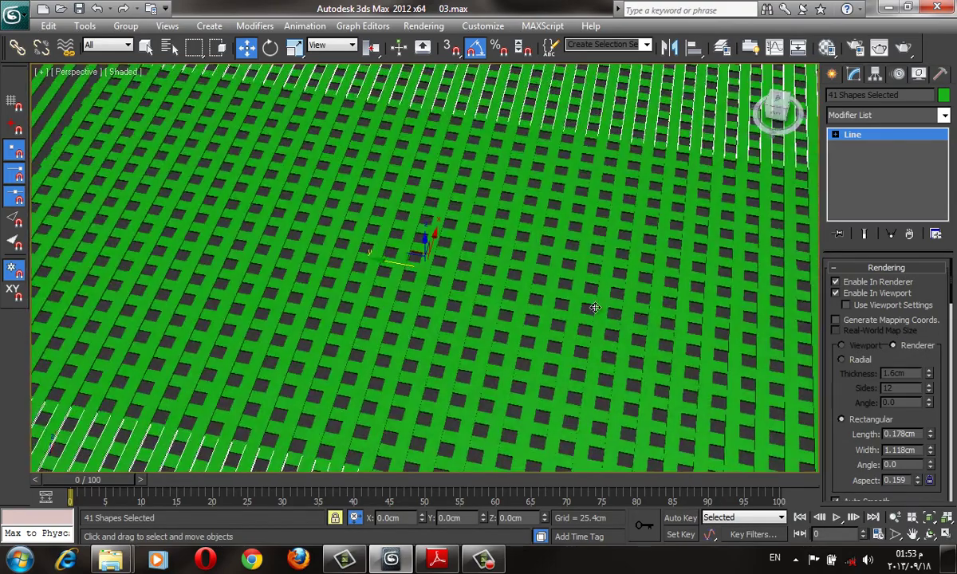
{"action": "key", "text": "F4"}
{"action": "scroll", "coordinate": [549, 263], "scroll_direction": "down", "scroll_amount": 5}
Window-select all 82 grid line shapes, then orbit and pan out to view the whole building
{"action": "scroll", "coordinate": [549, 262], "scroll_direction": "down", "scroll_amount": 3}
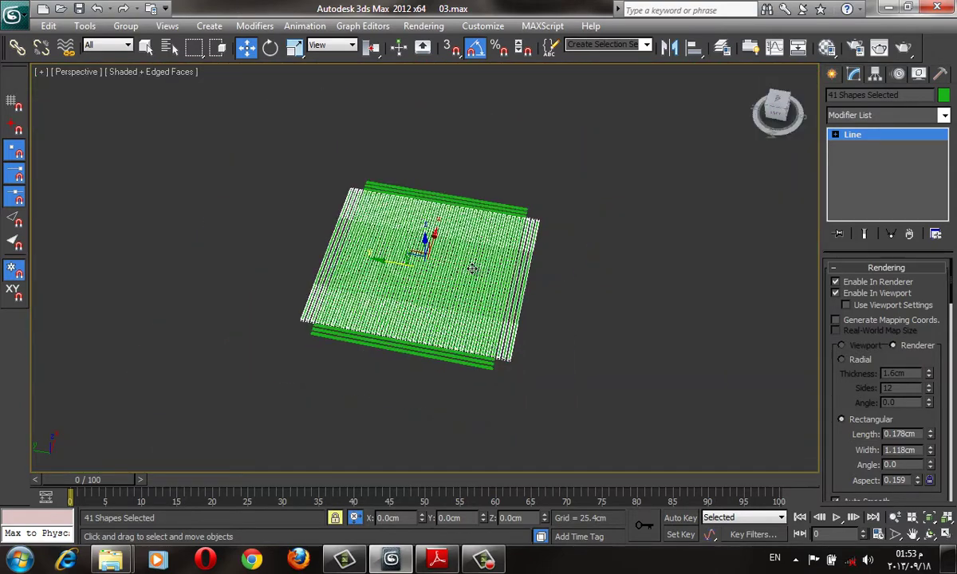
{"action": "scroll", "coordinate": [480, 260], "scroll_direction": "up", "scroll_amount": 2}
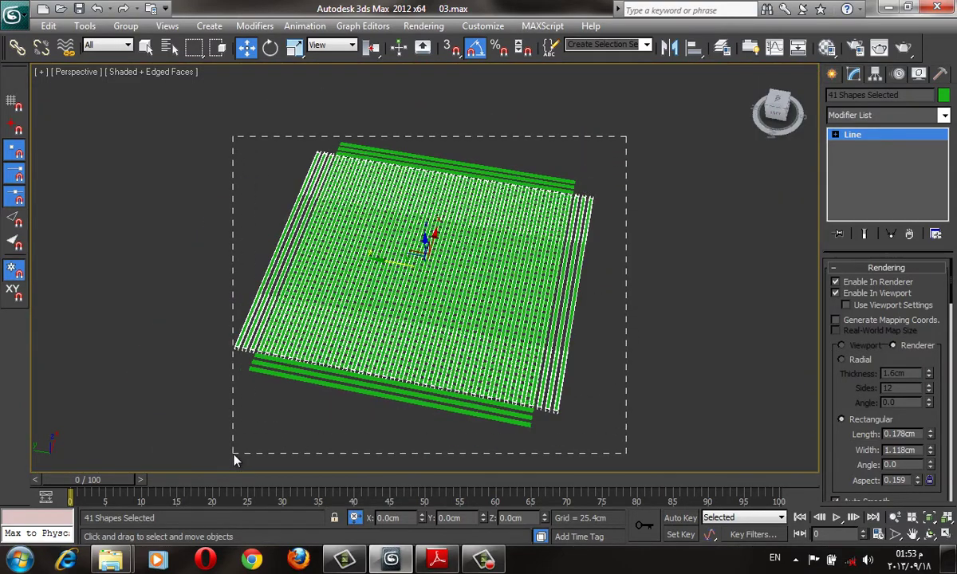
{"action": "left_click_drag", "start_coordinate": [233, 459], "coordinate": [233, 459]}
{"action": "middle_click_drag", "start_coordinate": [325, 327], "coordinate": [539, 323]}
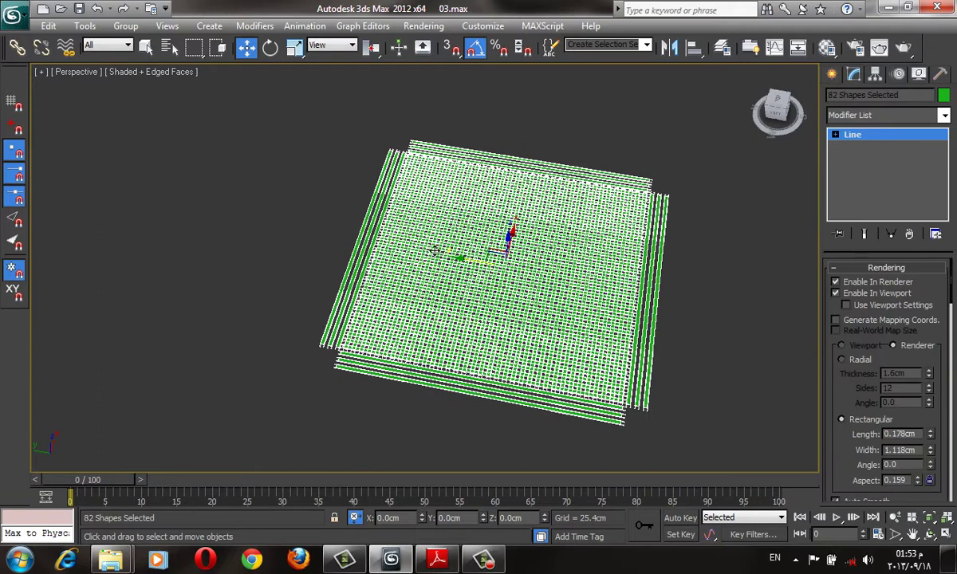
{"action": "scroll", "coordinate": [435, 251], "scroll_direction": "down", "scroll_amount": 3}
{"action": "middle_click_drag", "start_coordinate": [434, 250], "coordinate": [666, 316], "text": "alt"}
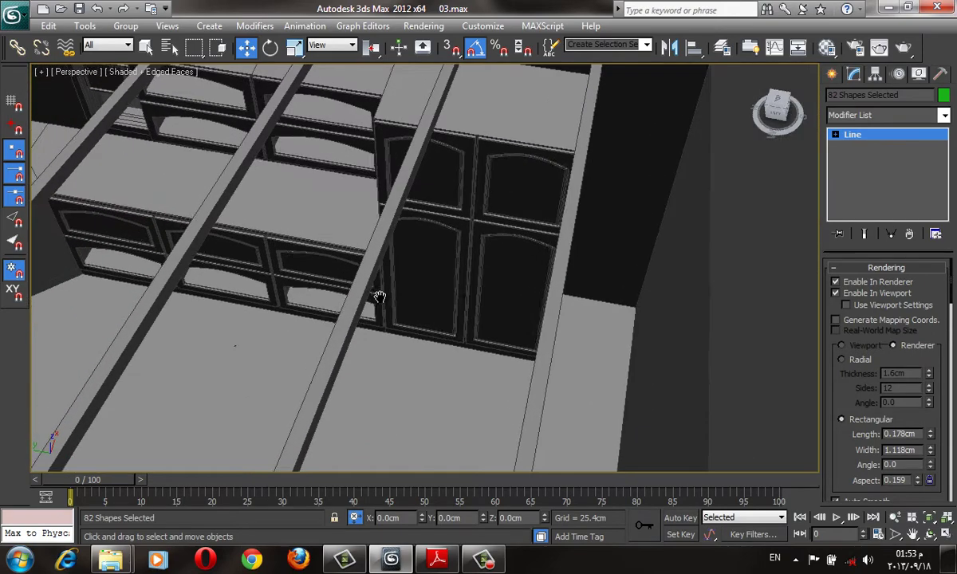
{"action": "middle_click_drag", "start_coordinate": [686, 316], "coordinate": [362, 274]}
{"action": "scroll", "coordinate": [361, 274], "scroll_direction": "down", "scroll_amount": 5}
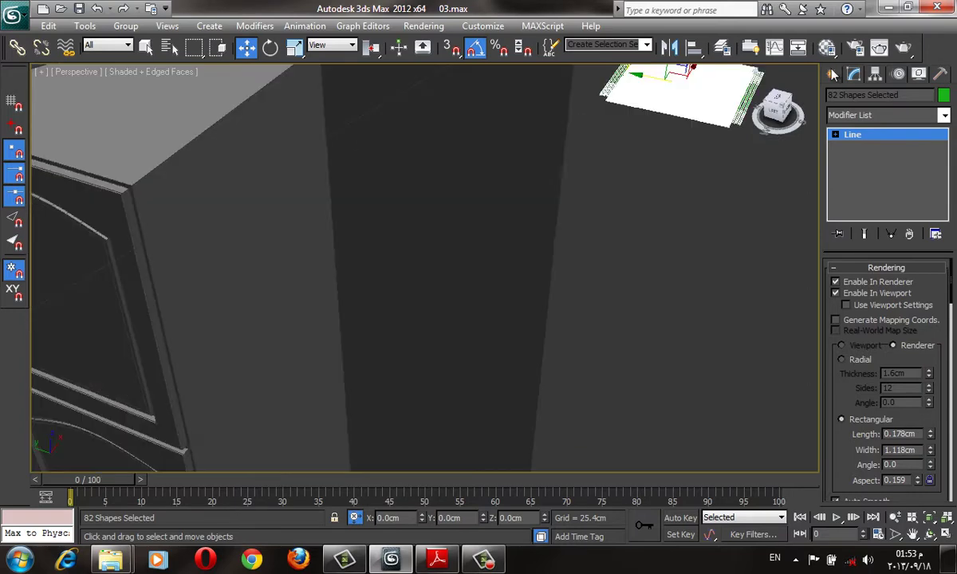
Clear the current selection and turn off edged-face display
{"action": "left_click", "coordinate": [831, 74]}
{"action": "scroll", "coordinate": [674, 210], "scroll_direction": "up", "scroll_amount": 3}
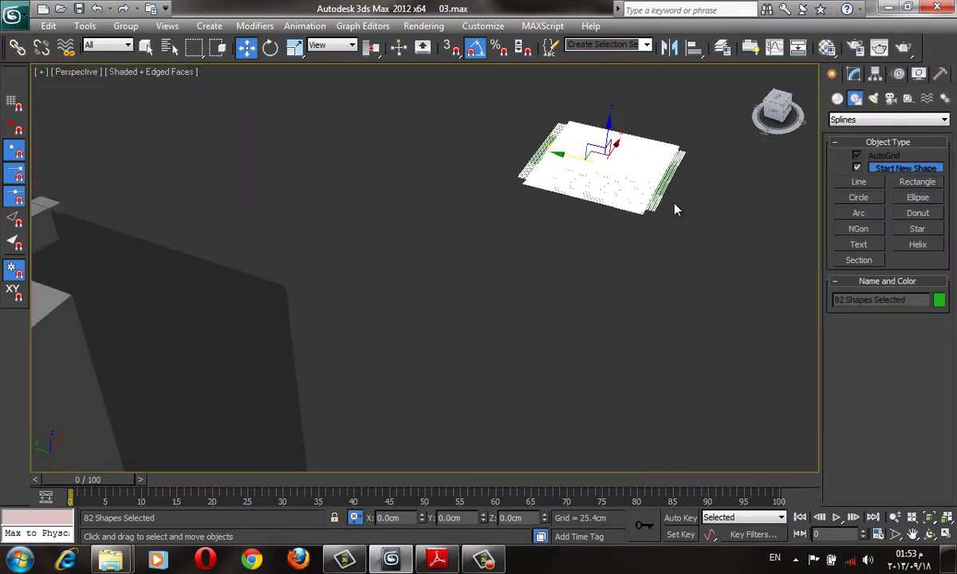
{"action": "left_click", "coordinate": [675, 210]}
{"action": "key", "text": "F4"}
{"action": "scroll", "coordinate": [677, 245], "scroll_direction": "down", "scroll_amount": 2}
{"action": "scroll", "coordinate": [679, 255], "scroll_direction": "down", "scroll_amount": 2}
{"action": "scroll", "coordinate": [613, 331], "scroll_direction": "down", "scroll_amount": 2}
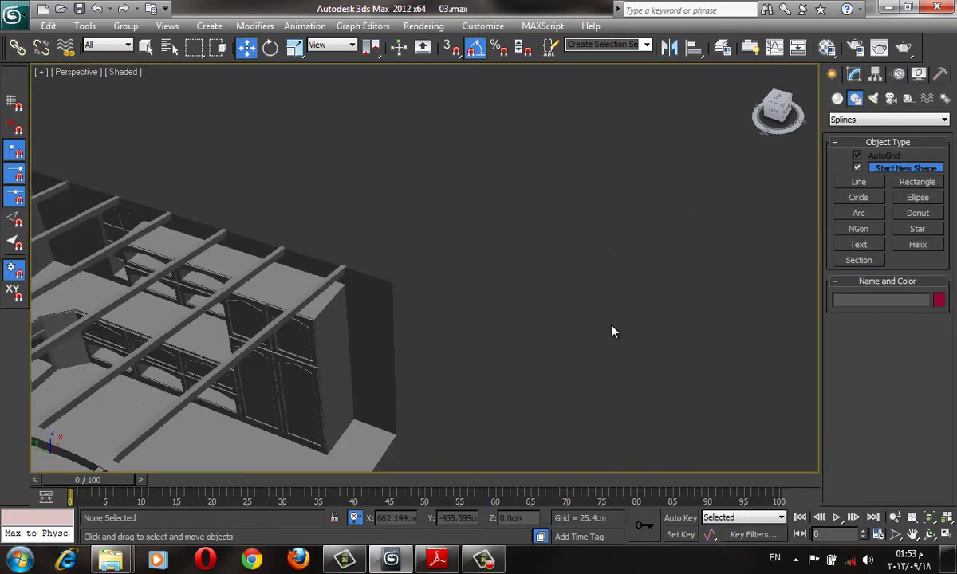
{"action": "scroll", "coordinate": [630, 287], "scroll_direction": "up", "scroll_amount": 2}
{"action": "scroll", "coordinate": [606, 279], "scroll_direction": "up", "scroll_amount": 1}
{"action": "scroll", "coordinate": [550, 295], "scroll_direction": "up", "scroll_amount": 2}
{"action": "scroll", "coordinate": [547, 290], "scroll_direction": "up", "scroll_amount": 2}
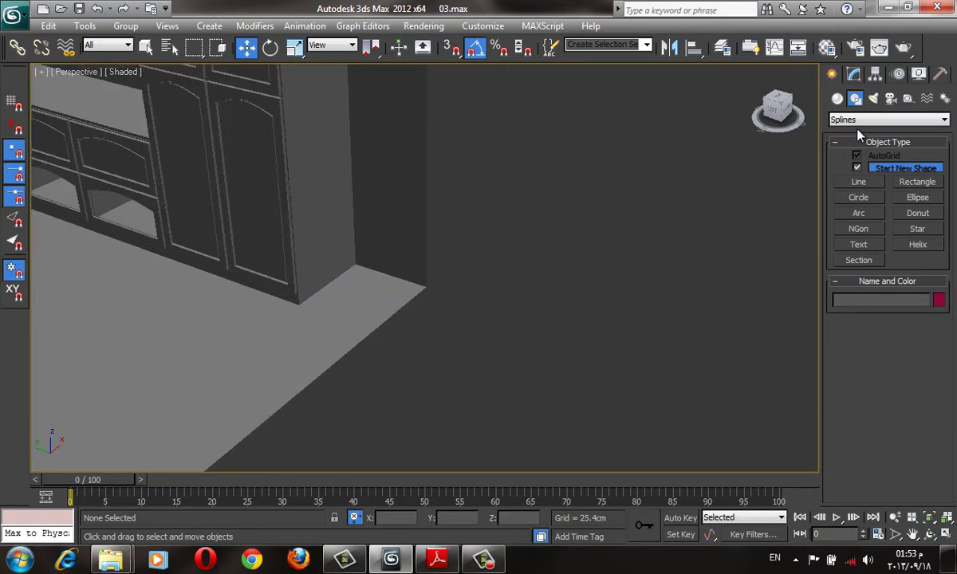
Start creating a Standard Primitives plane among the cabinets, then cancel it
{"action": "left_click", "coordinate": [888, 119]}
{"action": "left_click", "coordinate": [836, 98]}
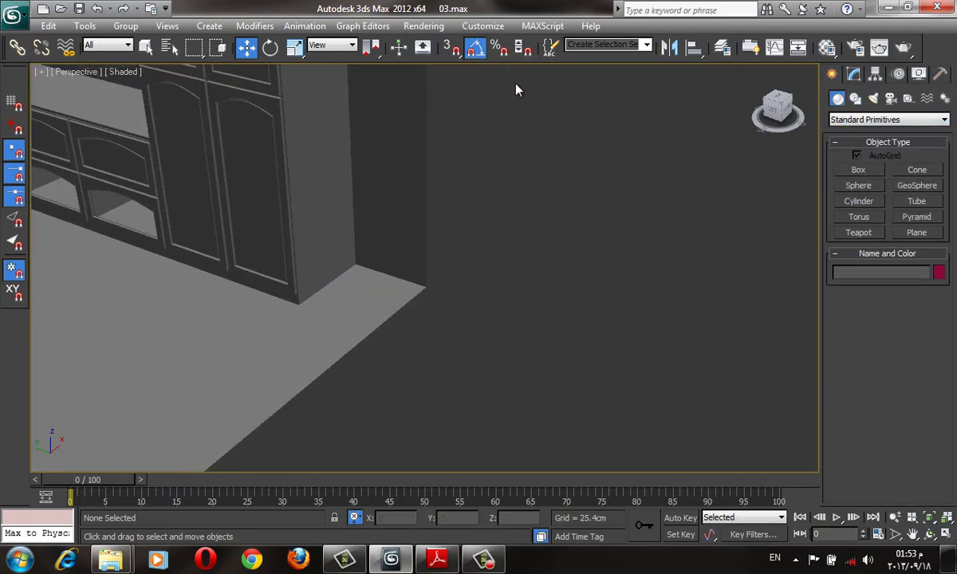
{"action": "scroll", "coordinate": [574, 111], "scroll_direction": "down", "scroll_amount": 1}
{"action": "left_click", "coordinate": [916, 232]}
{"action": "scroll", "coordinate": [632, 216], "scroll_direction": "down", "scroll_amount": 2}
{"action": "mouse_move", "coordinate": [632, 216]}
{"action": "middle_mouse_down"}
{"action": "mouse_move", "coordinate": [534, 274]}
{"action": "mouse_move", "coordinate": [400, 239]}
{"action": "middle_mouse_up"}
{"action": "right_click", "coordinate": [403, 207]}
{"action": "scroll", "coordinate": [403, 207], "scroll_direction": "up", "scroll_amount": 2}
{"action": "scroll", "coordinate": [523, 247], "scroll_direction": "up", "scroll_amount": 3}
{"action": "scroll", "coordinate": [510, 219], "scroll_direction": "down", "scroll_amount": 1}
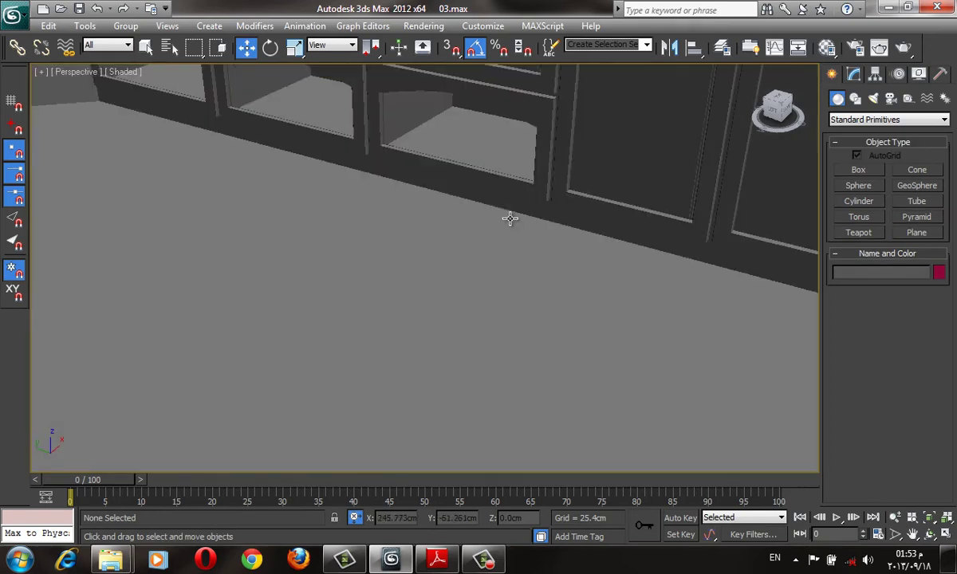
{"action": "scroll", "coordinate": [511, 219], "scroll_direction": "up", "scroll_amount": 1}
{"action": "scroll", "coordinate": [512, 215], "scroll_direction": "up", "scroll_amount": 1}
{"action": "scroll", "coordinate": [512, 167], "scroll_direction": "down", "scroll_amount": 1}
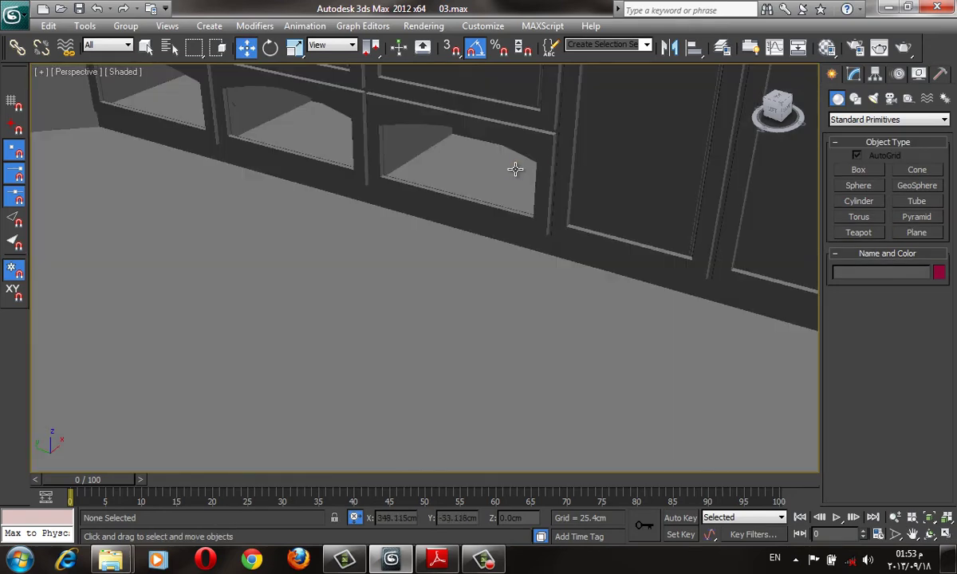
Select the arch outline Shape023, colour it red, and isolate it with Alt+Q
{"action": "left_click", "coordinate": [514, 156]}
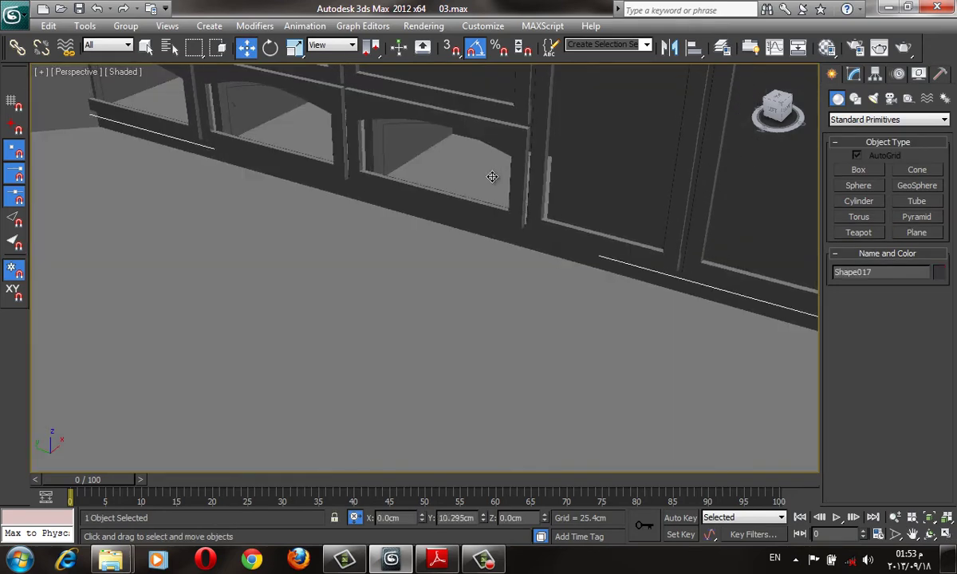
{"action": "key", "text": "ctrl+z"}
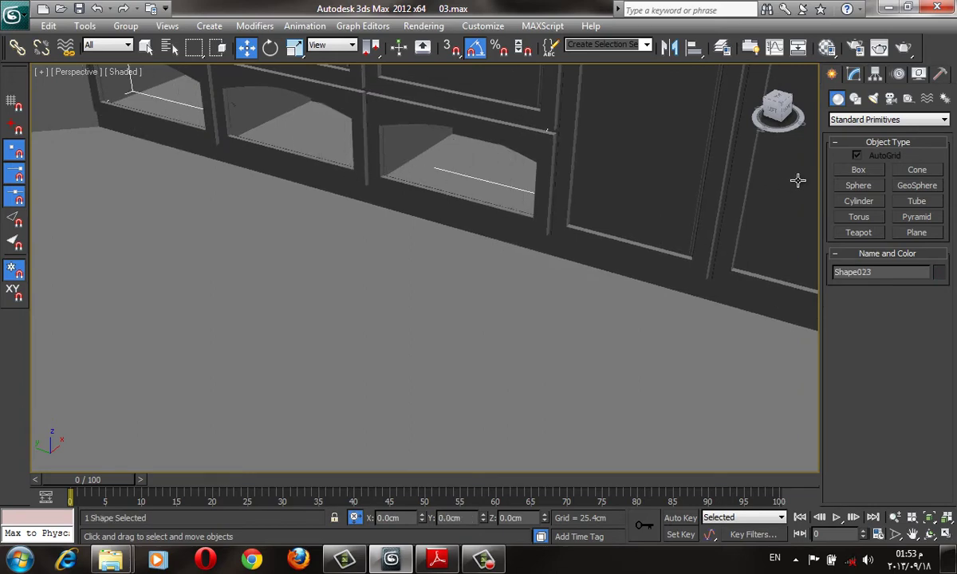
{"action": "left_click", "coordinate": [939, 272]}
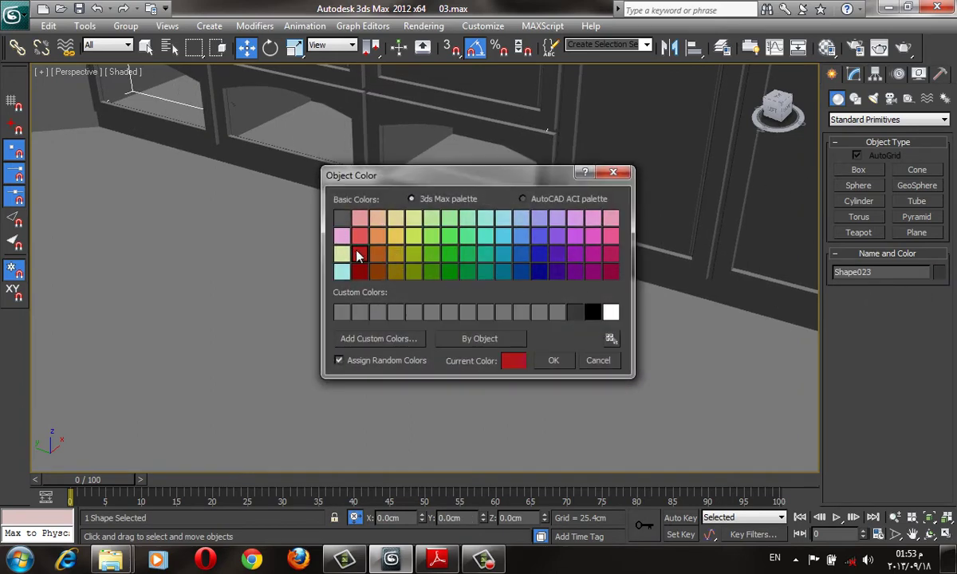
{"action": "left_click", "coordinate": [542, 360]}
{"action": "key", "text": "alt+q"}
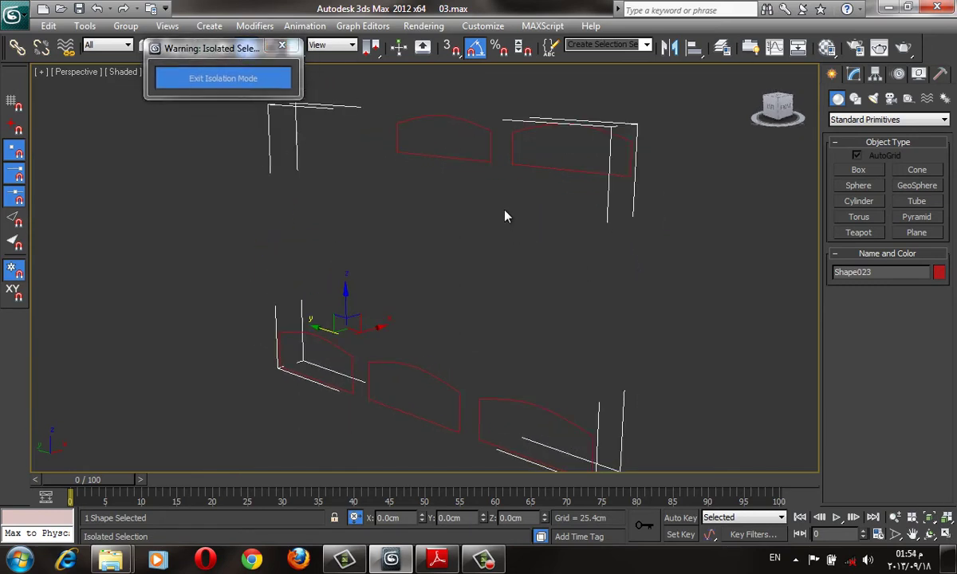
Add an Extrude modifier with Amount 0.1cm to the arch outlines
{"action": "middle_click_drag", "start_coordinate": [580, 265], "coordinate": [782, 185], "text": "alt"}
{"action": "key", "text": "F3"}
{"action": "key", "text": "F3"}
{"action": "left_click", "coordinate": [853, 75]}
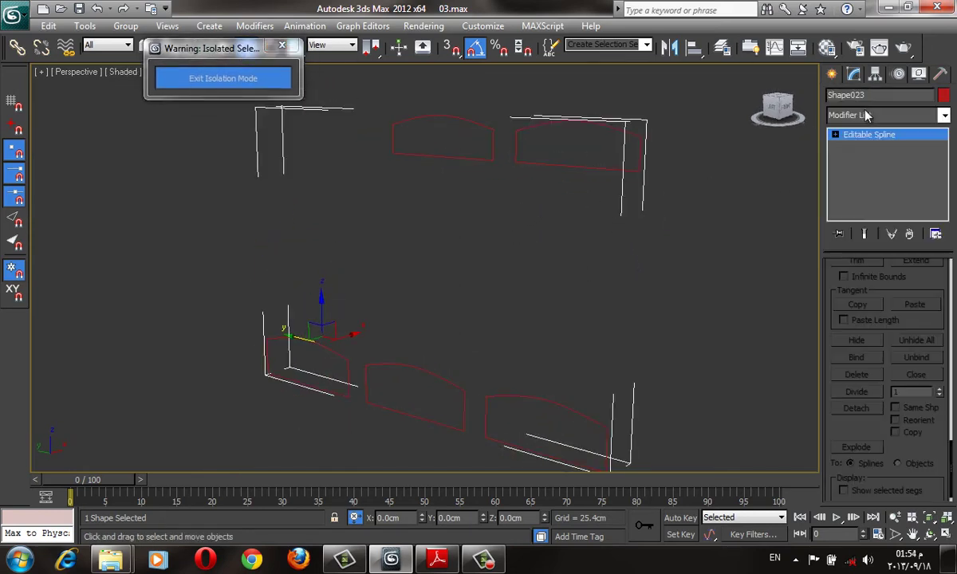
{"action": "left_click", "coordinate": [867, 115]}
{"action": "key", "text": "e"}
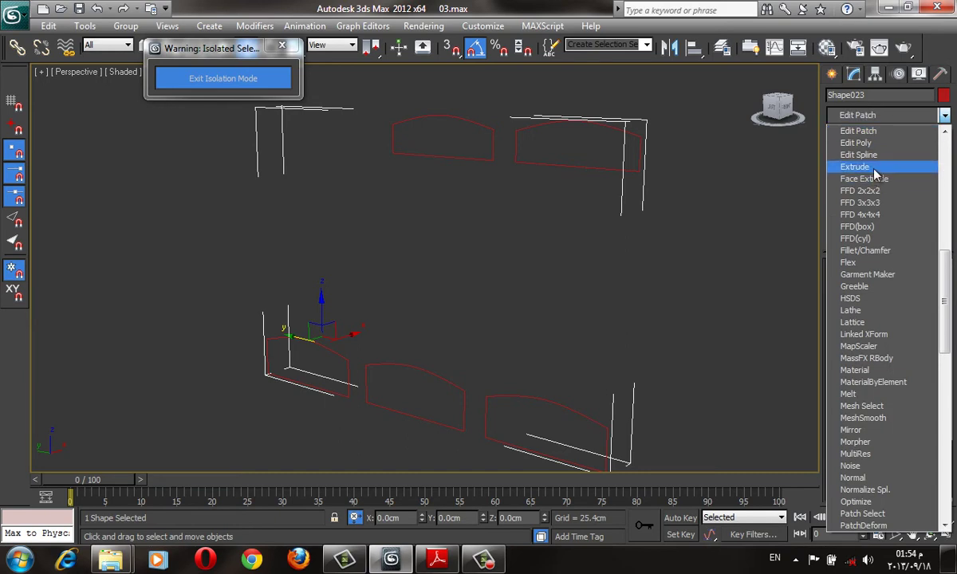
{"action": "left_click", "coordinate": [854, 167]}
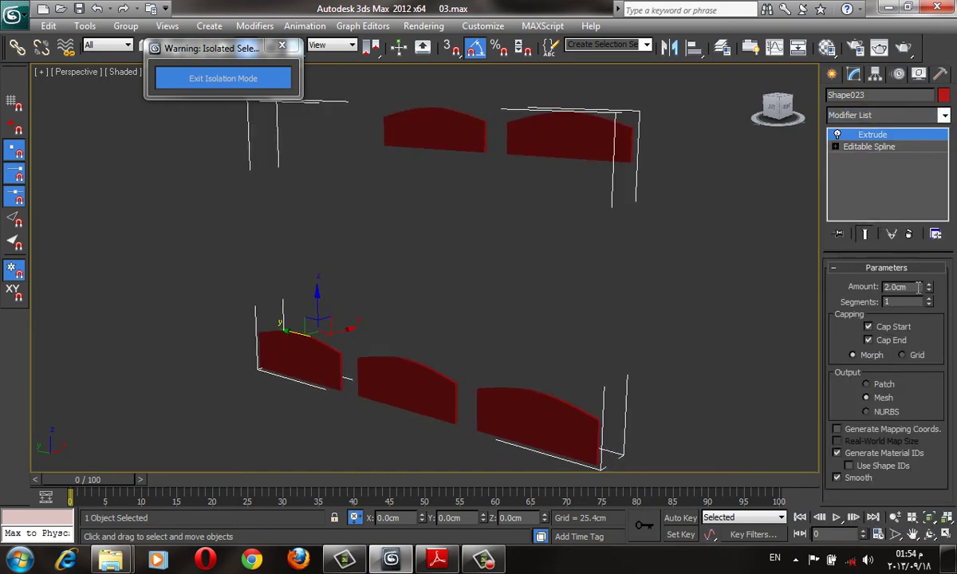
{"action": "type", "text": "0.1"}
{"action": "key", "text": "Return"}
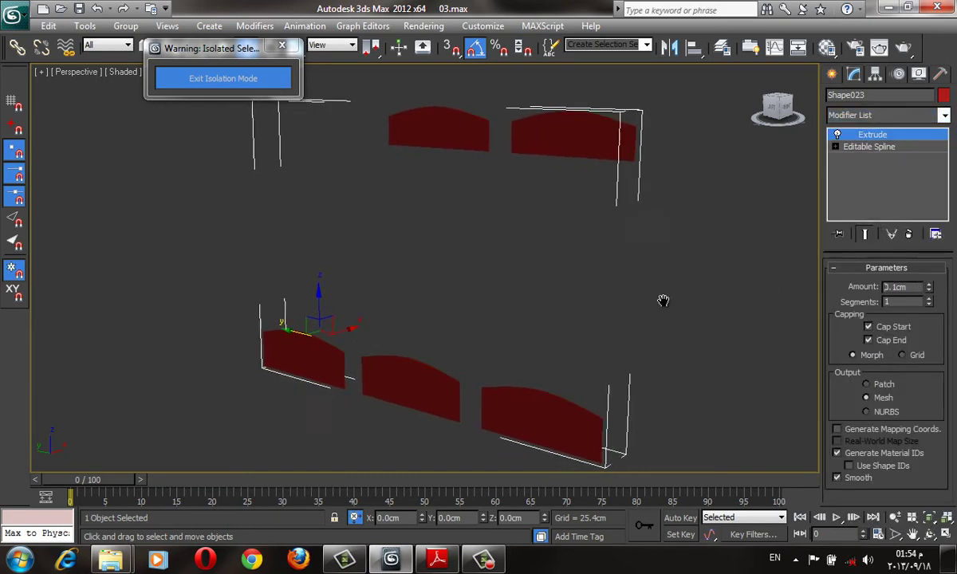
{"action": "mouse_move", "coordinate": [720, 285]}
{"action": "middle_mouse_down", "text": "alt"}
{"action": "mouse_move", "coordinate": [702, 280]}
{"action": "mouse_move", "coordinate": [774, 256]}
{"action": "middle_mouse_up", "text": "alt"}
Apply a Substitute modifier from the list, then remove it again
{"action": "left_click", "coordinate": [888, 115]}
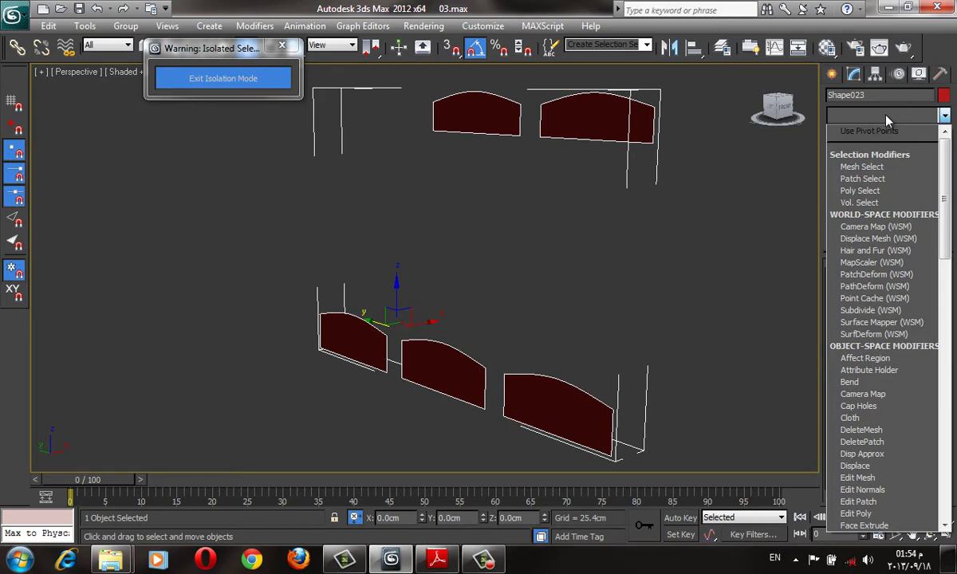
{"action": "scroll", "coordinate": [893, 131], "scroll_direction": "down", "scroll_amount": 5}
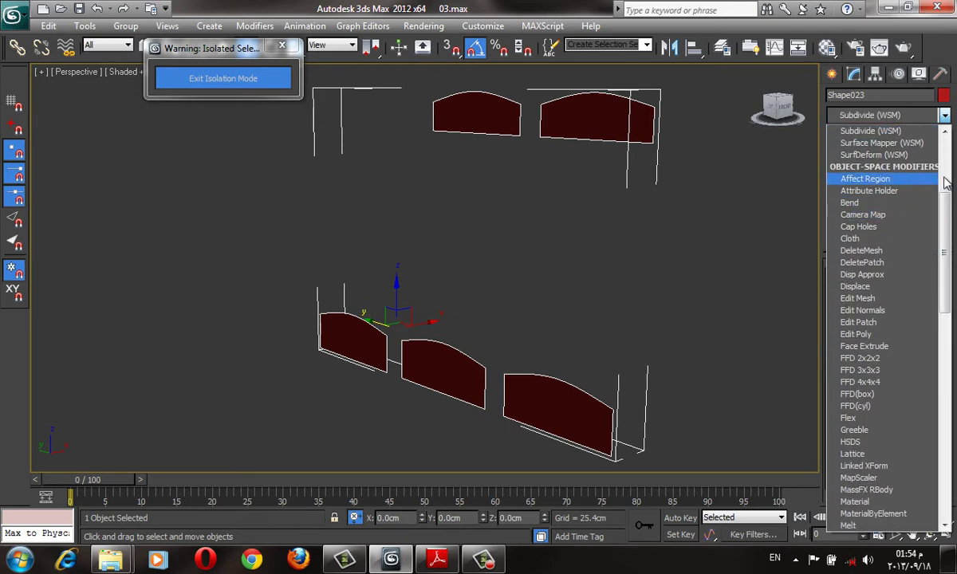
{"action": "left_click_drag", "start_coordinate": [946, 184], "coordinate": [949, 363]}
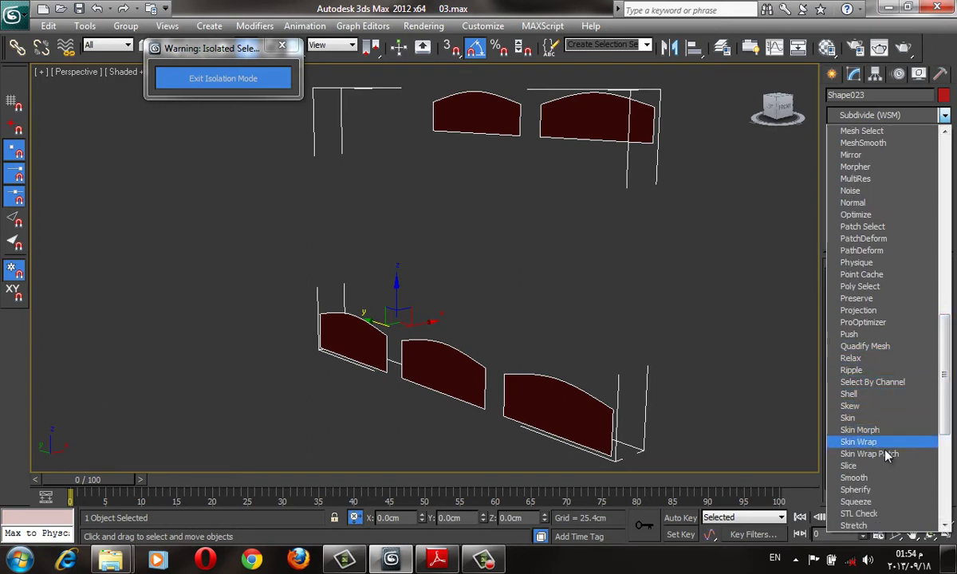
{"action": "scroll", "coordinate": [893, 494], "scroll_direction": "down", "scroll_amount": 1}
{"action": "scroll", "coordinate": [893, 494], "scroll_direction": "down", "scroll_amount": 1}
{"action": "left_click", "coordinate": [893, 495]}
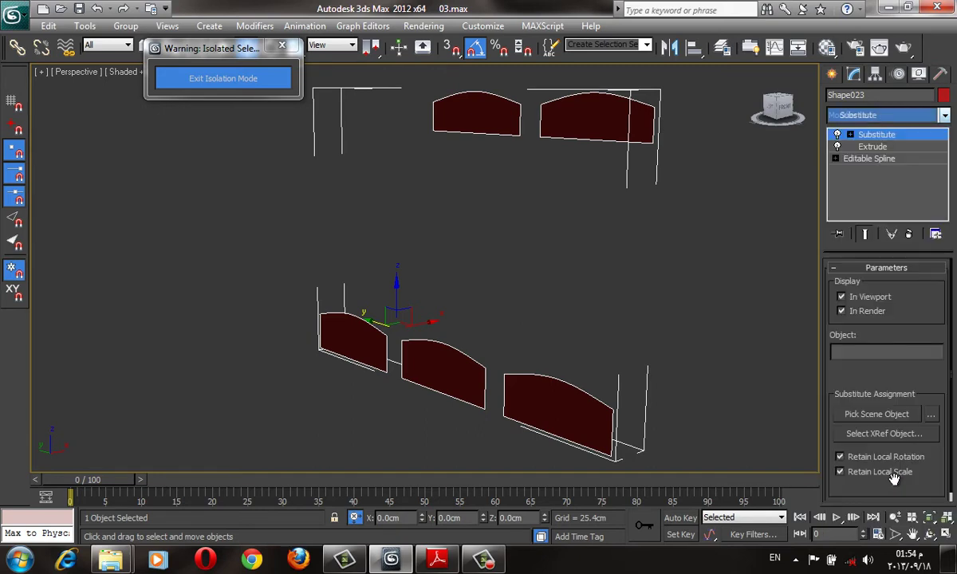
{"action": "left_click", "coordinate": [908, 234]}
Add a Subdivide modifier with size 23.14cm, then return to Editable Spline vertex level
{"action": "left_click", "coordinate": [903, 117]}
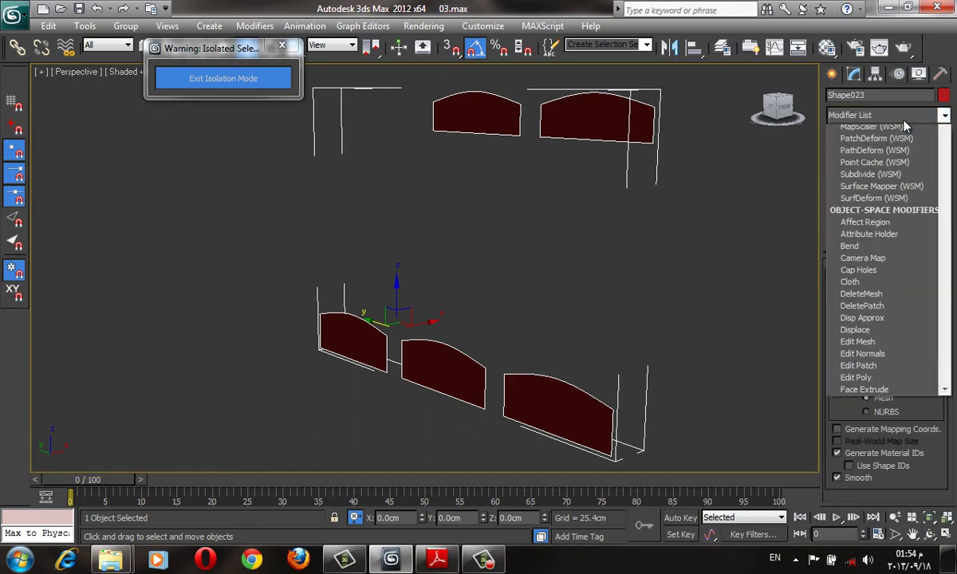
{"action": "scroll", "coordinate": [905, 128], "scroll_direction": "down", "scroll_amount": 10}
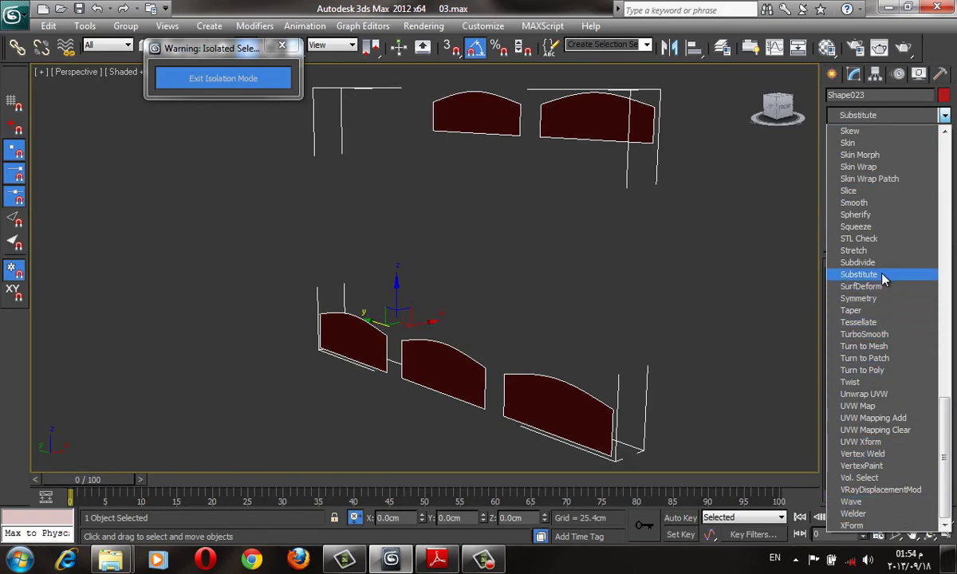
{"action": "left_click", "coordinate": [882, 264]}
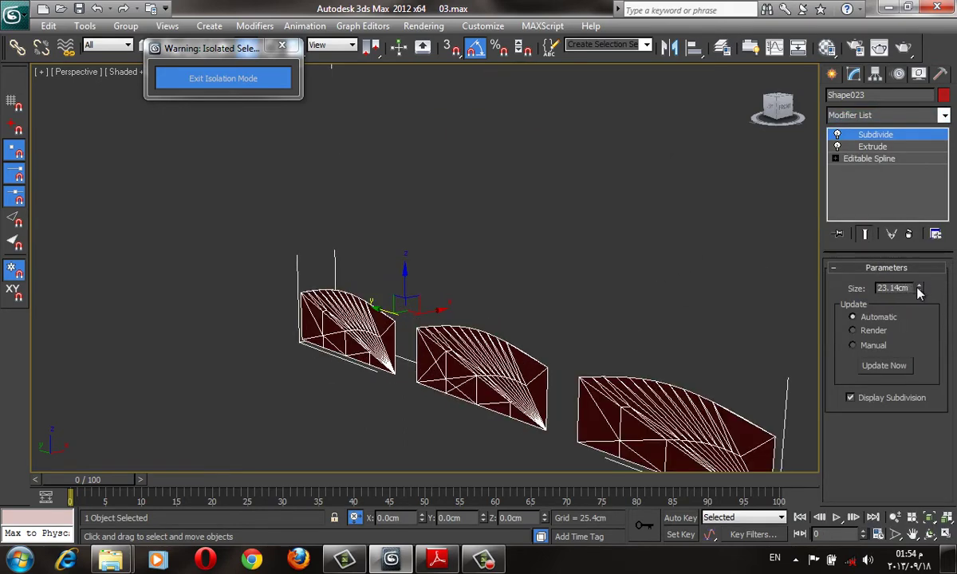
{"action": "left_click_drag", "start_coordinate": [918, 294], "coordinate": [923, 314]}
{"action": "key", "text": "F3"}
{"action": "left_click", "coordinate": [869, 158]}
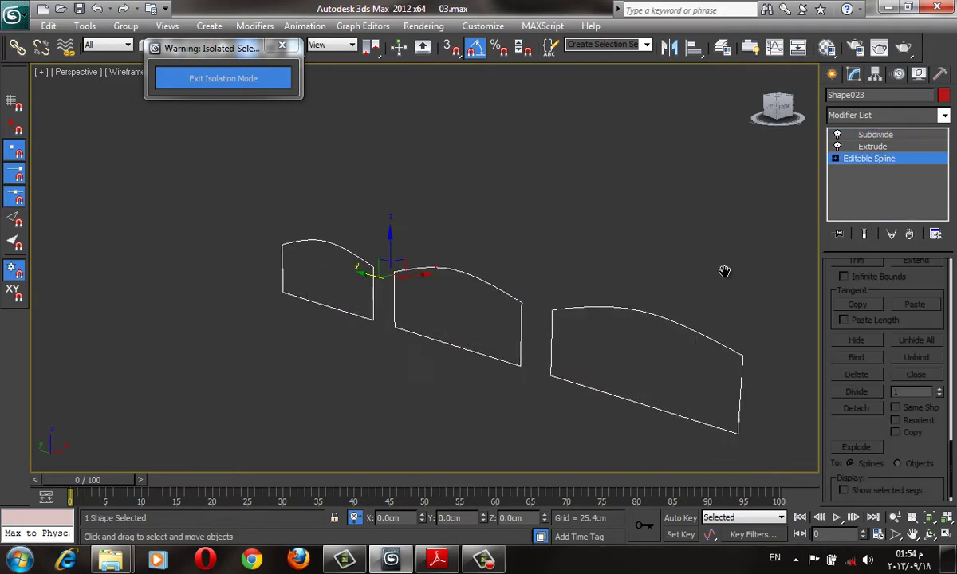
{"action": "key", "text": "1"}
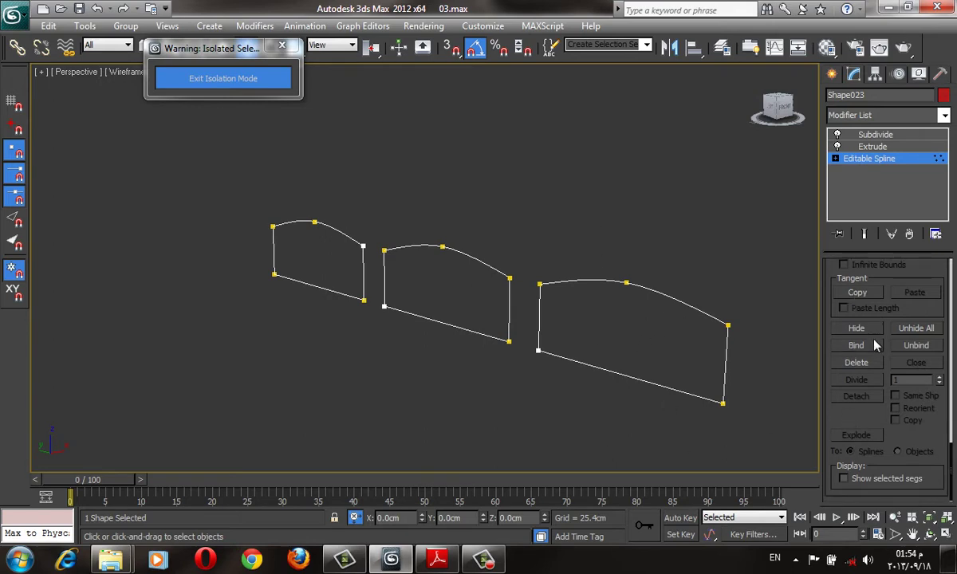
Insert snapped midpoint vertices along the bottoms of four arch outlines
{"action": "scroll", "coordinate": [829, 367], "scroll_direction": "up", "scroll_amount": 3}
{"action": "scroll", "coordinate": [853, 415], "scroll_direction": "up", "scroll_amount": 5}
{"action": "left_click", "coordinate": [857, 301]}
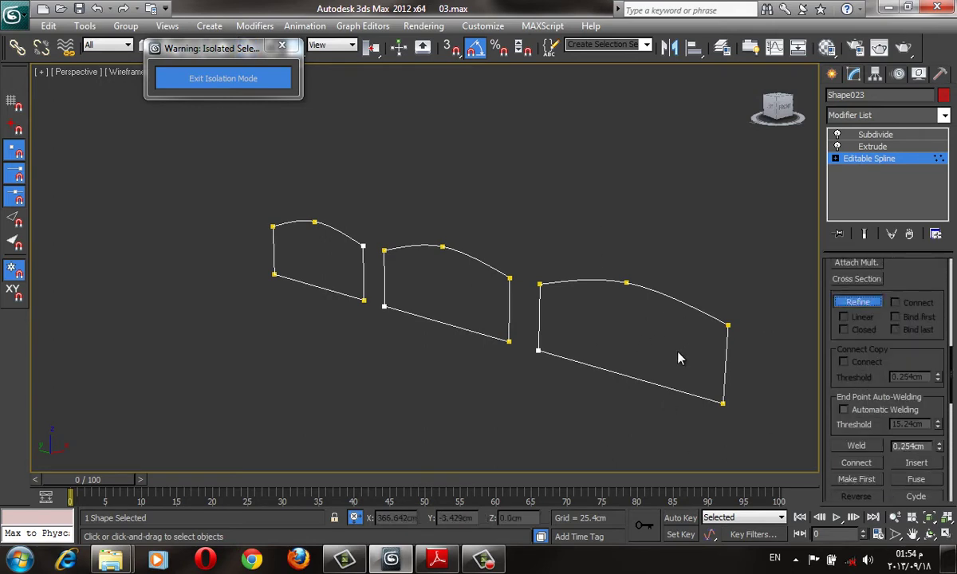
{"action": "key", "text": "s"}
{"action": "left_click", "coordinate": [622, 374]}
{"action": "left_click", "coordinate": [441, 323]}
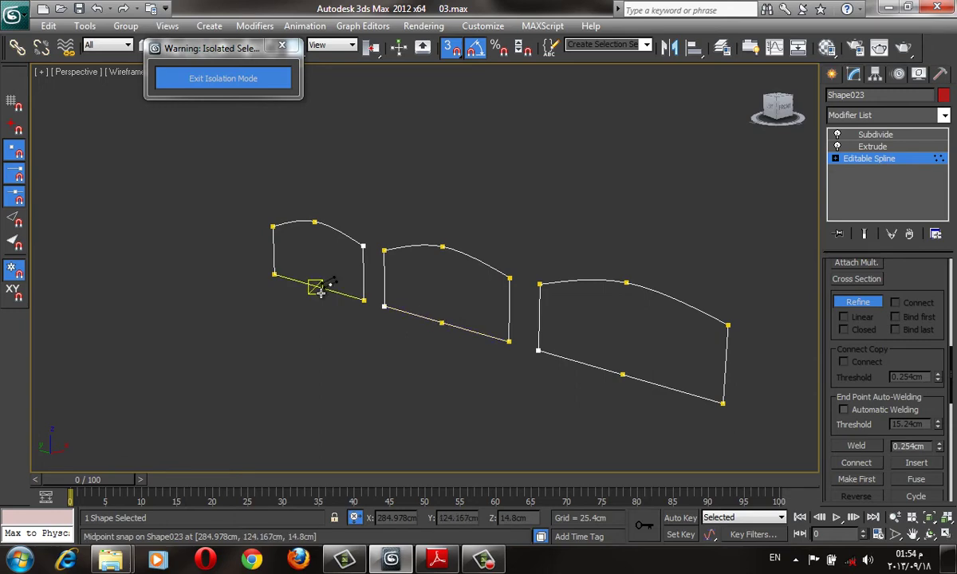
{"action": "left_click", "coordinate": [316, 284]}
{"action": "middle_click_drag", "start_coordinate": [427, 210], "coordinate": [411, 278], "text": "alt"}
{"action": "left_click", "coordinate": [468, 159]}
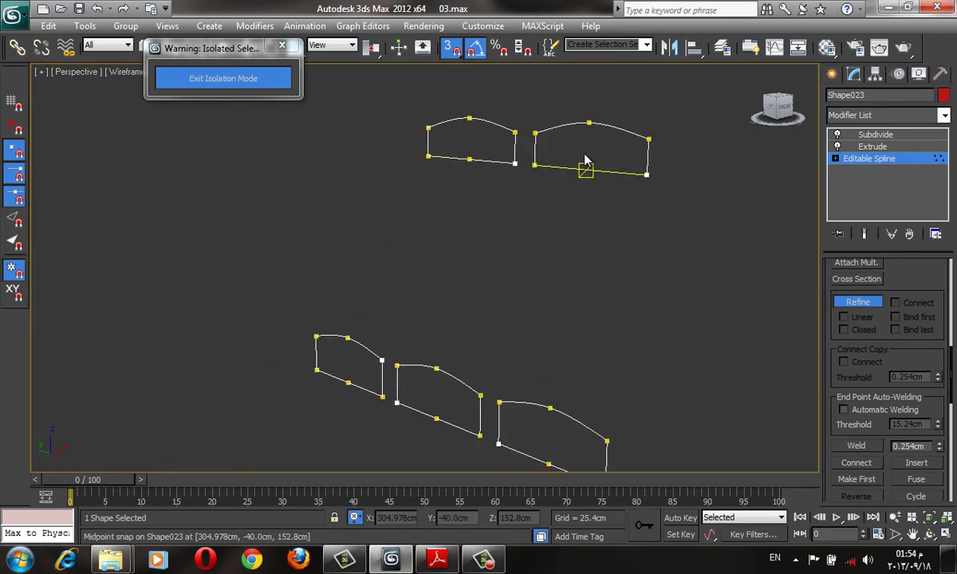
Set the Subdivide size to 1.0cm for a dense panel mesh
{"action": "left_click", "coordinate": [586, 172]}
{"action": "left_click", "coordinate": [874, 133]}
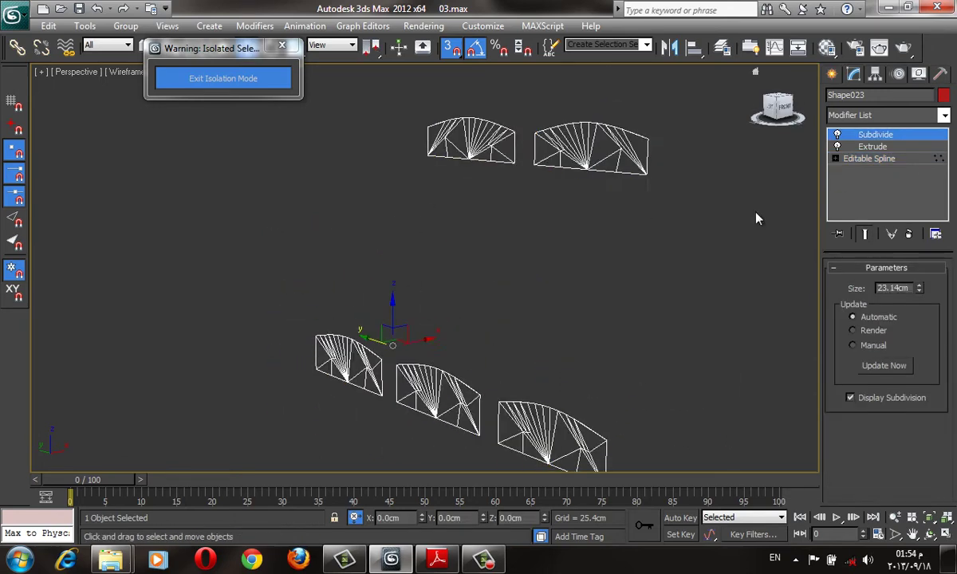
{"action": "key", "text": "z"}
{"action": "left_click_drag", "start_coordinate": [918, 290], "coordinate": [925, 359]}
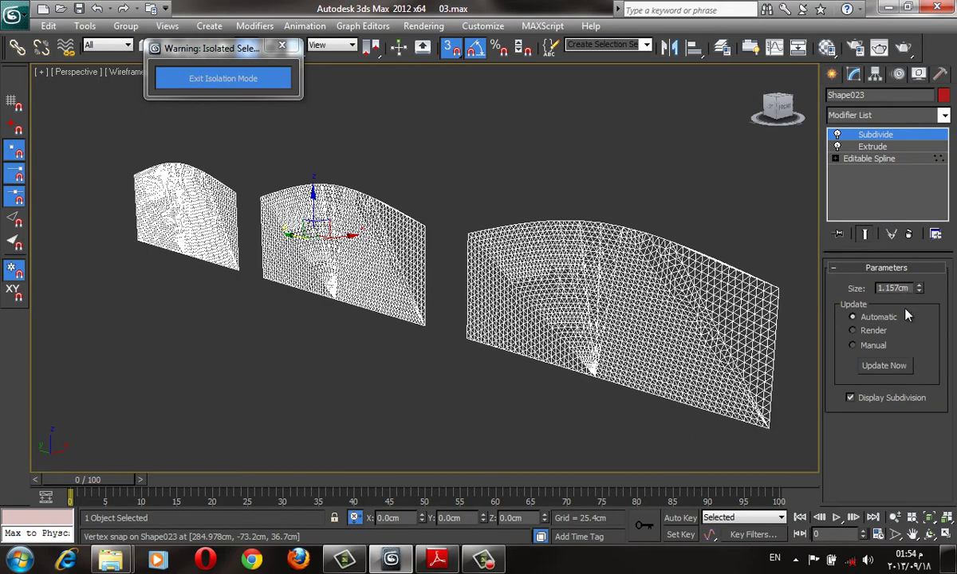
{"action": "double_click", "coordinate": [893, 288]}
{"action": "type", "text": "1"}
{"action": "key", "text": "Return"}
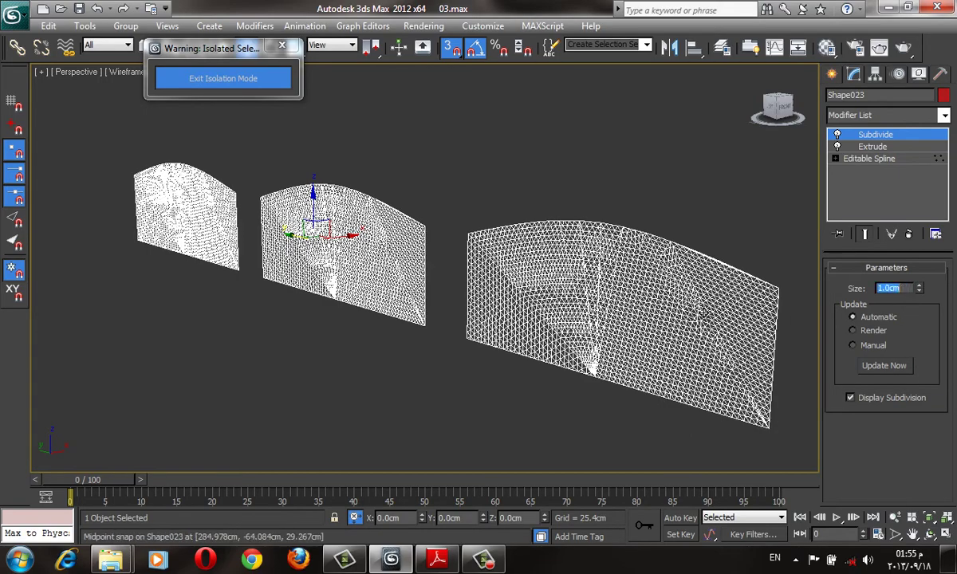
Display the panels shaded with edged faces visible
{"action": "middle_click_drag", "start_coordinate": [702, 315], "coordinate": [686, 375]}
{"action": "key", "text": "F3"}
{"action": "key", "text": "F3"}
{"action": "key", "text": "F3"}
{"action": "key", "text": "F3"}
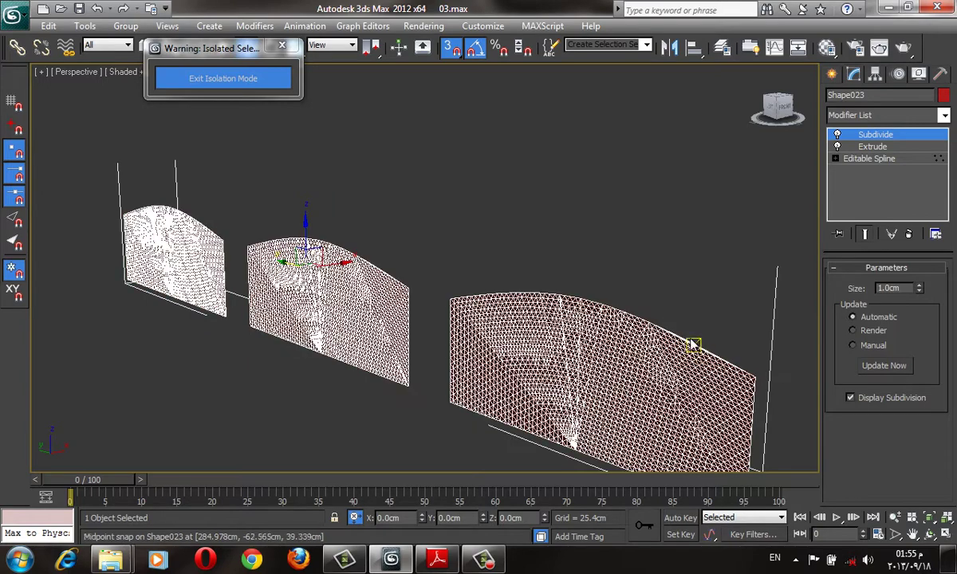
{"action": "key", "text": "F3"}
{"action": "middle_click_drag", "start_coordinate": [683, 285], "coordinate": [676, 271]}
{"action": "key", "text": "F4"}
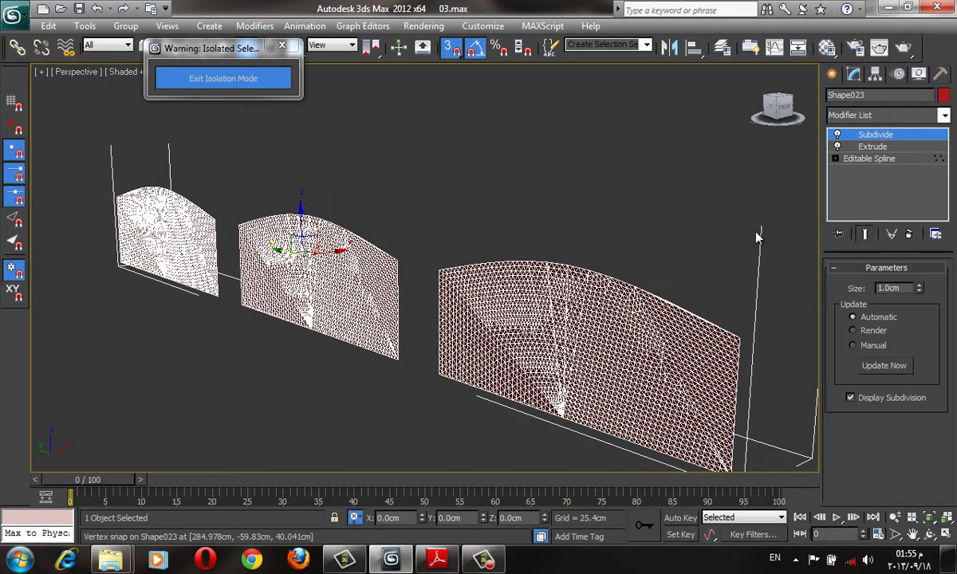
Add a Displace modifier to the arched panels
{"action": "left_click", "coordinate": [889, 115]}
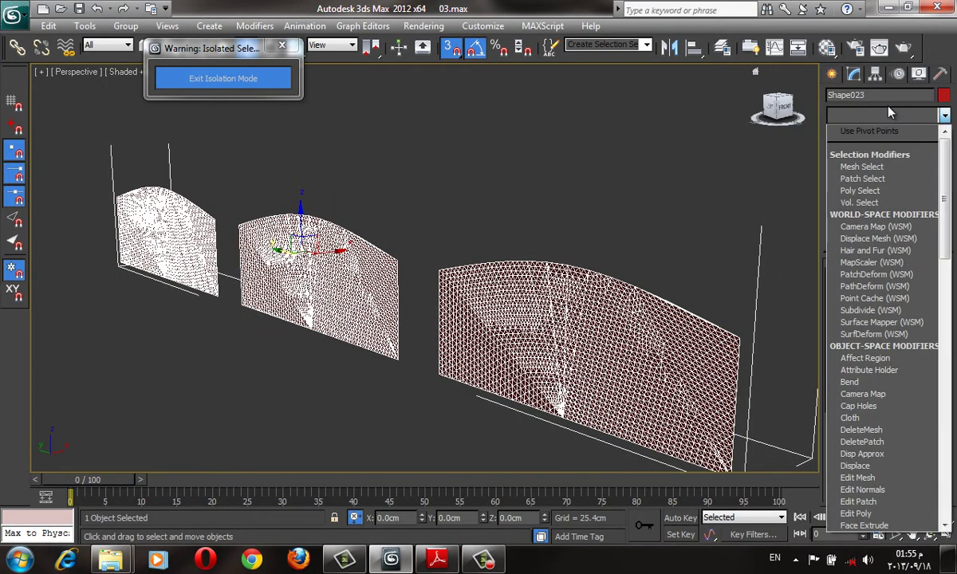
{"action": "key", "text": "d"}
{"action": "key", "text": "d"}
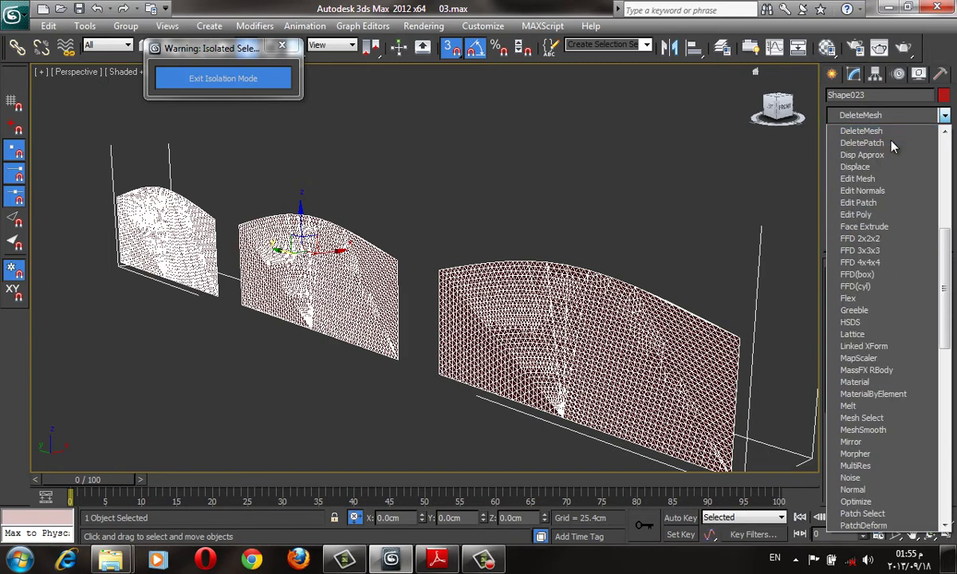
{"action": "key", "text": "d"}
{"action": "key", "text": "d"}
{"action": "left_click", "coordinate": [845, 143]}
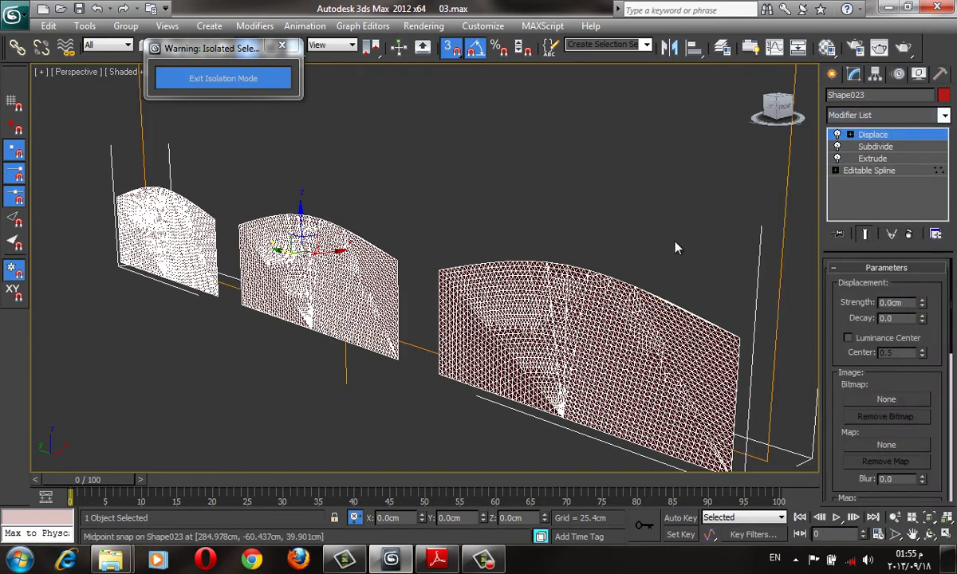
{"action": "middle_click_drag", "start_coordinate": [673, 241], "coordinate": [672, 242]}
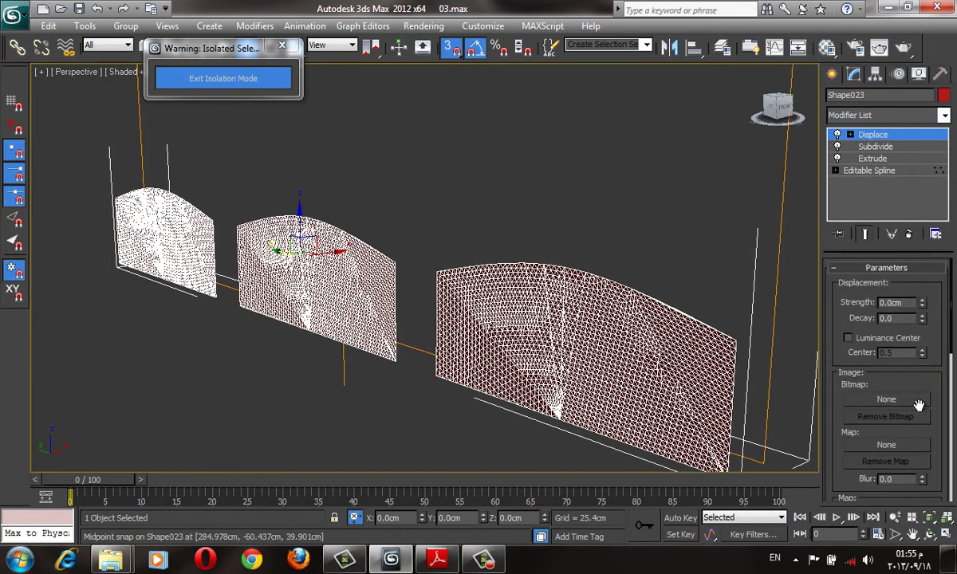
Load Arch37_073_bump.jpg from the Lecture 11 - 12 - Project 1 folder as the displacement bitmap
{"action": "left_click", "coordinate": [886, 399]}
{"action": "left_click", "coordinate": [229, 38]}
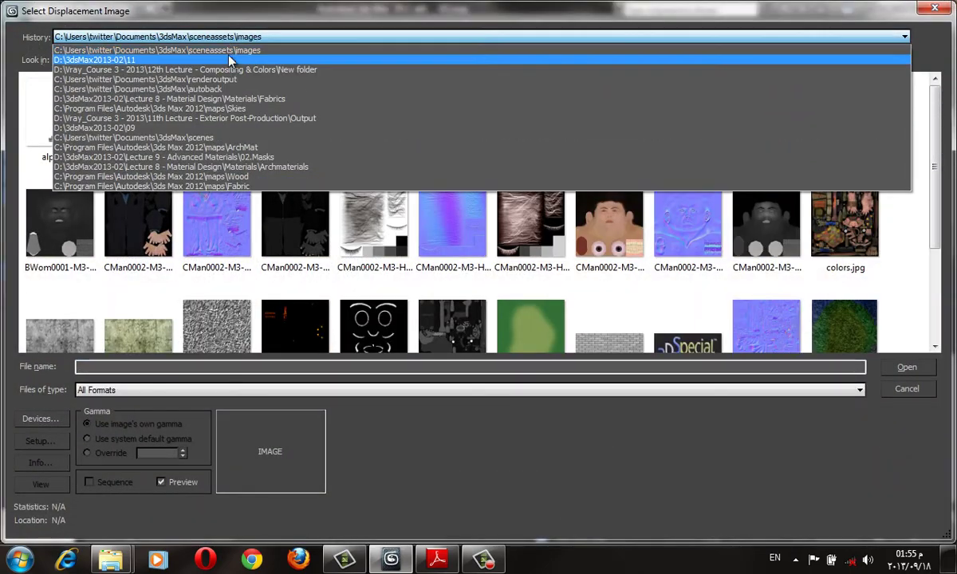
{"action": "left_click", "coordinate": [256, 99]}
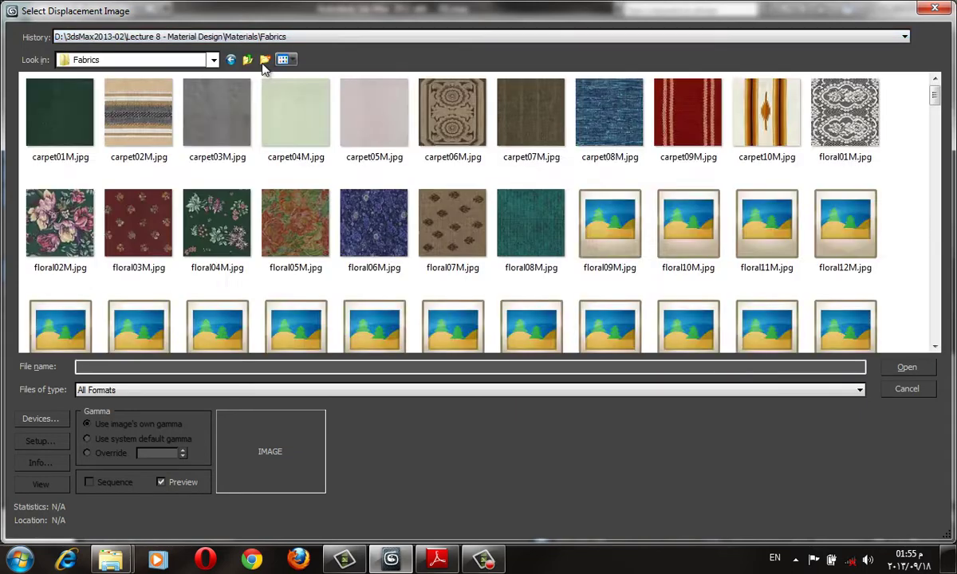
{"action": "key", "text": "BackSpace"}
{"action": "left_click", "coordinate": [249, 61]}
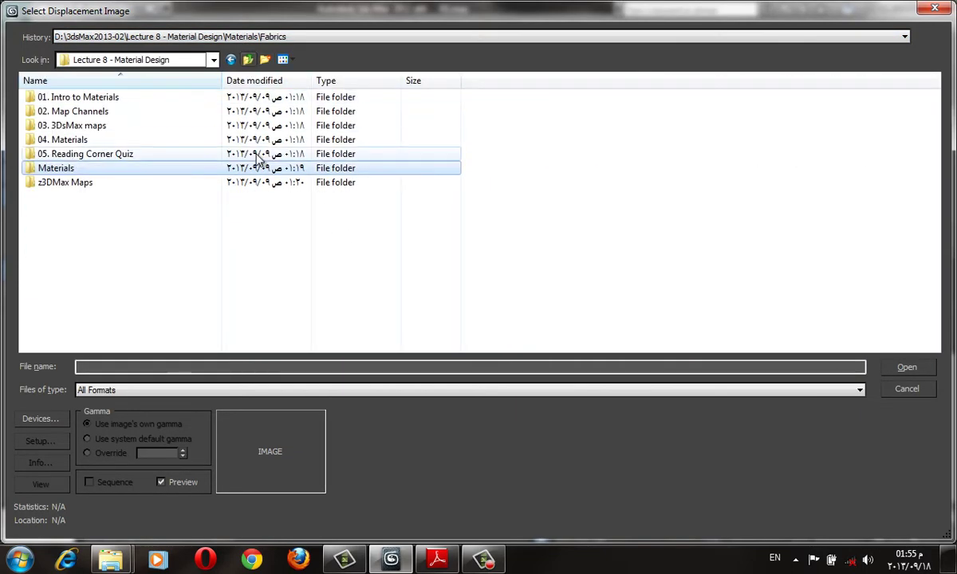
{"action": "left_click", "coordinate": [248, 62]}
{"action": "scroll", "coordinate": [232, 226], "scroll_direction": "down", "scroll_amount": 1}
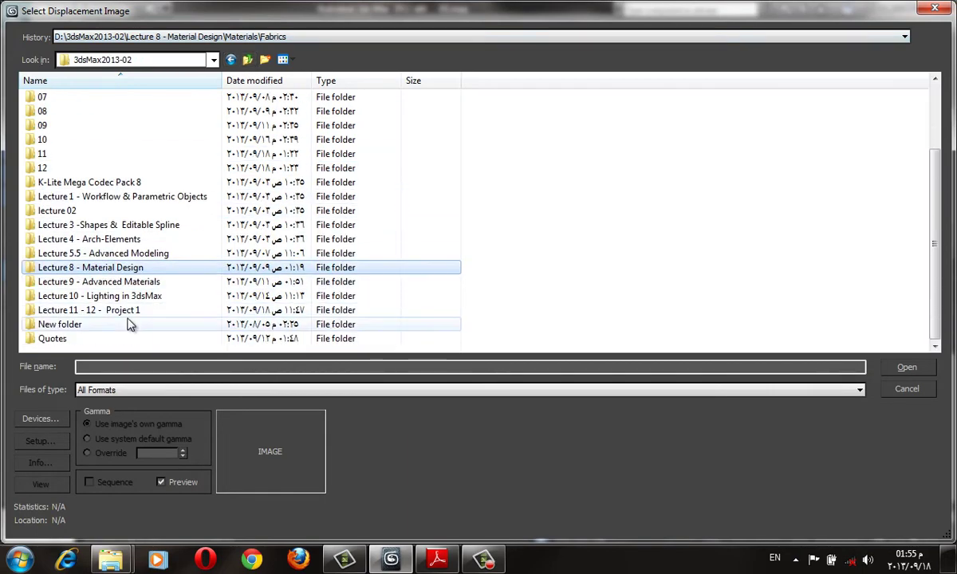
{"action": "double_click", "coordinate": [139, 310]}
{"action": "left_click", "coordinate": [73, 130]}
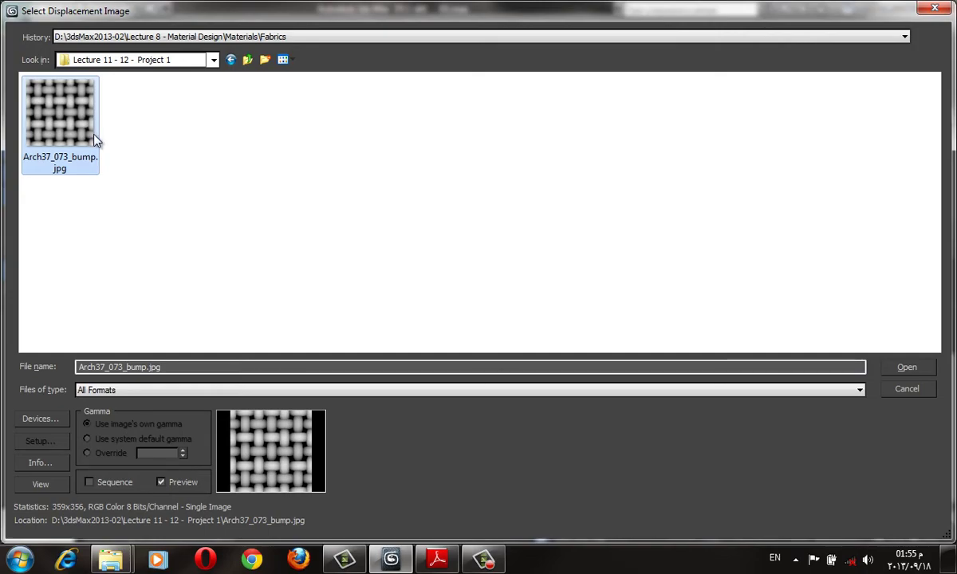
{"action": "double_click", "coordinate": [94, 140]}
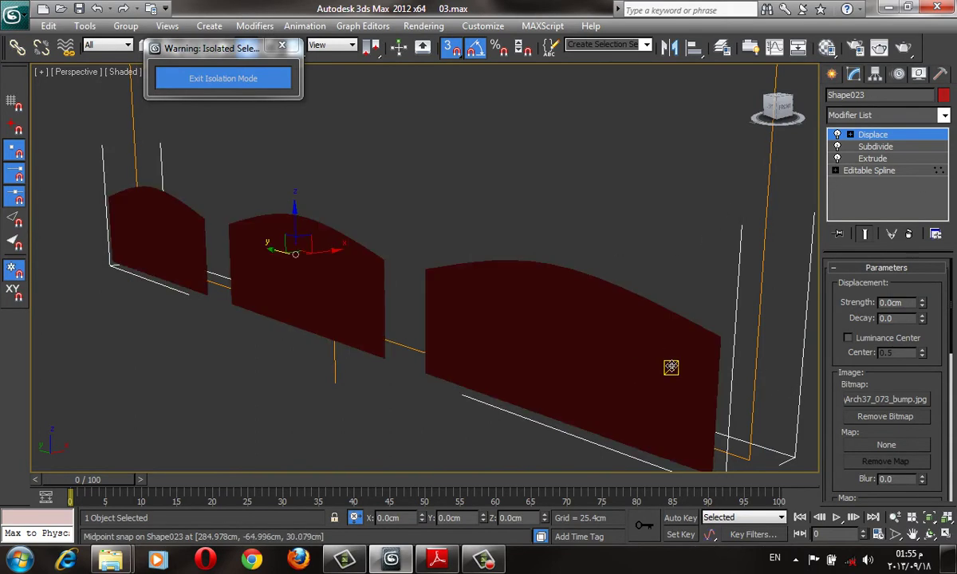
Use the Displace bitmap as material 02 - Default's Diffuse Color map and show it in the viewport
{"action": "key", "text": "m"}
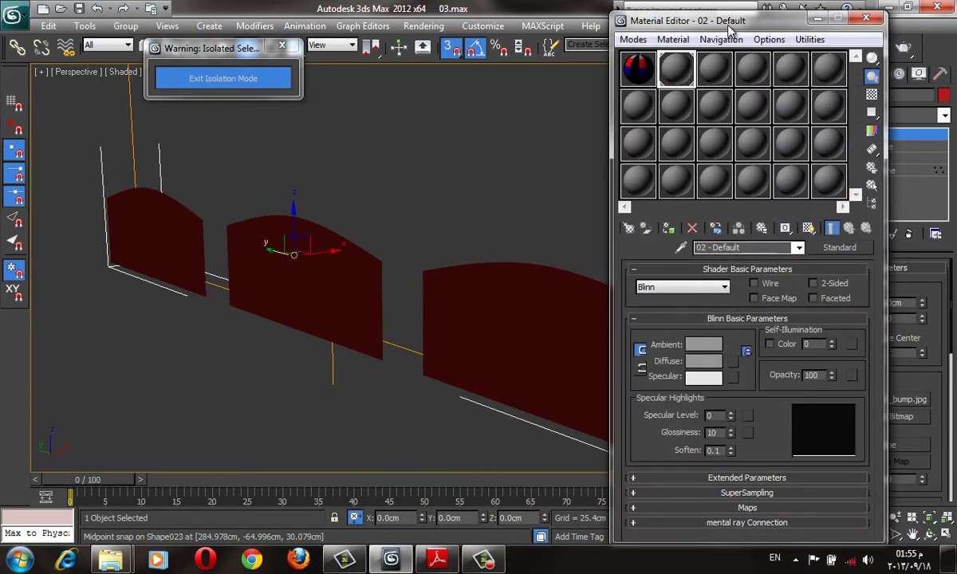
{"action": "left_click_drag", "start_coordinate": [702, 18], "coordinate": [438, 30]}
{"action": "left_click", "coordinate": [510, 279]}
{"action": "left_click", "coordinate": [438, 295]}
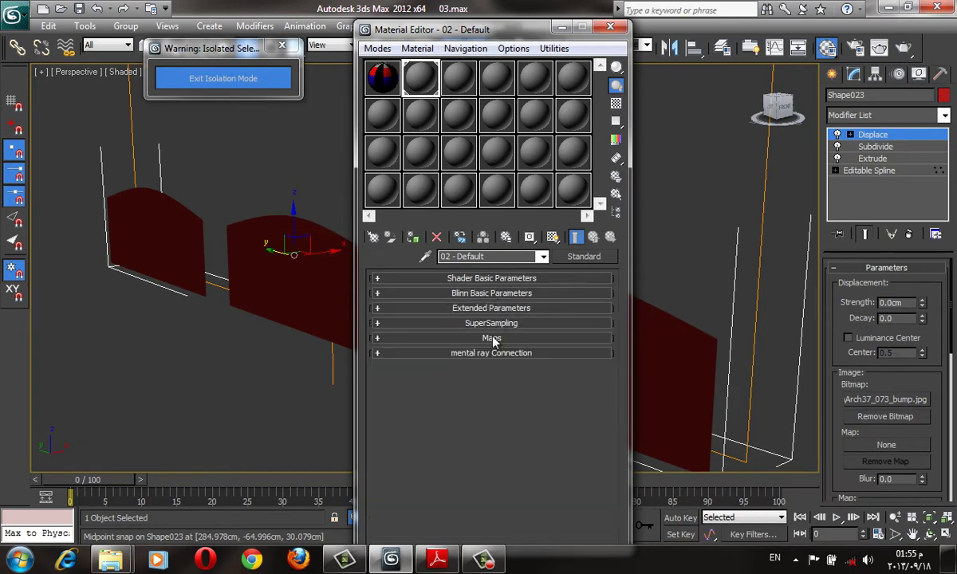
{"action": "left_click", "coordinate": [483, 338]}
{"action": "left_click_drag", "start_coordinate": [888, 137], "coordinate": [547, 366]}
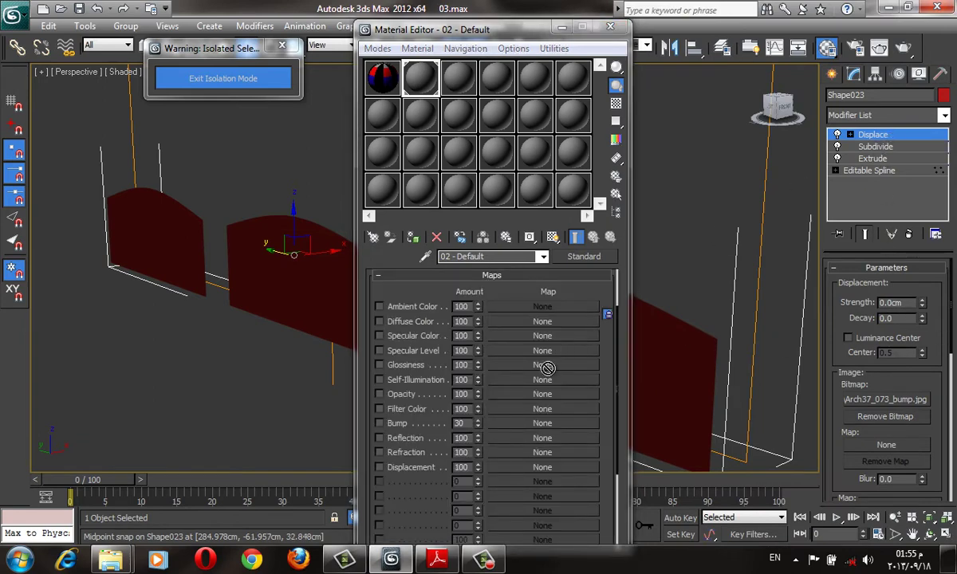
{"action": "mouse_move", "coordinate": [516, 441]}
{"action": "left_mouse_down"}
{"action": "mouse_move", "coordinate": [876, 412]}
{"action": "mouse_move", "coordinate": [520, 431]}
{"action": "mouse_move", "coordinate": [539, 310]}
{"action": "mouse_move", "coordinate": [519, 323]}
{"action": "left_mouse_up"}
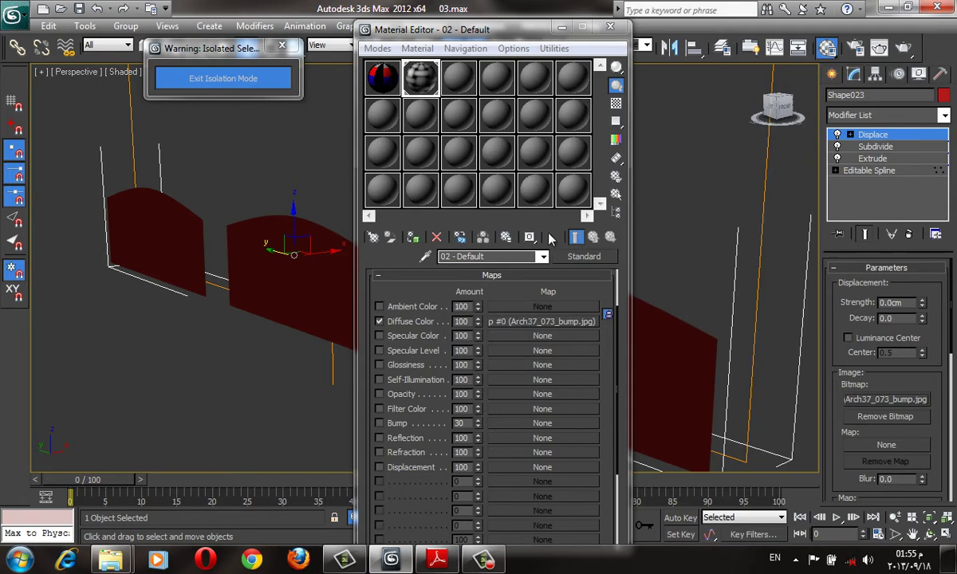
{"action": "left_click", "coordinate": [415, 240]}
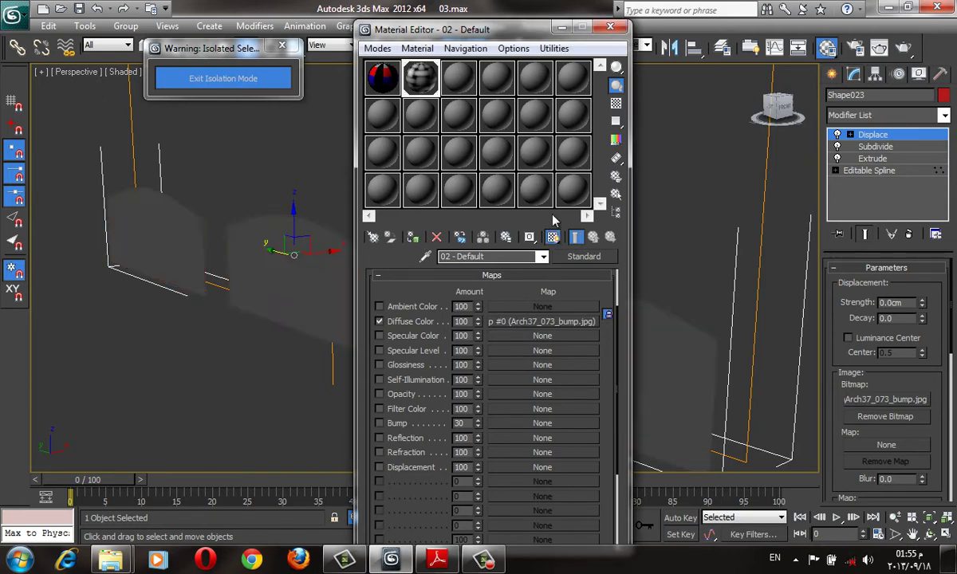
{"action": "left_click", "coordinate": [568, 321]}
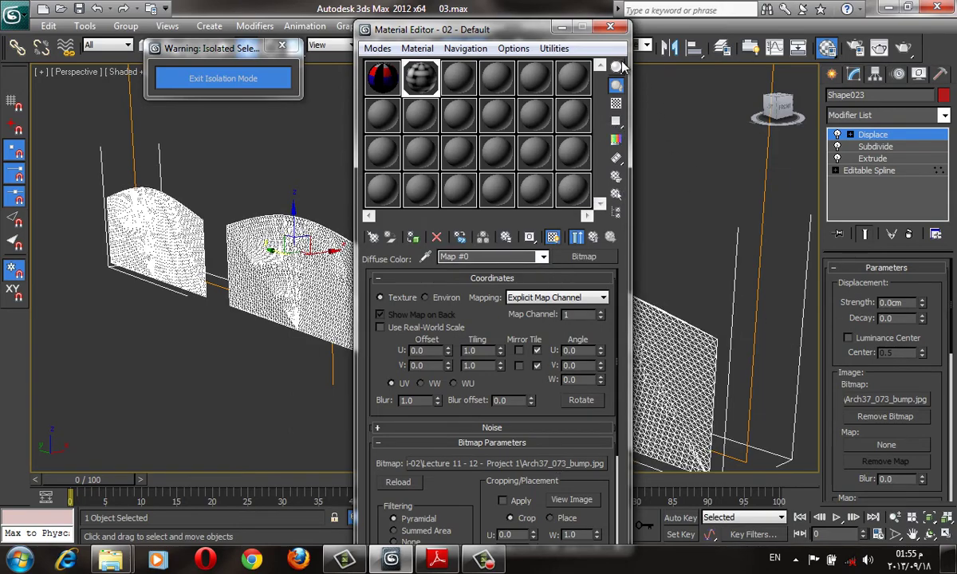
Close the Material Editor and add a UVW Map modifier to the panels
{"action": "key", "text": "m"}
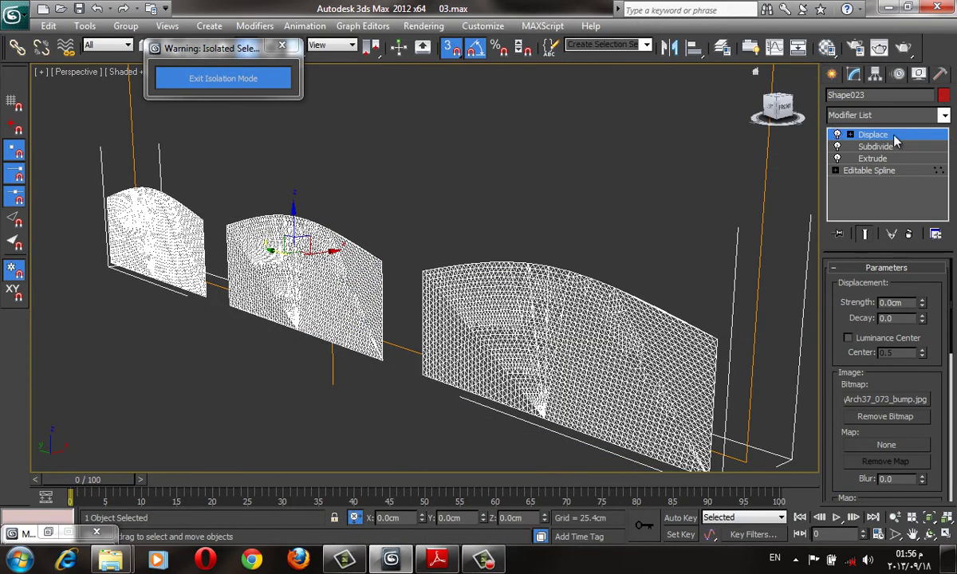
{"action": "left_click", "coordinate": [843, 115]}
{"action": "type", "text": "uv"}
{"action": "left_click", "coordinate": [869, 406]}
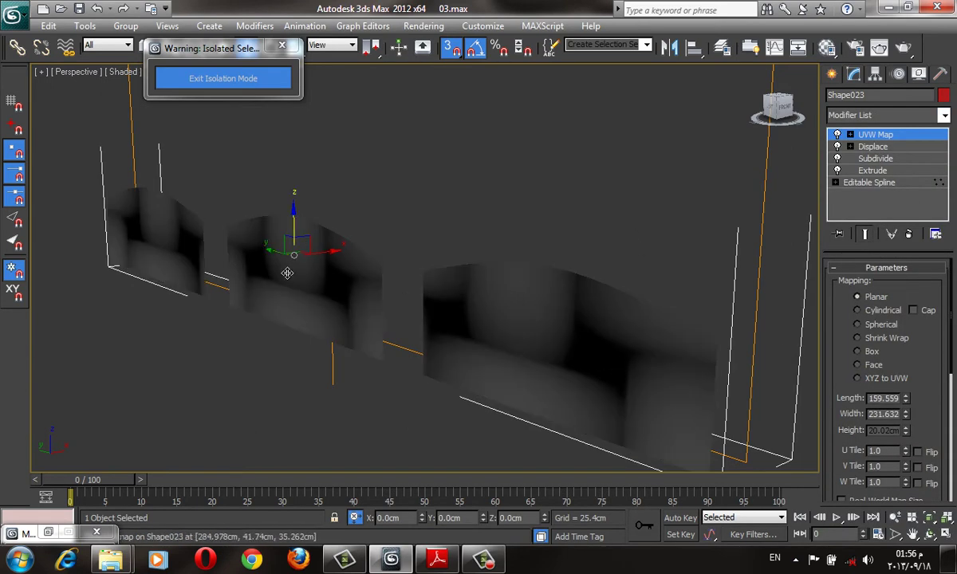
{"action": "scroll", "coordinate": [518, 256], "scroll_direction": "down", "scroll_amount": 2}
{"action": "scroll", "coordinate": [564, 276], "scroll_direction": "down", "scroll_amount": 2}
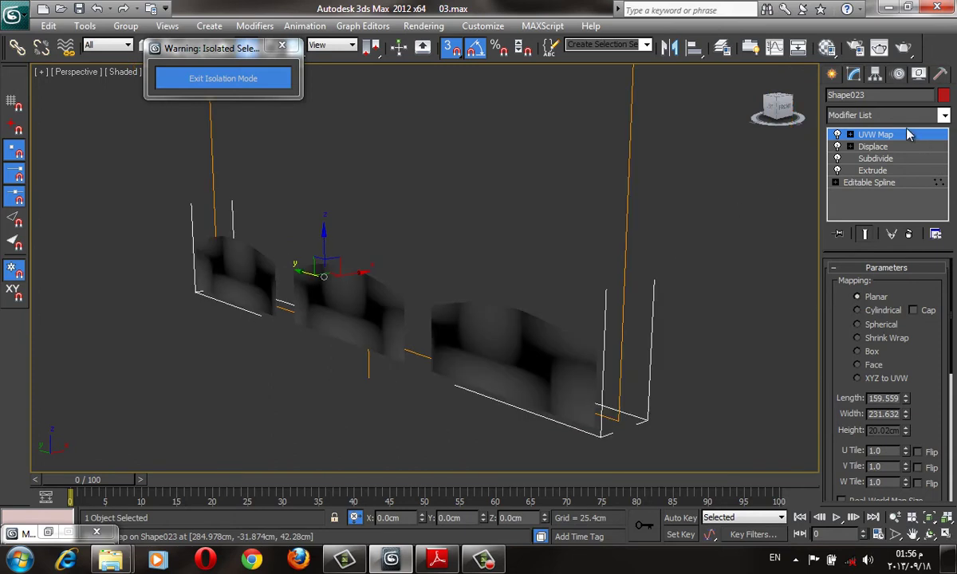
Select the Displace gizmo and test scaling it, cancelling to keep its original size
{"action": "left_click", "coordinate": [872, 148]}
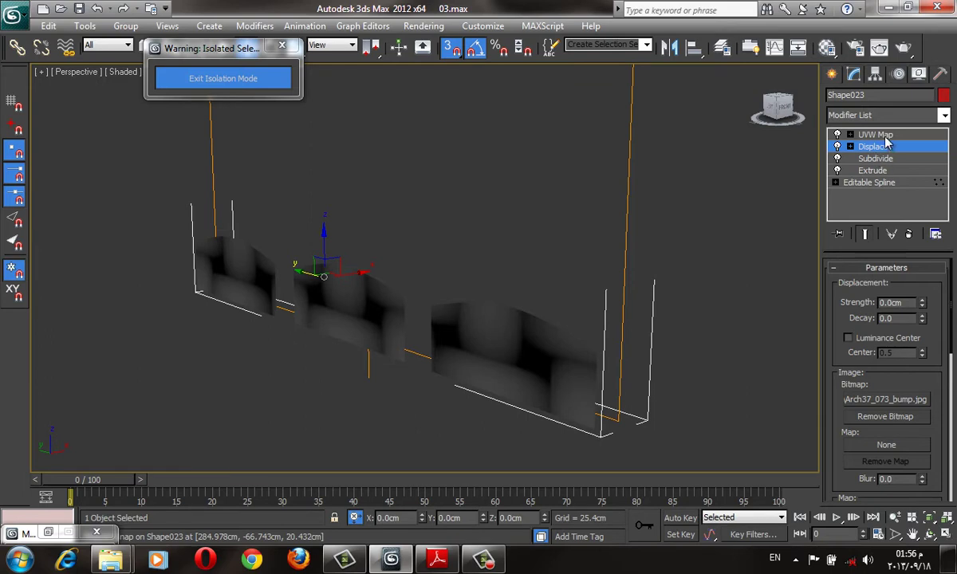
{"action": "left_click", "coordinate": [850, 147]}
{"action": "left_click", "coordinate": [874, 159]}
{"action": "middle_click_drag", "start_coordinate": [508, 179], "coordinate": [480, 215], "text": "alt"}
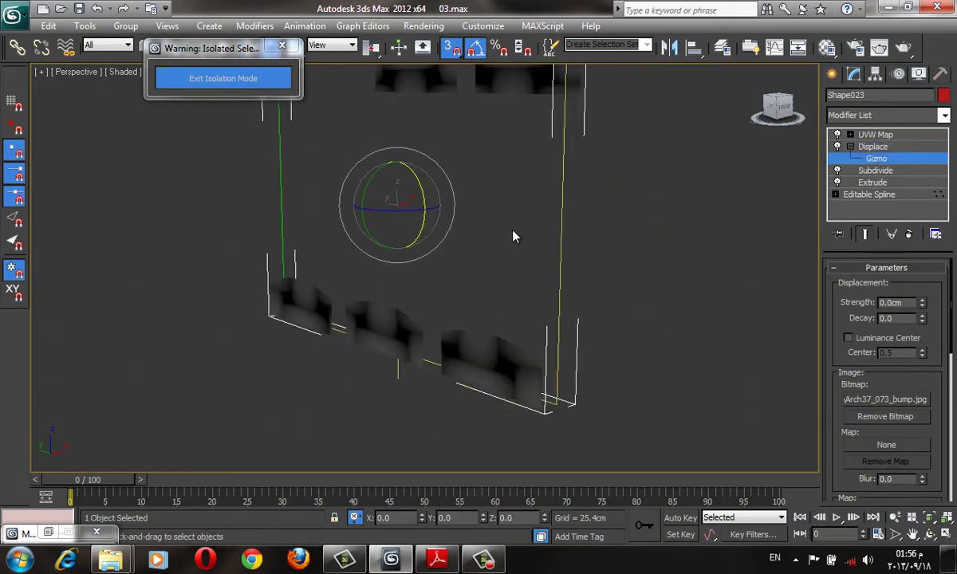
{"action": "middle_click_drag", "start_coordinate": [771, 146], "coordinate": [768, 138], "text": "alt"}
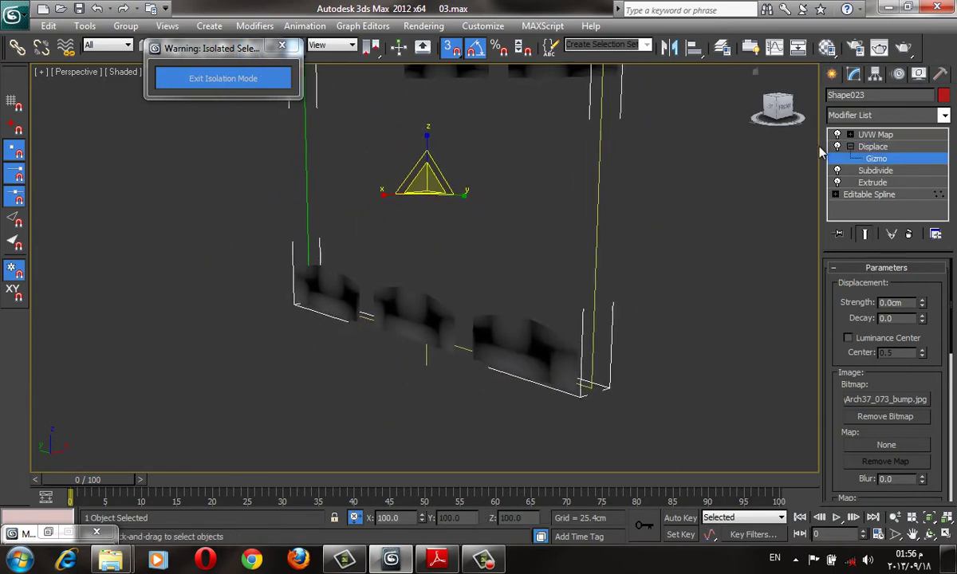
{"action": "left_click_drag", "start_coordinate": [432, 185], "coordinate": [428, 201]}
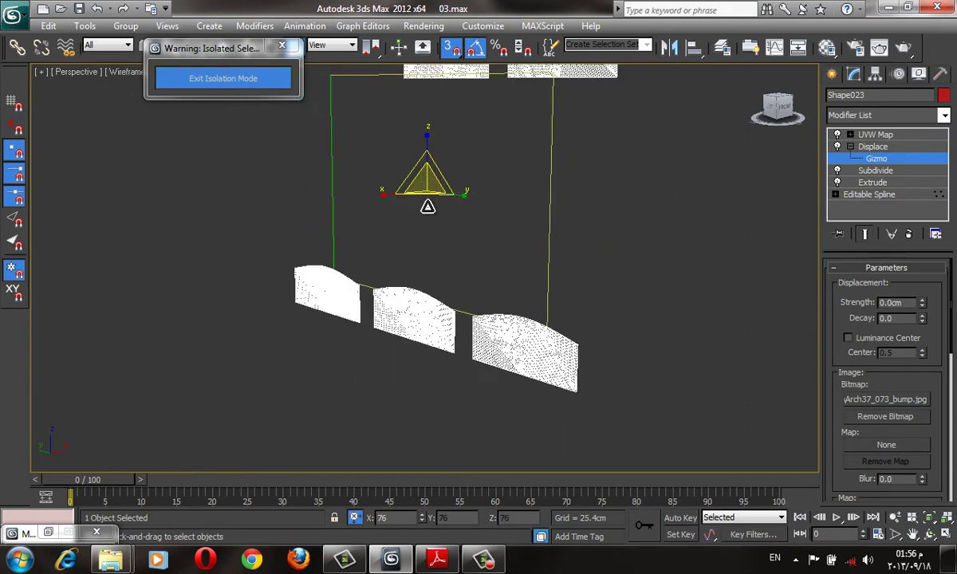
{"action": "right_click", "coordinate": [427, 200]}
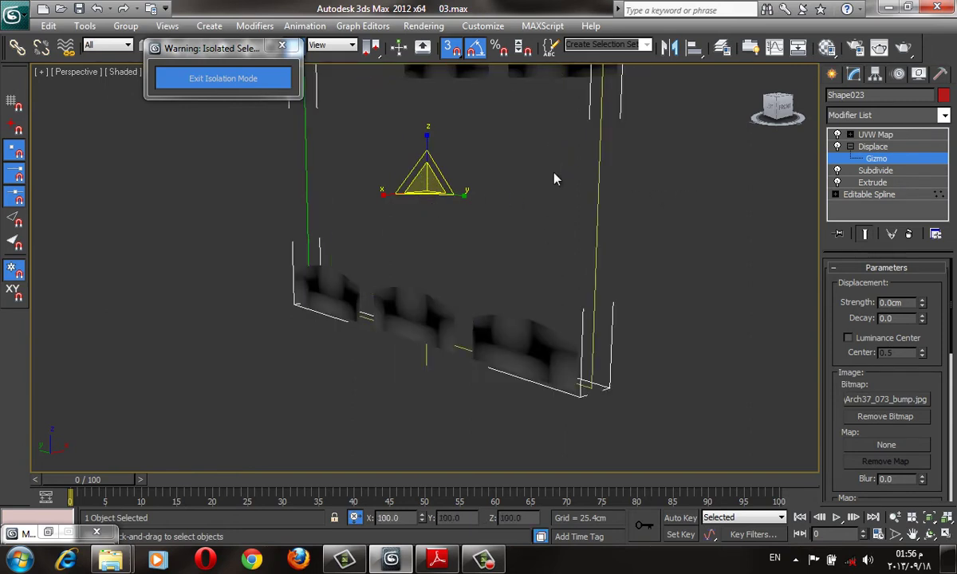
Reopen the Material Editor and try U and V tiling of 10 on the woven bitmap
{"action": "key", "text": "m"}
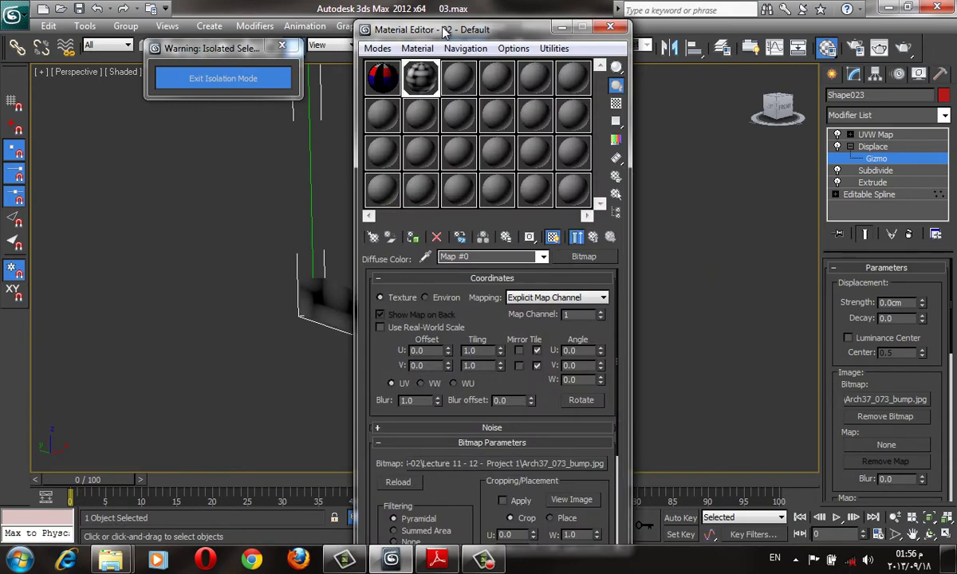
{"action": "left_click_drag", "start_coordinate": [444, 30], "coordinate": [679, 36]}
{"action": "left_click_drag", "start_coordinate": [745, 44], "coordinate": [681, 103]}
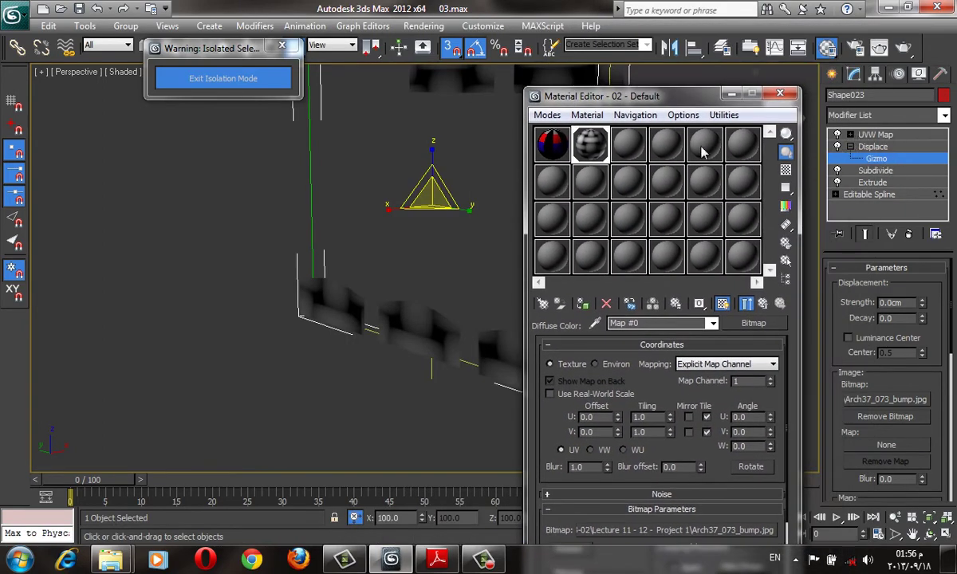
{"action": "left_click_drag", "start_coordinate": [648, 100], "coordinate": [744, 57]}
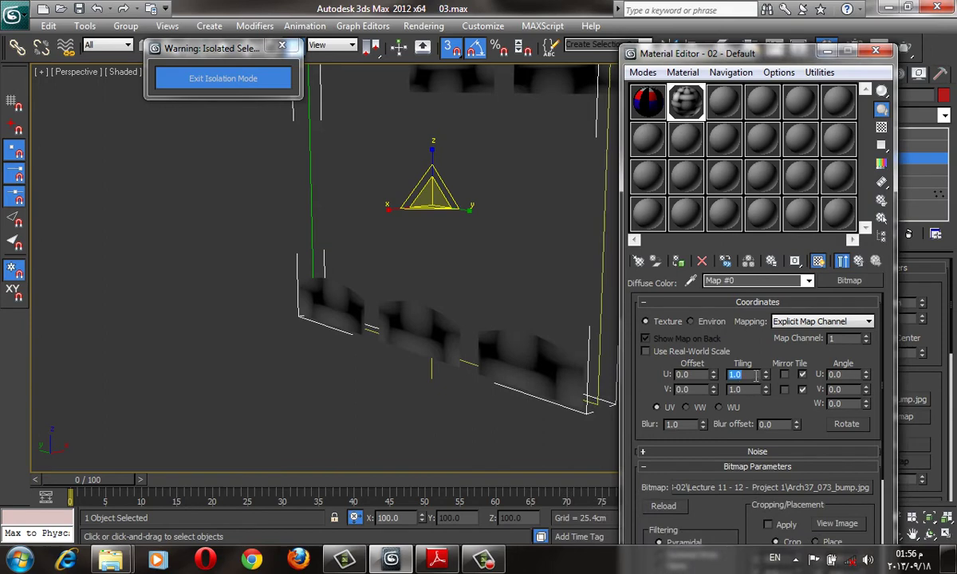
{"action": "type", "text": "10"}
{"action": "key", "text": "Tab"}
{"action": "type", "text": "10"}
{"action": "key", "text": "Return"}
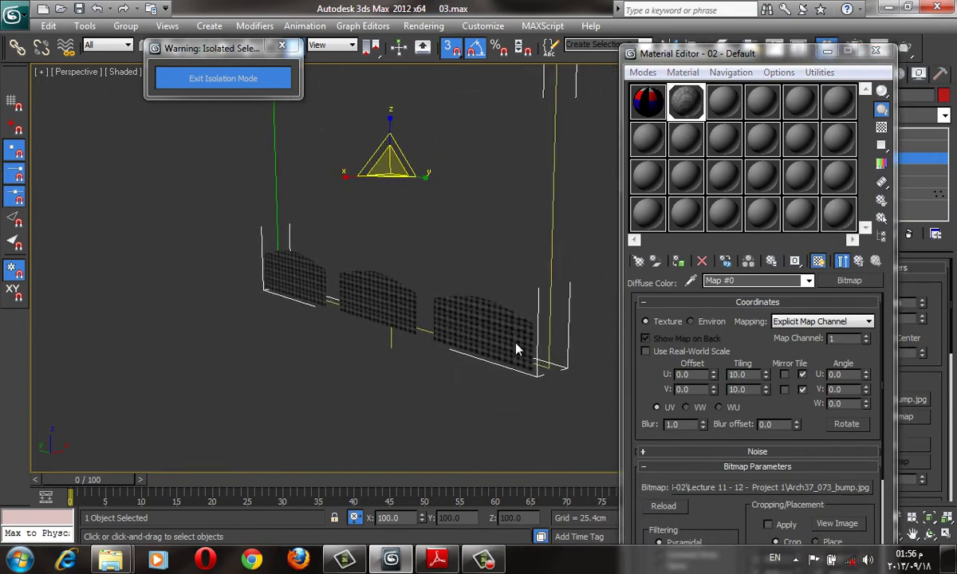
Set the woven bitmap's U and V tiling to 15 and minimize the Material Editor
{"action": "scroll", "coordinate": [483, 320], "scroll_direction": "up", "scroll_amount": 3}
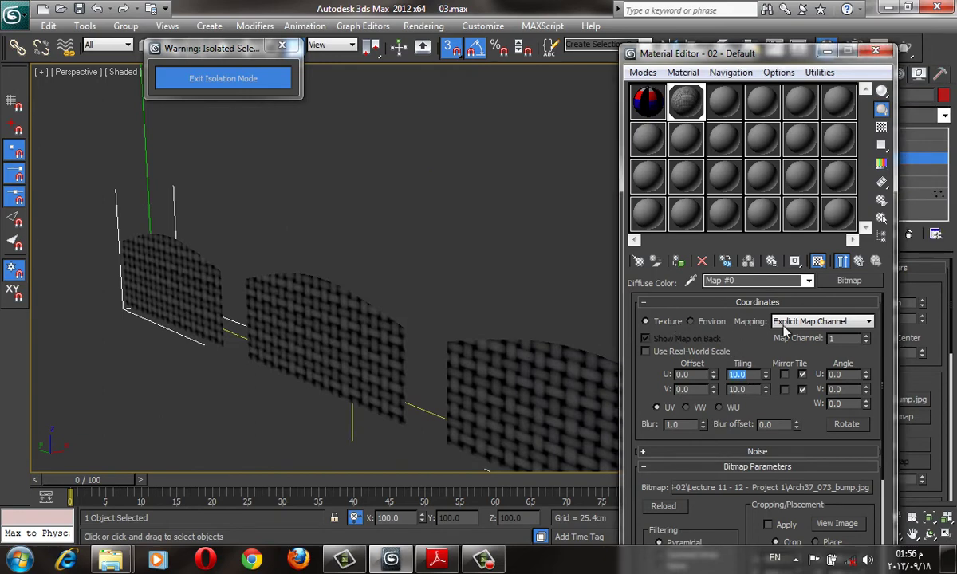
{"action": "type", "text": "15"}
{"action": "key", "text": "Tab"}
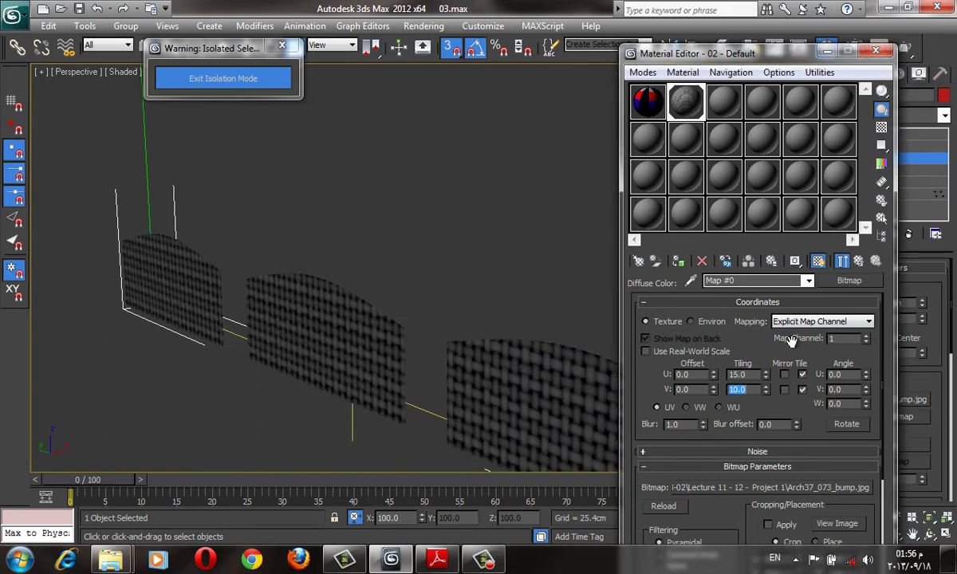
{"action": "type", "text": "15"}
{"action": "key", "text": "Return"}
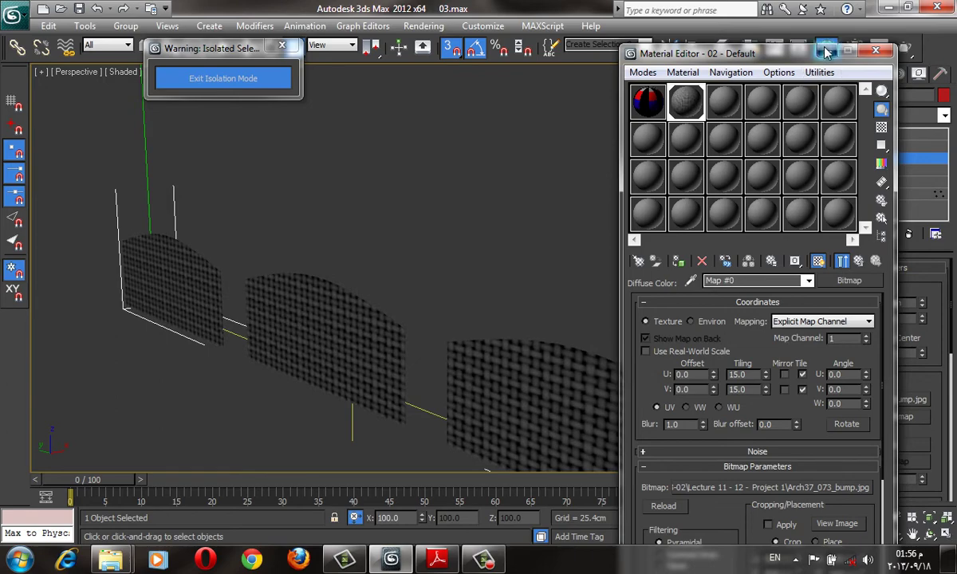
{"action": "left_click", "coordinate": [875, 50]}
{"action": "left_click", "coordinate": [876, 134]}
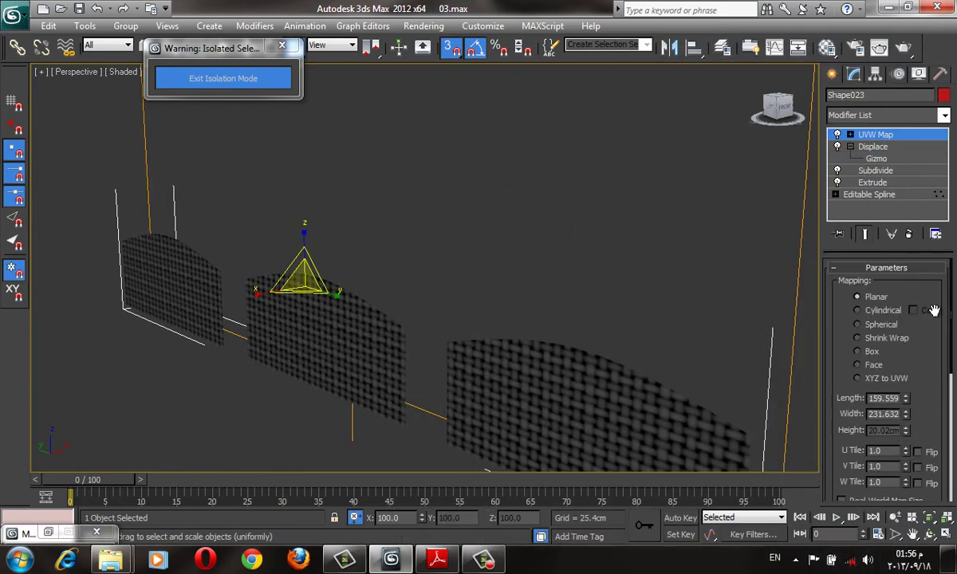
Set the UVW Map length and width to 200 cm
{"action": "left_click_drag", "start_coordinate": [891, 398], "coordinate": [891, 396]}
{"action": "double_click", "coordinate": [890, 396]}
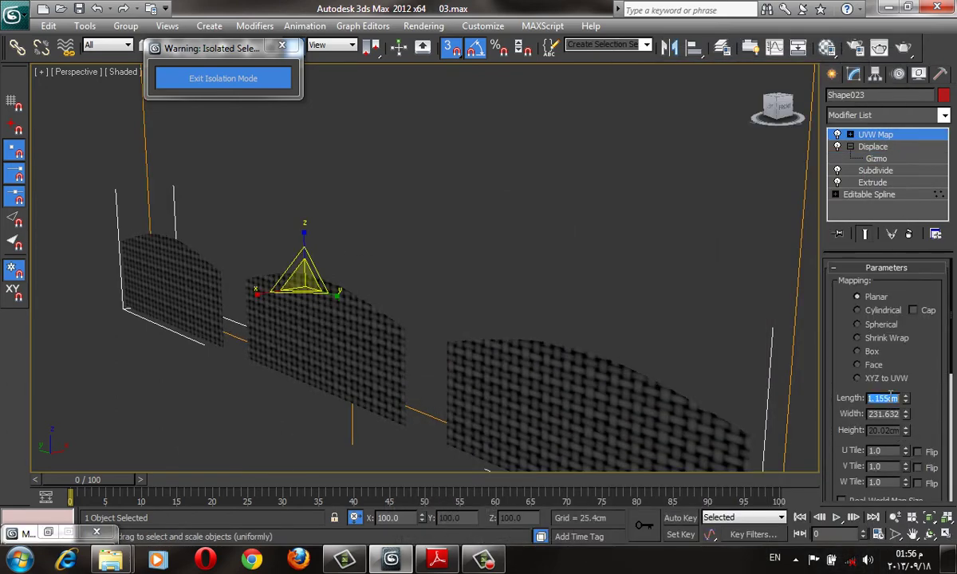
{"action": "type", "text": "200"}
{"action": "key", "text": "Tab"}
{"action": "type", "text": "20"}
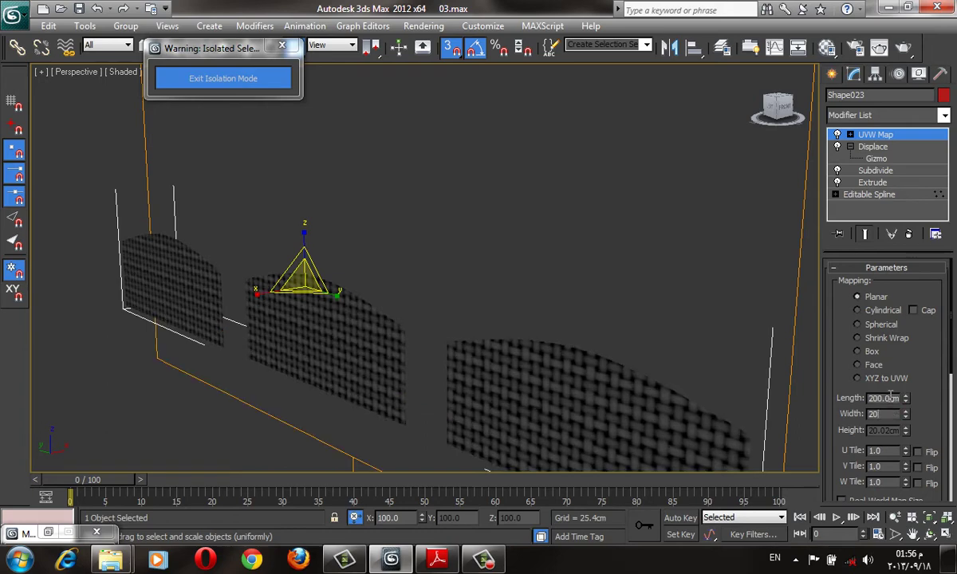
{"action": "key", "text": "Tab"}
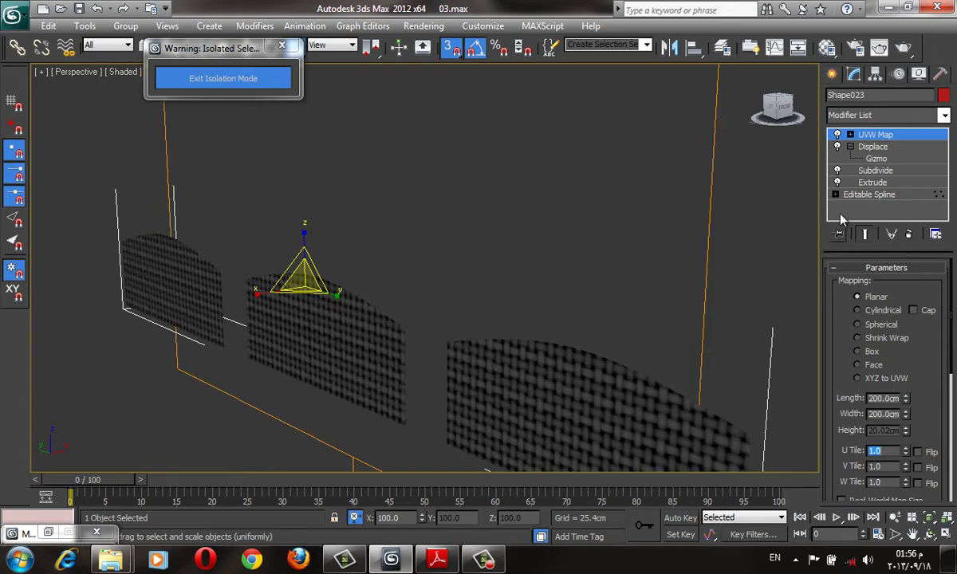
Set the Displace gizmo's length and width to 200 cm
{"action": "left_click", "coordinate": [876, 158]}
{"action": "left_click_drag", "start_coordinate": [933, 323], "coordinate": [931, 234]}
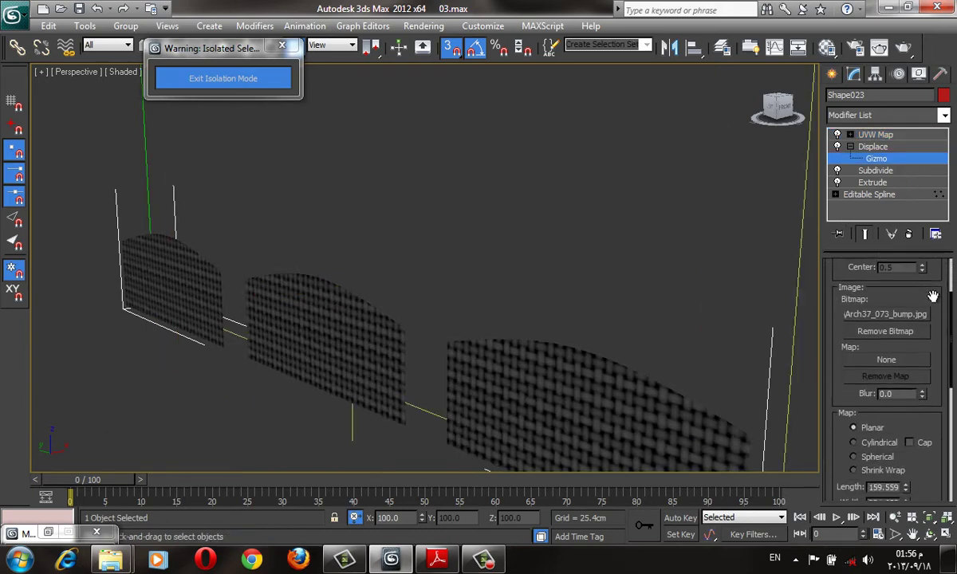
{"action": "scroll", "coordinate": [888, 373], "scroll_direction": "down", "scroll_amount": 1}
{"action": "double_click", "coordinate": [885, 417]}
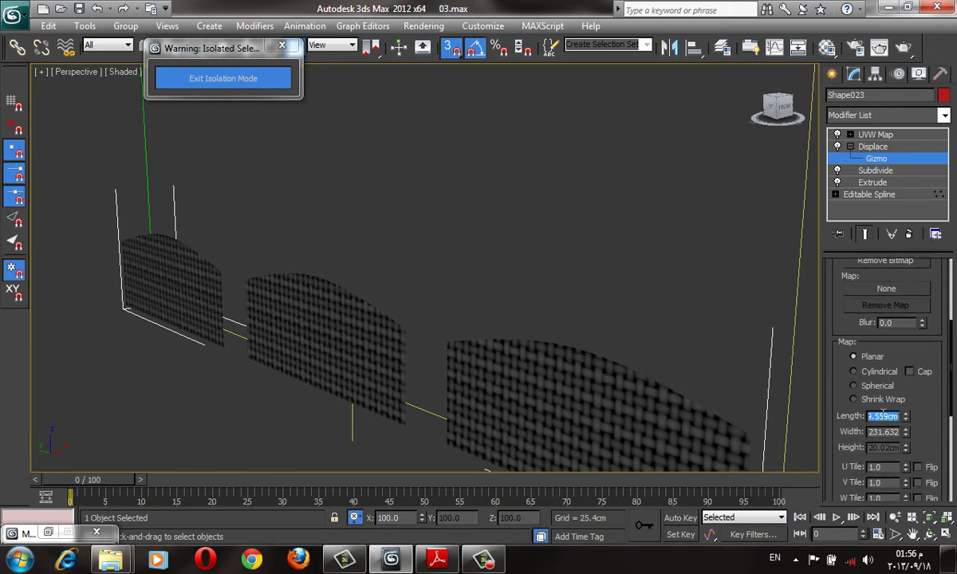
{"action": "type", "text": "200"}
{"action": "key", "text": "Tab"}
{"action": "type", "text": "200"}
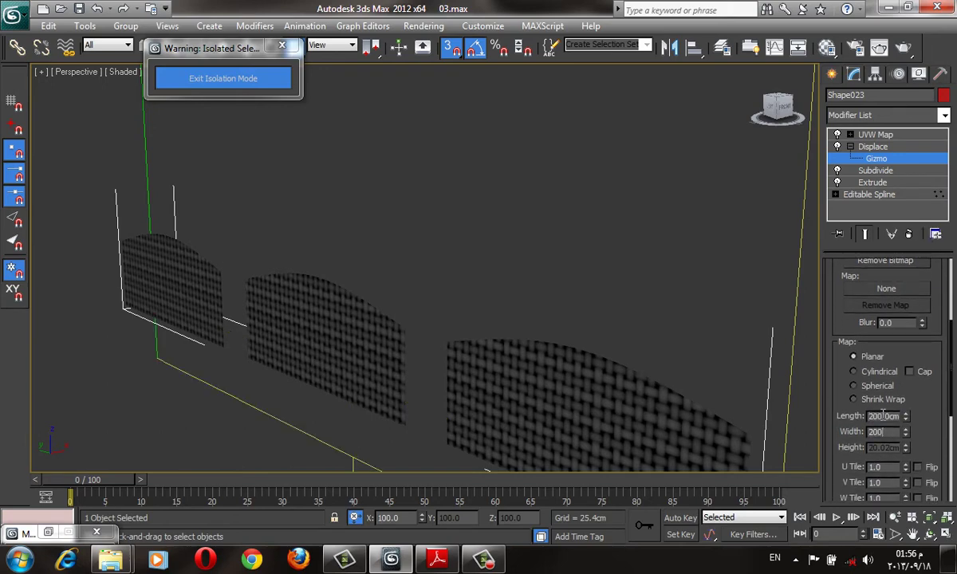
{"action": "key", "text": "Tab"}
Preview higher displacement strength on the panels, then reset it to 0
{"action": "scroll", "coordinate": [931, 416], "scroll_direction": "up", "scroll_amount": 5}
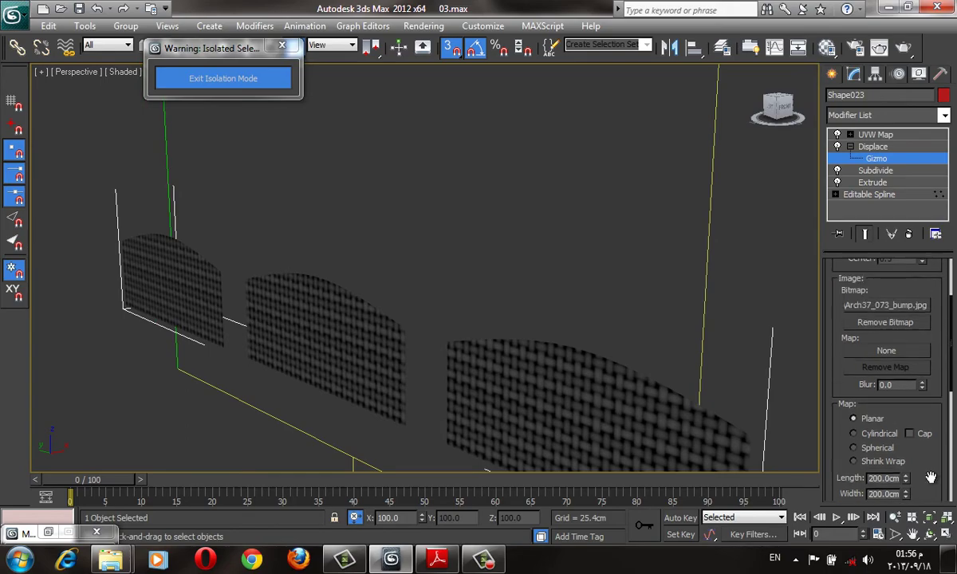
{"action": "scroll", "coordinate": [931, 416], "scroll_direction": "up", "scroll_amount": 5}
{"action": "scroll", "coordinate": [613, 286], "scroll_direction": "up", "scroll_amount": 3}
{"action": "scroll", "coordinate": [579, 323], "scroll_direction": "up", "scroll_amount": 3}
{"action": "scroll", "coordinate": [579, 323], "scroll_direction": "up", "scroll_amount": 3}
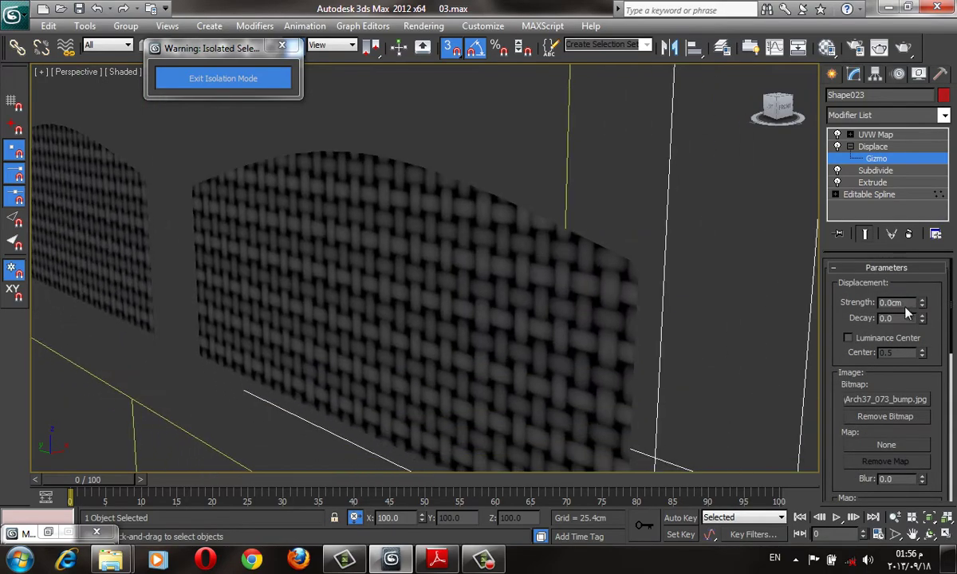
{"action": "left_click_drag", "start_coordinate": [922, 303], "coordinate": [882, 174]}
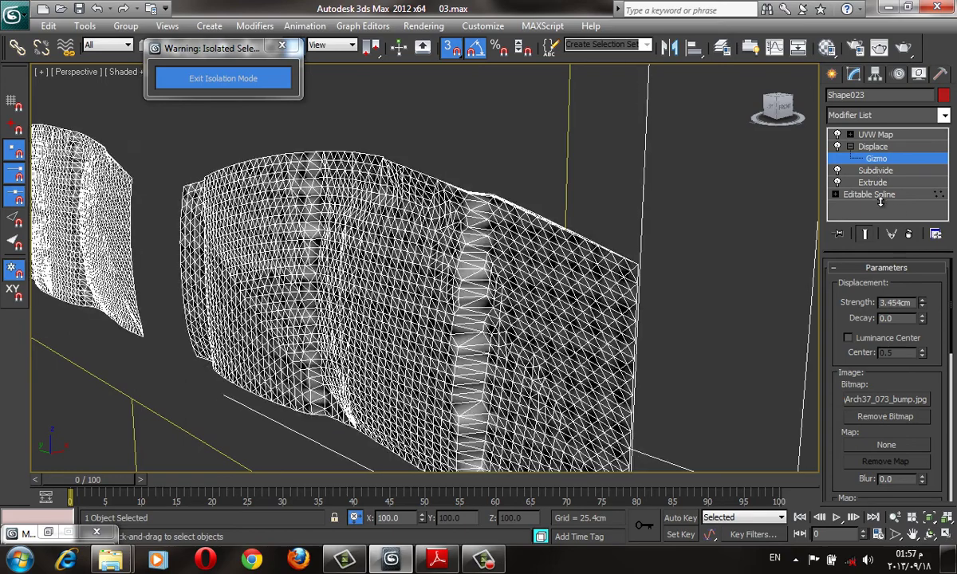
{"action": "left_click_drag", "start_coordinate": [882, 174], "coordinate": [826, 220]}
{"action": "right_click", "coordinate": [826, 220]}
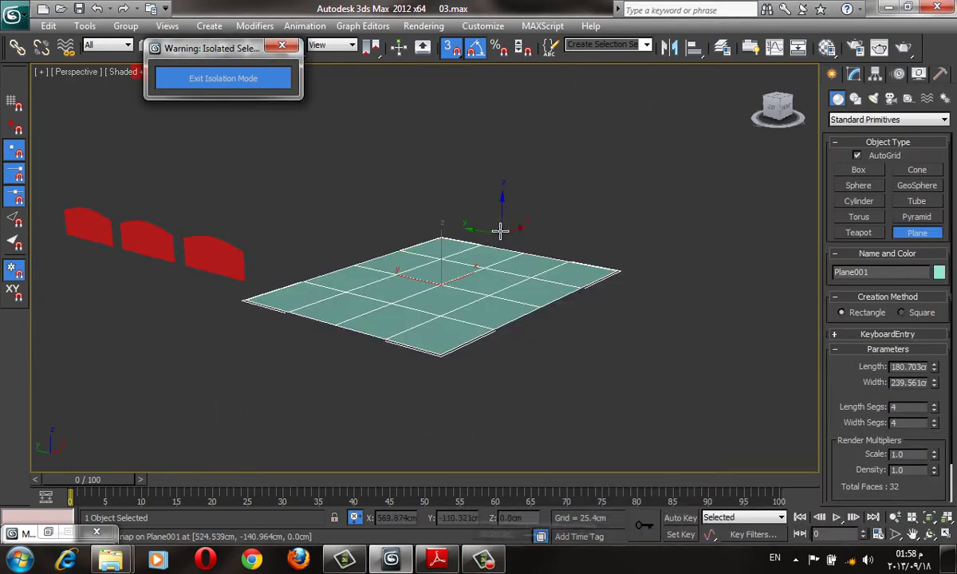
Give the new plane 50 length and 50 width segments
{"action": "middle_click_drag", "start_coordinate": [499, 231], "coordinate": [510, 264], "text": "alt"}
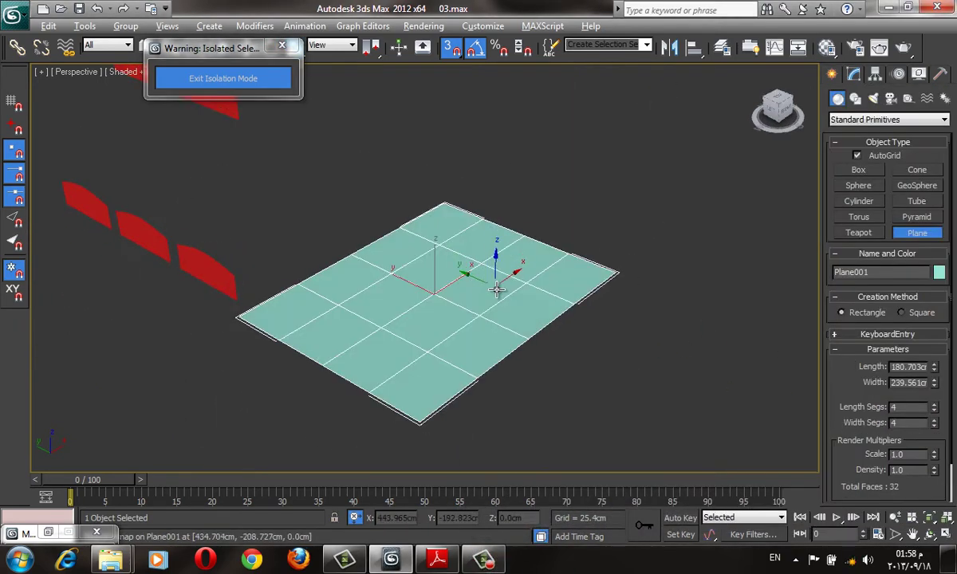
{"action": "scroll", "coordinate": [511, 263], "scroll_direction": "up", "scroll_amount": 4}
{"action": "scroll", "coordinate": [510, 263], "scroll_direction": "down", "scroll_amount": 3}
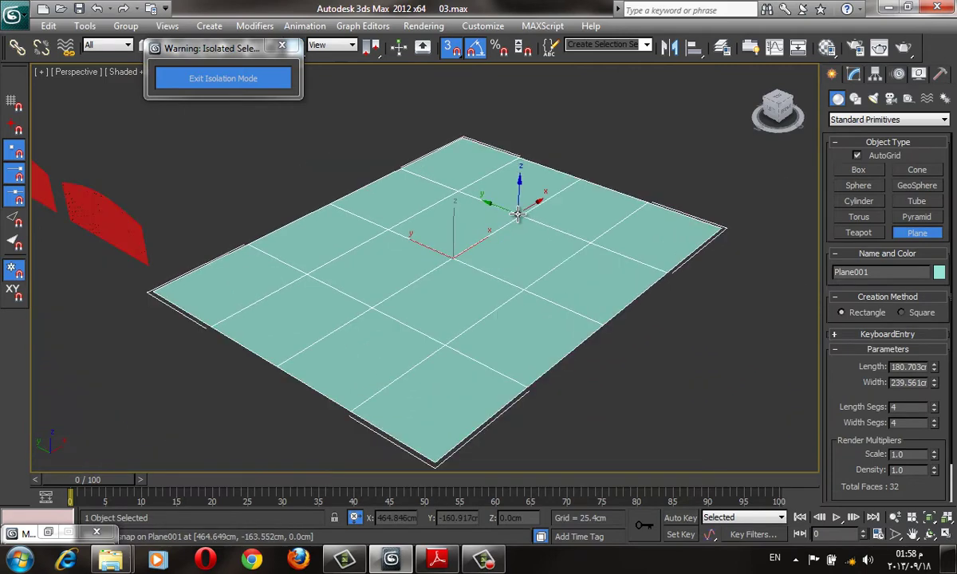
{"action": "left_click", "coordinate": [853, 75]}
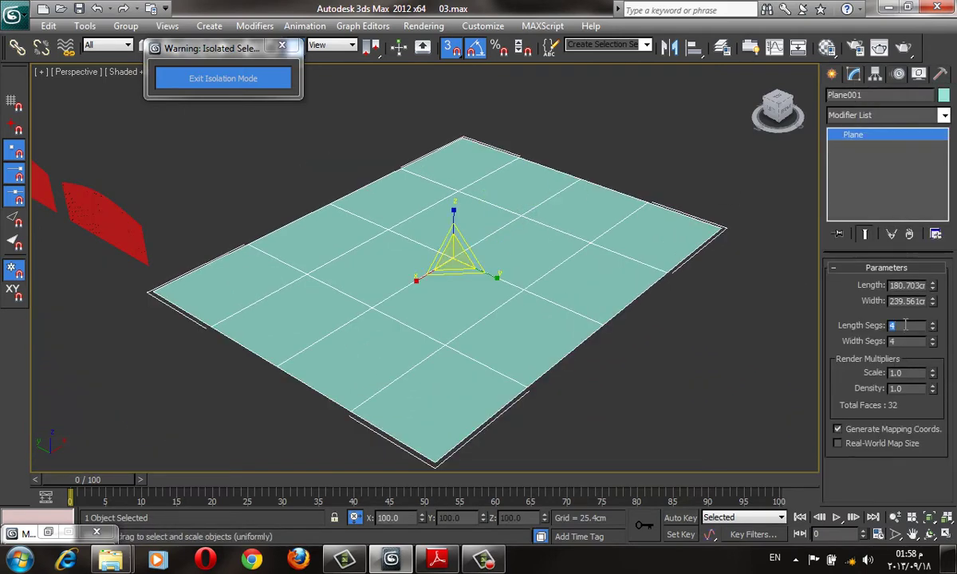
{"action": "type", "text": "50"}
{"action": "key", "text": "Tab"}
{"action": "type", "text": "50"}
{"action": "key", "text": "Tab"}
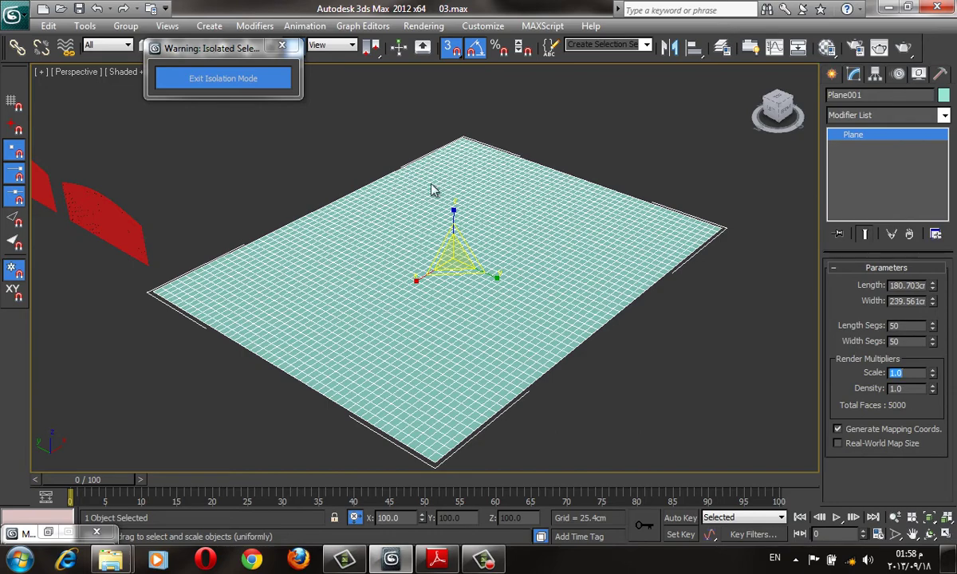
Add a Displace modifier using Arch37_073_bump.jpg and raise its strength so the weave bulges
{"action": "left_click", "coordinate": [884, 115]}
{"action": "key", "text": "d"}
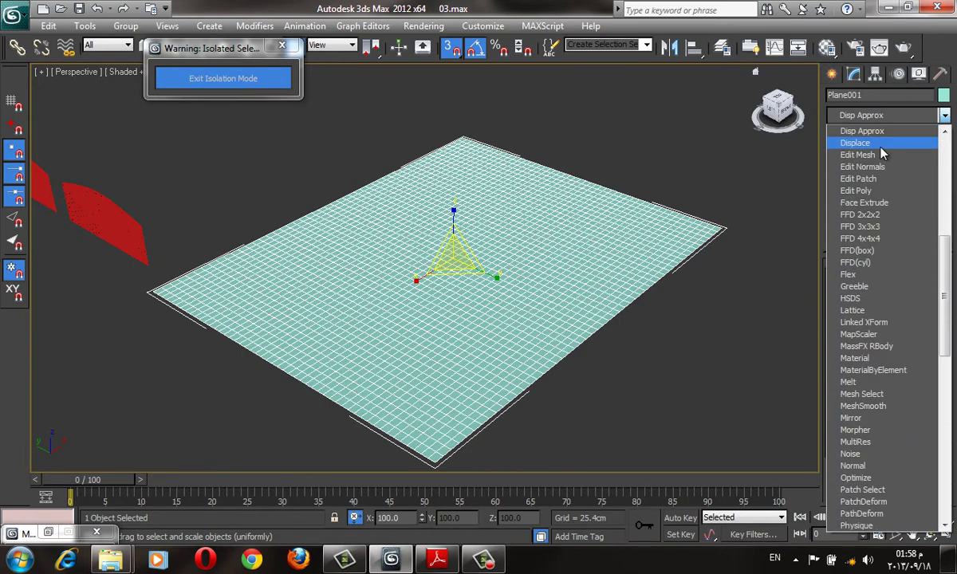
{"action": "left_click", "coordinate": [881, 146]}
{"action": "left_click", "coordinate": [885, 399]}
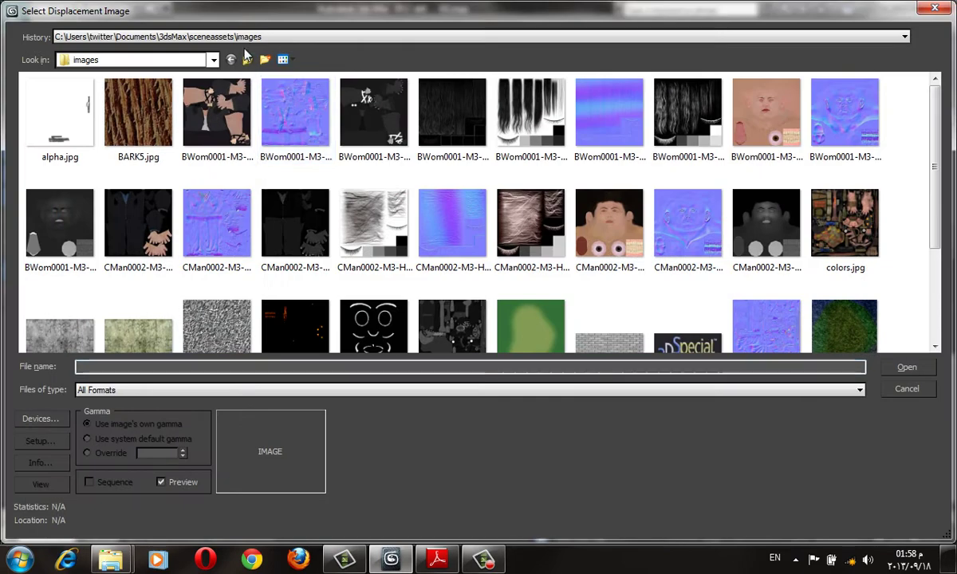
{"action": "left_click", "coordinate": [235, 37]}
{"action": "left_click", "coordinate": [234, 53]}
{"action": "left_click", "coordinate": [80, 127]}
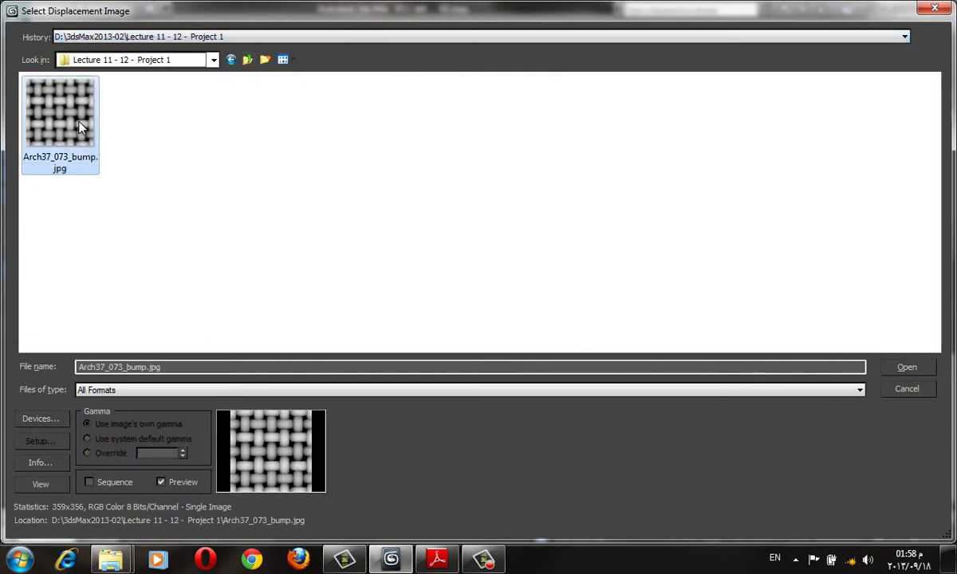
{"action": "double_click", "coordinate": [80, 128]}
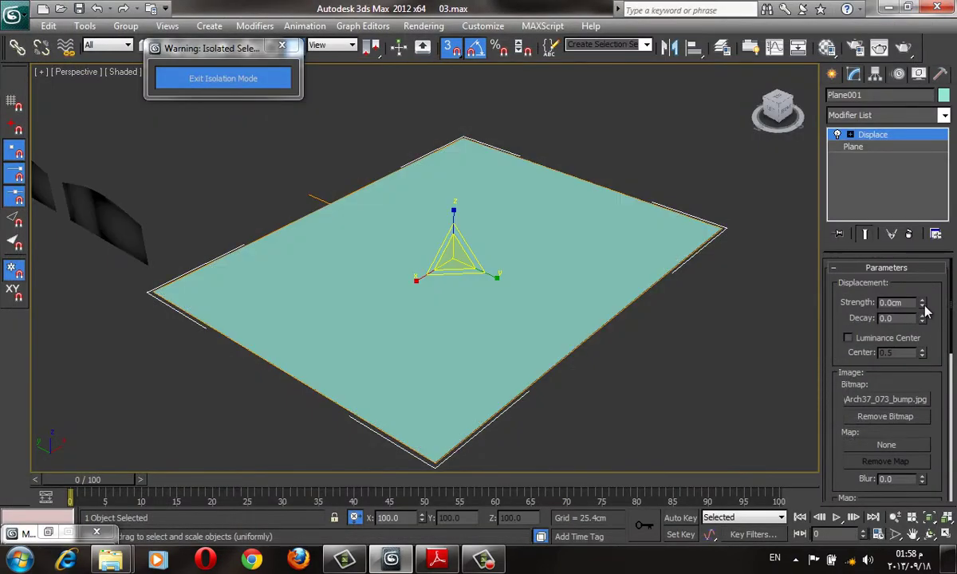
{"action": "mouse_move", "coordinate": [922, 306]}
{"action": "left_mouse_down"}
{"action": "mouse_move", "coordinate": [847, 547]}
{"action": "mouse_move", "coordinate": [905, 205]}
{"action": "left_mouse_up"}
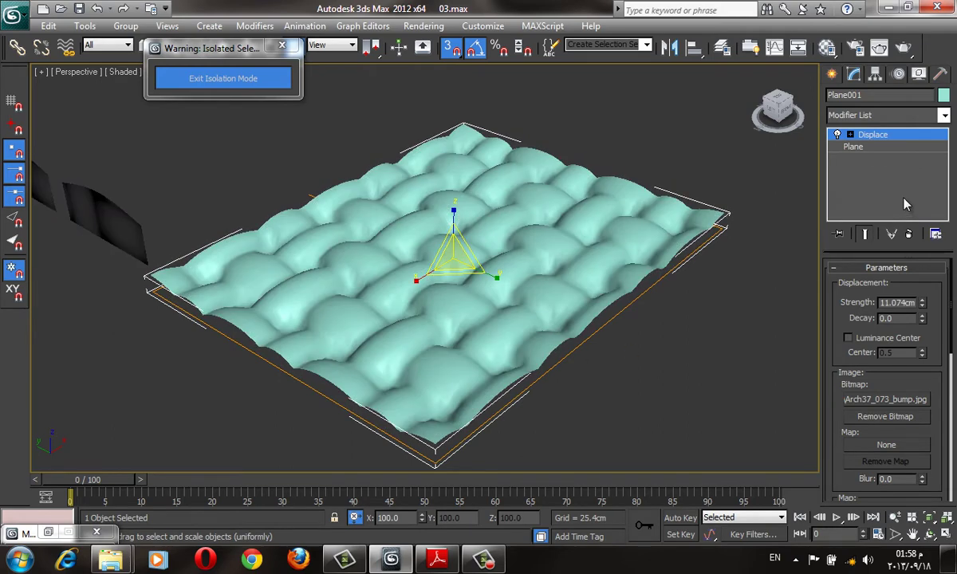
Raise Plane001 to 100 × 100 segments, inspect the smoother woven relief, and reopen the Material Editor
{"action": "key", "text": "Down"}
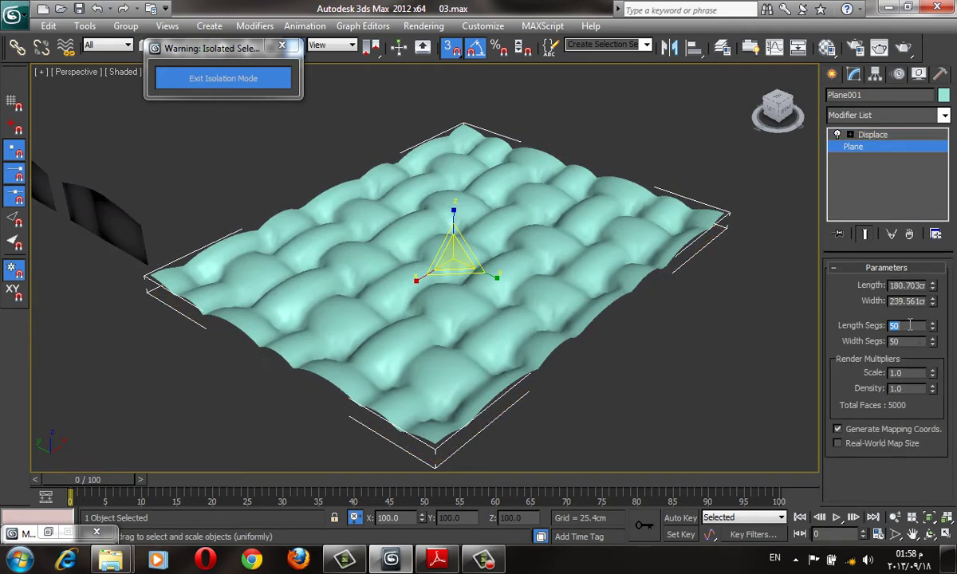
{"action": "key", "text": "Tab"}
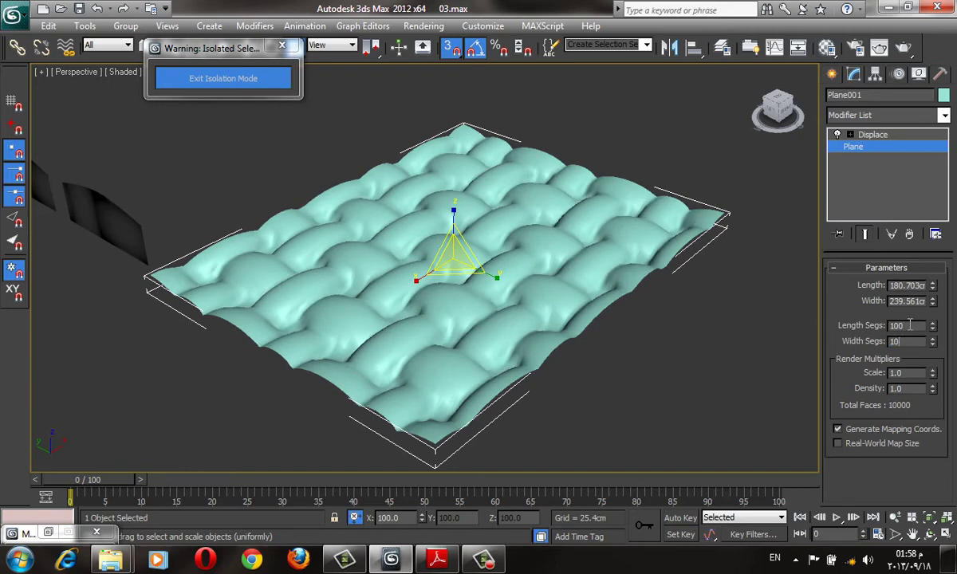
{"action": "type", "text": "100"}
{"action": "key", "text": "Tab"}
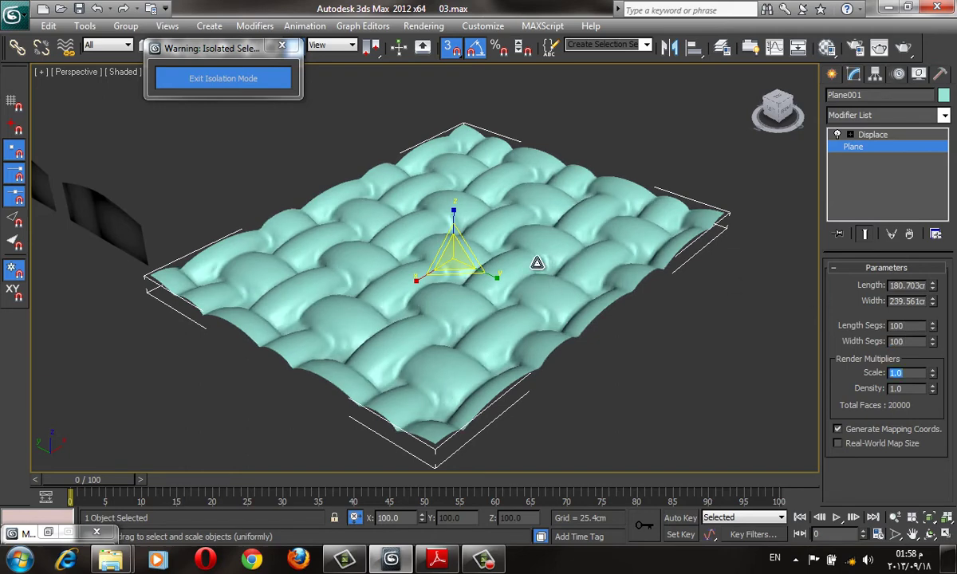
{"action": "mouse_move", "coordinate": [442, 233]}
{"action": "middle_mouse_down"}
{"action": "mouse_move", "coordinate": [425, 219]}
{"action": "mouse_move", "coordinate": [514, 305]}
{"action": "middle_mouse_up"}
{"action": "scroll", "coordinate": [425, 219], "scroll_direction": "up", "scroll_amount": 3}
{"action": "scroll", "coordinate": [435, 243], "scroll_direction": "up", "scroll_amount": 3}
{"action": "scroll", "coordinate": [617, 261], "scroll_direction": "down", "scroll_amount": 2}
{"action": "scroll", "coordinate": [622, 267], "scroll_direction": "down", "scroll_amount": 3}
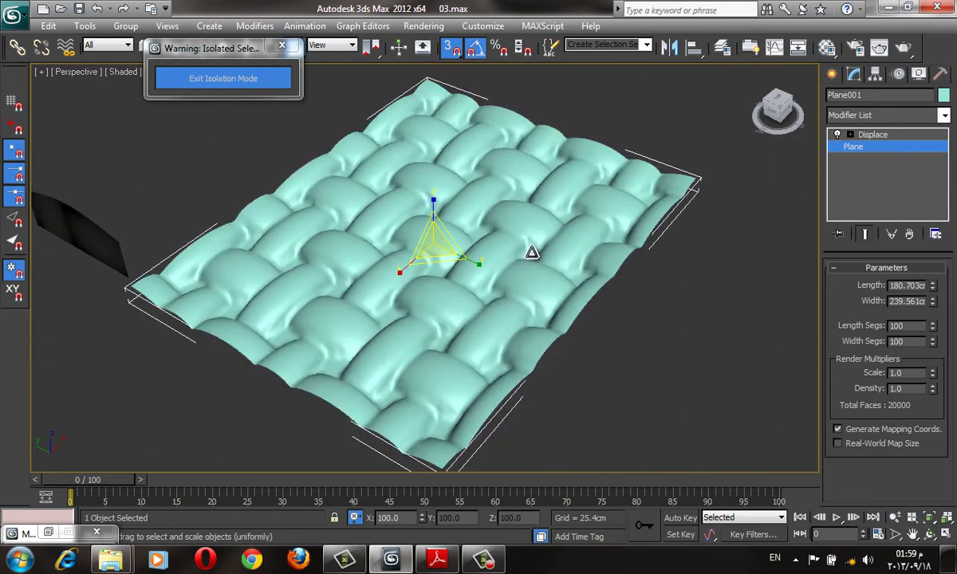
{"action": "key", "text": "m"}
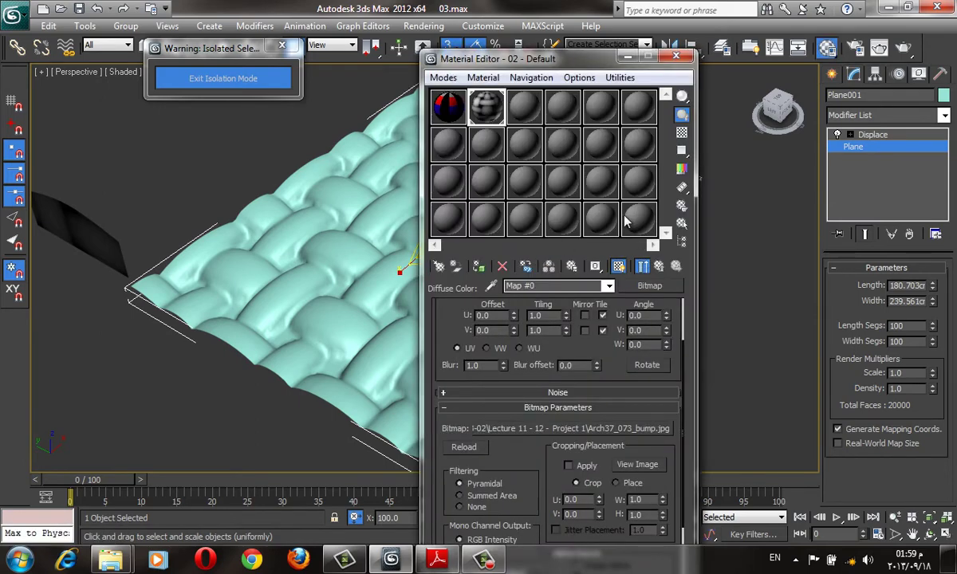
Start material 03 - Default with the weave image as its Opacity map, previewed on checkers
{"action": "left_click", "coordinate": [658, 266]}
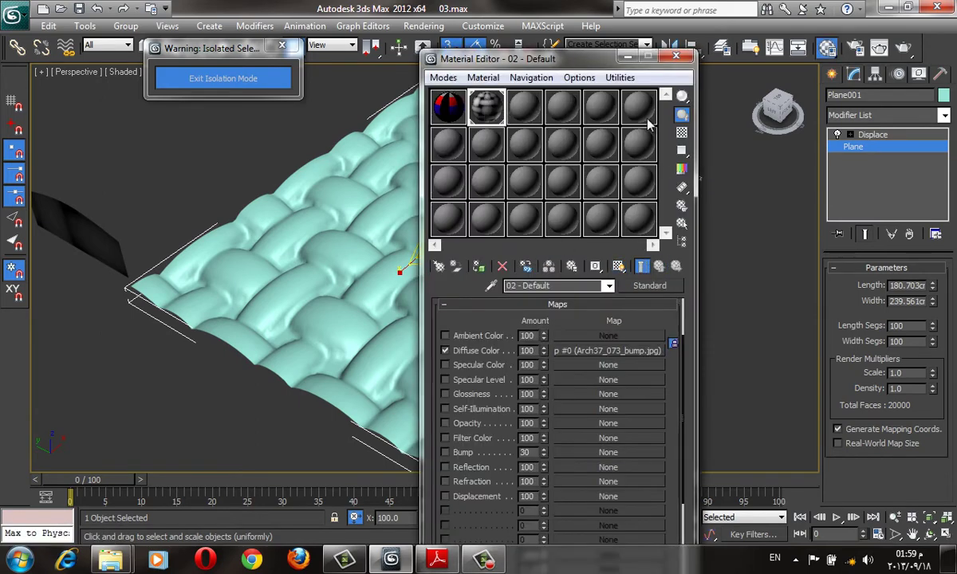
{"action": "left_click", "coordinate": [526, 108]}
{"action": "left_click", "coordinate": [869, 135]}
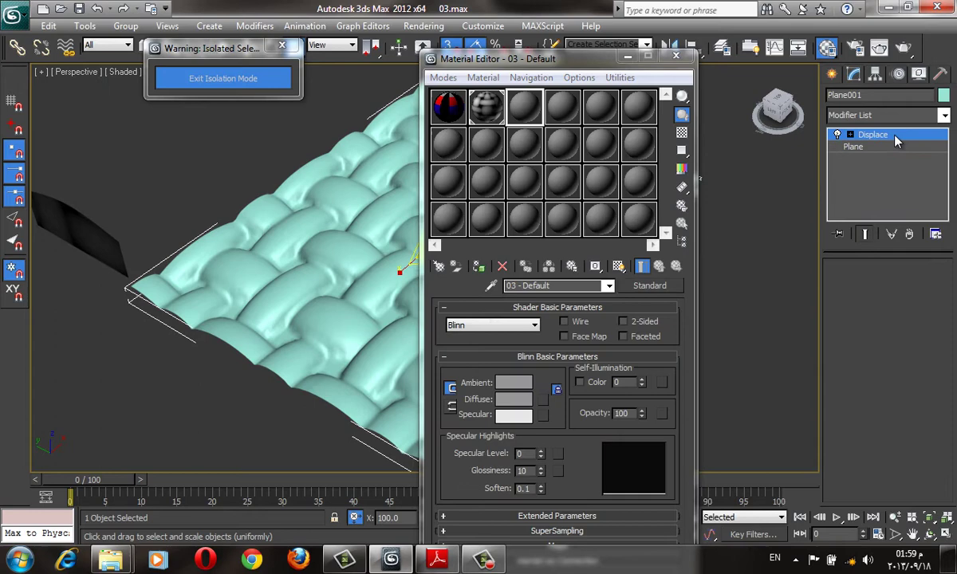
{"action": "left_click", "coordinate": [592, 309]}
{"action": "left_click", "coordinate": [557, 322]}
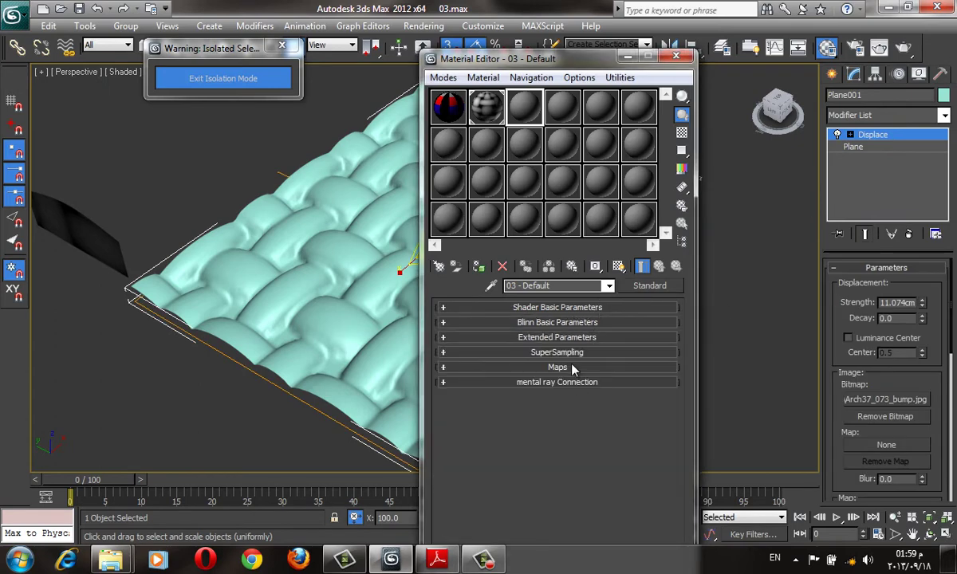
{"action": "left_click", "coordinate": [557, 367]}
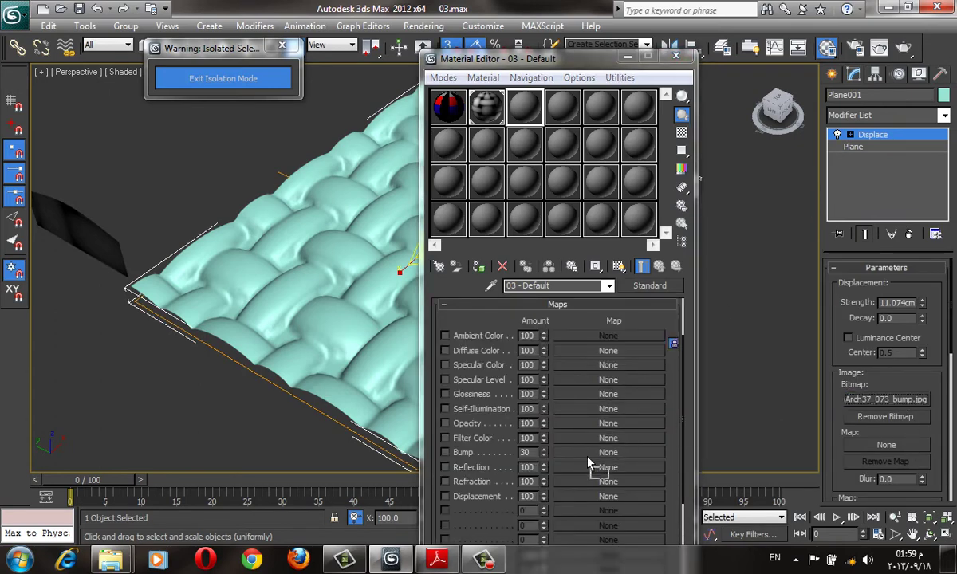
{"action": "left_click_drag", "start_coordinate": [585, 430], "coordinate": [594, 424]}
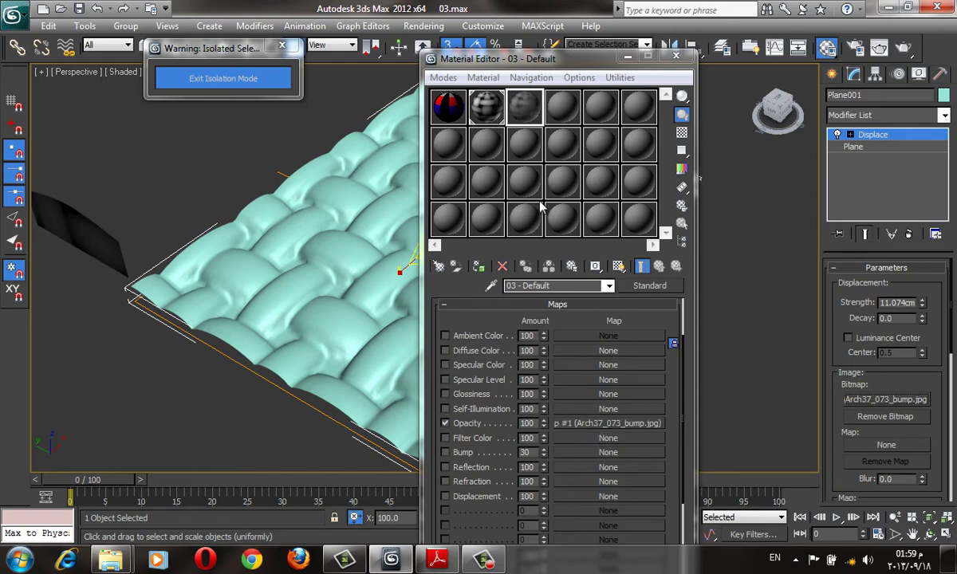
{"action": "double_click", "coordinate": [524, 107]}
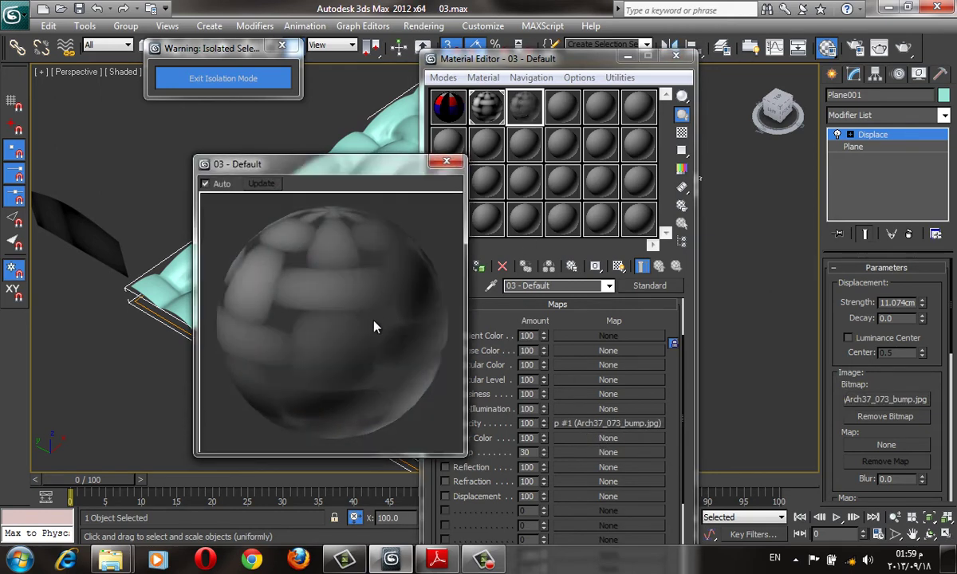
{"action": "left_click", "coordinate": [682, 132]}
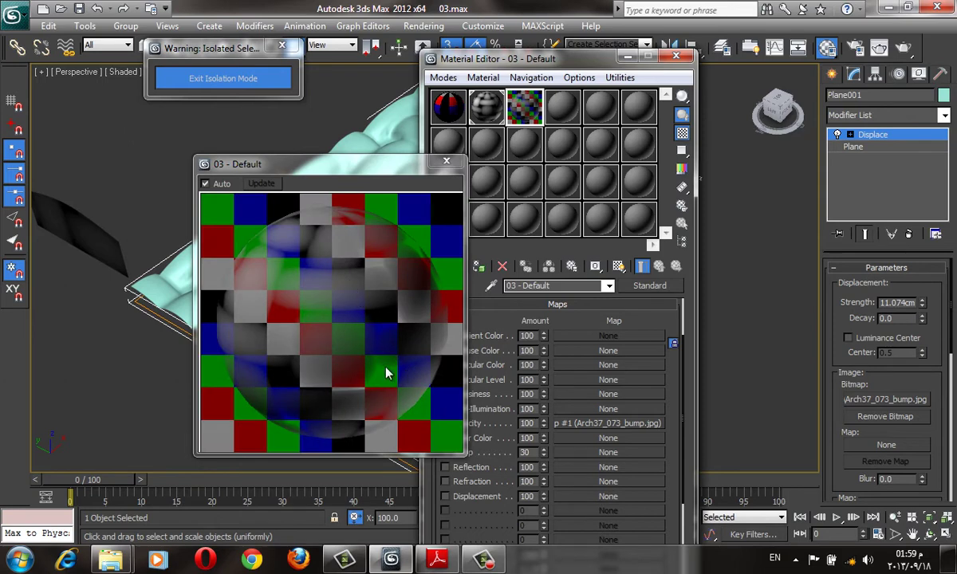
{"action": "left_click", "coordinate": [446, 161]}
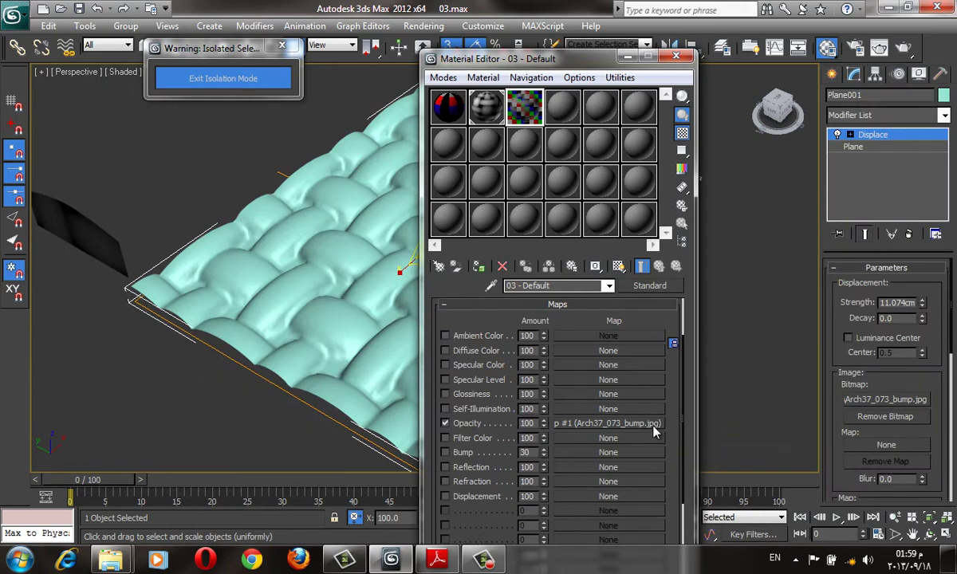
Raise the opacity bitmap's Output Amount to brighten the cut-out mask
{"action": "left_click", "coordinate": [654, 431]}
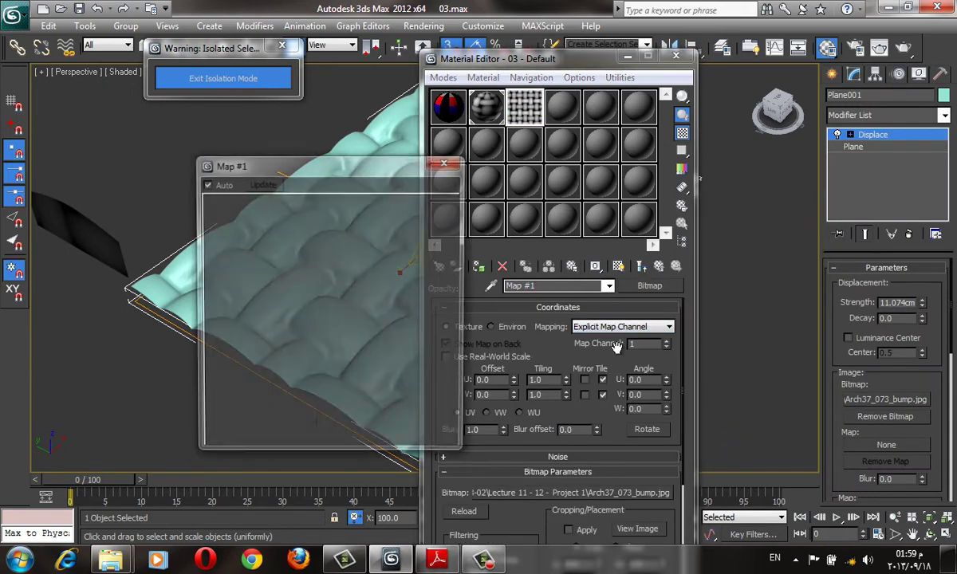
{"action": "left_click", "coordinate": [578, 309]}
{"action": "left_click", "coordinate": [602, 355]}
{"action": "left_click", "coordinate": [644, 371]}
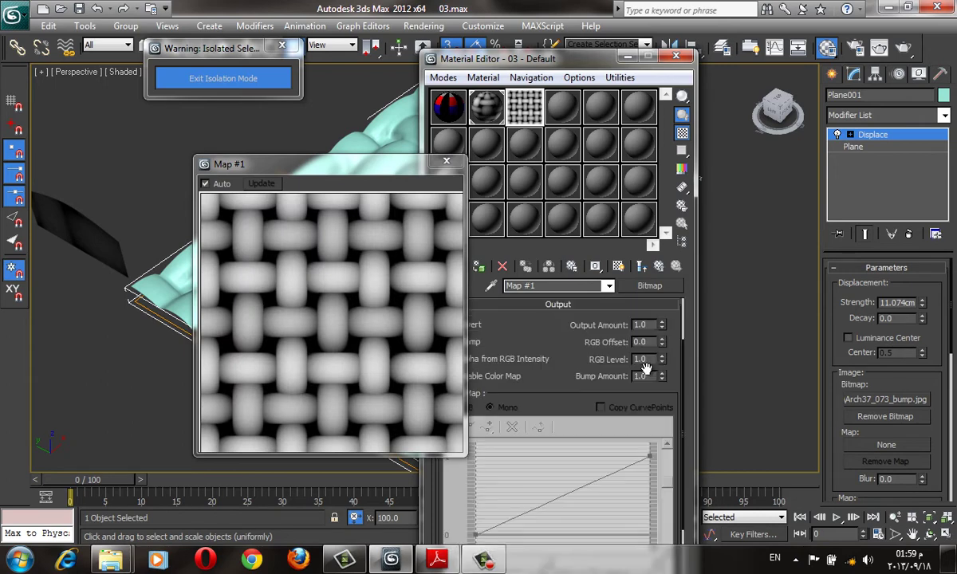
{"action": "mouse_move", "coordinate": [661, 325]}
{"action": "left_mouse_down"}
{"action": "mouse_move", "coordinate": [651, 306]}
{"action": "mouse_move", "coordinate": [662, 313]}
{"action": "left_mouse_up"}
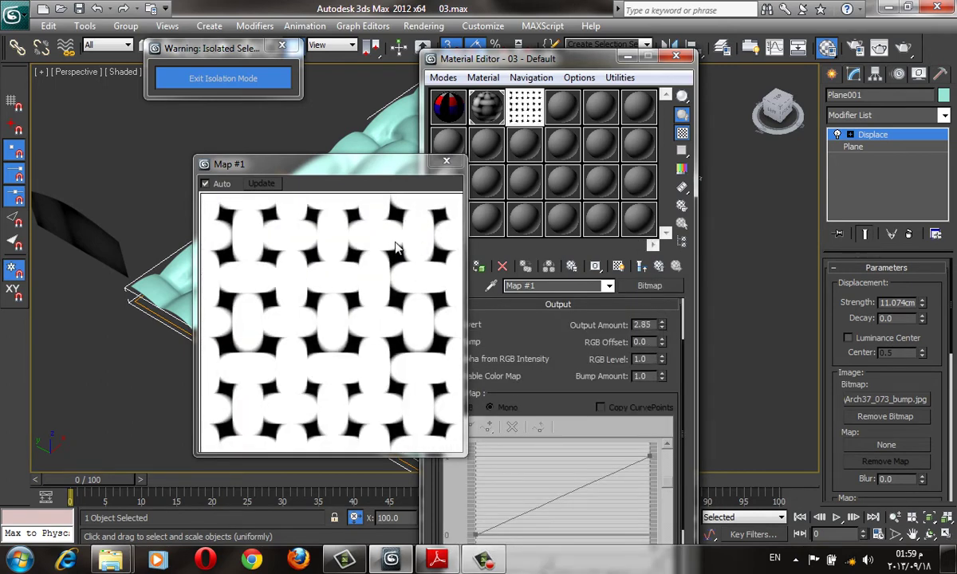
{"action": "left_click", "coordinate": [641, 265]}
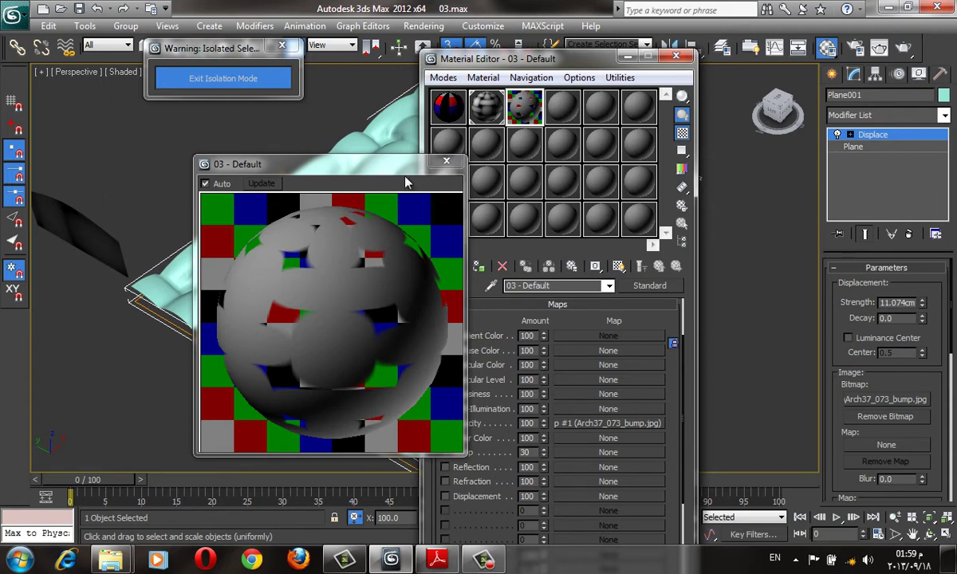
Show the opacity-mapped material shaded on the plane in the viewport
{"action": "left_click_drag", "start_coordinate": [402, 164], "coordinate": [748, 199]}
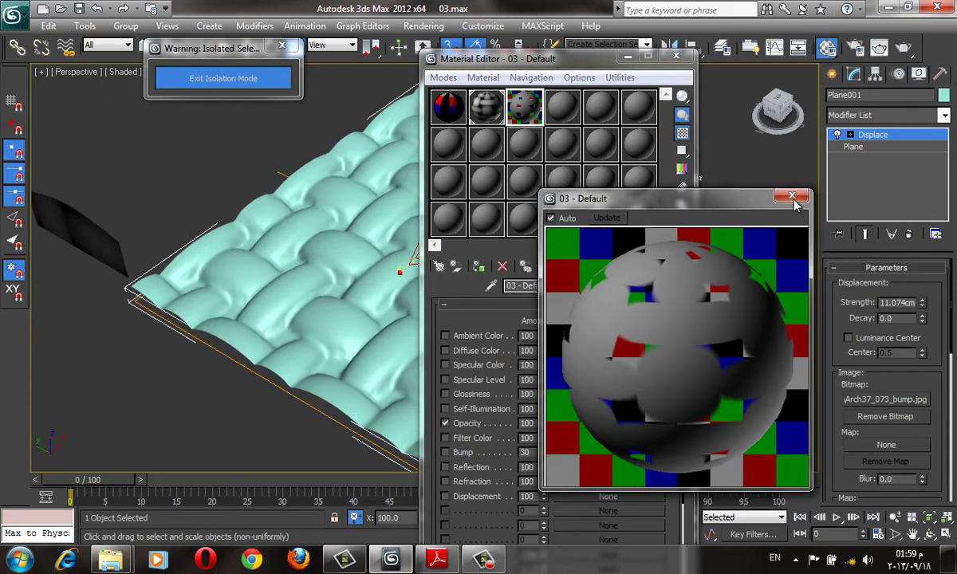
{"action": "left_click", "coordinate": [791, 197]}
{"action": "left_click_drag", "start_coordinate": [526, 60], "coordinate": [709, 88]}
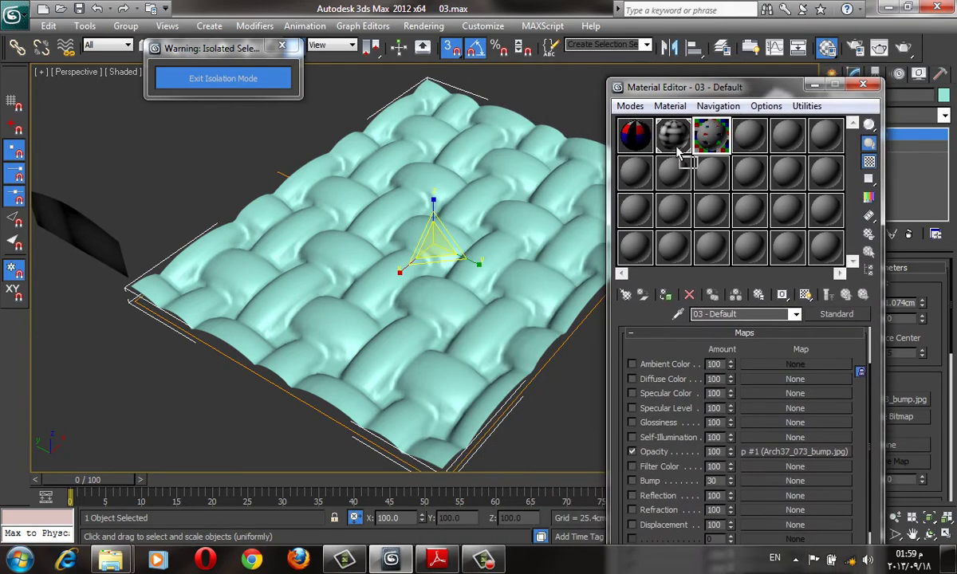
{"action": "left_click", "coordinate": [795, 452]}
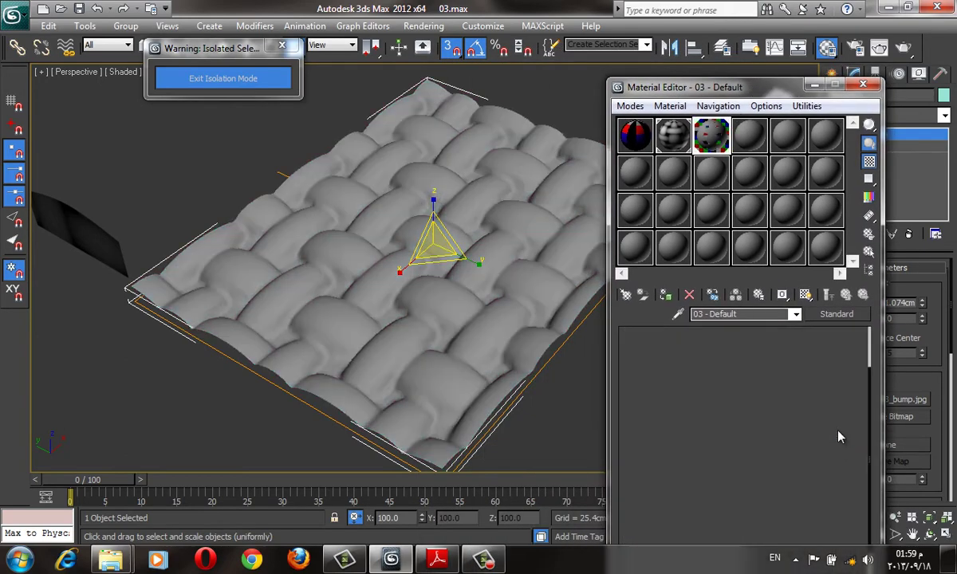
{"action": "left_click", "coordinate": [806, 294]}
{"action": "mouse_move", "coordinate": [434, 316]}
{"action": "middle_mouse_down", "text": "alt"}
{"action": "mouse_move", "coordinate": [455, 376]}
{"action": "mouse_move", "coordinate": [448, 316]}
{"action": "mouse_move", "coordinate": [433, 335]}
{"action": "middle_mouse_up", "text": "alt"}
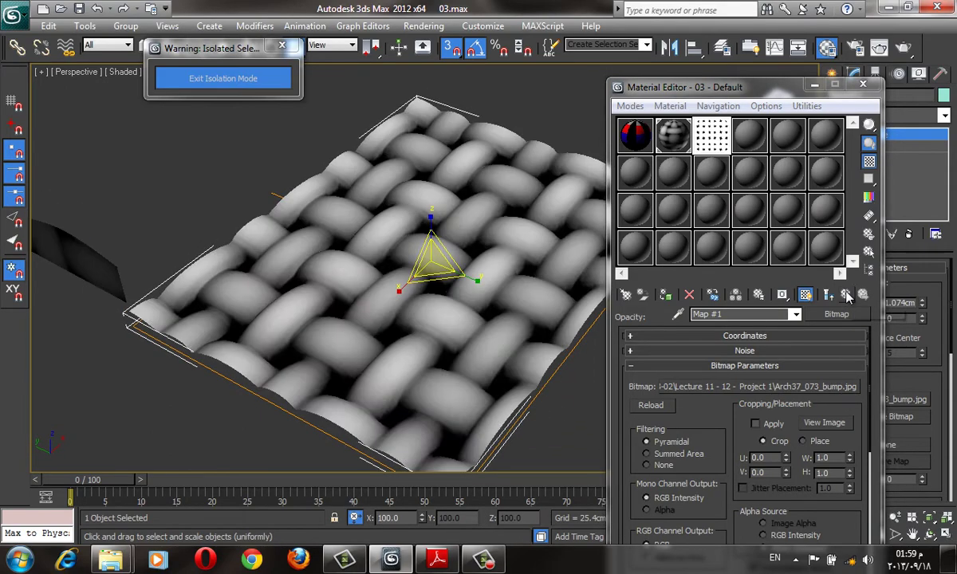
{"action": "left_click", "coordinate": [846, 295]}
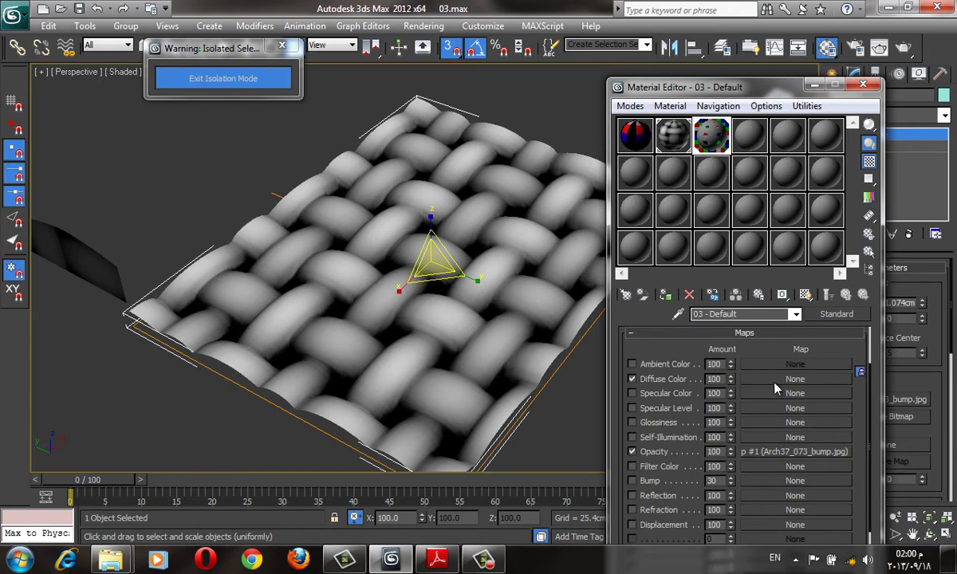
{"action": "left_click", "coordinate": [737, 362]}
Load the Red Birch wood image from the ArchMat library as the diffuse map
{"action": "scroll", "coordinate": [394, 97], "scroll_direction": "up", "scroll_amount": 5}
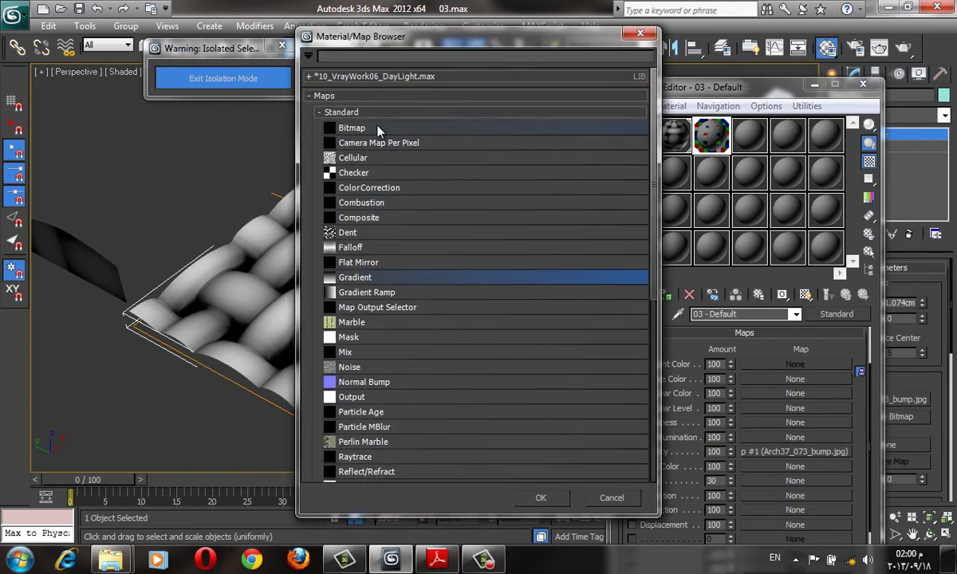
{"action": "double_click", "coordinate": [354, 117]}
{"action": "left_click", "coordinate": [288, 36]}
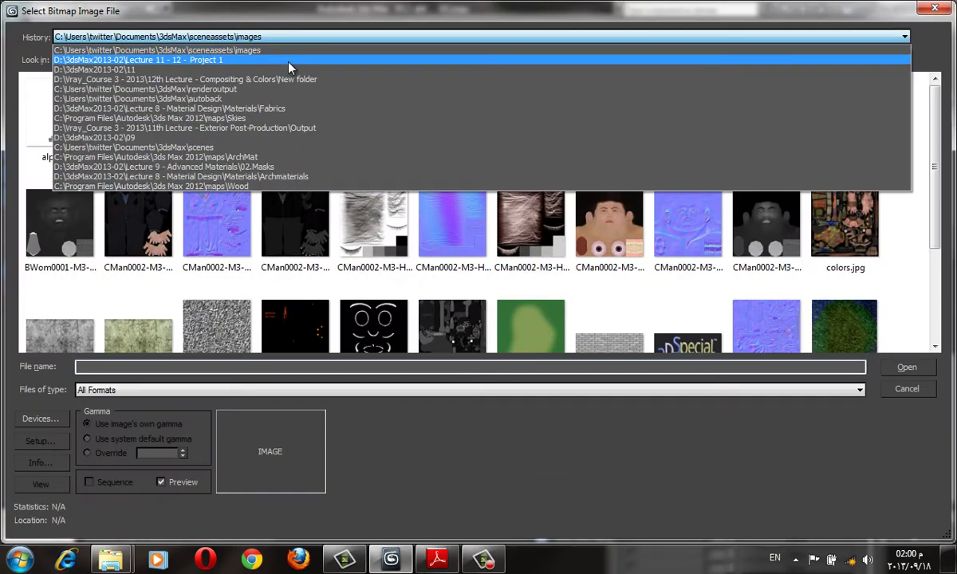
{"action": "left_click", "coordinate": [288, 60]}
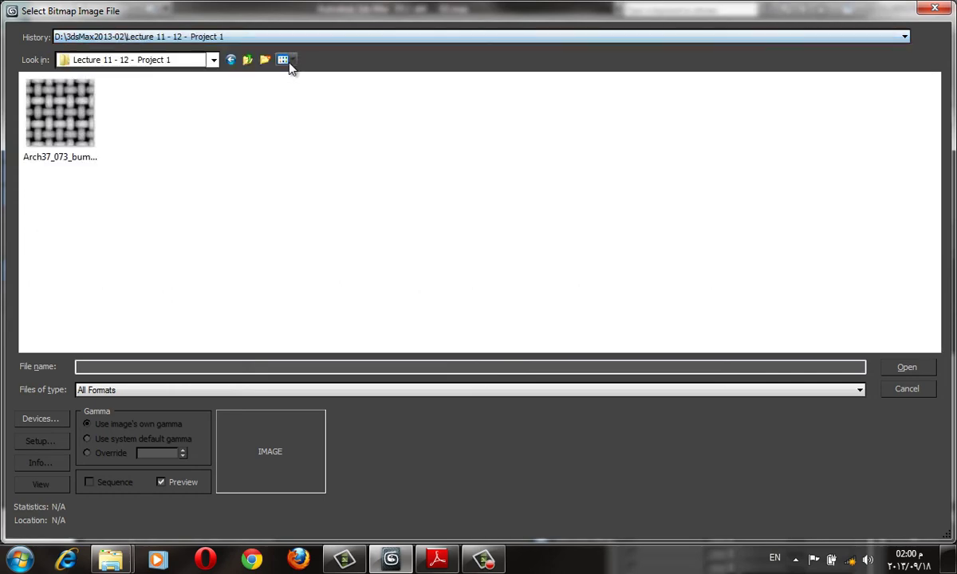
{"action": "left_click", "coordinate": [275, 37]}
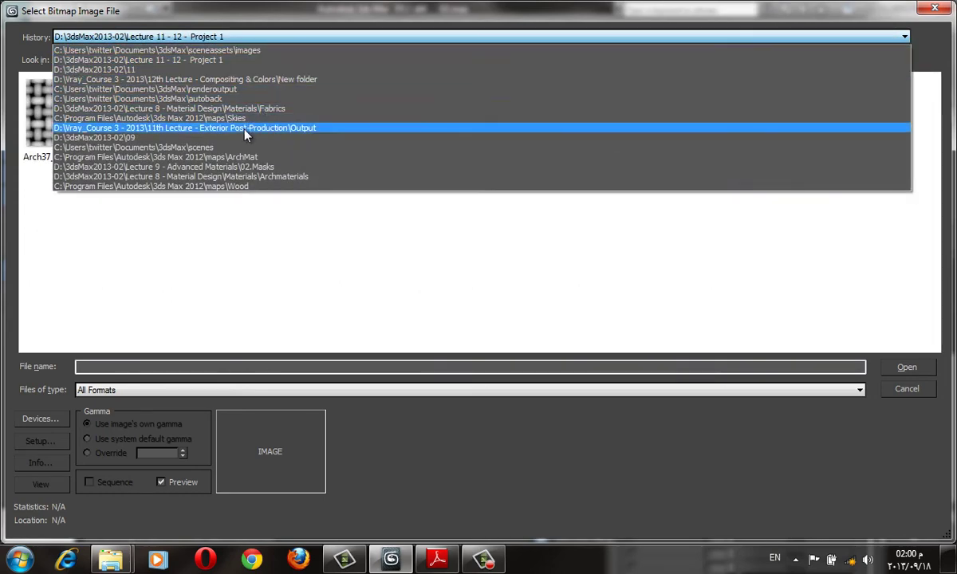
{"action": "left_click", "coordinate": [239, 157]}
{"action": "scroll", "coordinate": [255, 132], "scroll_direction": "down", "scroll_amount": 10}
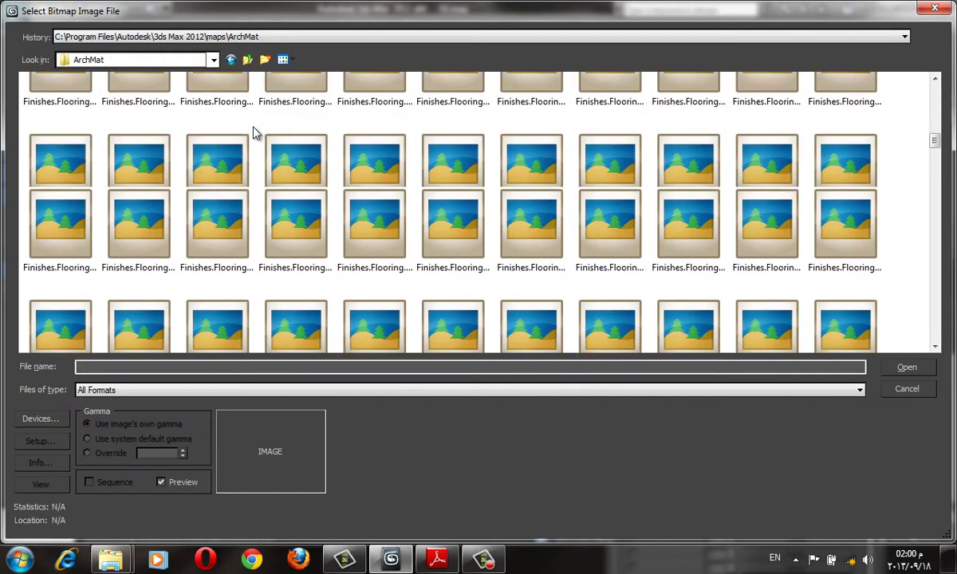
{"action": "scroll", "coordinate": [256, 131], "scroll_direction": "down", "scroll_amount": 10}
{"action": "scroll", "coordinate": [255, 132], "scroll_direction": "down", "scroll_amount": 10}
{"action": "scroll", "coordinate": [255, 132], "scroll_direction": "down", "scroll_amount": 3}
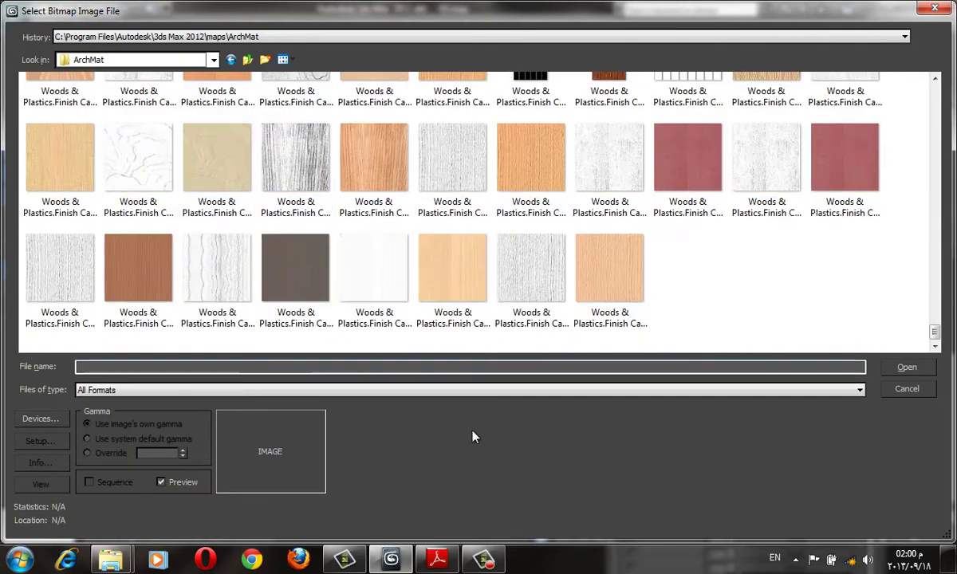
{"action": "double_click", "coordinate": [400, 177]}
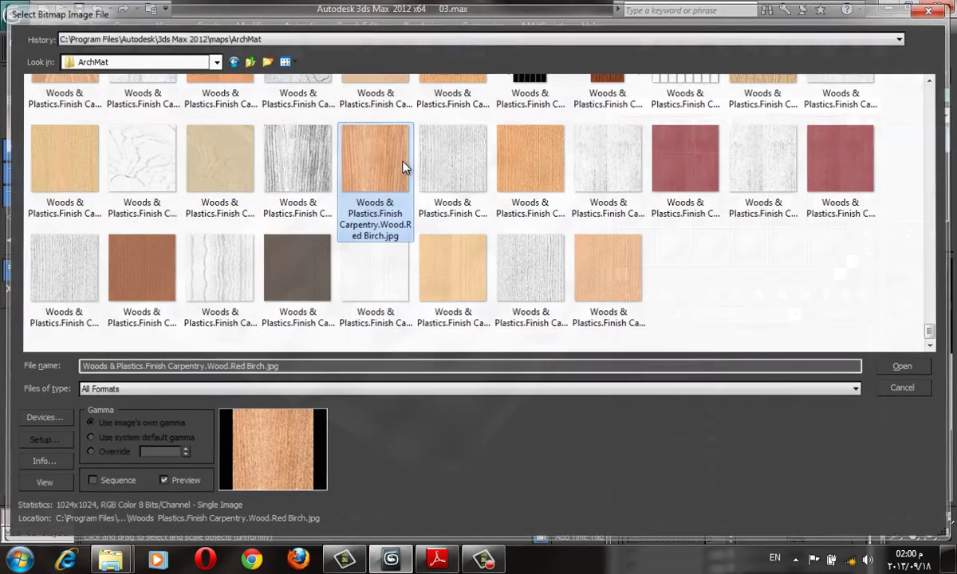
Set the Red Birch diffuse map's U tiling to 5.0
{"action": "left_click", "coordinate": [847, 295]}
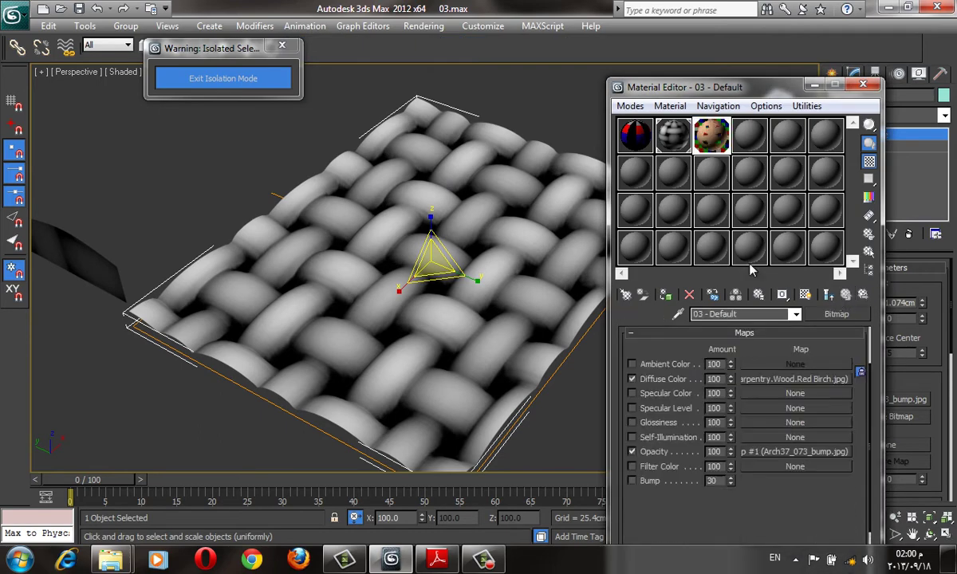
{"action": "double_click", "coordinate": [712, 135]}
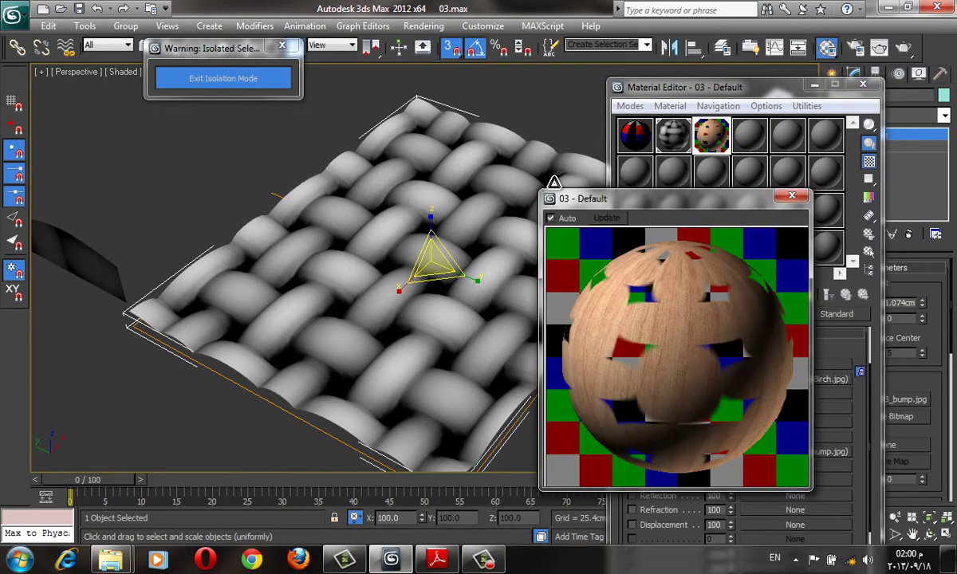
{"action": "left_click_drag", "start_coordinate": [637, 199], "coordinate": [283, 156]}
{"action": "left_click", "coordinate": [769, 306]}
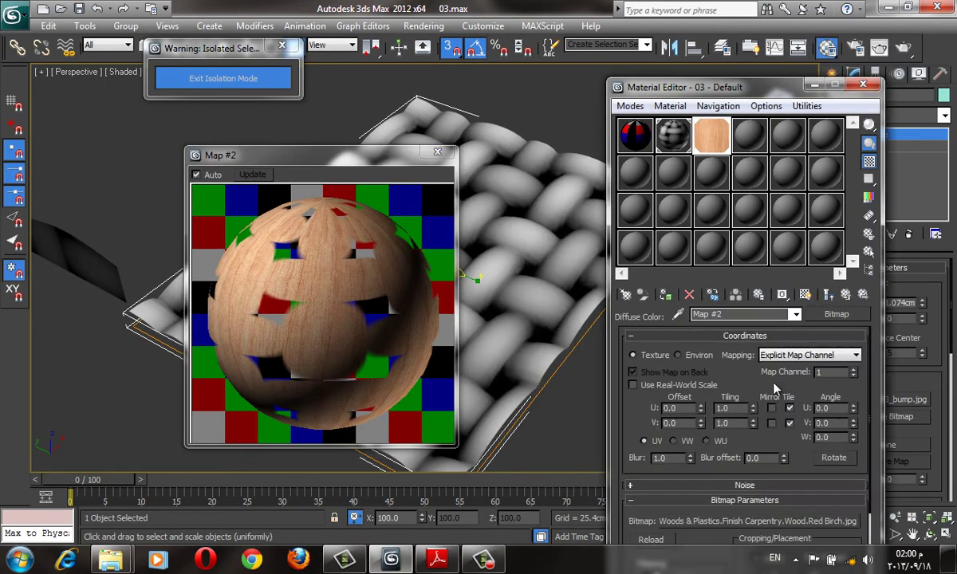
{"action": "scroll", "coordinate": [755, 338], "scroll_direction": "down", "scroll_amount": 1}
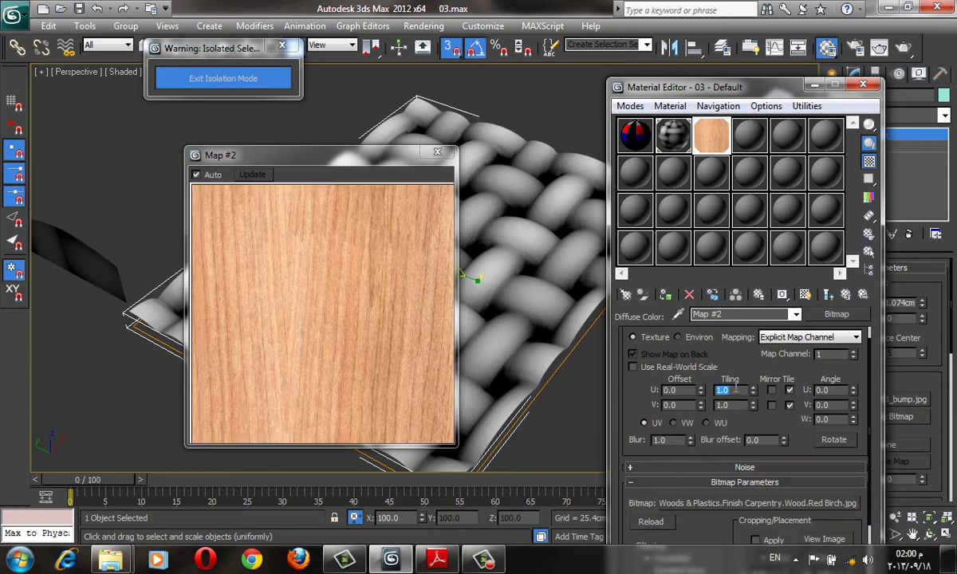
{"action": "type", "text": "5"}
{"action": "key", "text": "Return"}
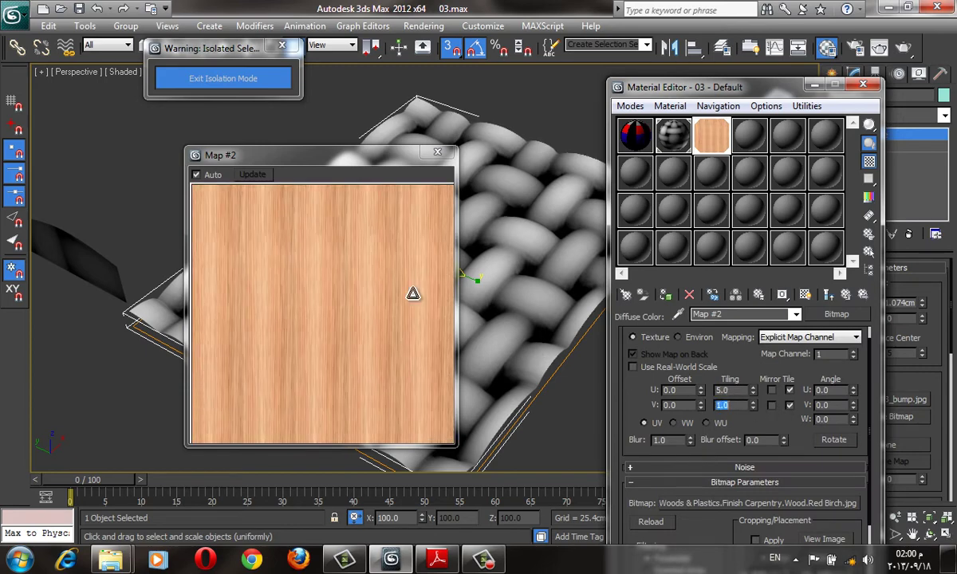
Check the wood material in the enlarged preview and close the Material Editor
{"action": "left_click", "coordinate": [437, 152]}
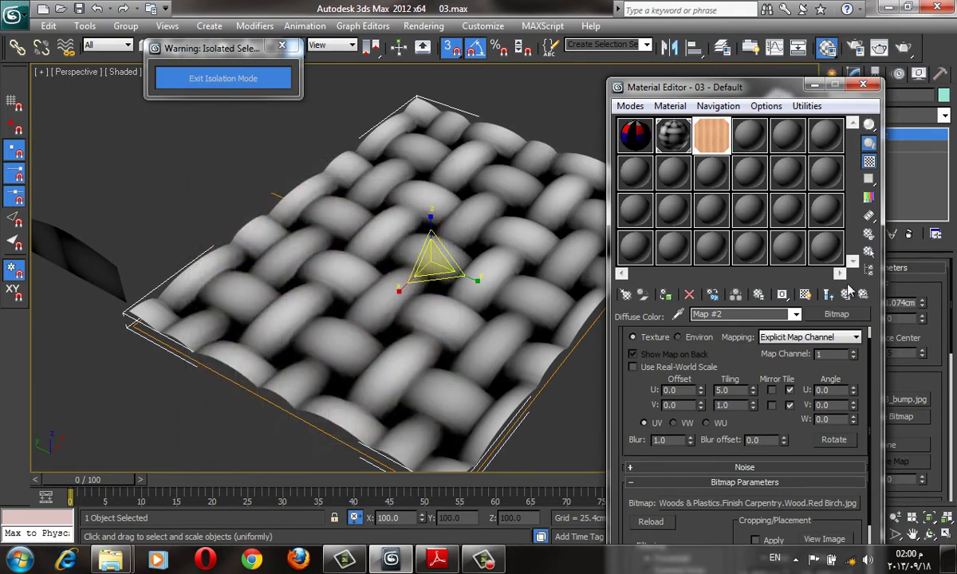
{"action": "left_click", "coordinate": [846, 294]}
{"action": "double_click", "coordinate": [711, 135]}
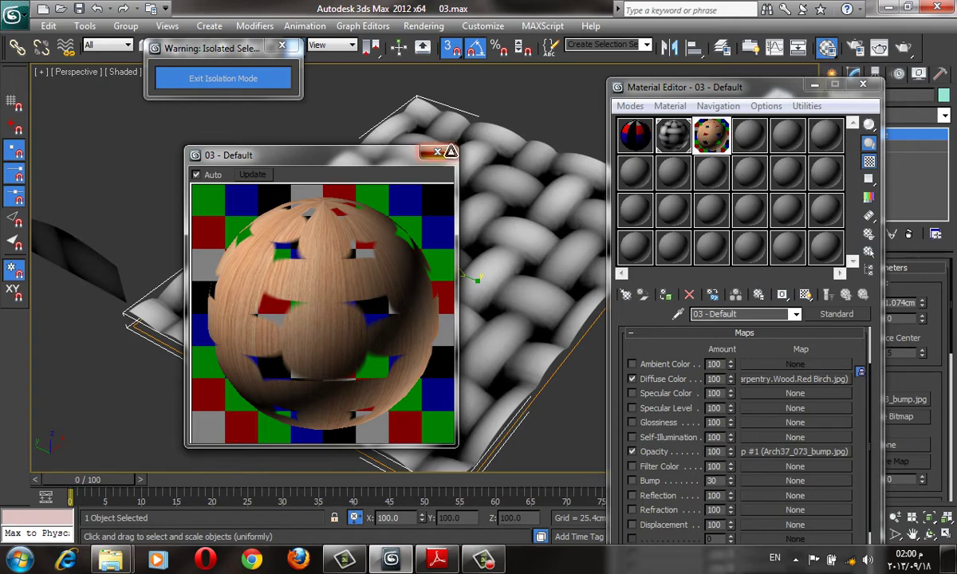
{"action": "left_click", "coordinate": [437, 151]}
{"action": "left_click", "coordinate": [862, 84]}
Set the environment background to light blue and render the Perspective view of the woven panel
{"action": "middle_click_drag", "start_coordinate": [634, 242], "coordinate": [715, 299], "text": "alt"}
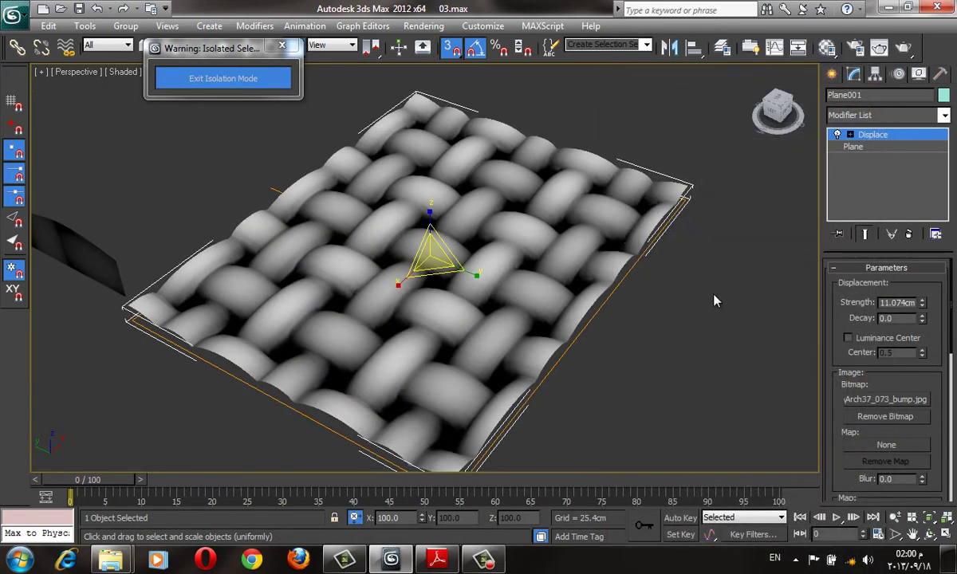
{"action": "left_click", "coordinate": [716, 300]}
{"action": "key", "text": "8"}
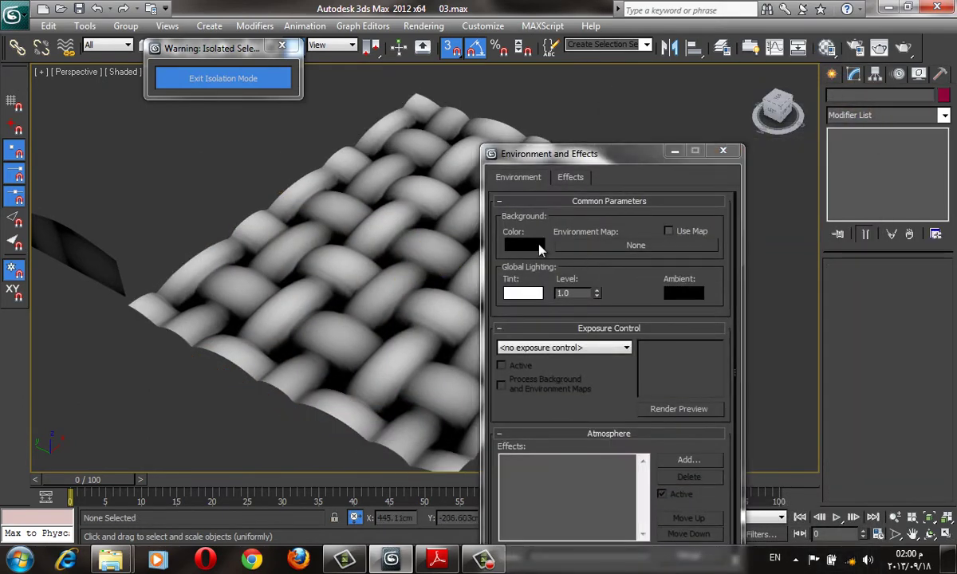
{"action": "left_click", "coordinate": [524, 244]}
{"action": "left_click_drag", "start_coordinate": [358, 134], "coordinate": [401, 112]}
{"action": "left_click", "coordinate": [549, 218]}
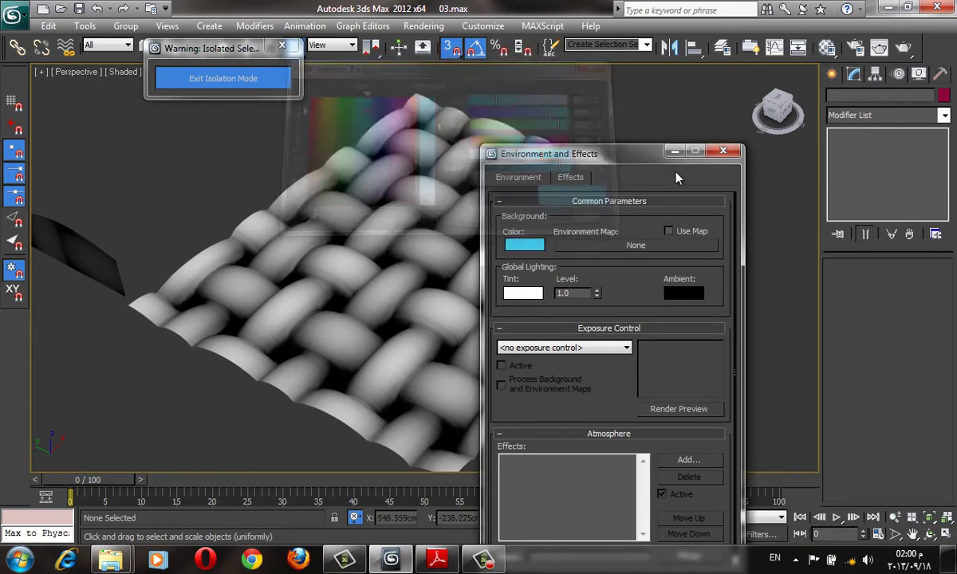
{"action": "left_click", "coordinate": [879, 48]}
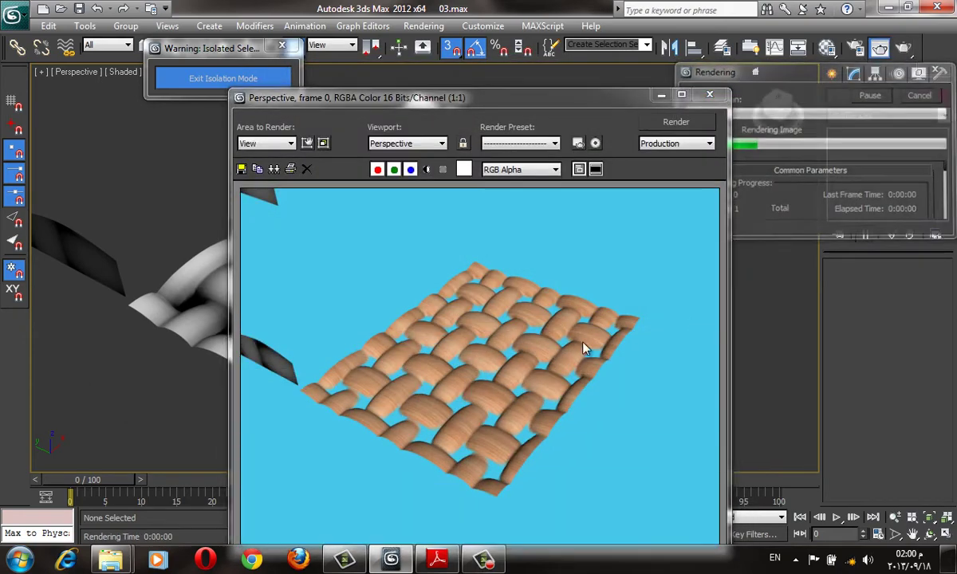
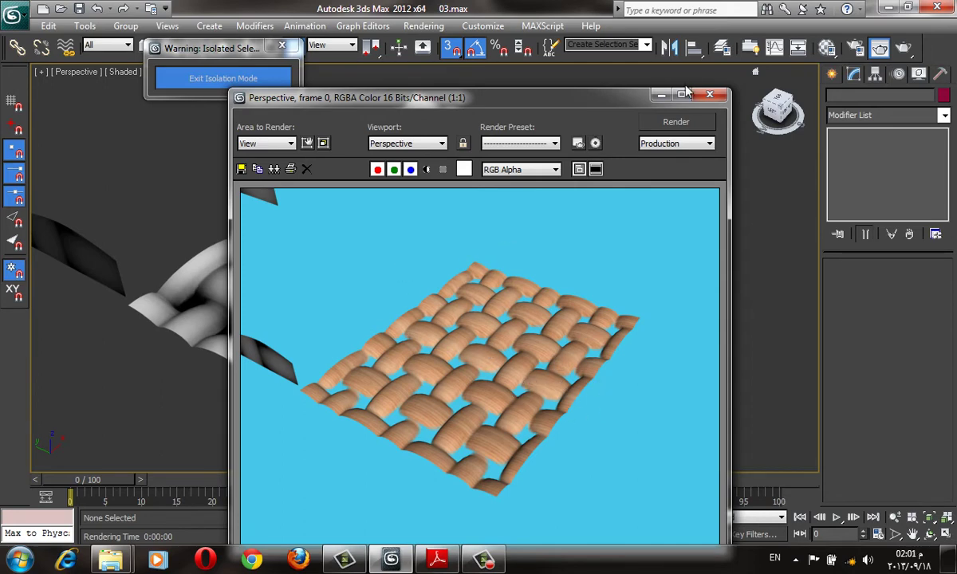
Close the render preview, select Plane001, and trial-shrink its Displace gizmo, cancelling the resize
{"action": "left_click", "coordinate": [661, 94]}
{"action": "scroll", "coordinate": [474, 207], "scroll_direction": "down", "scroll_amount": 5}
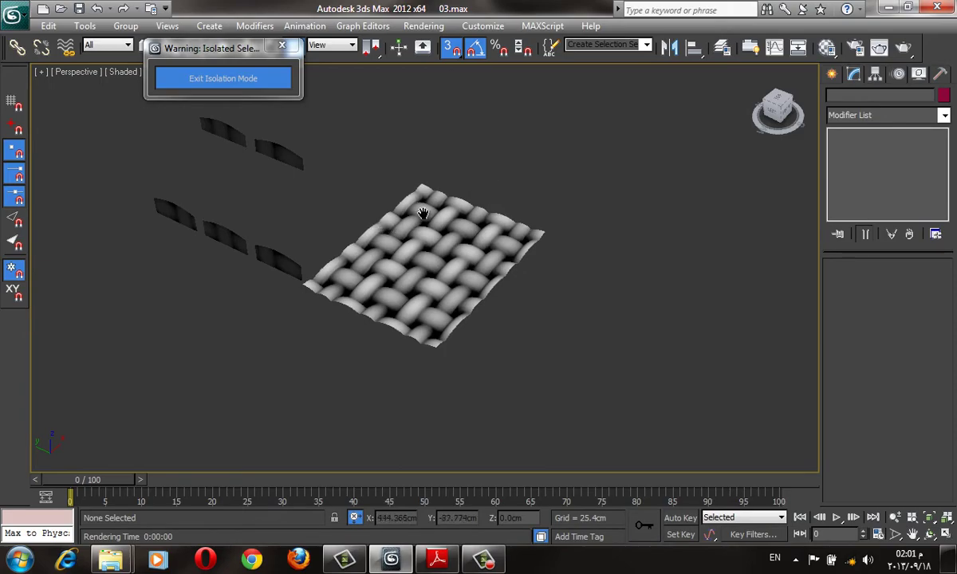
{"action": "middle_click_drag", "start_coordinate": [423, 214], "coordinate": [487, 250]}
{"action": "left_click", "coordinate": [487, 250]}
{"action": "scroll", "coordinate": [488, 249], "scroll_direction": "up", "scroll_amount": 4}
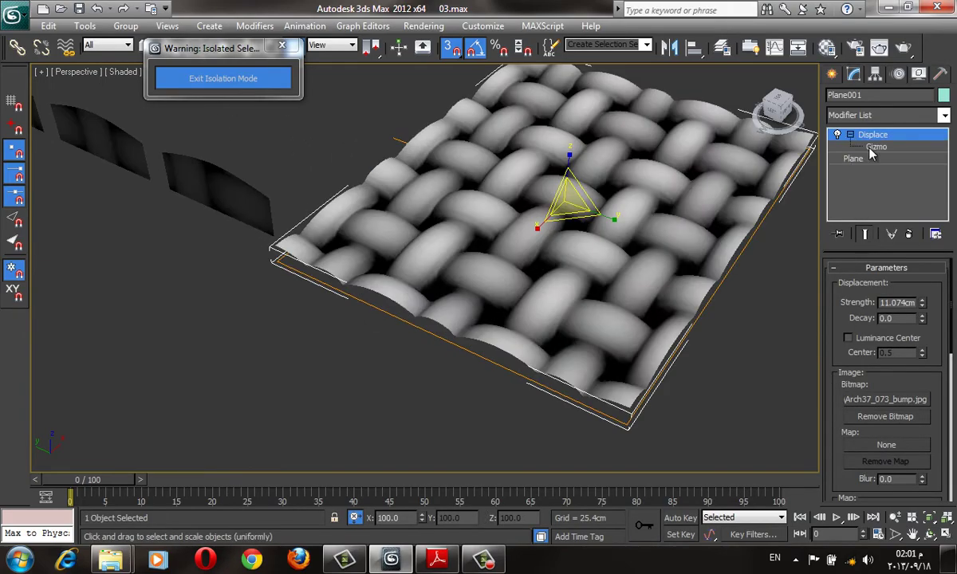
{"action": "left_click", "coordinate": [874, 146]}
{"action": "mouse_move", "coordinate": [558, 196]}
{"action": "left_mouse_down"}
{"action": "mouse_move", "coordinate": [598, 299]}
{"action": "mouse_move", "coordinate": [565, 288]}
{"action": "left_mouse_up"}
{"action": "right_click", "coordinate": [565, 289]}
Scale the Displace gizmo to 82%, undo it, and remove the bump bitmap from Displace
{"action": "left_click_drag", "start_coordinate": [941, 425], "coordinate": [945, 297]}
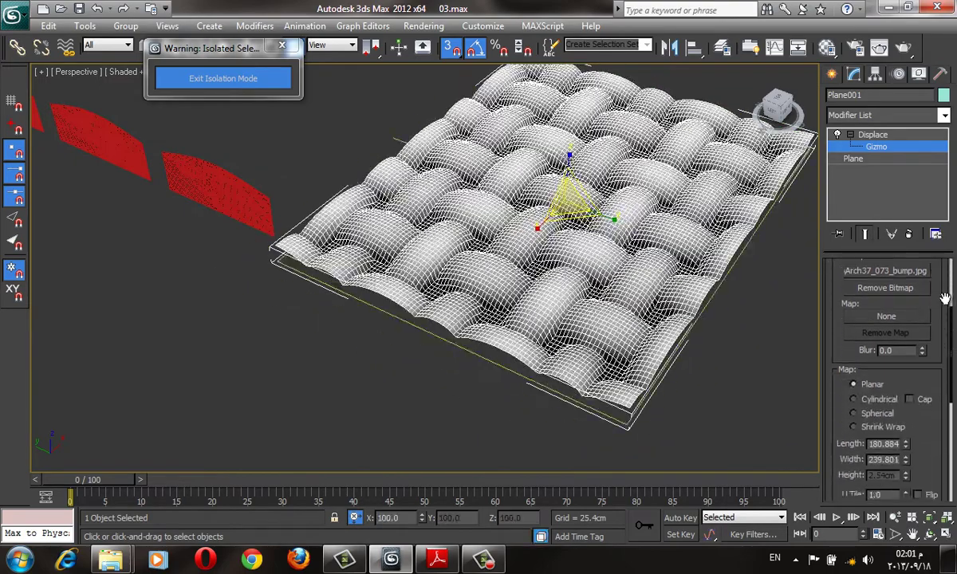
{"action": "scroll", "coordinate": [933, 331], "scroll_direction": "down", "scroll_amount": 1}
{"action": "scroll", "coordinate": [918, 314], "scroll_direction": "down", "scroll_amount": 2}
{"action": "scroll", "coordinate": [909, 264], "scroll_direction": "down", "scroll_amount": 2}
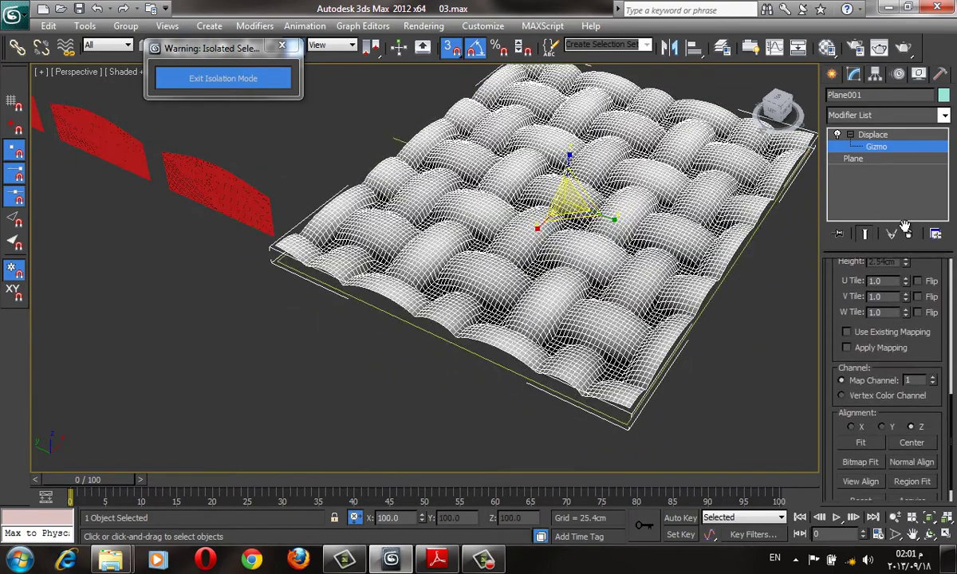
{"action": "scroll", "coordinate": [851, 365], "scroll_direction": "up", "scroll_amount": 1}
{"action": "scroll", "coordinate": [851, 365], "scroll_direction": "up", "scroll_amount": 2}
{"action": "scroll", "coordinate": [851, 366], "scroll_direction": "up", "scroll_amount": 1}
{"action": "scroll", "coordinate": [920, 382], "scroll_direction": "up", "scroll_amount": 1}
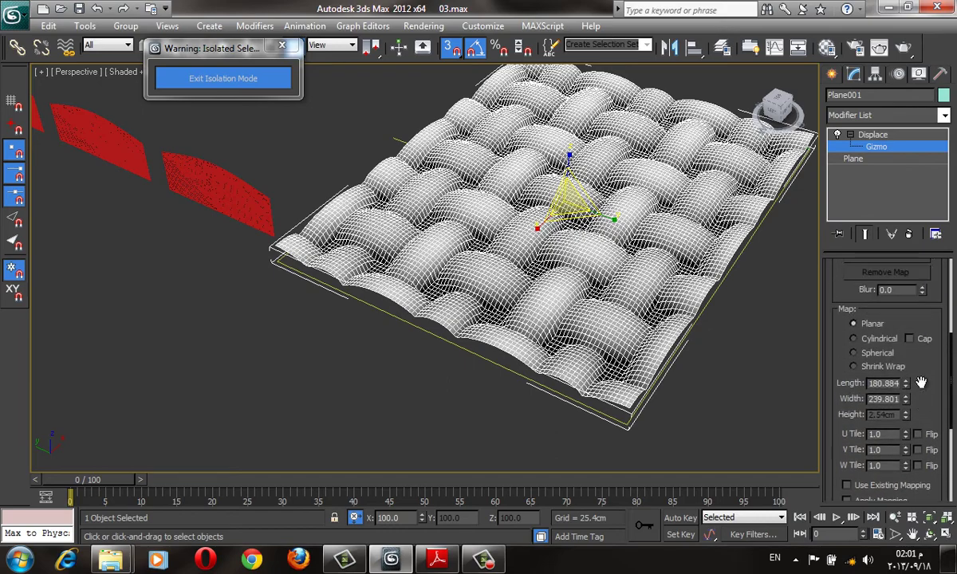
{"action": "middle_click_drag", "start_coordinate": [630, 281], "coordinate": [581, 321], "text": "alt"}
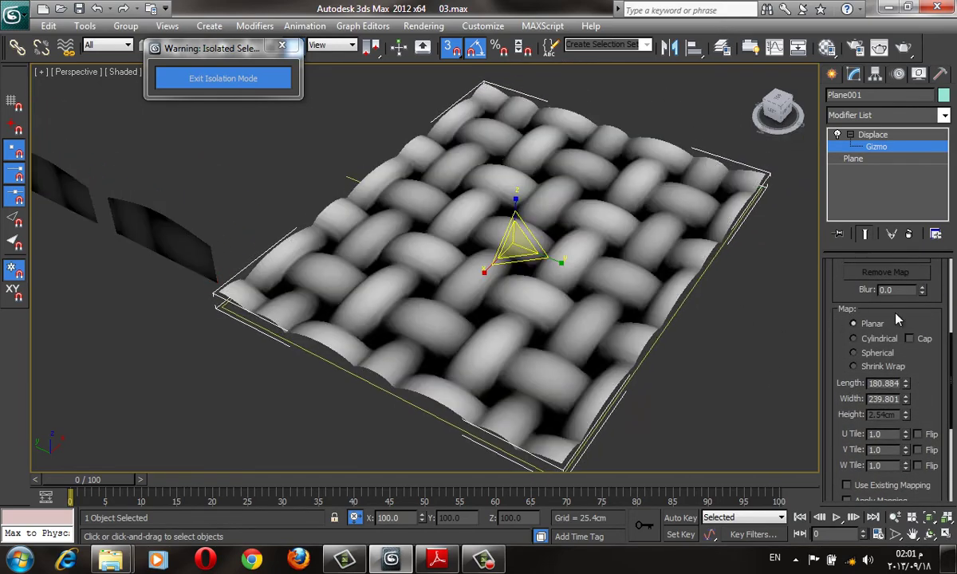
{"action": "scroll", "coordinate": [897, 319], "scroll_direction": "up", "scroll_amount": 1}
{"action": "scroll", "coordinate": [893, 367], "scroll_direction": "up", "scroll_amount": 2}
{"action": "scroll", "coordinate": [885, 375], "scroll_direction": "up", "scroll_amount": 1}
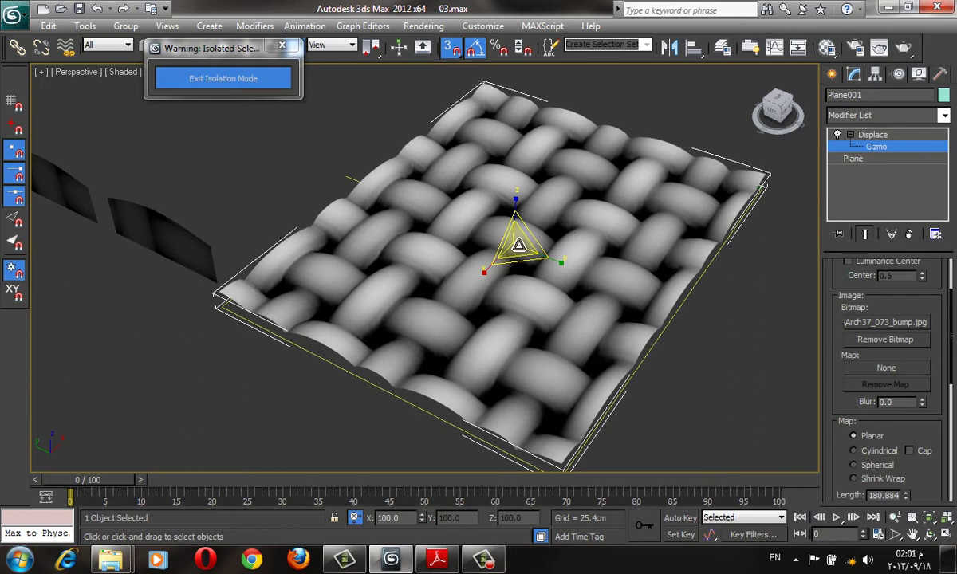
{"action": "left_click_drag", "start_coordinate": [519, 244], "coordinate": [521, 339]}
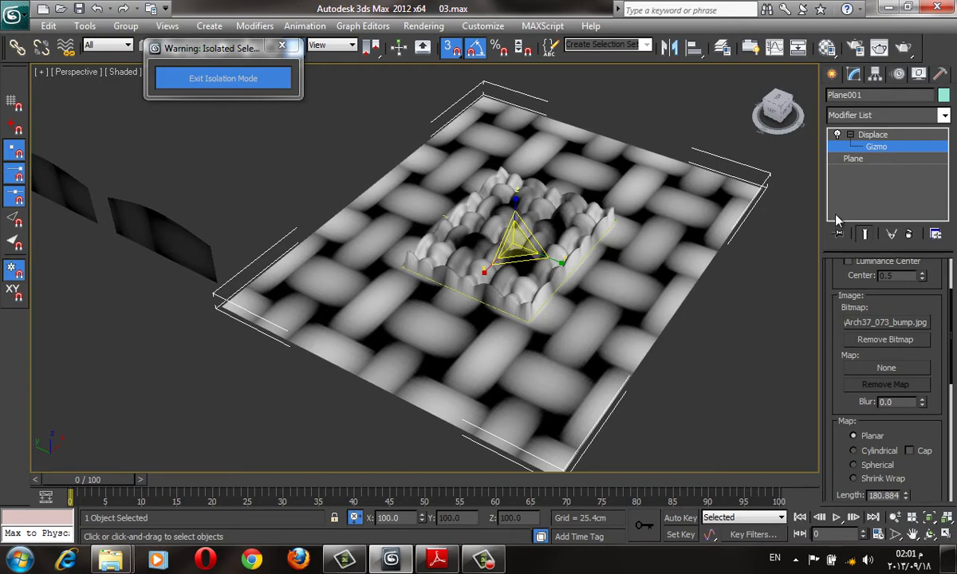
{"action": "middle_click_drag", "start_coordinate": [629, 209], "coordinate": [641, 210]}
{"action": "key", "text": "ctrl+z"}
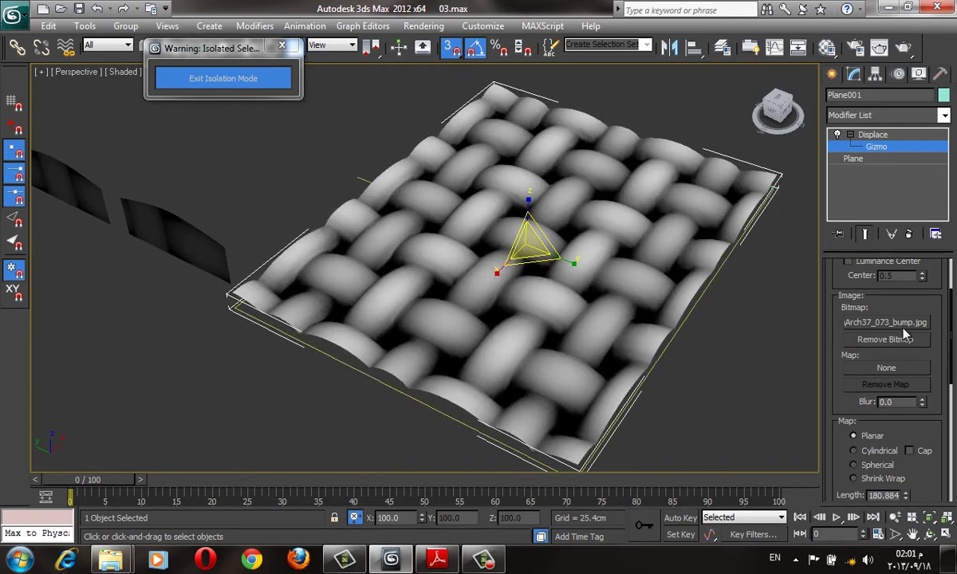
{"action": "left_click", "coordinate": [908, 342]}
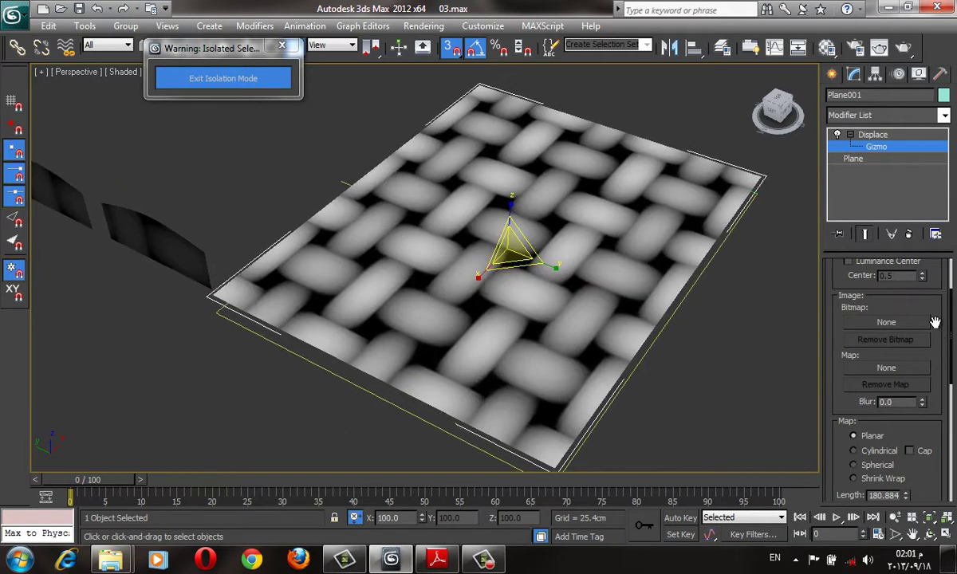
Instance the material's Opacity map onto the Displace modifier's Map button
{"action": "key", "text": "m"}
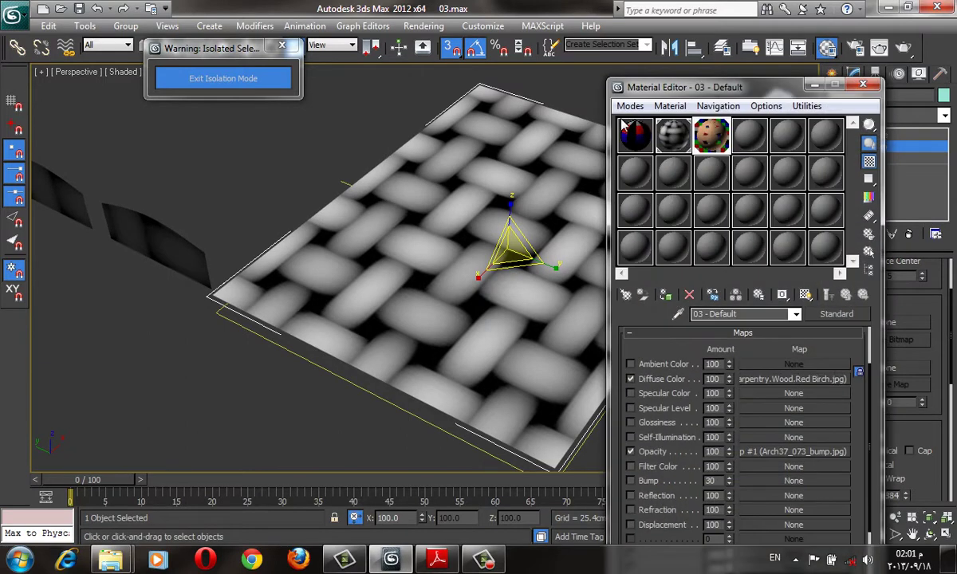
{"action": "left_click_drag", "start_coordinate": [714, 94], "coordinate": [518, 77]}
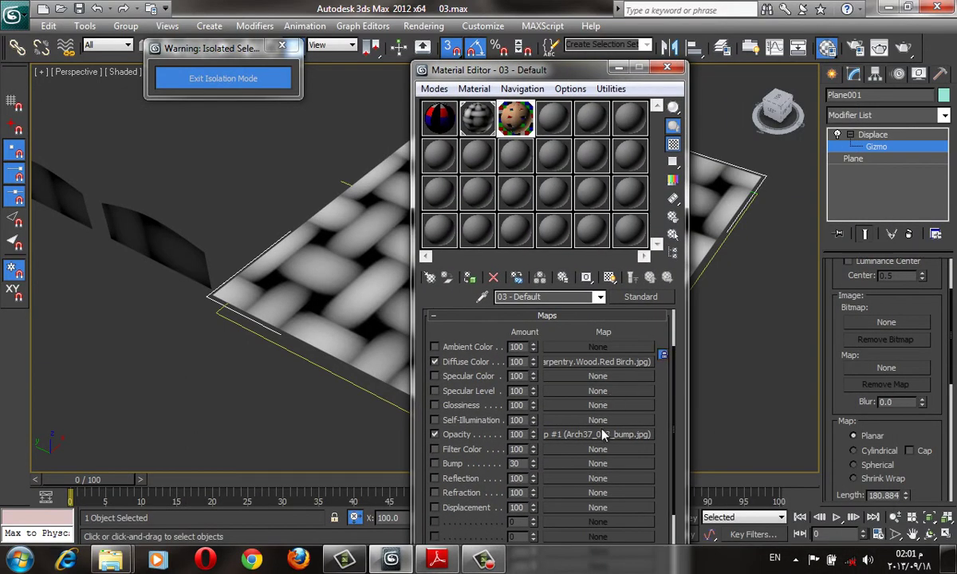
{"action": "left_click_drag", "start_coordinate": [603, 435], "coordinate": [887, 369]}
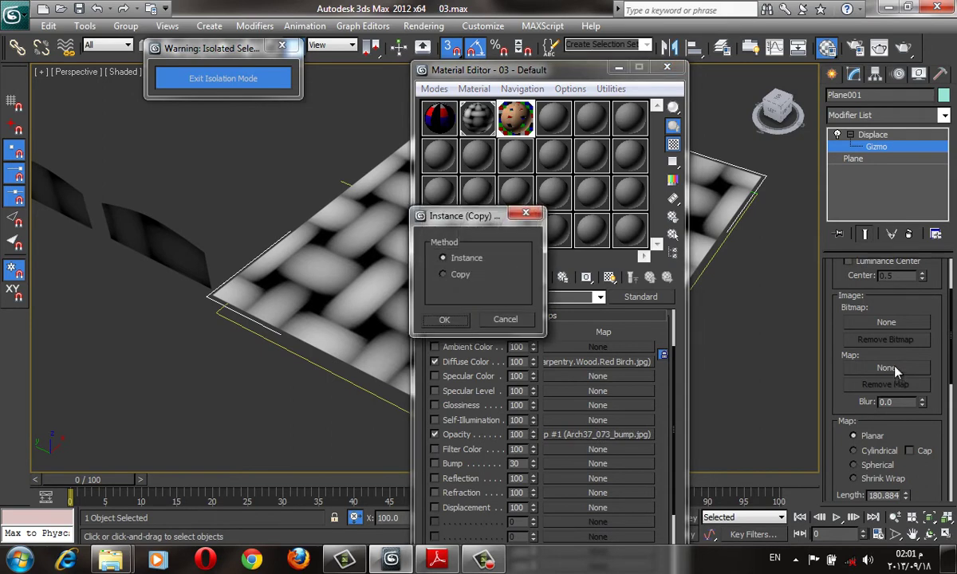
{"action": "left_click", "coordinate": [447, 320]}
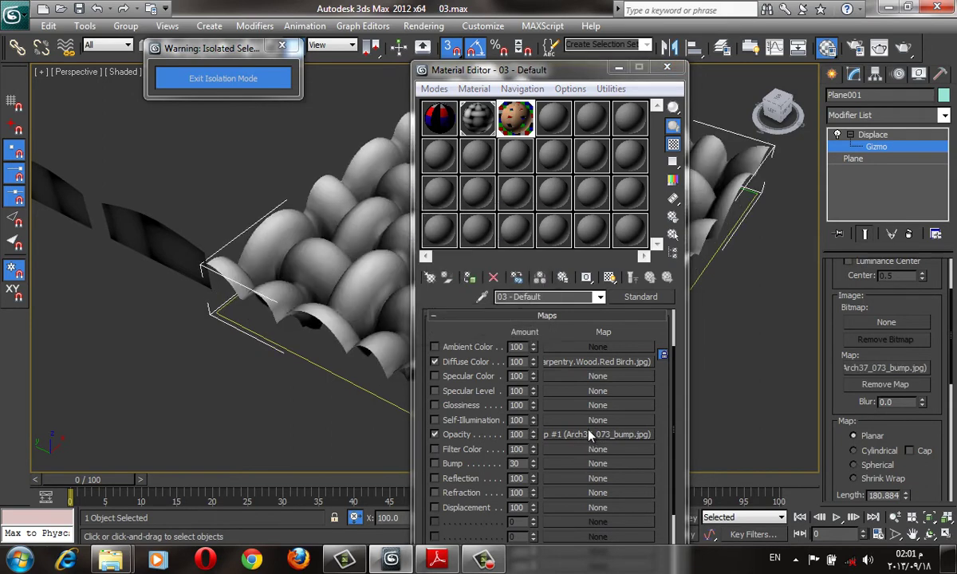
Set the opacity bitmap's U and V tiling to 10
{"action": "left_click", "coordinate": [589, 435]}
{"action": "left_click_drag", "start_coordinate": [518, 70], "coordinate": [693, 39]}
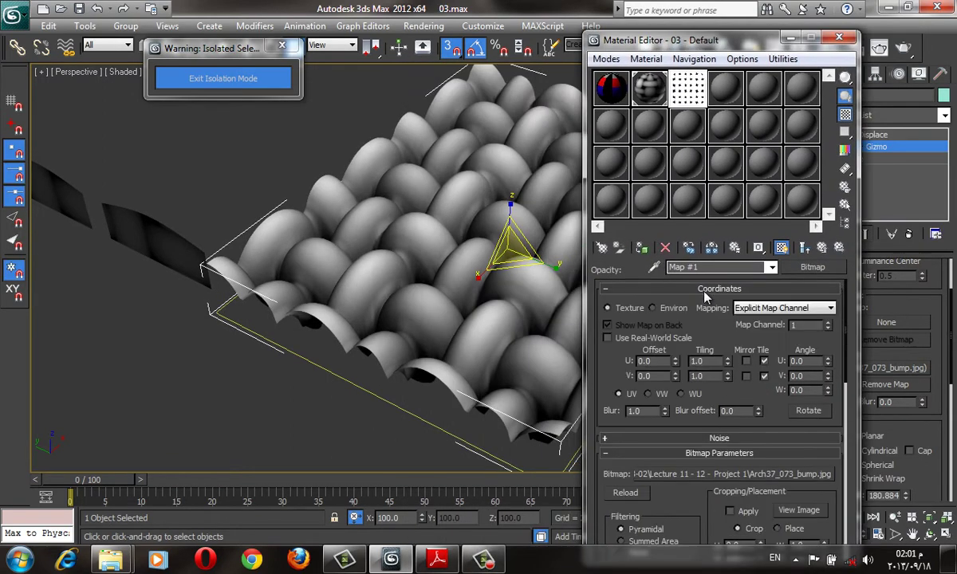
{"action": "double_click", "coordinate": [712, 361]}
{"action": "type", "text": "10"}
{"action": "key", "text": "Tab"}
{"action": "type", "text": "10"}
{"action": "key", "text": "Return"}
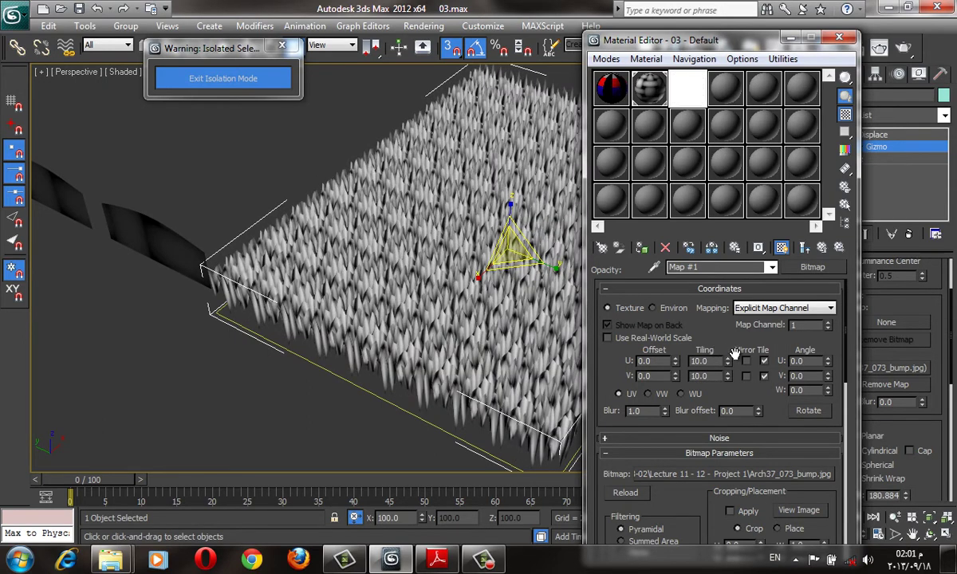
Lower the displacement Strength to 0.886cm and close the Material Editor
{"action": "left_click_drag", "start_coordinate": [923, 304], "coordinate": [932, 419]}
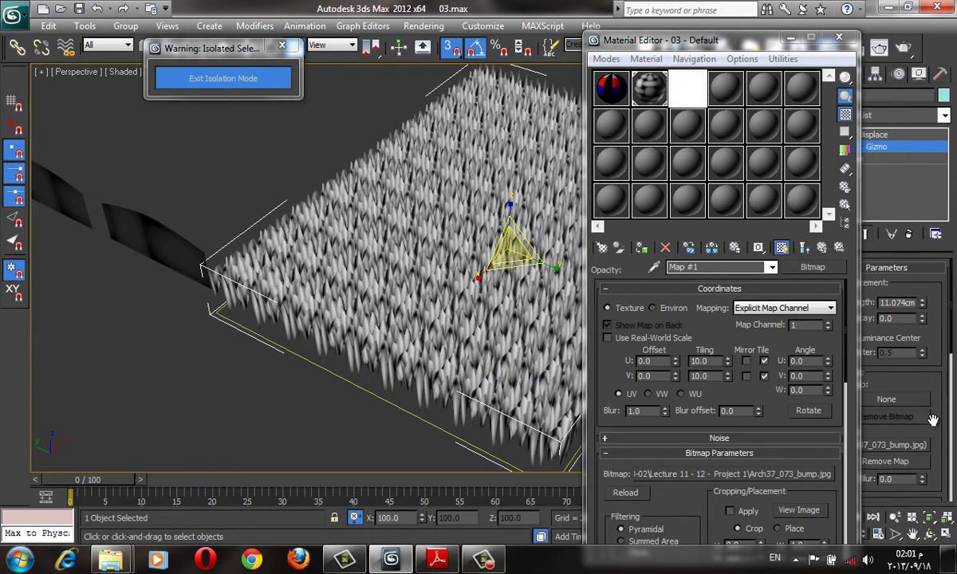
{"action": "mouse_move", "coordinate": [922, 303]}
{"action": "left_mouse_down"}
{"action": "mouse_move", "coordinate": [922, 368]}
{"action": "mouse_move", "coordinate": [867, 344]}
{"action": "left_mouse_up"}
{"action": "scroll", "coordinate": [449, 352], "scroll_direction": "up", "scroll_amount": 5}
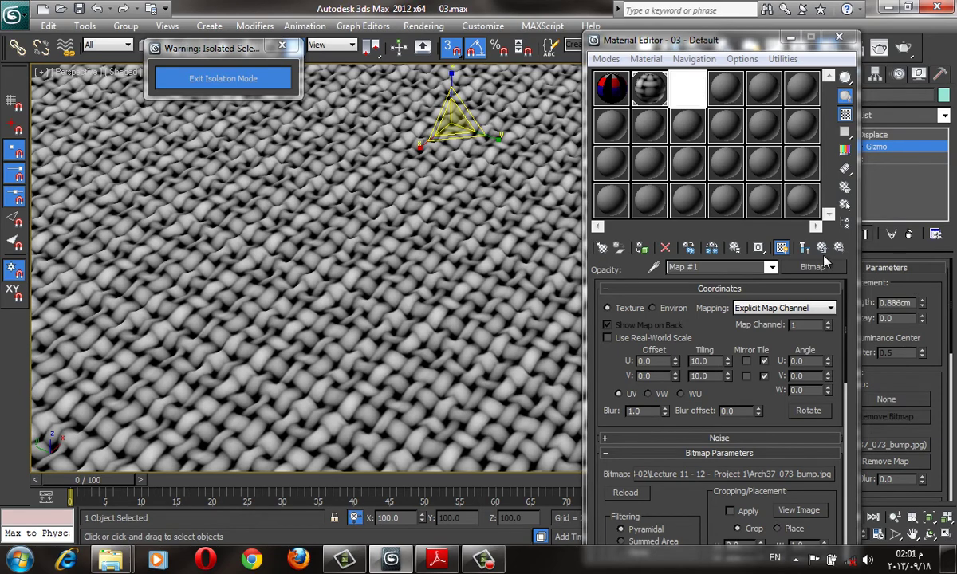
{"action": "left_click", "coordinate": [821, 248]}
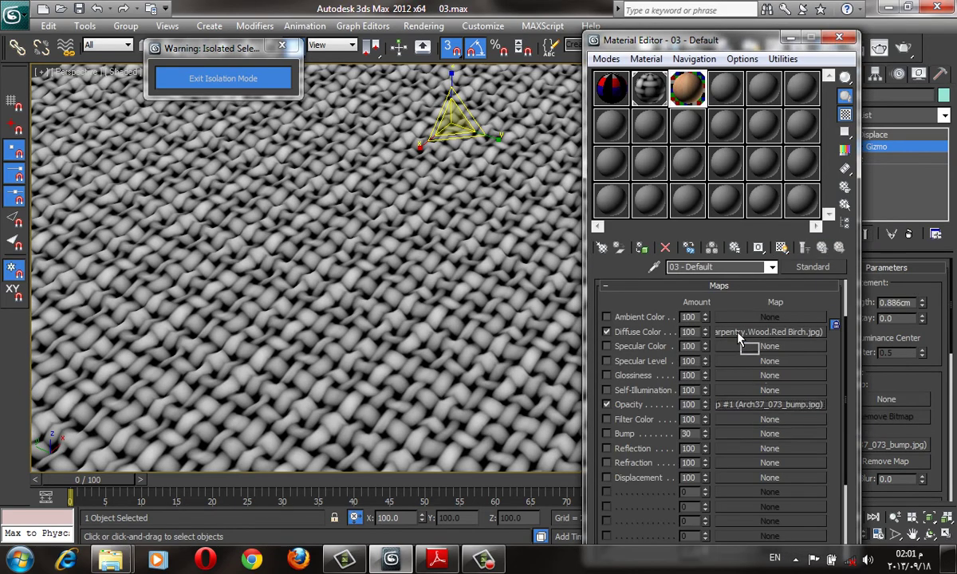
{"action": "middle_click_drag", "start_coordinate": [558, 358], "coordinate": [558, 311]}
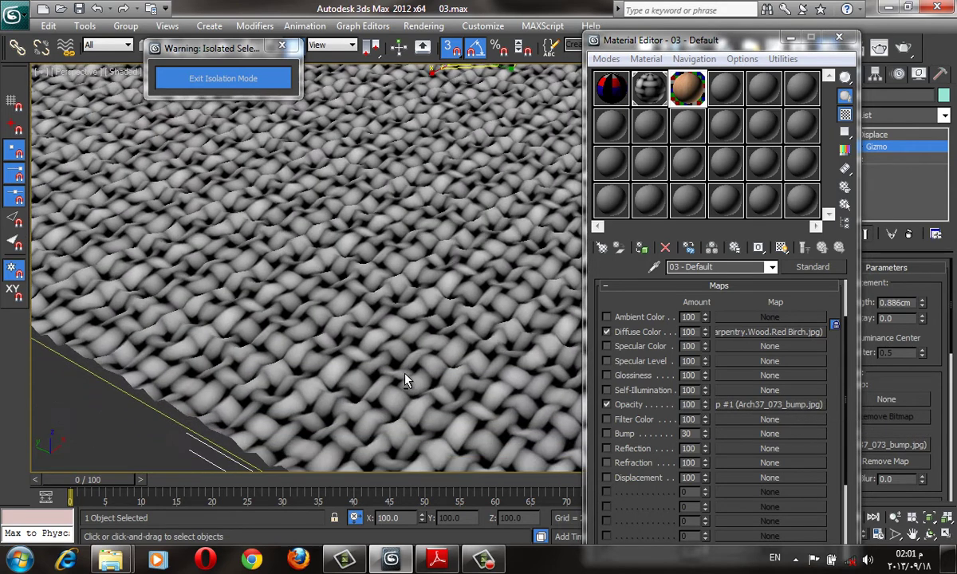
{"action": "scroll", "coordinate": [379, 350], "scroll_direction": "down", "scroll_amount": 5}
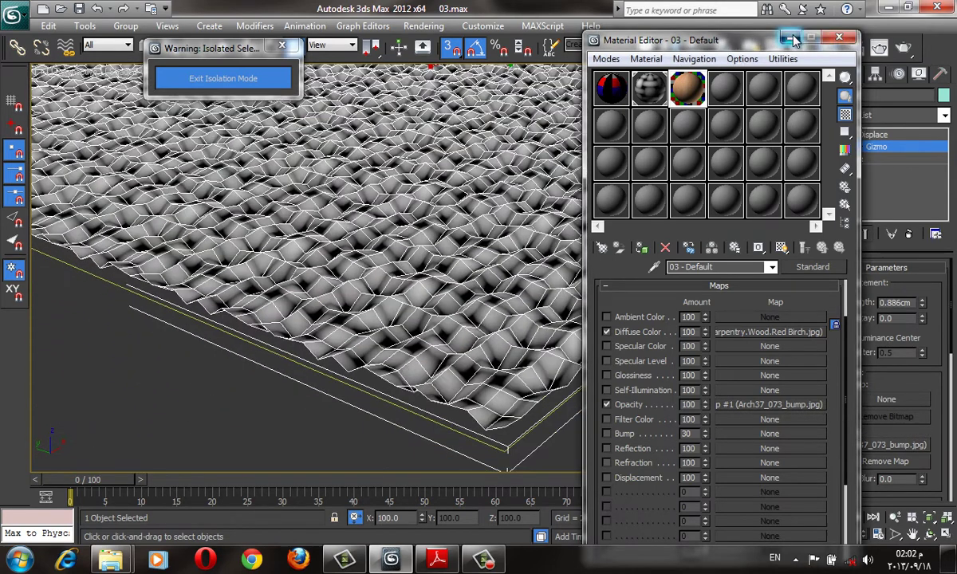
{"action": "left_click", "coordinate": [837, 37]}
Raise the plane's Length Segs to 200 and add a MeshSmooth modifier above Displace
{"action": "left_click", "coordinate": [901, 163]}
{"action": "type", "text": "200"}
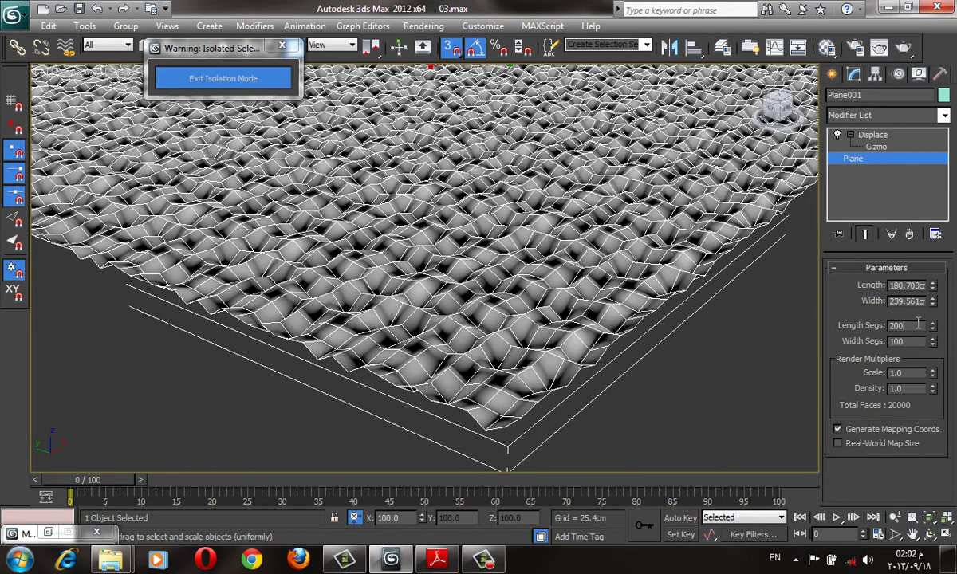
{"action": "key", "text": "Tab"}
{"action": "key", "text": "Tab"}
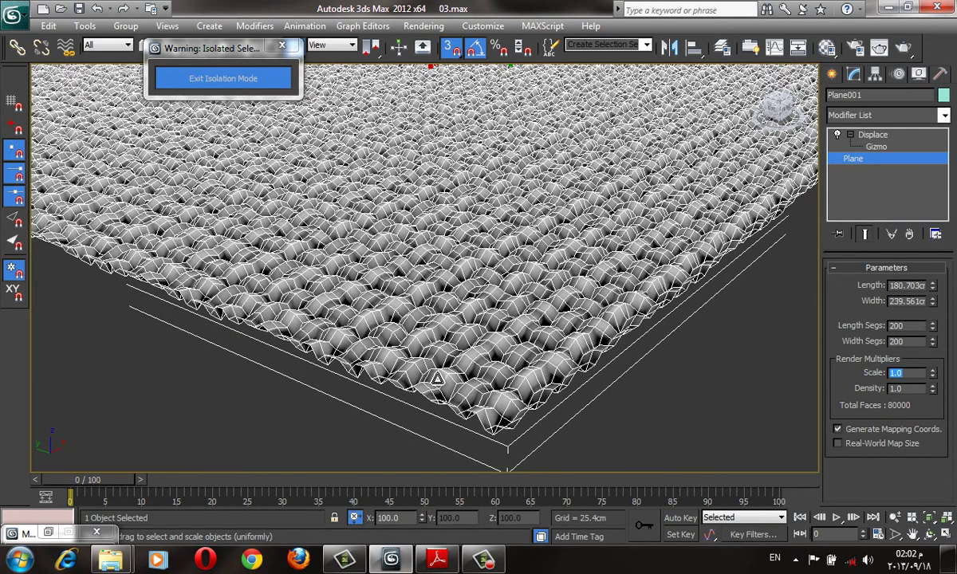
{"action": "left_click", "coordinate": [872, 134]}
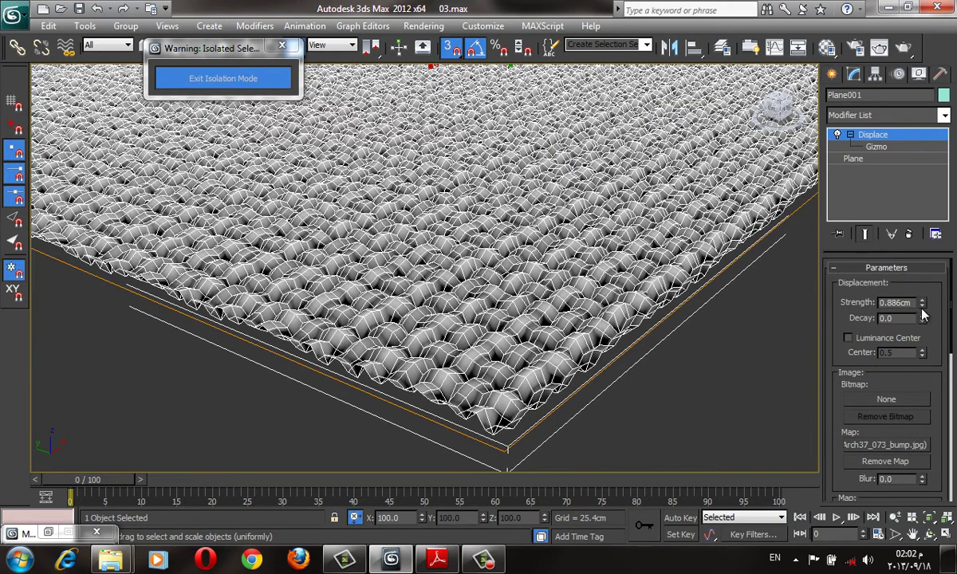
{"action": "left_click", "coordinate": [840, 110]}
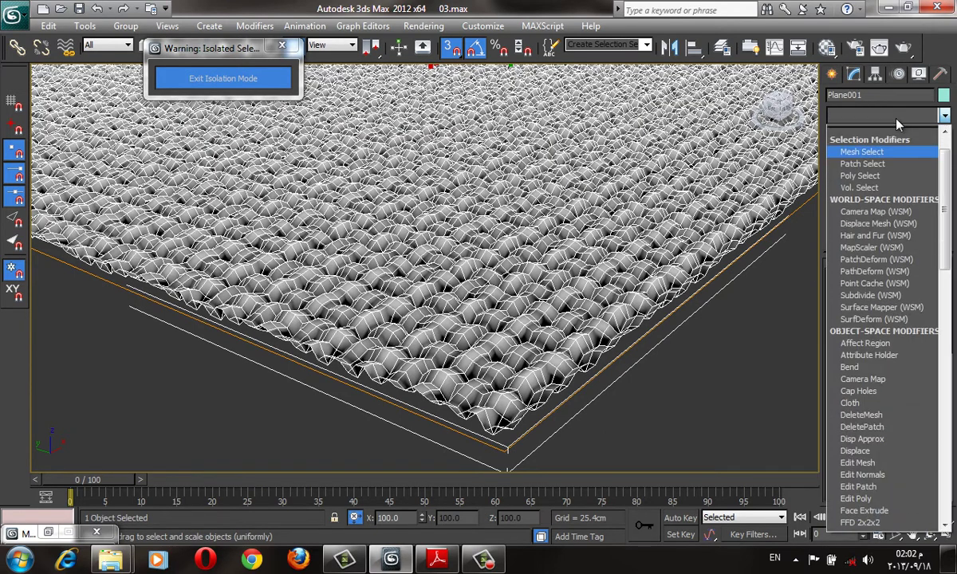
{"action": "scroll", "coordinate": [897, 128], "scroll_direction": "down", "scroll_amount": 5}
{"action": "scroll", "coordinate": [897, 128], "scroll_direction": "down", "scroll_amount": 10}
{"action": "left_click", "coordinate": [877, 190]}
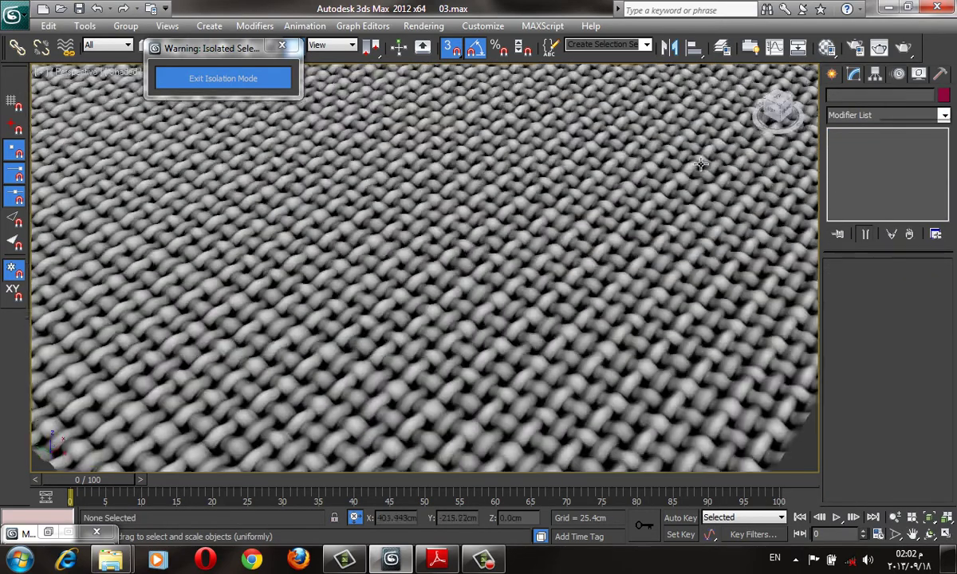
Render a preview of the weave, then zoom in and select the knit plane
{"action": "scroll", "coordinate": [478, 263], "scroll_direction": "up", "scroll_amount": 3}
{"action": "left_click", "coordinate": [878, 48]}
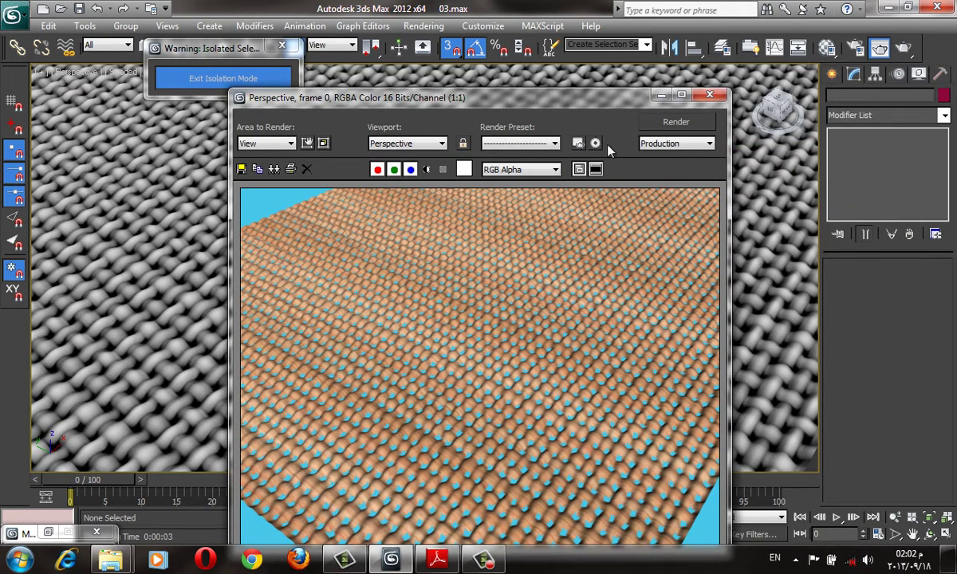
{"action": "left_click", "coordinate": [709, 94]}
{"action": "scroll", "coordinate": [624, 276], "scroll_direction": "down", "scroll_amount": 5}
{"action": "scroll", "coordinate": [479, 271], "scroll_direction": "down", "scroll_amount": 5}
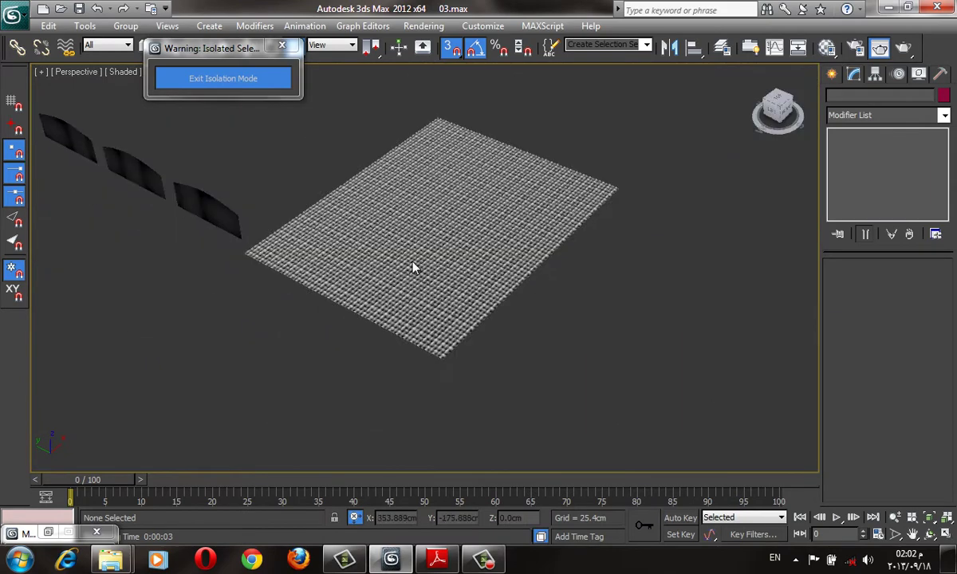
{"action": "middle_click_drag", "start_coordinate": [479, 211], "coordinate": [455, 247], "text": "alt"}
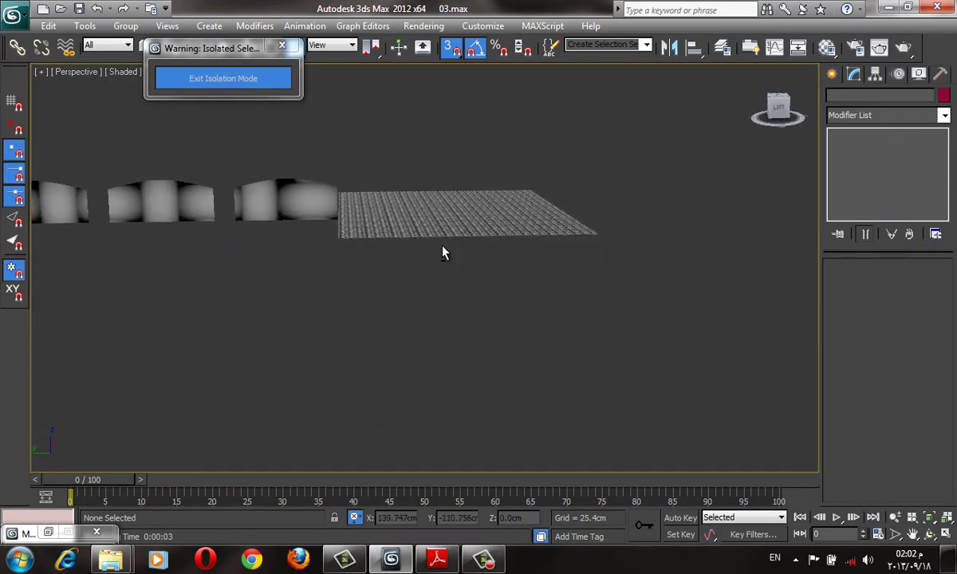
{"action": "scroll", "coordinate": [459, 268], "scroll_direction": "up", "scroll_amount": 5}
{"action": "middle_click_drag", "start_coordinate": [514, 161], "coordinate": [403, 281]}
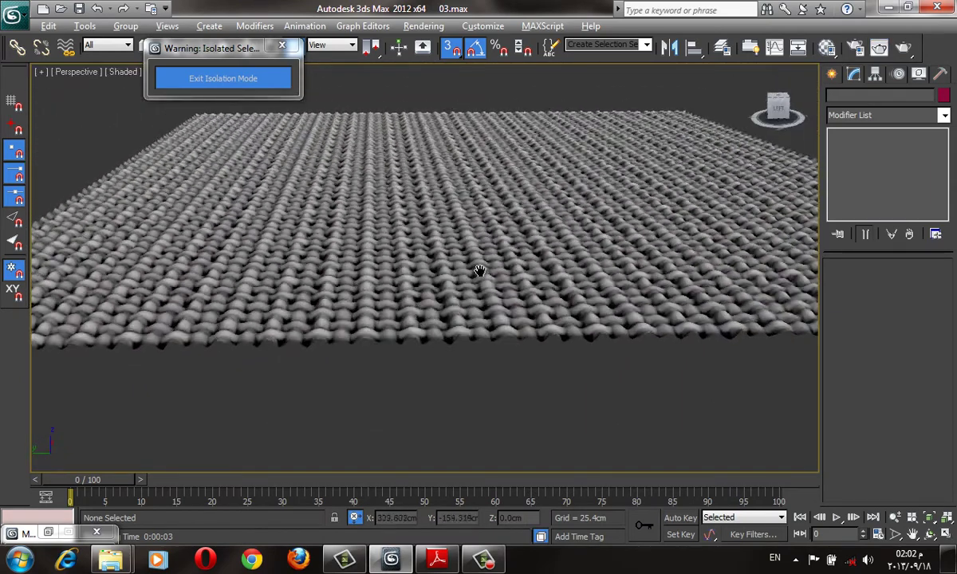
{"action": "left_click", "coordinate": [381, 264]}
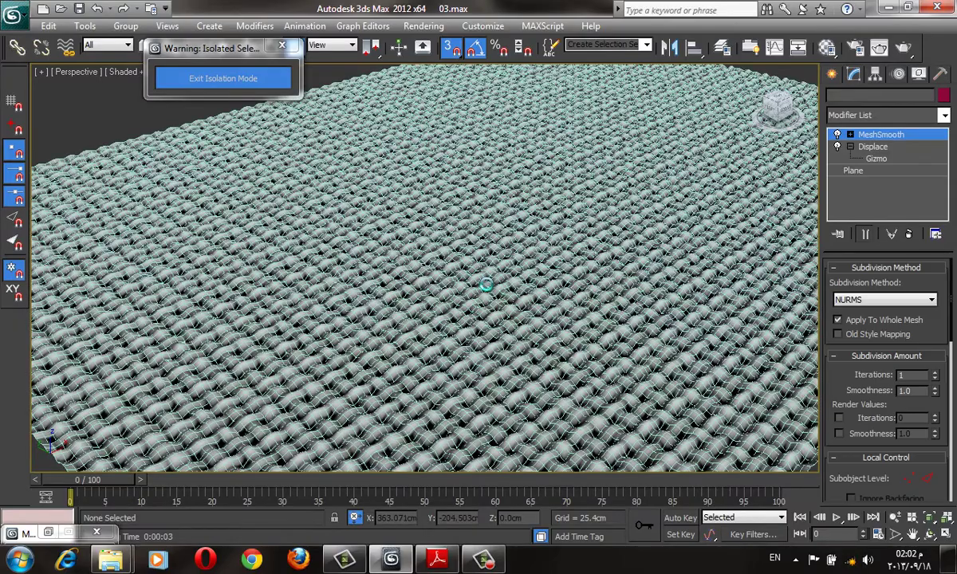
Frame the whole woven Plane001, delete it, and return to the Modify panel
{"action": "left_click", "coordinate": [451, 225]}
{"action": "scroll", "coordinate": [645, 281], "scroll_direction": "up", "scroll_amount": 2}
{"action": "scroll", "coordinate": [646, 281], "scroll_direction": "up", "scroll_amount": 2}
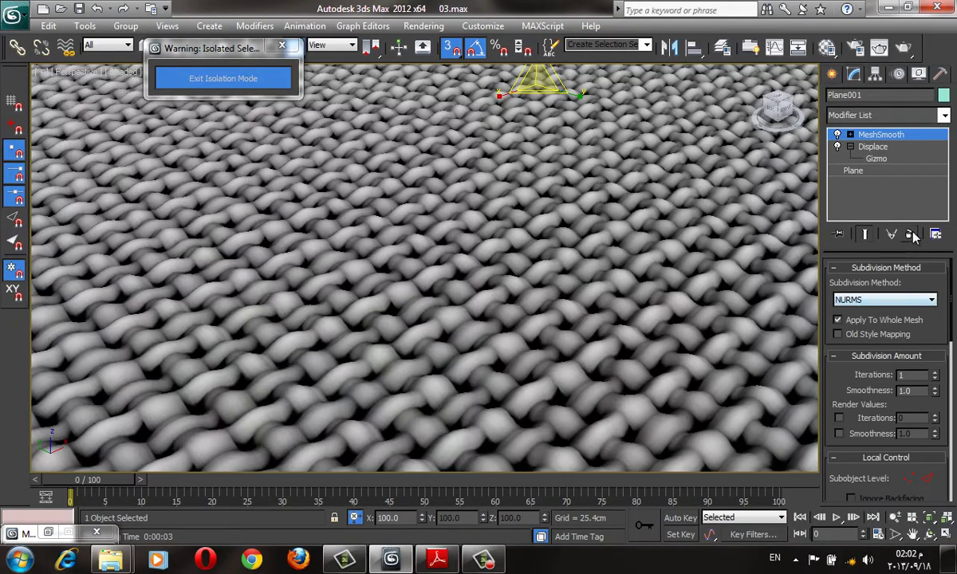
{"action": "scroll", "coordinate": [646, 281], "scroll_direction": "up", "scroll_amount": 2}
{"action": "scroll", "coordinate": [646, 281], "scroll_direction": "down", "scroll_amount": 1}
{"action": "scroll", "coordinate": [638, 335], "scroll_direction": "down", "scroll_amount": 3}
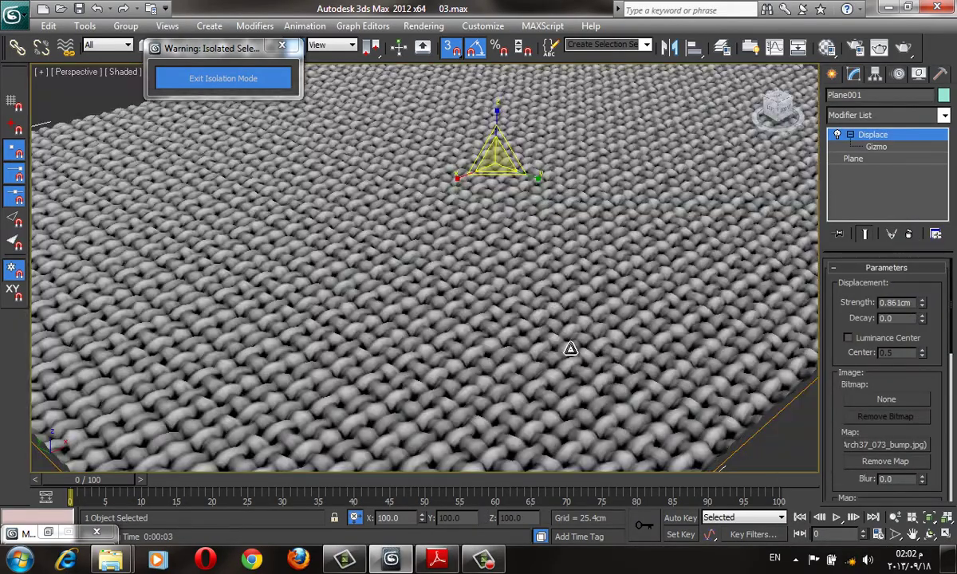
{"action": "scroll", "coordinate": [606, 303], "scroll_direction": "down", "scroll_amount": 3}
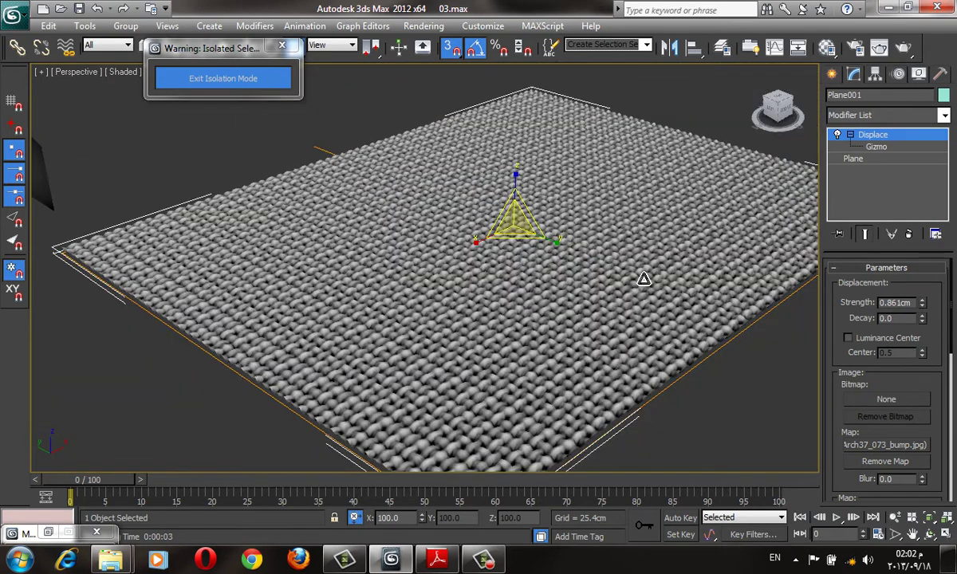
{"action": "scroll", "coordinate": [646, 278], "scroll_direction": "down", "scroll_amount": 2}
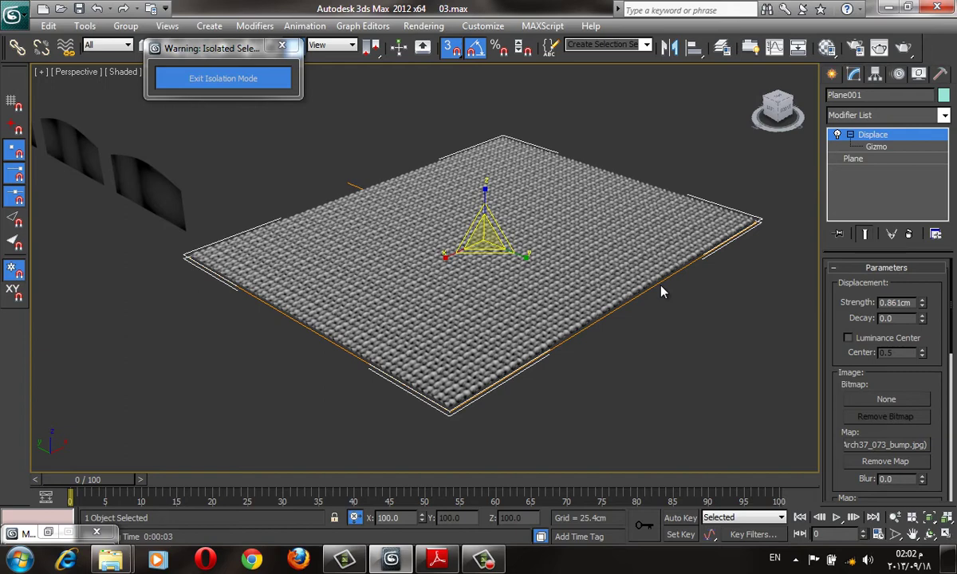
{"action": "middle_click_drag", "start_coordinate": [661, 292], "coordinate": [625, 343]}
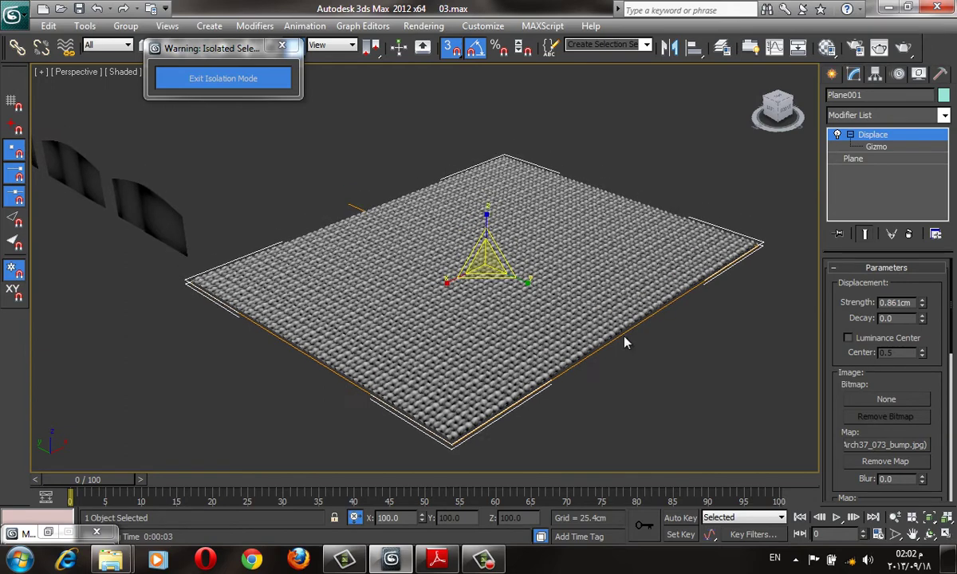
{"action": "left_click", "coordinate": [831, 74]}
{"action": "middle_click_drag", "start_coordinate": [482, 218], "coordinate": [514, 274]}
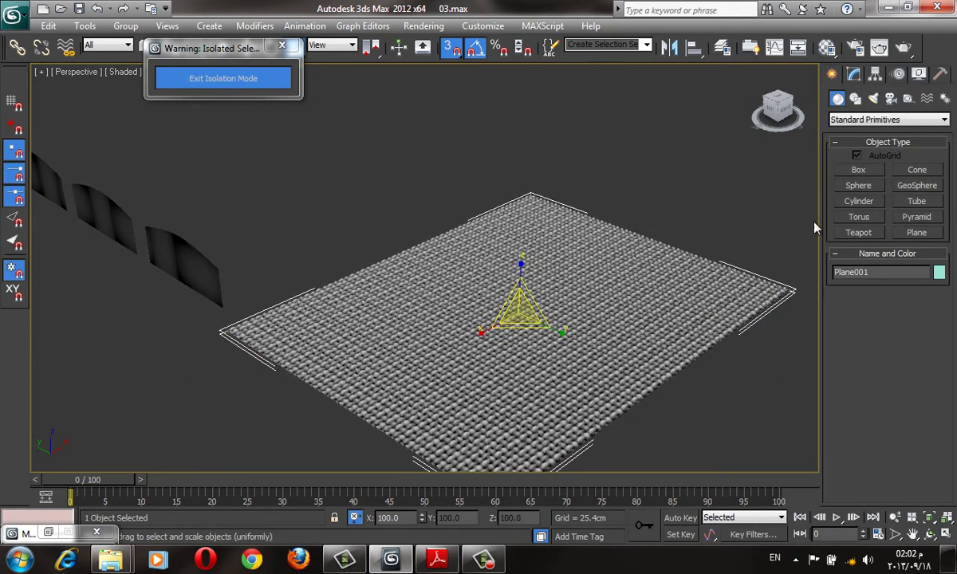
{"action": "key", "text": "Delete"}
{"action": "left_click", "coordinate": [854, 74]}
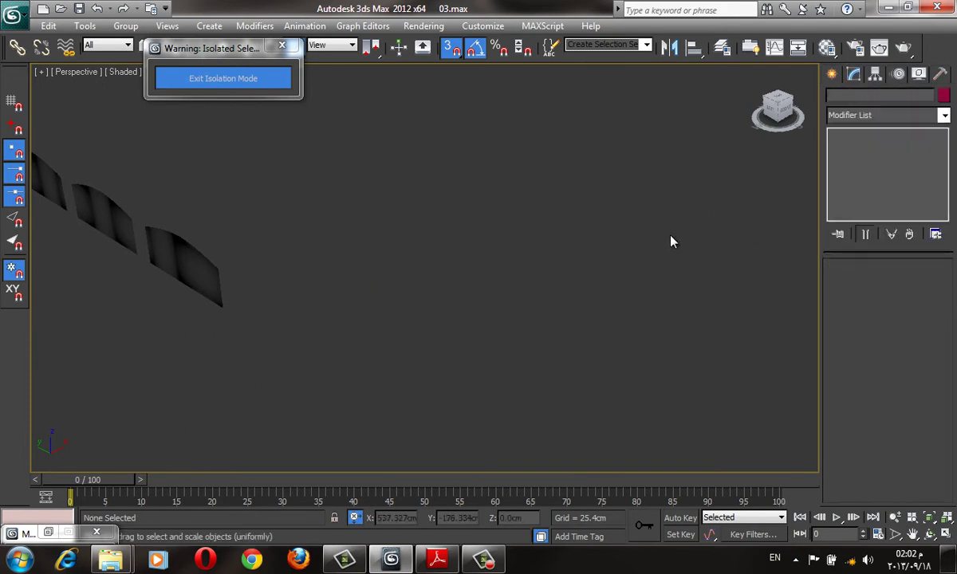
{"action": "mouse_move", "coordinate": [670, 242]}
{"action": "middle_mouse_down", "text": "alt"}
{"action": "mouse_move", "coordinate": [289, 252]}
{"action": "mouse_move", "coordinate": [342, 274]}
{"action": "mouse_move", "coordinate": [450, 228]}
{"action": "mouse_move", "coordinate": [637, 299]}
{"action": "mouse_move", "coordinate": [654, 349]}
{"action": "mouse_move", "coordinate": [670, 351]}
{"action": "middle_mouse_up", "text": "alt"}
Add a Displace modifier to the Shape023 cabinet frame
{"action": "left_click", "coordinate": [340, 273]}
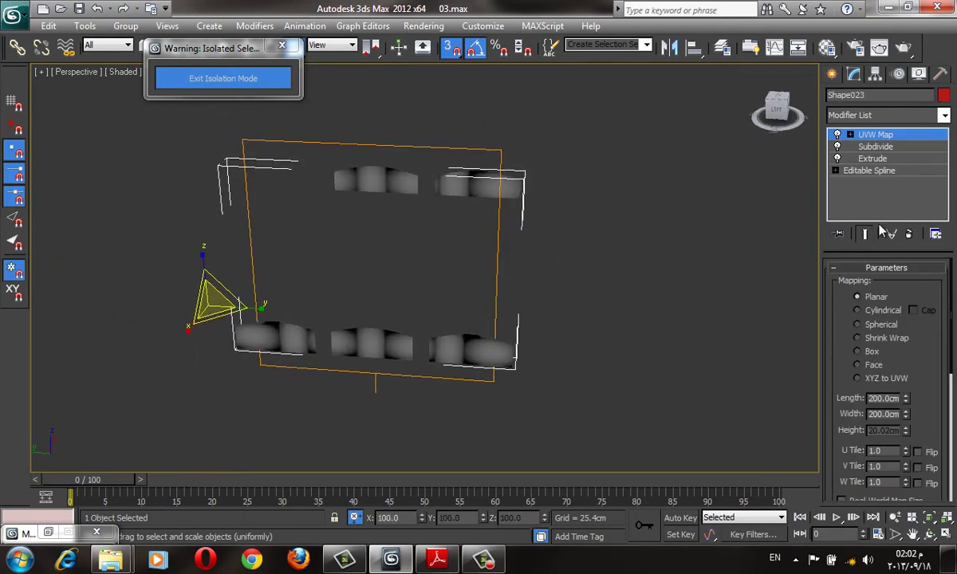
{"action": "left_click", "coordinate": [898, 118]}
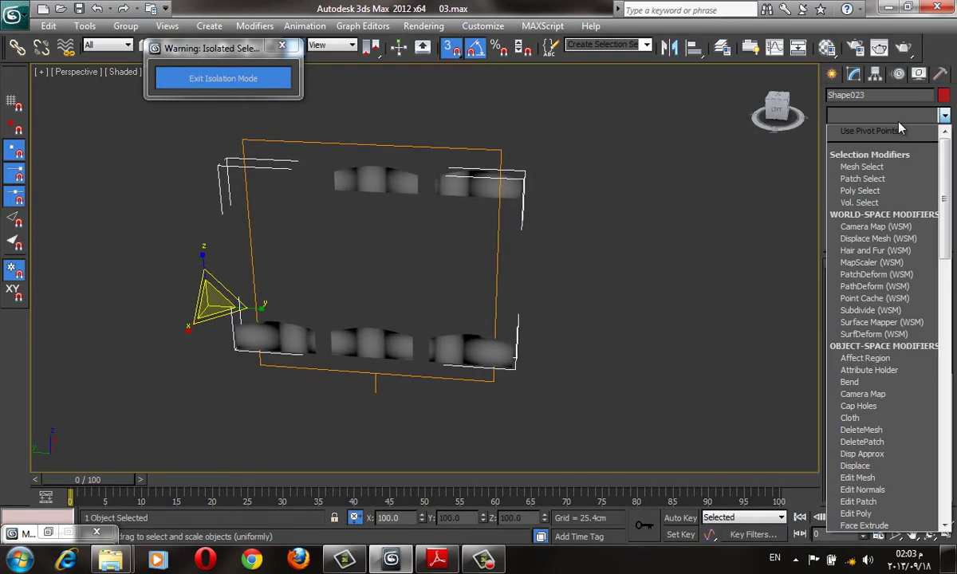
{"action": "key", "text": "d"}
{"action": "key", "text": "d"}
{"action": "key", "text": "d"}
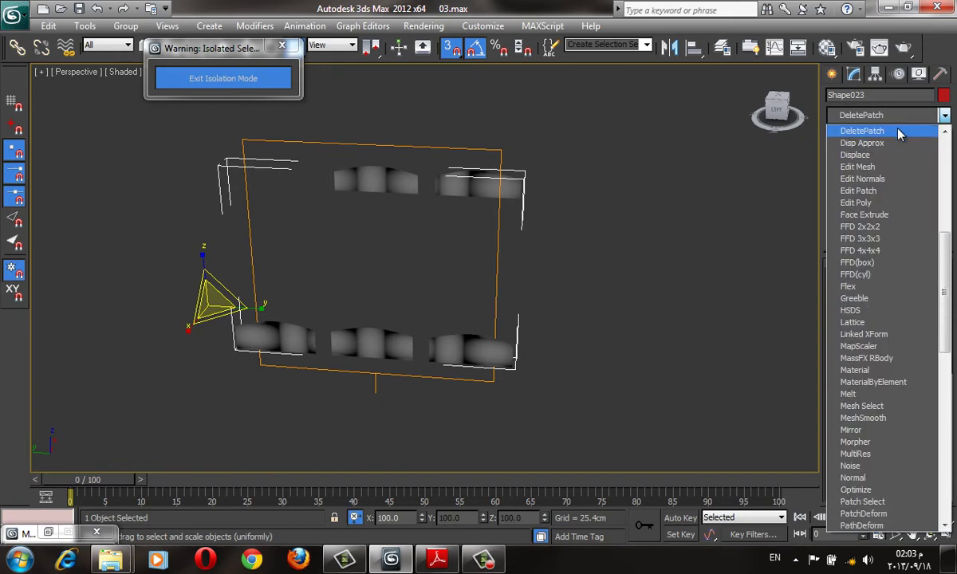
{"action": "left_click", "coordinate": [855, 154]}
{"action": "middle_click_drag", "start_coordinate": [752, 310], "coordinate": [684, 314], "text": "alt"}
Instance the material's Opacity map onto the Displace Map button
{"action": "key", "text": "m"}
{"action": "left_click_drag", "start_coordinate": [674, 48], "coordinate": [465, 48]}
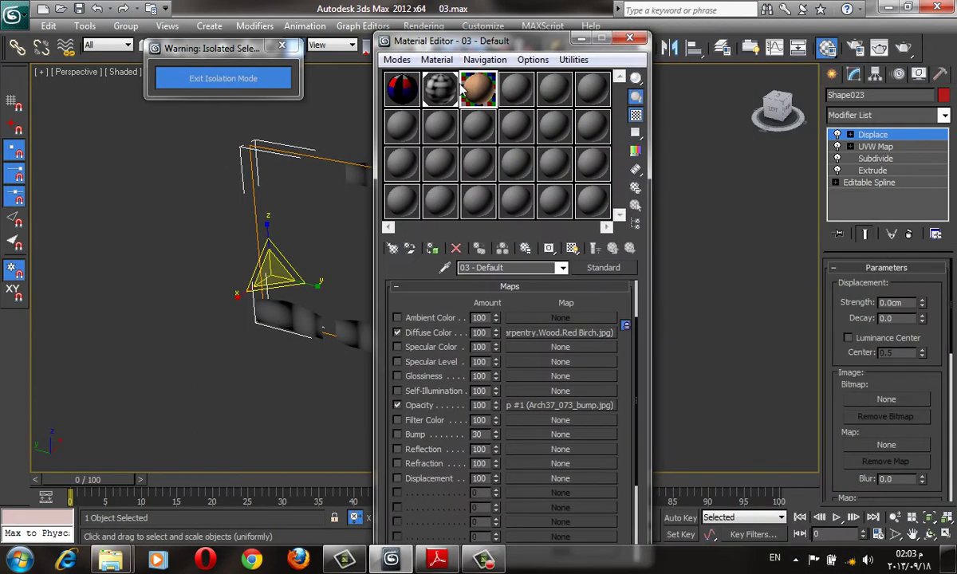
{"action": "left_click_drag", "start_coordinate": [569, 405], "coordinate": [886, 444]}
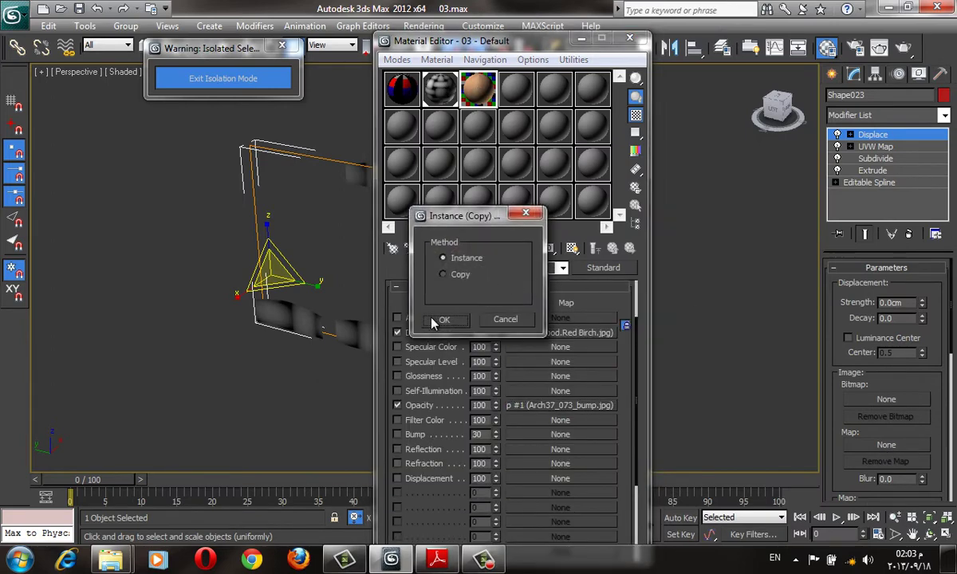
{"action": "left_click", "coordinate": [444, 318]}
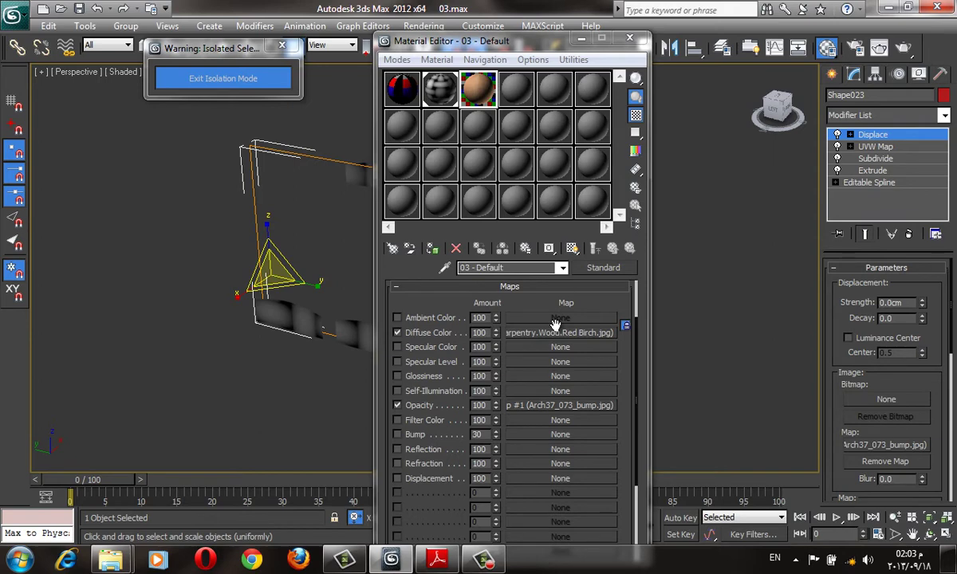
Open the Opacity bitmap, show it in the viewport, and set its tiling to 4×4
{"action": "left_click", "coordinate": [549, 405]}
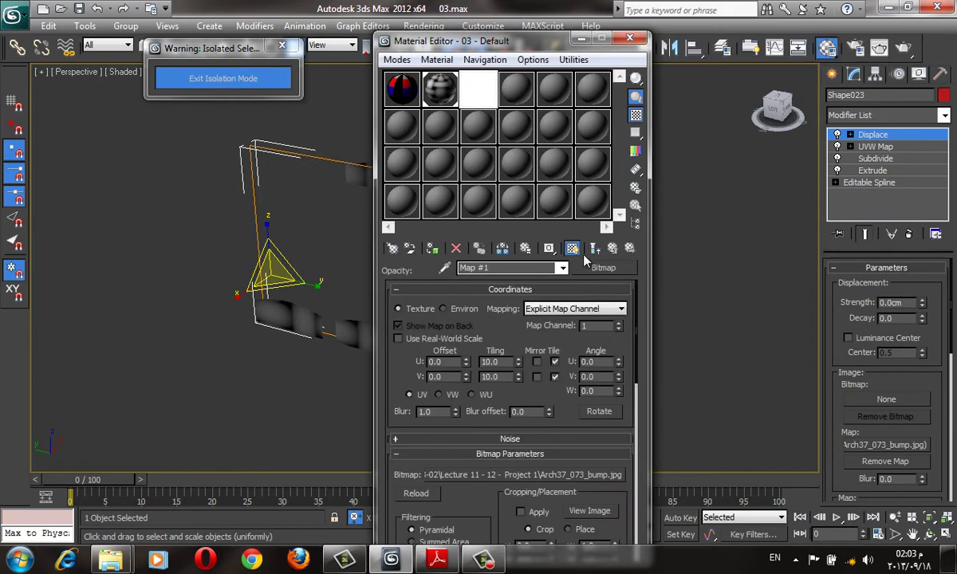
{"action": "left_click", "coordinate": [492, 560]}
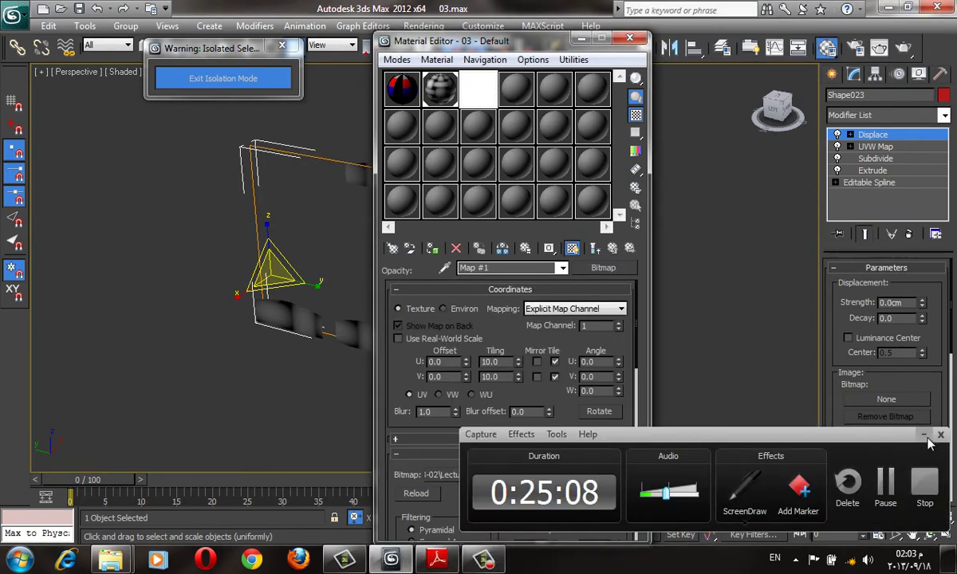
{"action": "left_click", "coordinate": [612, 254]}
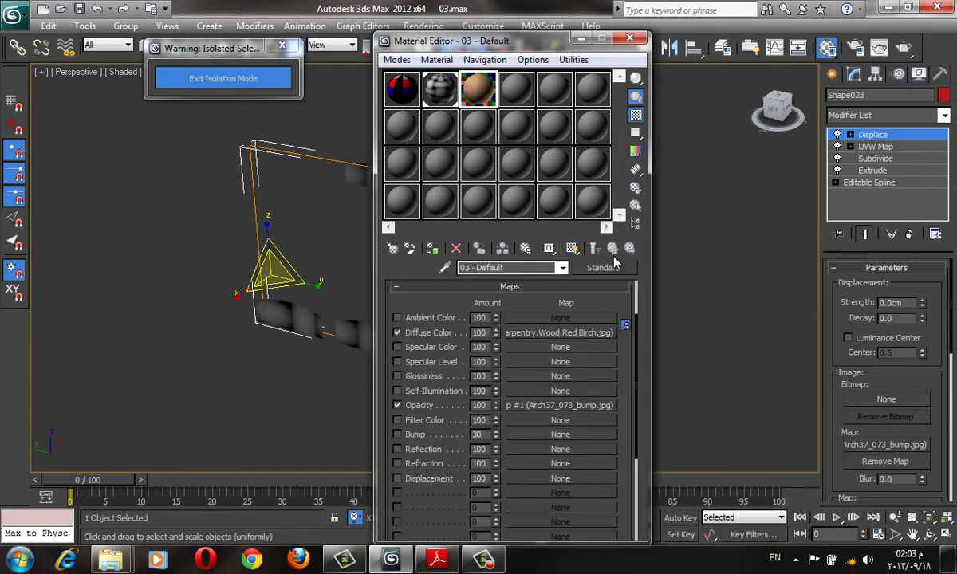
{"action": "left_click", "coordinate": [513, 406]}
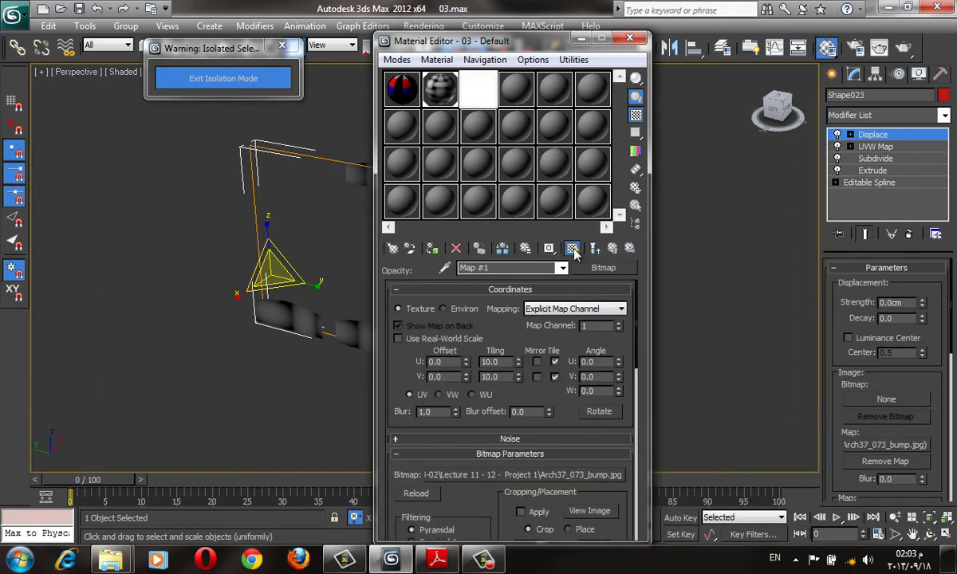
{"action": "left_click", "coordinate": [574, 248]}
{"action": "type", "text": "4"}
{"action": "key", "text": "Tab"}
{"action": "type", "text": "4"}
{"action": "key", "text": "Return"}
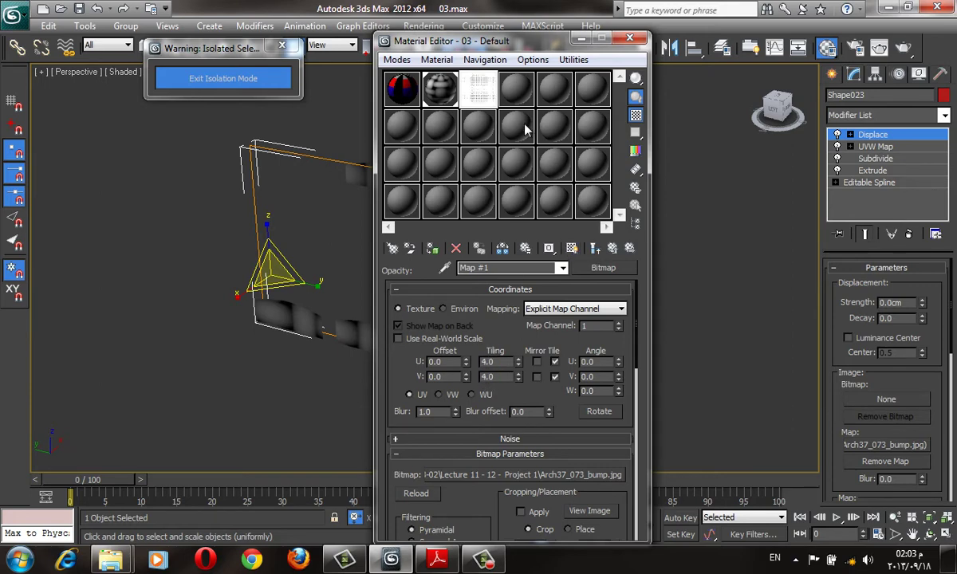
Preview the map and turn on viewport display of the woven texture on the frame
{"action": "double_click", "coordinate": [454, 90]}
{"action": "left_click", "coordinate": [438, 153]}
{"action": "left_click", "coordinate": [613, 248]}
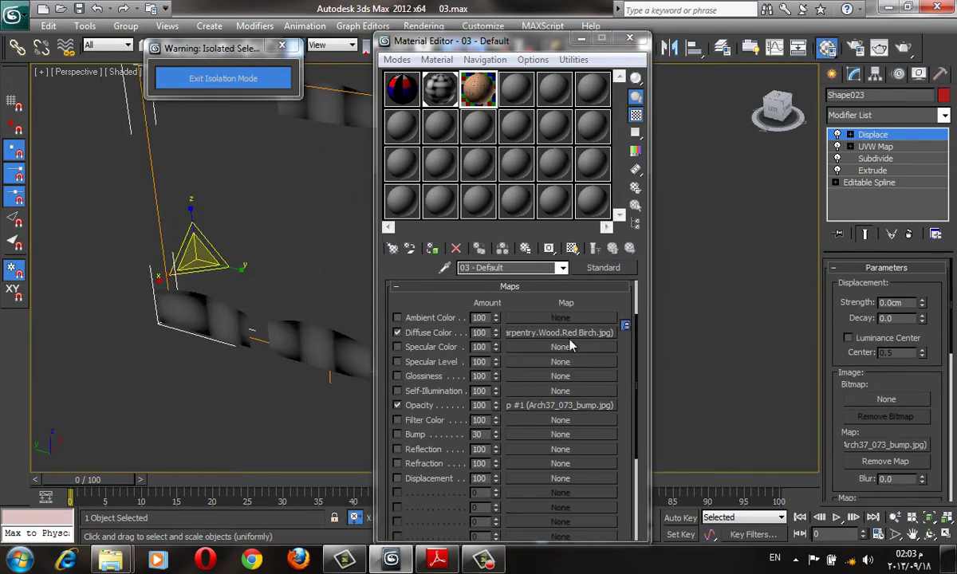
{"action": "left_click", "coordinate": [558, 405]}
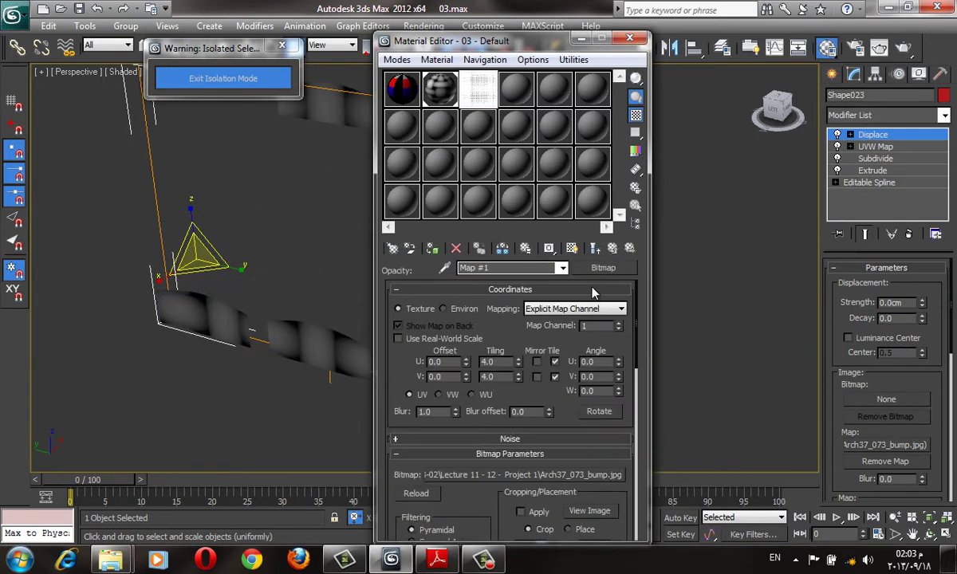
{"action": "left_click", "coordinate": [613, 249]}
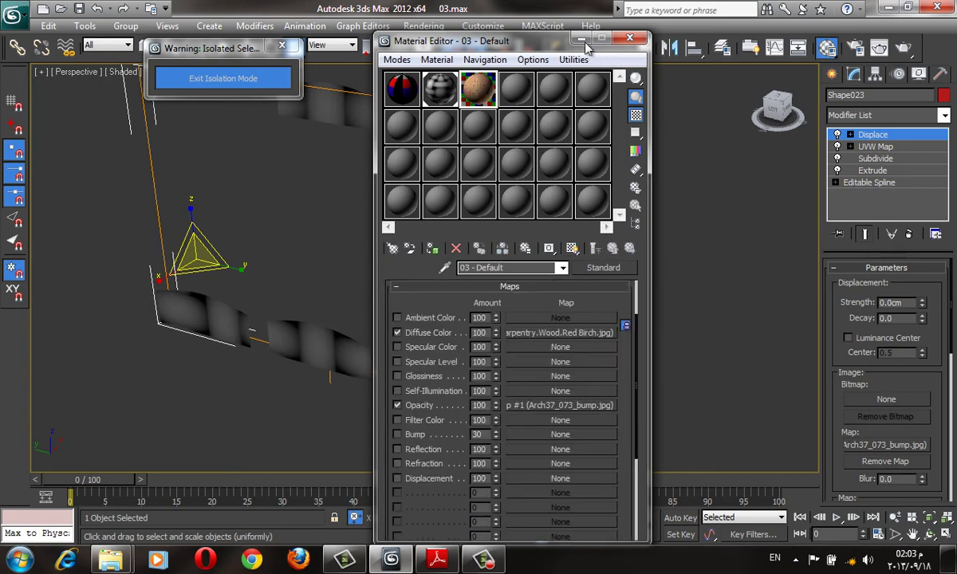
{"action": "key", "text": "m"}
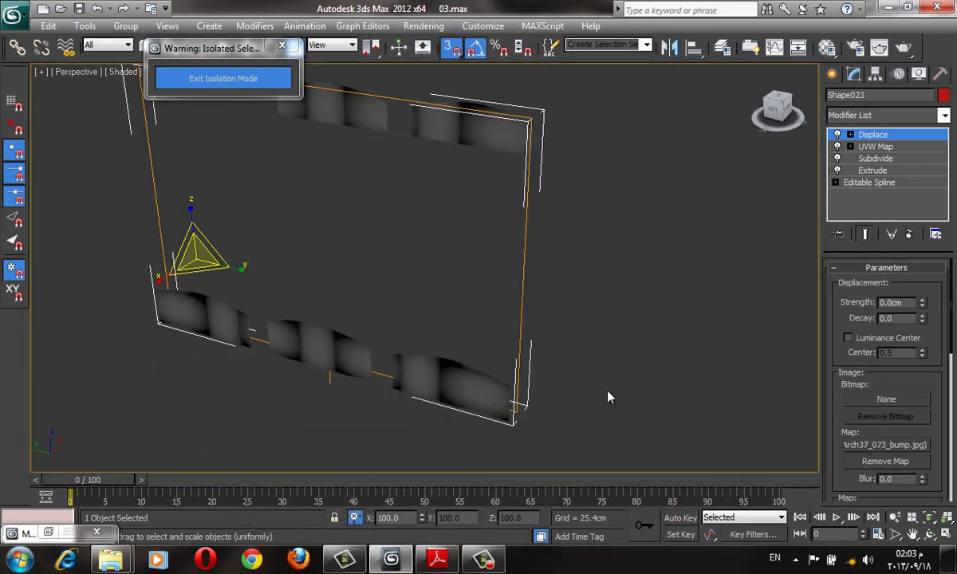
{"action": "key", "text": "m"}
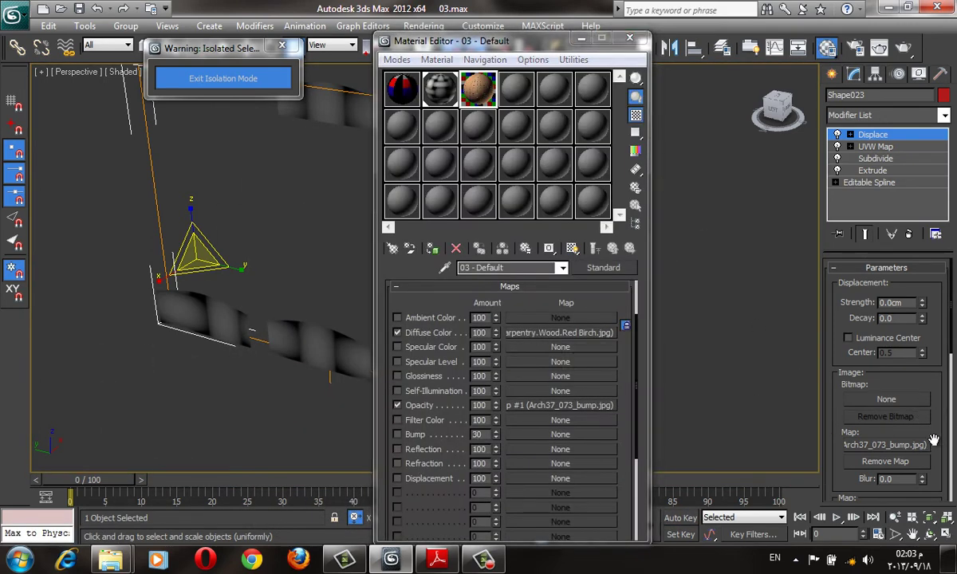
{"action": "scroll", "coordinate": [873, 416], "scroll_direction": "down", "scroll_amount": 2}
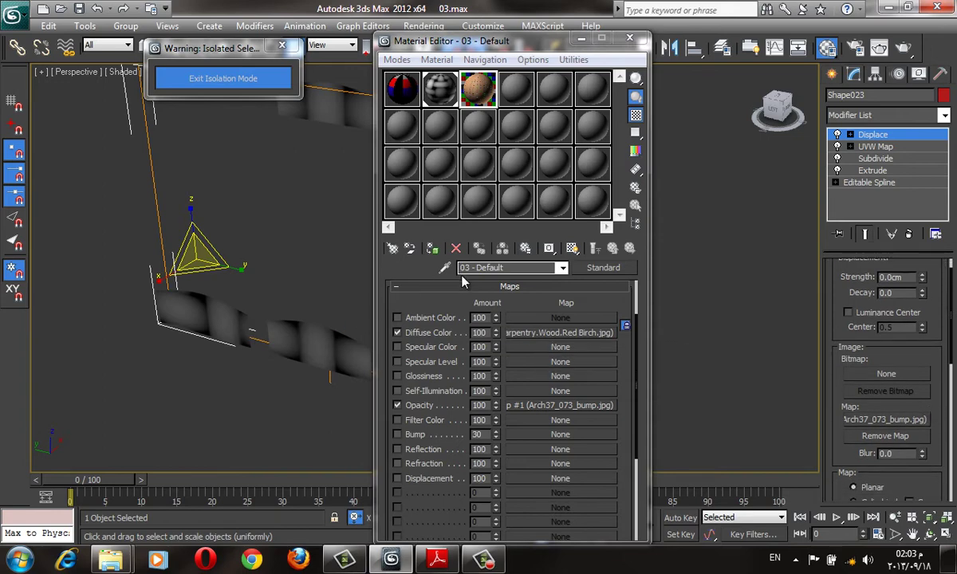
{"action": "left_click", "coordinate": [433, 248]}
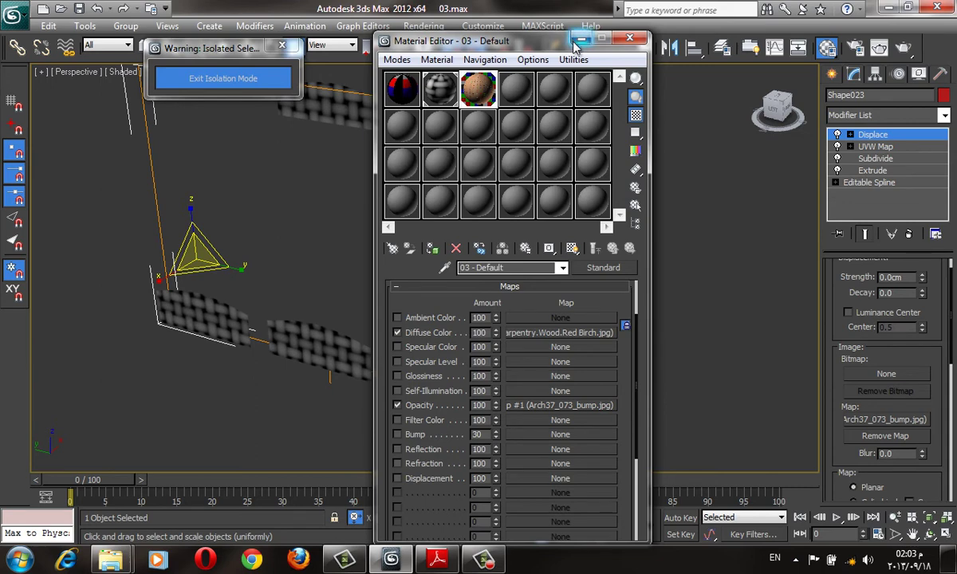
Change the Opacity map's tiling to 10×10
{"action": "left_click", "coordinate": [589, 405]}
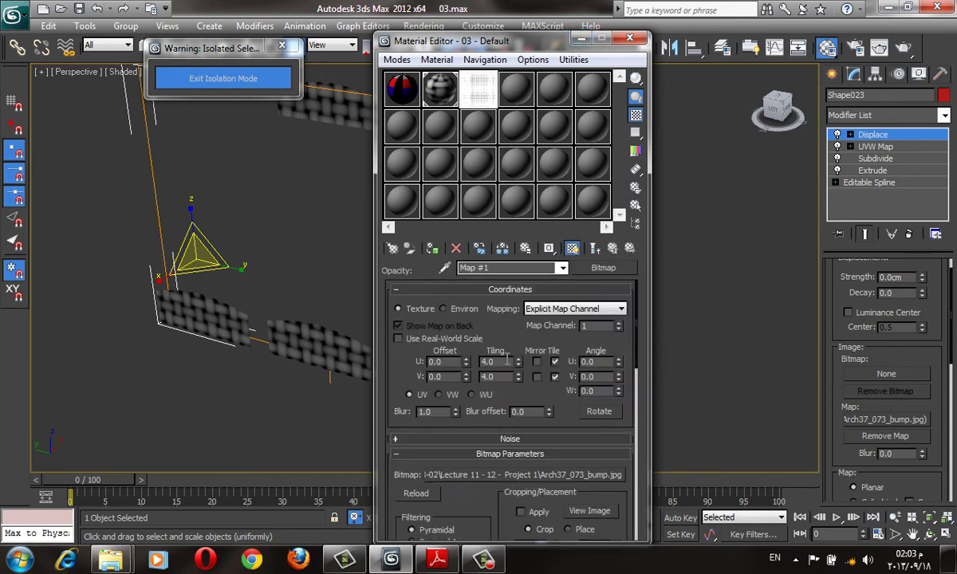
{"action": "type", "text": "0"}
{"action": "key", "text": "Tab"}
{"action": "type", "text": "10"}
{"action": "key", "text": "Return"}
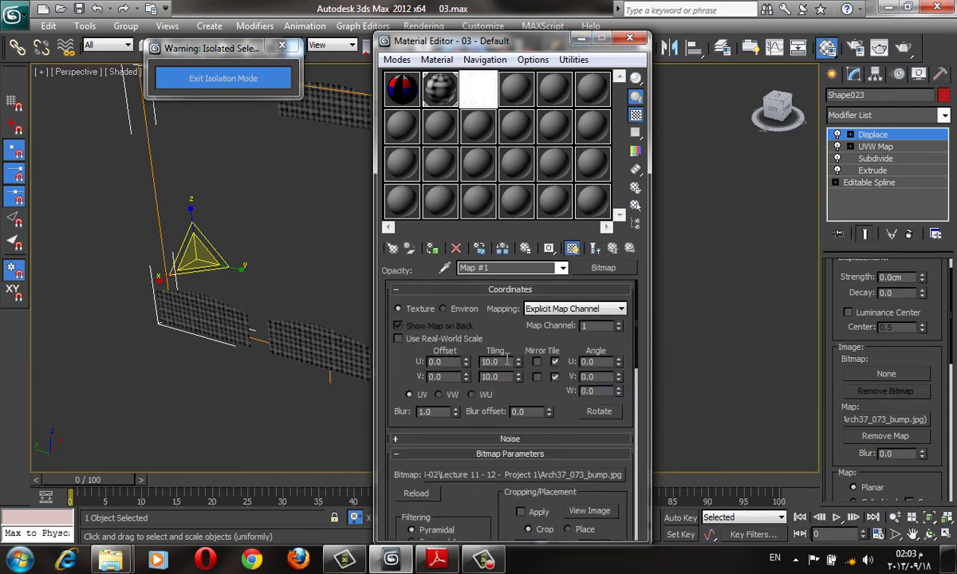
{"action": "left_click", "coordinate": [629, 37]}
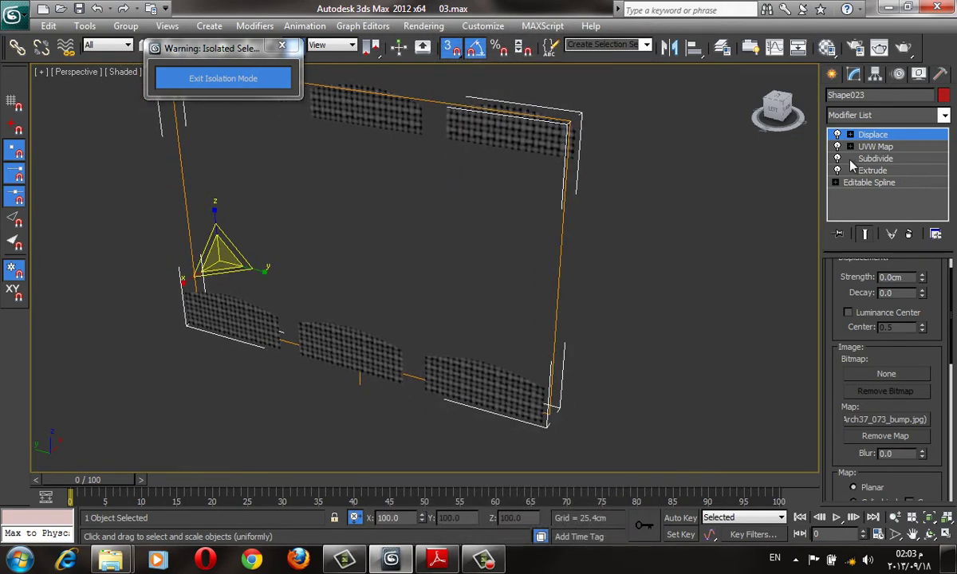
Set the map's W angle to 45° and preview the diagonal weave
{"action": "key", "text": "m"}
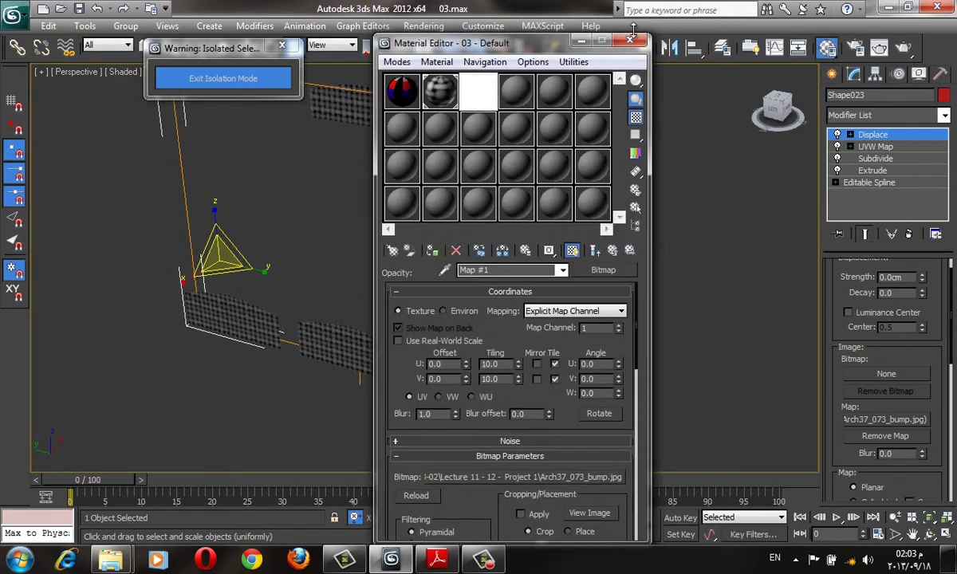
{"action": "left_click_drag", "start_coordinate": [558, 43], "coordinate": [829, 61]}
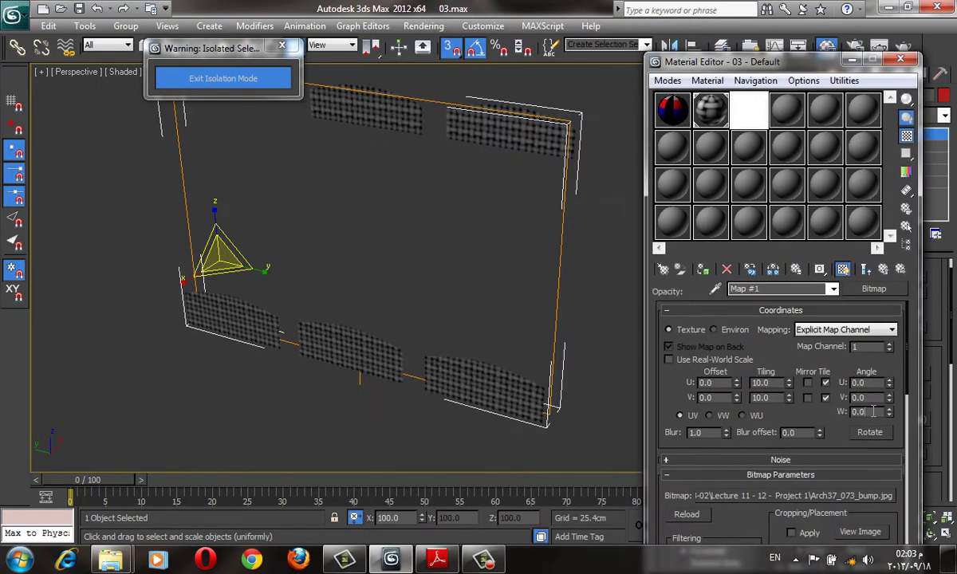
{"action": "type", "text": "45"}
{"action": "key", "text": "Return"}
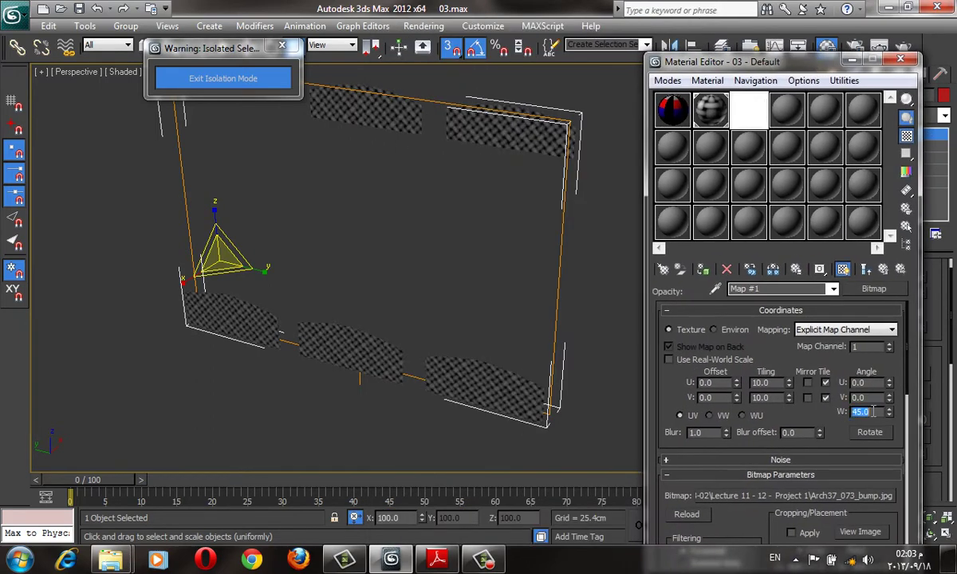
{"action": "left_click", "coordinate": [865, 268]}
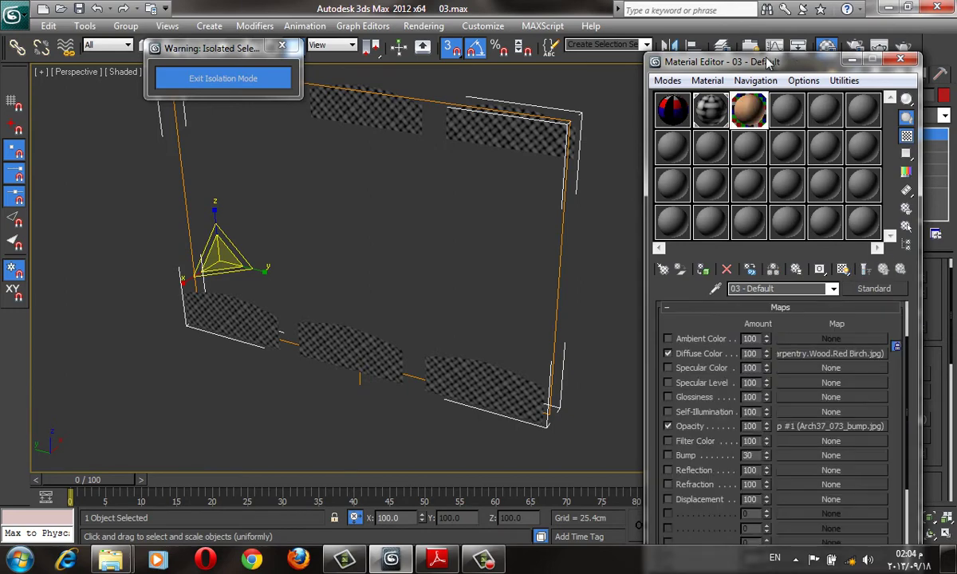
{"action": "left_click_drag", "start_coordinate": [765, 62], "coordinate": [586, 39]}
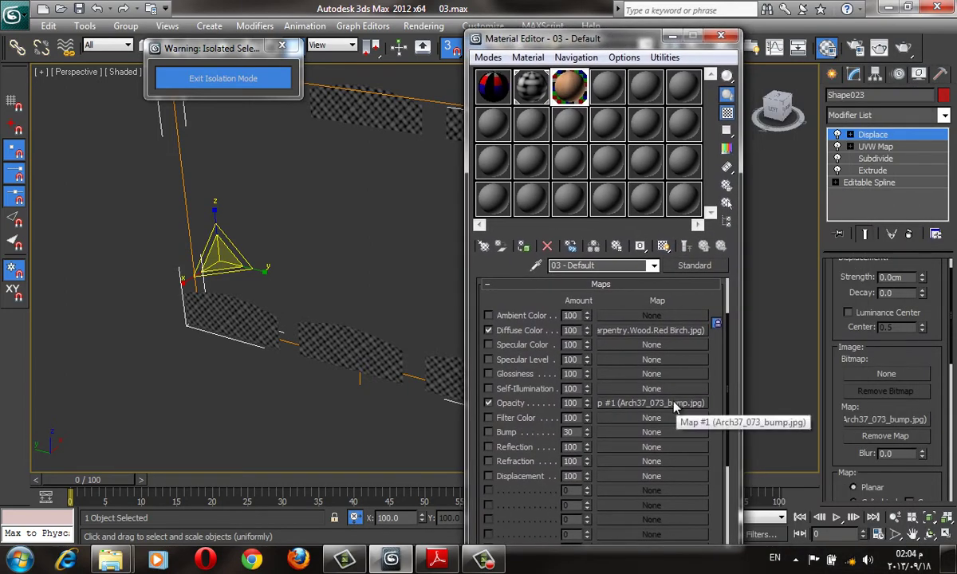
{"action": "left_click", "coordinate": [674, 407]}
{"action": "double_click", "coordinate": [560, 96]}
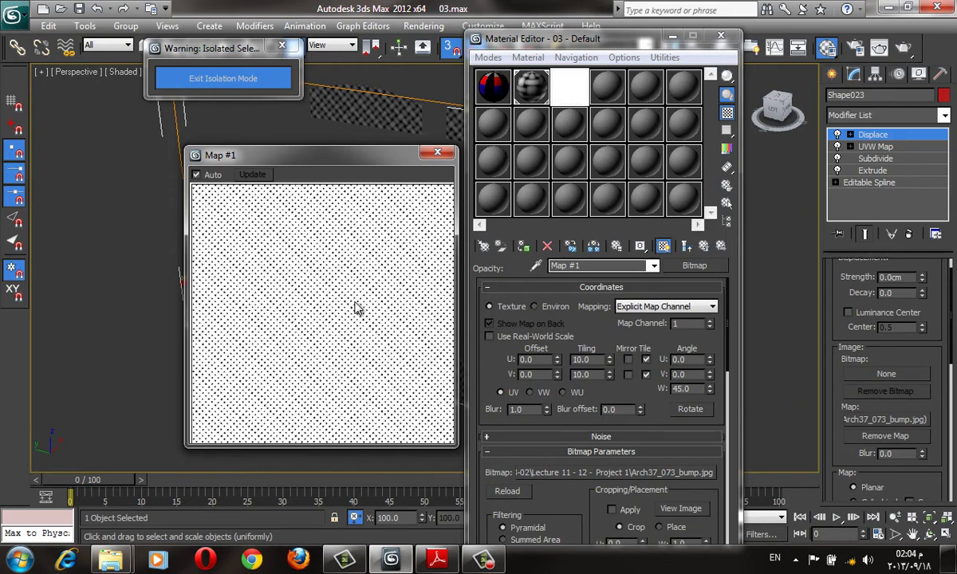
{"action": "left_click", "coordinate": [437, 153]}
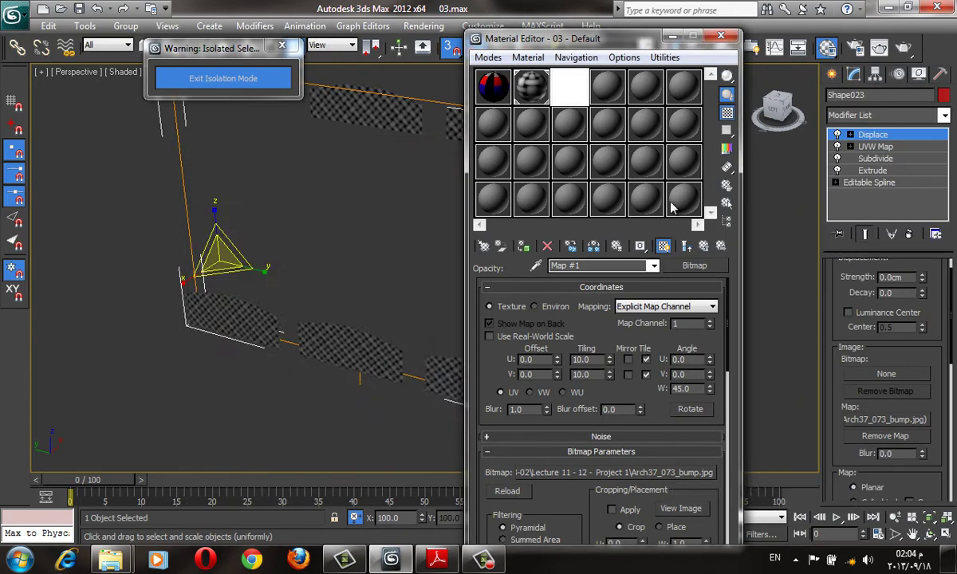
{"action": "left_click", "coordinate": [703, 247]}
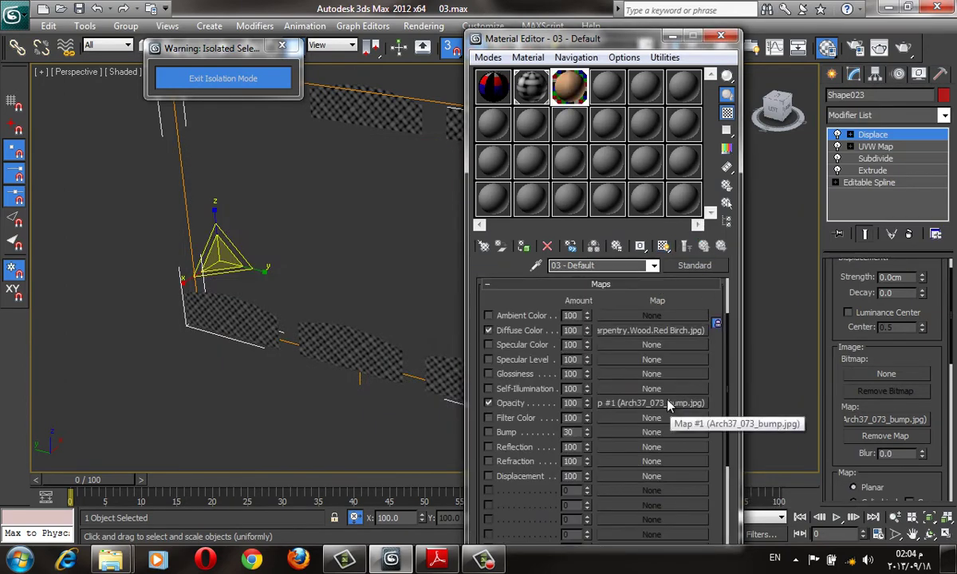
Copy the weave map onto Reflection, then clear it from that slot
{"action": "left_click_drag", "start_coordinate": [659, 454], "coordinate": [655, 448]}
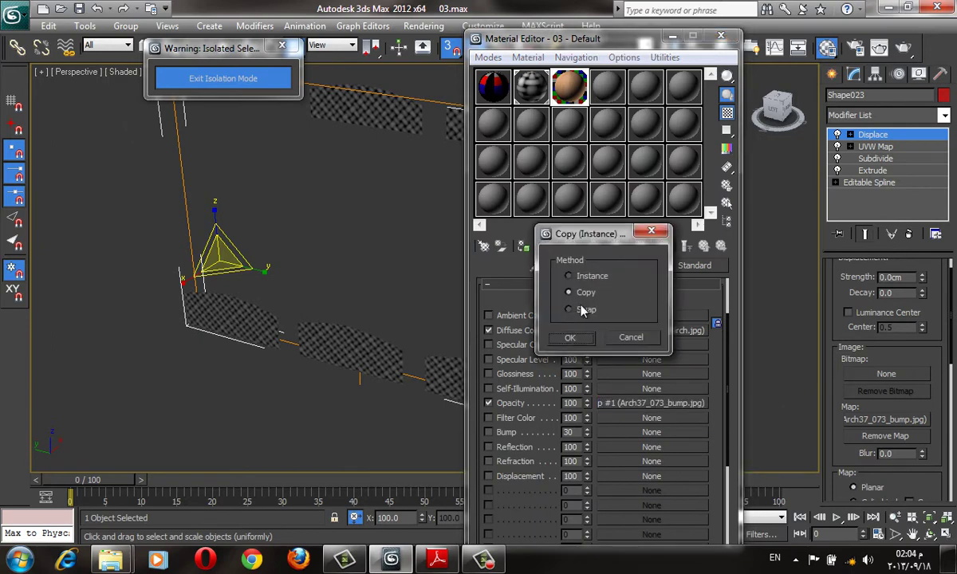
{"action": "left_click", "coordinate": [550, 292]}
{"action": "left_click", "coordinate": [568, 337]}
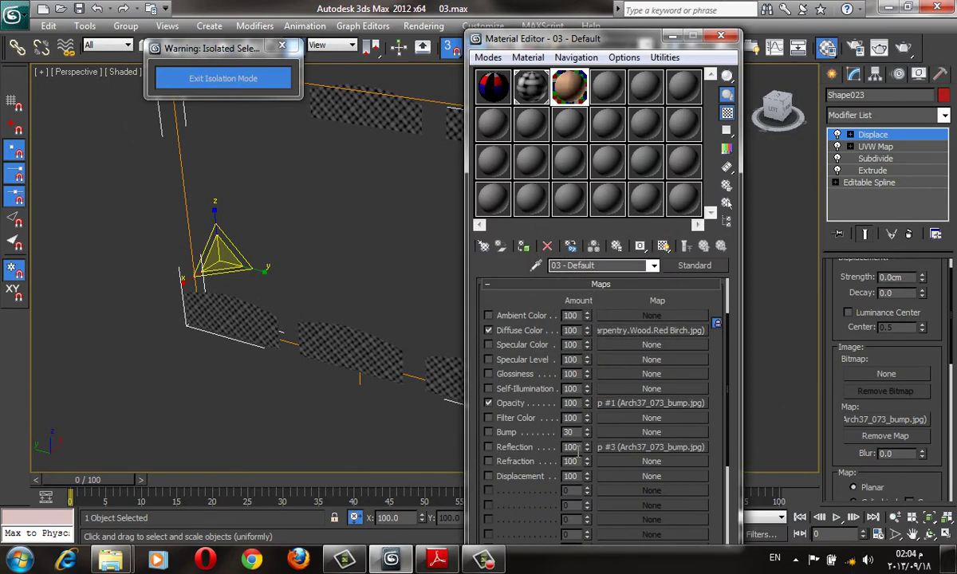
{"action": "left_click", "coordinate": [651, 446]}
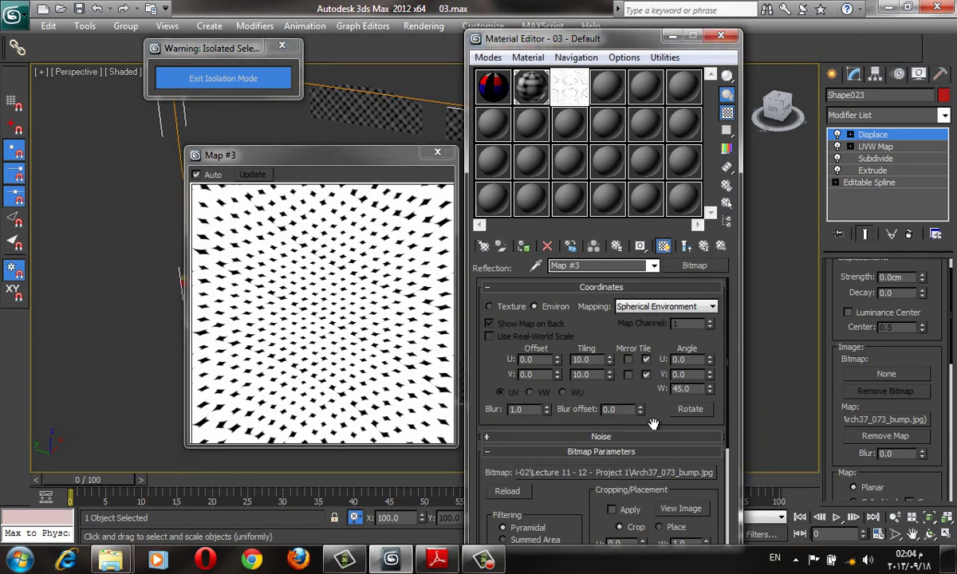
{"action": "scroll", "coordinate": [693, 395], "scroll_direction": "down", "scroll_amount": 5}
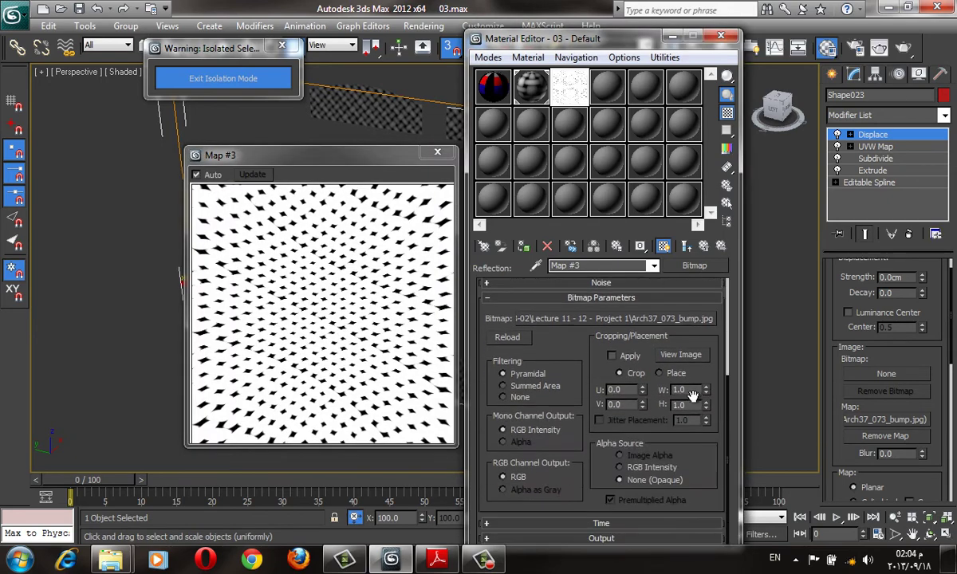
{"action": "left_click", "coordinate": [721, 246]}
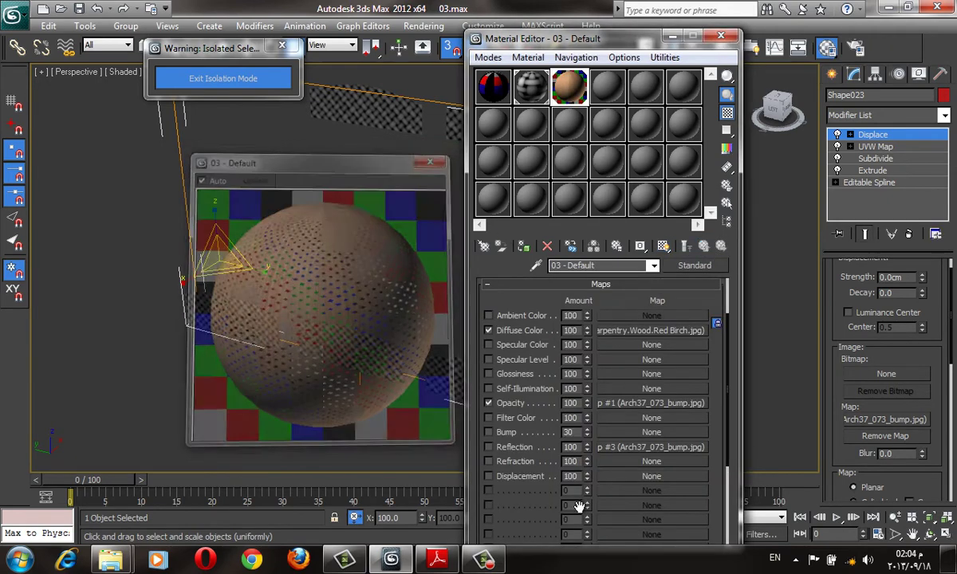
{"action": "right_click", "coordinate": [620, 444]}
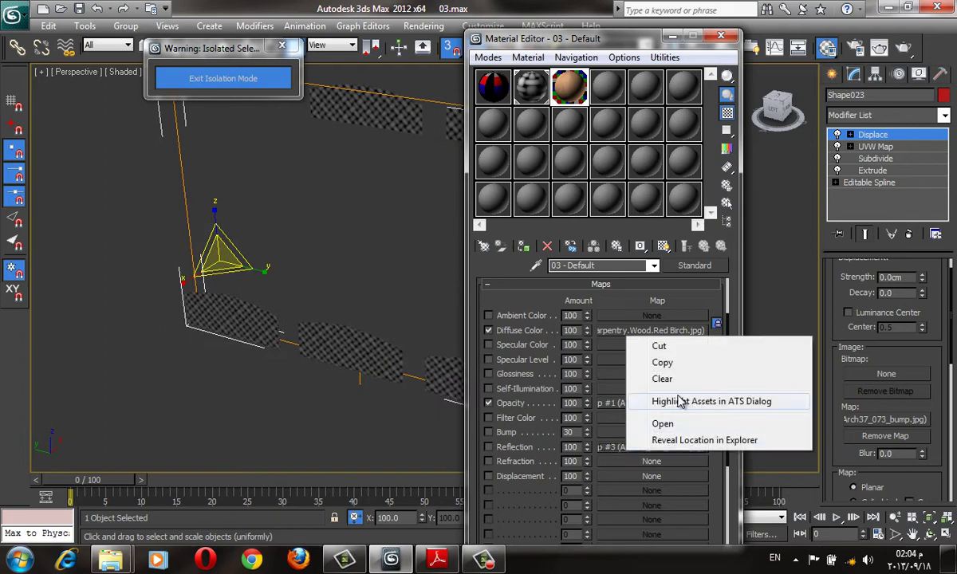
{"action": "left_click", "coordinate": [630, 357]}
Copy the weave map into Bump and set its Output Amount to 1.0
{"action": "left_click_drag", "start_coordinate": [643, 405], "coordinate": [646, 445]}
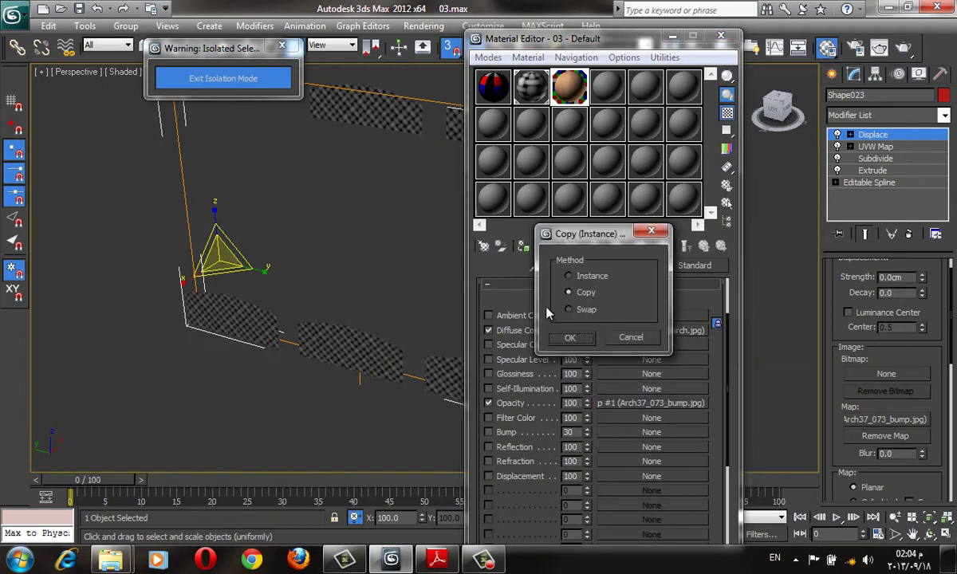
{"action": "left_click", "coordinate": [571, 337]}
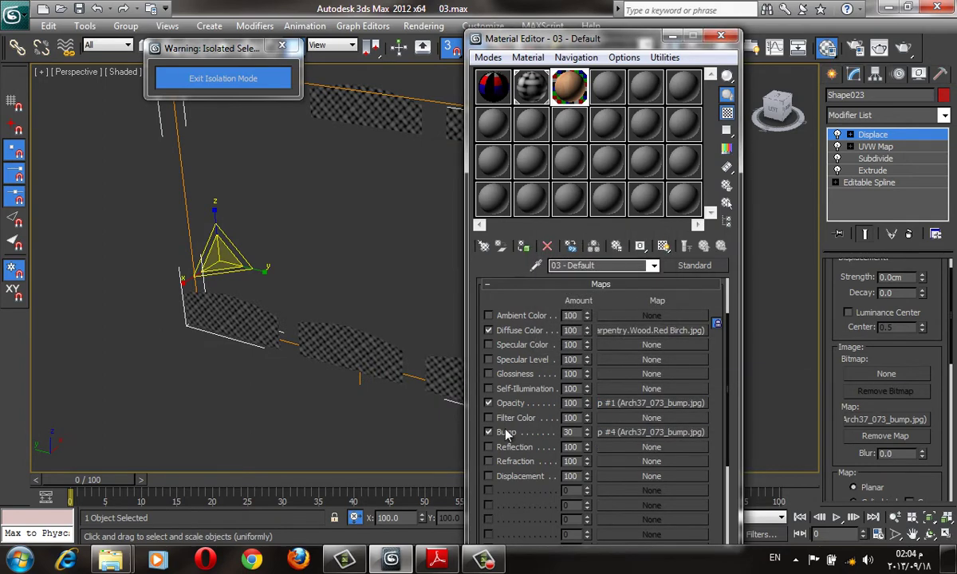
{"action": "left_click", "coordinate": [666, 438]}
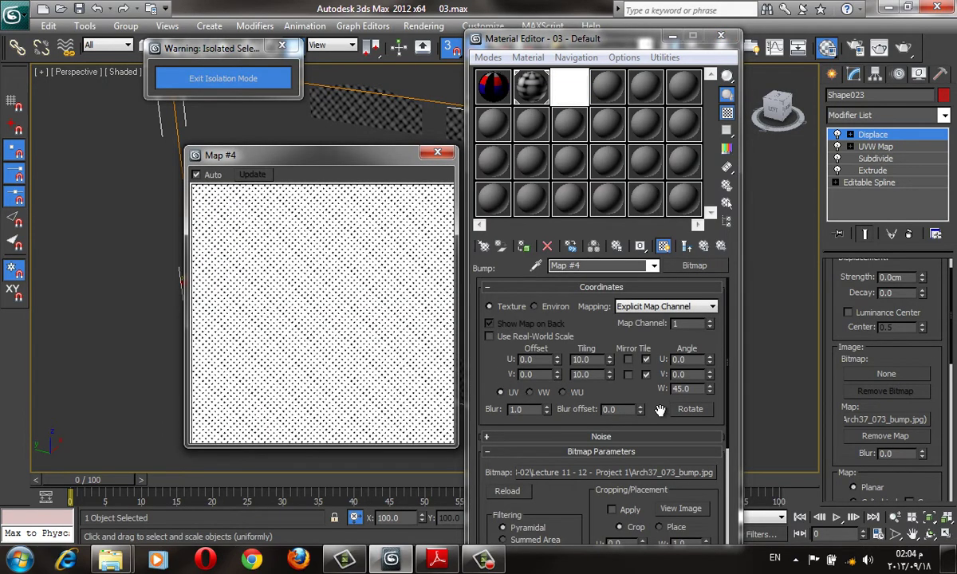
{"action": "left_click_drag", "start_coordinate": [659, 410], "coordinate": [665, 302]}
{"action": "left_click", "coordinate": [663, 301]}
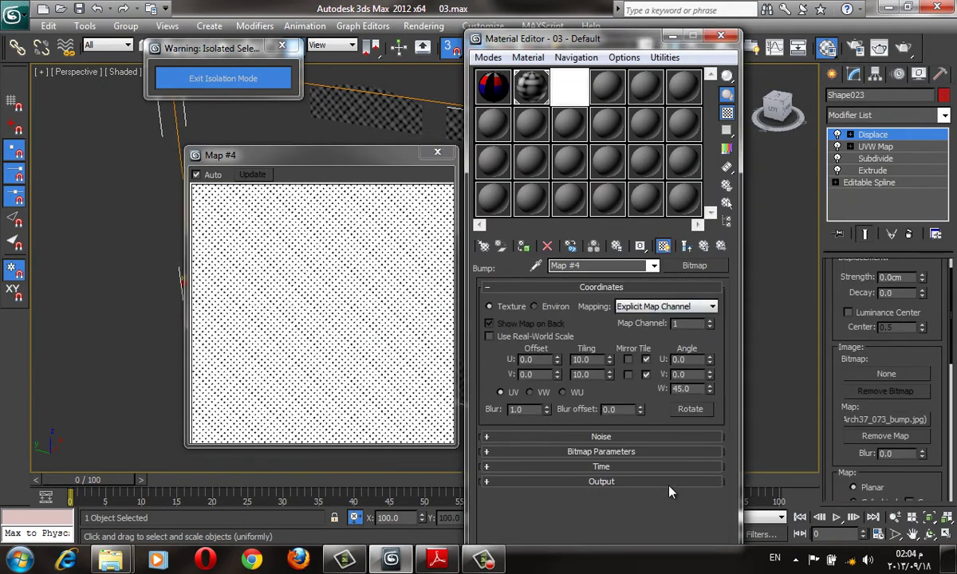
{"action": "left_click", "coordinate": [666, 481]}
{"action": "type", "text": "1"}
{"action": "key", "text": "Return"}
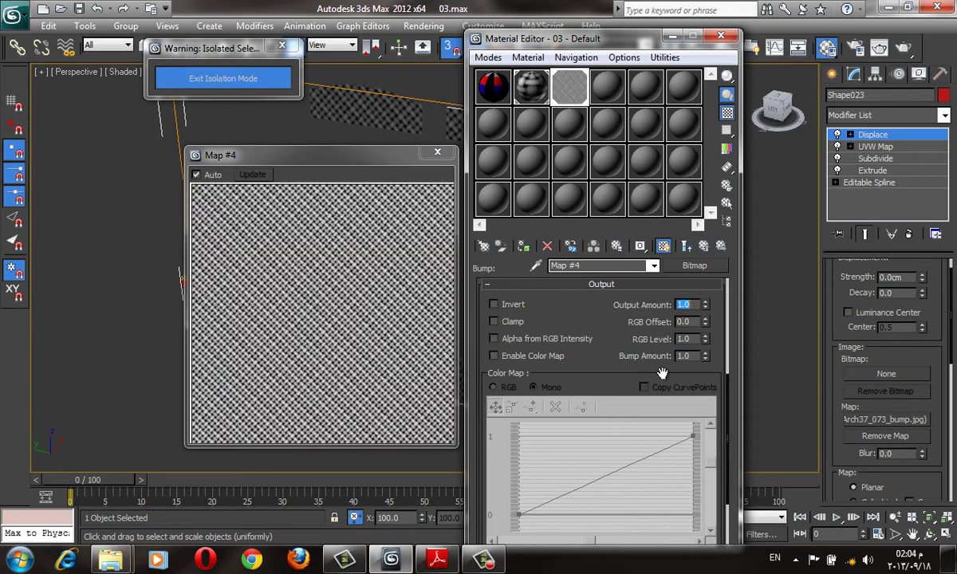
{"action": "left_click", "coordinate": [437, 151]}
{"action": "left_click", "coordinate": [704, 246]}
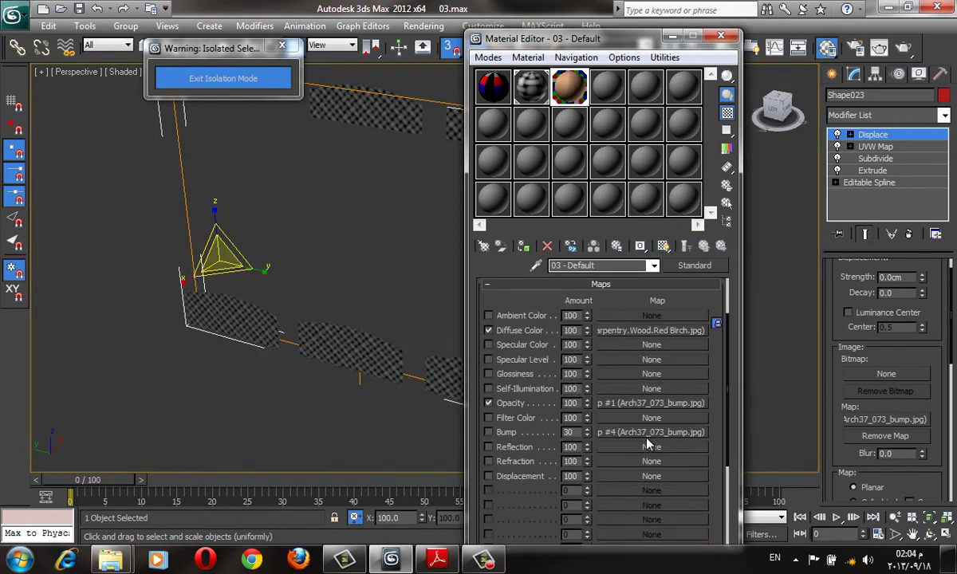
Instance the weave map onto the Displace modifier and close the Material Editor
{"action": "left_click_drag", "start_coordinate": [867, 420], "coordinate": [869, 419]}
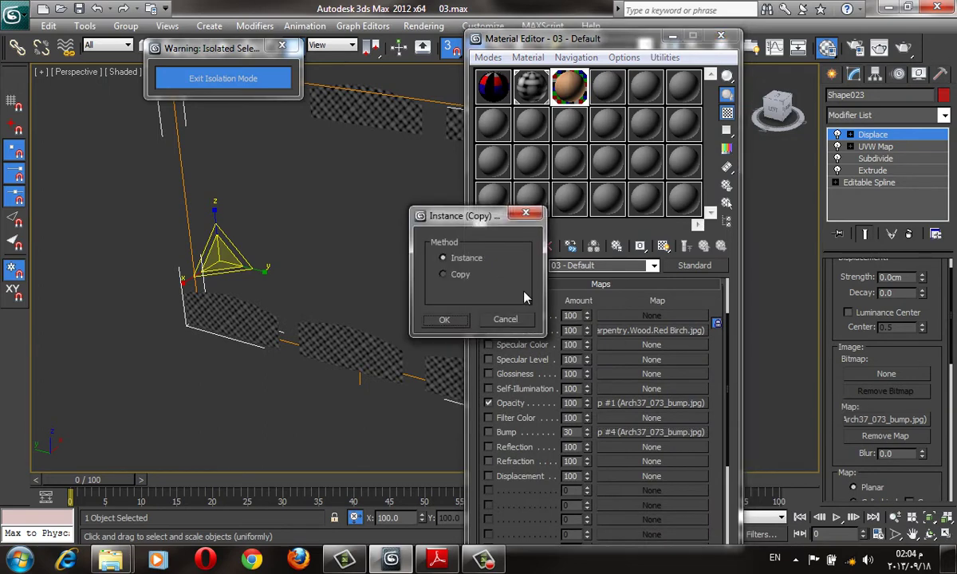
{"action": "left_click", "coordinate": [448, 319]}
{"action": "left_click", "coordinate": [721, 36]}
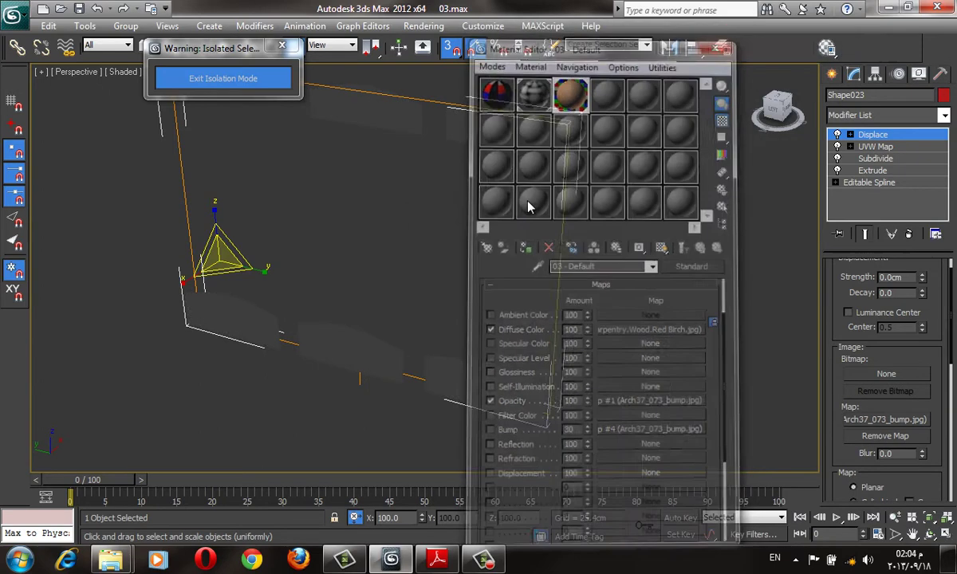
{"action": "mouse_move", "coordinate": [523, 252]}
{"action": "middle_mouse_down", "text": "alt"}
{"action": "mouse_move", "coordinate": [550, 310]}
{"action": "mouse_move", "coordinate": [551, 224]}
{"action": "mouse_move", "coordinate": [520, 276]}
{"action": "mouse_move", "coordinate": [530, 299]}
{"action": "middle_mouse_up", "text": "alt"}
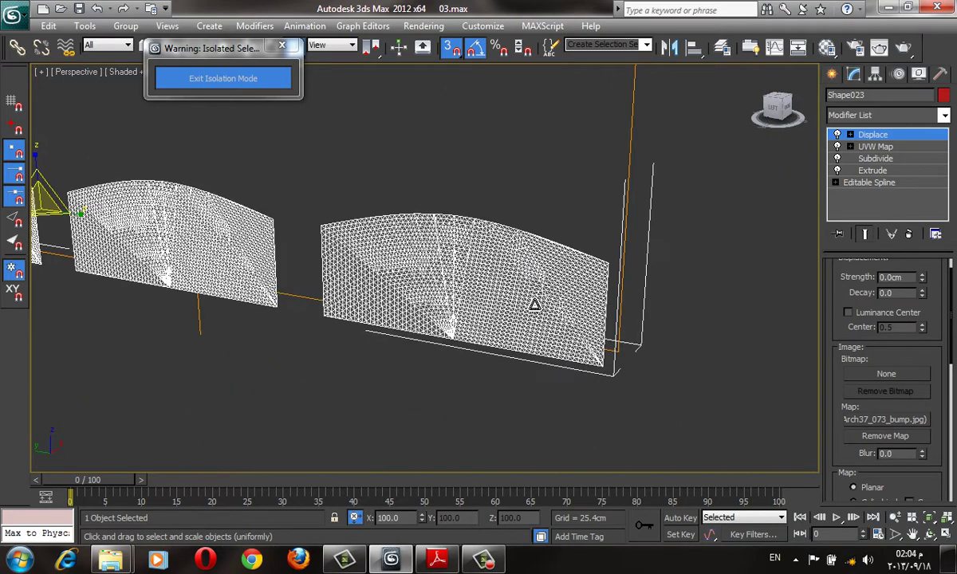
Display the opacity weave map (Map #1) on the panels in the viewport
{"action": "scroll", "coordinate": [532, 301], "scroll_direction": "up", "scroll_amount": 3}
{"action": "key", "text": "m"}
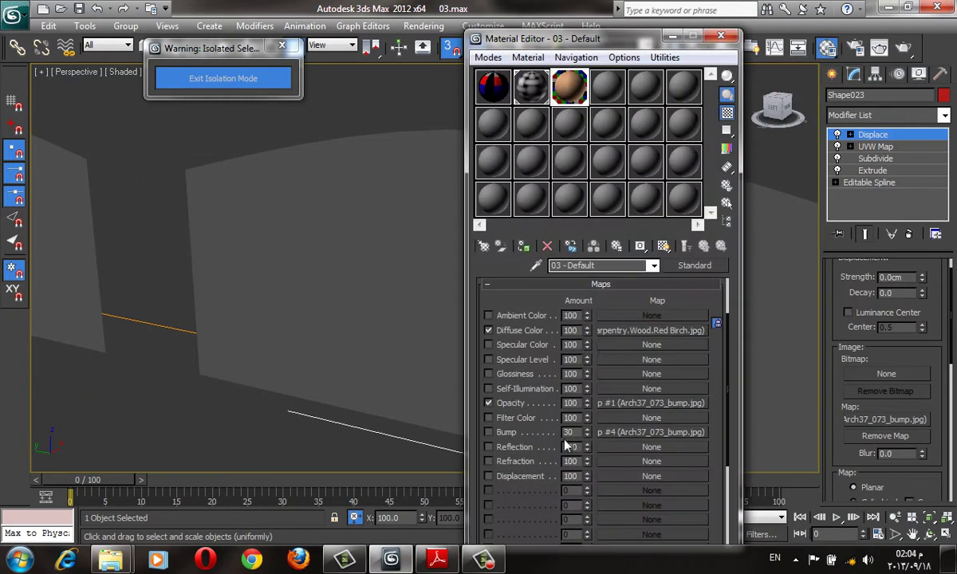
{"action": "left_click", "coordinate": [634, 405]}
{"action": "left_click", "coordinate": [662, 245]}
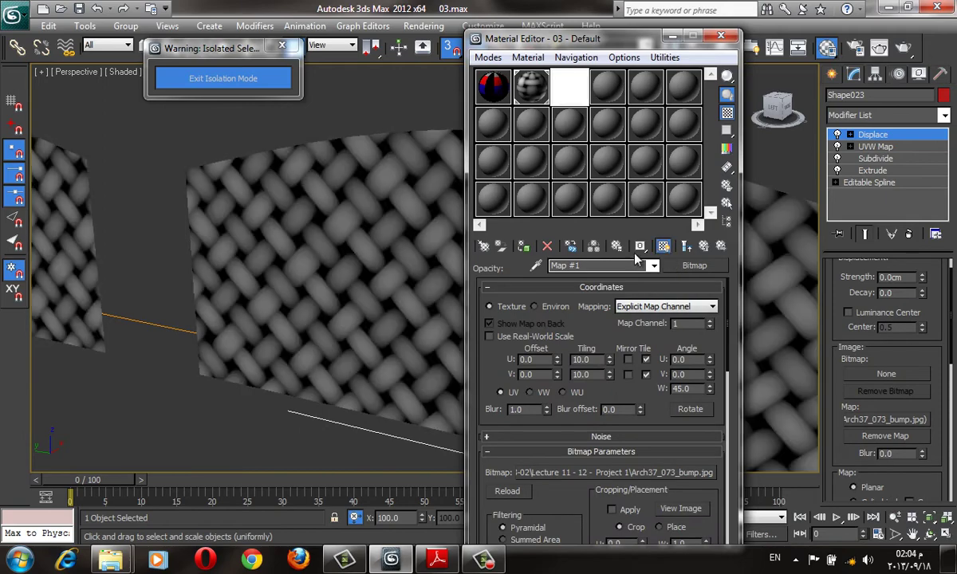
Test-render the woven panels, then start raising the Displace strength
{"action": "scroll", "coordinate": [306, 239], "scroll_direction": "up", "scroll_amount": 2}
{"action": "scroll", "coordinate": [406, 325], "scroll_direction": "up", "scroll_amount": 4}
{"action": "scroll", "coordinate": [406, 326], "scroll_direction": "down", "scroll_amount": 2}
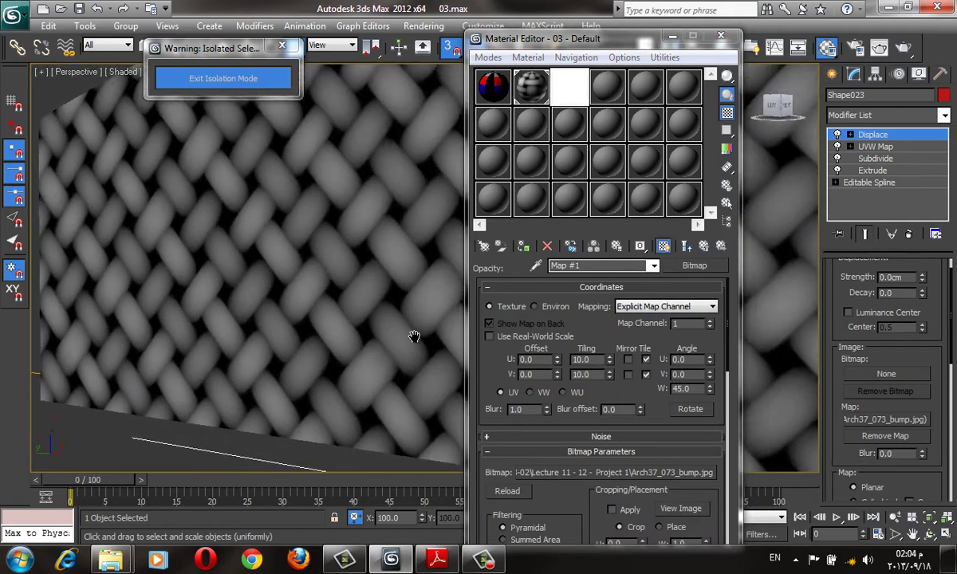
{"action": "scroll", "coordinate": [413, 335], "scroll_direction": "down", "scroll_amount": 3}
{"action": "left_click", "coordinate": [904, 48]}
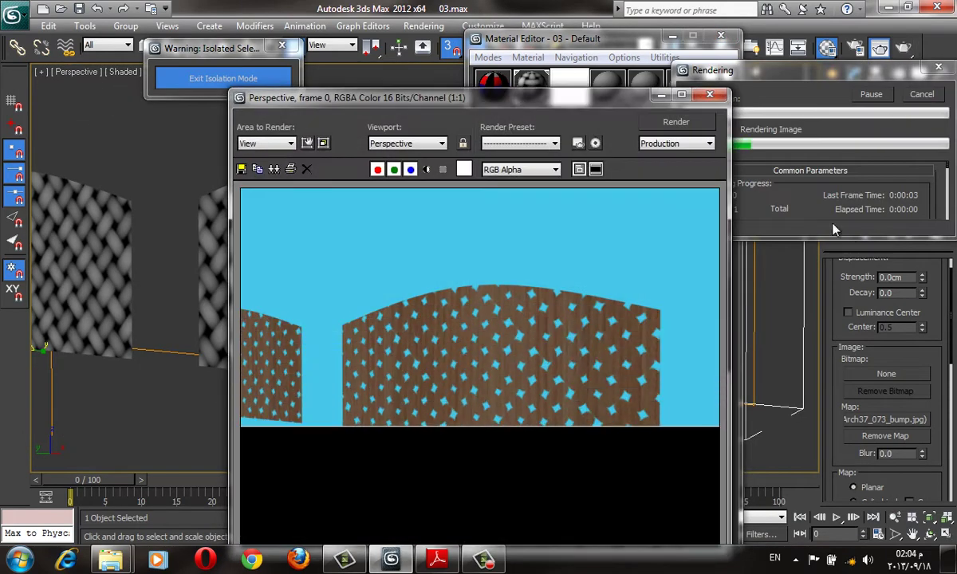
{"action": "left_click", "coordinate": [925, 285]}
{"action": "left_click_drag", "start_coordinate": [921, 277], "coordinate": [917, 231]}
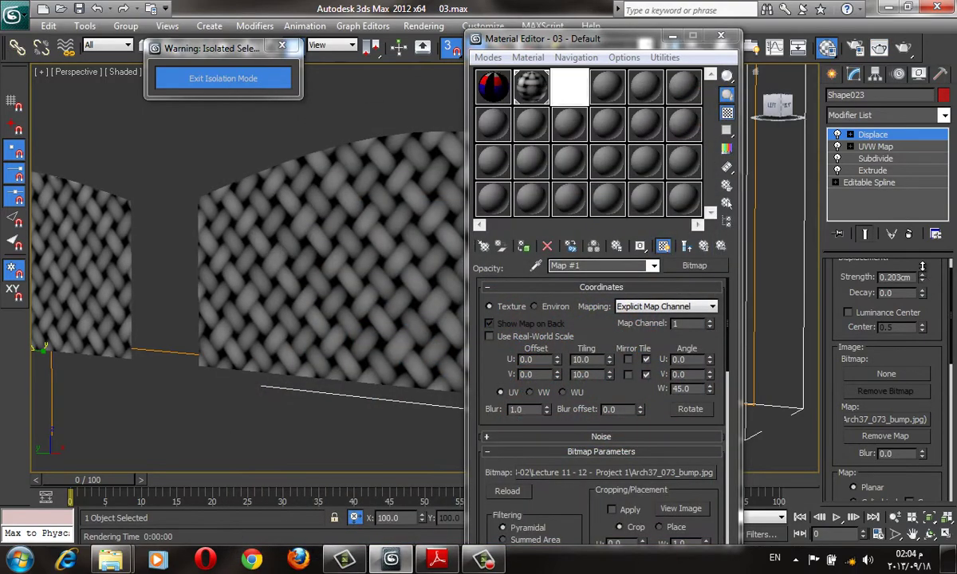
Raise the Displace strength to 1.702cm and inspect the bumpy weave with edged faces
{"action": "left_click_drag", "start_coordinate": [922, 277], "coordinate": [922, 264]}
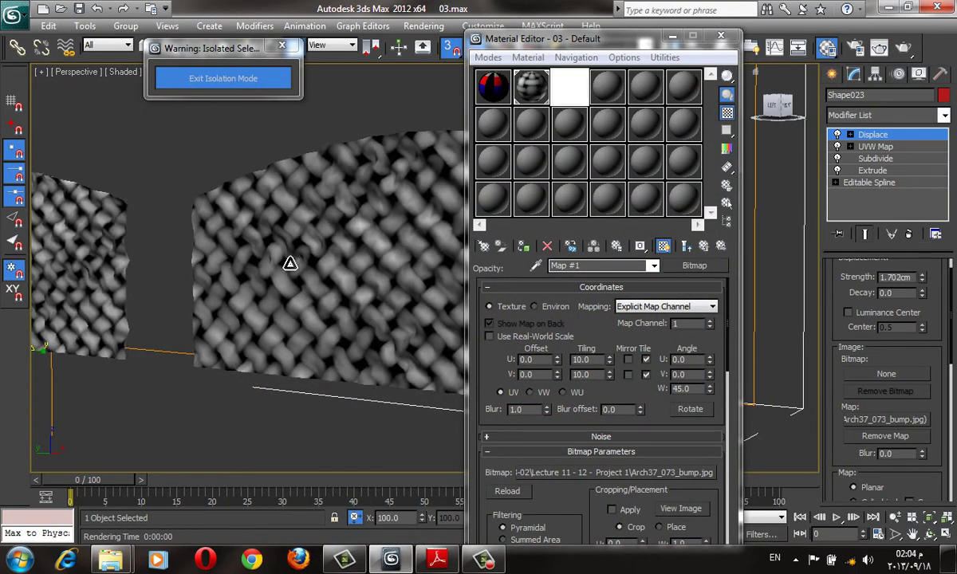
{"action": "middle_click_drag", "start_coordinate": [273, 247], "coordinate": [264, 234], "text": "alt"}
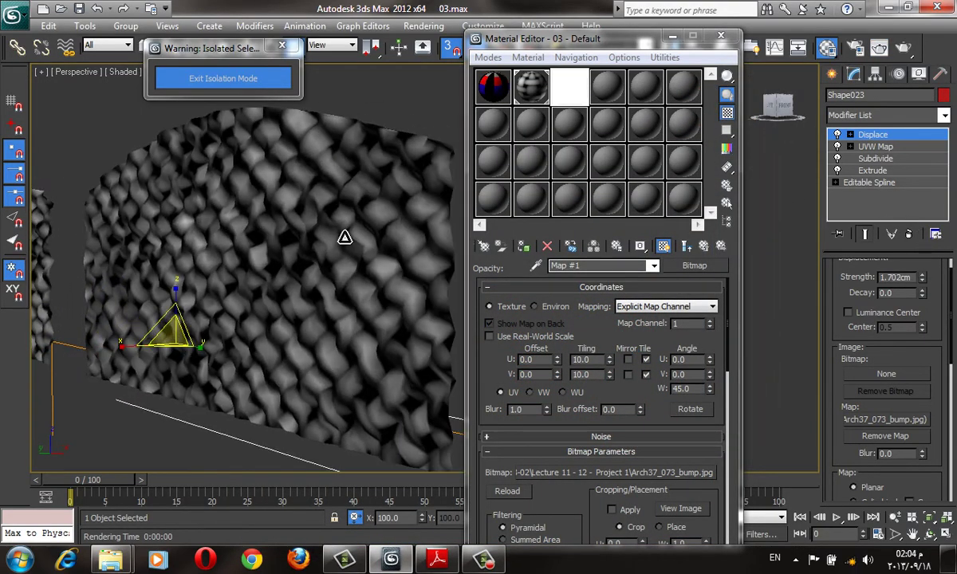
{"action": "key", "text": "F4"}
Set the panel's Subdivide size to 0.5cm
{"action": "left_click", "coordinate": [885, 171]}
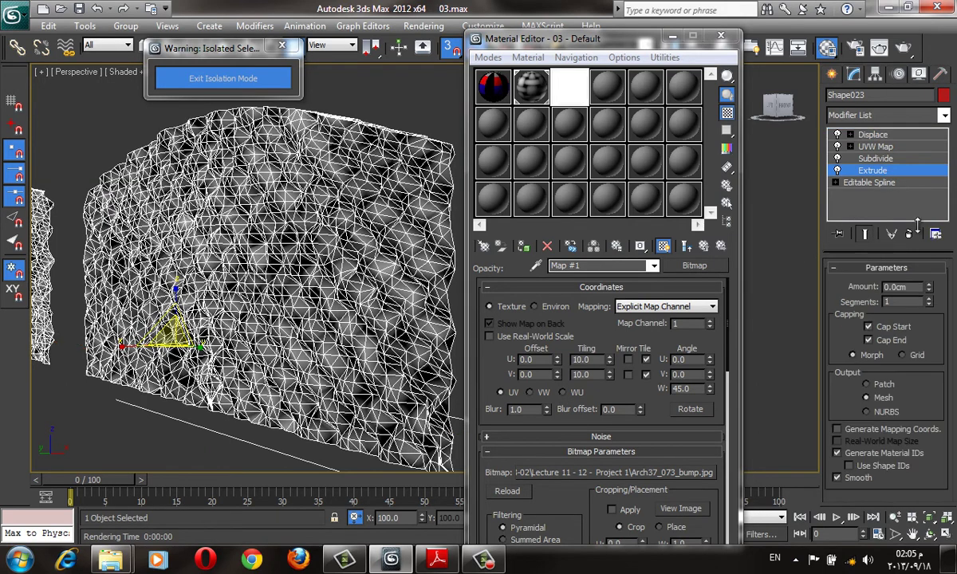
{"action": "left_click", "coordinate": [881, 158]}
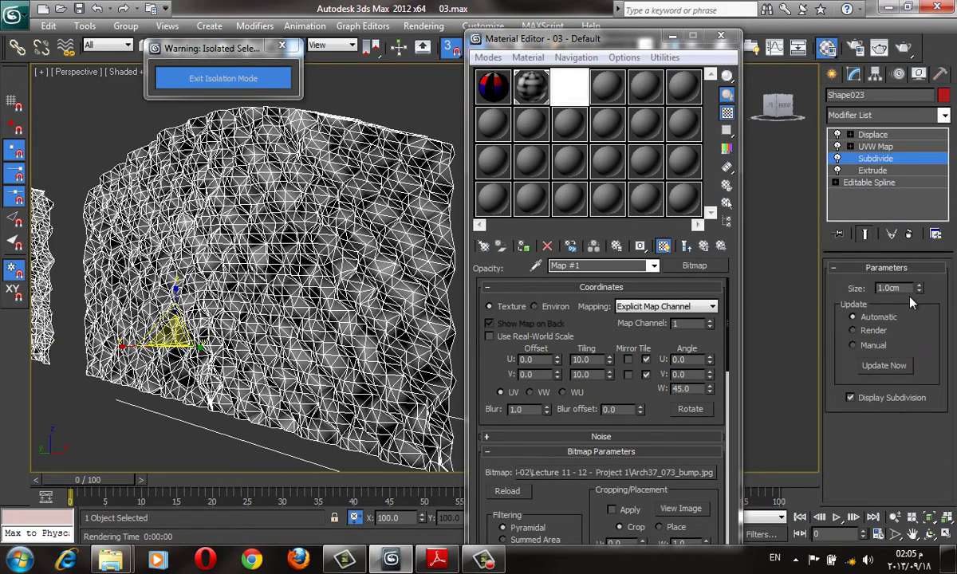
{"action": "type", "text": "0.5"}
{"action": "key", "text": "Return"}
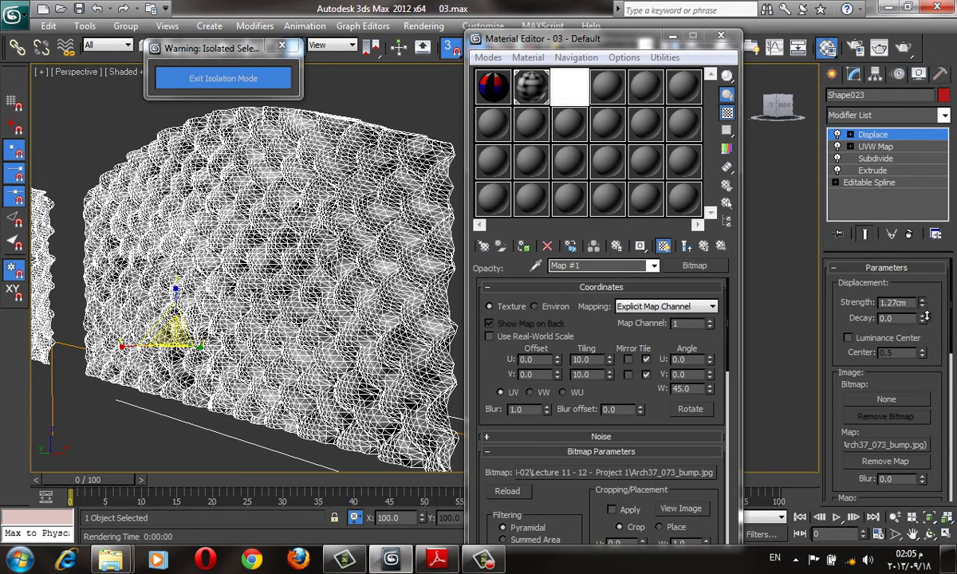
Lower the Displace strength to 0.864cm and exit isolation mode
{"action": "left_click_drag", "start_coordinate": [923, 304], "coordinate": [928, 322]}
{"action": "scroll", "coordinate": [369, 261], "scroll_direction": "up", "scroll_amount": 5}
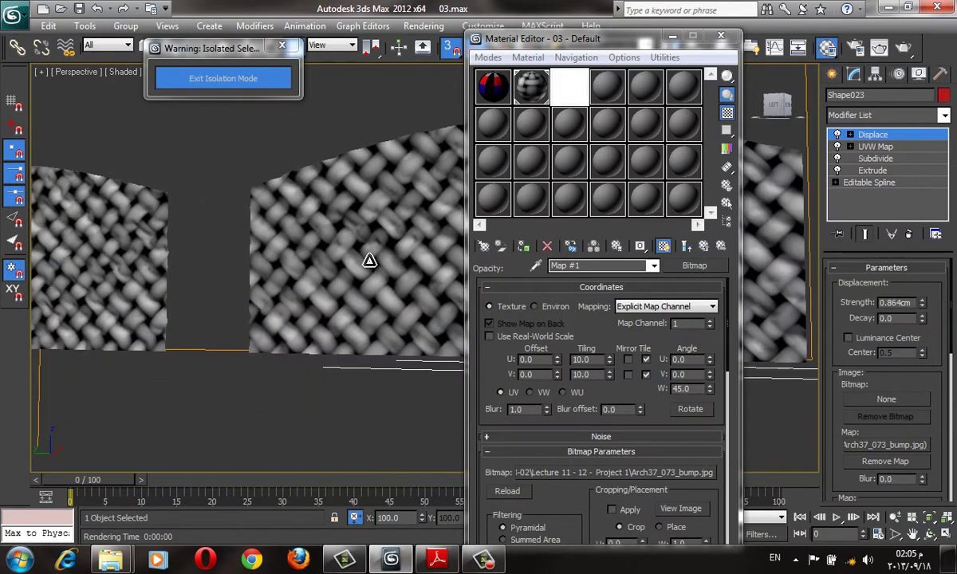
{"action": "scroll", "coordinate": [369, 260], "scroll_direction": "down", "scroll_amount": 3}
{"action": "scroll", "coordinate": [362, 298], "scroll_direction": "down", "scroll_amount": 2}
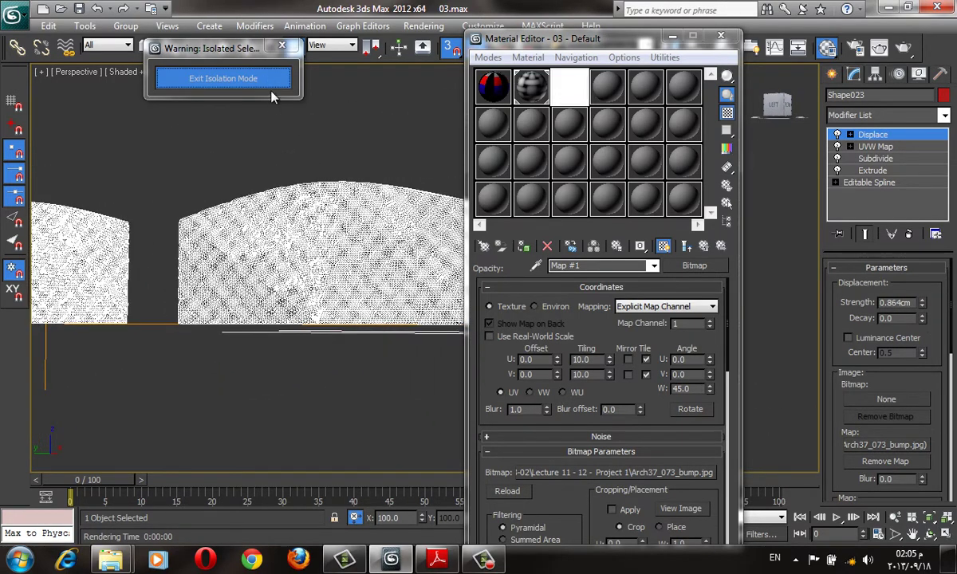
{"action": "left_click", "coordinate": [272, 96]}
Look over the scene in front view, then return to the perspective view
{"action": "key", "text": "f"}
{"action": "scroll", "coordinate": [337, 319], "scroll_direction": "down", "scroll_amount": 2}
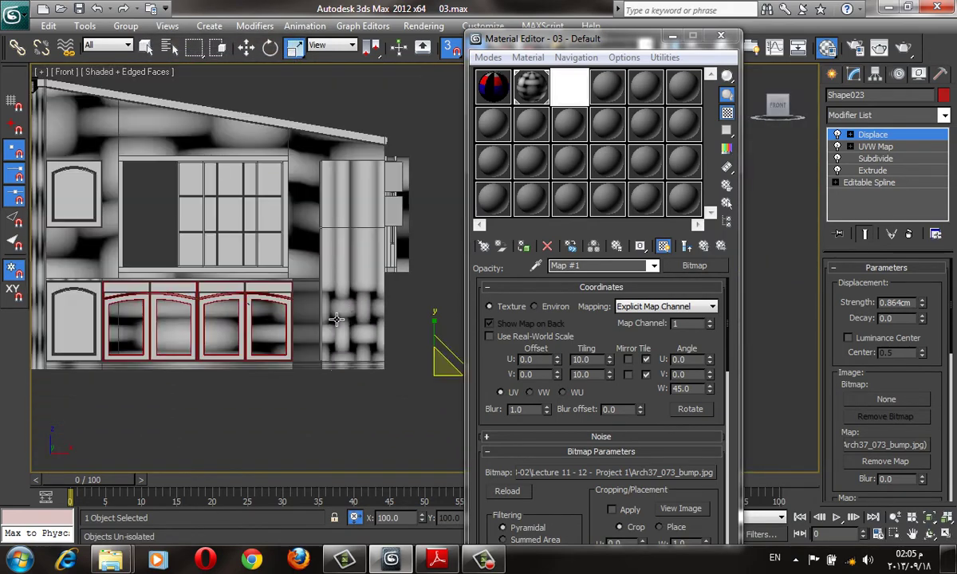
{"action": "mouse_move", "coordinate": [338, 313]}
{"action": "middle_mouse_down"}
{"action": "mouse_move", "coordinate": [340, 323]}
{"action": "mouse_move", "coordinate": [368, 311]}
{"action": "middle_mouse_up"}
{"action": "scroll", "coordinate": [340, 319], "scroll_direction": "up", "scroll_amount": 3}
{"action": "key", "text": "p"}
Pick material 08 and select the woven door panel, framing the red-door cabinets up close
{"action": "left_click", "coordinate": [530, 124]}
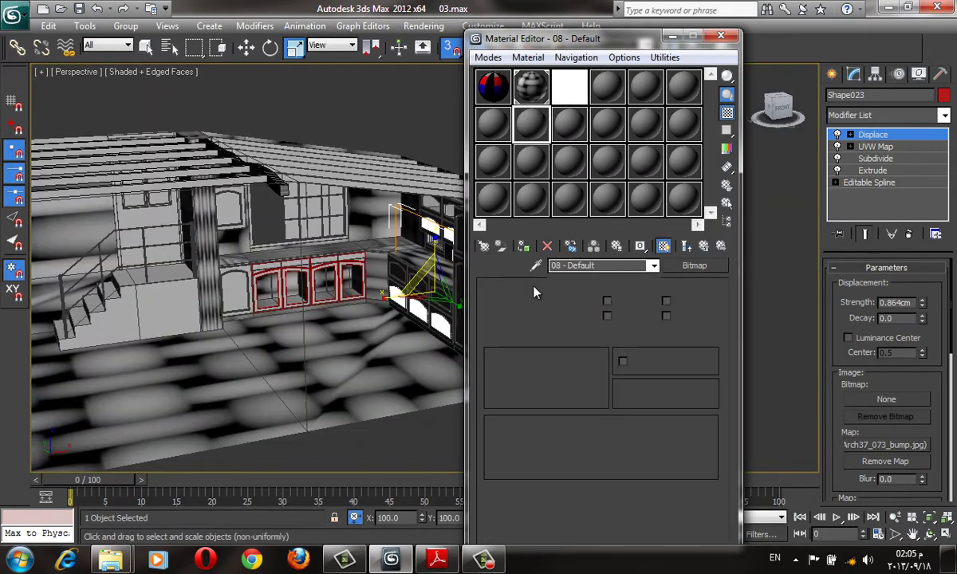
{"action": "scroll", "coordinate": [364, 278], "scroll_direction": "up", "scroll_amount": 5}
{"action": "scroll", "coordinate": [295, 316], "scroll_direction": "up", "scroll_amount": 3}
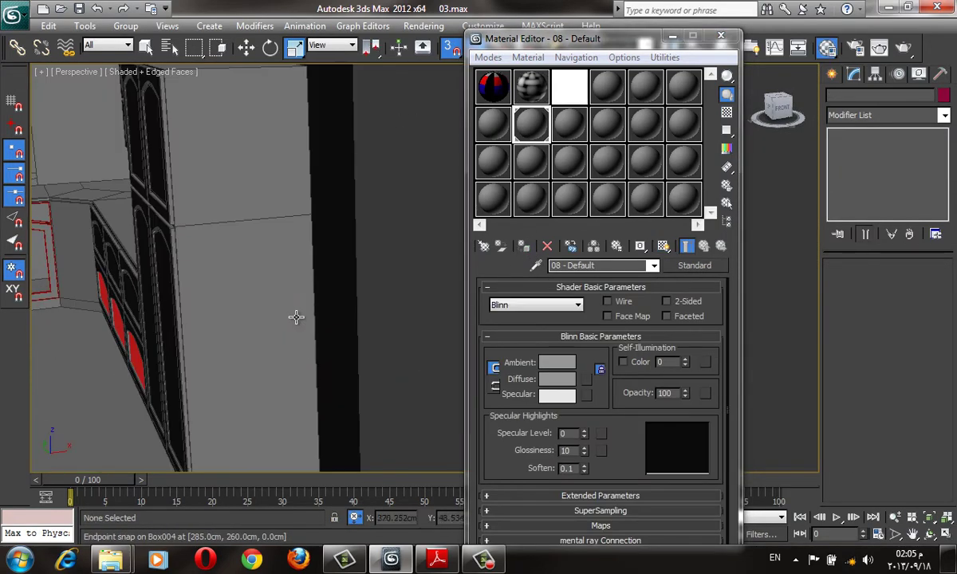
{"action": "mouse_move", "coordinate": [295, 315]}
{"action": "middle_mouse_down", "text": "alt"}
{"action": "mouse_move", "coordinate": [419, 284]}
{"action": "mouse_move", "coordinate": [348, 356]}
{"action": "middle_mouse_up", "text": "alt"}
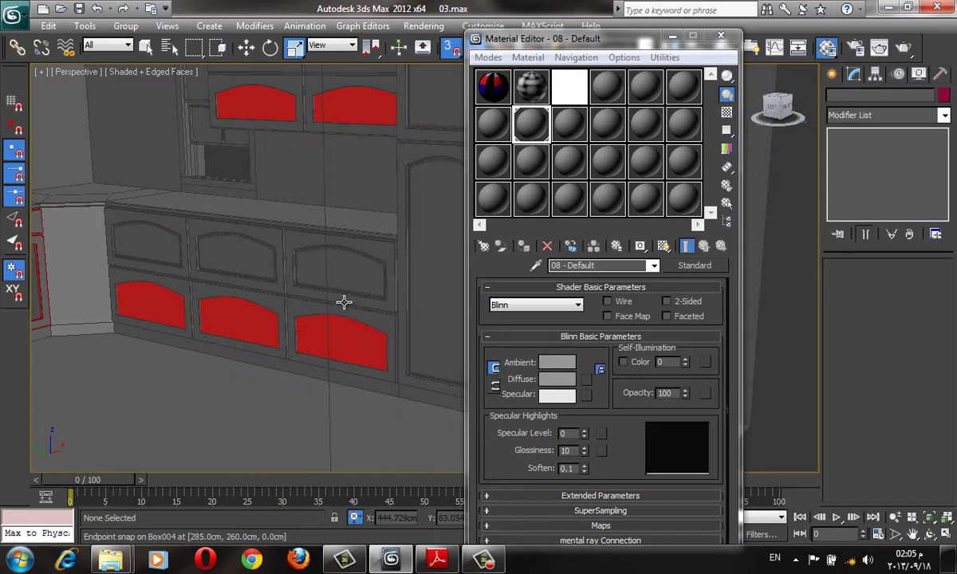
{"action": "left_click", "coordinate": [349, 325]}
{"action": "key", "text": "F4"}
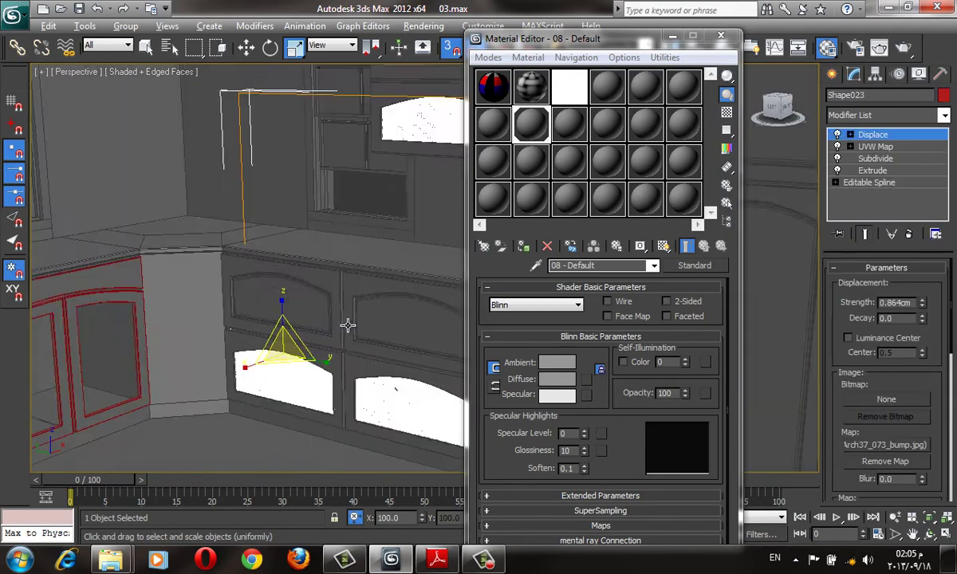
{"action": "scroll", "coordinate": [371, 303], "scroll_direction": "up", "scroll_amount": 2}
{"action": "middle_click_drag", "start_coordinate": [371, 303], "coordinate": [257, 265]}
{"action": "scroll", "coordinate": [248, 303], "scroll_direction": "up", "scroll_amount": 3}
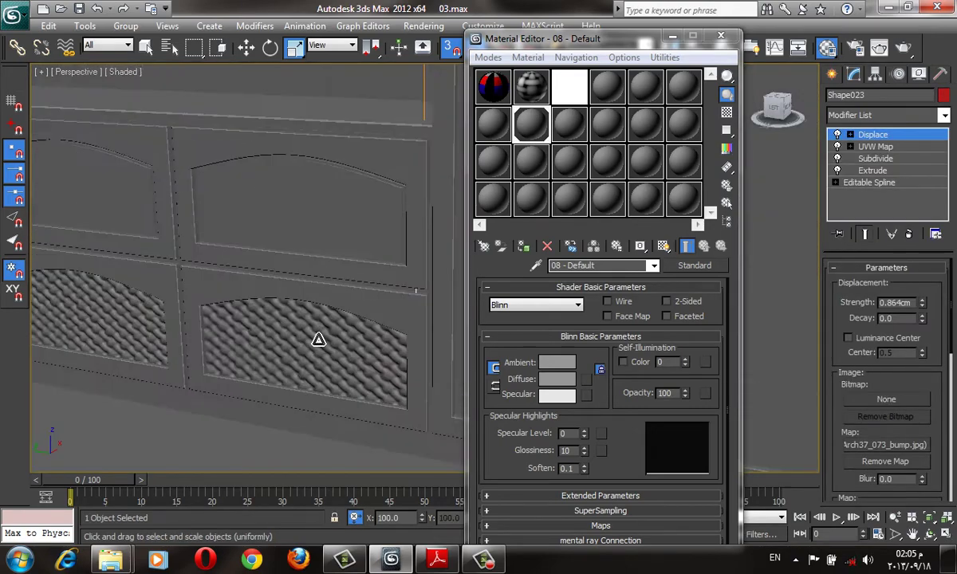
{"action": "scroll", "coordinate": [315, 337], "scroll_direction": "up", "scroll_amount": 2}
{"action": "scroll", "coordinate": [397, 365], "scroll_direction": "up", "scroll_amount": 2}
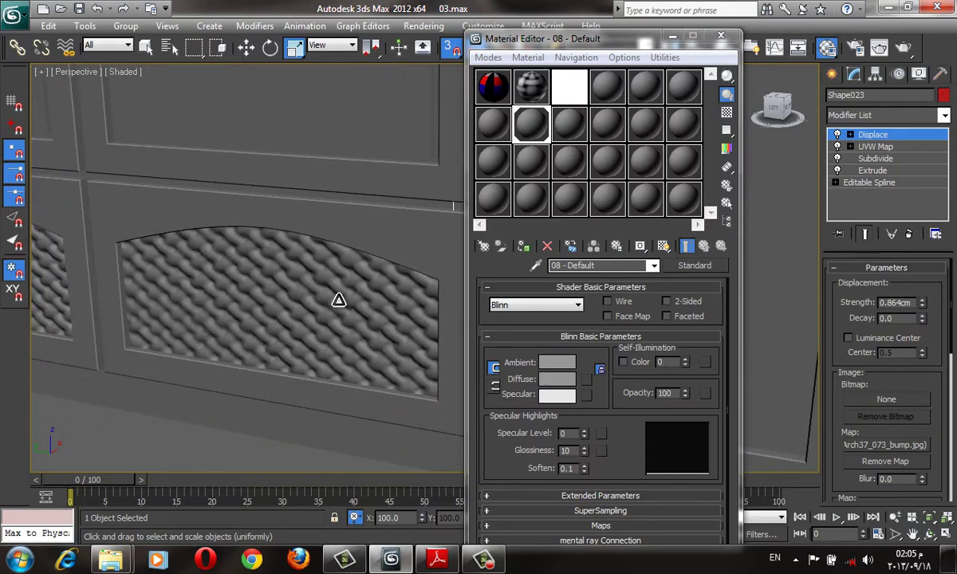
Zoom out over the room with edged faces shown and minimize the Material Editor
{"action": "key", "text": "F4"}
{"action": "key", "text": "F4"}
{"action": "scroll", "coordinate": [359, 367], "scroll_direction": "down", "scroll_amount": 2}
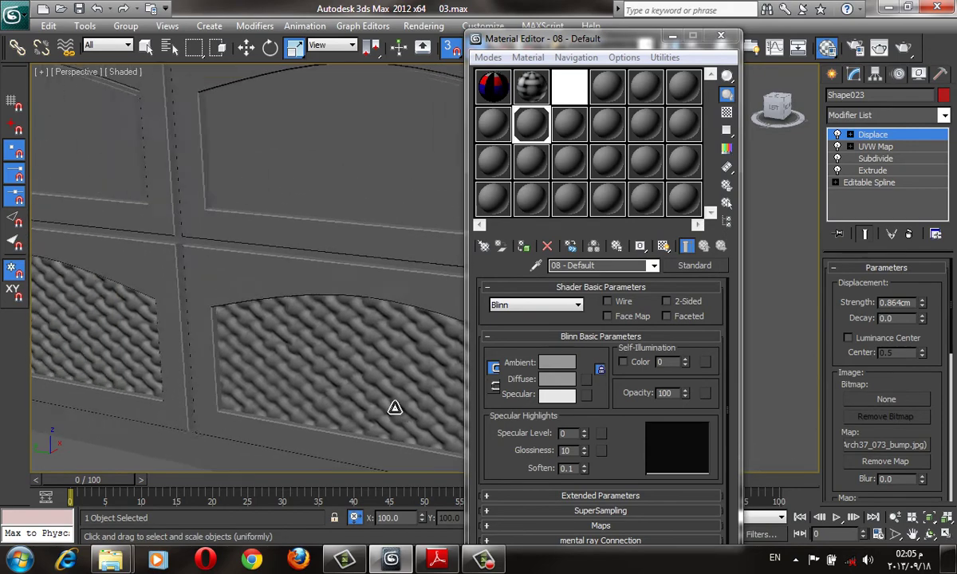
{"action": "scroll", "coordinate": [346, 397], "scroll_direction": "down", "scroll_amount": 2}
{"action": "scroll", "coordinate": [240, 375], "scroll_direction": "down", "scroll_amount": 3}
{"action": "scroll", "coordinate": [239, 371], "scroll_direction": "down", "scroll_amount": 3}
{"action": "scroll", "coordinate": [278, 376], "scroll_direction": "down", "scroll_amount": 2}
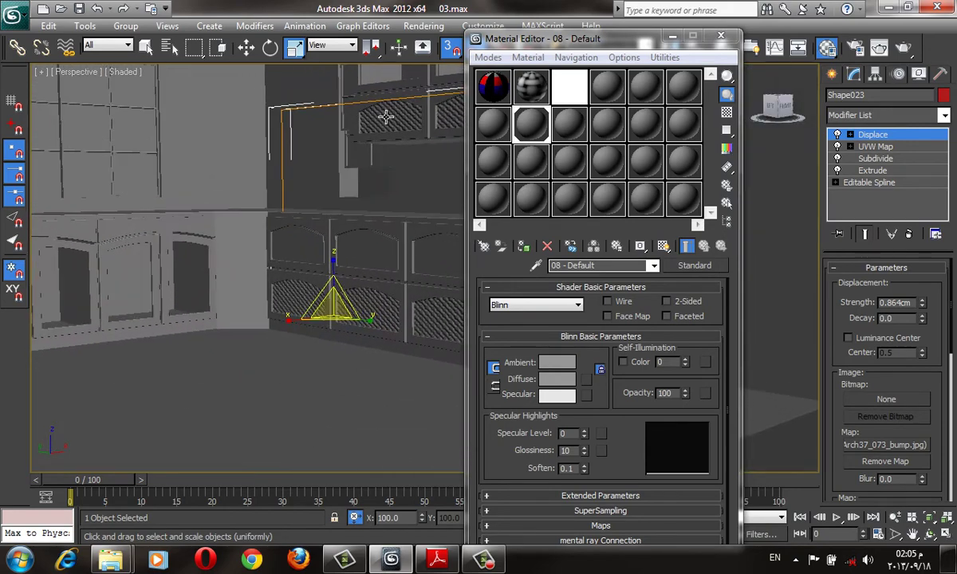
{"action": "middle_click_drag", "start_coordinate": [321, 230], "coordinate": [410, 250]}
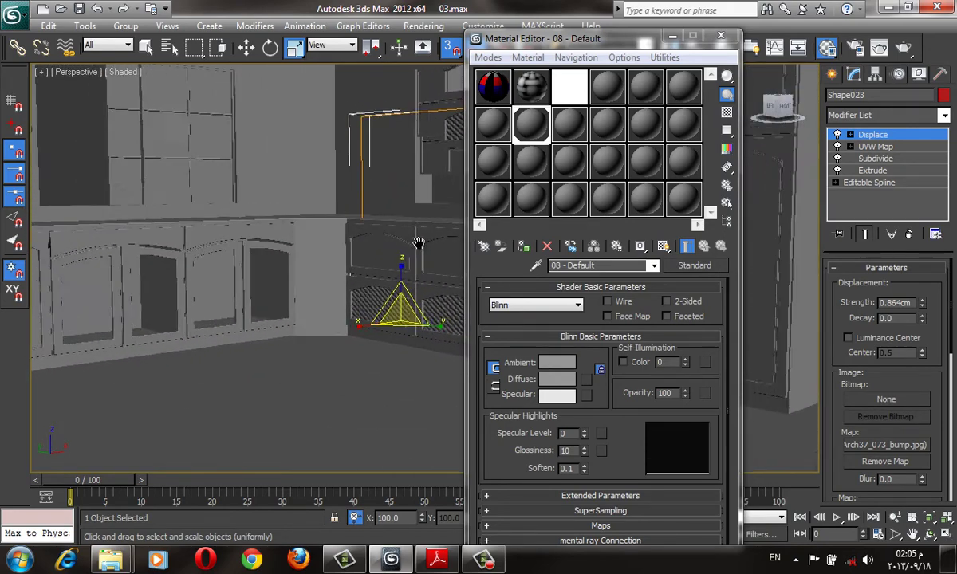
{"action": "left_click", "coordinate": [672, 37]}
{"action": "scroll", "coordinate": [558, 319], "scroll_direction": "up", "scroll_amount": 2}
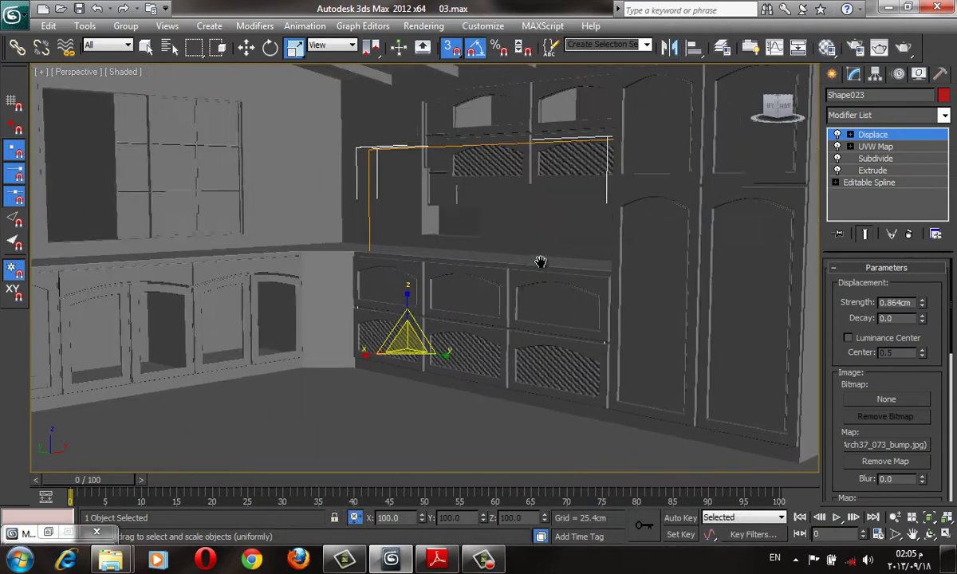
{"action": "scroll", "coordinate": [550, 261], "scroll_direction": "up", "scroll_amount": 2}
{"action": "key", "text": "F4"}
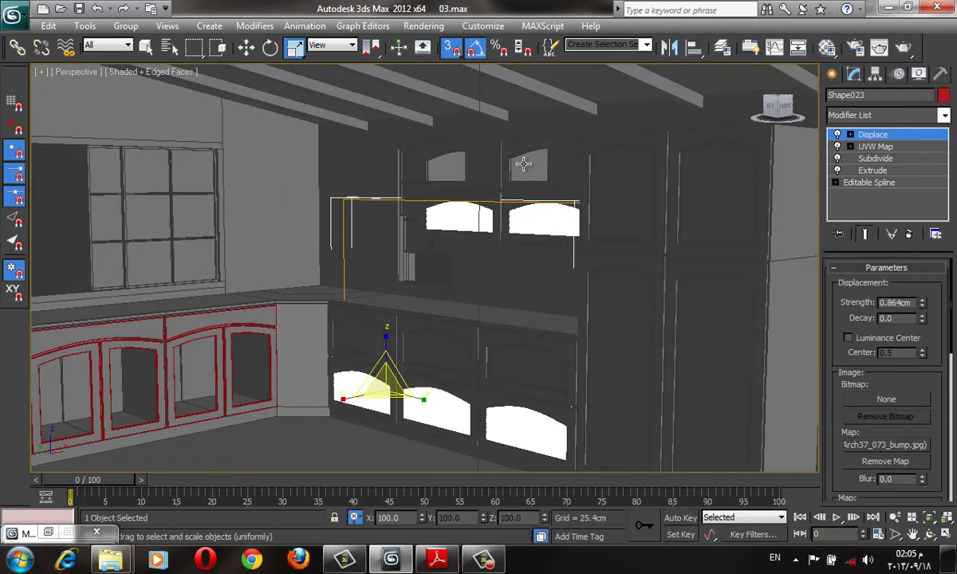
Bring up the kitchen reference PDF and pan to the lower cabinets and stove
{"action": "left_click", "coordinate": [437, 558]}
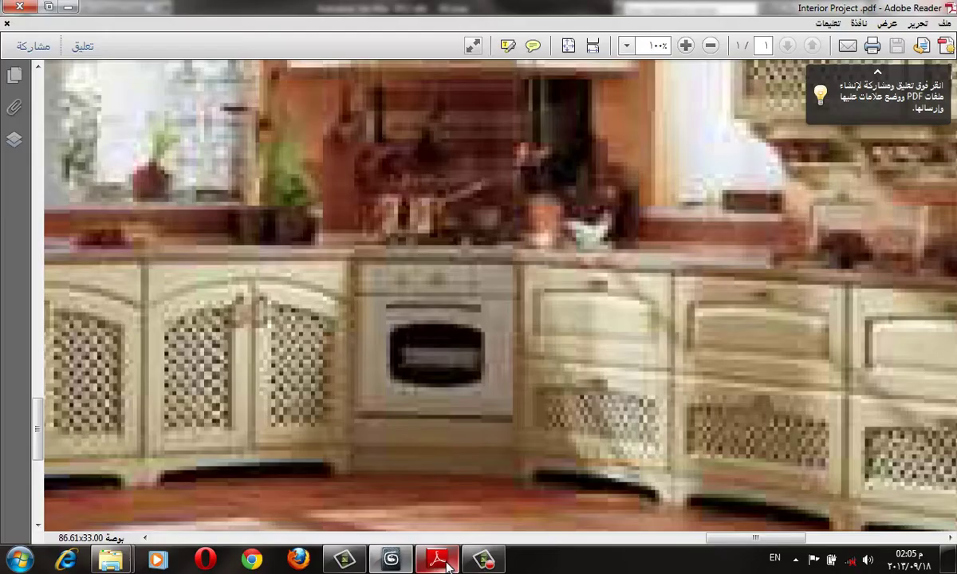
{"action": "scroll", "coordinate": [619, 316], "scroll_direction": "up", "scroll_amount": 2, "text": "ctrl"}
{"action": "scroll", "coordinate": [618, 316], "scroll_direction": "up", "scroll_amount": 3}
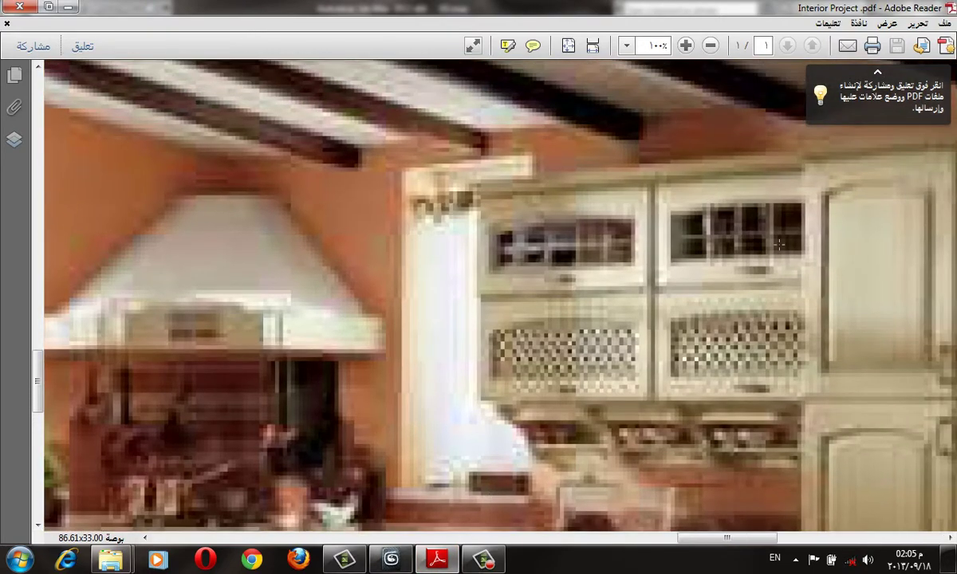
{"action": "mouse_move", "coordinate": [699, 516]}
{"action": "left_mouse_down"}
{"action": "mouse_move", "coordinate": [641, 397]}
{"action": "mouse_move", "coordinate": [644, 343]}
{"action": "left_mouse_up"}
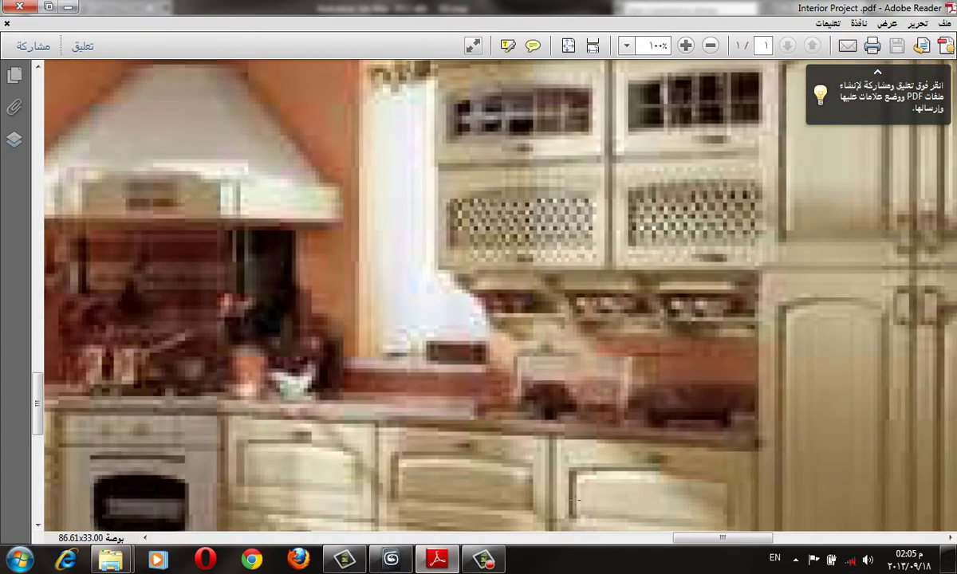
{"action": "scroll", "coordinate": [591, 485], "scroll_direction": "down", "scroll_amount": 1, "text": "ctrl"}
{"action": "scroll", "coordinate": [558, 455], "scroll_direction": "down", "scroll_amount": 2, "text": "ctrl"}
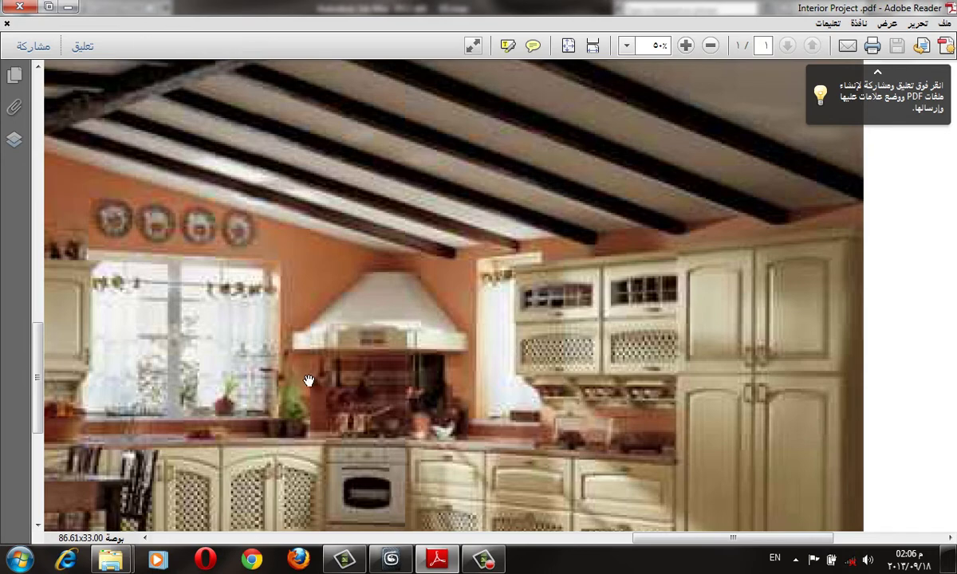
Shrink the PDF window to compare with the 3D scene, then maximize it again
{"action": "mouse_move", "coordinate": [309, 380]}
{"action": "left_mouse_down"}
{"action": "mouse_move", "coordinate": [399, 251]}
{"action": "mouse_move", "coordinate": [448, 233]}
{"action": "left_mouse_up"}
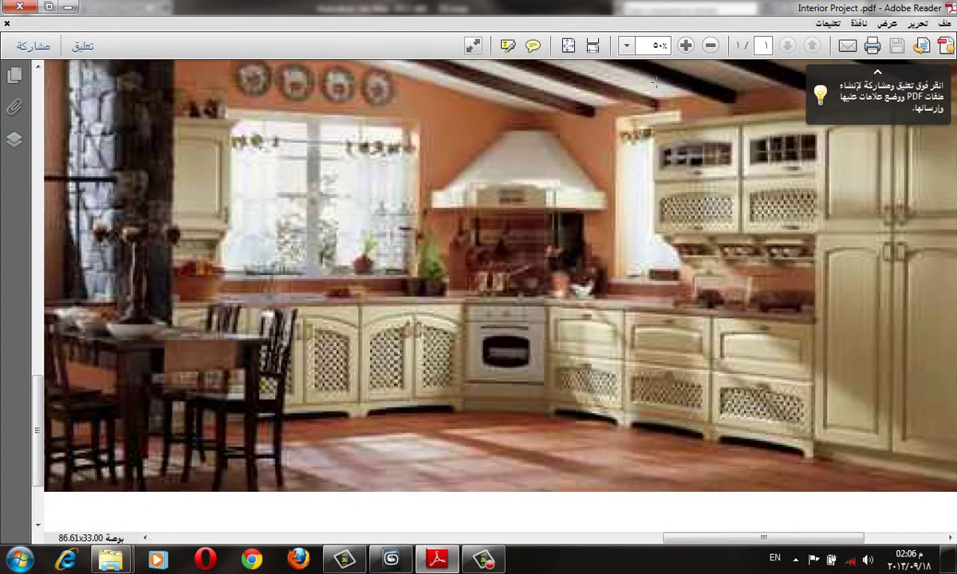
{"action": "mouse_move", "coordinate": [655, 83]}
{"action": "left_mouse_down"}
{"action": "mouse_move", "coordinate": [301, 452]}
{"action": "mouse_move", "coordinate": [278, 309]}
{"action": "left_mouse_up"}
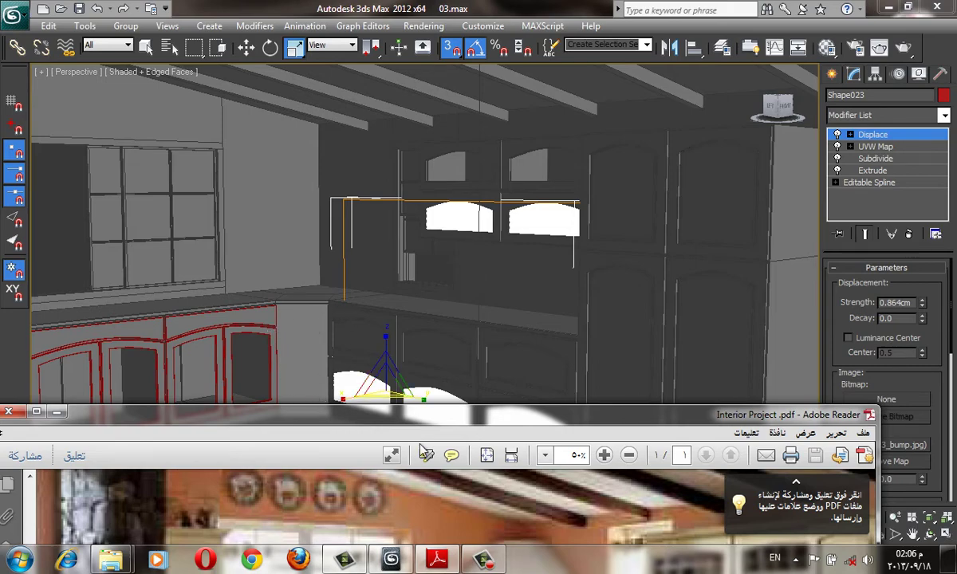
{"action": "double_click", "coordinate": [403, 417]}
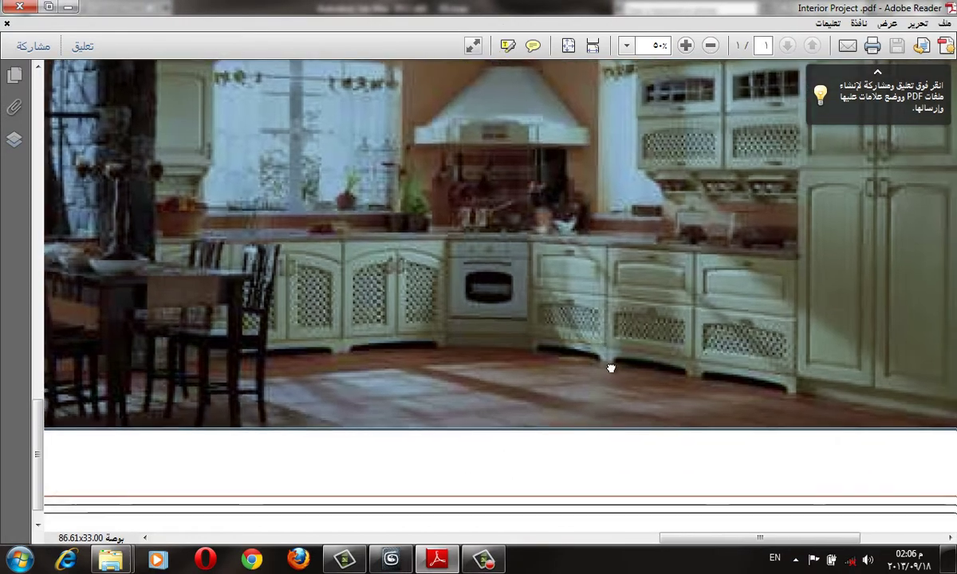
Zoom the PDF page out to 33.3% so the whole kitchen photo shows
{"action": "scroll", "coordinate": [780, 396], "scroll_direction": "up", "scroll_amount": 3, "text": "ctrl"}
{"action": "scroll", "coordinate": [780, 396], "scroll_direction": "up", "scroll_amount": 1, "text": "ctrl"}
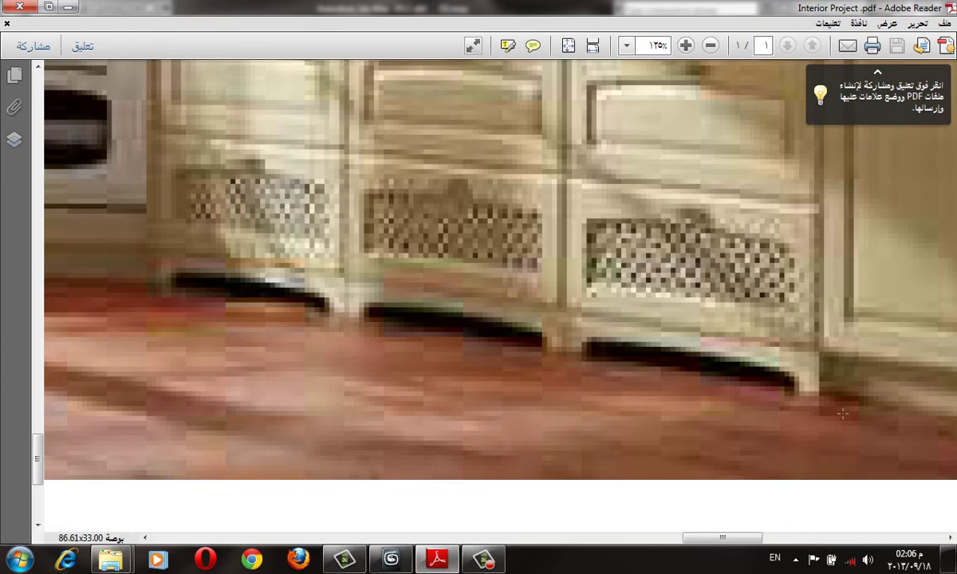
{"action": "scroll", "coordinate": [718, 369], "scroll_direction": "up", "scroll_amount": 3}
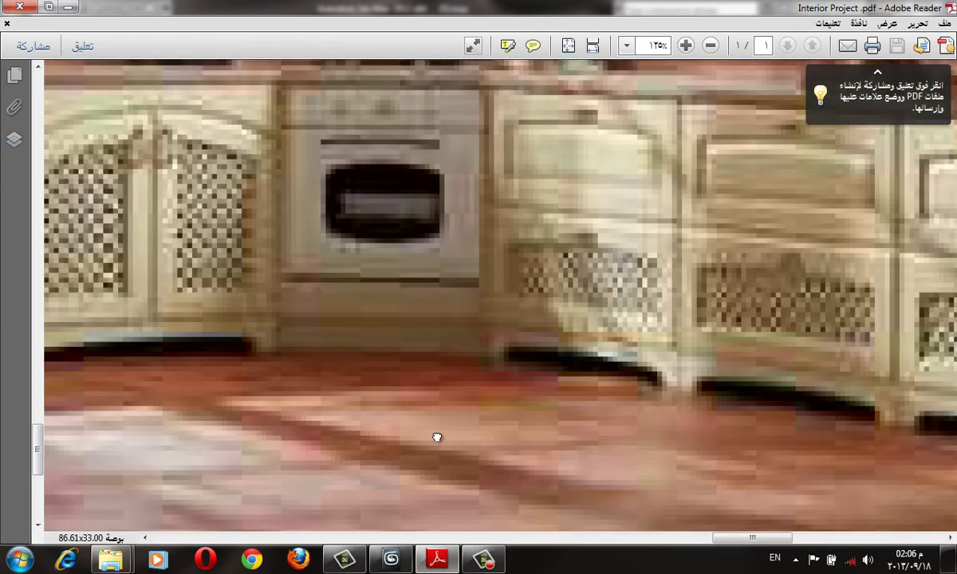
{"action": "scroll", "coordinate": [570, 484], "scroll_direction": "down", "scroll_amount": 1, "text": "ctrl"}
{"action": "scroll", "coordinate": [547, 353], "scroll_direction": "down", "scroll_amount": 1, "text": "ctrl"}
{"action": "scroll", "coordinate": [549, 356], "scroll_direction": "down", "scroll_amount": 1, "text": "ctrl"}
{"action": "scroll", "coordinate": [547, 359], "scroll_direction": "down", "scroll_amount": 1, "text": "ctrl"}
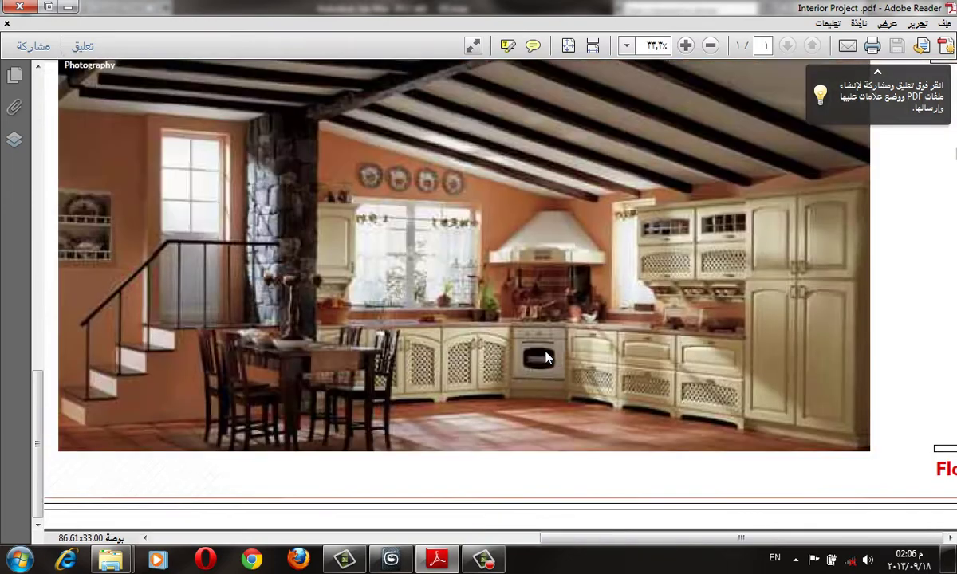
{"action": "scroll", "coordinate": [545, 358], "scroll_direction": "down", "scroll_amount": 1, "text": "ctrl"}
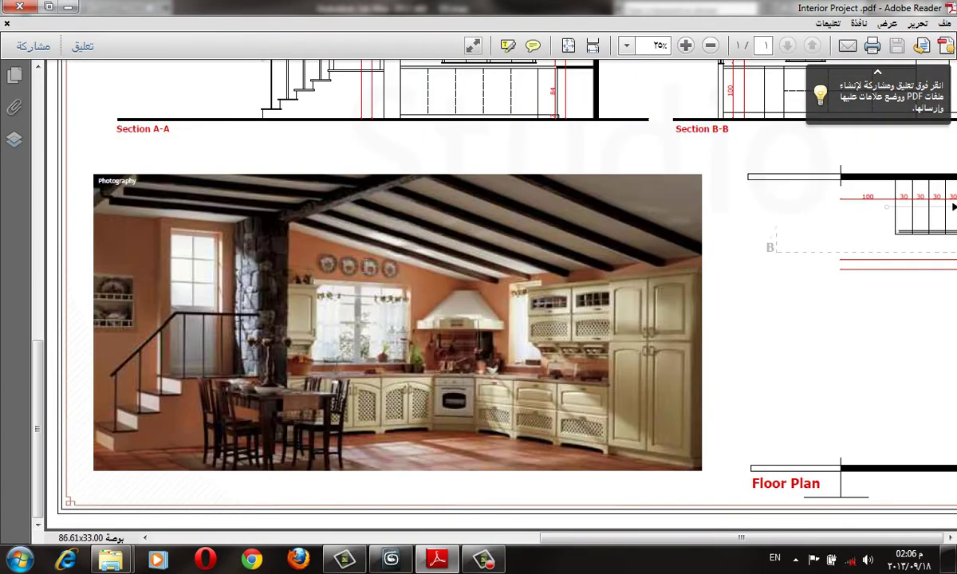
{"action": "scroll", "coordinate": [409, 357], "scroll_direction": "up", "scroll_amount": 5, "text": "ctrl"}
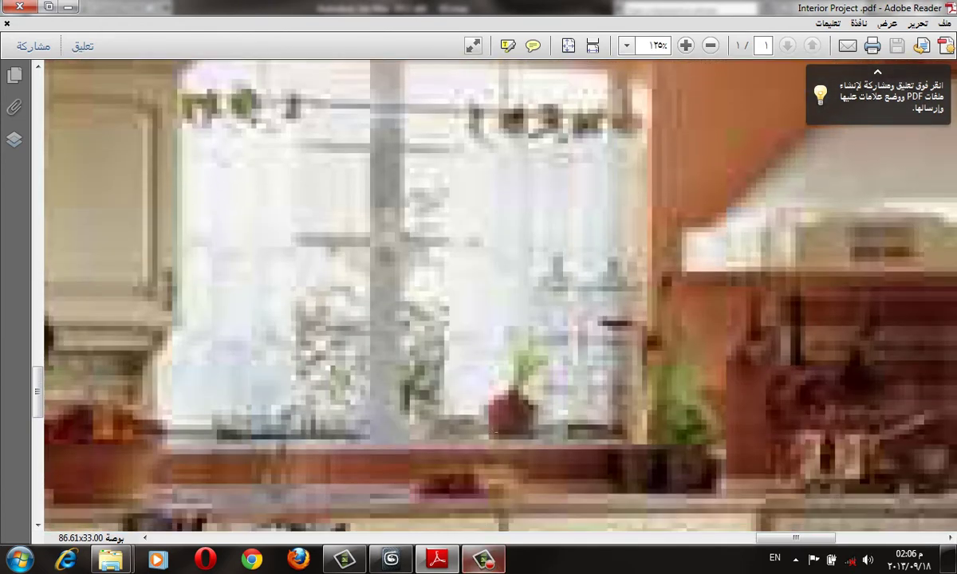
{"action": "scroll", "coordinate": [378, 278], "scroll_direction": "down", "scroll_amount": 1}
{"action": "scroll", "coordinate": [378, 278], "scroll_direction": "down", "scroll_amount": 2, "text": "ctrl"}
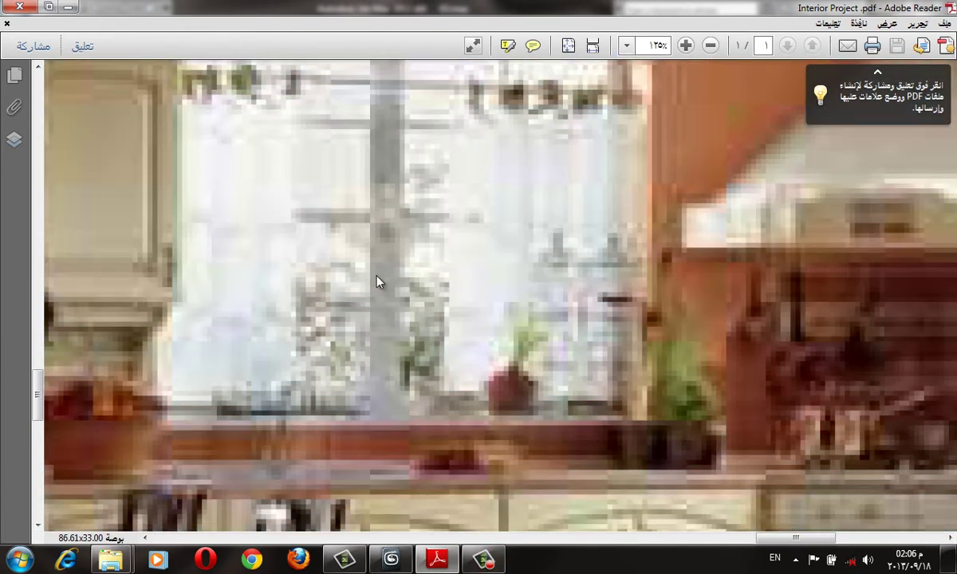
{"action": "scroll", "coordinate": [665, 330], "scroll_direction": "up", "scroll_amount": 1, "text": "ctrl"}
{"action": "scroll", "coordinate": [589, 273], "scroll_direction": "up", "scroll_amount": 1, "text": "ctrl"}
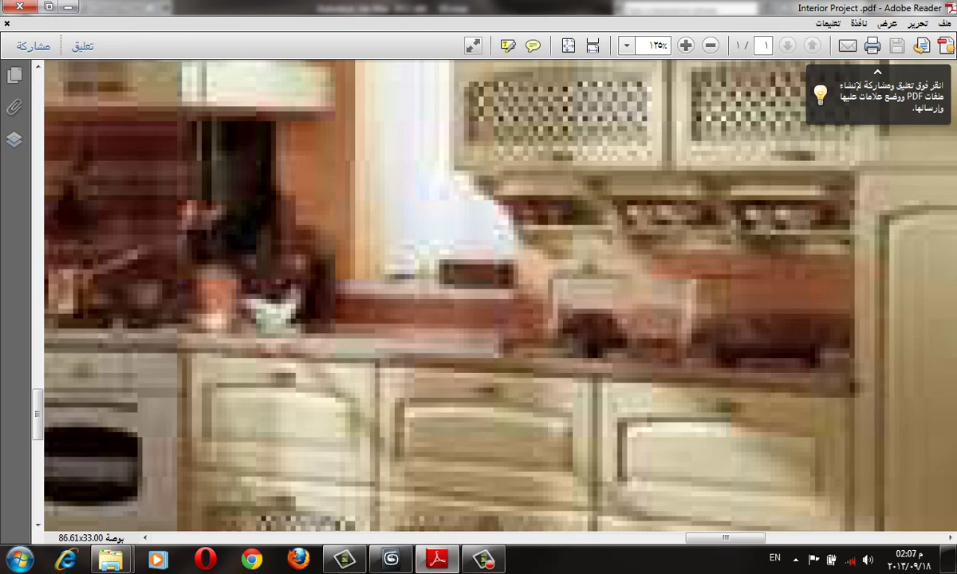
{"action": "scroll", "coordinate": [647, 237], "scroll_direction": "down", "scroll_amount": 1, "text": "ctrl"}
{"action": "scroll", "coordinate": [649, 239], "scroll_direction": "down", "scroll_amount": 1, "text": "ctrl"}
{"action": "scroll", "coordinate": [652, 242], "scroll_direction": "down", "scroll_amount": 2, "text": "ctrl"}
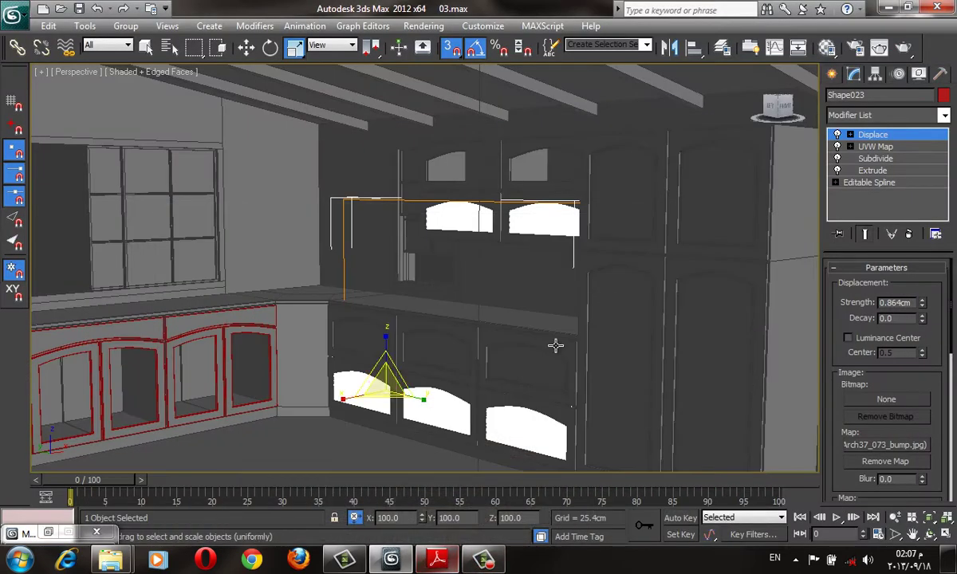
Back in 3ds Max, select the top polygon of Box004's upper cabinet
{"action": "left_click", "coordinate": [390, 558]}
{"action": "left_click", "coordinate": [619, 215]}
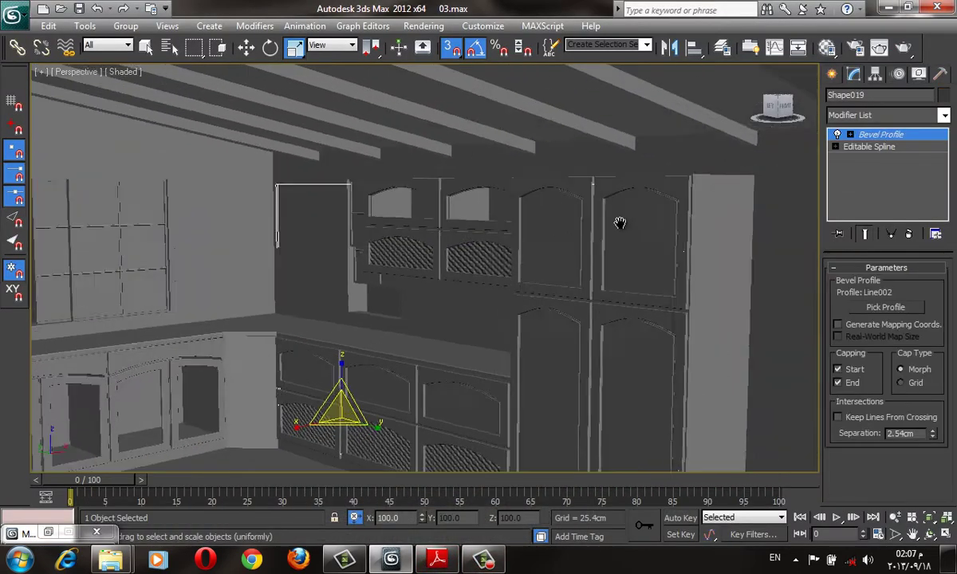
{"action": "middle_click_drag", "start_coordinate": [620, 215], "coordinate": [519, 288], "text": "alt"}
{"action": "scroll", "coordinate": [522, 279], "scroll_direction": "up", "scroll_amount": 3}
{"action": "left_click", "coordinate": [523, 279]}
{"action": "key", "text": "F4"}
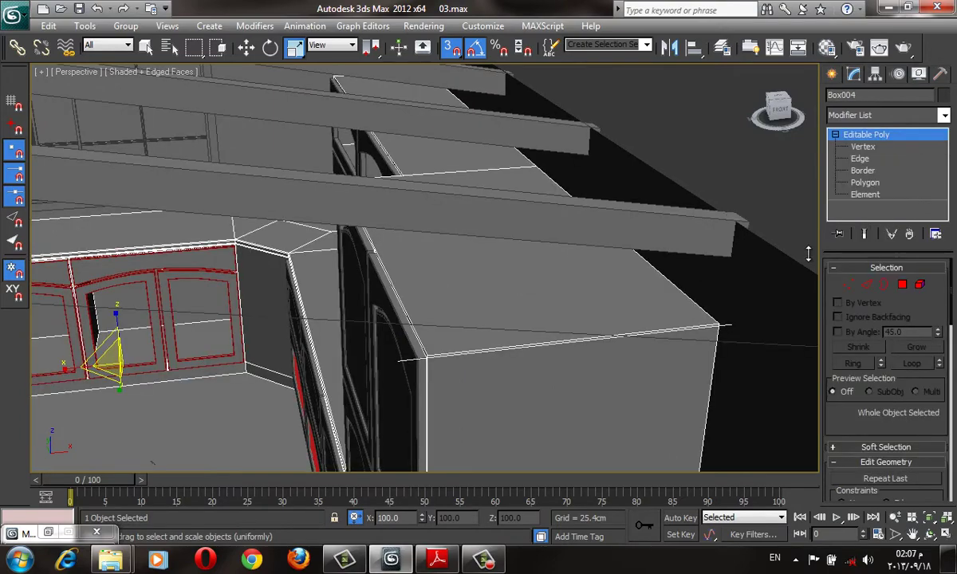
{"action": "left_click", "coordinate": [902, 285]}
{"action": "left_click", "coordinate": [535, 245]}
Add three more cabinet top faces to the polygon selection
{"action": "left_click", "coordinate": [431, 156], "text": "ctrl"}
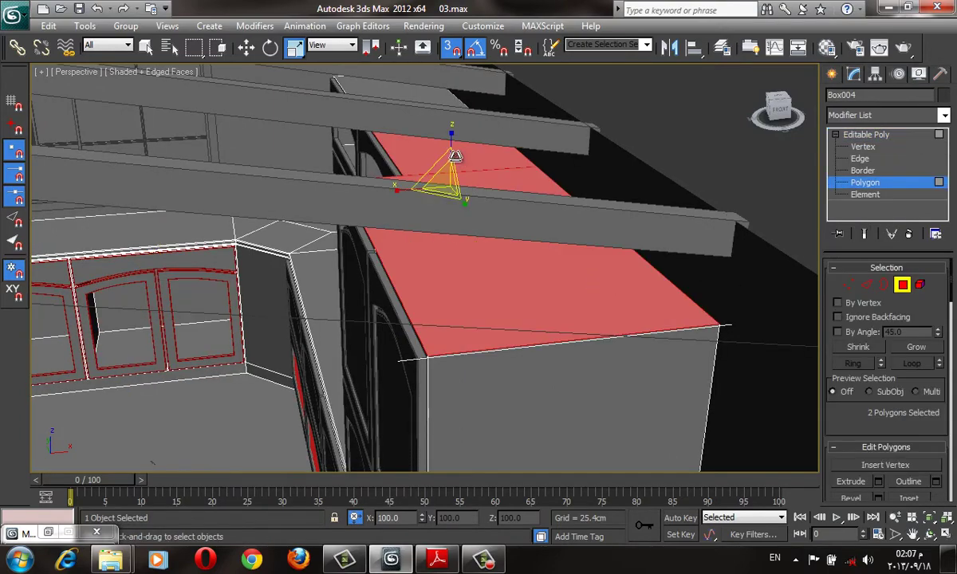
{"action": "mouse_move", "coordinate": [427, 147]}
{"action": "middle_mouse_down", "text": "alt"}
{"action": "mouse_move", "coordinate": [309, 139]}
{"action": "mouse_move", "coordinate": [668, 79]}
{"action": "middle_mouse_up", "text": "alt"}
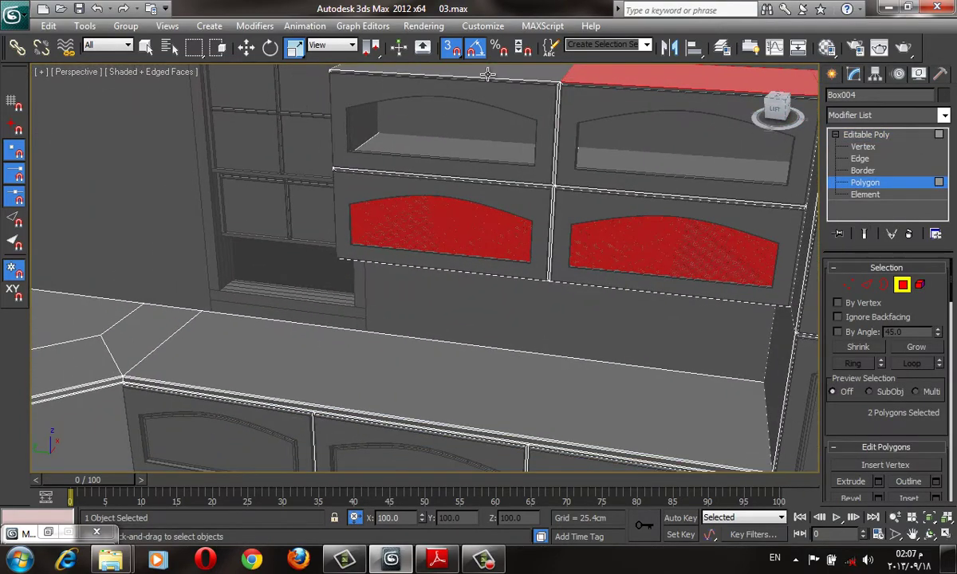
{"action": "left_click", "coordinate": [458, 69], "text": "ctrl"}
{"action": "mouse_move", "coordinate": [594, 187]}
{"action": "middle_mouse_down", "text": "alt"}
{"action": "mouse_move", "coordinate": [597, 215]}
{"action": "mouse_move", "coordinate": [453, 224]}
{"action": "mouse_move", "coordinate": [583, 346]}
{"action": "mouse_move", "coordinate": [462, 183]}
{"action": "middle_mouse_up", "text": "alt"}
{"action": "left_click", "coordinate": [458, 179], "text": "ctrl"}
{"action": "mouse_move", "coordinate": [729, 319]}
{"action": "middle_mouse_down", "text": "alt"}
{"action": "mouse_move", "coordinate": [553, 252]}
{"action": "mouse_move", "coordinate": [585, 224]}
{"action": "middle_mouse_up", "text": "alt"}
{"action": "scroll", "coordinate": [619, 271], "scroll_direction": "up", "scroll_amount": 2}
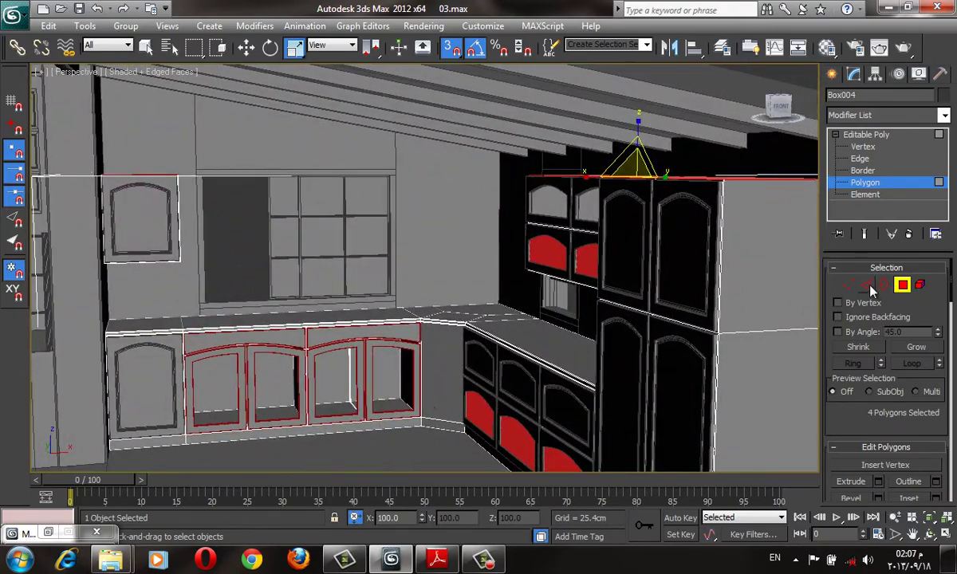
Convert the selected tops to edges and create a Linear shape from them
{"action": "key", "text": "2"}
{"action": "mouse_move", "coordinate": [797, 267]}
{"action": "middle_mouse_down", "text": "alt"}
{"action": "mouse_move", "coordinate": [579, 199]}
{"action": "mouse_move", "coordinate": [609, 244]}
{"action": "mouse_move", "coordinate": [654, 233]}
{"action": "middle_mouse_up", "text": "alt"}
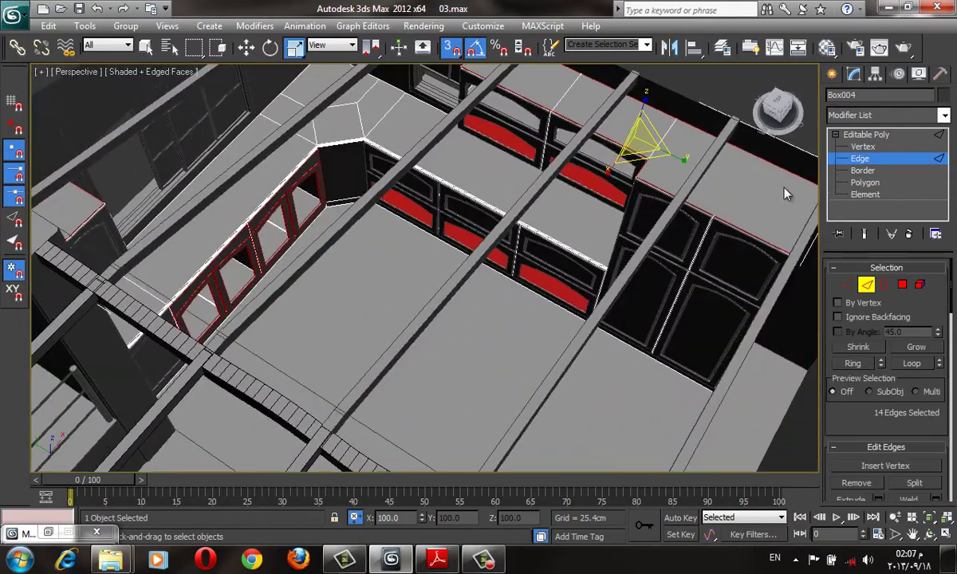
{"action": "middle_click_drag", "start_coordinate": [506, 73], "coordinate": [434, 257], "text": "alt"}
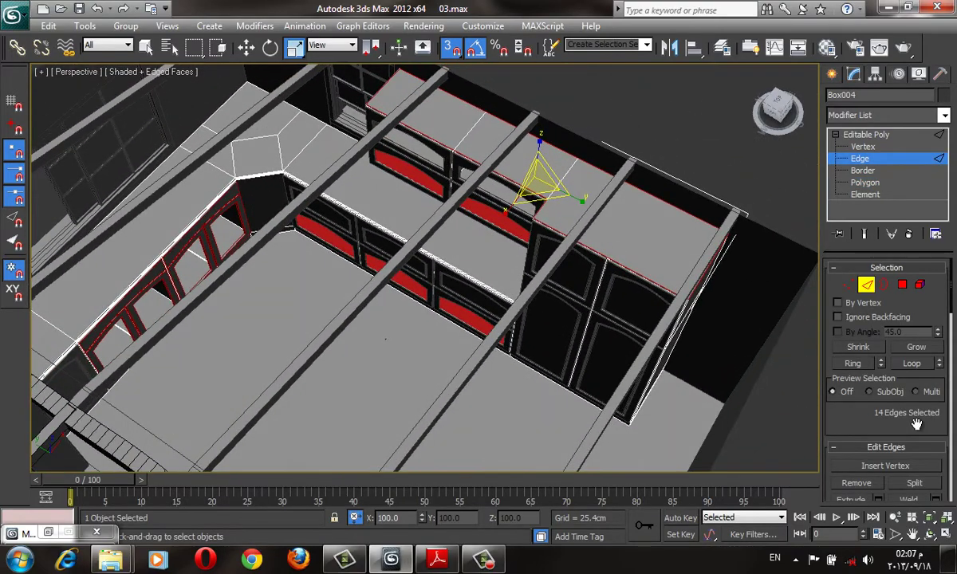
{"action": "scroll", "coordinate": [917, 375], "scroll_direction": "down", "scroll_amount": 4}
{"action": "scroll", "coordinate": [931, 372], "scroll_direction": "down", "scroll_amount": 2}
{"action": "left_click", "coordinate": [885, 363]}
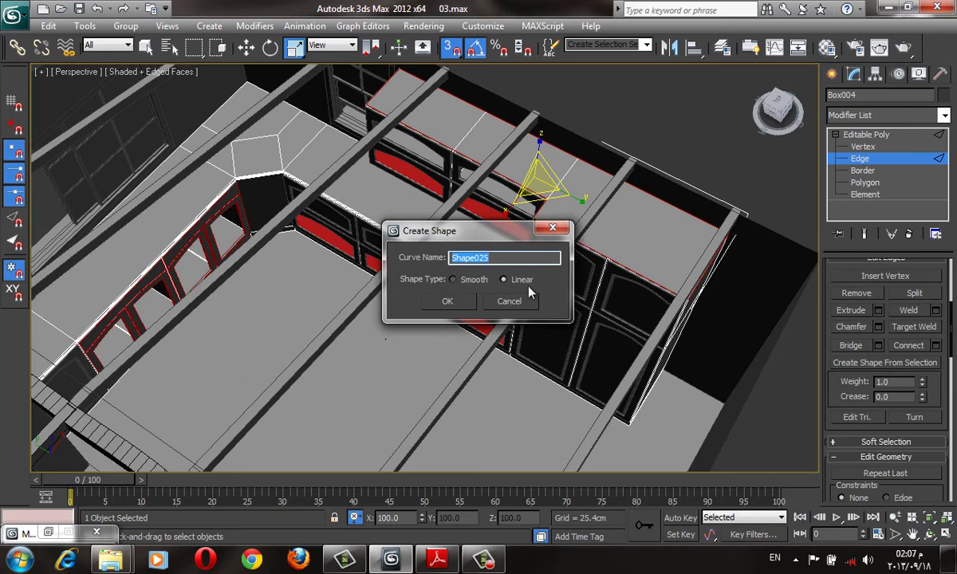
{"action": "left_click", "coordinate": [447, 300]}
Hide the geometry and edit the new shape's spline segments in wireframe
{"action": "left_click", "coordinate": [832, 73]}
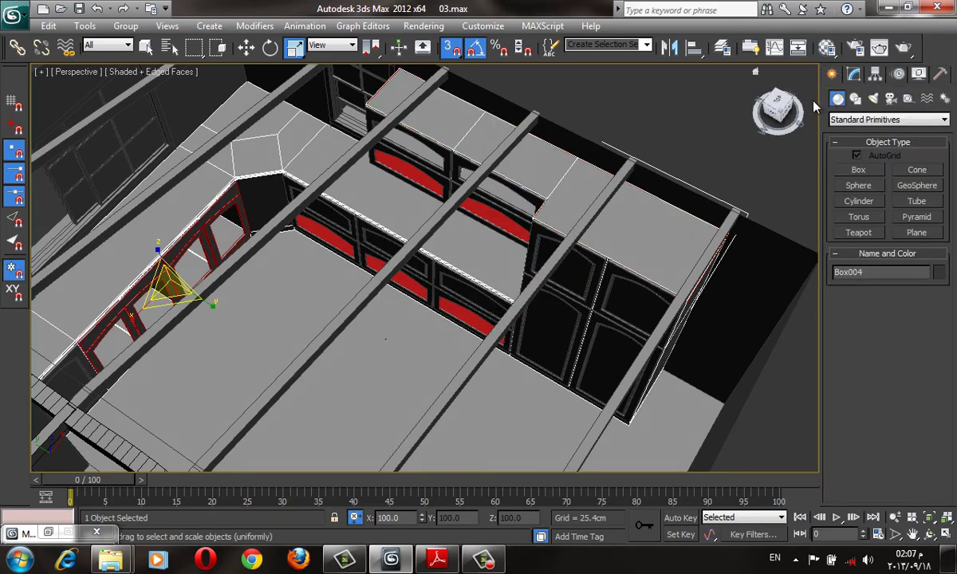
{"action": "key", "text": "shift+g"}
{"action": "scroll", "coordinate": [674, 220], "scroll_direction": "down", "scroll_amount": 5}
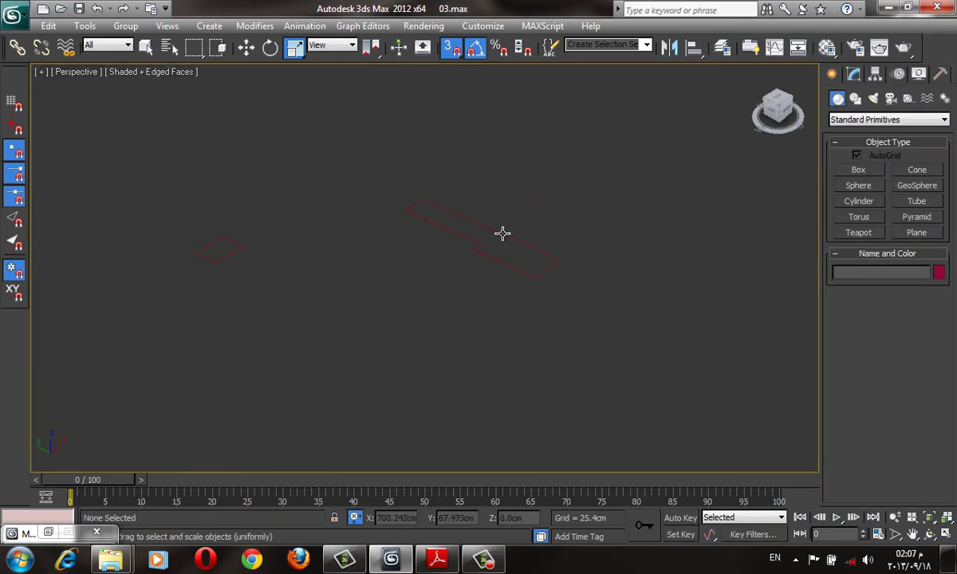
{"action": "left_click", "coordinate": [527, 249]}
{"action": "key", "text": "F3"}
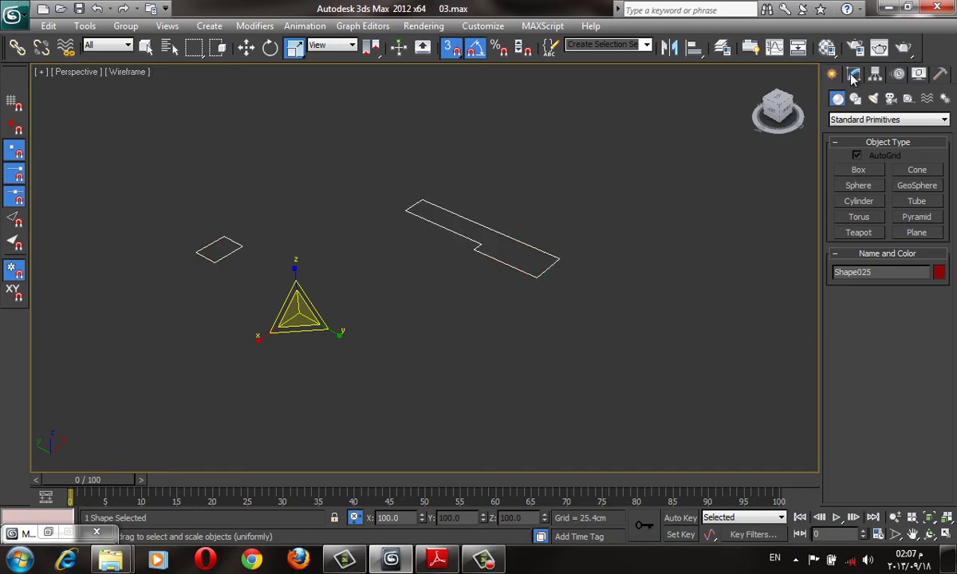
{"action": "left_click", "coordinate": [853, 76]}
{"action": "left_click", "coordinate": [835, 134]}
{"action": "left_click", "coordinate": [866, 157]}
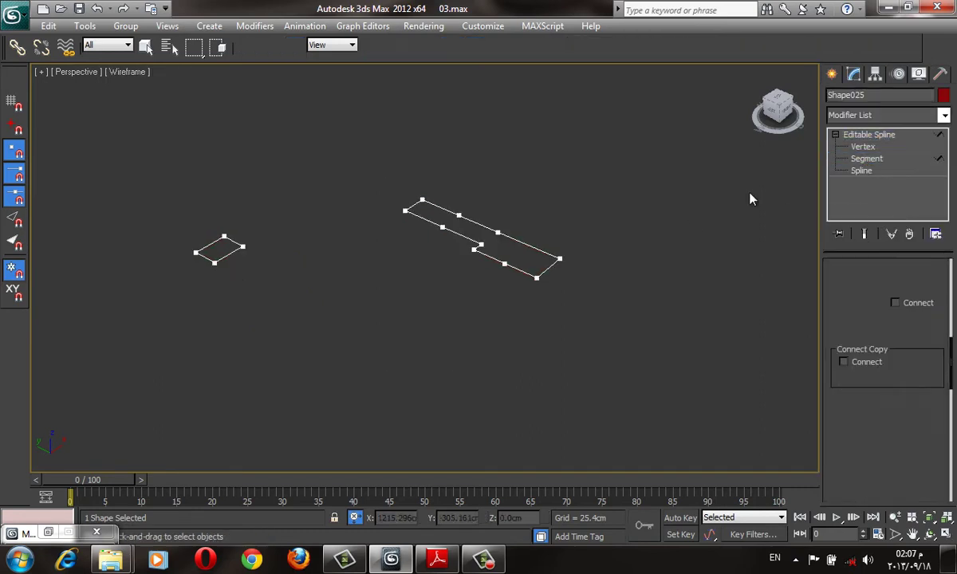
Delete the unwanted back, short inner and small-shape segments
{"action": "left_click", "coordinate": [509, 238]}
{"action": "key", "text": "Delete"}
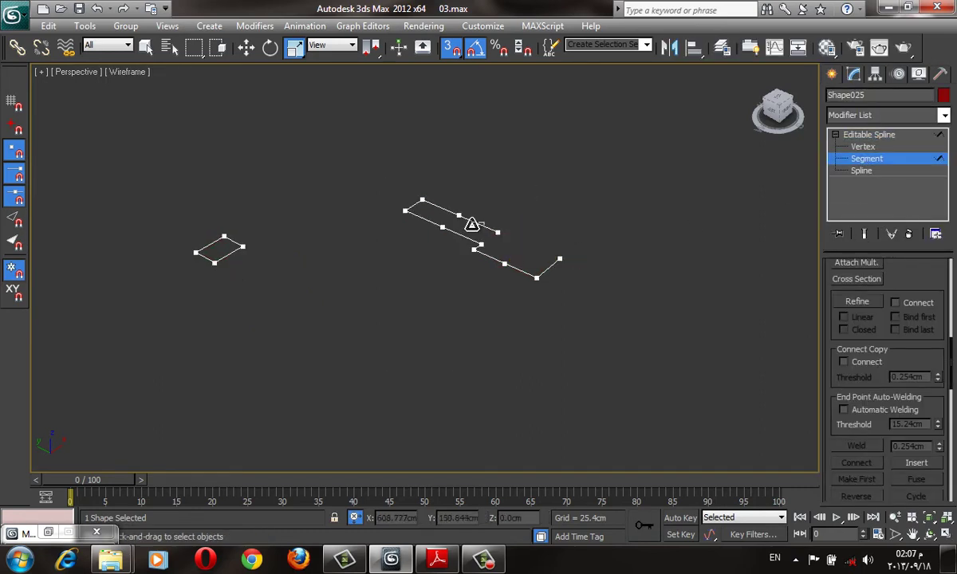
{"action": "left_click", "coordinate": [437, 207]}
{"action": "key", "text": "Delete"}
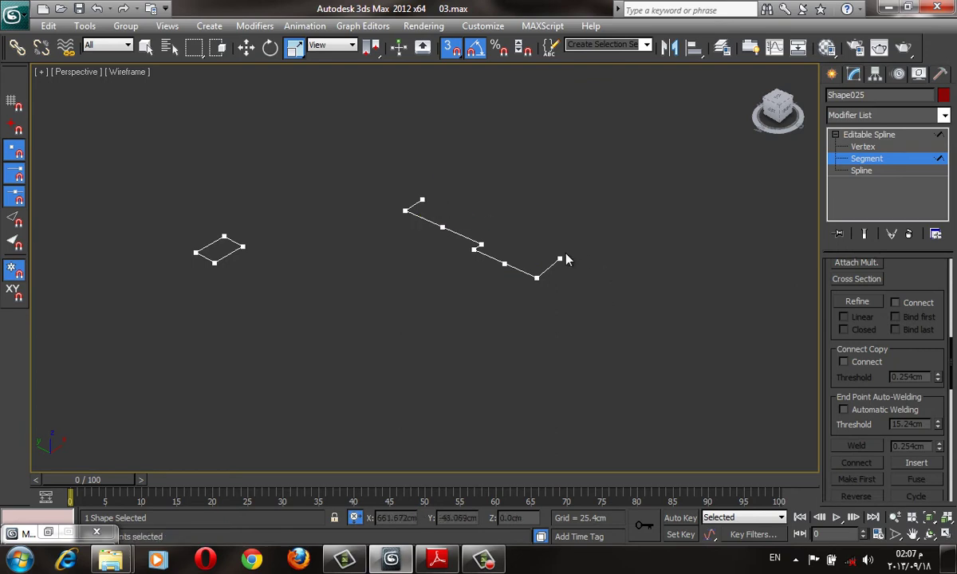
{"action": "middle_click_drag", "start_coordinate": [212, 247], "coordinate": [327, 238]}
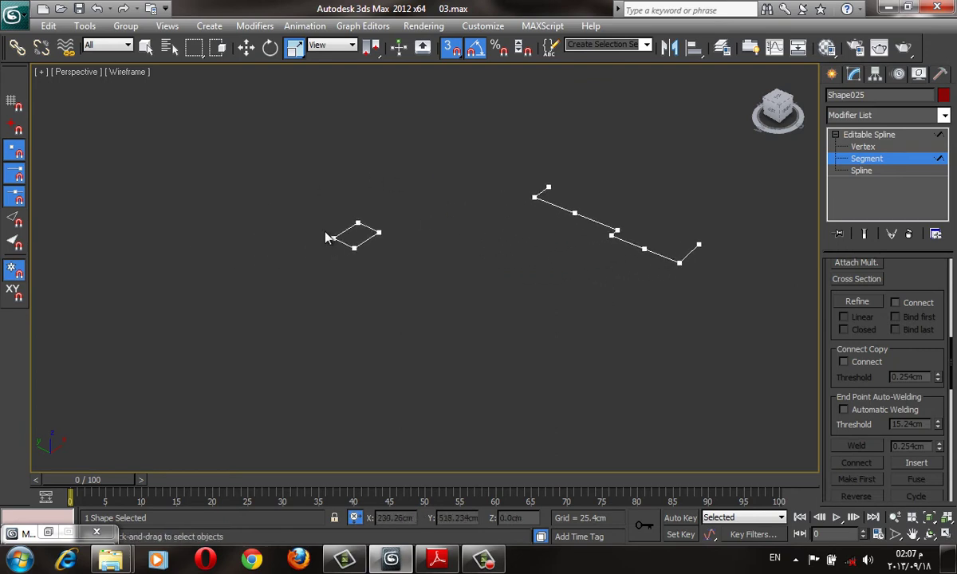
{"action": "scroll", "coordinate": [303, 223], "scroll_direction": "up", "scroll_amount": 2}
{"action": "left_click_drag", "start_coordinate": [252, 267], "coordinate": [252, 267]}
{"action": "key", "text": "Delete"}
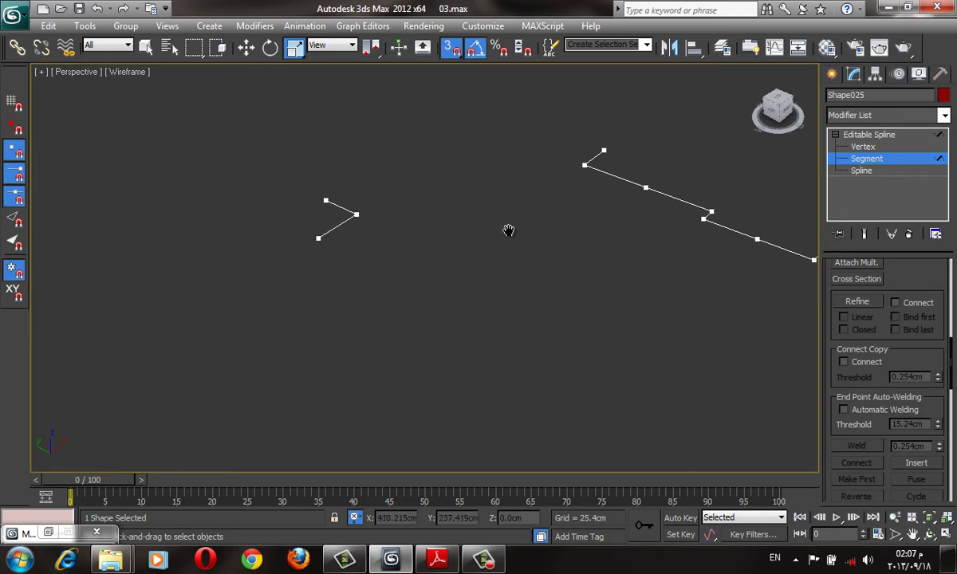
{"action": "middle_click_drag", "start_coordinate": [634, 174], "coordinate": [522, 175]}
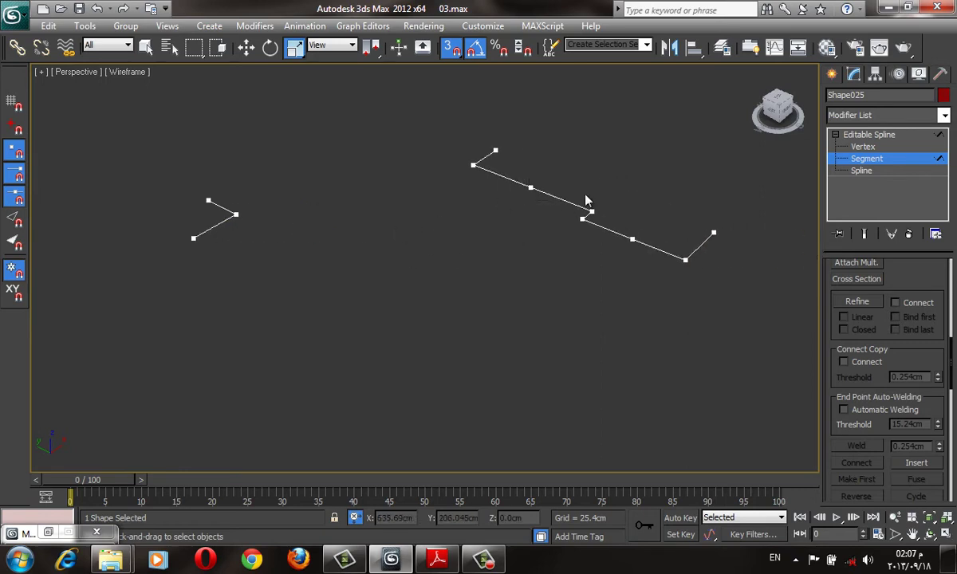
Check the long spline's vertices, then leave sub-object editing and return to shaded view
{"action": "left_click", "coordinate": [863, 147]}
{"action": "left_click_drag", "start_coordinate": [512, 168], "coordinate": [551, 207]}
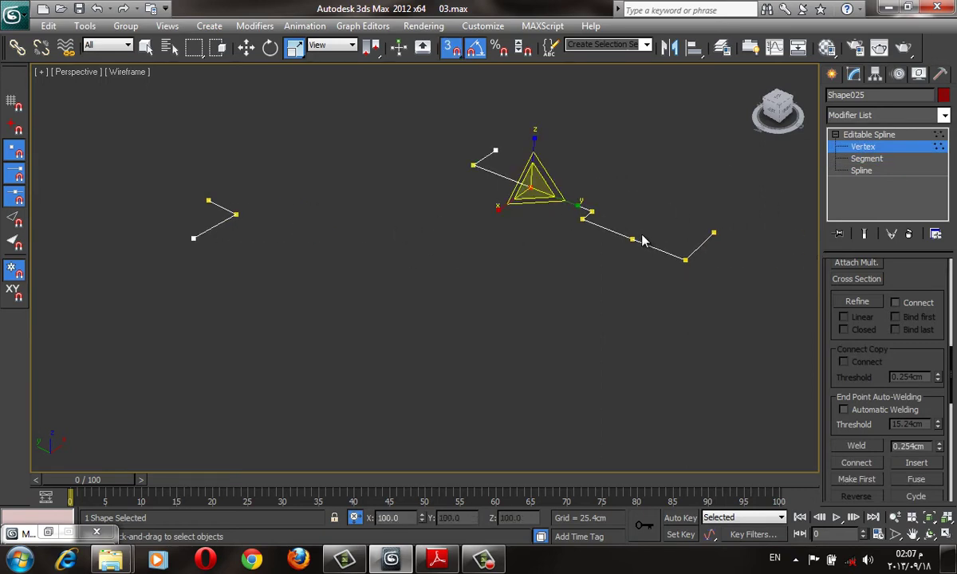
{"action": "left_click", "coordinate": [668, 276]}
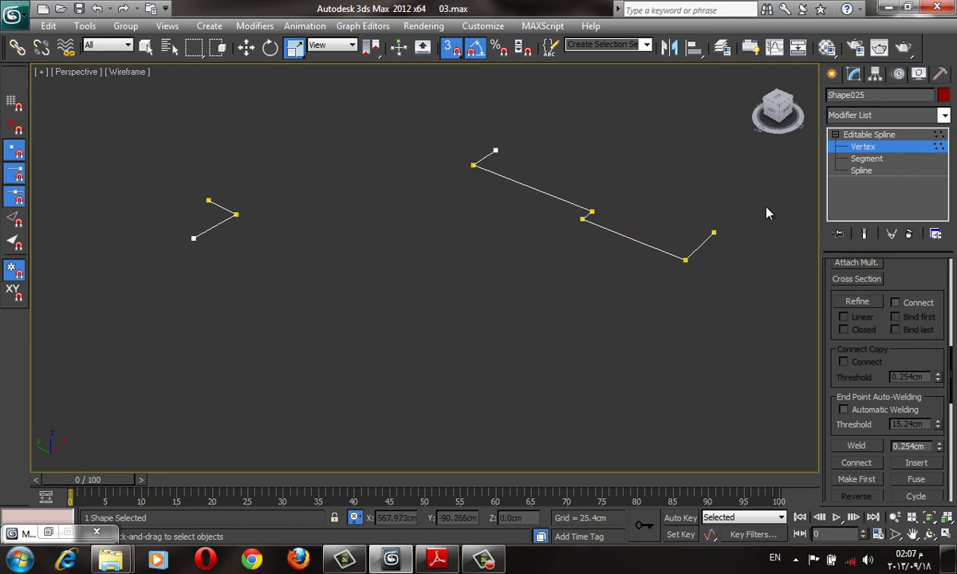
{"action": "left_click", "coordinate": [832, 74]}
{"action": "key", "text": "F3"}
Switch to plain shading and isolate the Shape025 cabinet-top splines with Alt+Q
{"action": "middle_click_drag", "start_coordinate": [592, 204], "coordinate": [511, 204], "text": "alt"}
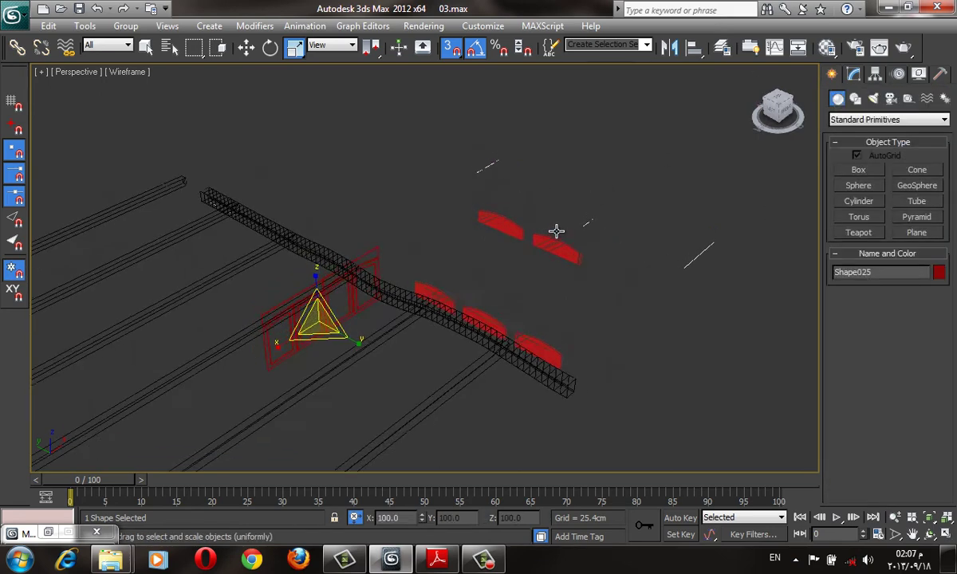
{"action": "scroll", "coordinate": [512, 204], "scroll_direction": "up", "scroll_amount": 3}
{"action": "scroll", "coordinate": [420, 277], "scroll_direction": "up", "scroll_amount": 1}
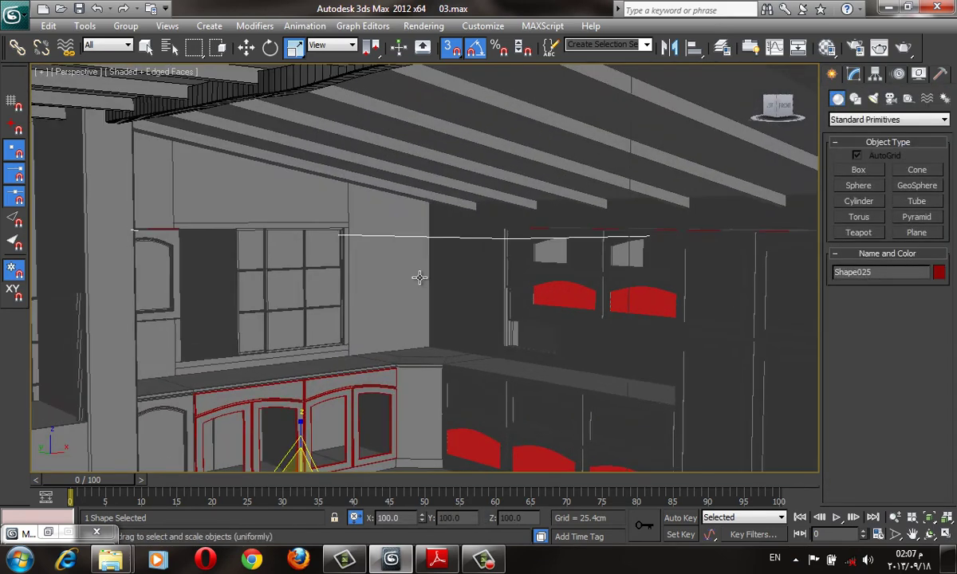
{"action": "key", "text": "F4"}
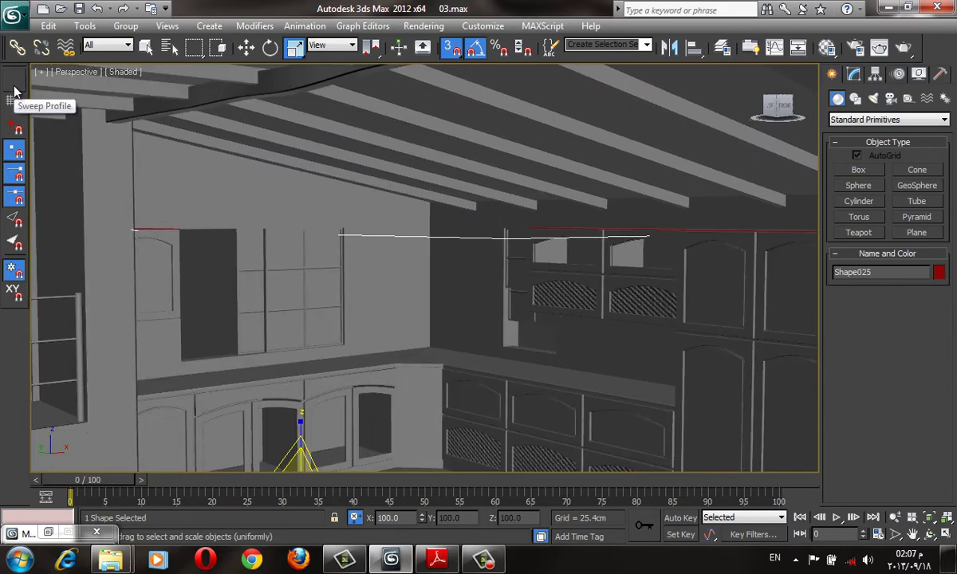
{"action": "key", "text": "alt+q"}
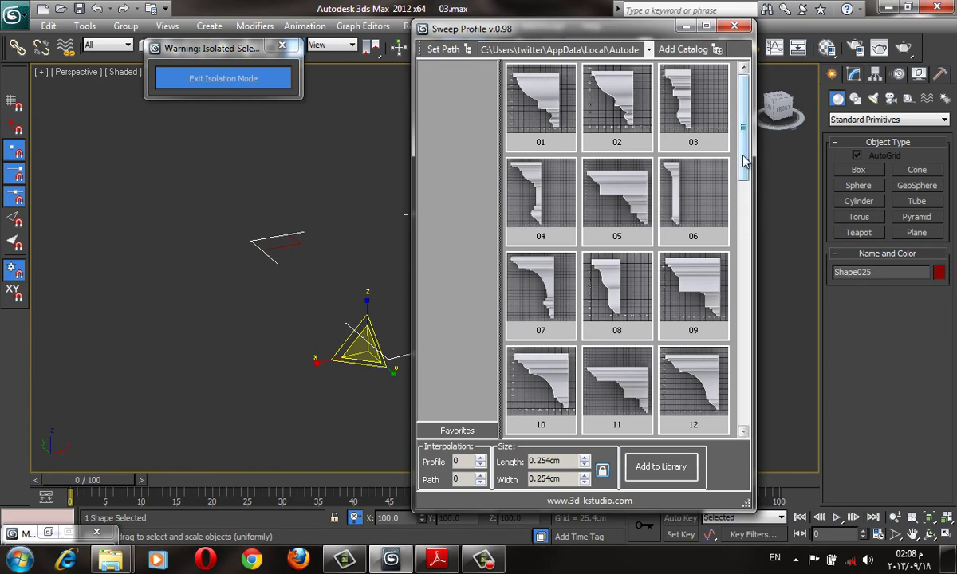
Apply the P23 molding profile and set its Length and Width to 5 cm
{"action": "mouse_move", "coordinate": [744, 161]}
{"action": "left_mouse_down"}
{"action": "mouse_move", "coordinate": [756, 296]}
{"action": "mouse_move", "coordinate": [742, 385]}
{"action": "left_mouse_up"}
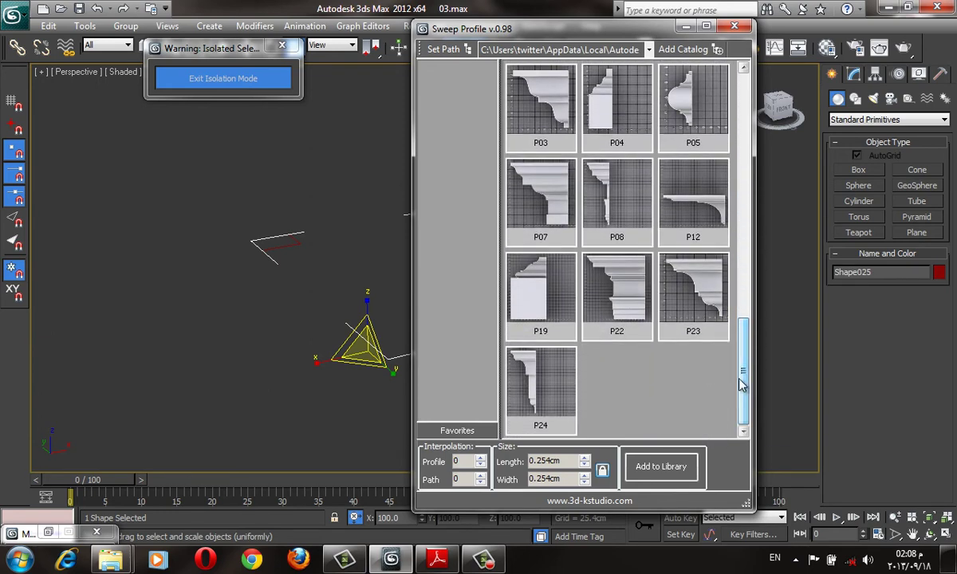
{"action": "left_click", "coordinate": [693, 295]}
{"action": "left_click_drag", "start_coordinate": [542, 29], "coordinate": [769, 47]}
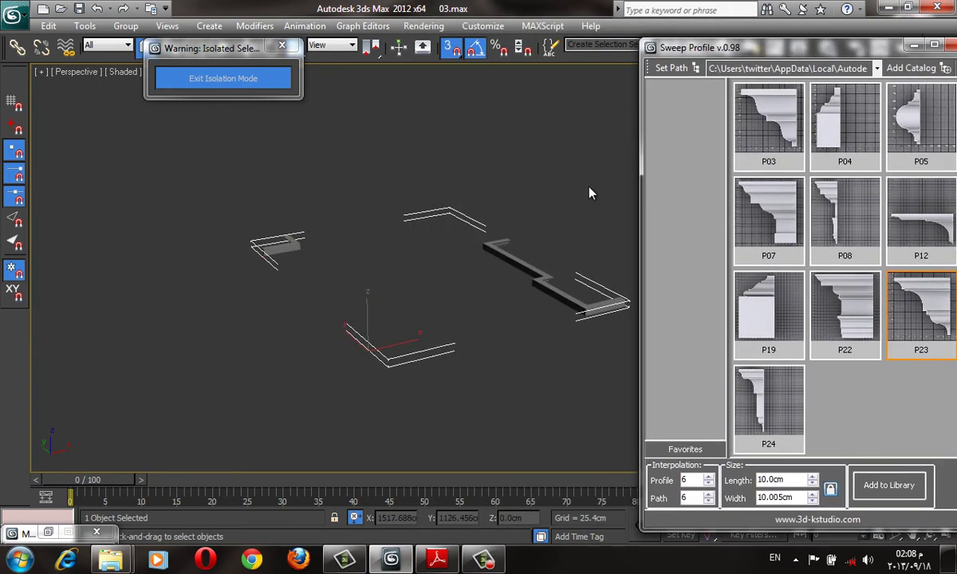
{"action": "scroll", "coordinate": [388, 205], "scroll_direction": "up", "scroll_amount": 3}
{"action": "scroll", "coordinate": [447, 208], "scroll_direction": "up", "scroll_amount": 2}
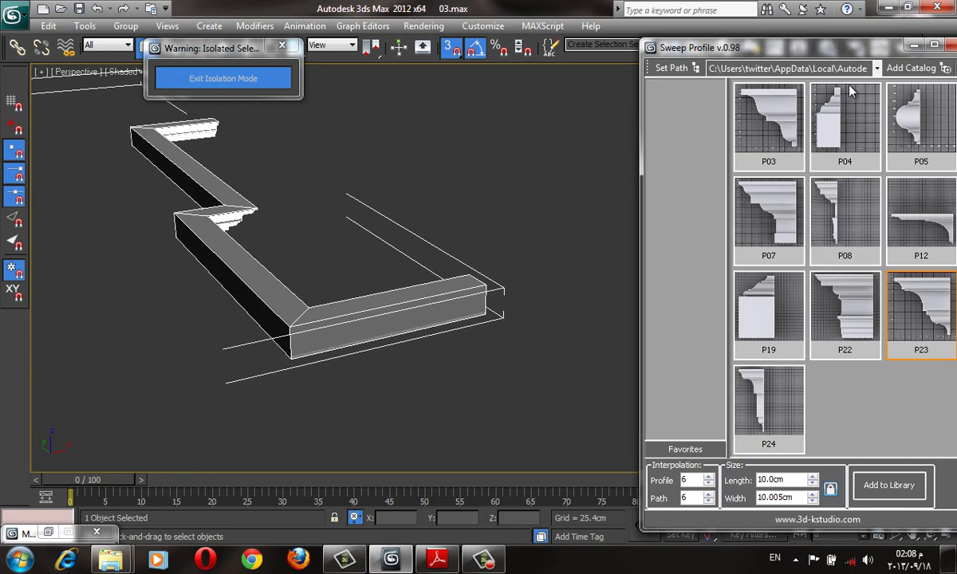
{"action": "double_click", "coordinate": [790, 479]}
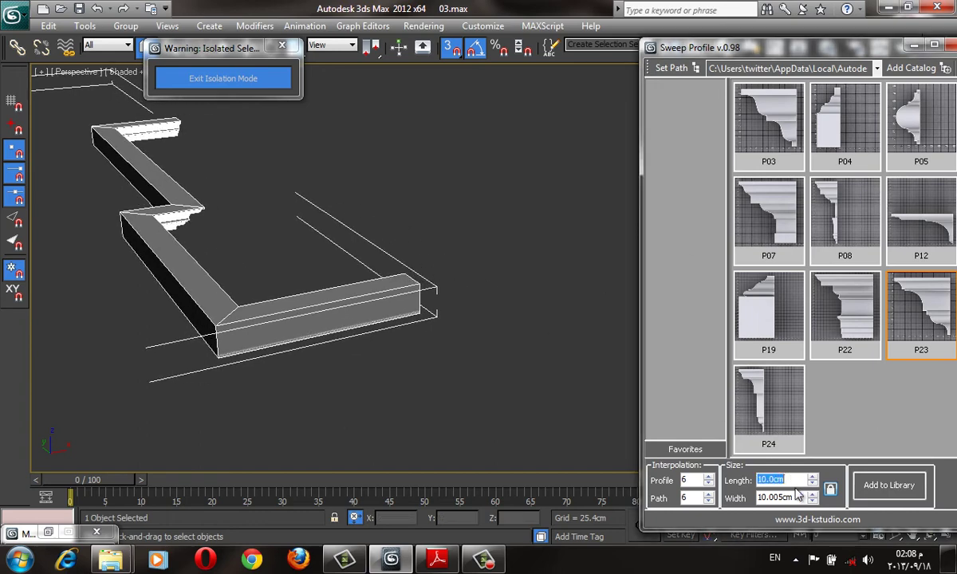
{"action": "type", "text": "5"}
{"action": "key", "text": "Tab"}
{"action": "type", "text": "5"}
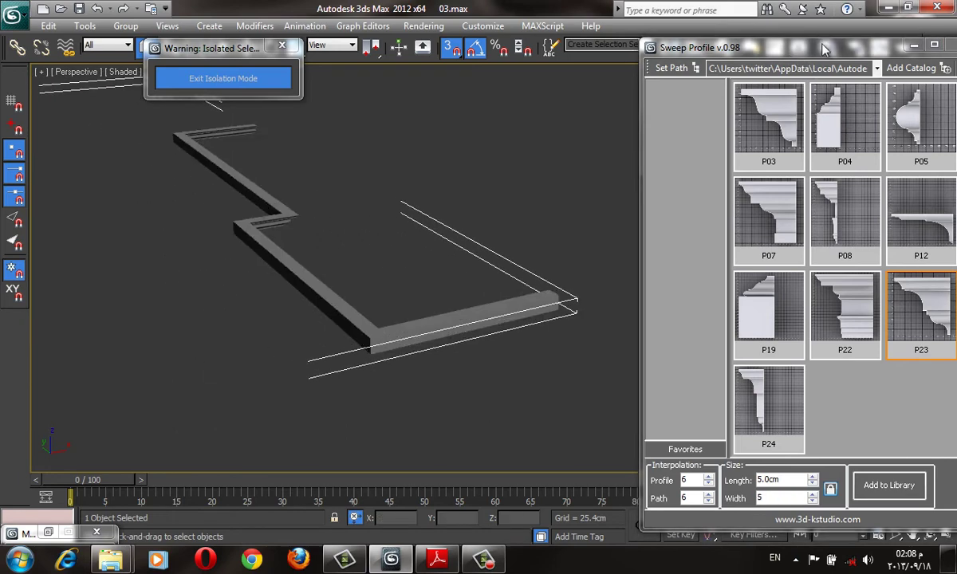
{"action": "left_click_drag", "start_coordinate": [824, 49], "coordinate": [291, 123]}
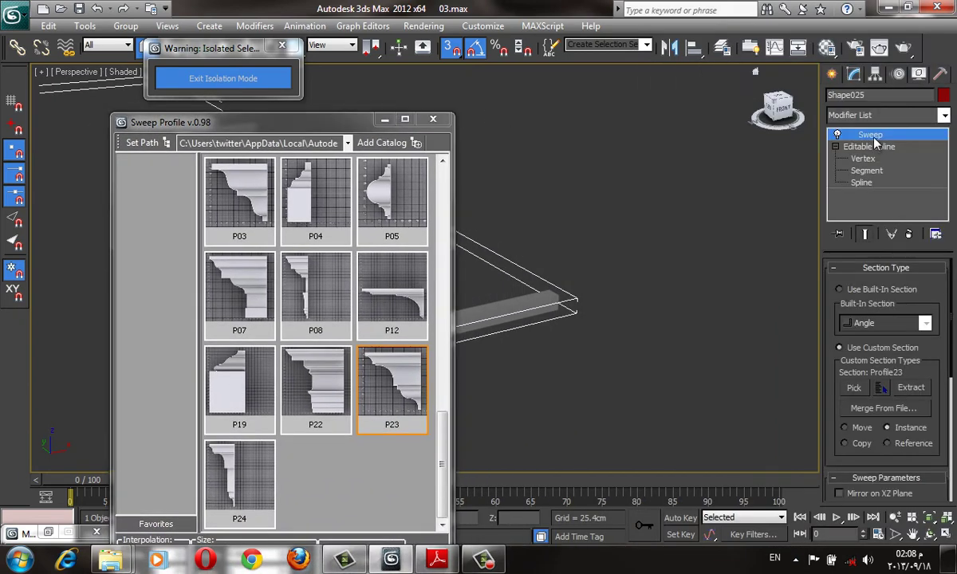
Turn on Mirror on XZ Plane for the P23 crown molding sweep and inspect the result
{"action": "scroll", "coordinate": [874, 311], "scroll_direction": "down", "scroll_amount": 2}
{"action": "scroll", "coordinate": [877, 319], "scroll_direction": "down", "scroll_amount": 5}
{"action": "scroll", "coordinate": [879, 321], "scroll_direction": "down", "scroll_amount": 1}
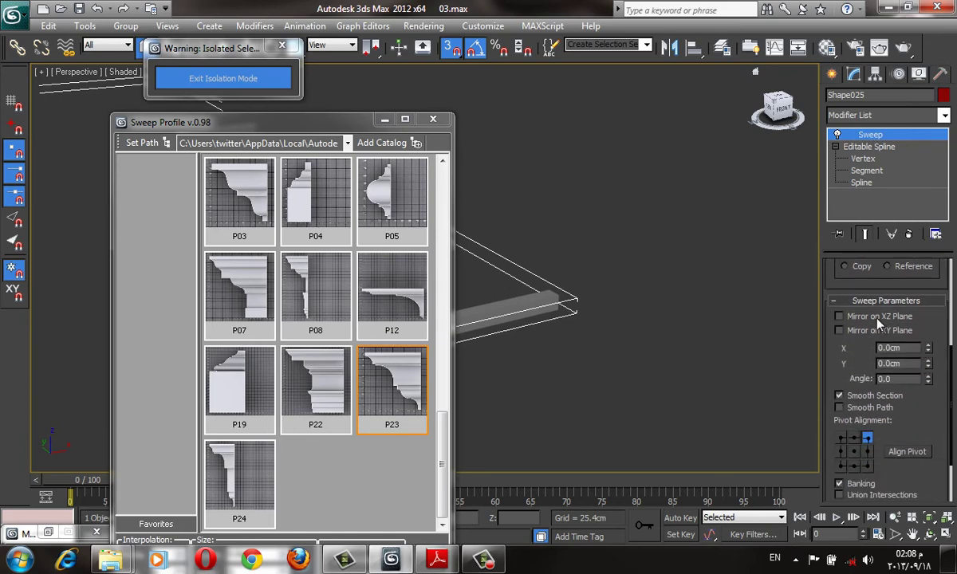
{"action": "left_click", "coordinate": [839, 316]}
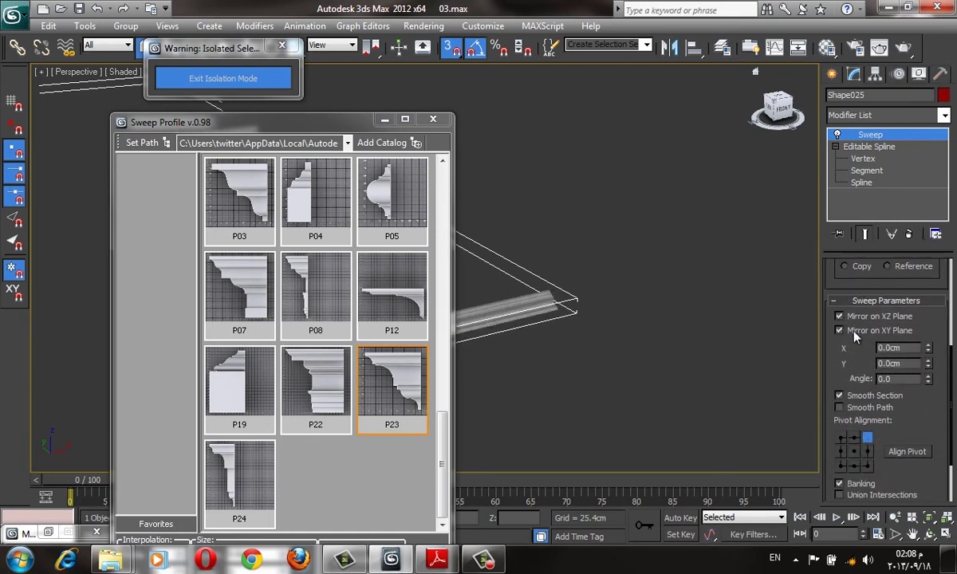
{"action": "mouse_move", "coordinate": [614, 367]}
{"action": "middle_mouse_down", "text": "alt"}
{"action": "mouse_move", "coordinate": [736, 335]}
{"action": "mouse_move", "coordinate": [684, 312]}
{"action": "mouse_move", "coordinate": [753, 245]}
{"action": "mouse_move", "coordinate": [747, 207]}
{"action": "mouse_move", "coordinate": [797, 183]}
{"action": "middle_mouse_up", "text": "alt"}
Set the sweep's Pivot Alignment to bottom-right, close Sweep Profile, and exit isolation mode
{"action": "left_click", "coordinate": [892, 148]}
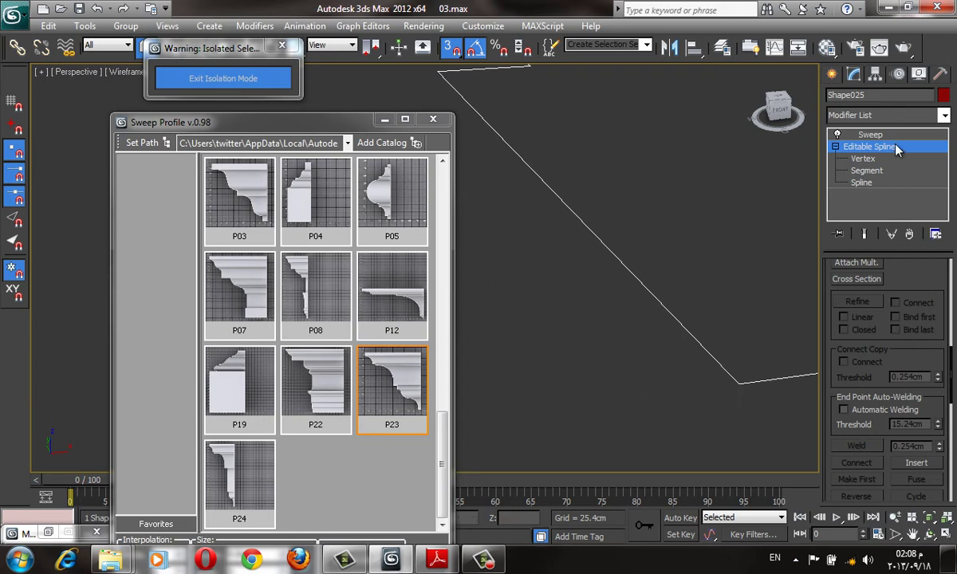
{"action": "left_click", "coordinate": [873, 135]}
{"action": "left_click_drag", "start_coordinate": [920, 417], "coordinate": [889, 334]}
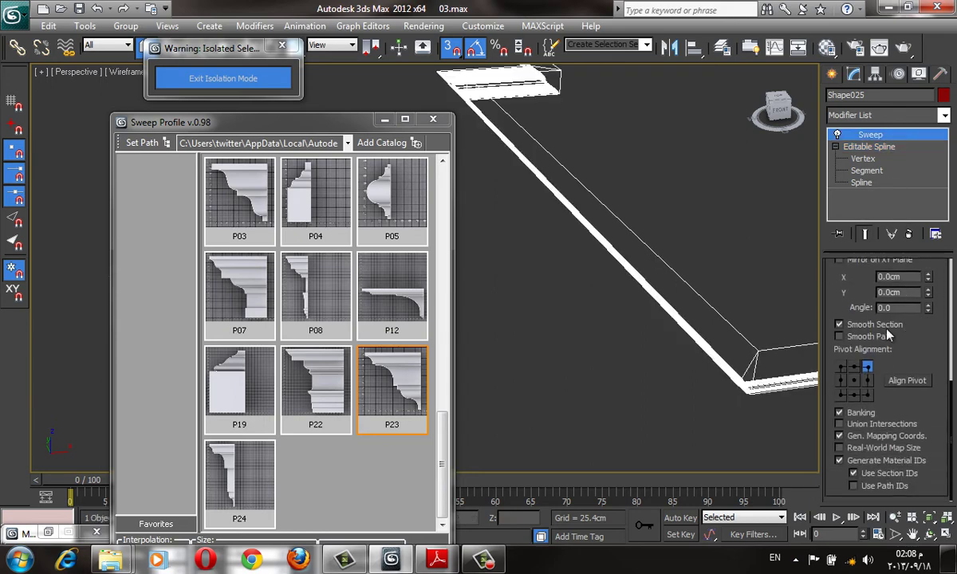
{"action": "left_click", "coordinate": [867, 395]}
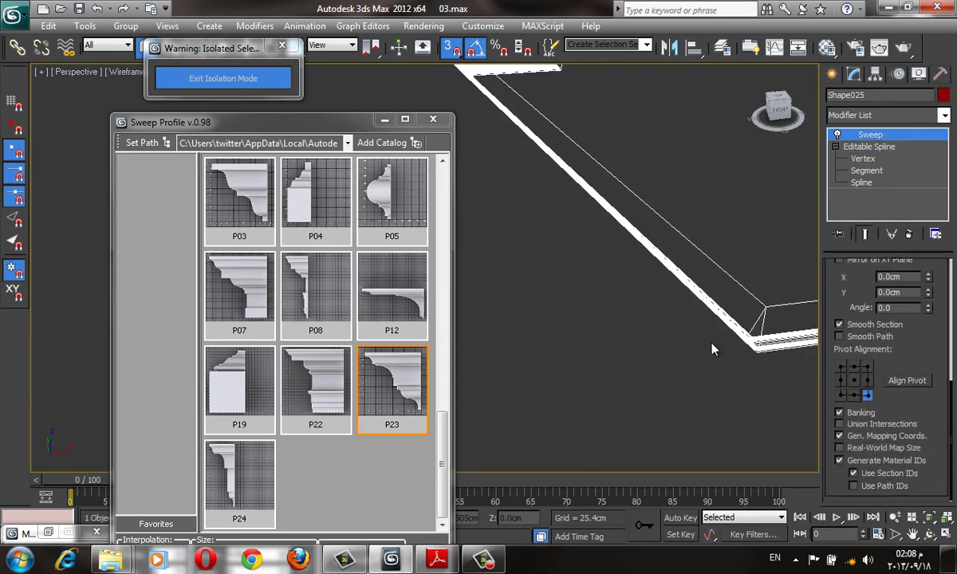
{"action": "left_click", "coordinate": [433, 119]}
View the whole kitchen scene shaded with edges, orbiting toward the ceiling beams and cabinets
{"action": "left_click", "coordinate": [255, 77]}
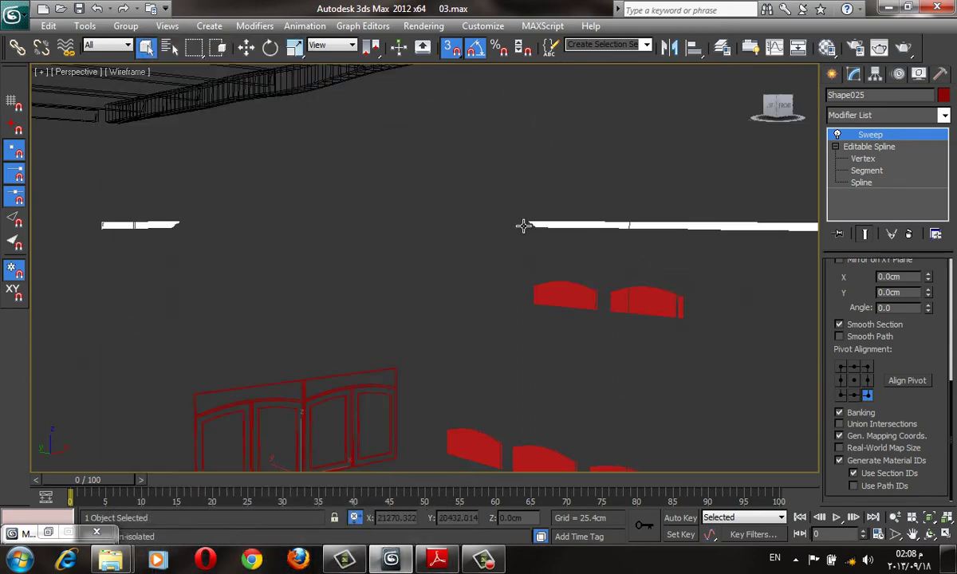
{"action": "key", "text": "F3"}
{"action": "mouse_move", "coordinate": [557, 249]}
{"action": "middle_mouse_down", "text": "alt"}
{"action": "mouse_move", "coordinate": [638, 290]}
{"action": "mouse_move", "coordinate": [515, 310]}
{"action": "mouse_move", "coordinate": [596, 253]}
{"action": "middle_mouse_up", "text": "alt"}
{"action": "scroll", "coordinate": [606, 252], "scroll_direction": "up", "scroll_amount": 3}
{"action": "key", "text": "F4"}
{"action": "scroll", "coordinate": [630, 252], "scroll_direction": "up", "scroll_amount": 2}
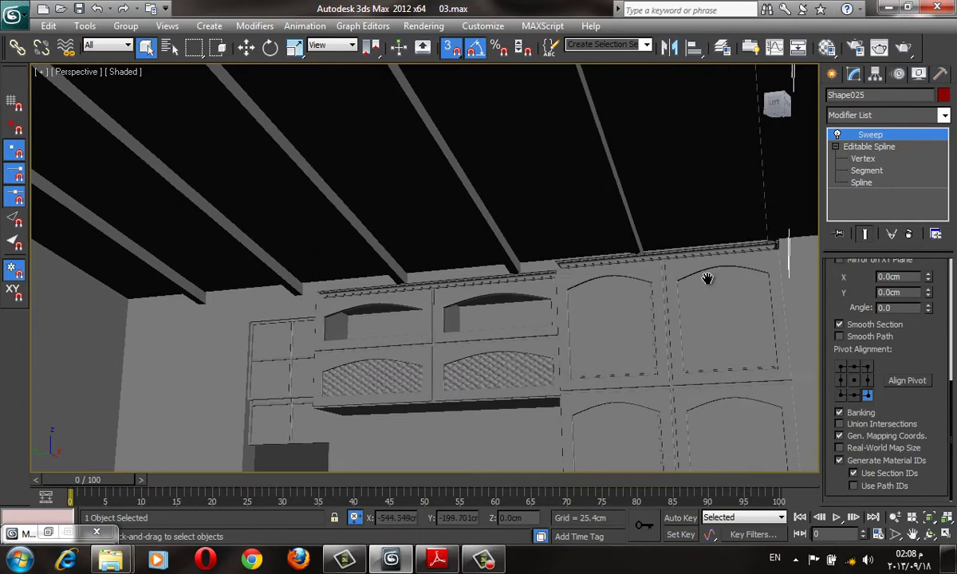
{"action": "key", "text": "F4"}
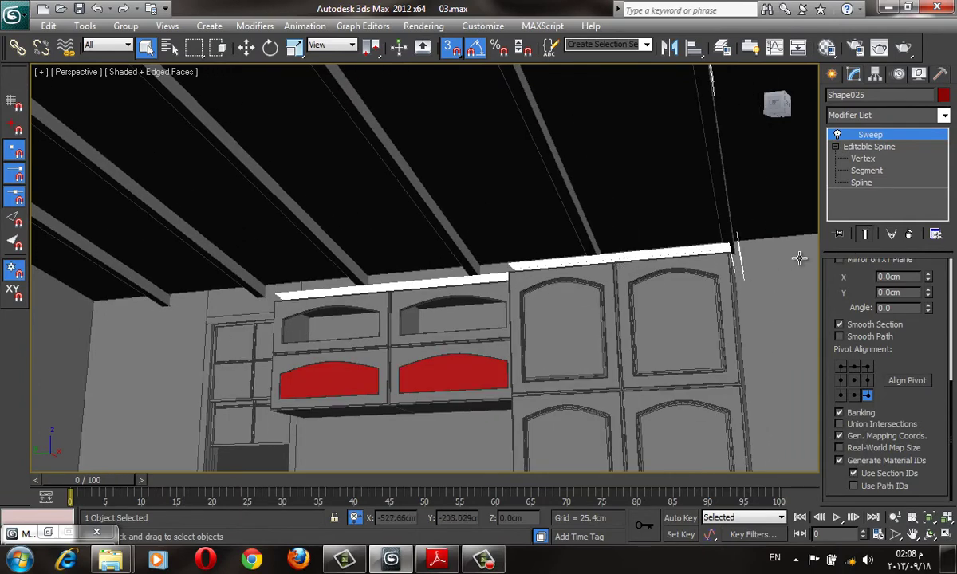
Switch Shape025's Editable Spline to Spline level and select the path from Top view
{"action": "left_click", "coordinate": [863, 182]}
{"action": "key", "text": "t"}
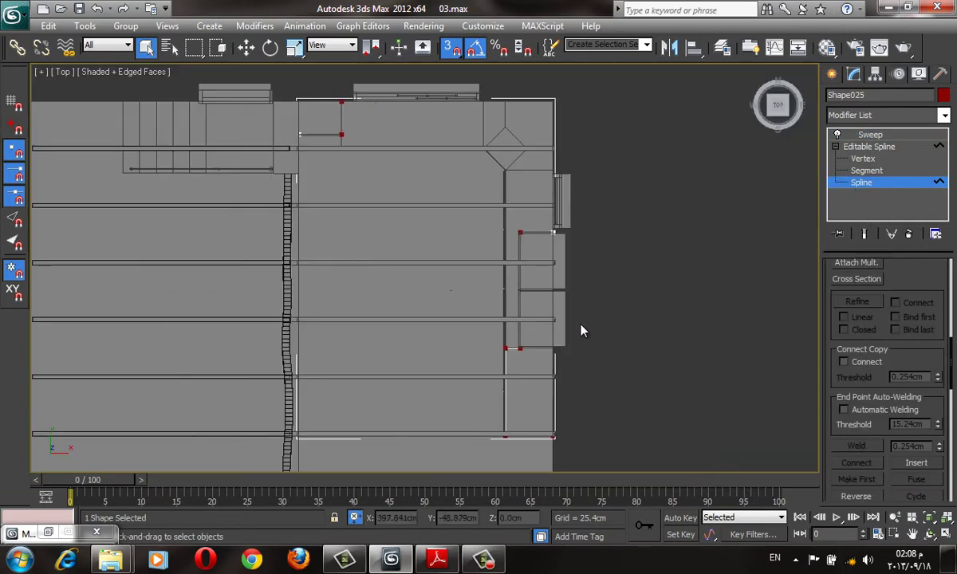
{"action": "key", "text": "F3"}
{"action": "middle_click_drag", "start_coordinate": [581, 331], "coordinate": [432, 263]}
{"action": "scroll", "coordinate": [352, 346], "scroll_direction": "up", "scroll_amount": 3}
{"action": "scroll", "coordinate": [498, 261], "scroll_direction": "up", "scroll_amount": 2}
{"action": "scroll", "coordinate": [465, 263], "scroll_direction": "up", "scroll_amount": 2}
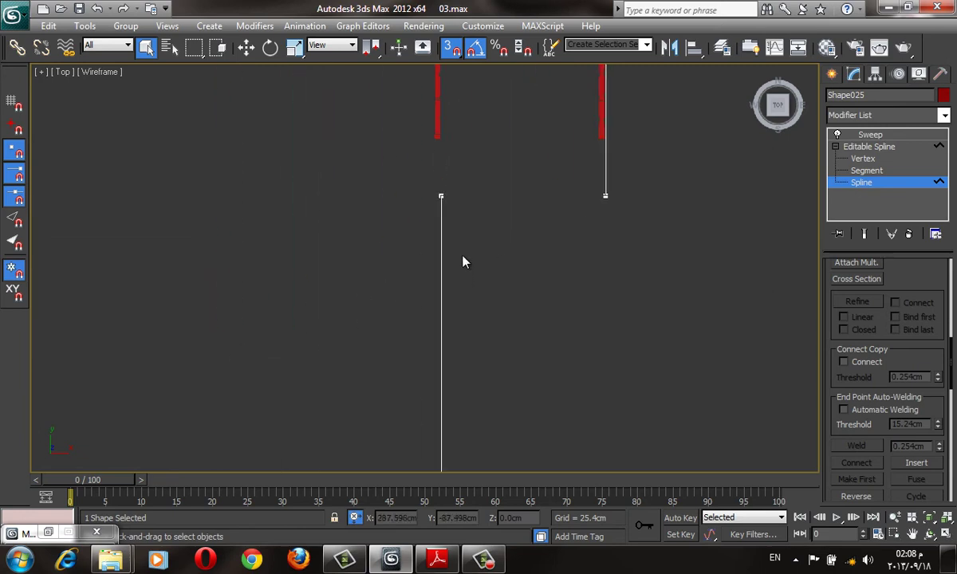
{"action": "key", "text": "F3"}
{"action": "scroll", "coordinate": [444, 235], "scroll_direction": "up", "scroll_amount": 3}
{"action": "left_click", "coordinate": [459, 195]}
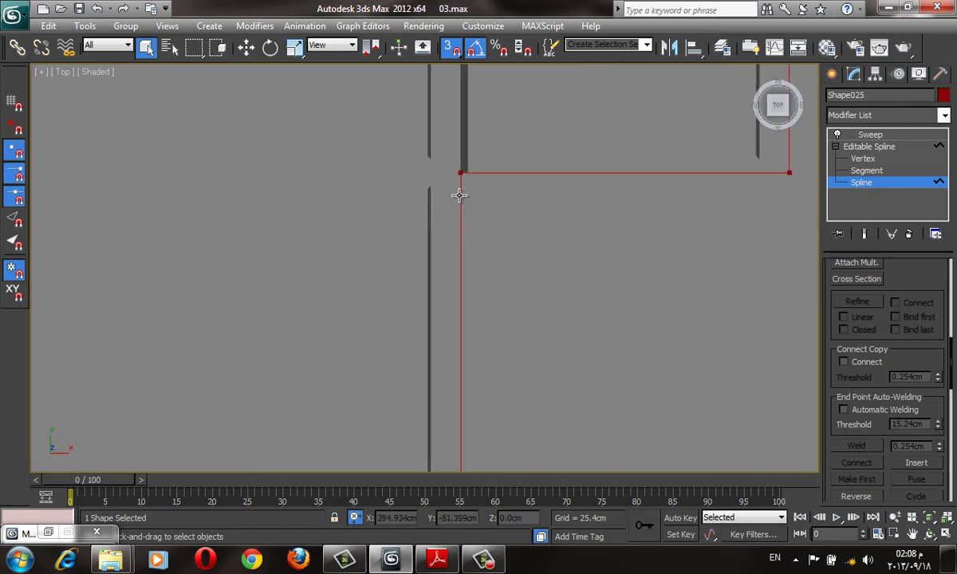
Try the Outline spinner on the path spline, leaving Outline at 0.0cm, and inspect the corner
{"action": "scroll", "coordinate": [459, 195], "scroll_direction": "down", "scroll_amount": 3}
{"action": "scroll", "coordinate": [469, 209], "scroll_direction": "down", "scroll_amount": 2}
{"action": "scroll", "coordinate": [476, 224], "scroll_direction": "up", "scroll_amount": 2}
{"action": "scroll", "coordinate": [901, 192], "scroll_direction": "down", "scroll_amount": 2}
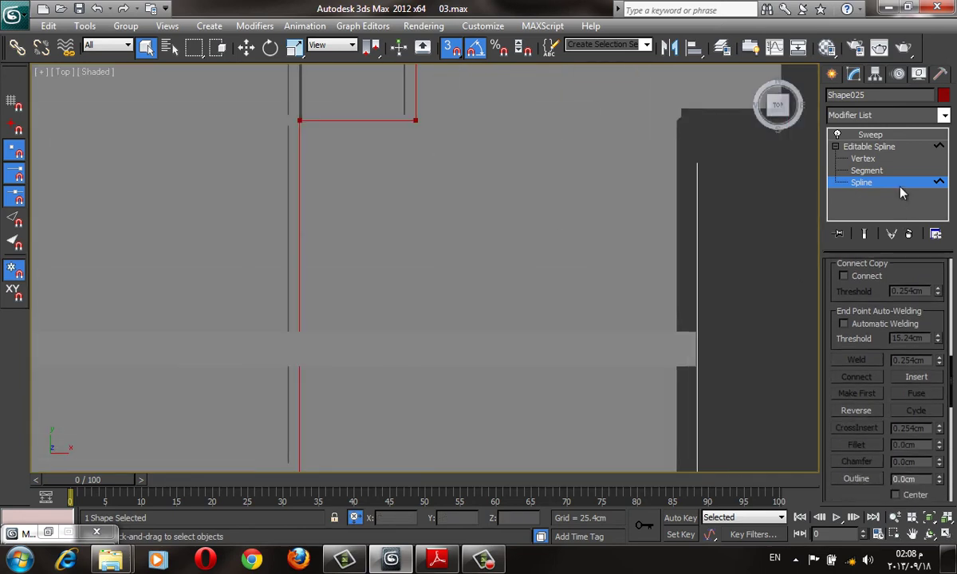
{"action": "scroll", "coordinate": [919, 344], "scroll_direction": "down", "scroll_amount": 3}
{"action": "left_click_drag", "start_coordinate": [943, 366], "coordinate": [917, 381]}
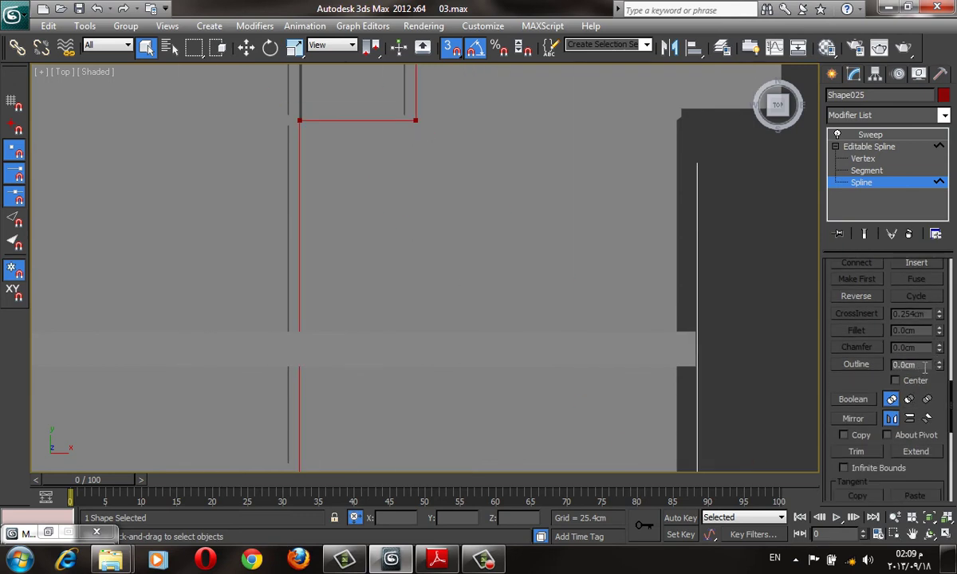
{"action": "mouse_move", "coordinate": [319, 237]}
{"action": "middle_mouse_down"}
{"action": "mouse_move", "coordinate": [370, 271]}
{"action": "mouse_move", "coordinate": [459, 174]}
{"action": "middle_mouse_up"}
{"action": "key", "text": "F4"}
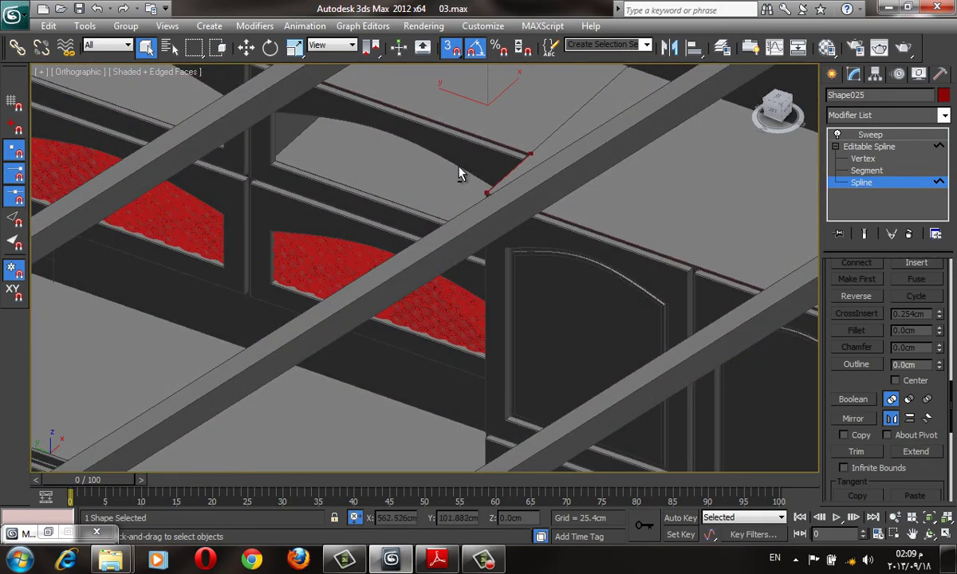
Return to the Sweep modifier and set Pivot Alignment to the bottom-left cell
{"action": "left_click", "coordinate": [877, 146]}
{"action": "left_click", "coordinate": [873, 134]}
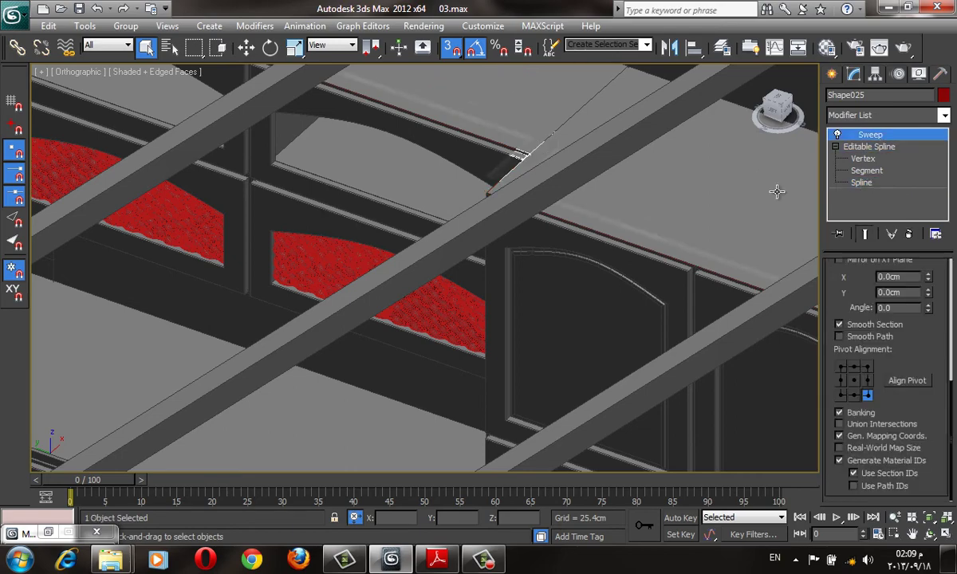
{"action": "mouse_move", "coordinate": [689, 214]}
{"action": "middle_mouse_down", "text": "alt"}
{"action": "mouse_move", "coordinate": [668, 196]}
{"action": "mouse_move", "coordinate": [647, 261]}
{"action": "mouse_move", "coordinate": [819, 189]}
{"action": "middle_mouse_up", "text": "alt"}
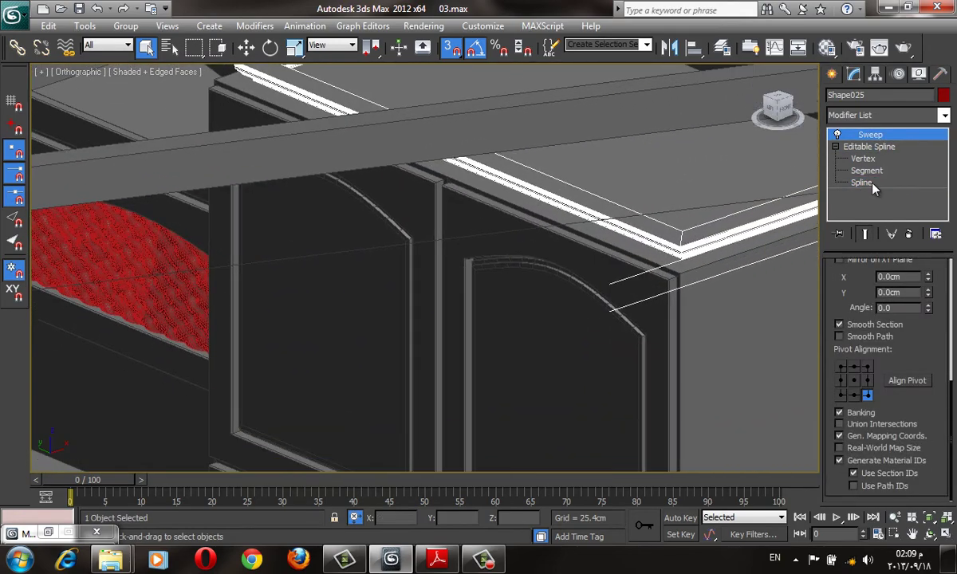
{"action": "left_click", "coordinate": [840, 395]}
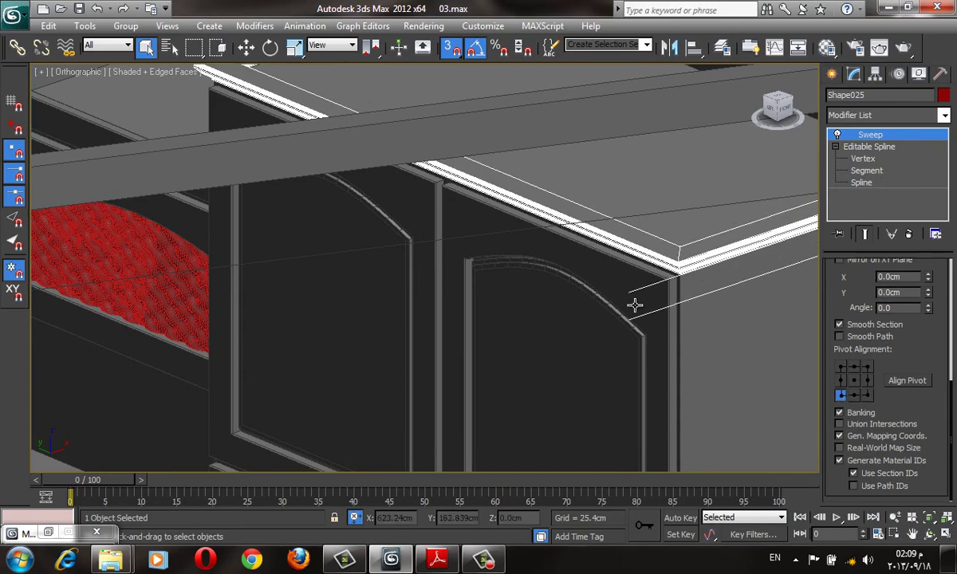
{"action": "key", "text": "F4"}
{"action": "mouse_move", "coordinate": [633, 306]}
{"action": "middle_mouse_down", "text": "alt"}
{"action": "mouse_move", "coordinate": [683, 218]}
{"action": "mouse_move", "coordinate": [663, 325]}
{"action": "mouse_move", "coordinate": [549, 284]}
{"action": "mouse_move", "coordinate": [455, 280]}
{"action": "mouse_move", "coordinate": [470, 265]}
{"action": "mouse_move", "coordinate": [453, 335]}
{"action": "mouse_move", "coordinate": [508, 263]}
{"action": "mouse_move", "coordinate": [672, 276]}
{"action": "mouse_move", "coordinate": [476, 280]}
{"action": "mouse_move", "coordinate": [309, 302]}
{"action": "mouse_move", "coordinate": [391, 338]}
{"action": "mouse_move", "coordinate": [282, 336]}
{"action": "mouse_move", "coordinate": [280, 346]}
{"action": "mouse_move", "coordinate": [451, 316]}
{"action": "mouse_move", "coordinate": [698, 352]}
{"action": "mouse_move", "coordinate": [556, 295]}
{"action": "mouse_move", "coordinate": [562, 267]}
{"action": "mouse_move", "coordinate": [474, 316]}
{"action": "mouse_move", "coordinate": [457, 274]}
{"action": "middle_mouse_up", "text": "alt"}
{"action": "key", "text": "p"}
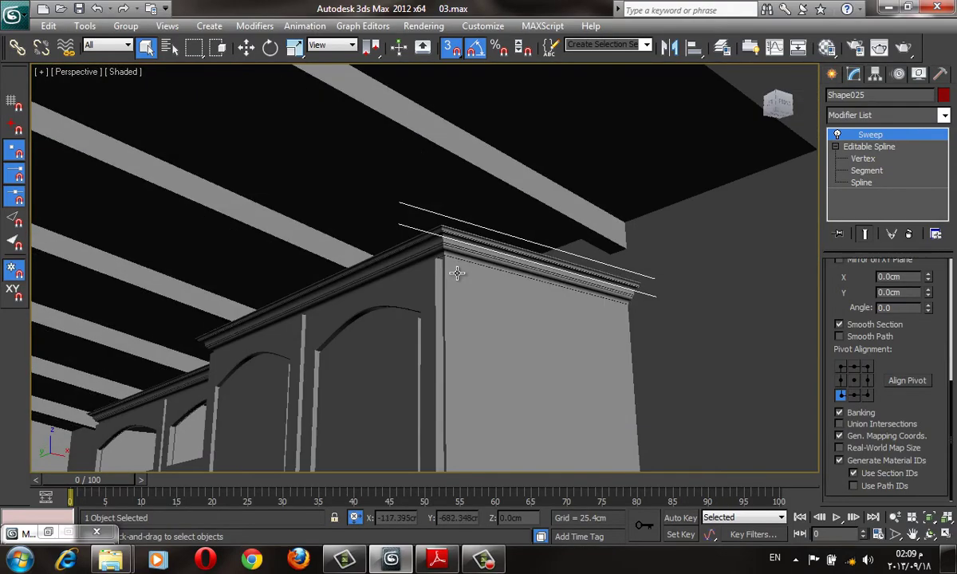
Toggle Smooth Path on and back off, then zoom out to show the whole room
{"action": "scroll", "coordinate": [674, 305], "scroll_direction": "up", "scroll_amount": 5}
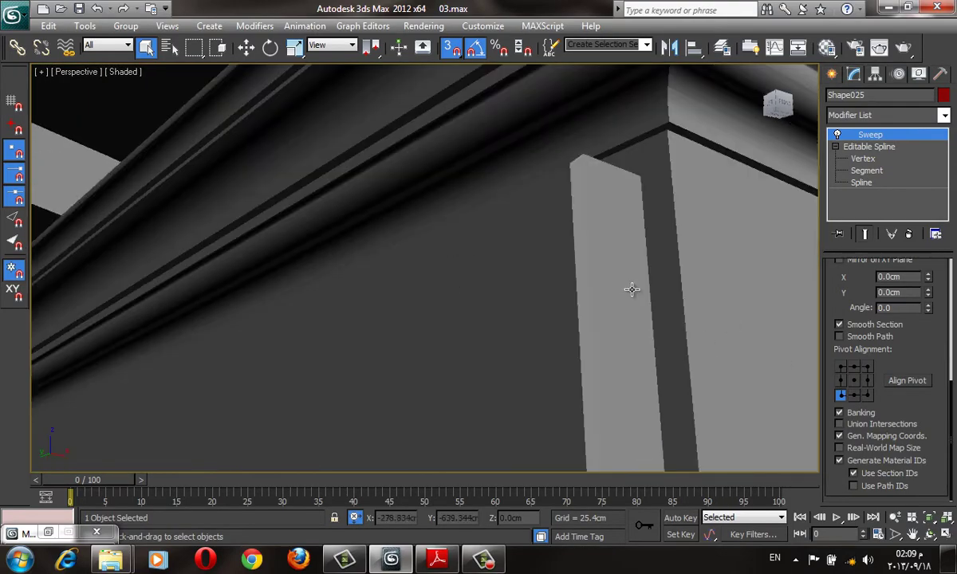
{"action": "scroll", "coordinate": [630, 291], "scroll_direction": "down", "scroll_amount": 3}
{"action": "left_click", "coordinate": [872, 338]}
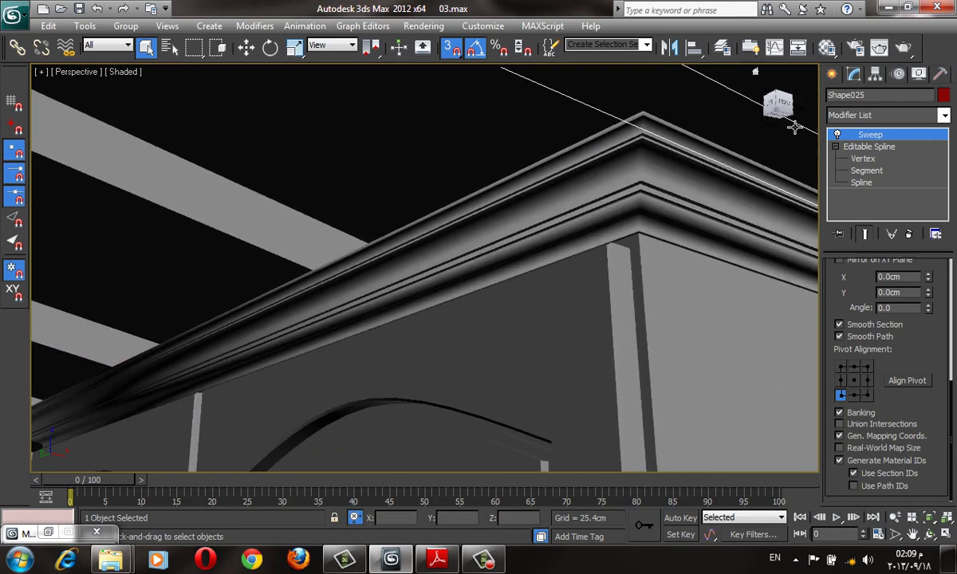
{"action": "left_click", "coordinate": [881, 340]}
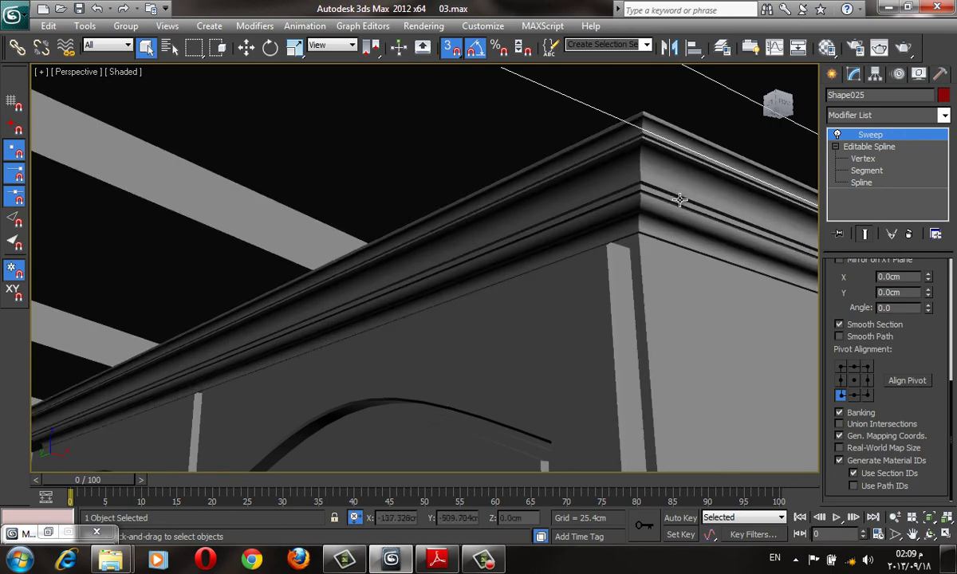
{"action": "scroll", "coordinate": [617, 278], "scroll_direction": "down", "scroll_amount": 5}
{"action": "mouse_move", "coordinate": [451, 318]}
{"action": "middle_mouse_down"}
{"action": "mouse_move", "coordinate": [540, 288]}
{"action": "mouse_move", "coordinate": [680, 287]}
{"action": "middle_mouse_up"}
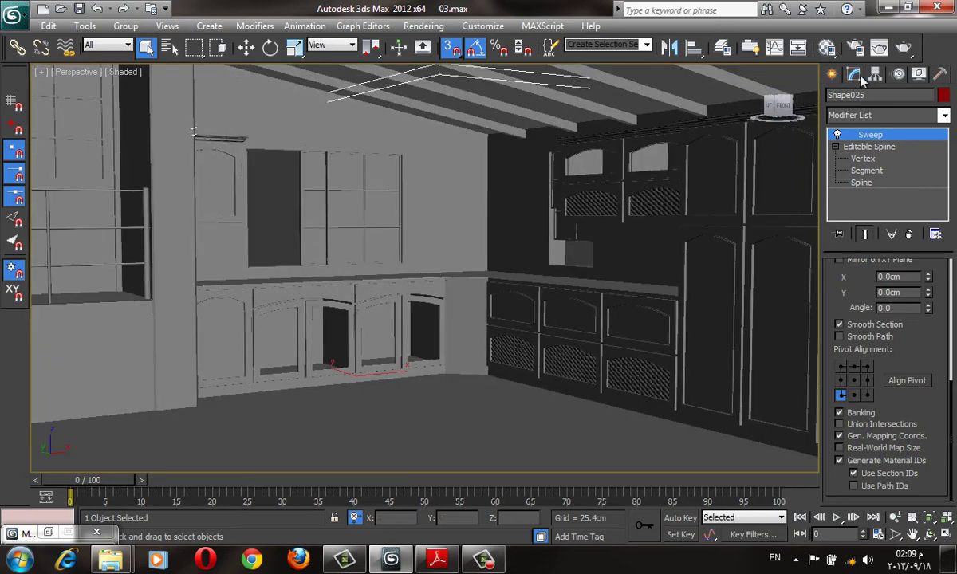
Show the Standard Primitives creation options and orbit the Perspective view toward the right cabinet wall
{"action": "left_click", "coordinate": [855, 74]}
{"action": "middle_click_drag", "start_coordinate": [619, 273], "coordinate": [633, 277], "text": "alt"}
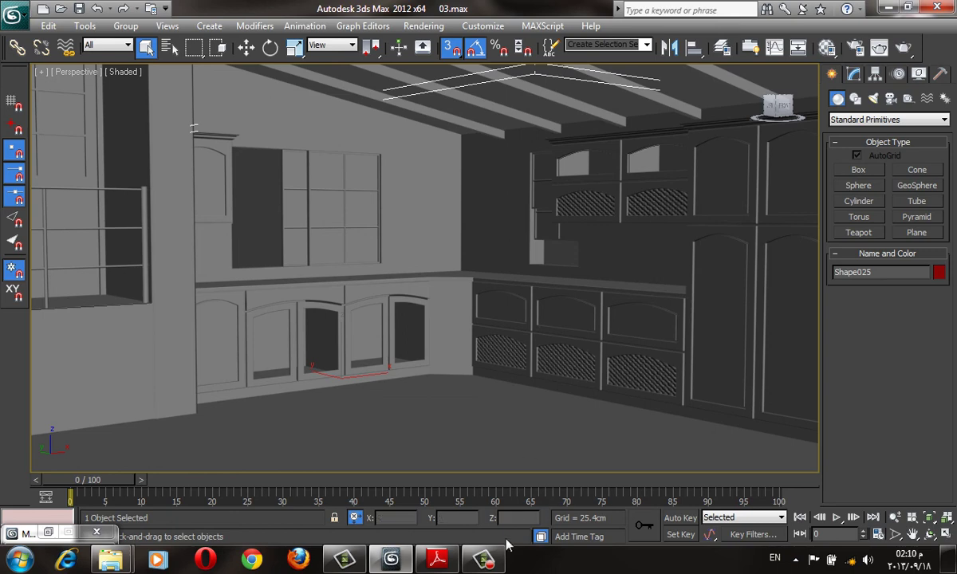
{"action": "left_click", "coordinate": [483, 558]}
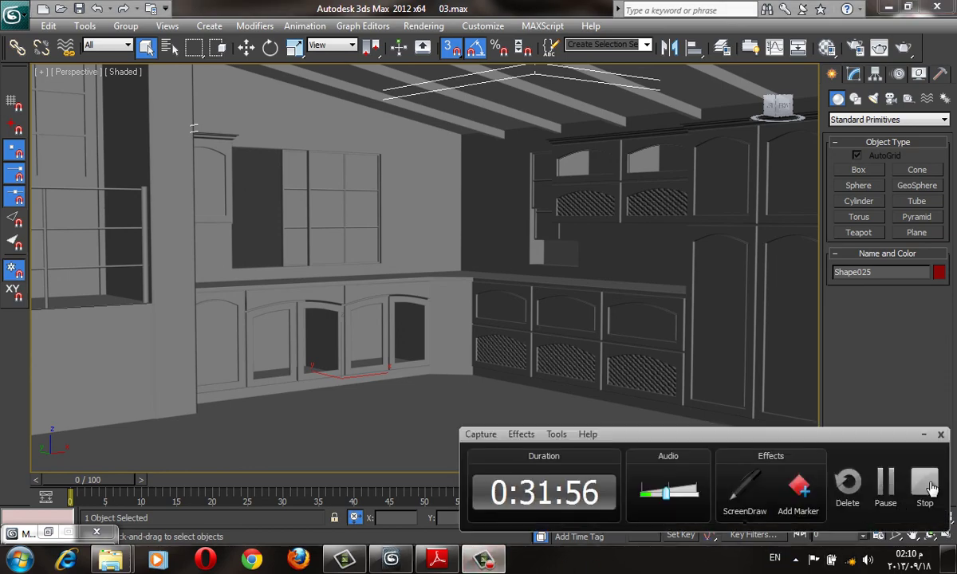